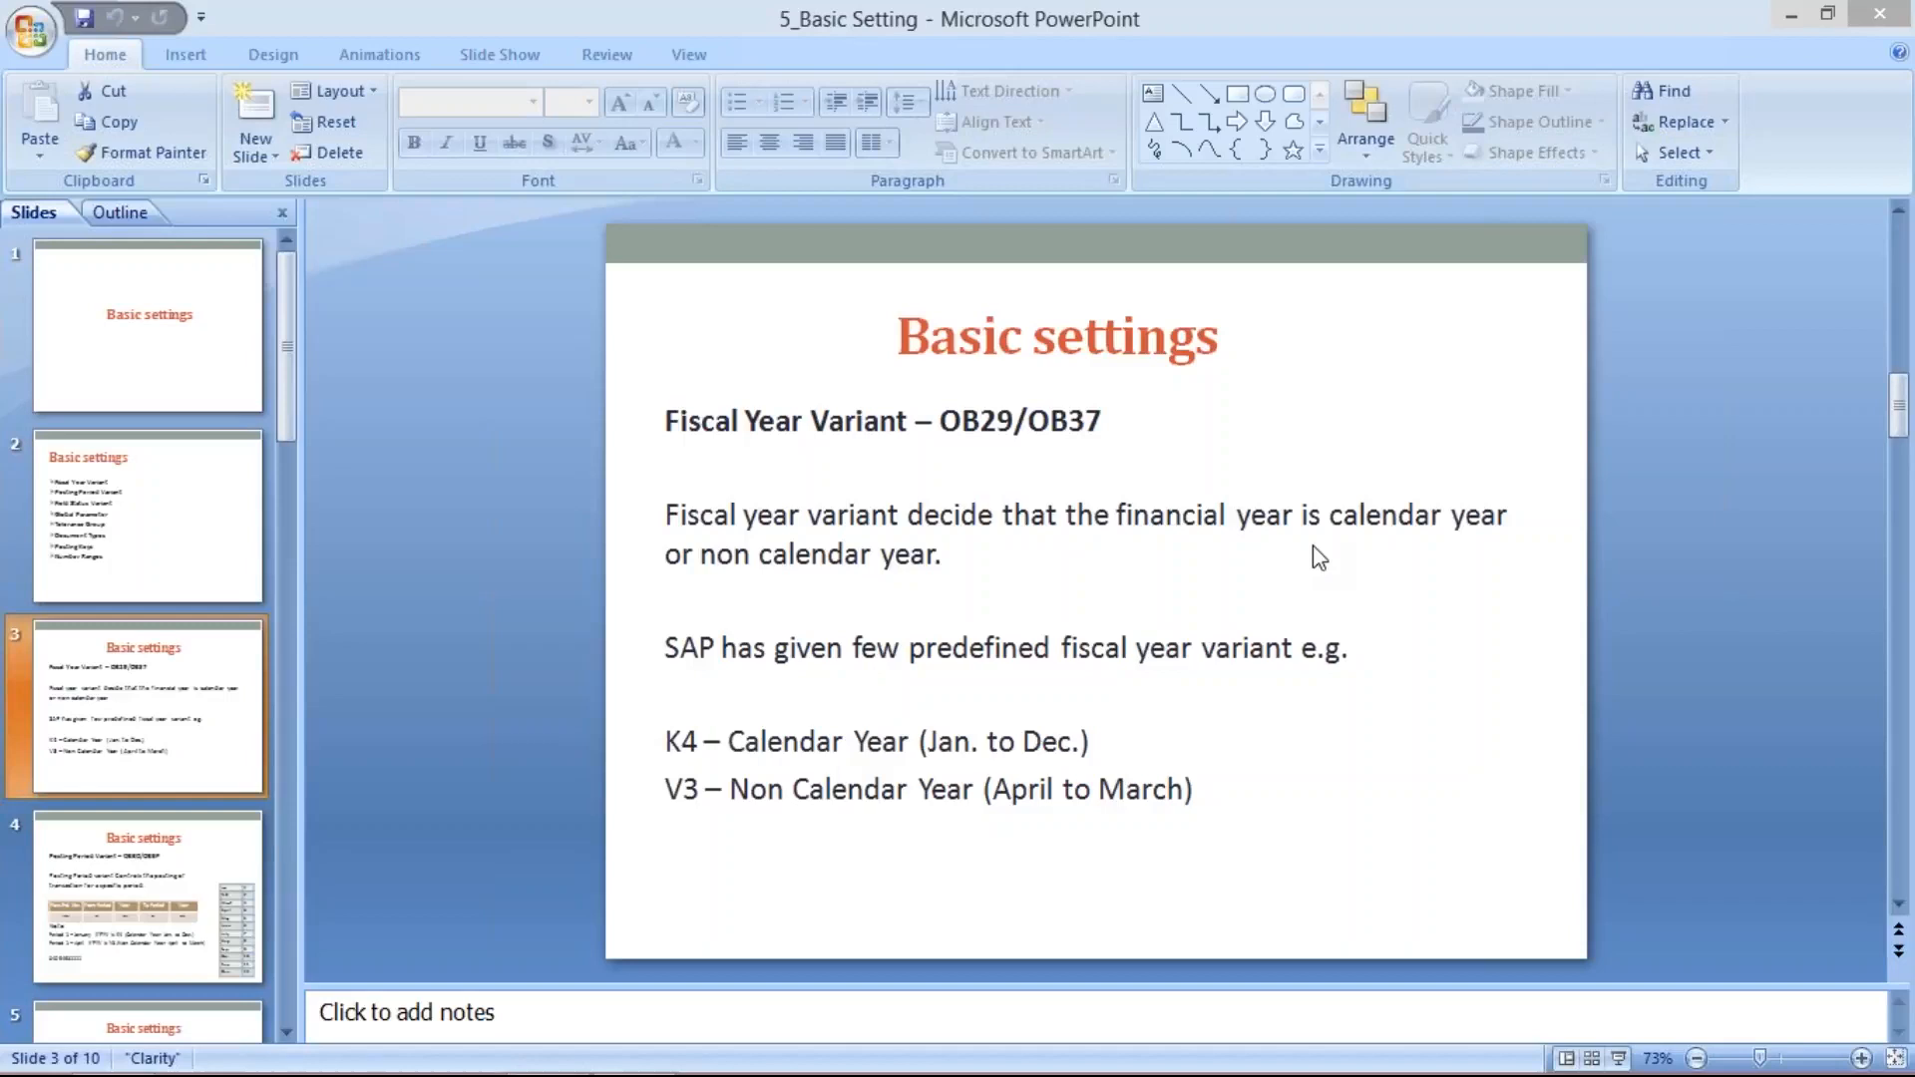
# - Switch to the Class workbook in Excel and enter APRIL in I4 and MARCH in J4
pyautogui.hotkey('alt', 'Tab')
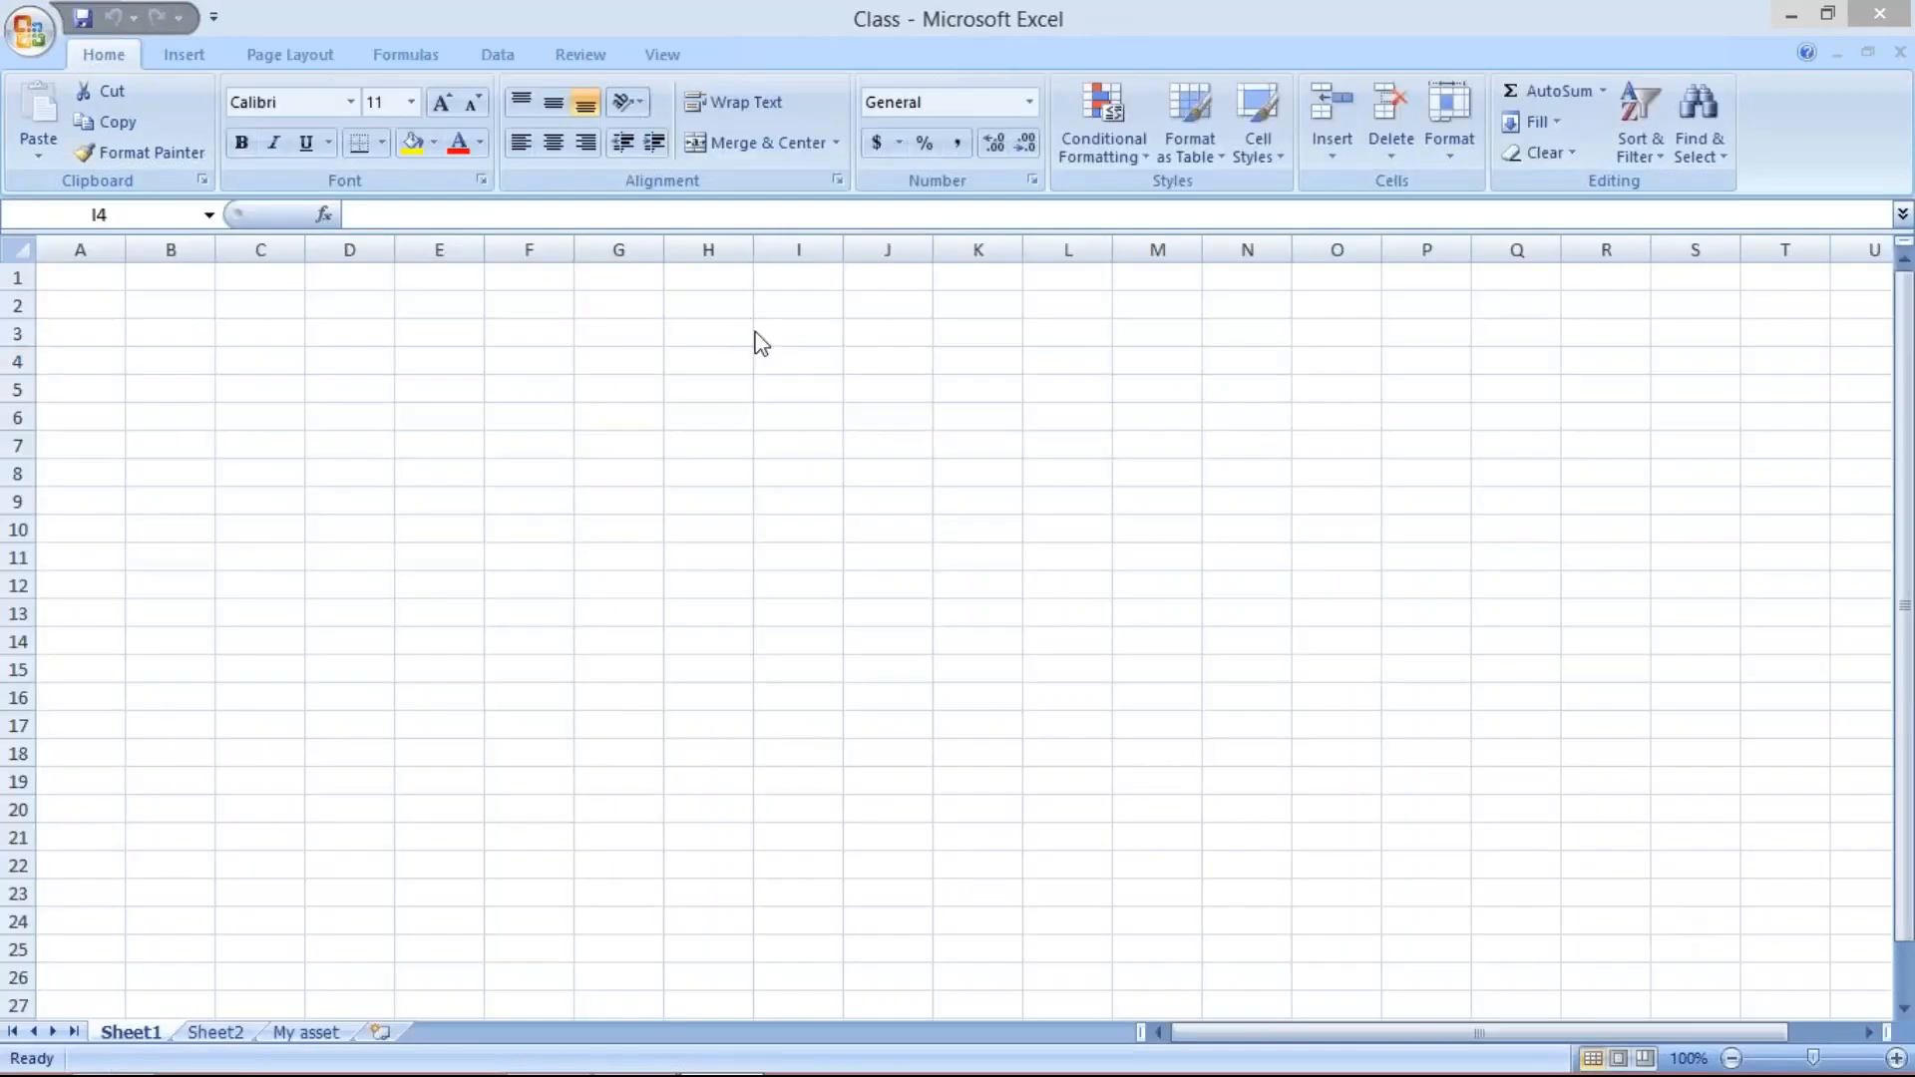
pyautogui.click(797, 361)
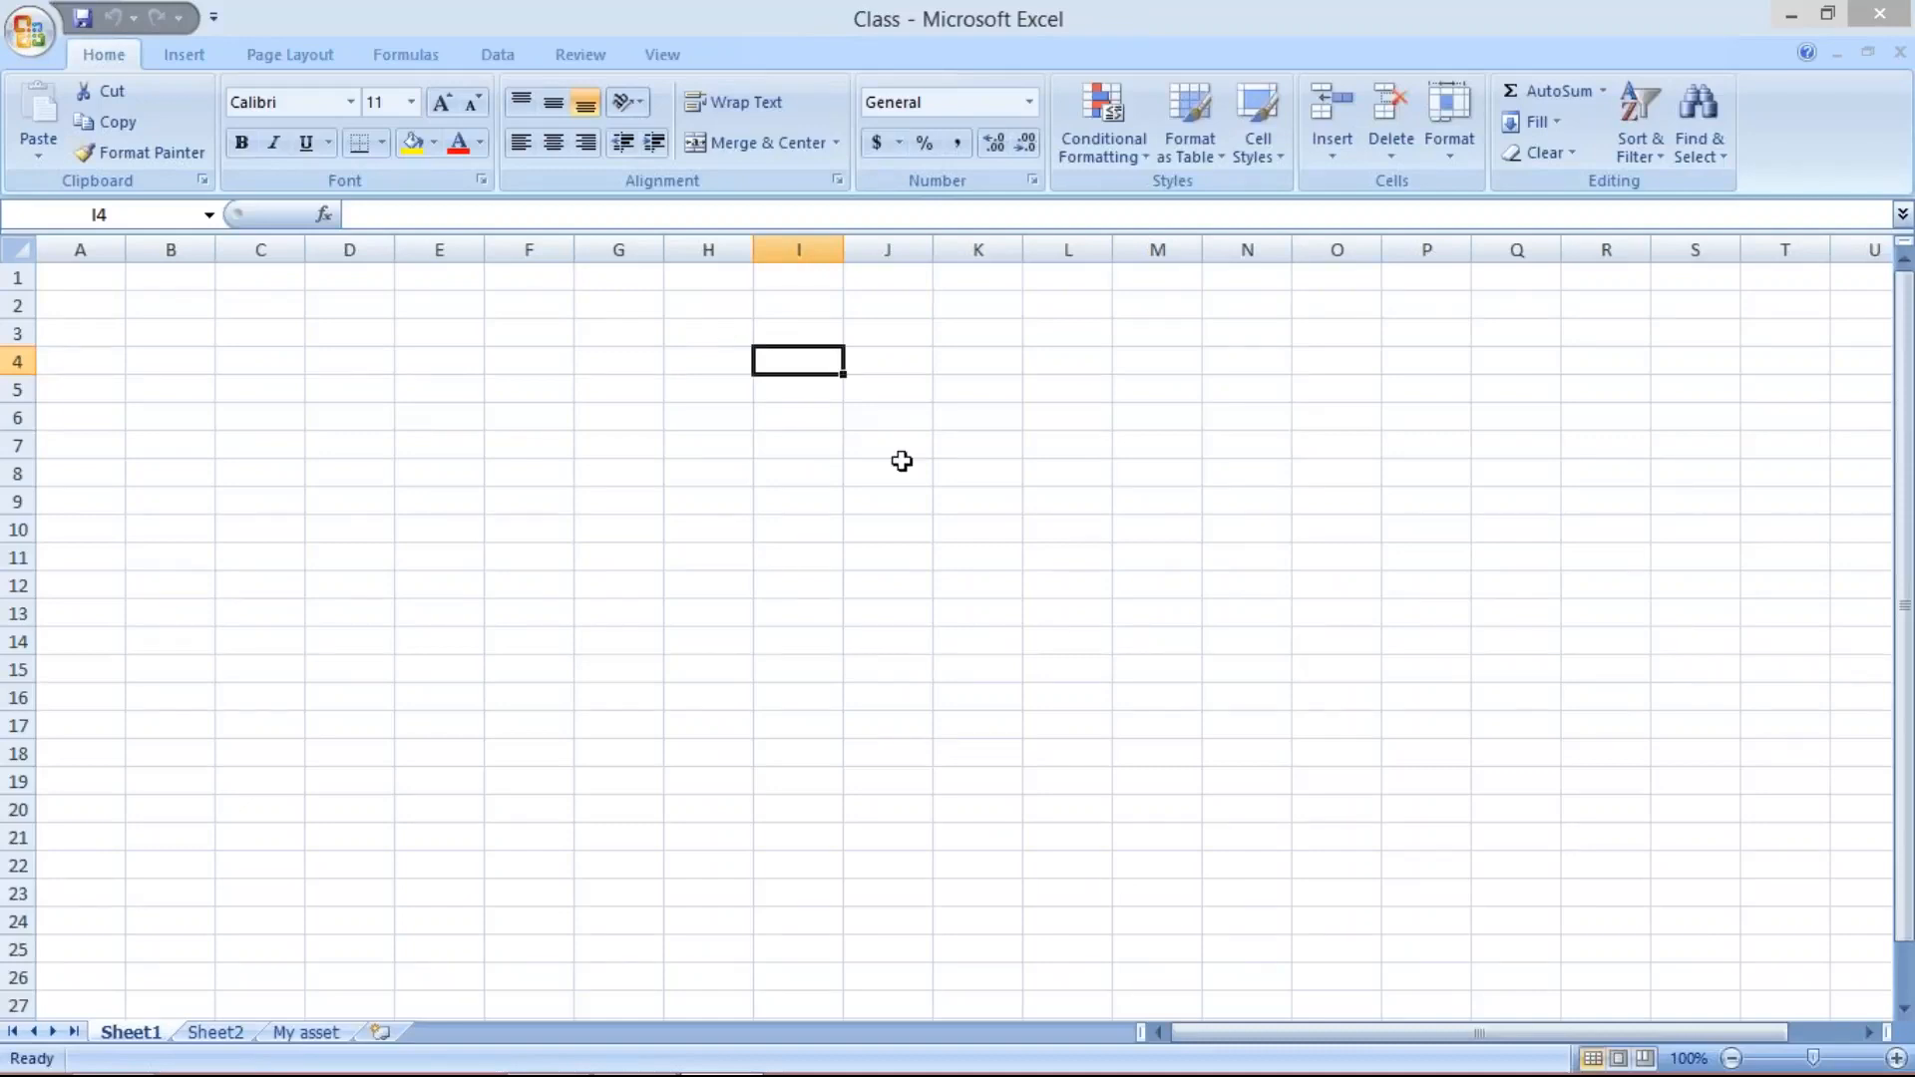
pyautogui.write('A')
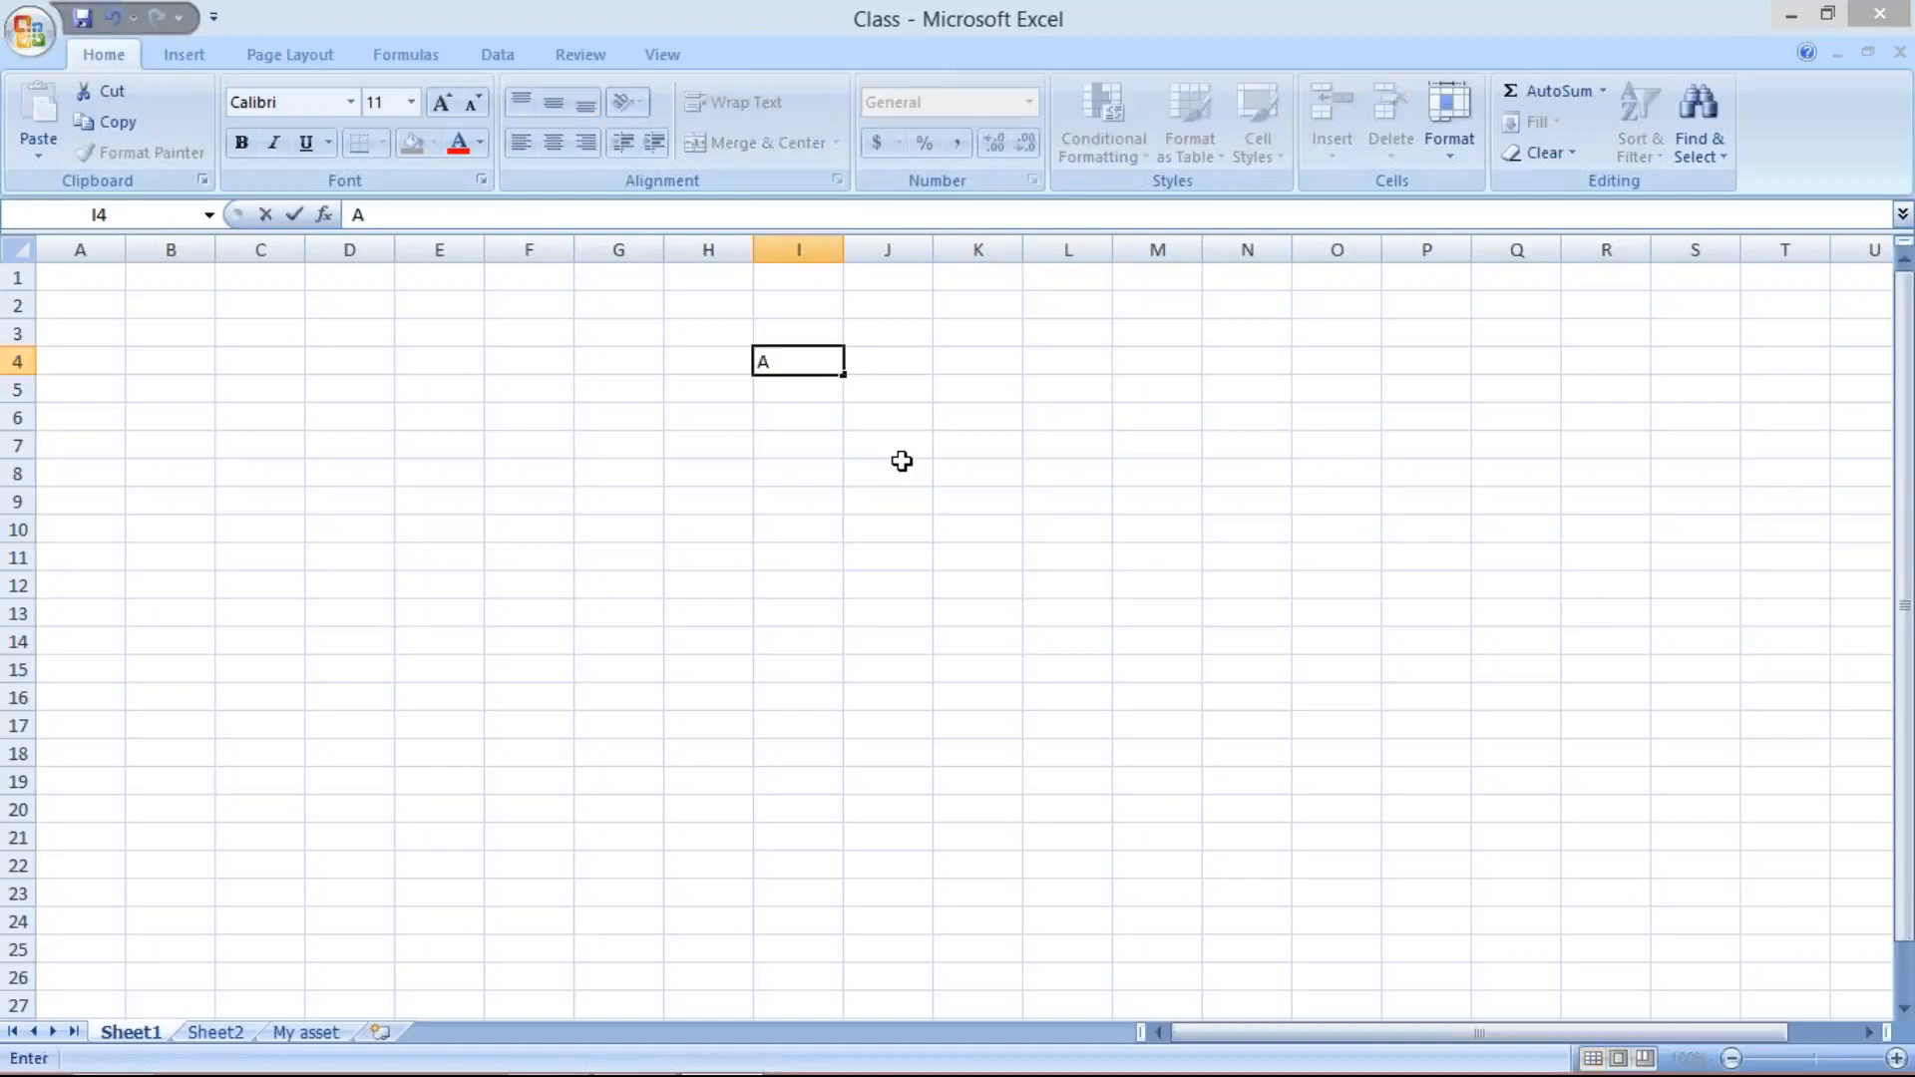
pyautogui.write('PRIL')
pyautogui.press('Tab')
pyautogui.write('MARCH')
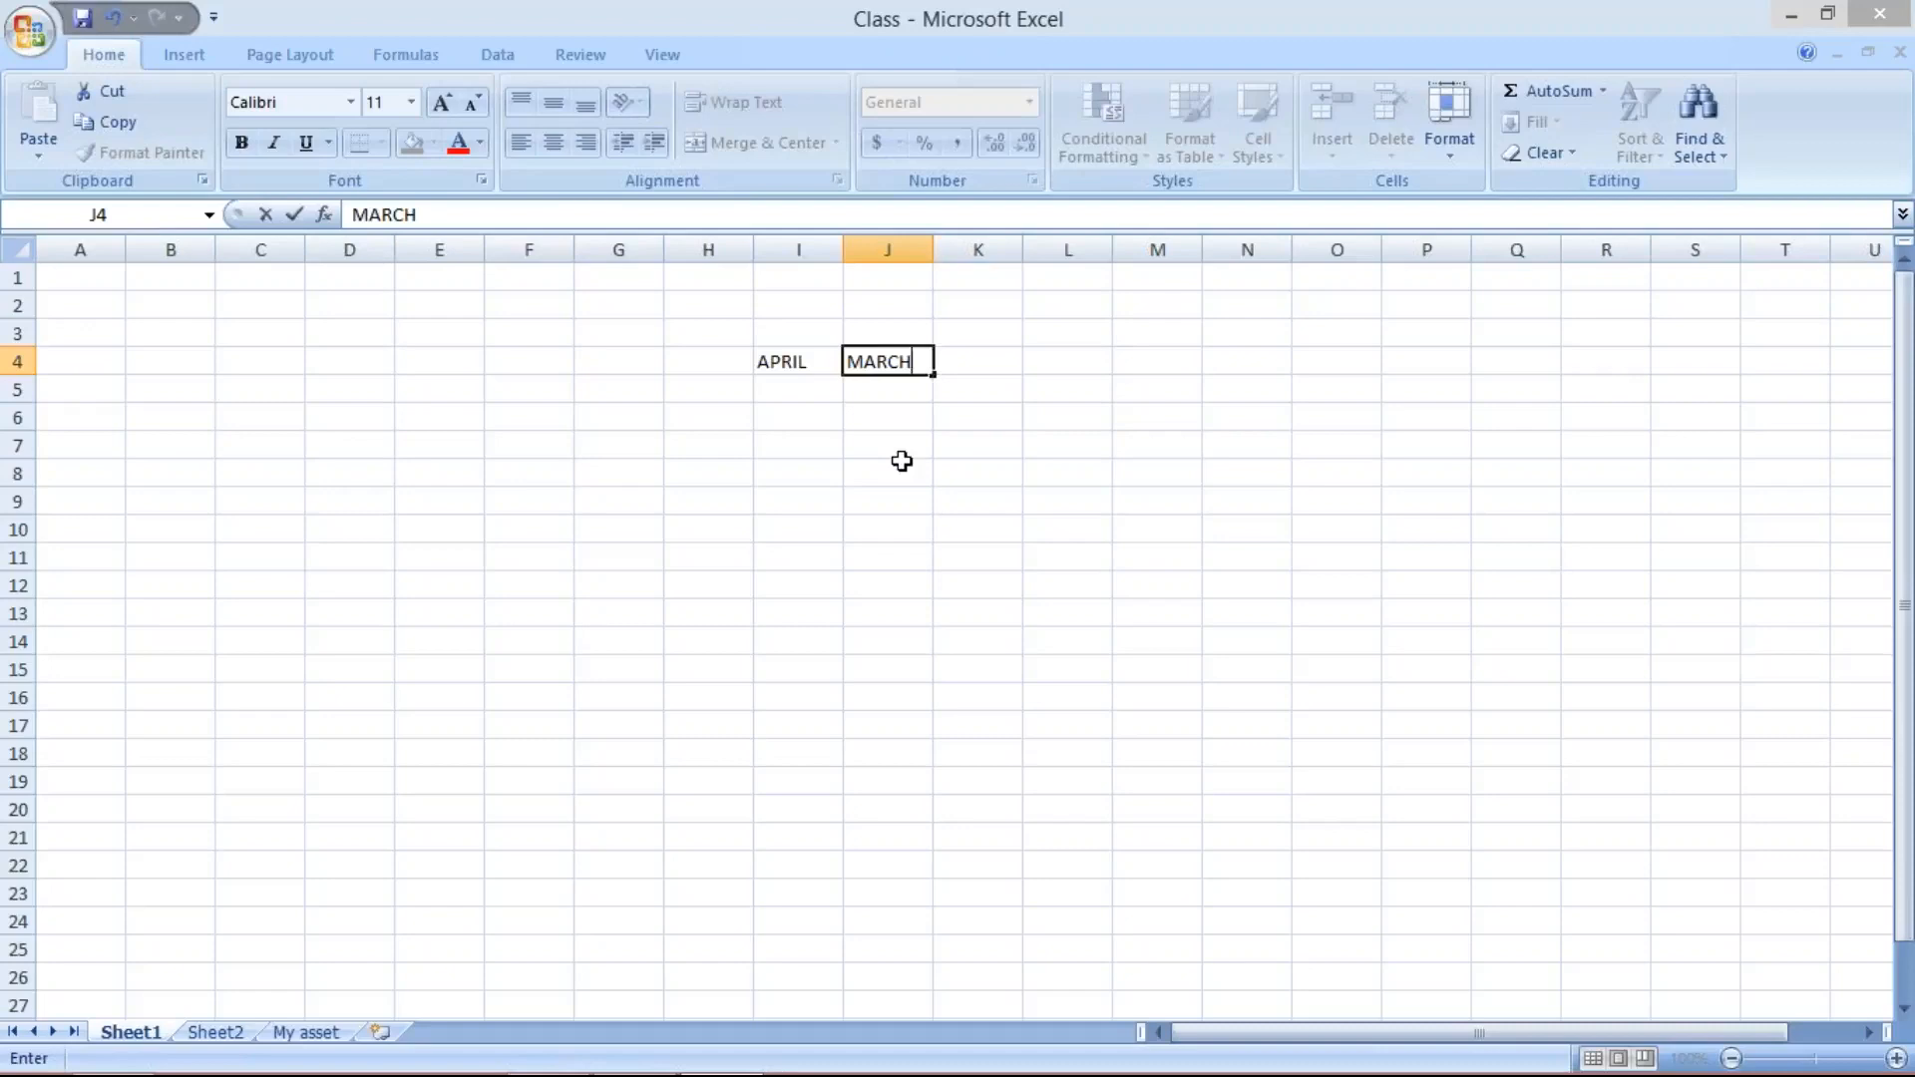
pyautogui.press('Return')
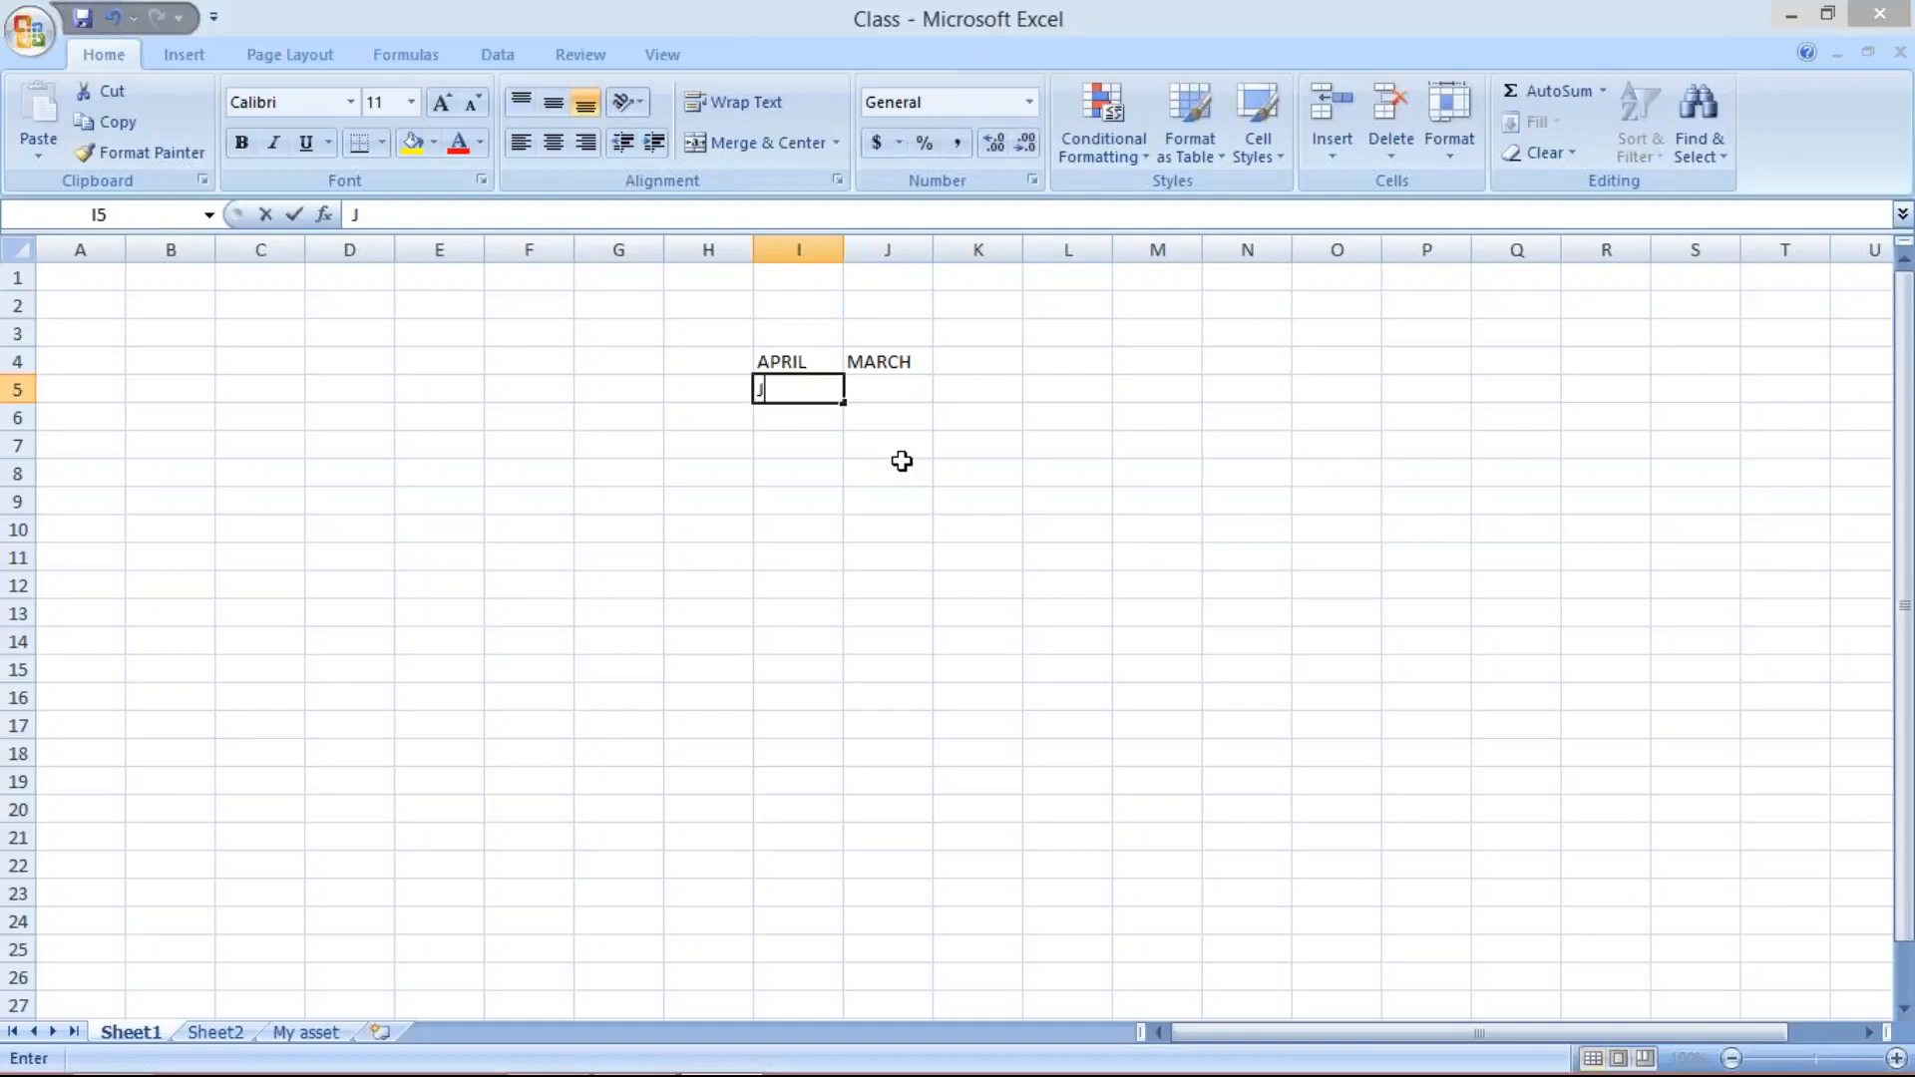
# - Enter the second month range with JAN in I5 and DEC. in J5
pyautogui.write('JAN')
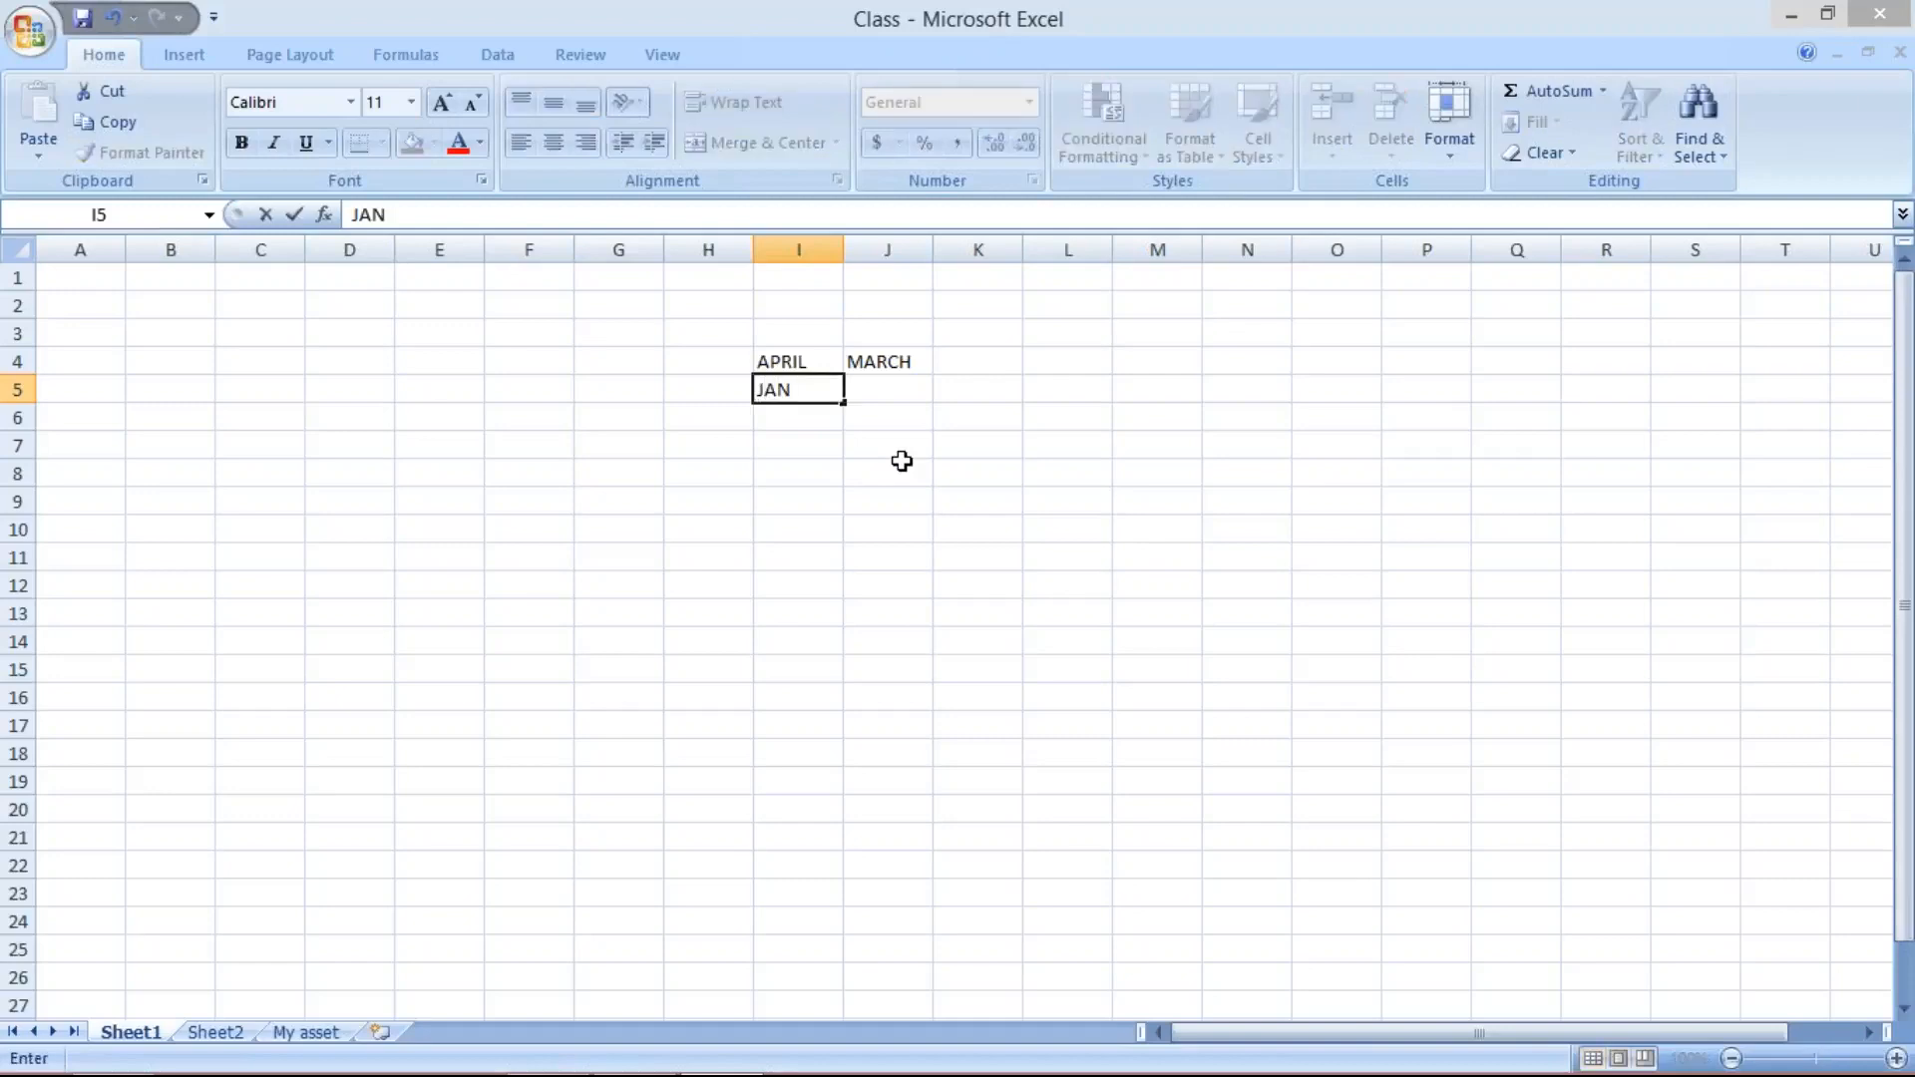
pyautogui.press('Tab')
pyautogui.write('DEC')
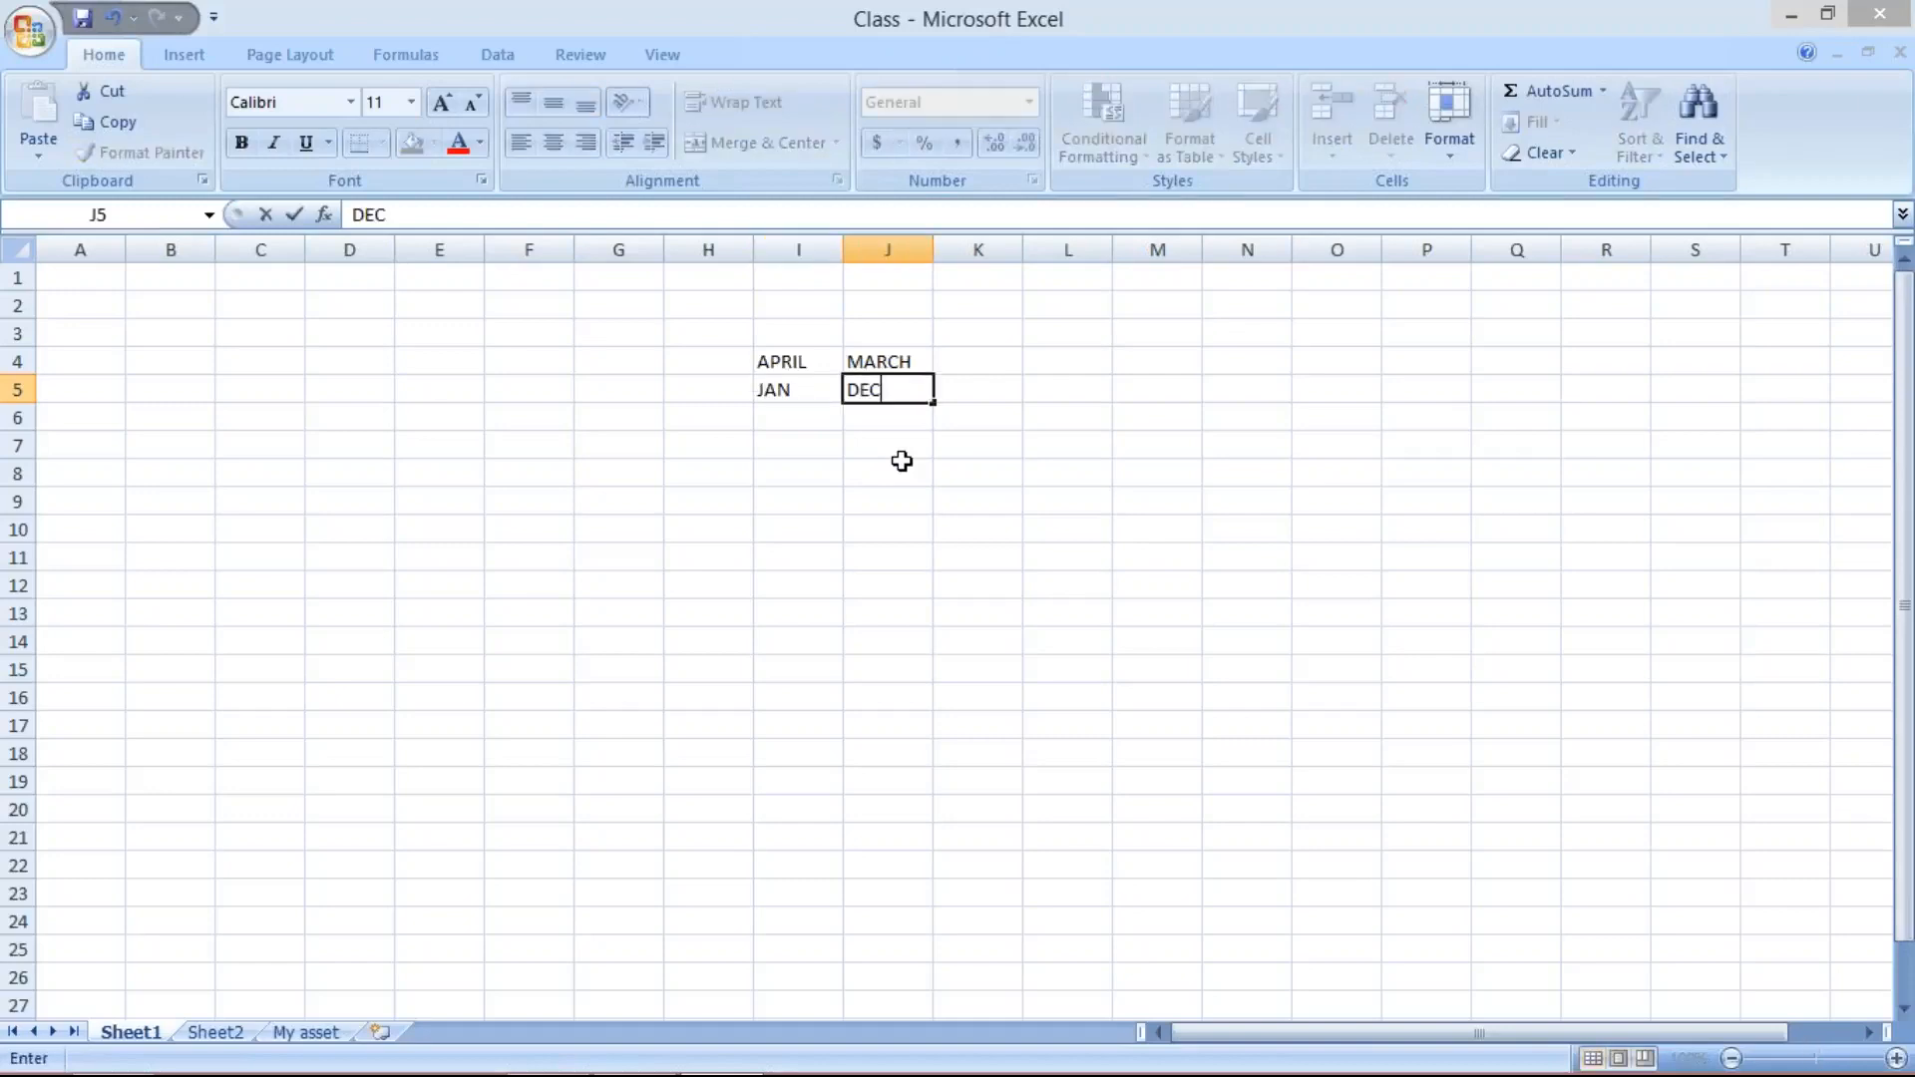
pyautogui.write('.')
pyautogui.press('Return')
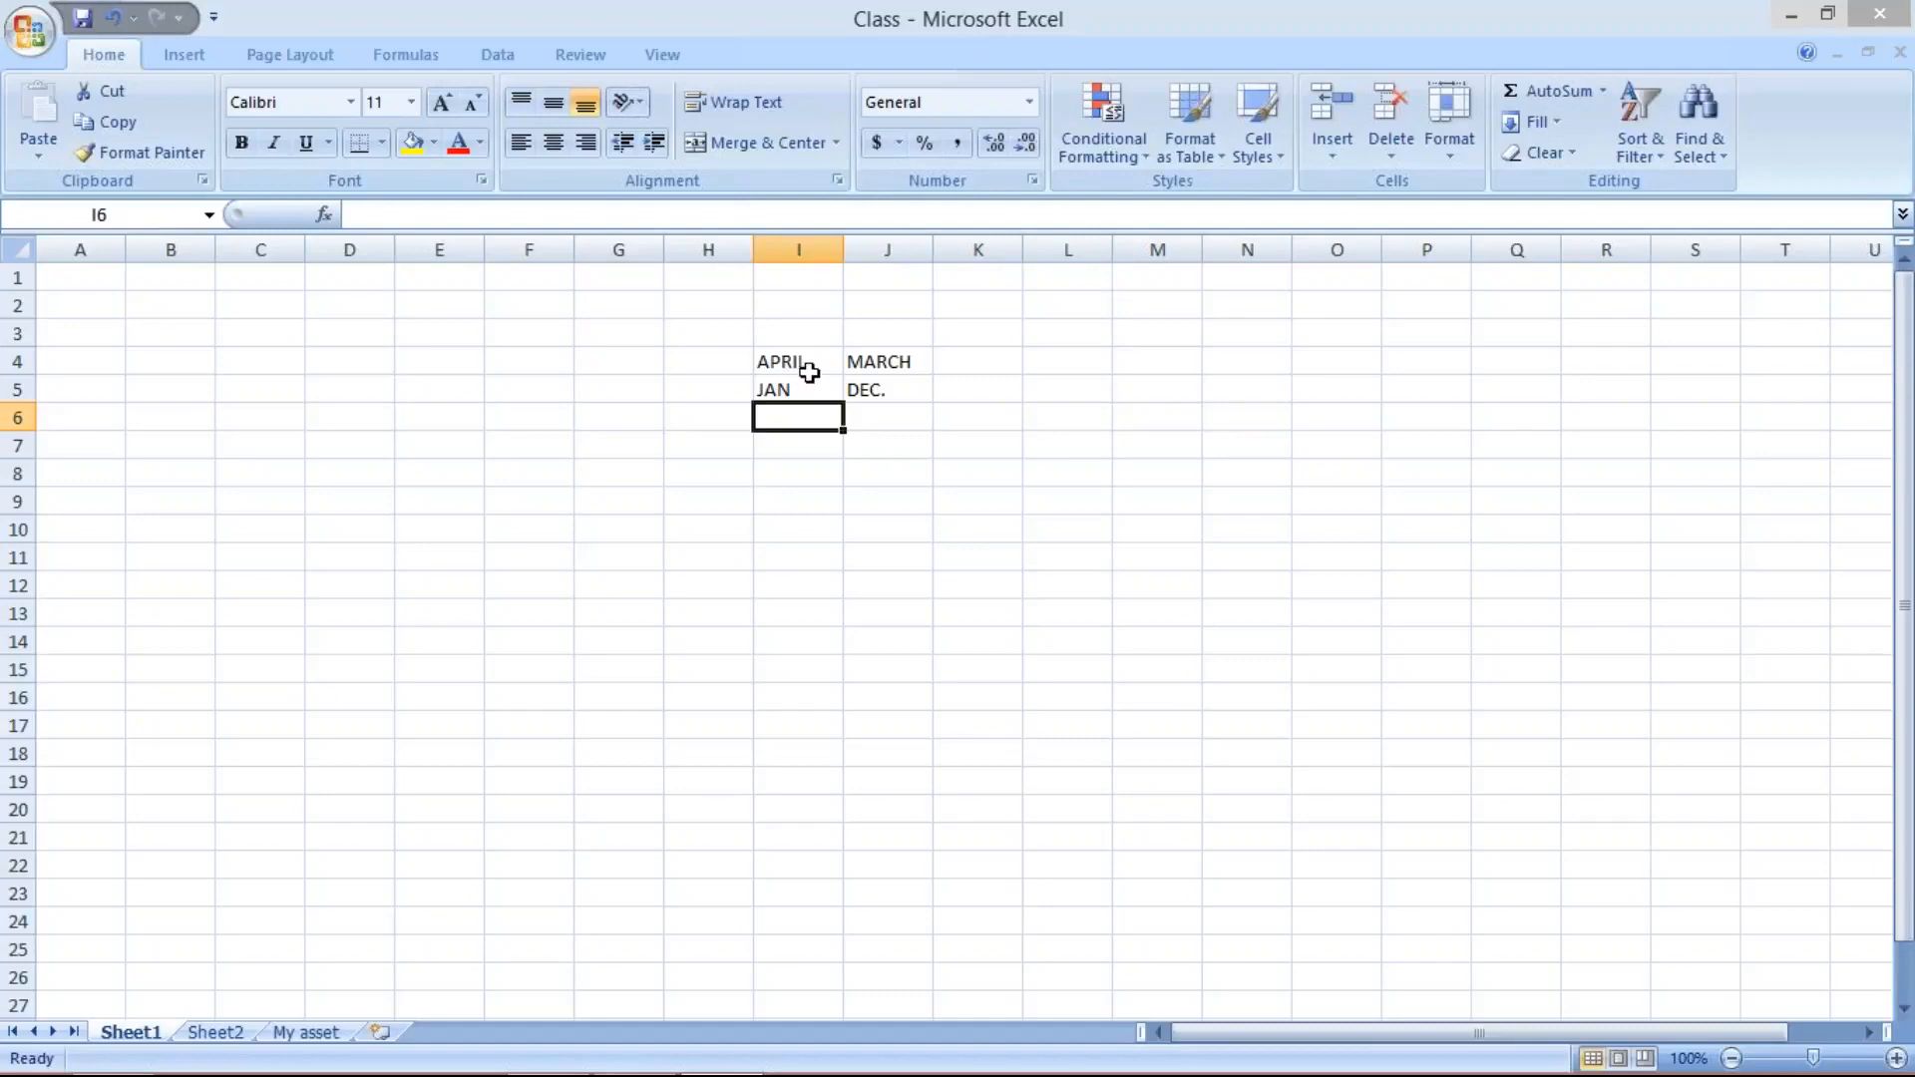
# - Label the JAN to DEC. range as CAL. YEAR in K5 and fit column K to the text
pyautogui.click(961, 387)
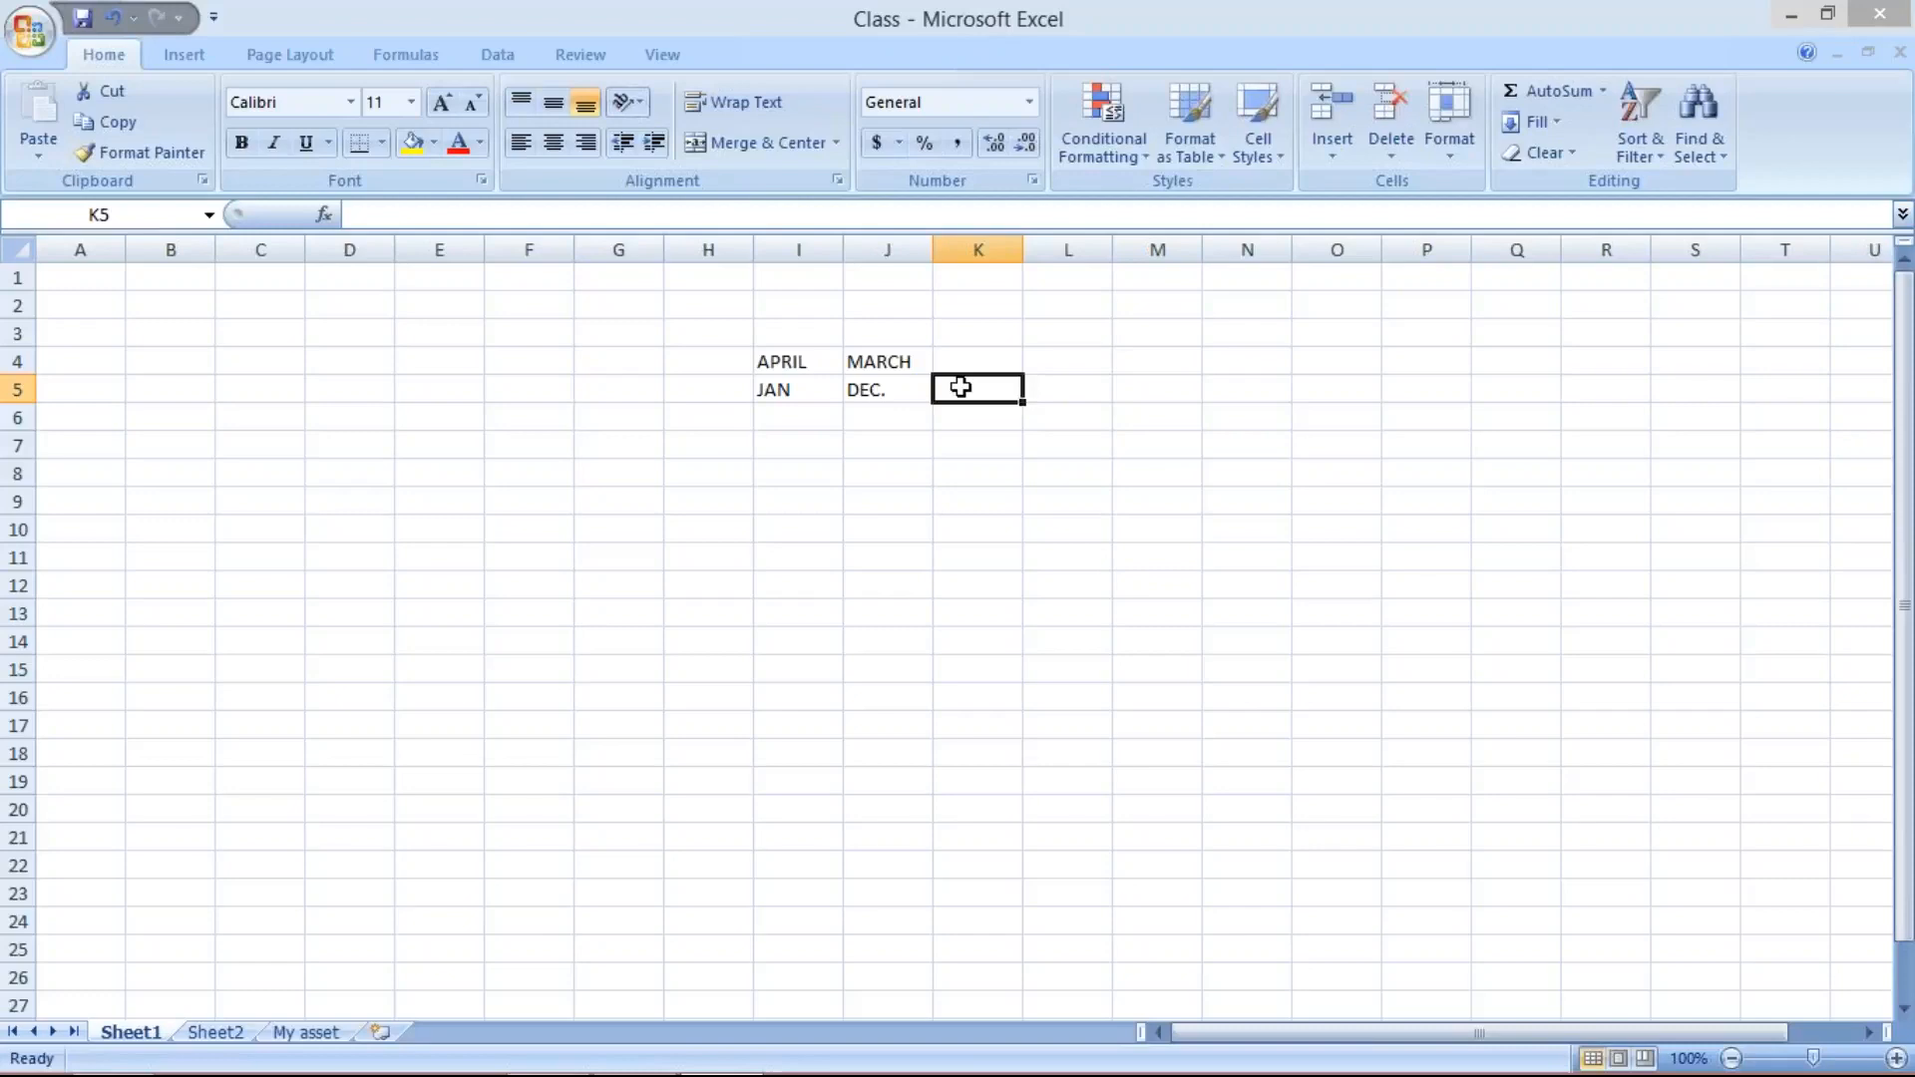
pyautogui.click(779, 355)
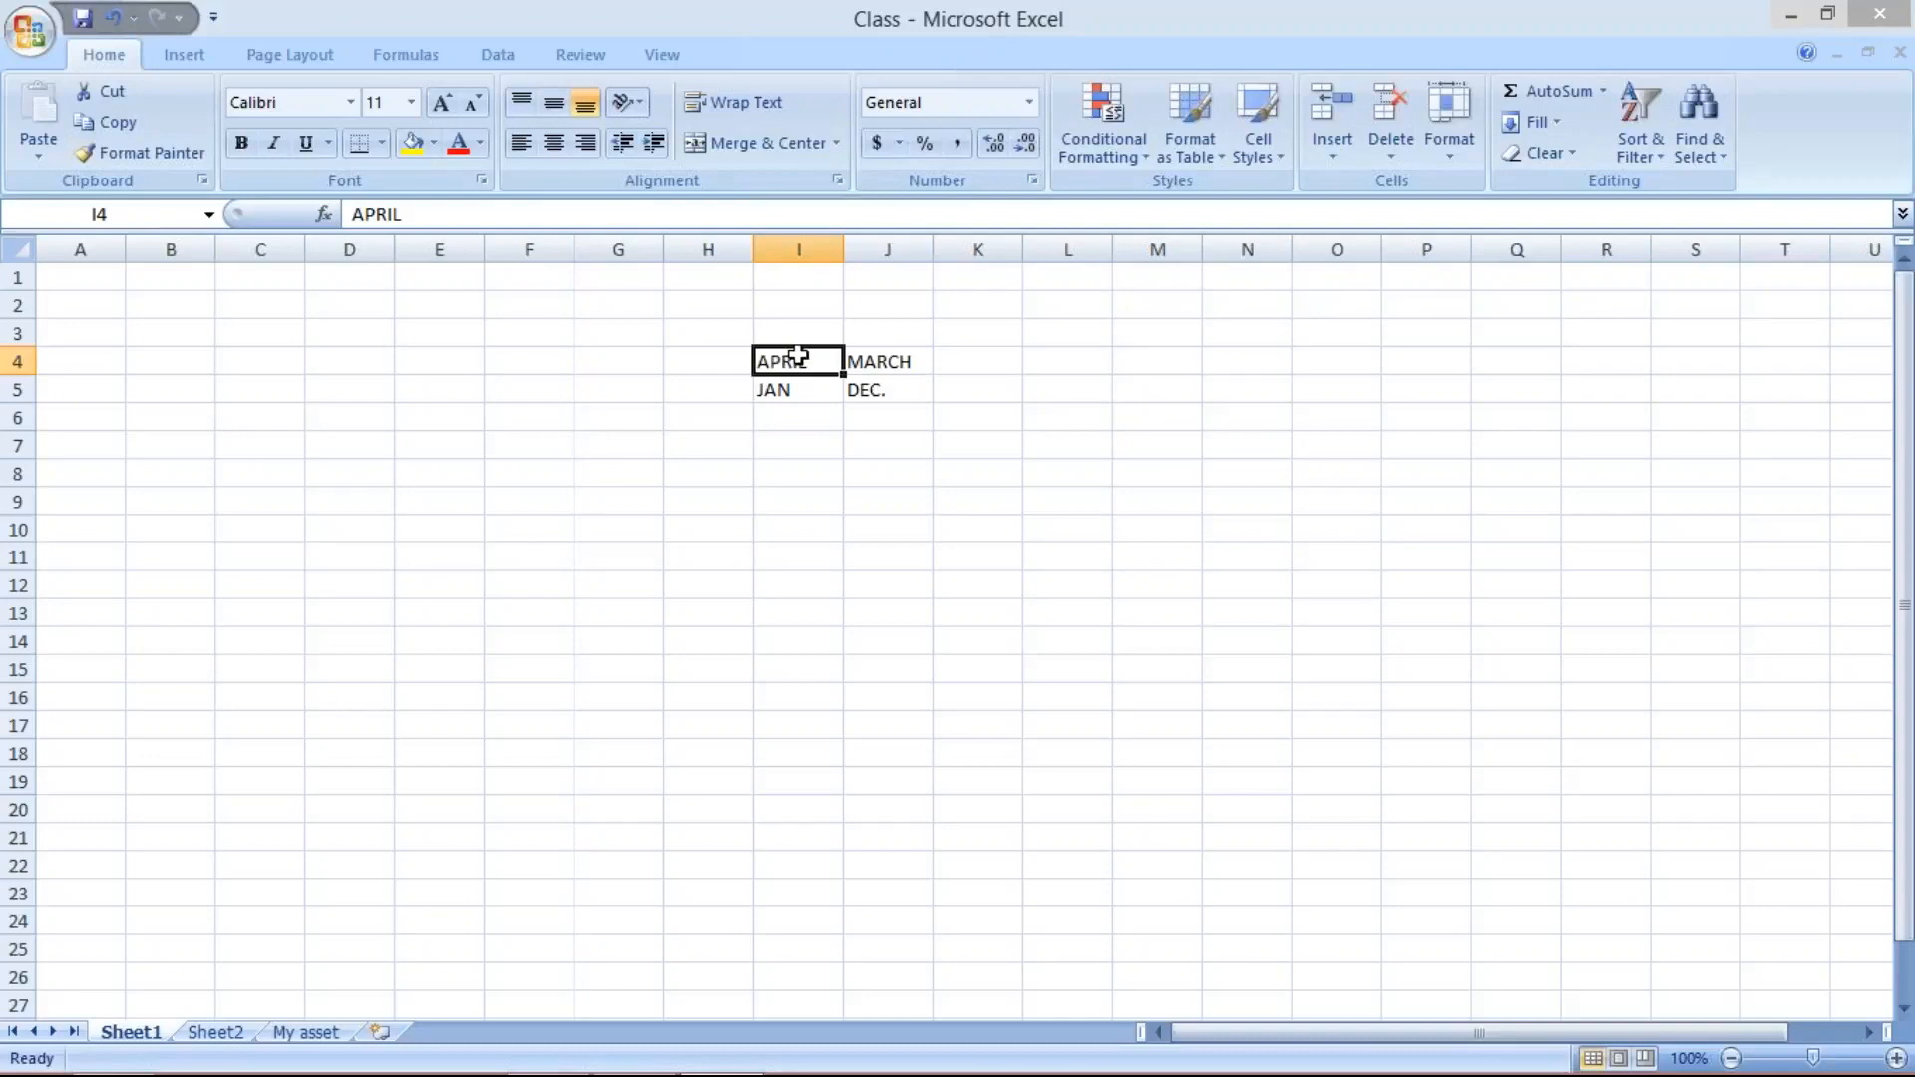
pyautogui.click(984, 365)
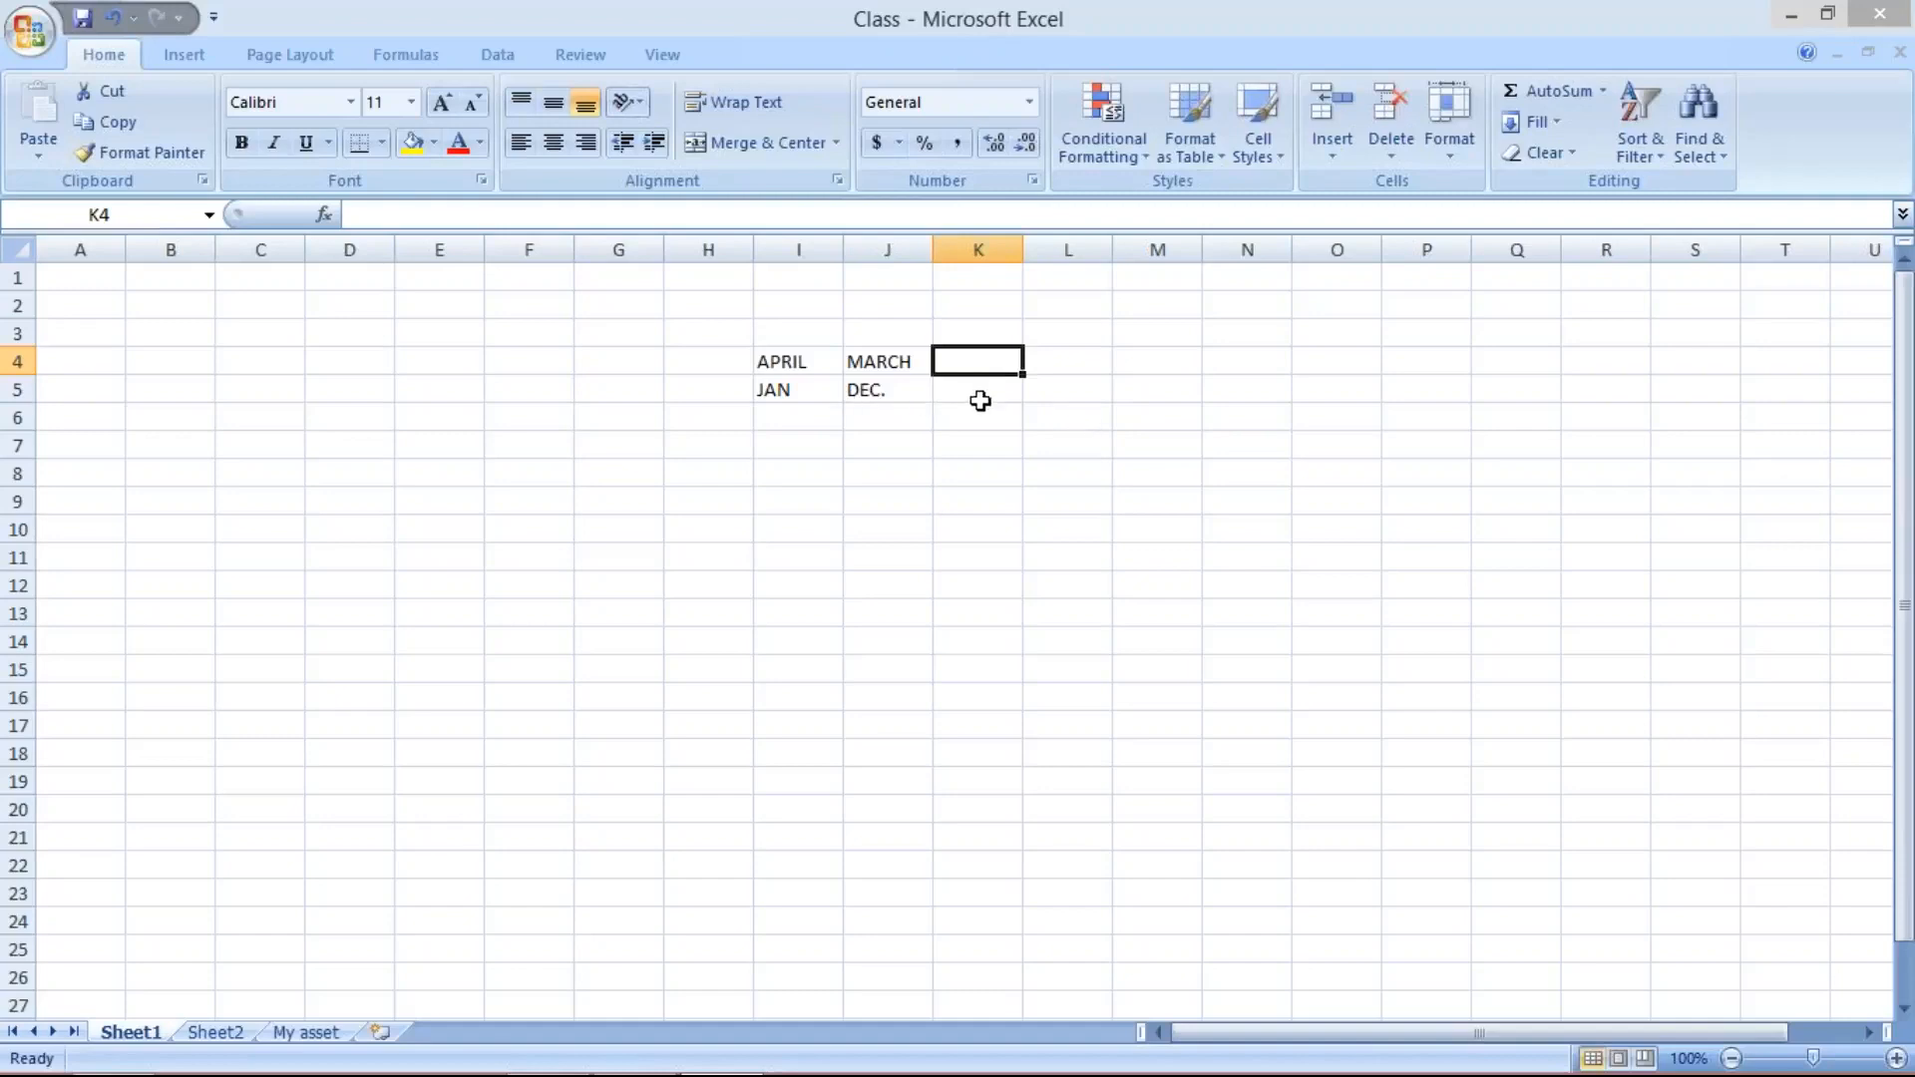
pyautogui.click(983, 393)
pyautogui.write('C')
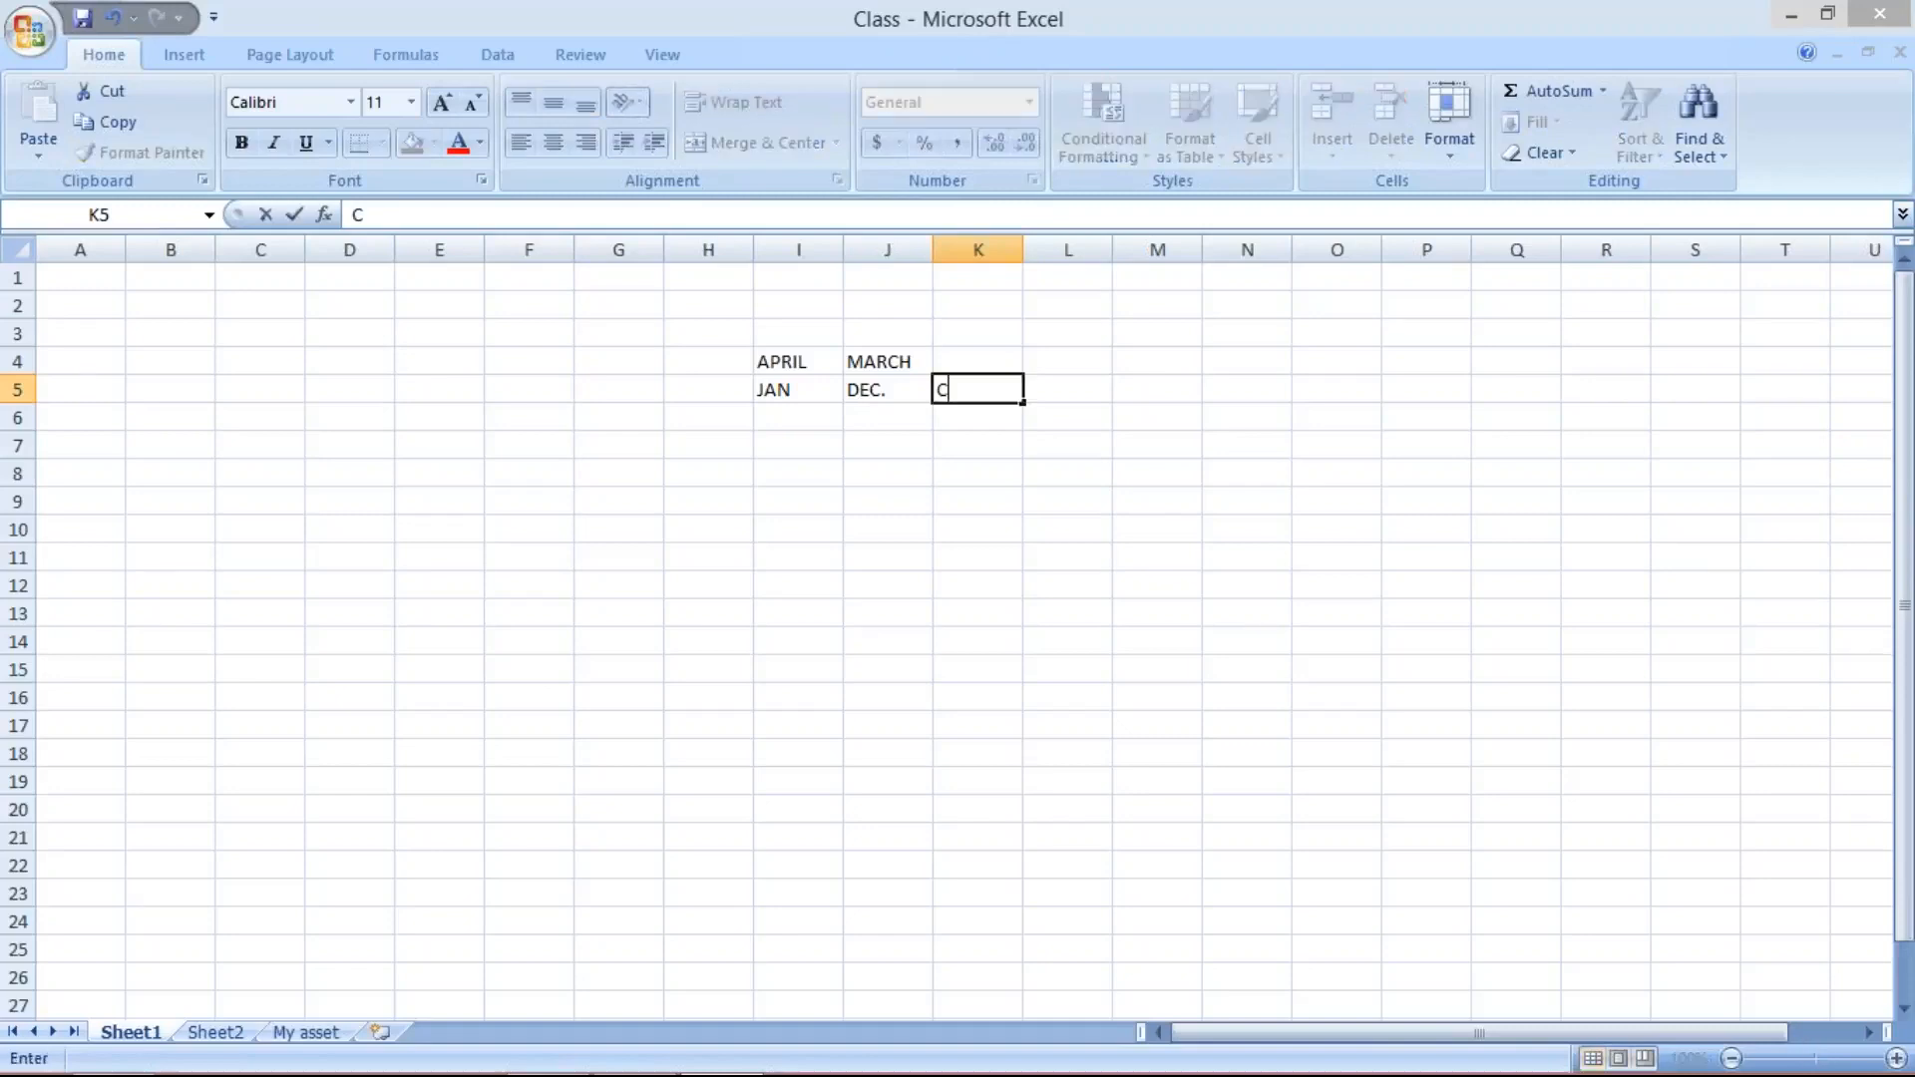
pyautogui.write('AL. YEAR')
pyautogui.click(1017, 245)
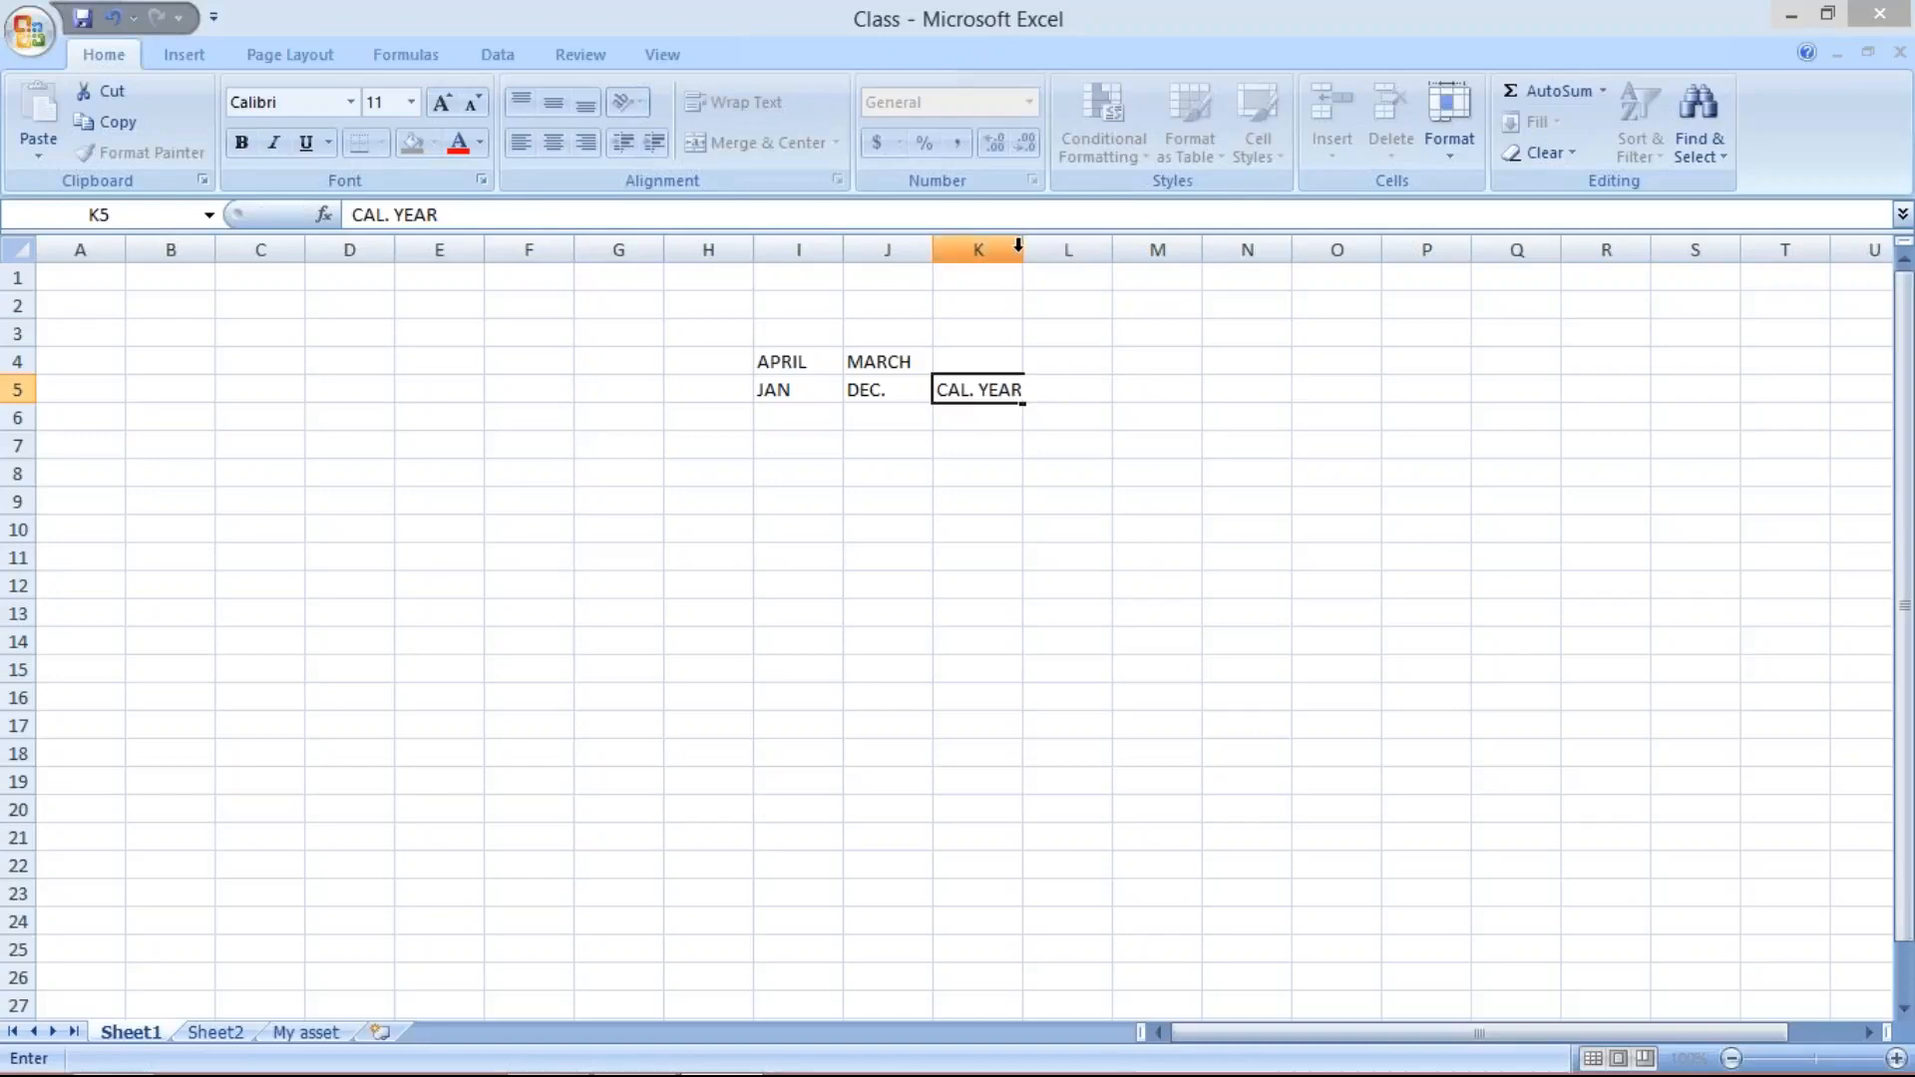
# - Label the APRIL to MARCH range as NON. C. YEAR in K4 and widen column K to fit it
pyautogui.click(953, 356)
pyautogui.write('NON')
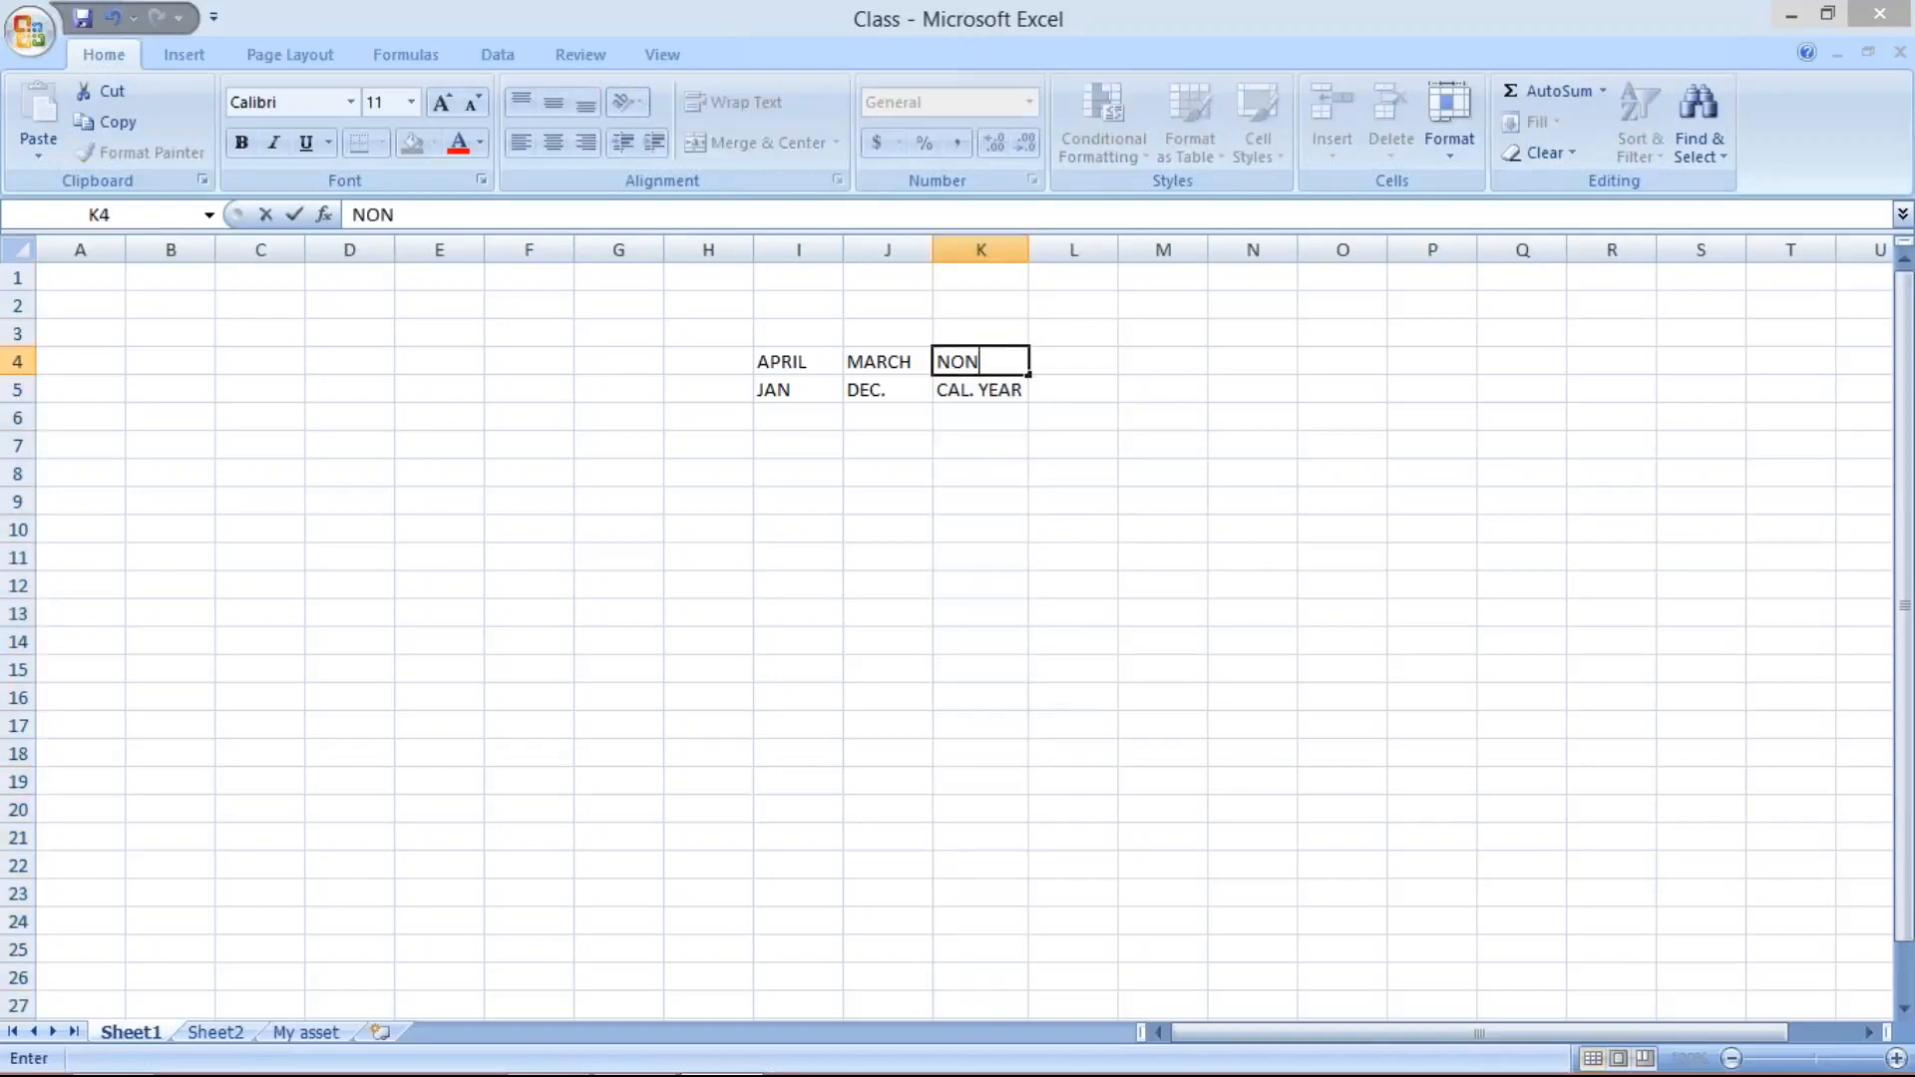
pyautogui.write('. C. YEAR')
pyautogui.press('Return')
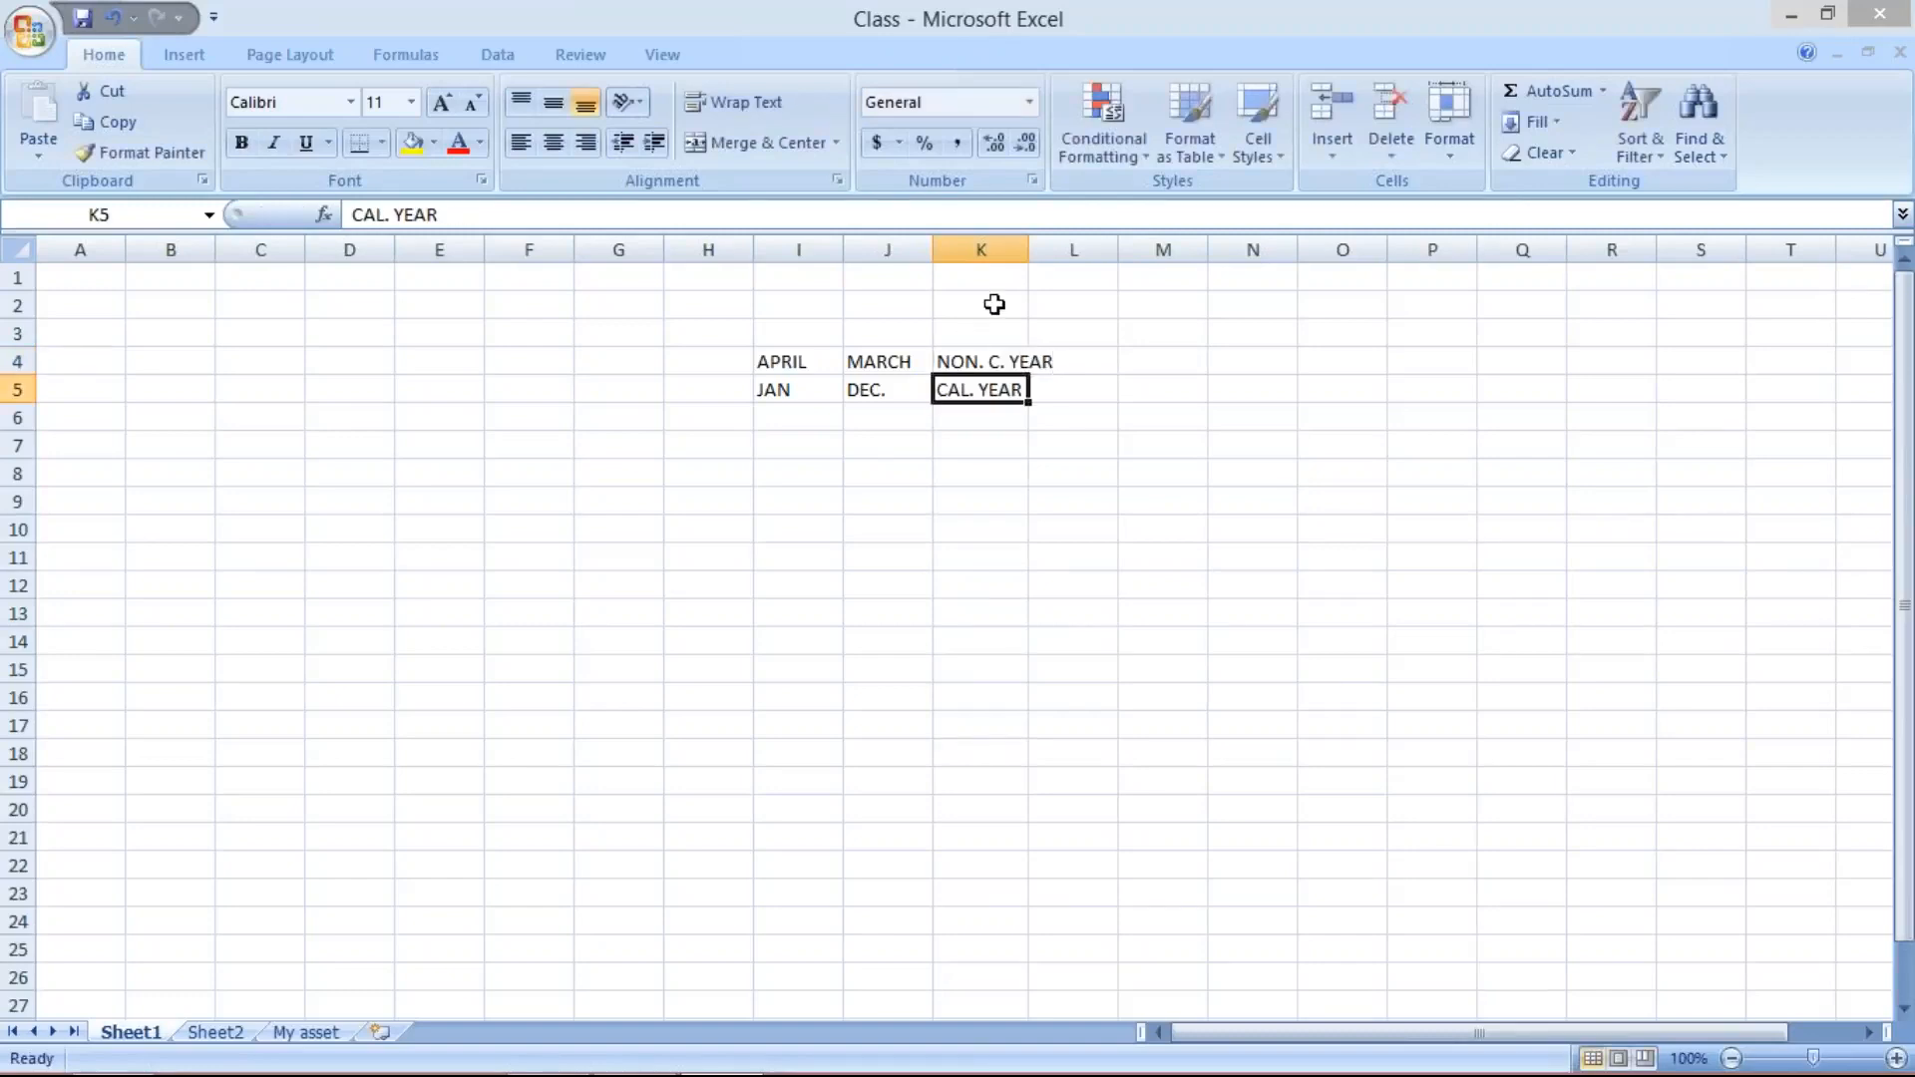
pyautogui.moveTo(1029, 249); pyautogui.dragTo(1059, 249)
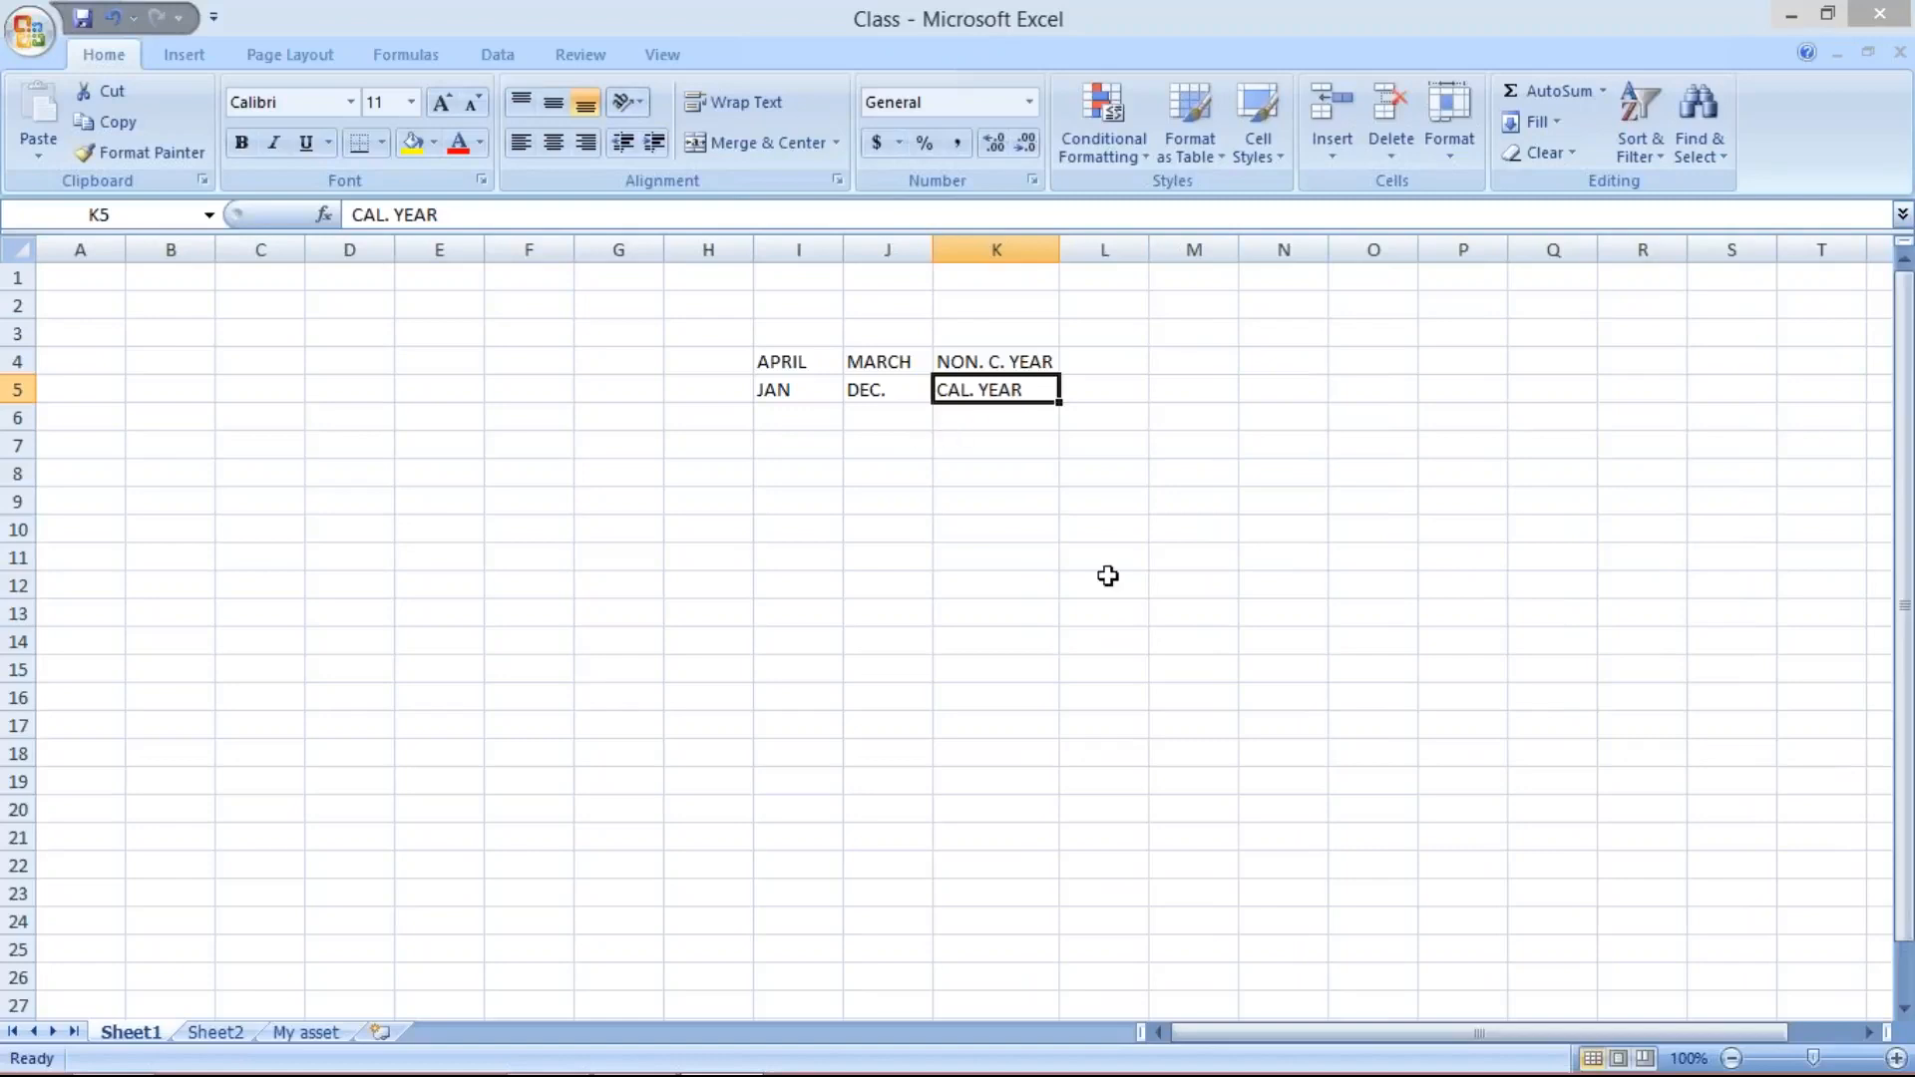
# - Review the start month, end month and year type in both the calendar and non-calendar rows
pyautogui.moveTo(1545, 1042)
pyautogui.click(786, 389)
pyautogui.click(868, 389)
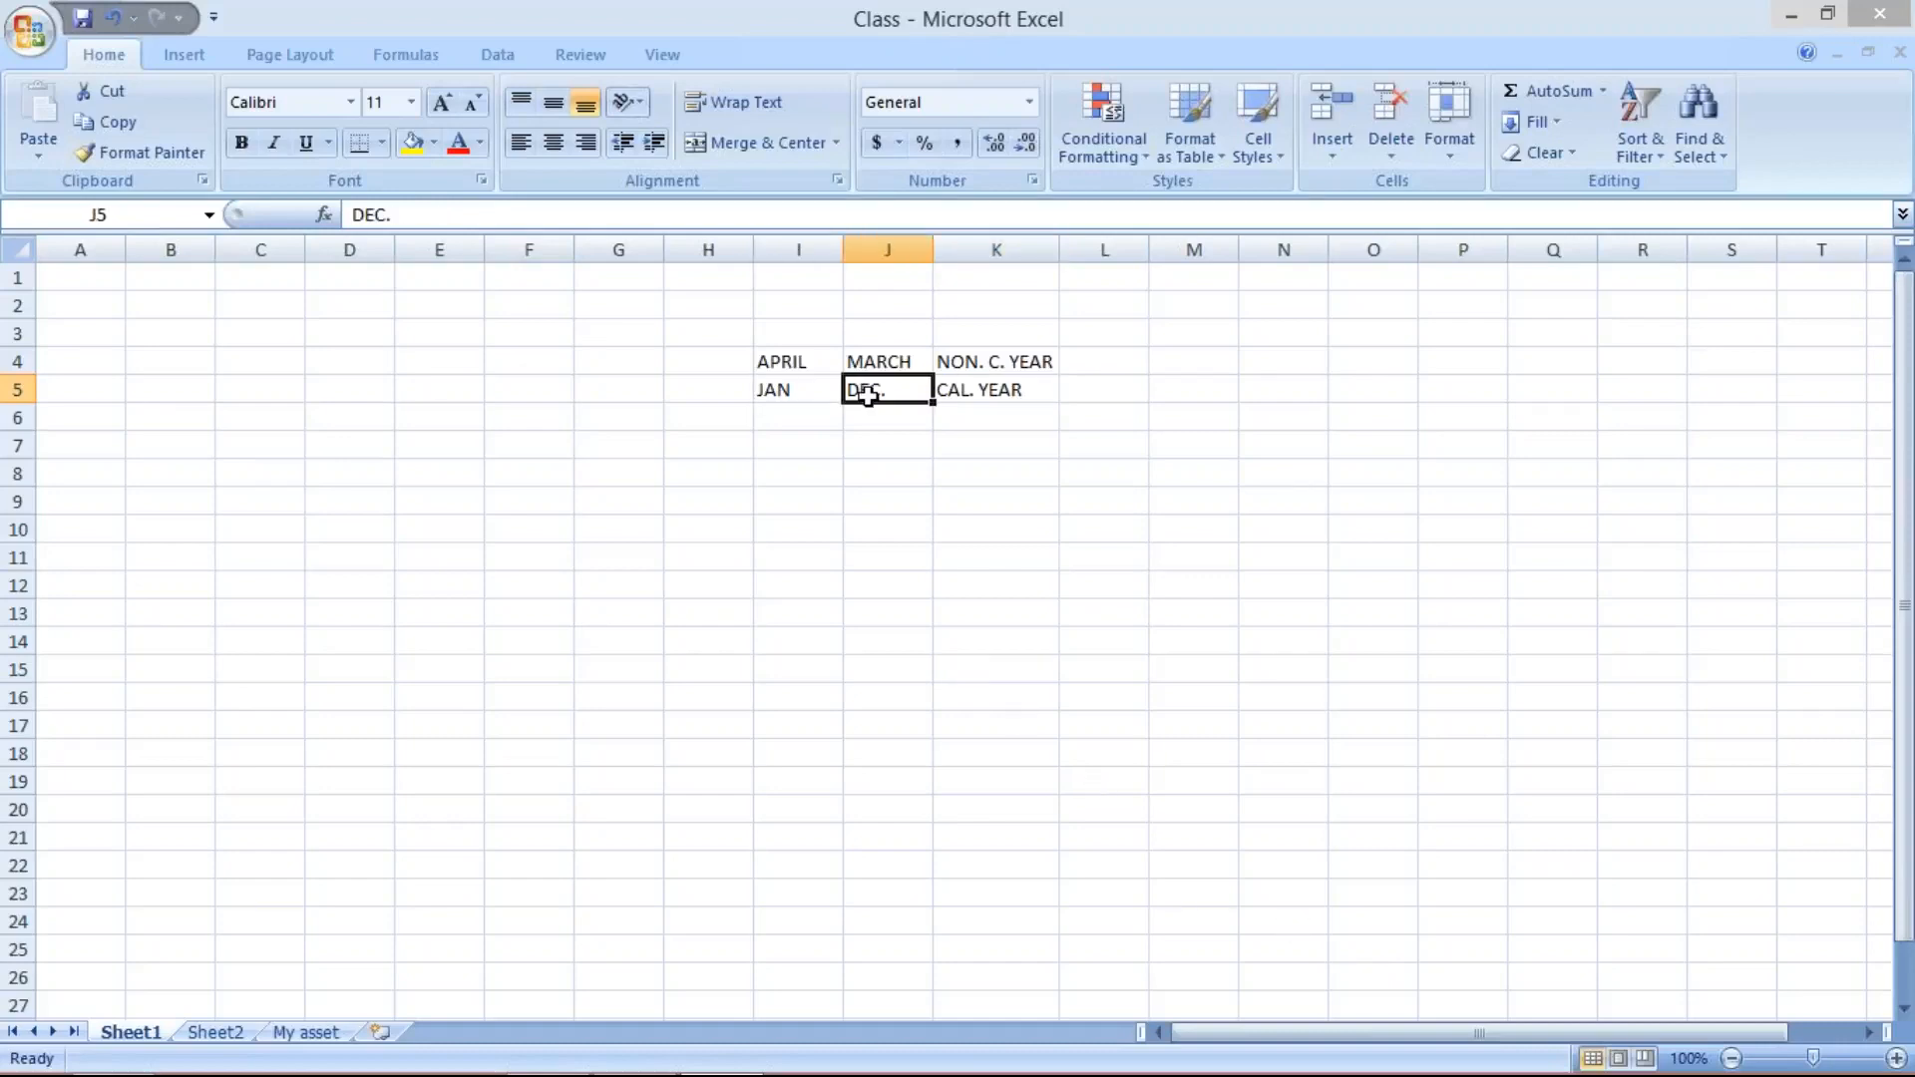
pyautogui.click(967, 387)
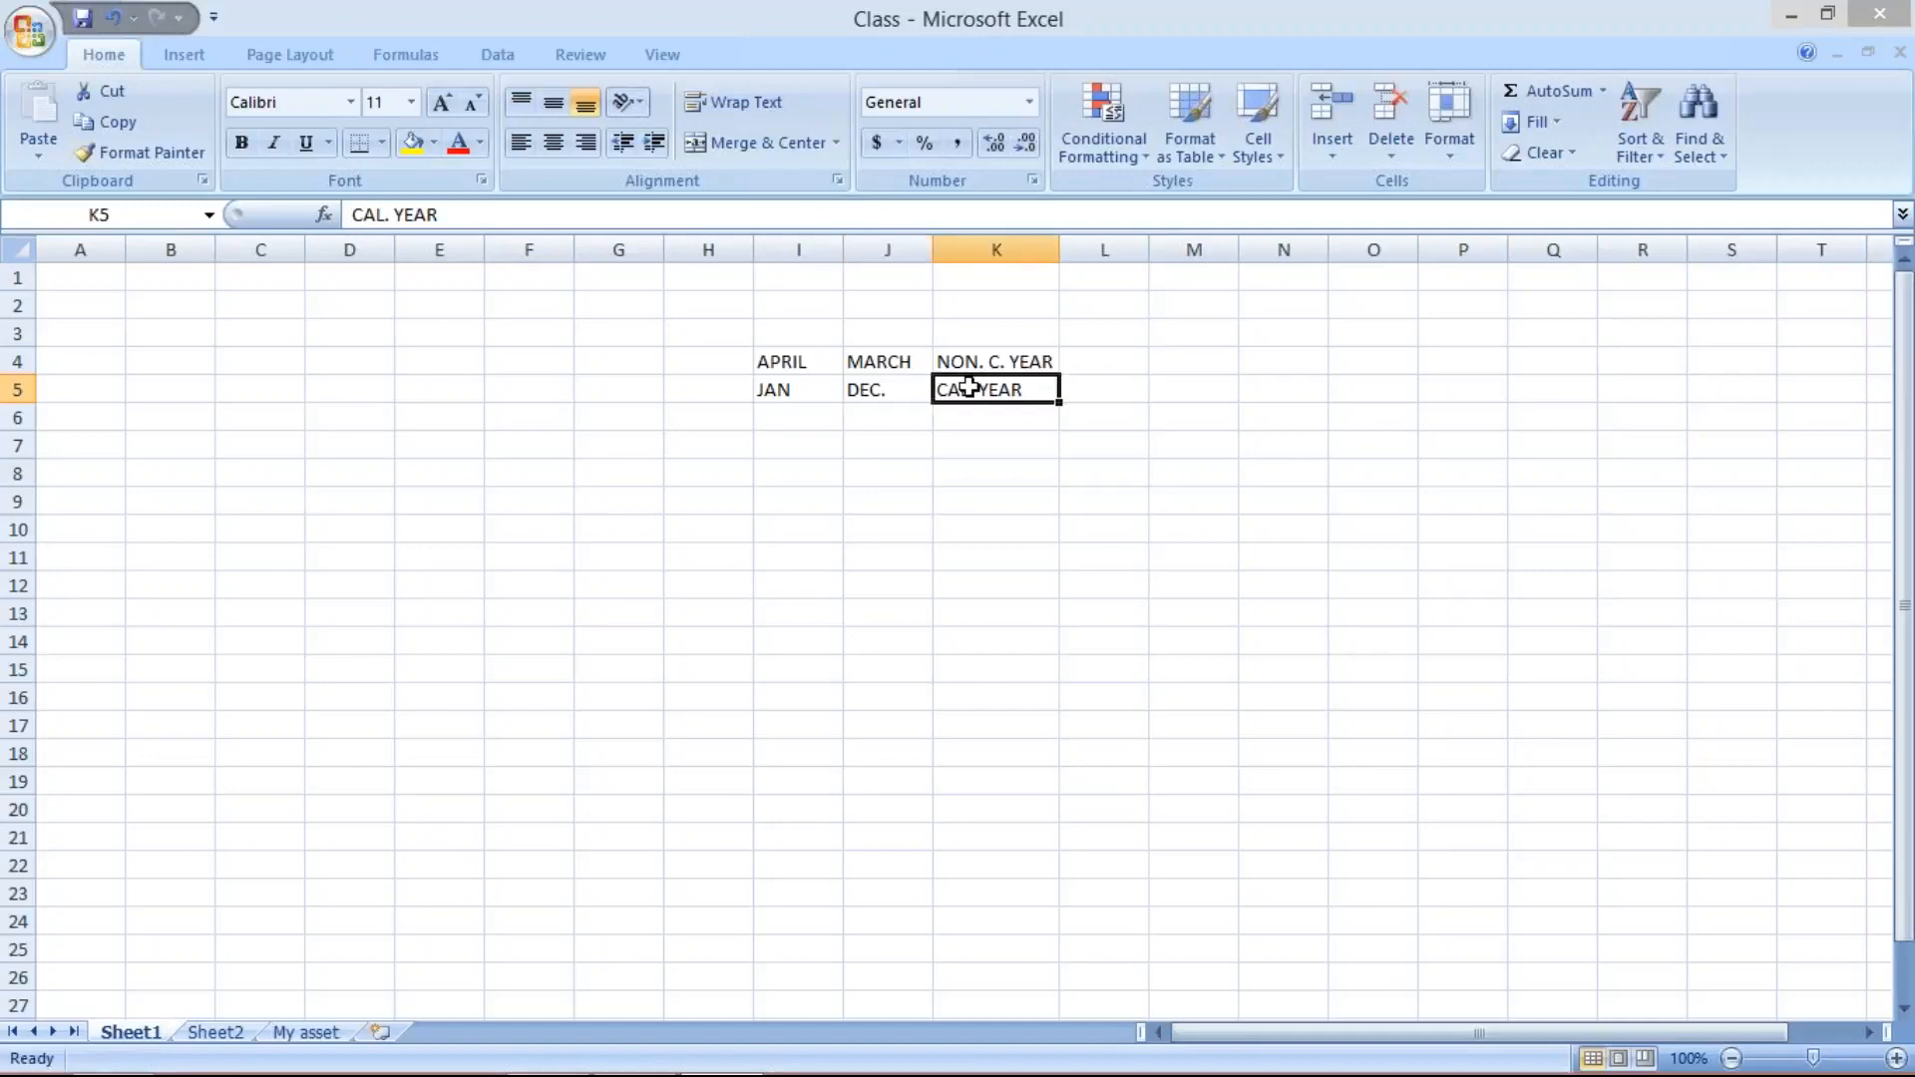
pyautogui.click(793, 362)
pyautogui.click(896, 366)
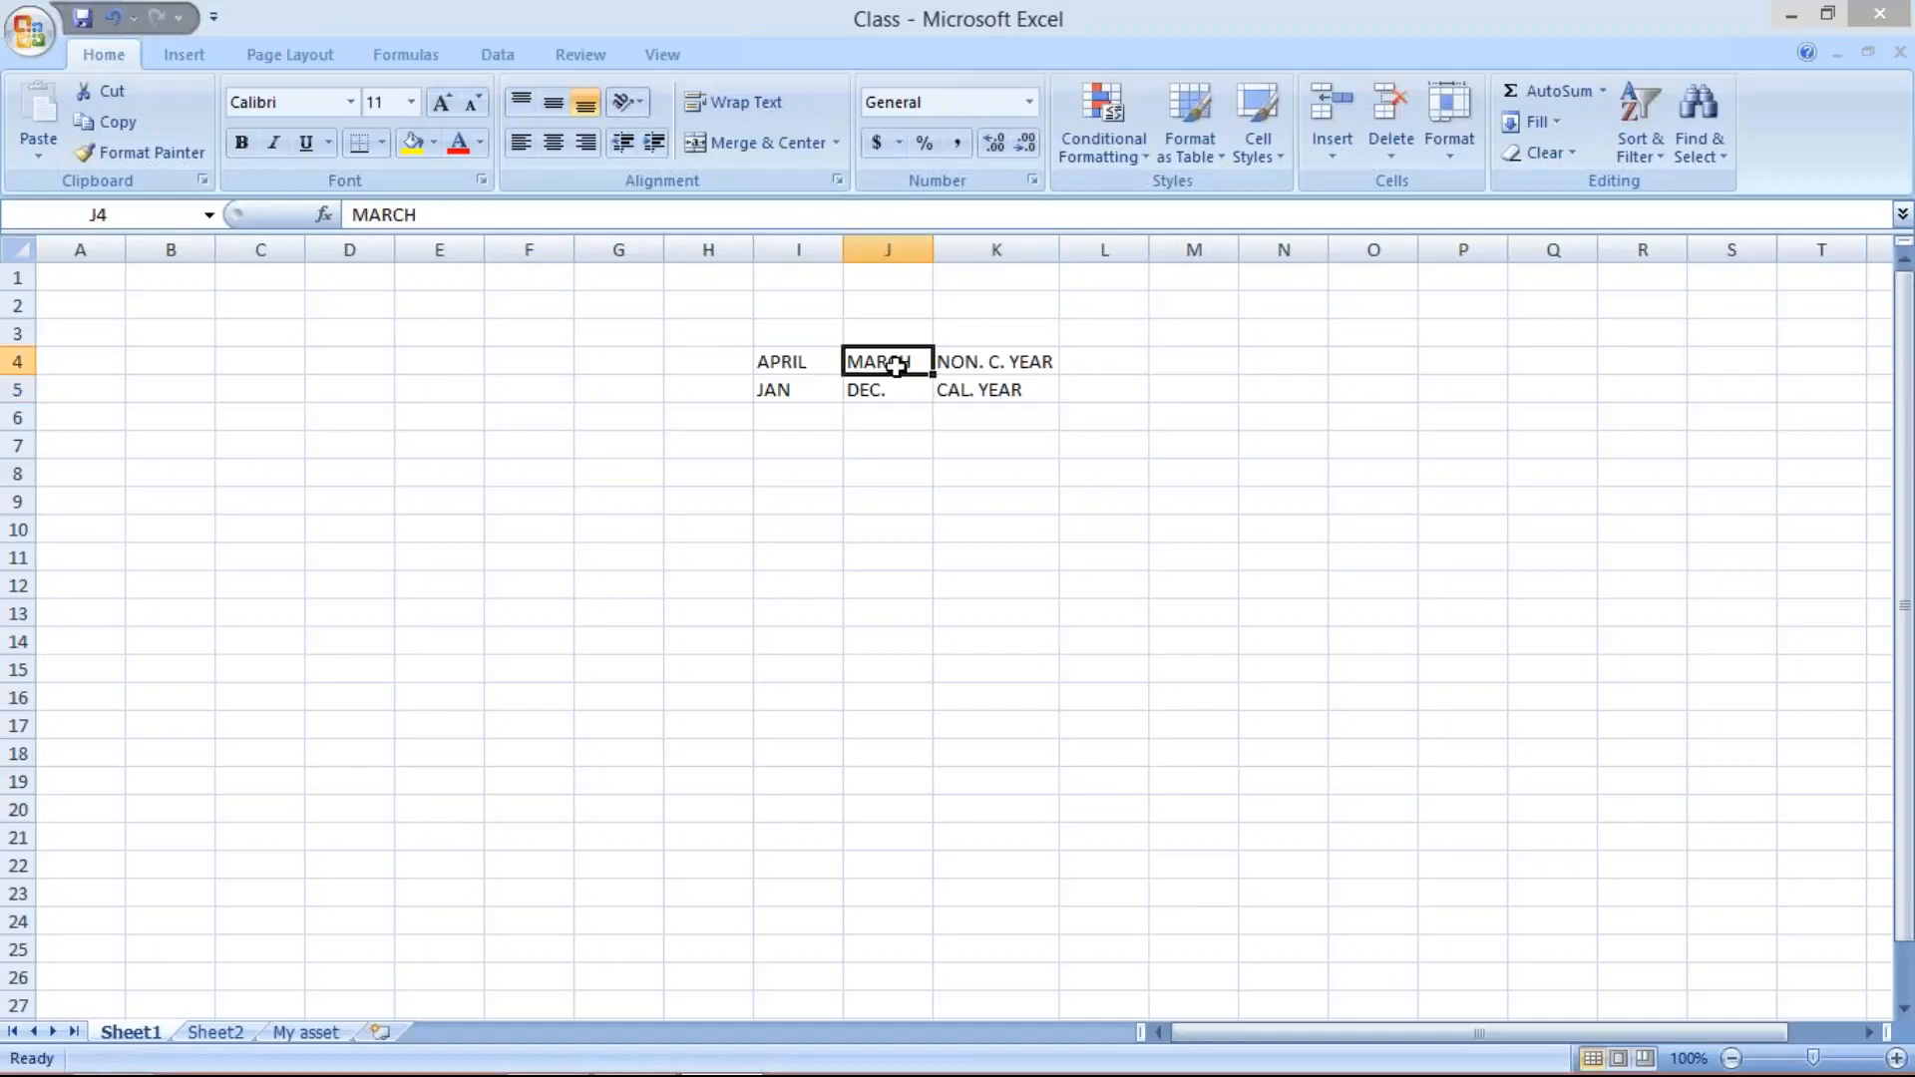
pyautogui.click(1001, 357)
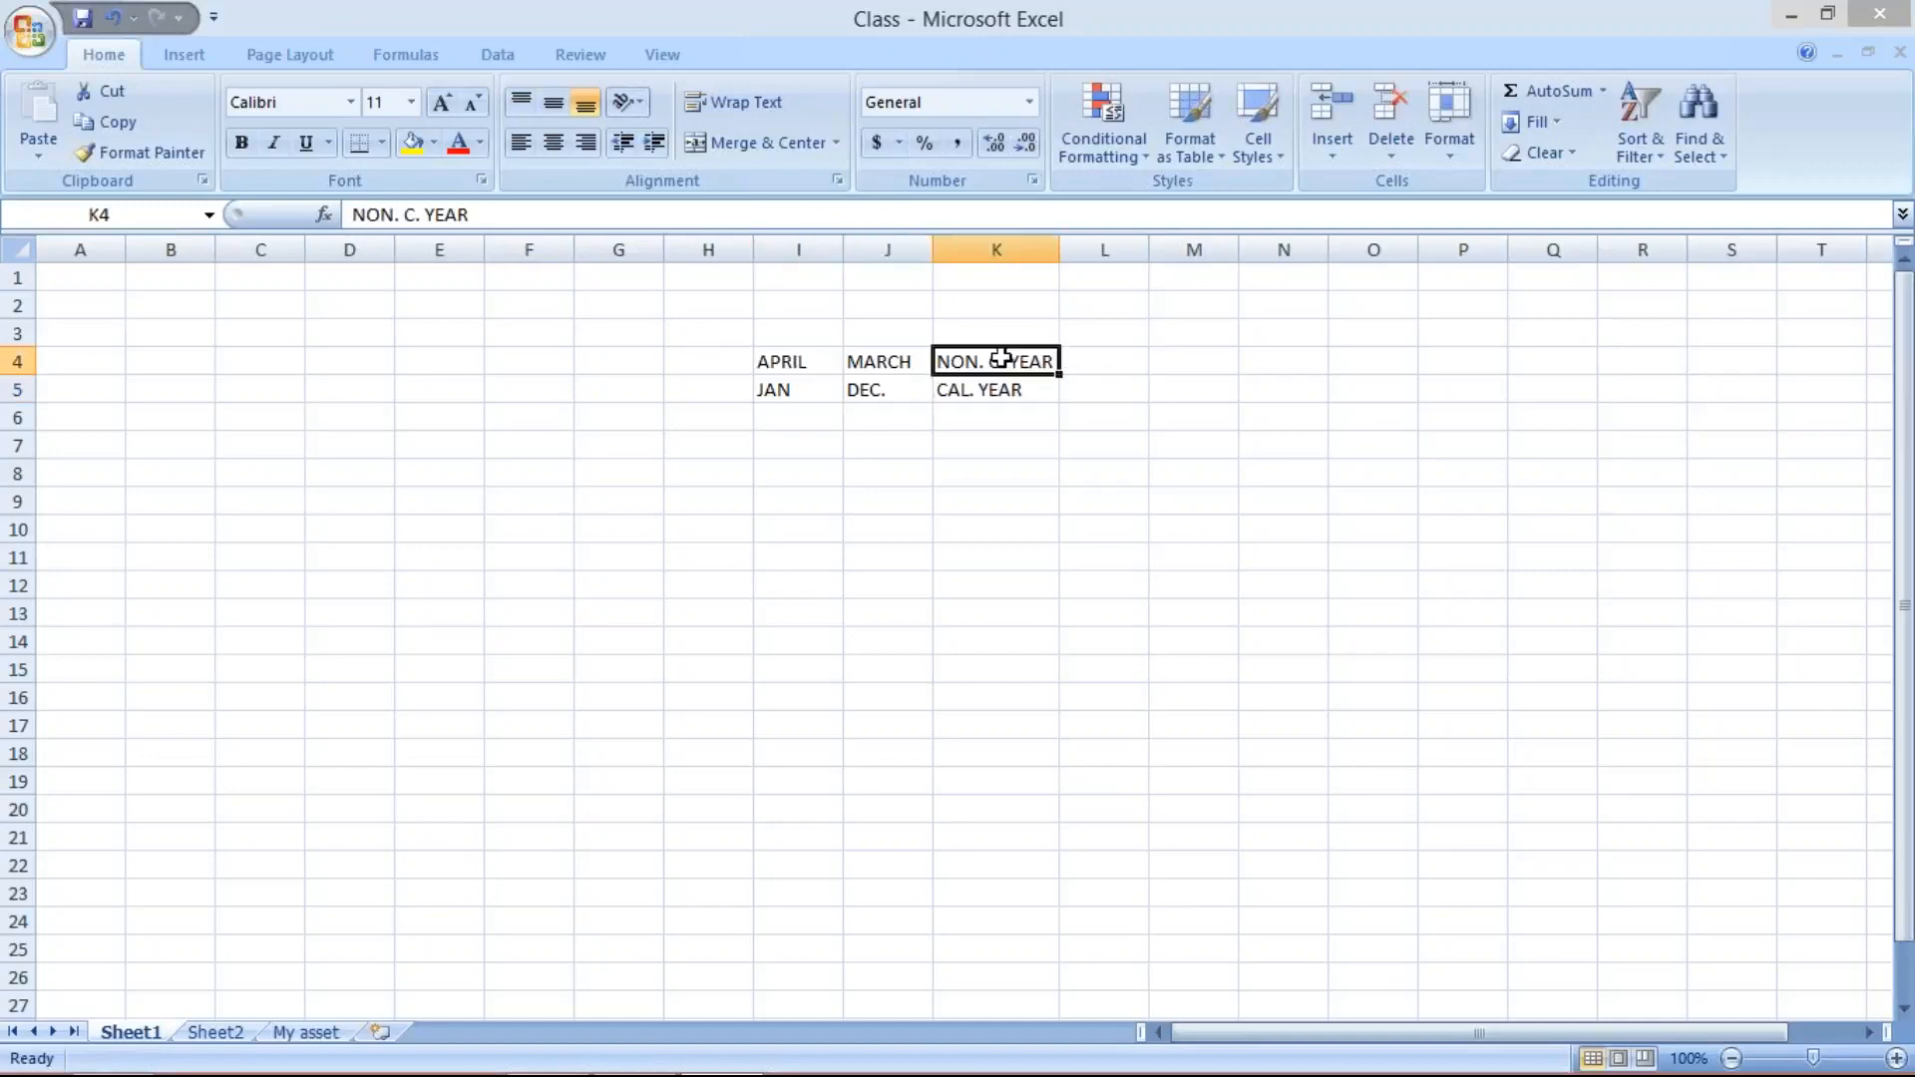
pyautogui.click(773, 364)
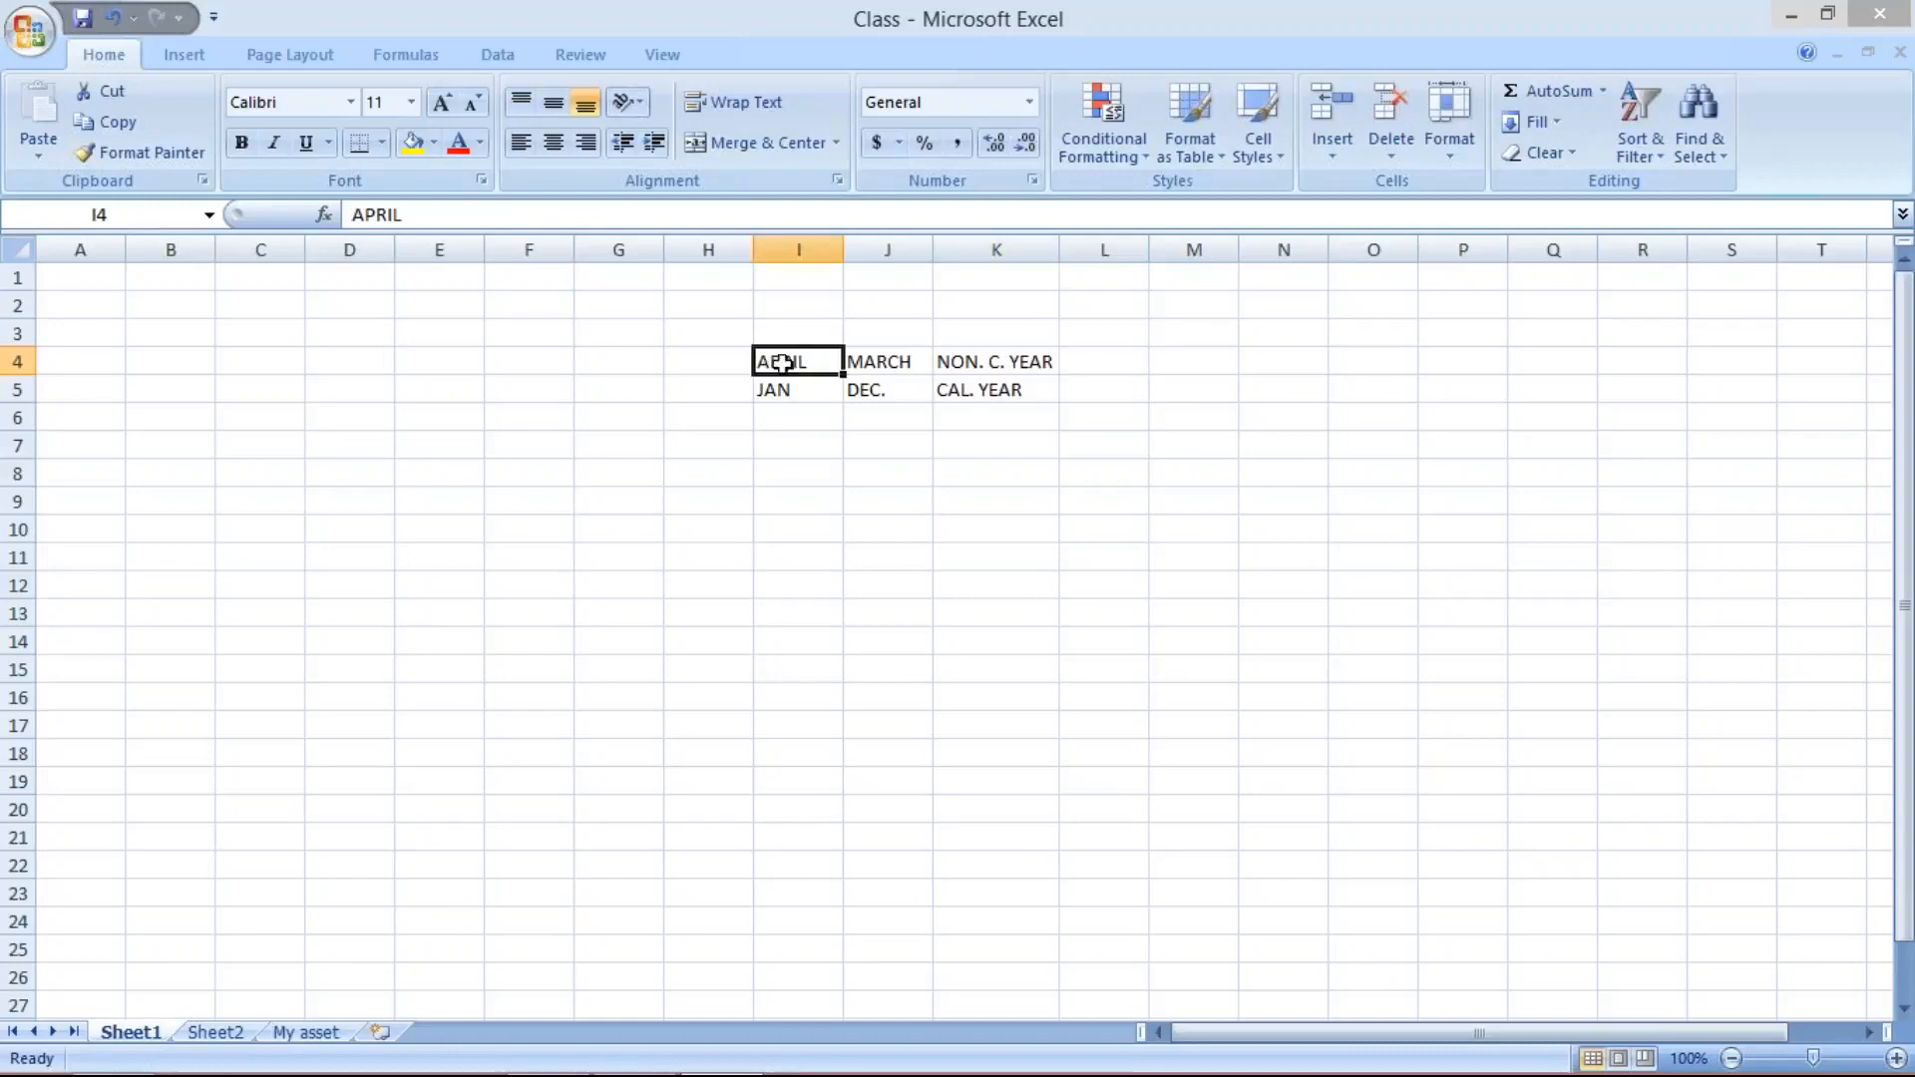
pyautogui.click(892, 366)
pyautogui.click(979, 365)
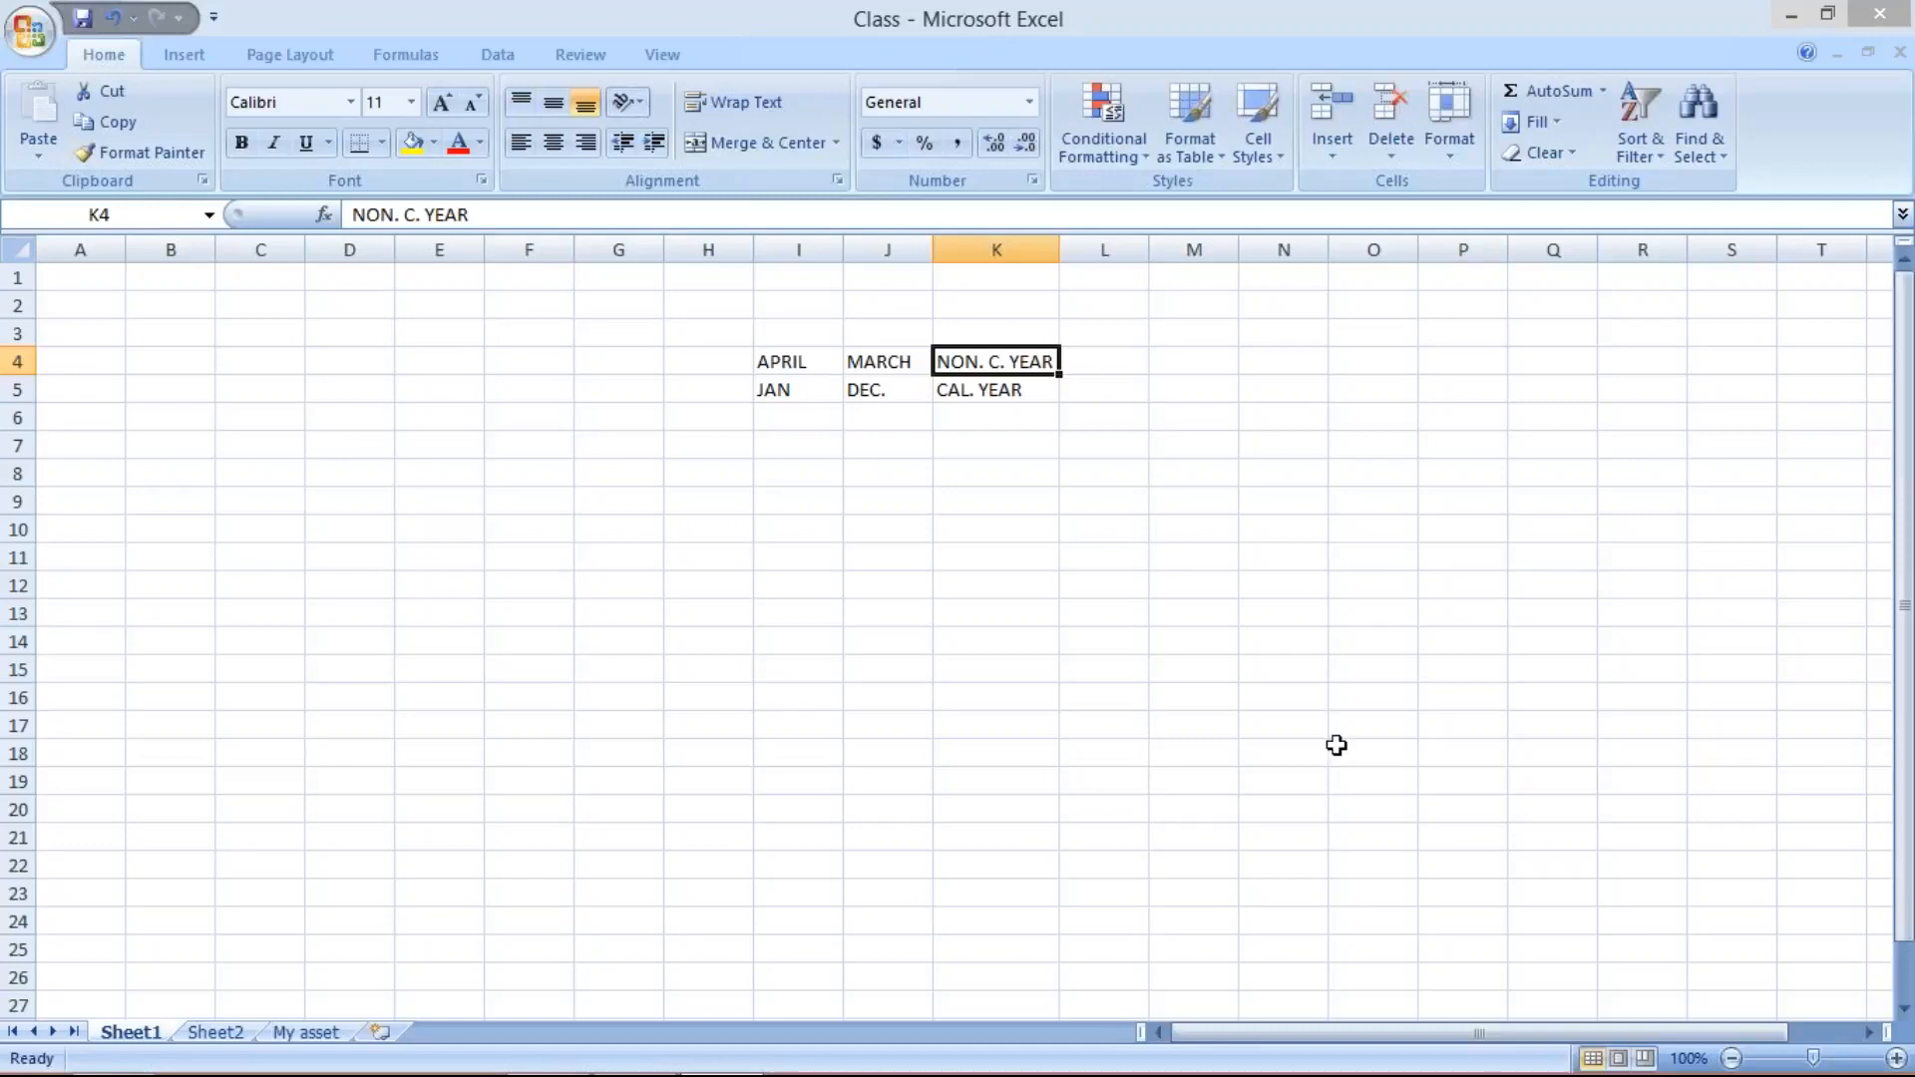
pyautogui.click(1639, 924)
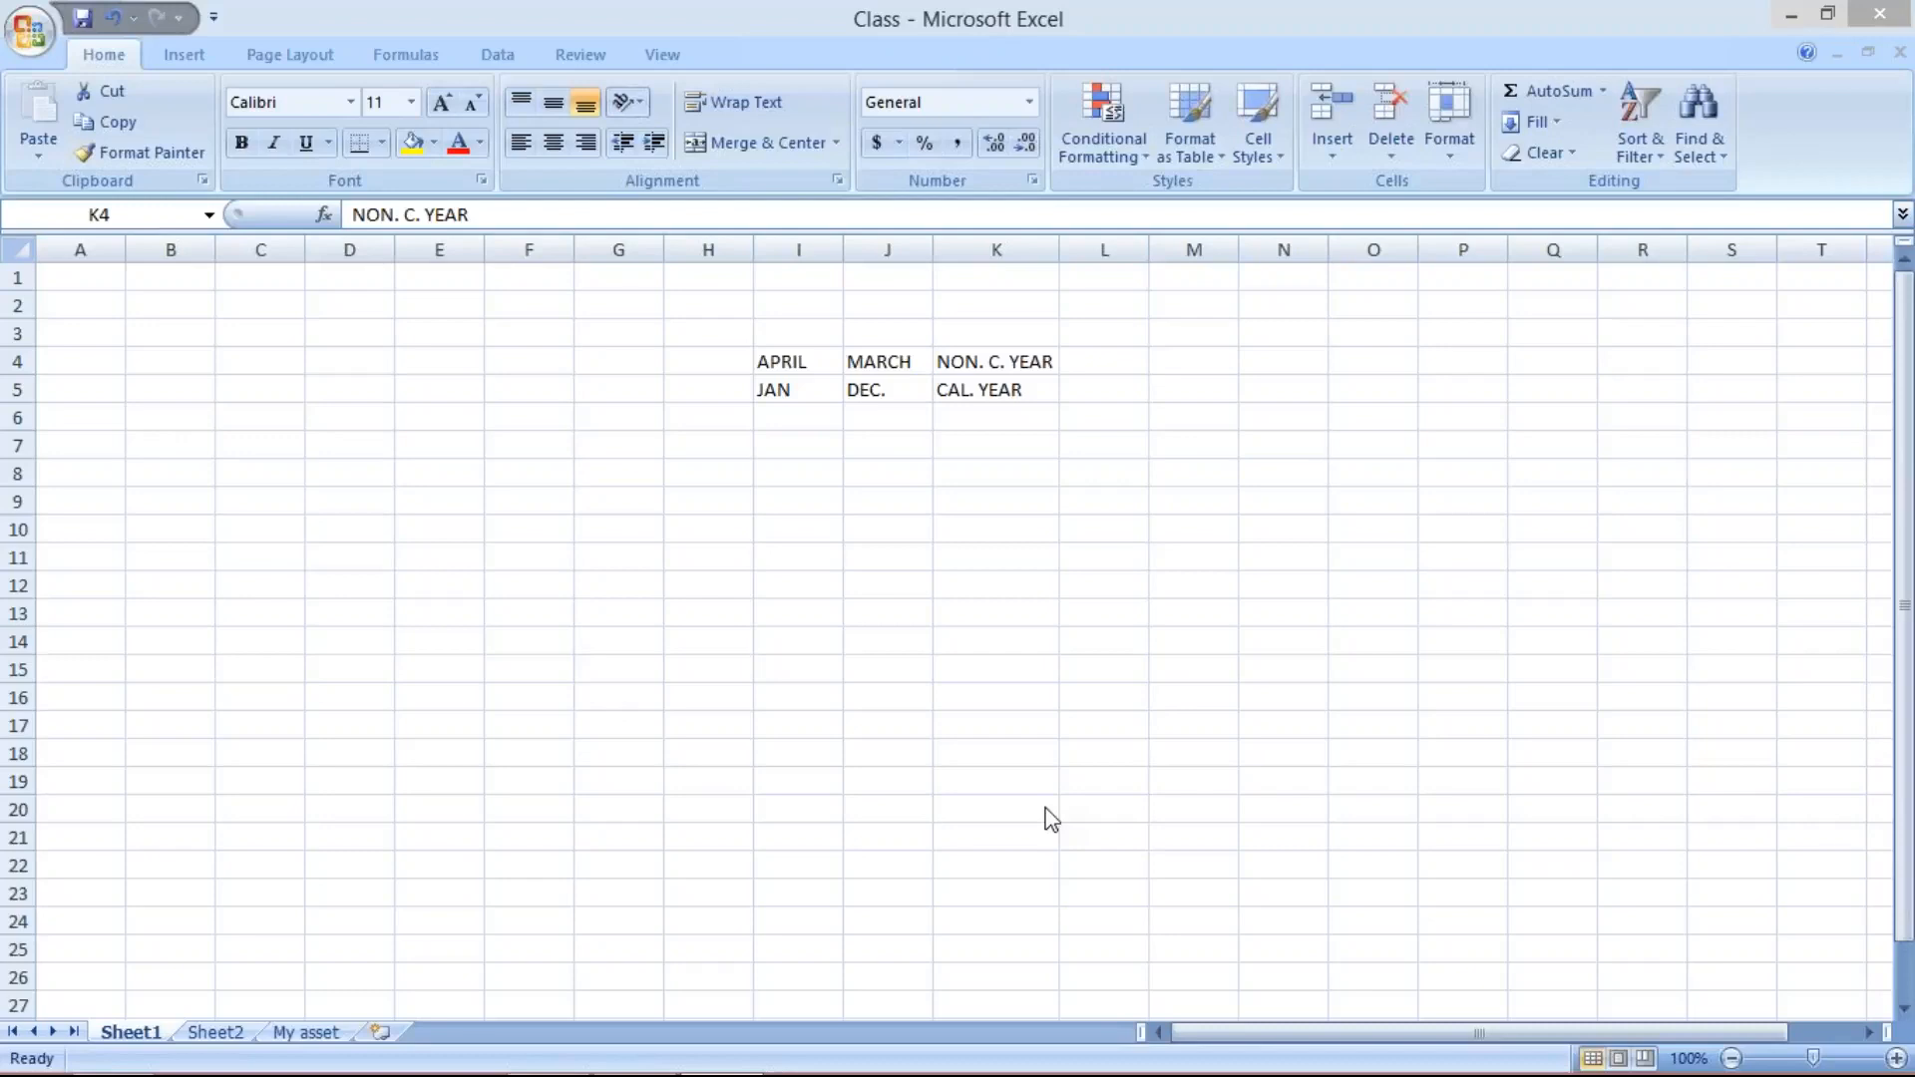
# - Switch to the PowerPoint presentation and read the Fiscal Year Variant slide for the transaction codes and predefined variants
pyautogui.moveTo(818, 1075)
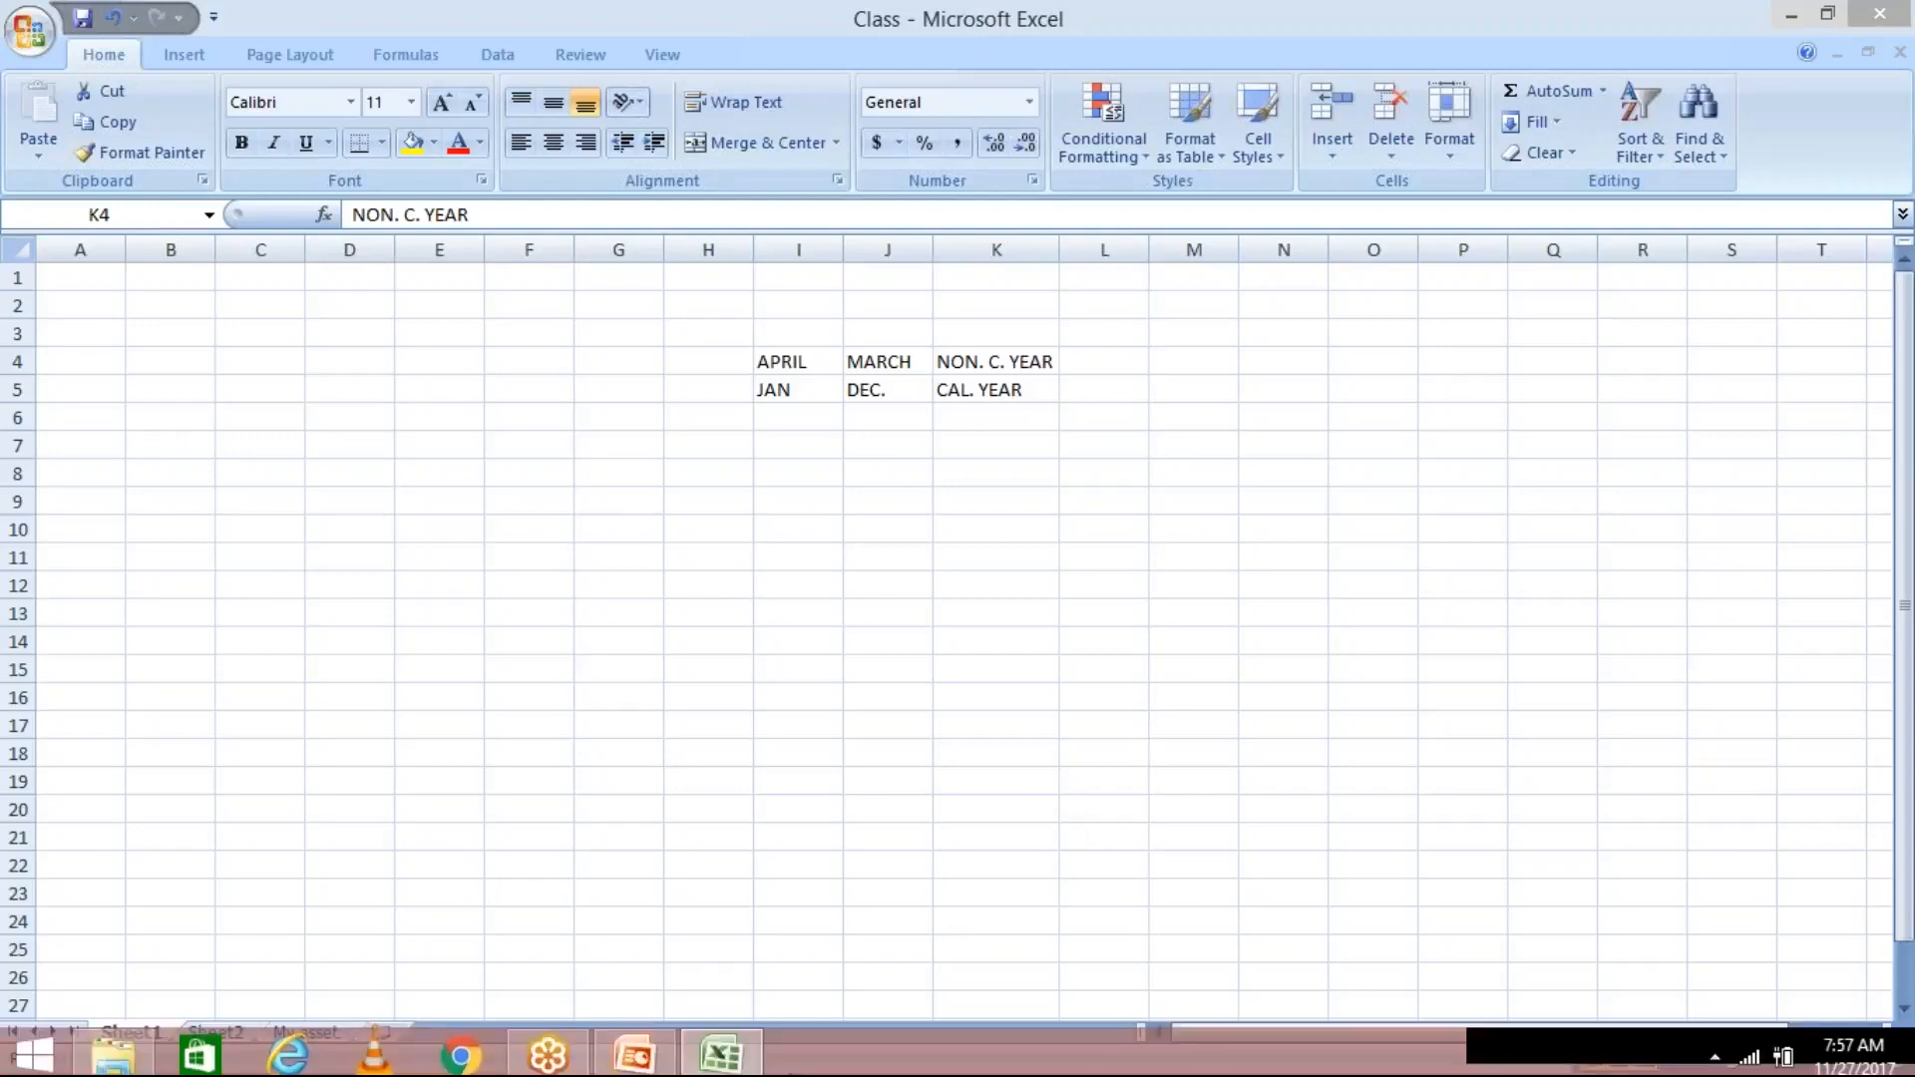
pyautogui.click(634, 1052)
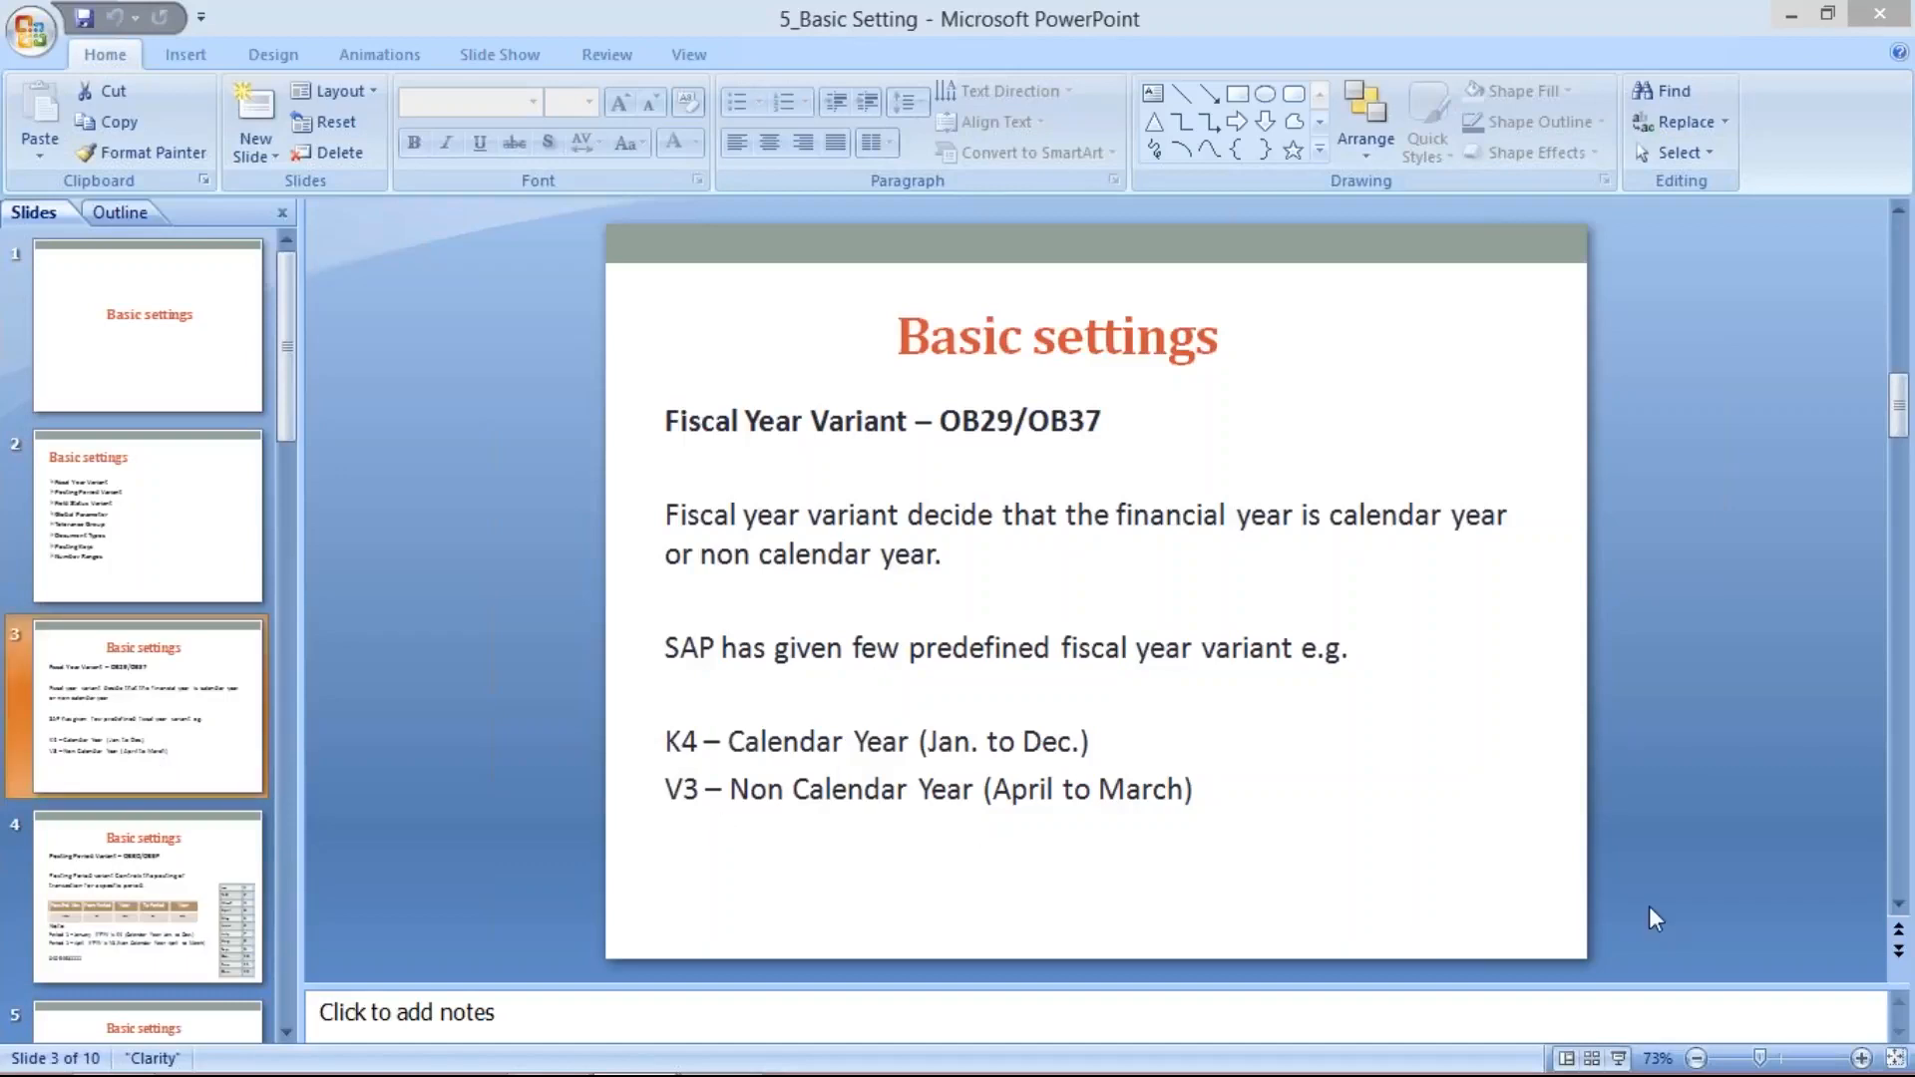
pyautogui.hotkey('alt', 'Tab')
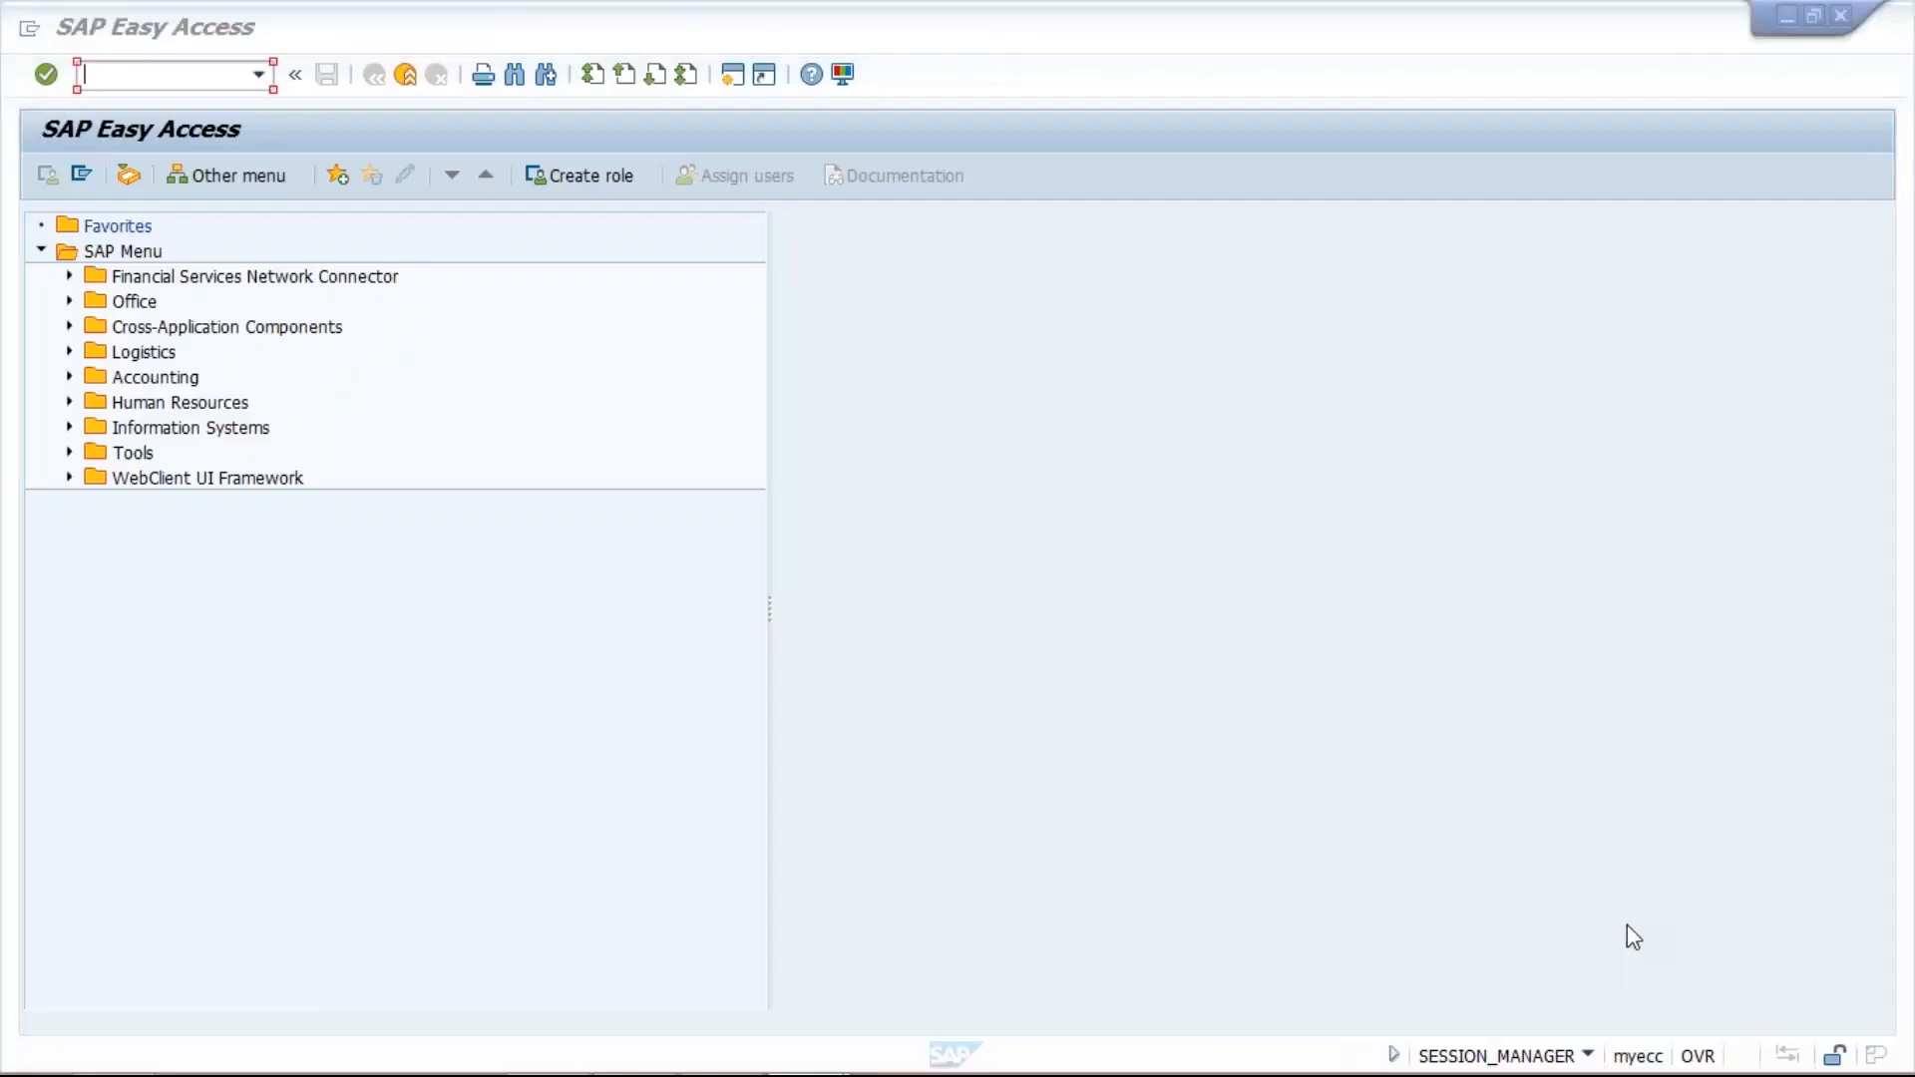
pyautogui.moveTo(830, 1073)
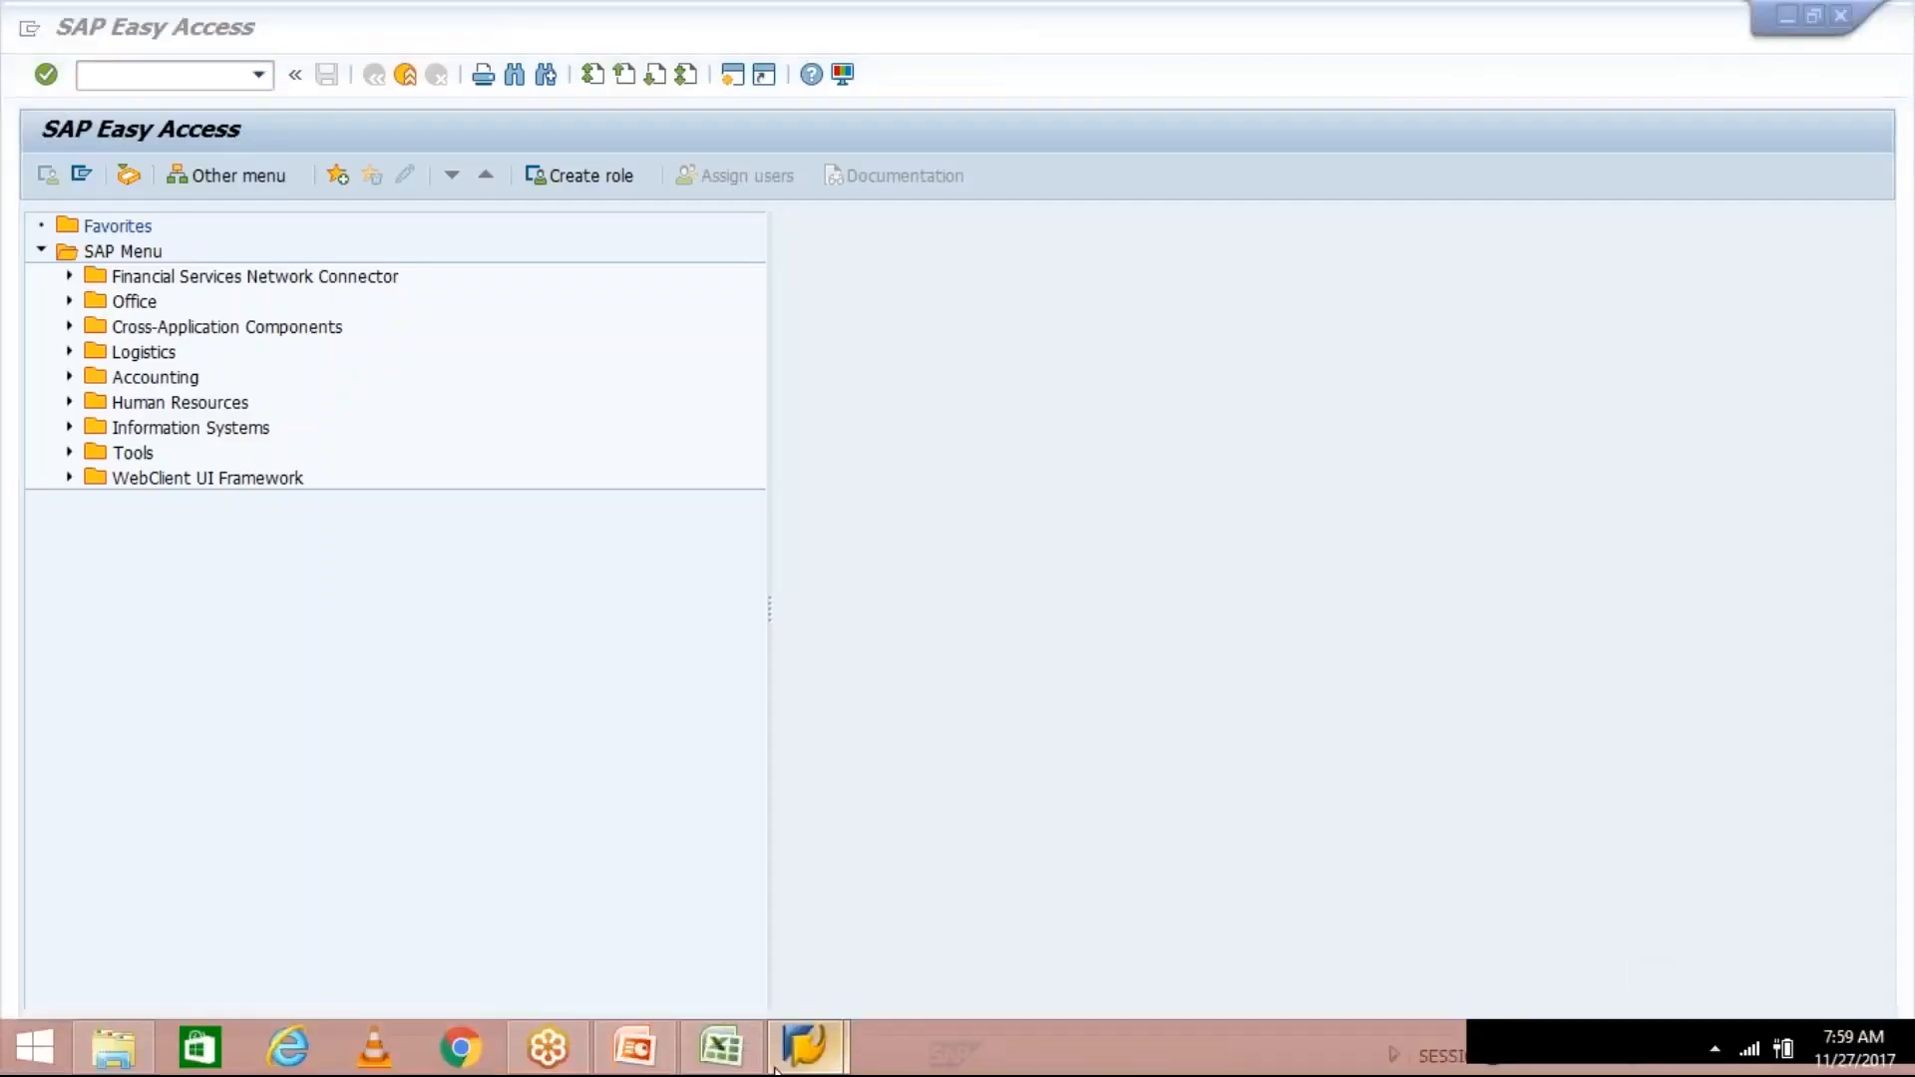
pyautogui.click(632, 1049)
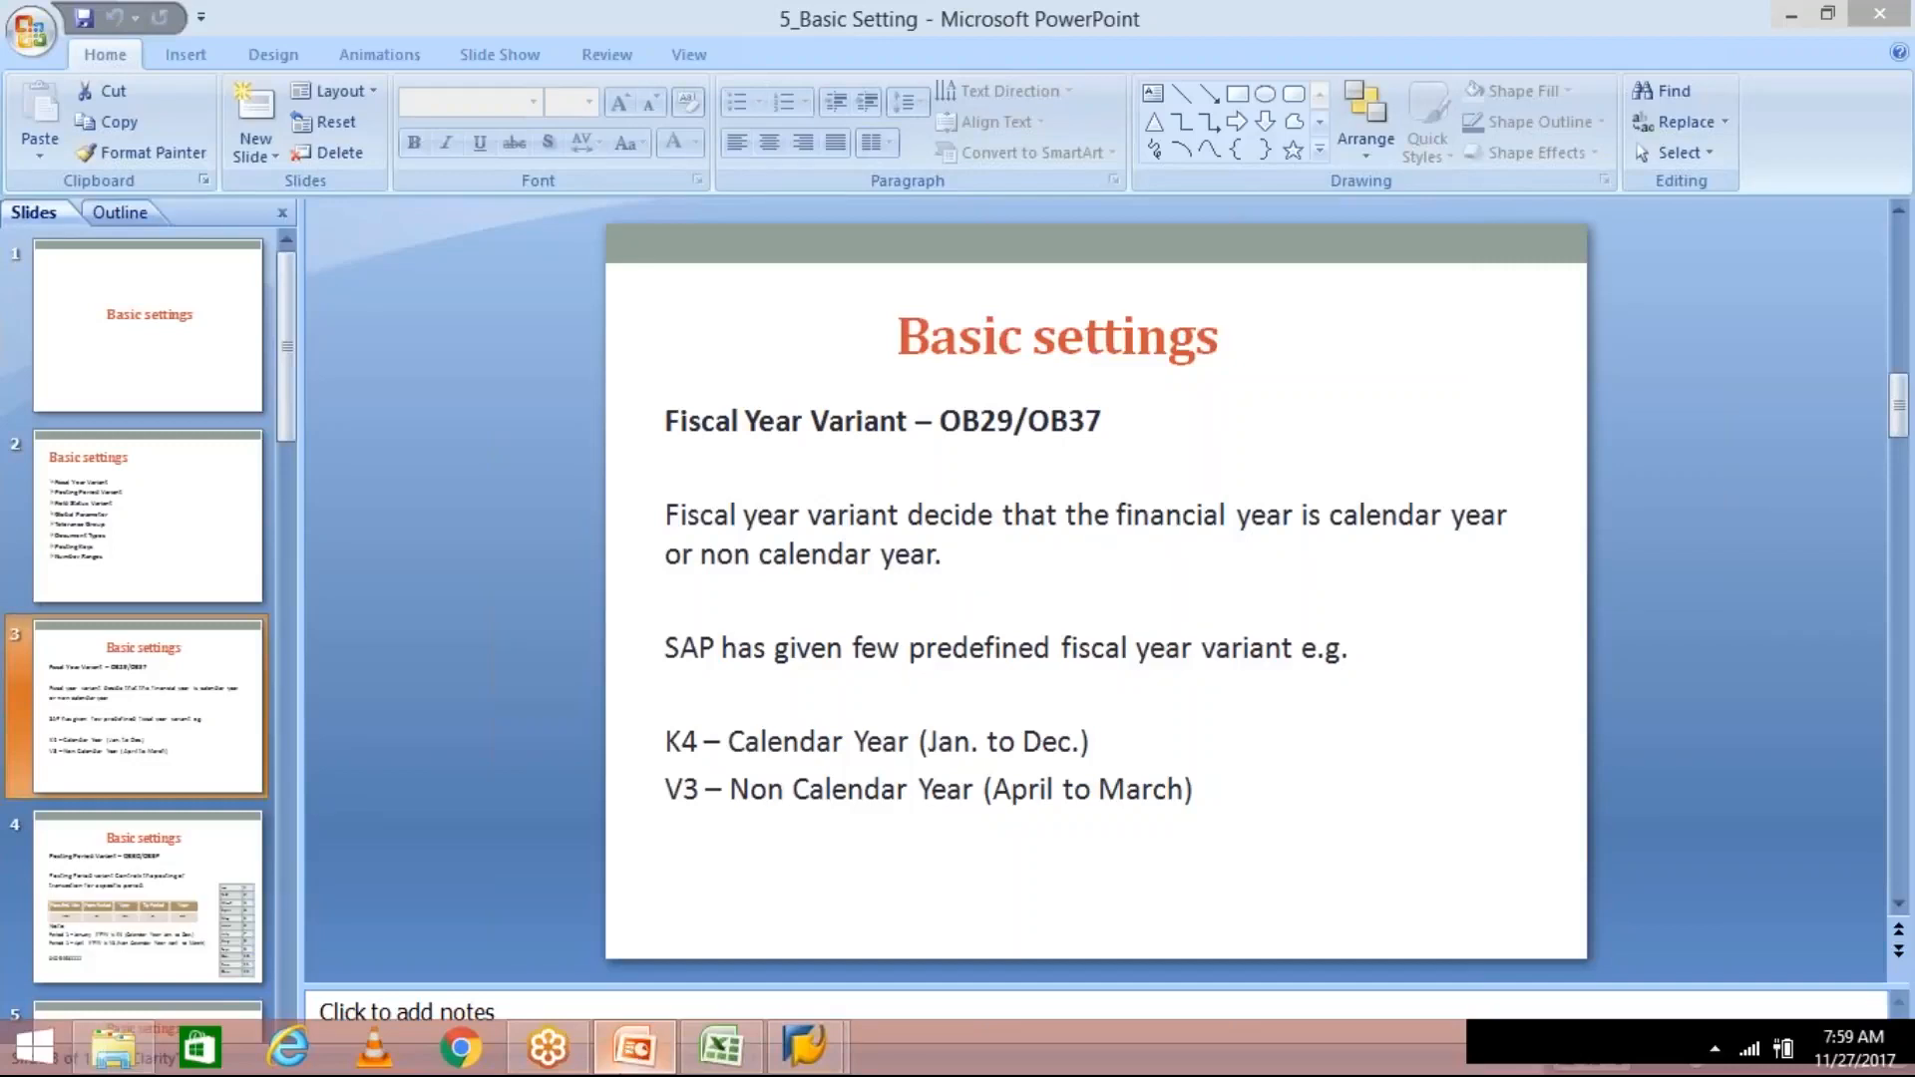
# - Switch to the SAP Easy Access window and open the fiscal year variants overview with transaction ob29
pyautogui.moveTo(805, 1055)
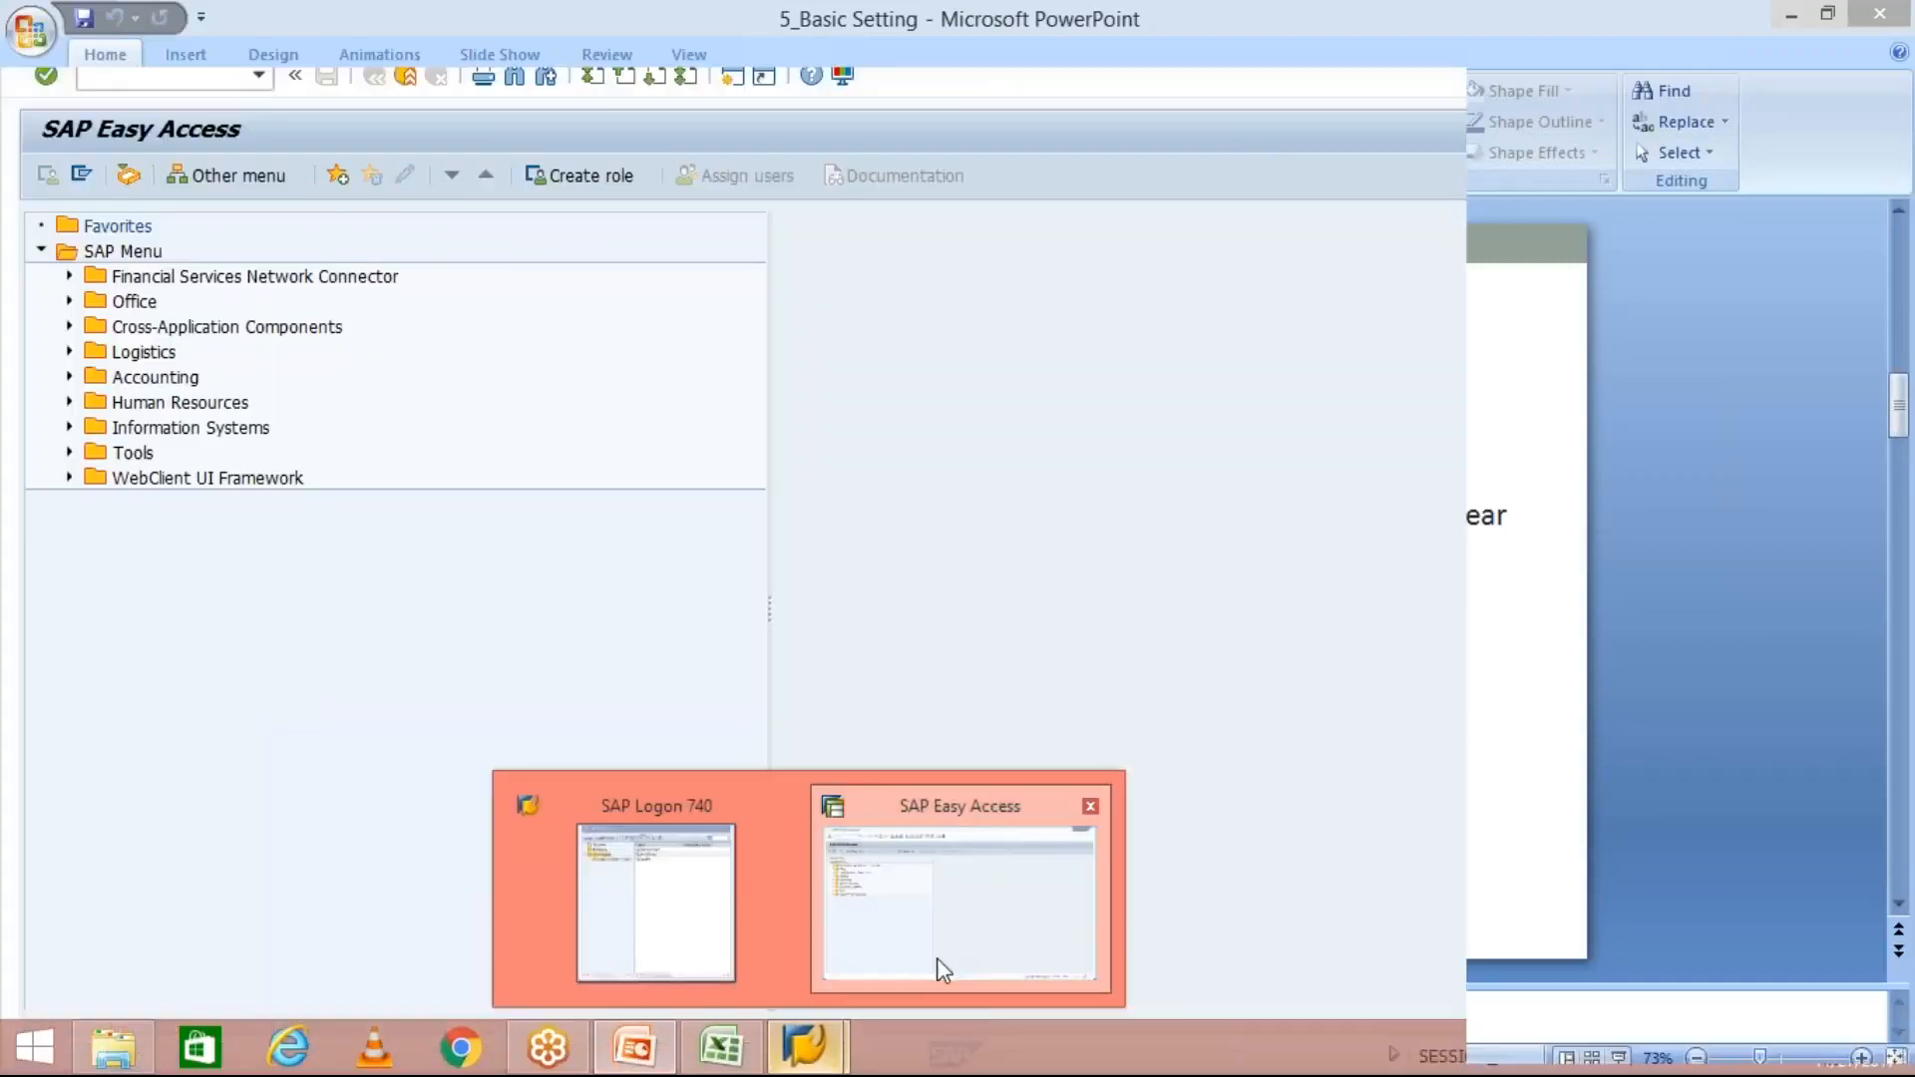
pyautogui.click(937, 957)
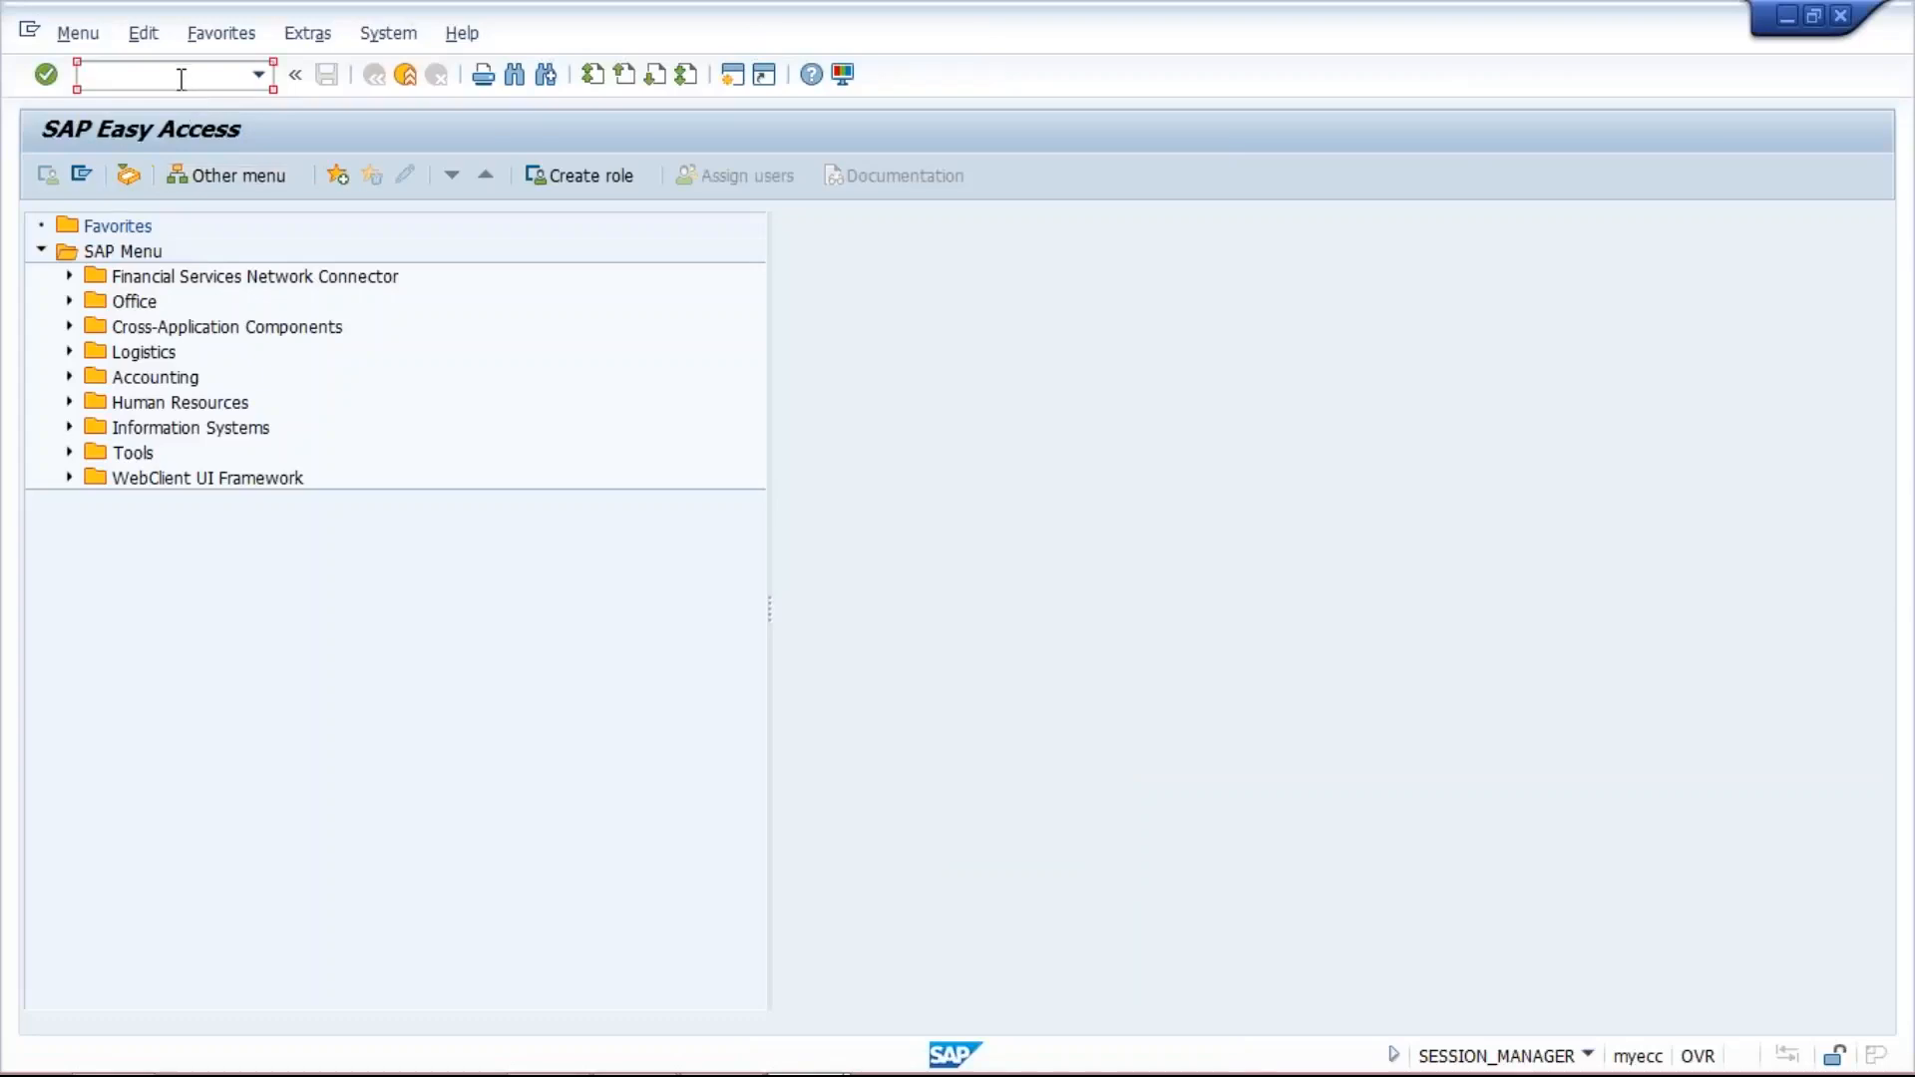
pyautogui.write('ob29')
pyautogui.press('Return')
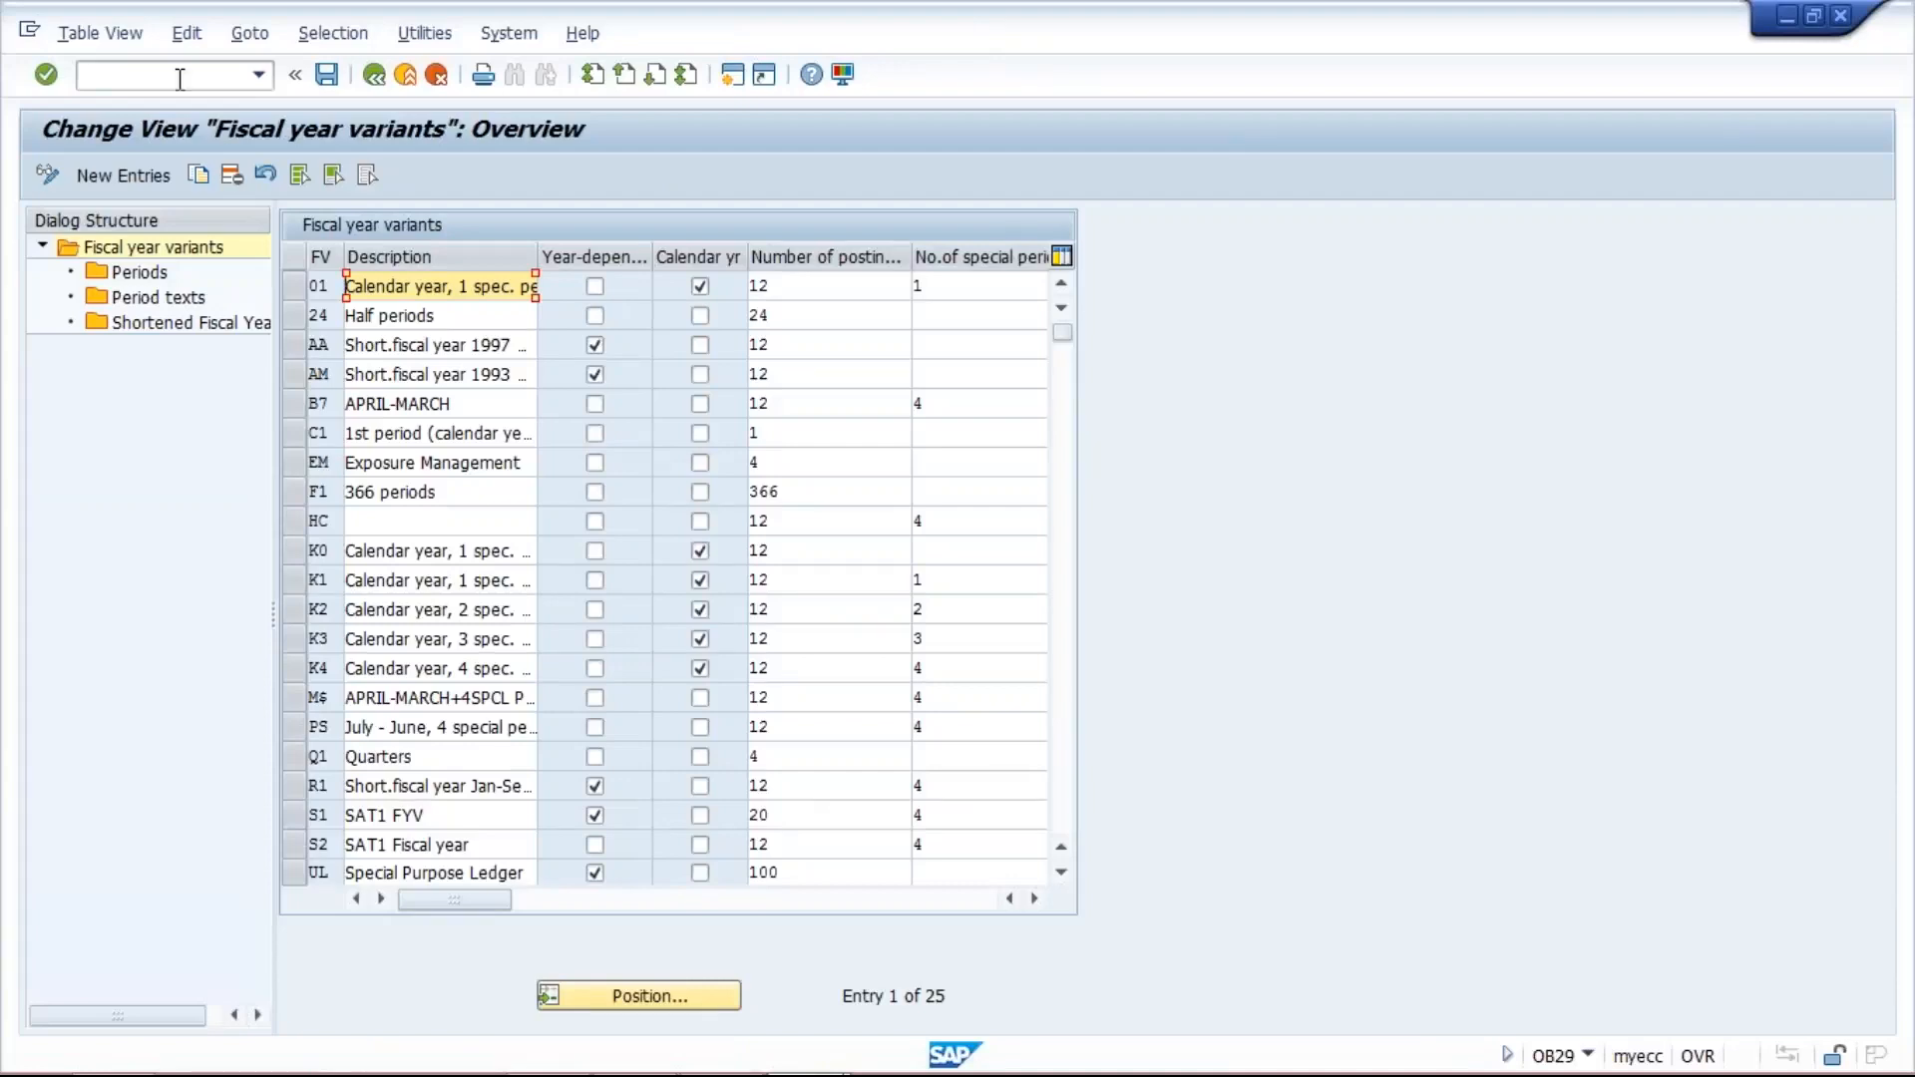
# - Select the K4 calendar year variant in the fiscal year variants table
pyautogui.click(640, 167)
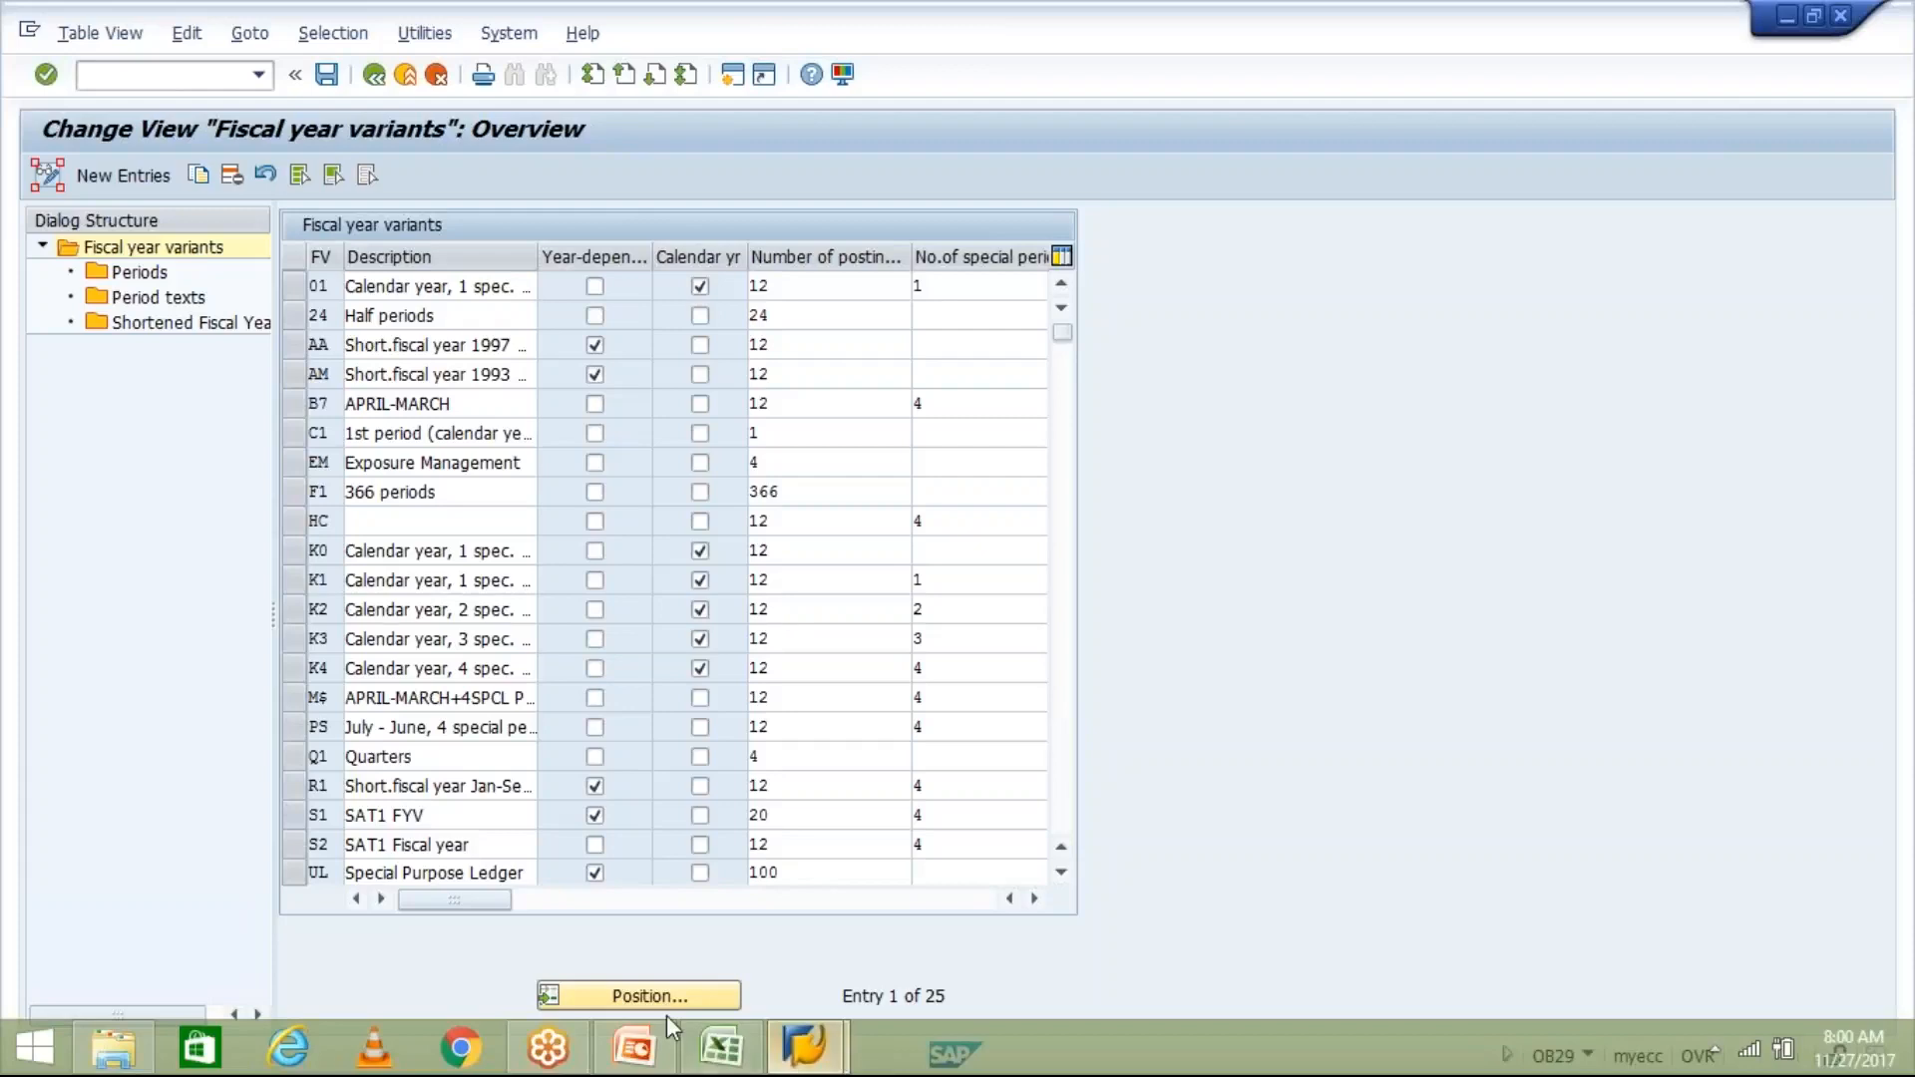
pyautogui.moveTo(646, 1047)
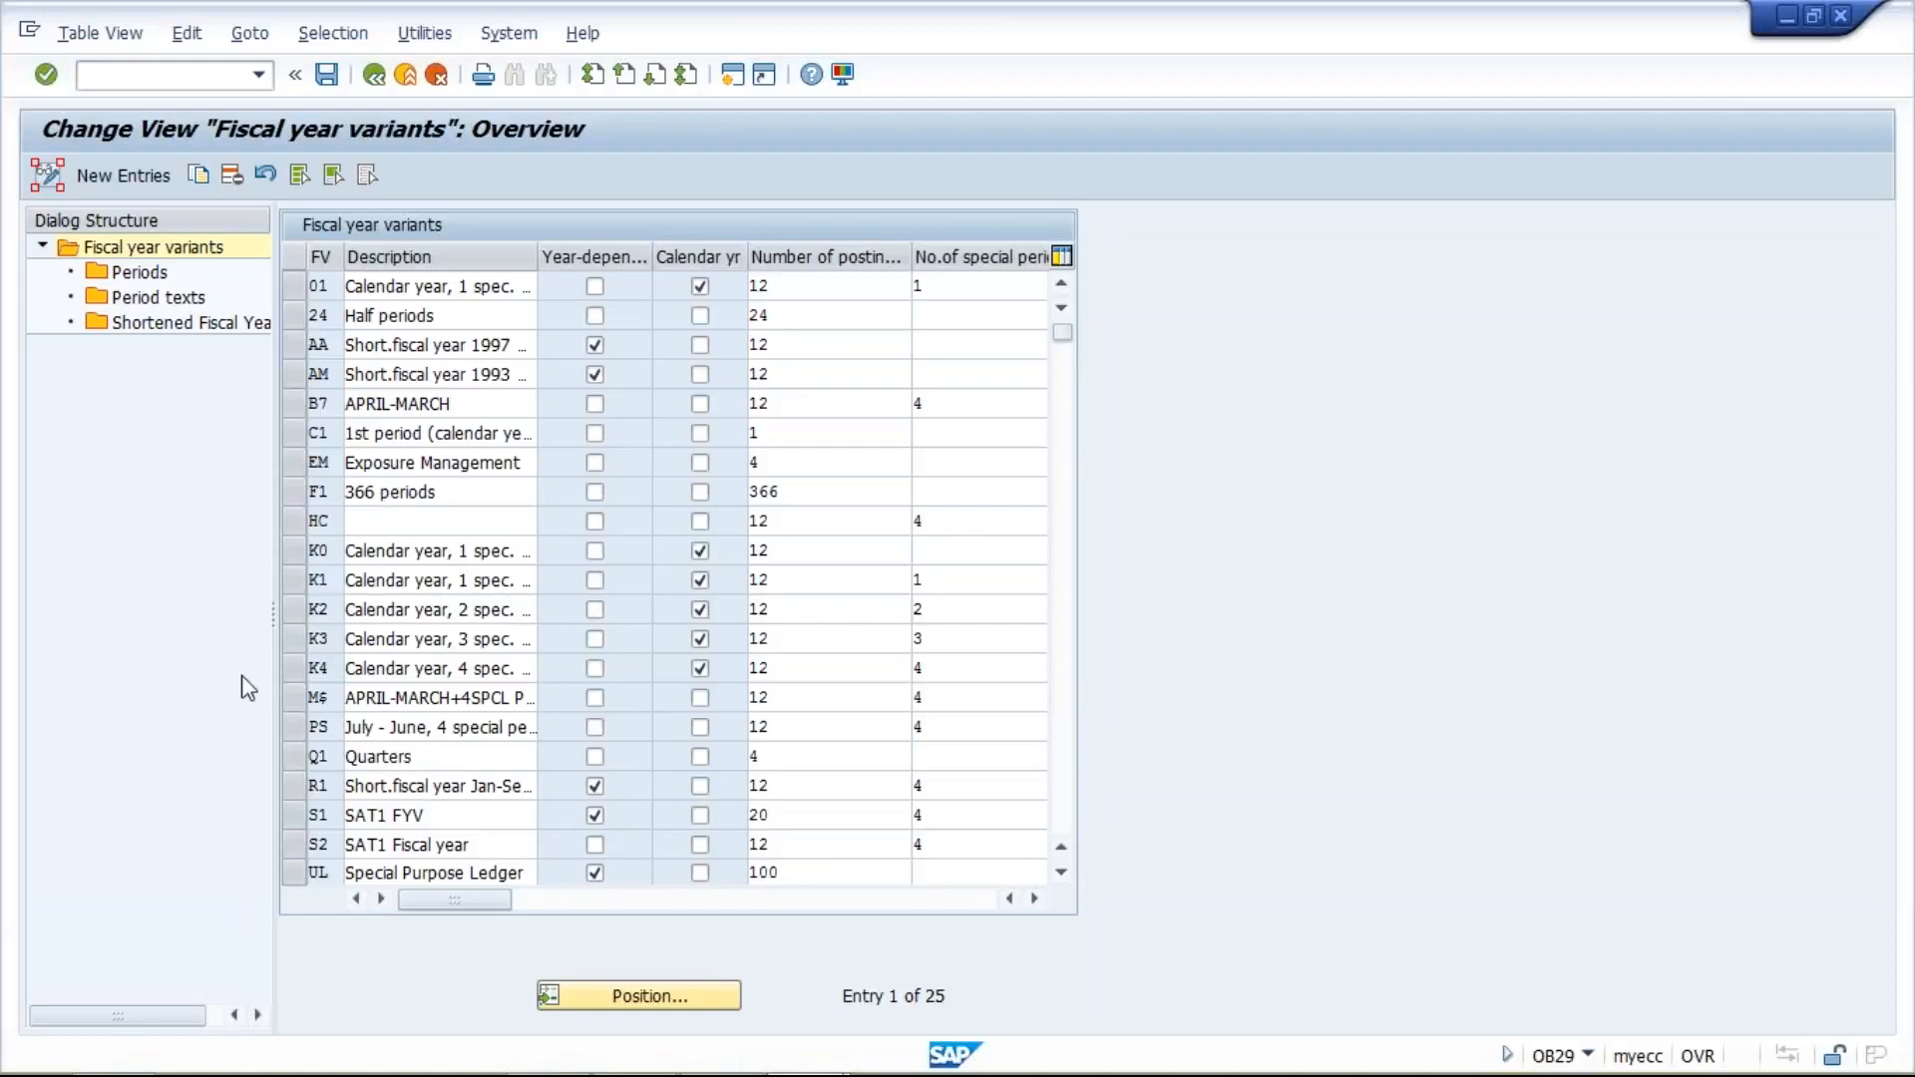
pyautogui.click(291, 668)
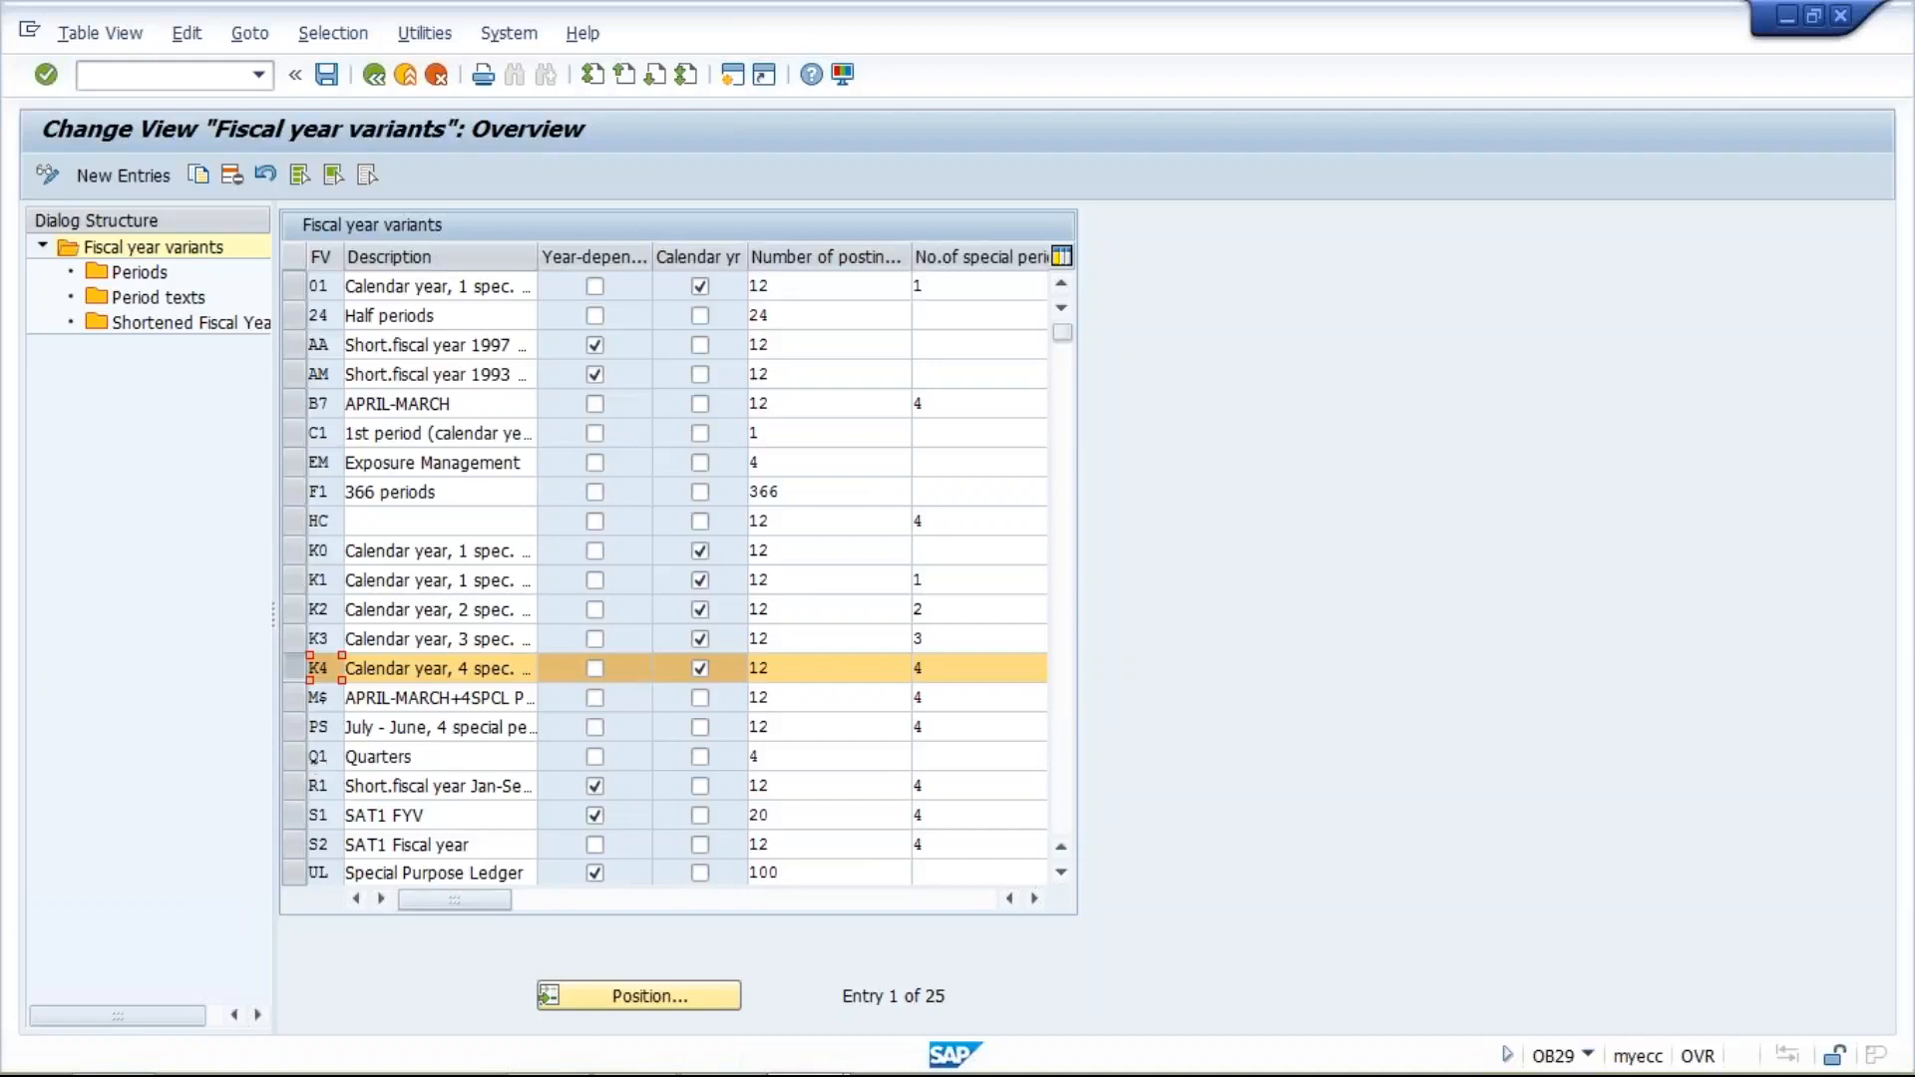
# - Deselect the K4 variant and leave only V3, the April–March variant with 4 special periods, selected
pyautogui.click(1062, 874)
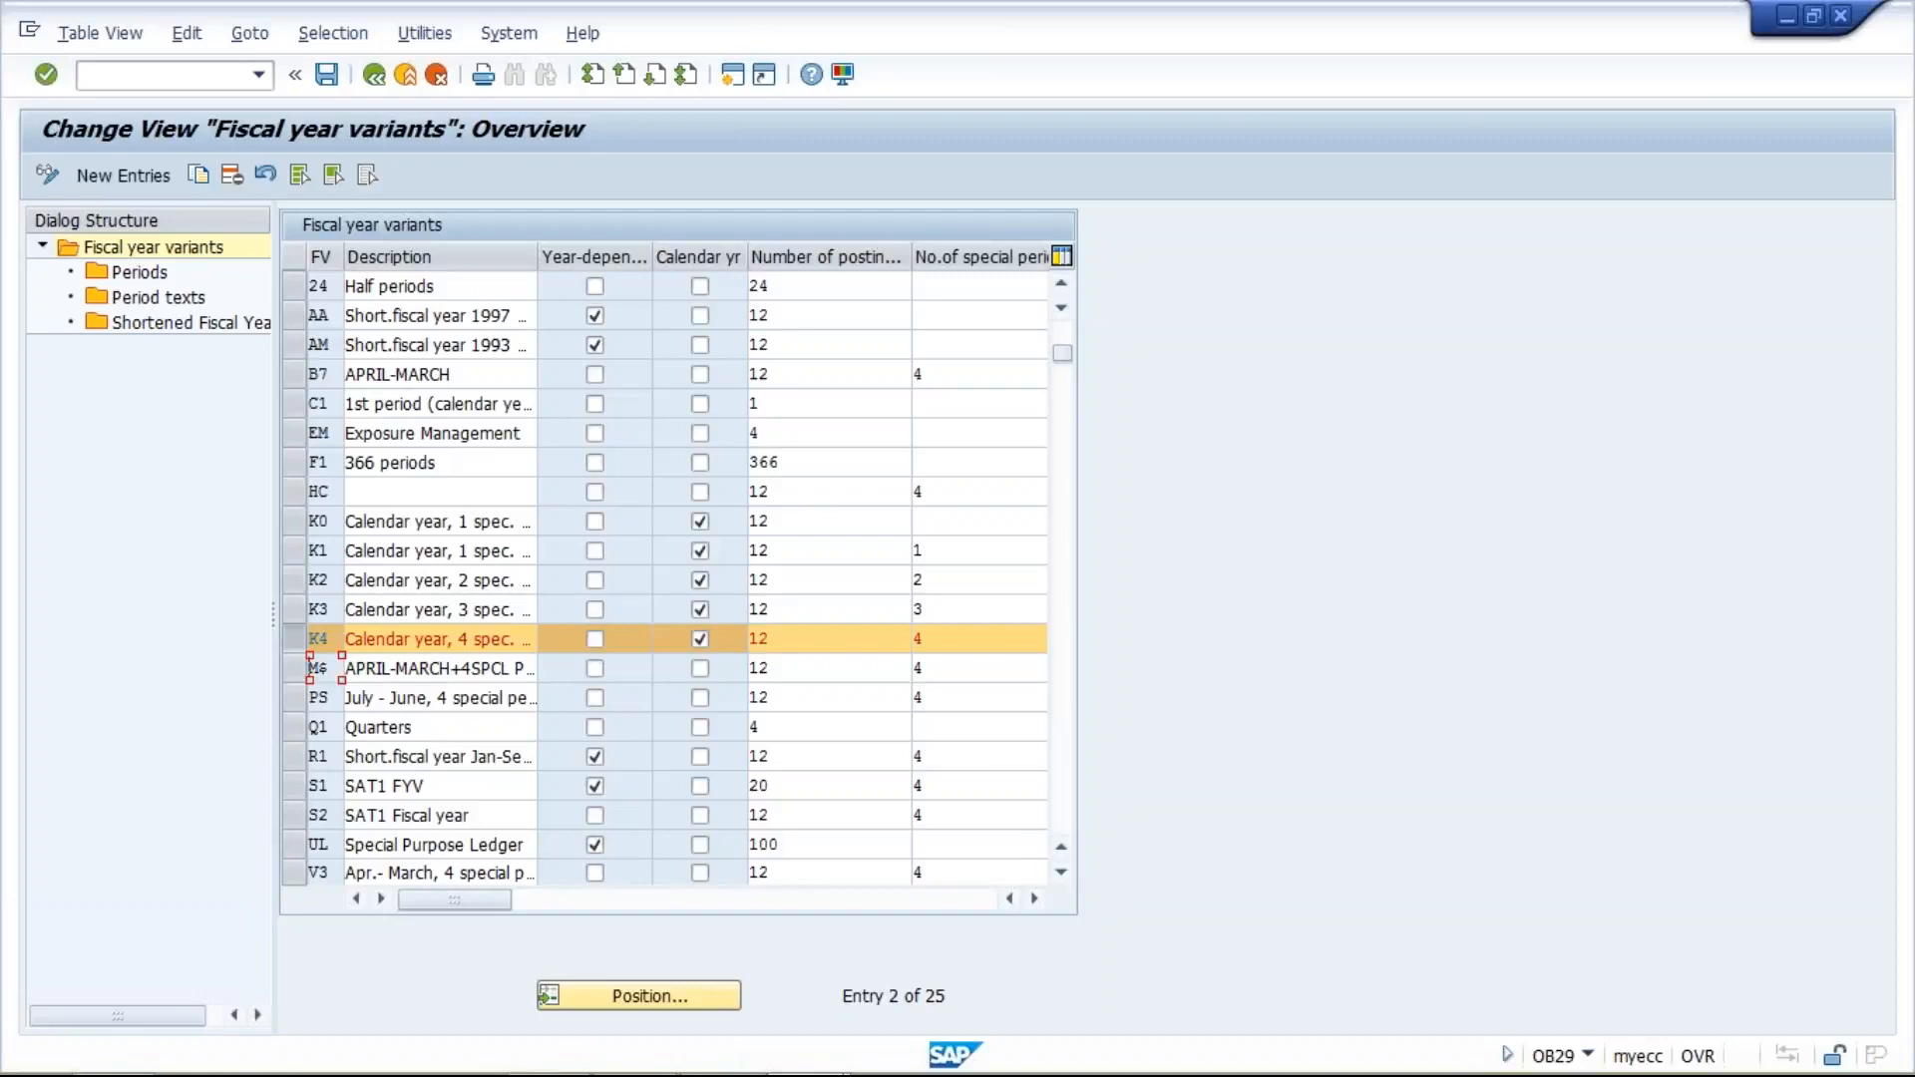
pyautogui.click(297, 868)
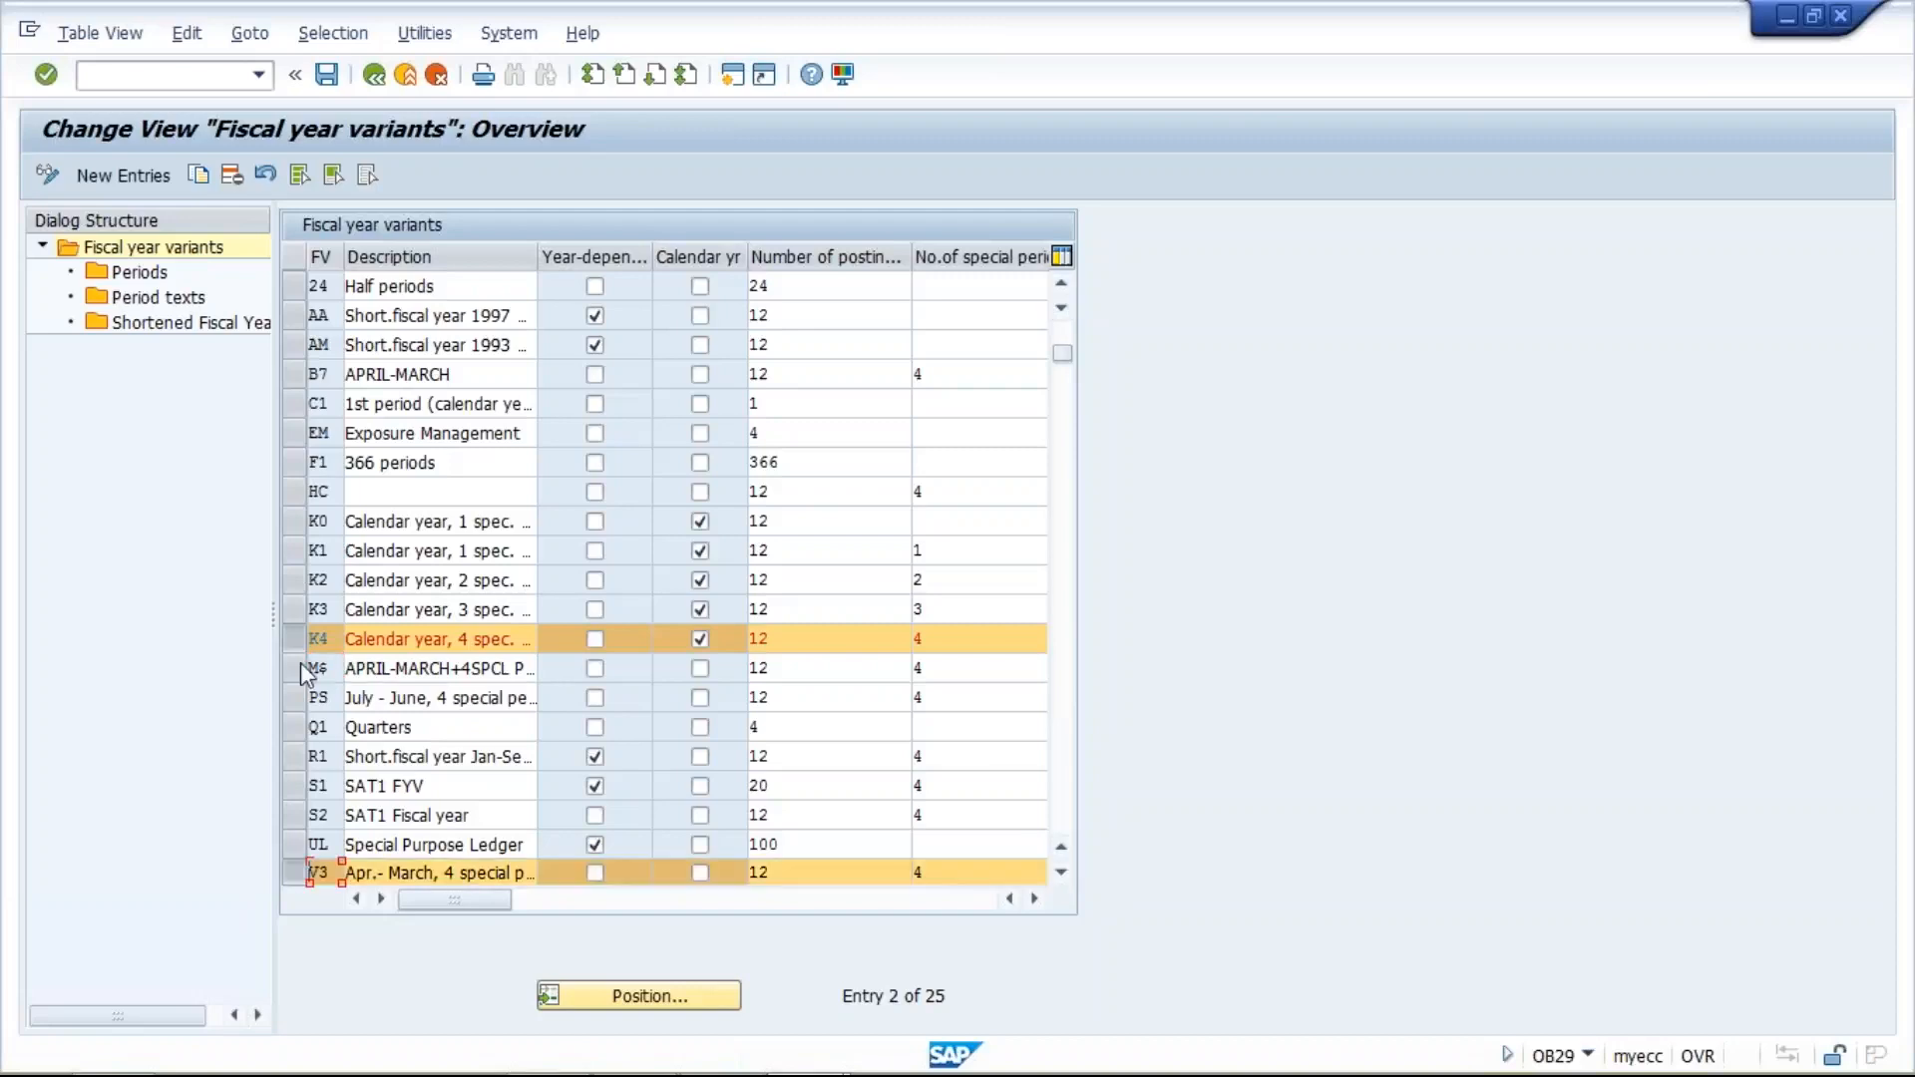
pyautogui.click(296, 638)
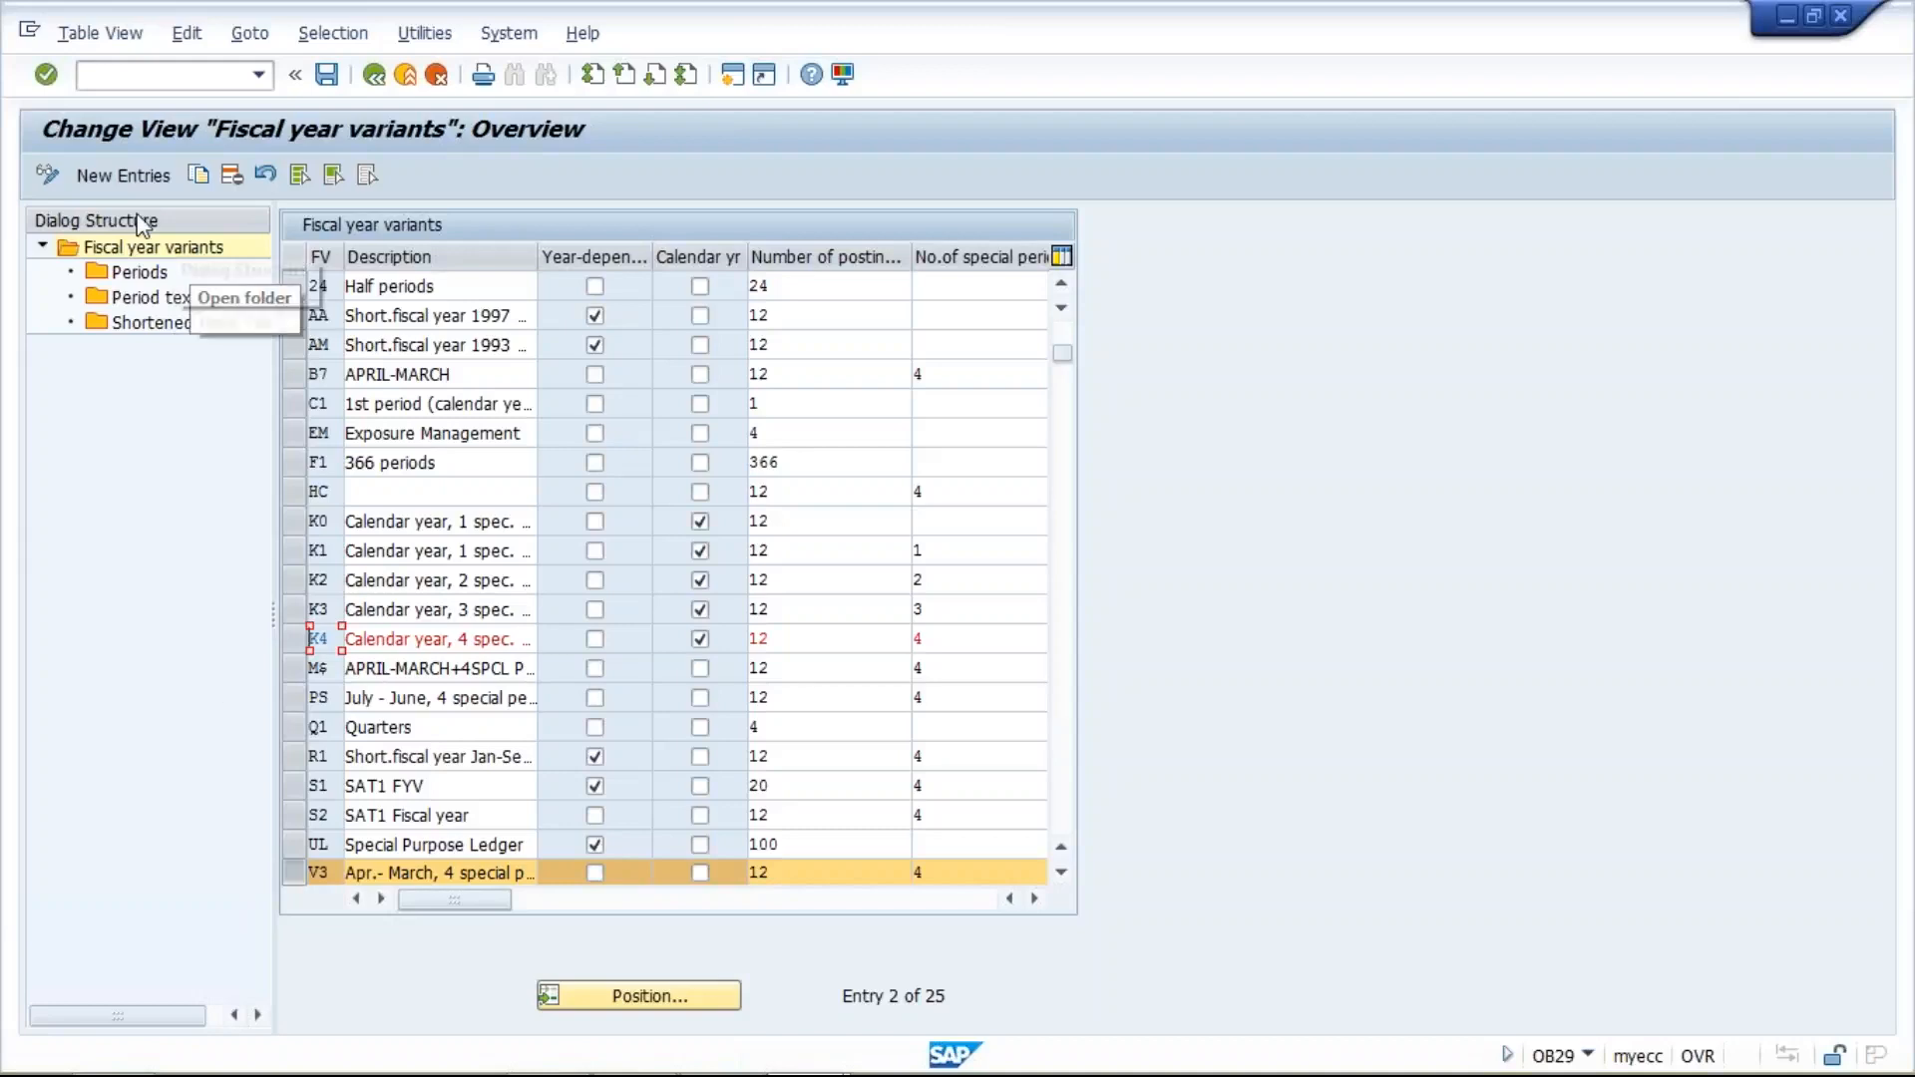
# - Copy the selected variant as T3, including all its dependent entries
pyautogui.click(199, 175)
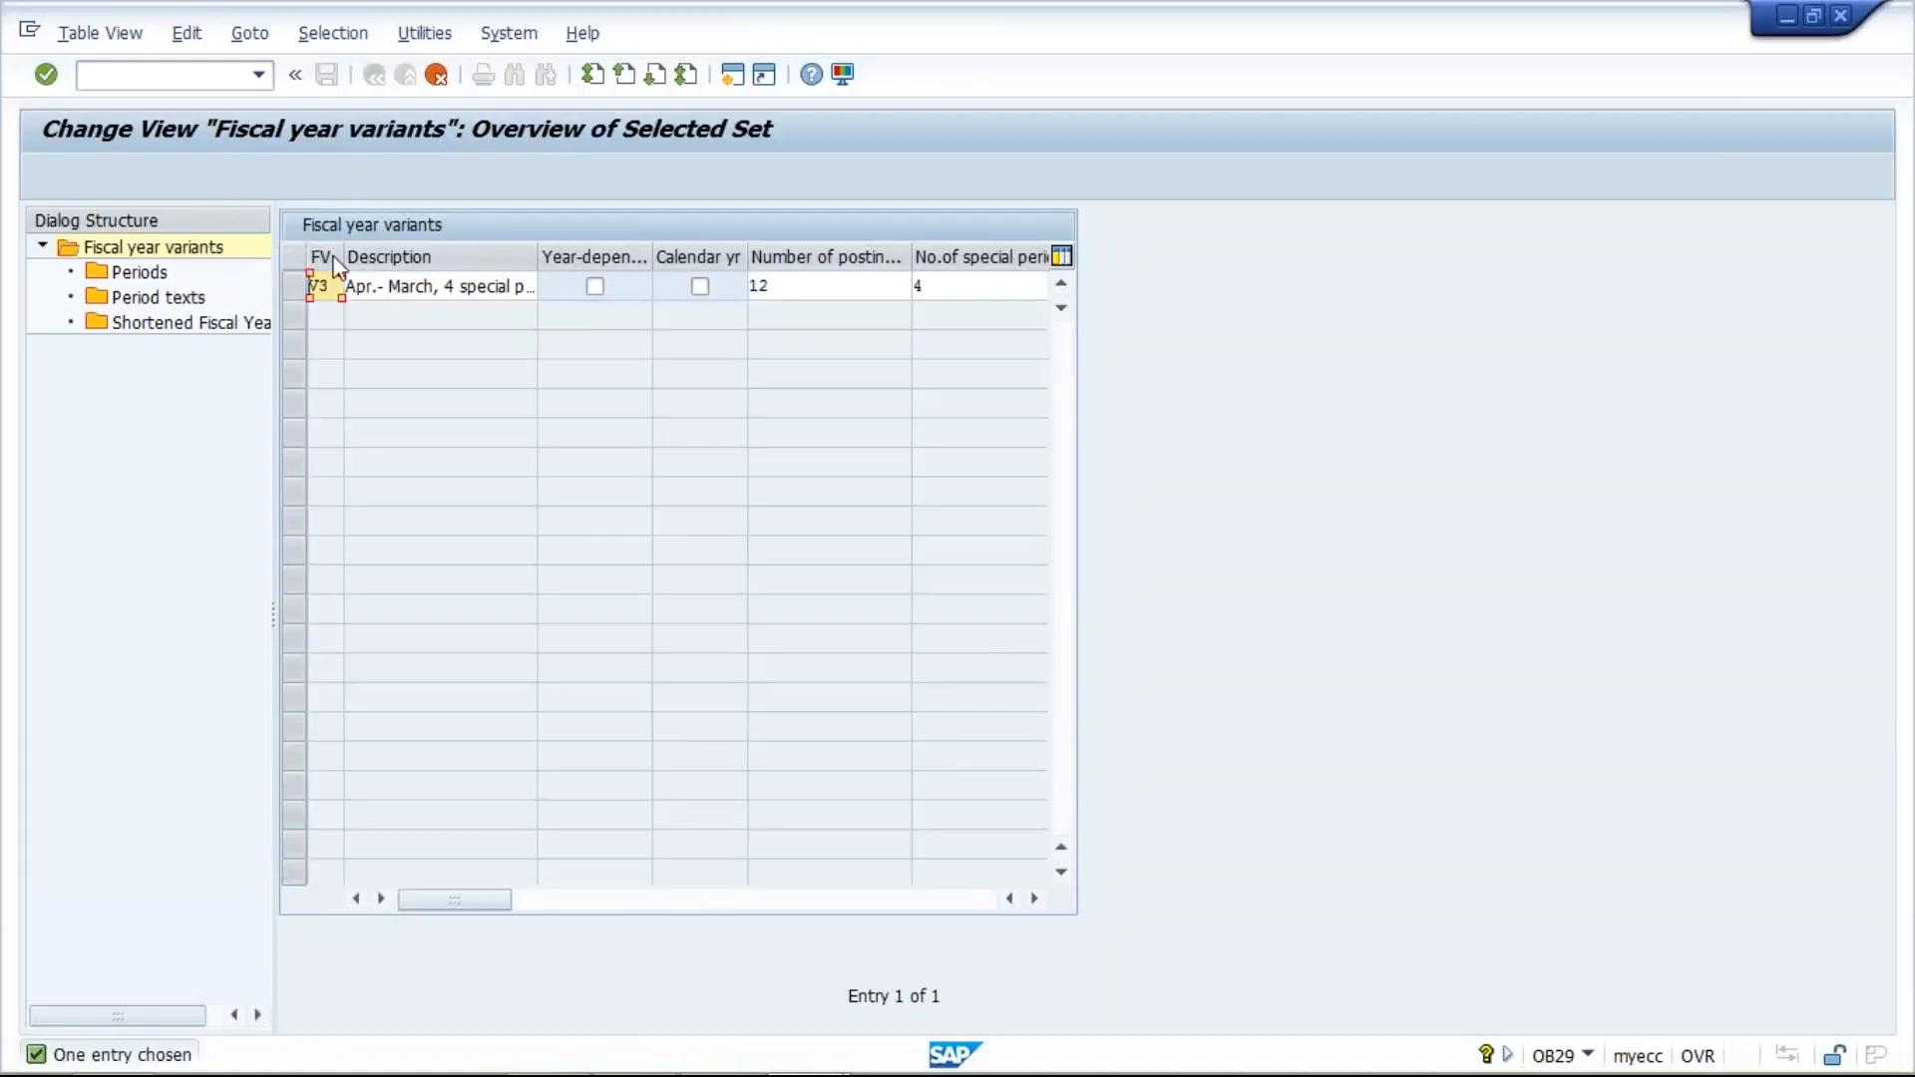
pyautogui.write('T')
pyautogui.press('Return')
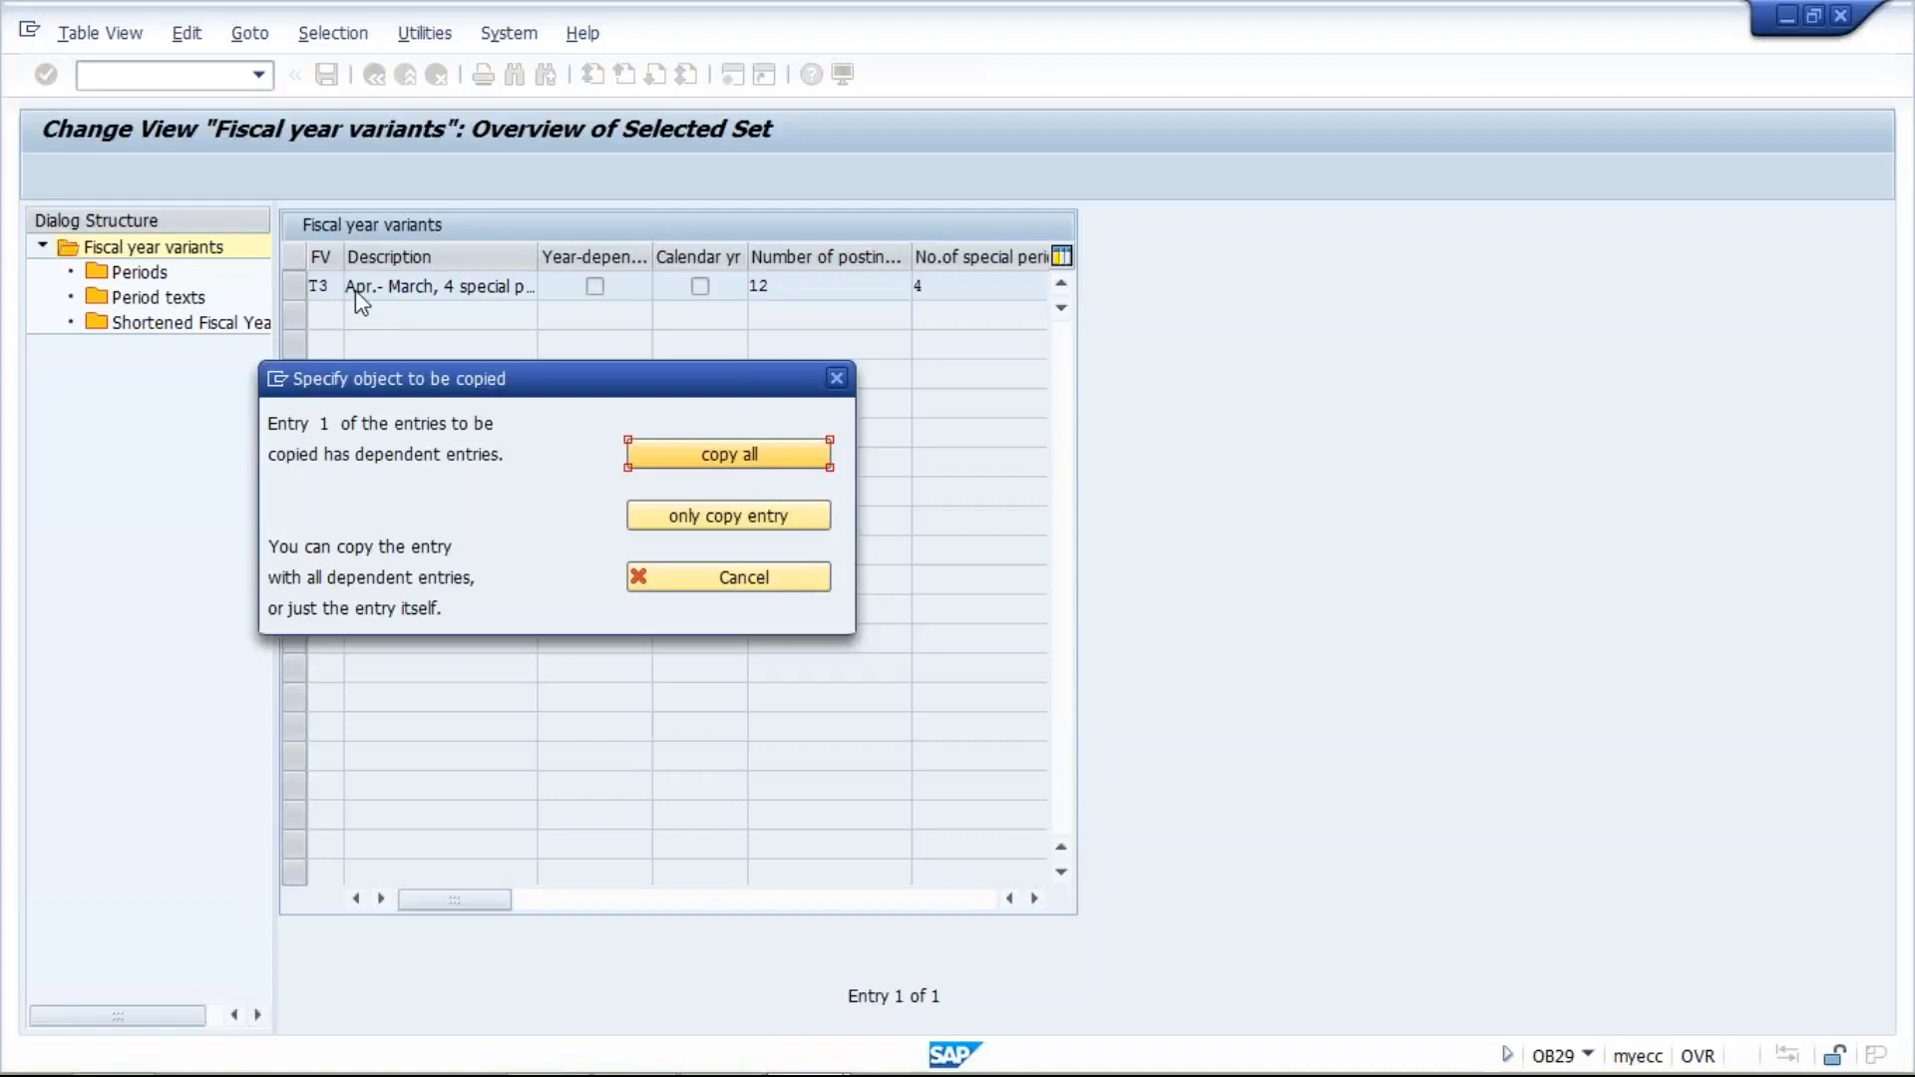
pyautogui.click(752, 454)
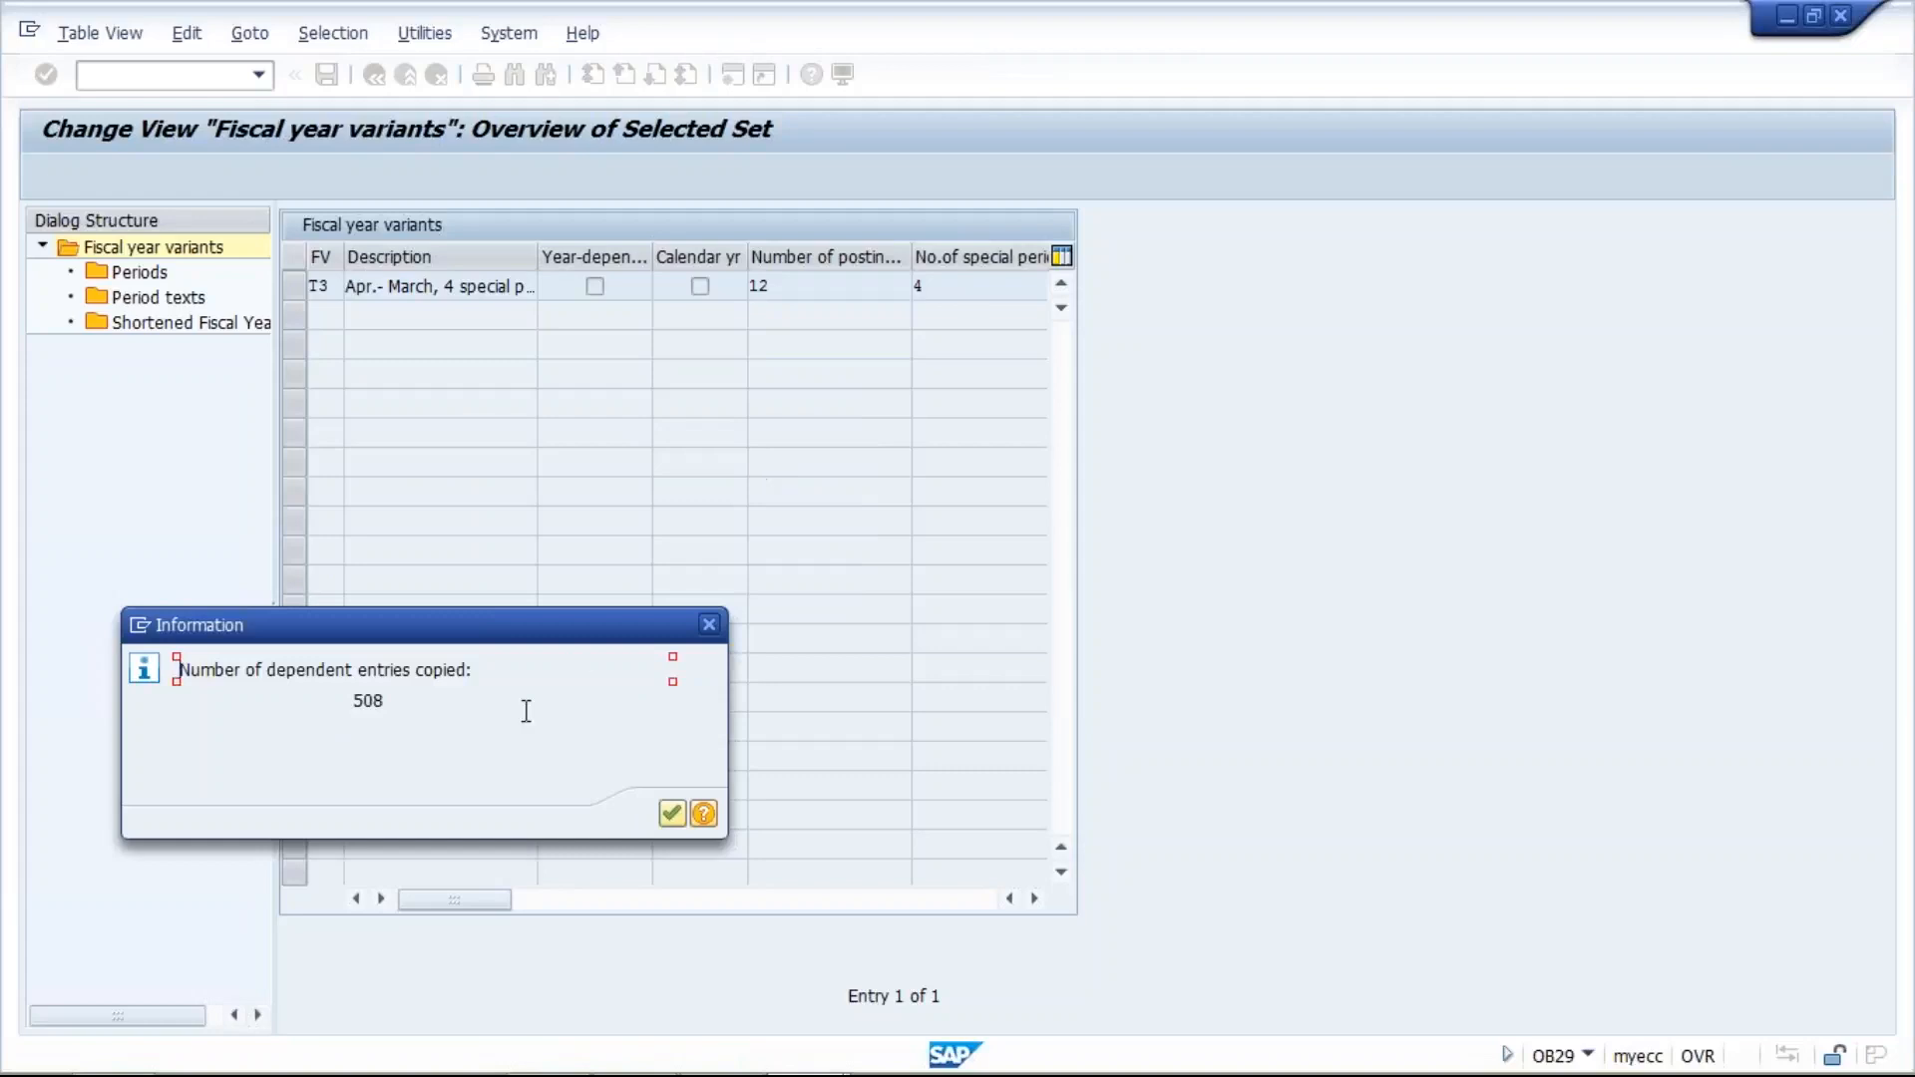
pyautogui.click(671, 814)
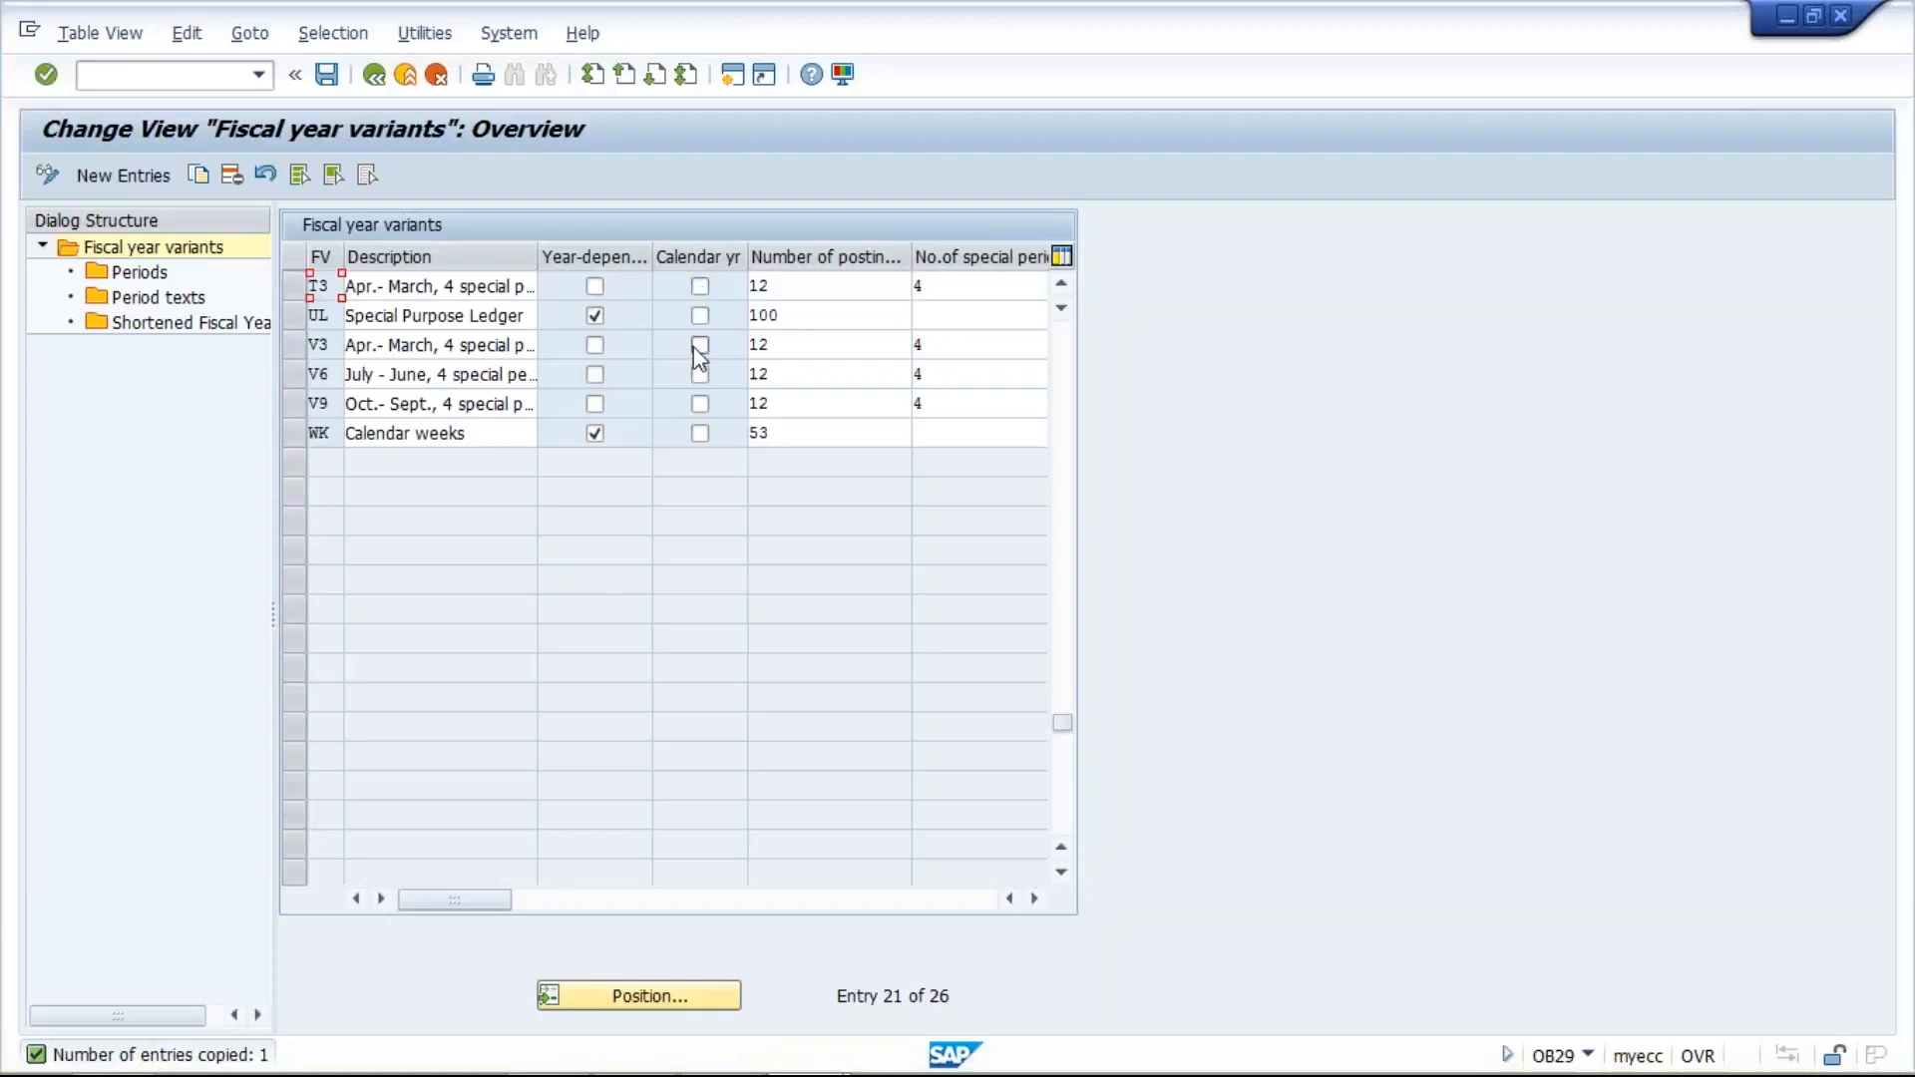
# - Review the T3 variant's year settings, posting periods and special periods, and check the system calendar
pyautogui.moveTo(1543, 1052)
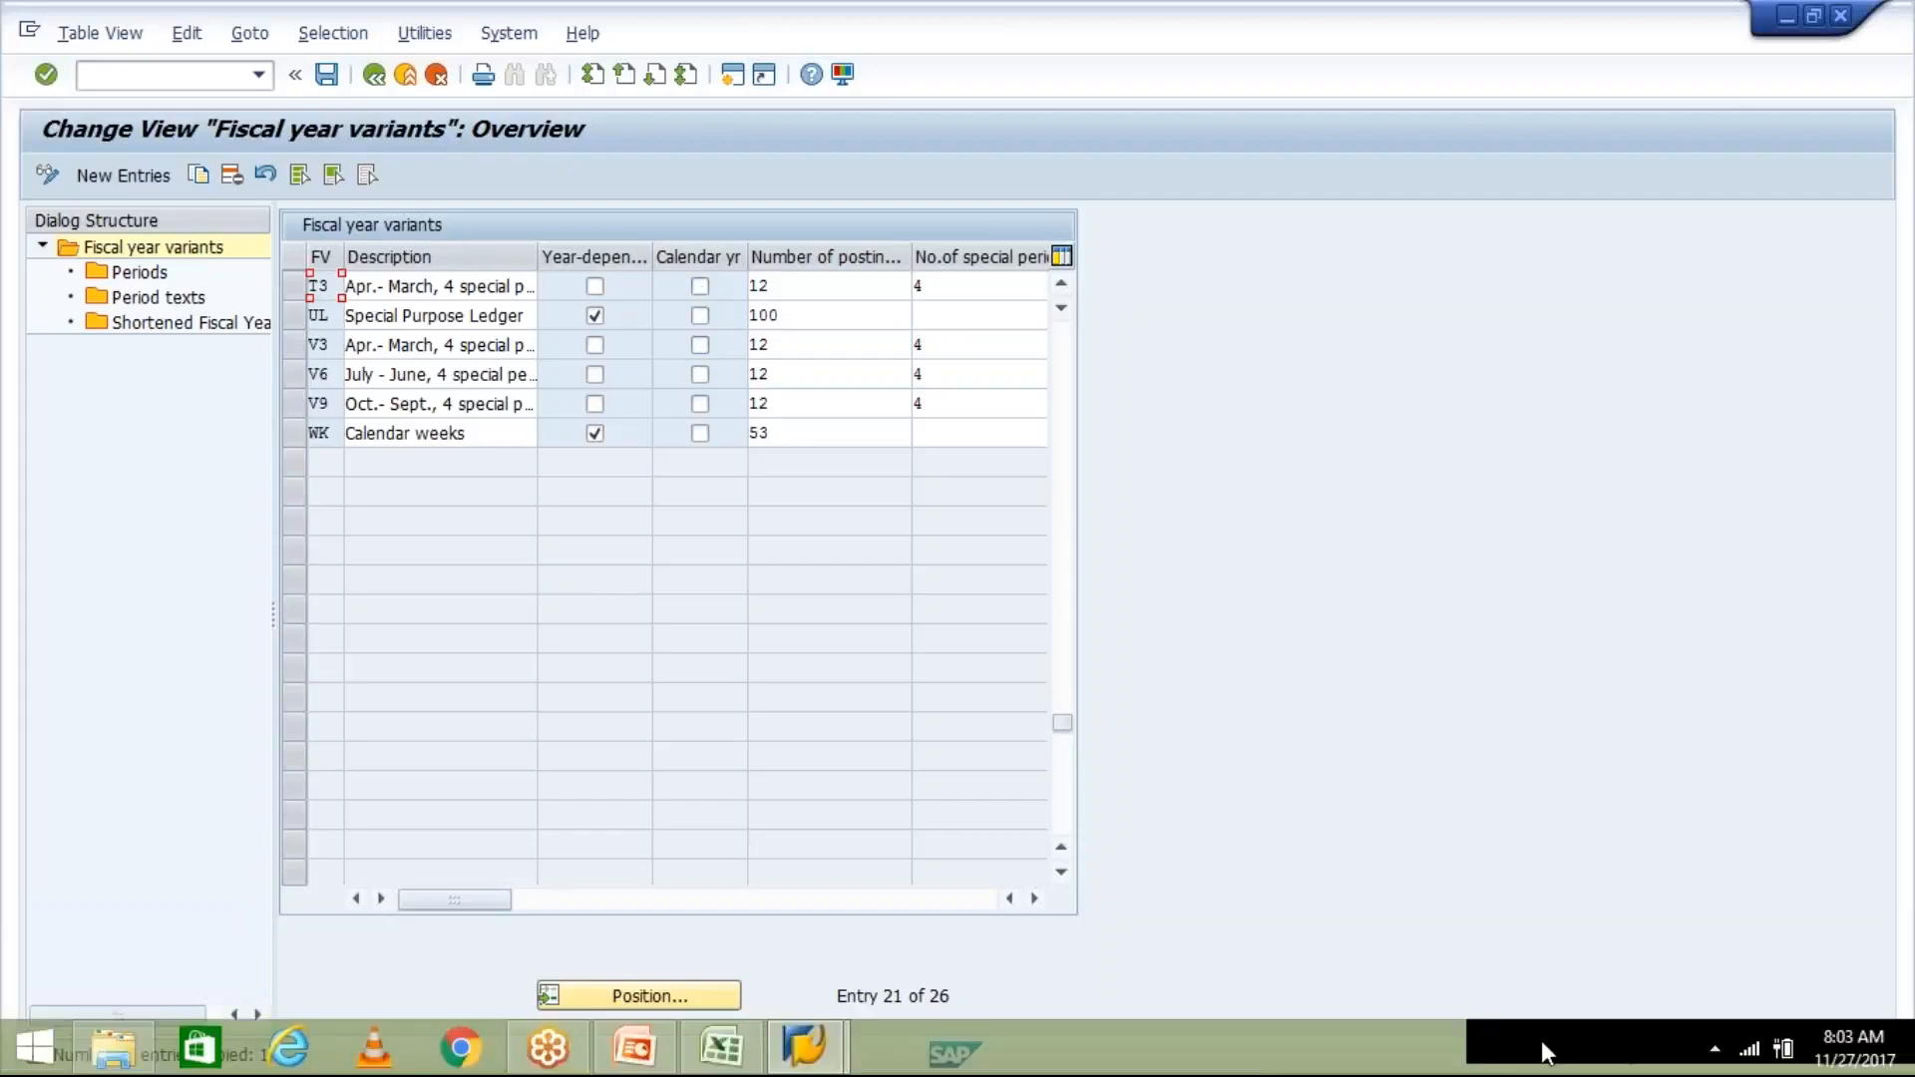
pyautogui.moveTo(1857, 1066)
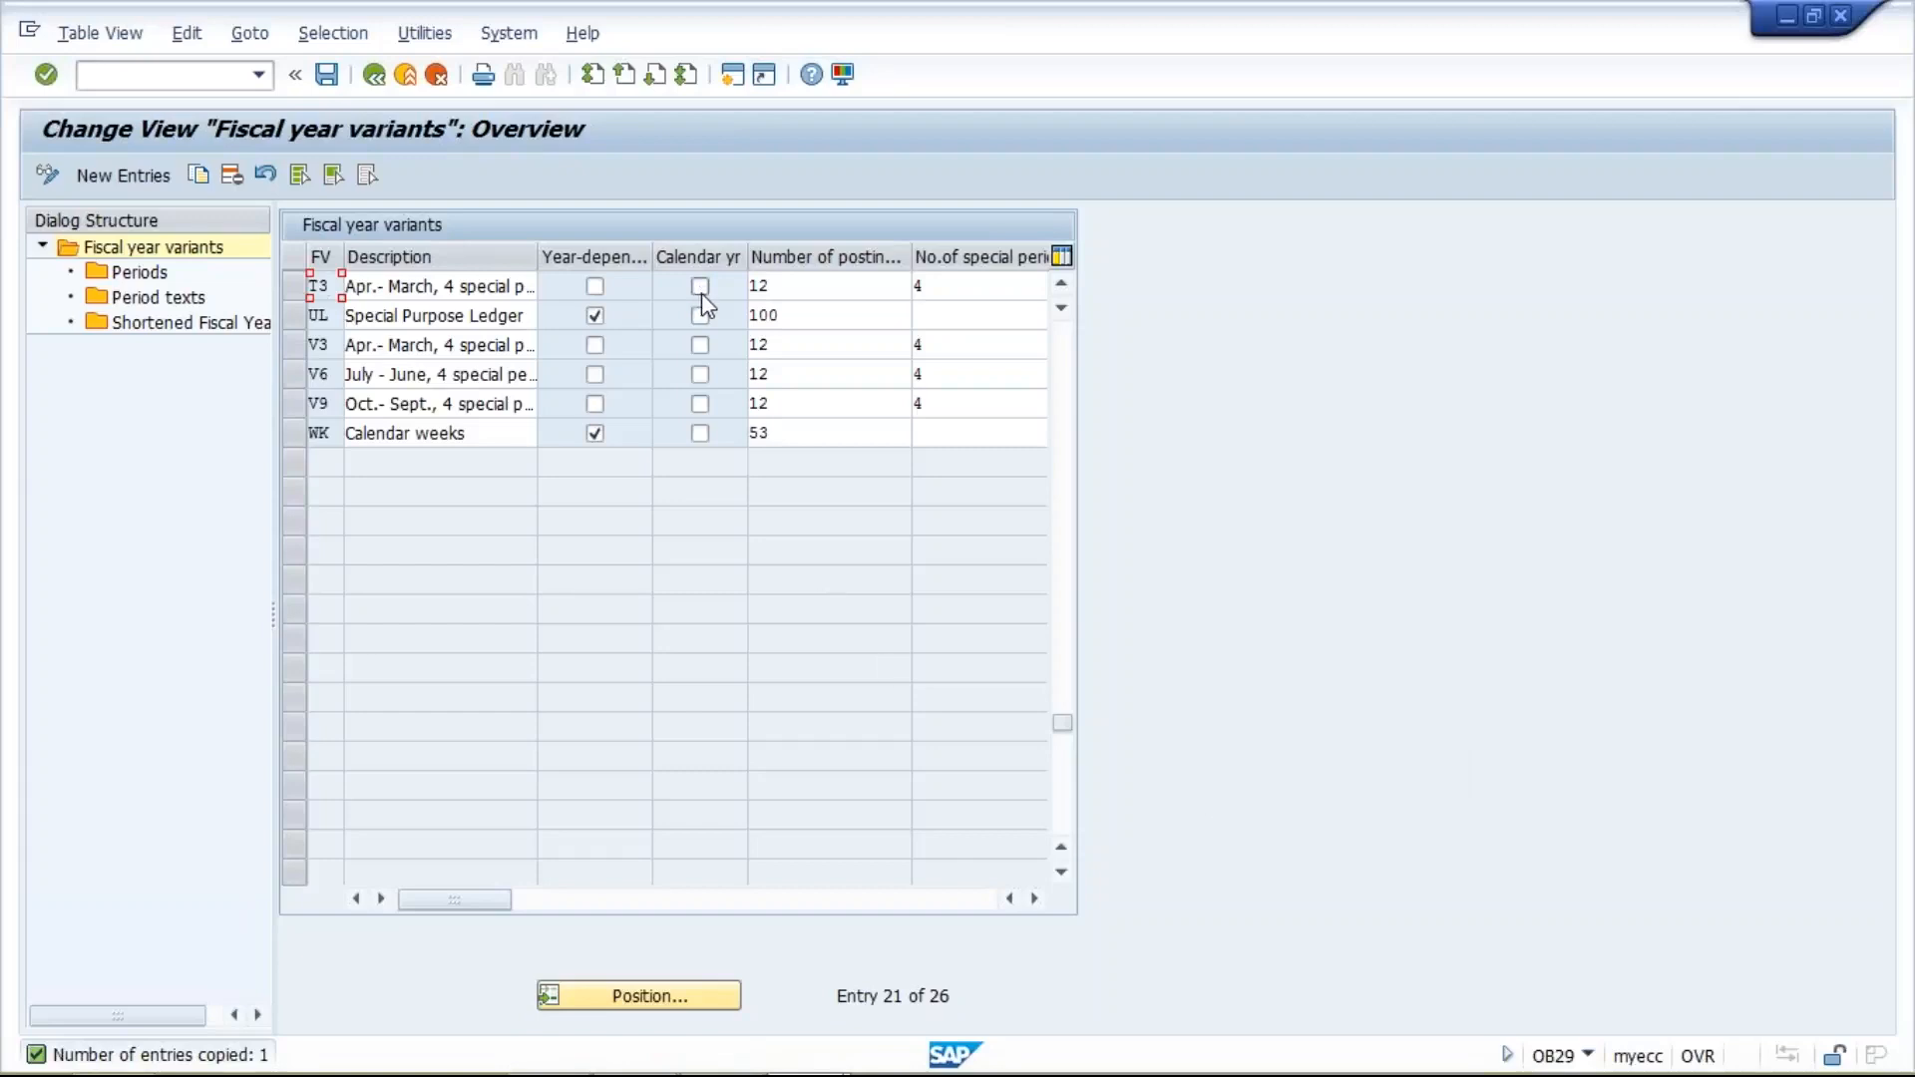
pyautogui.click(797, 286)
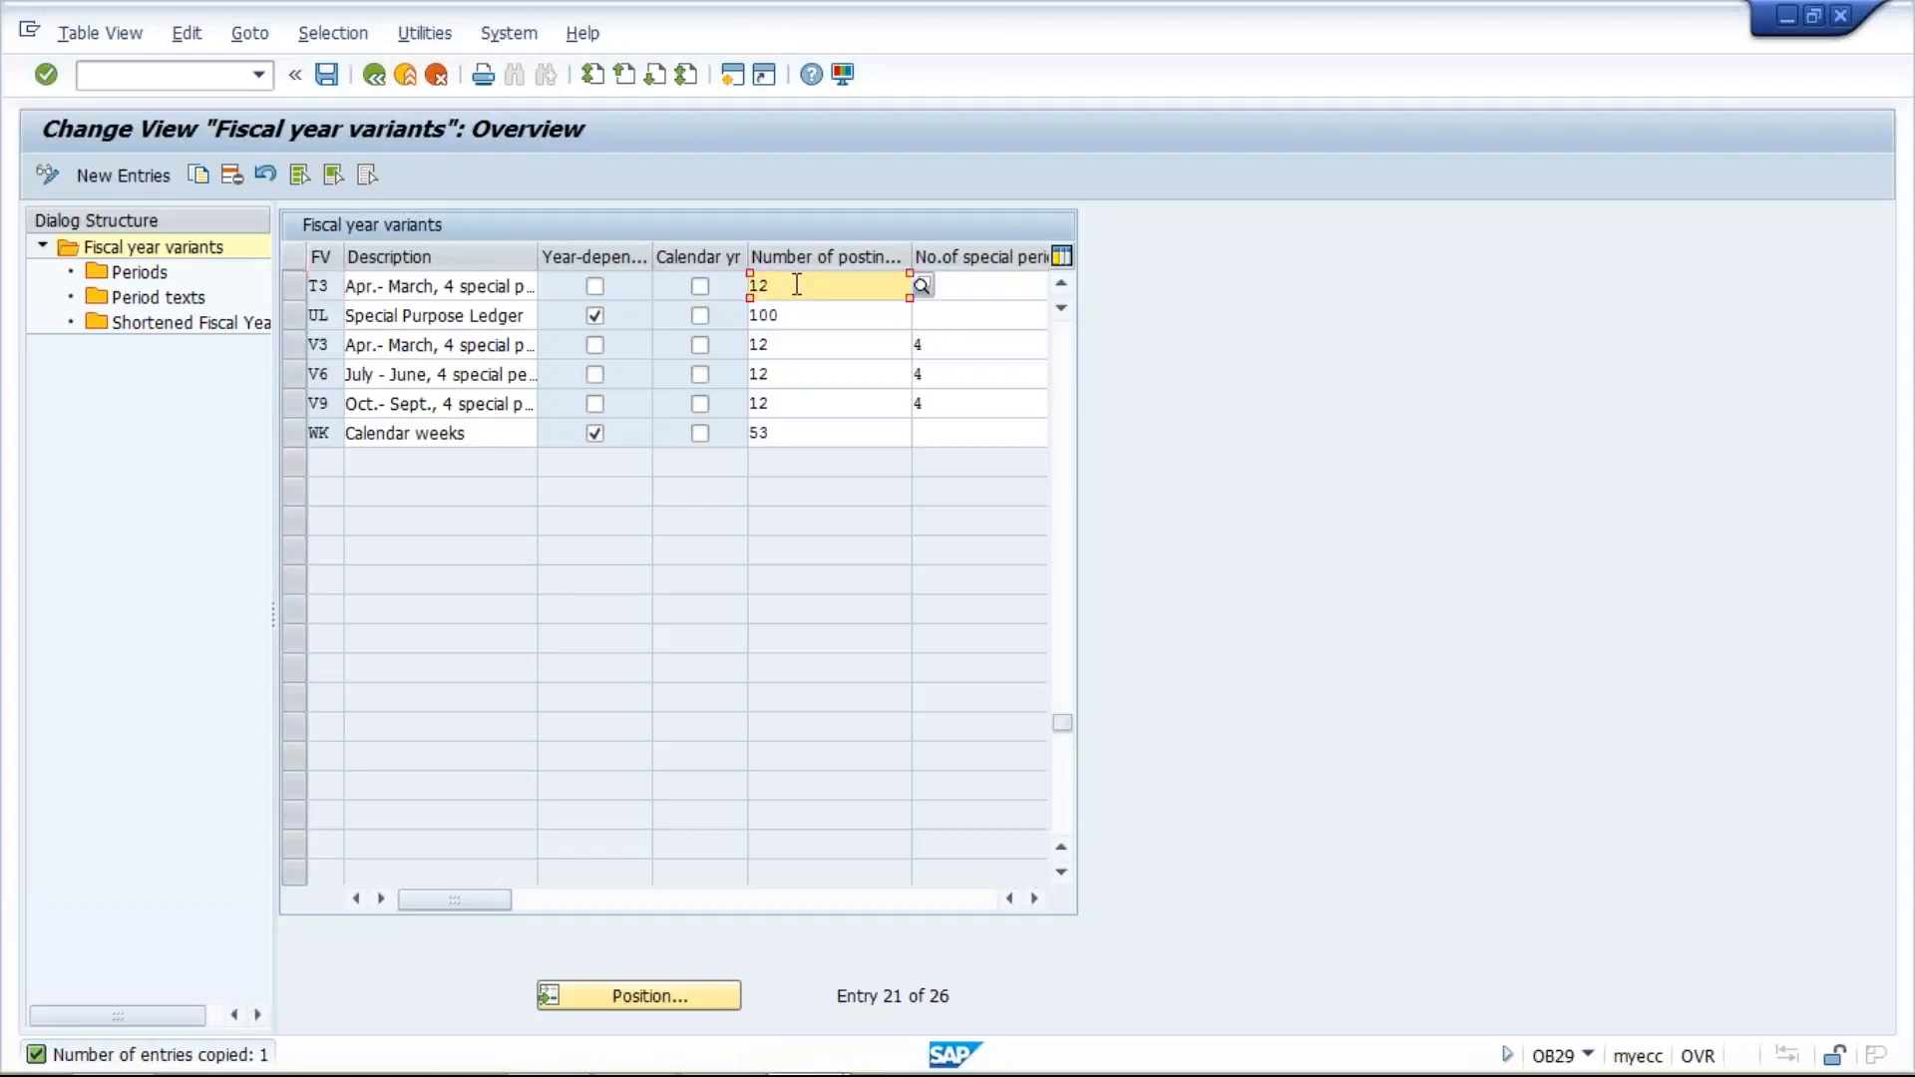
pyautogui.click(1015, 294)
pyautogui.write('4')
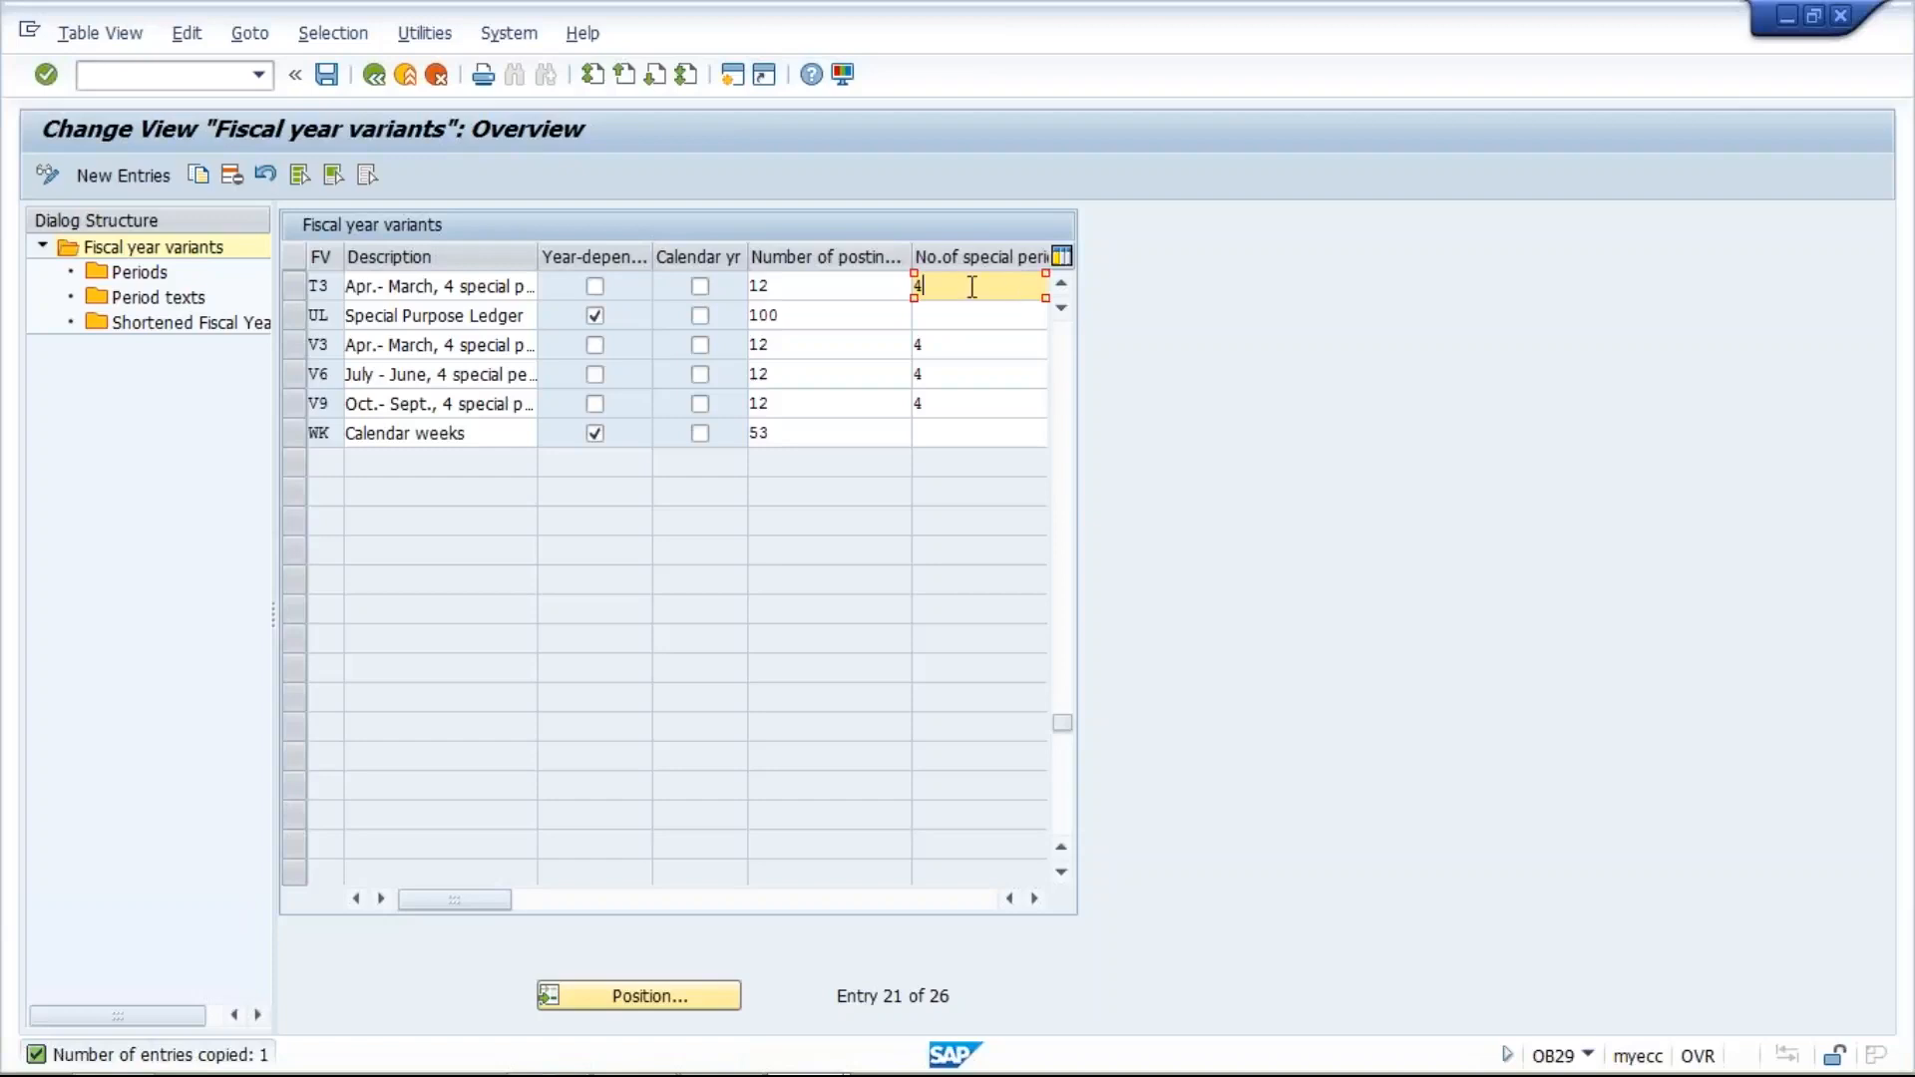
pyautogui.moveTo(953, 288); pyautogui.dragTo(911, 285)
pyautogui.click(804, 289)
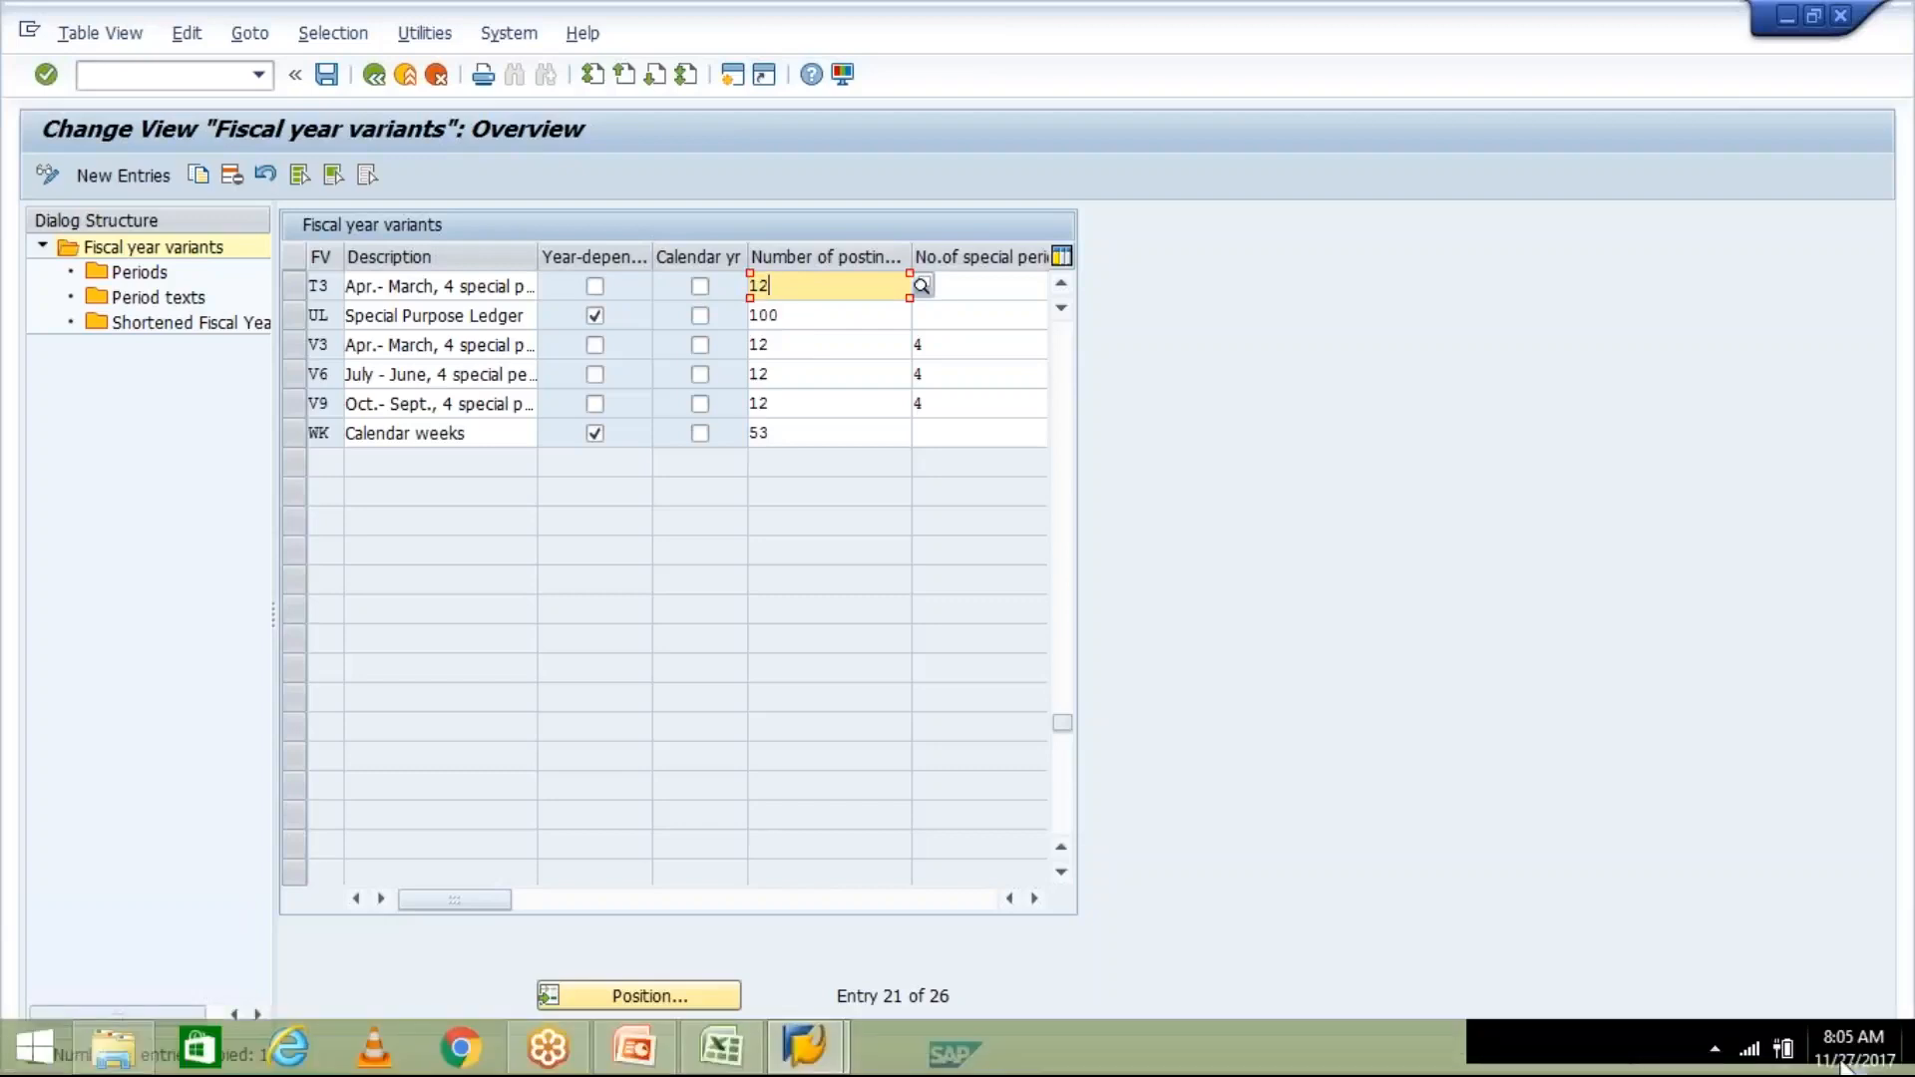
pyautogui.click(1843, 1059)
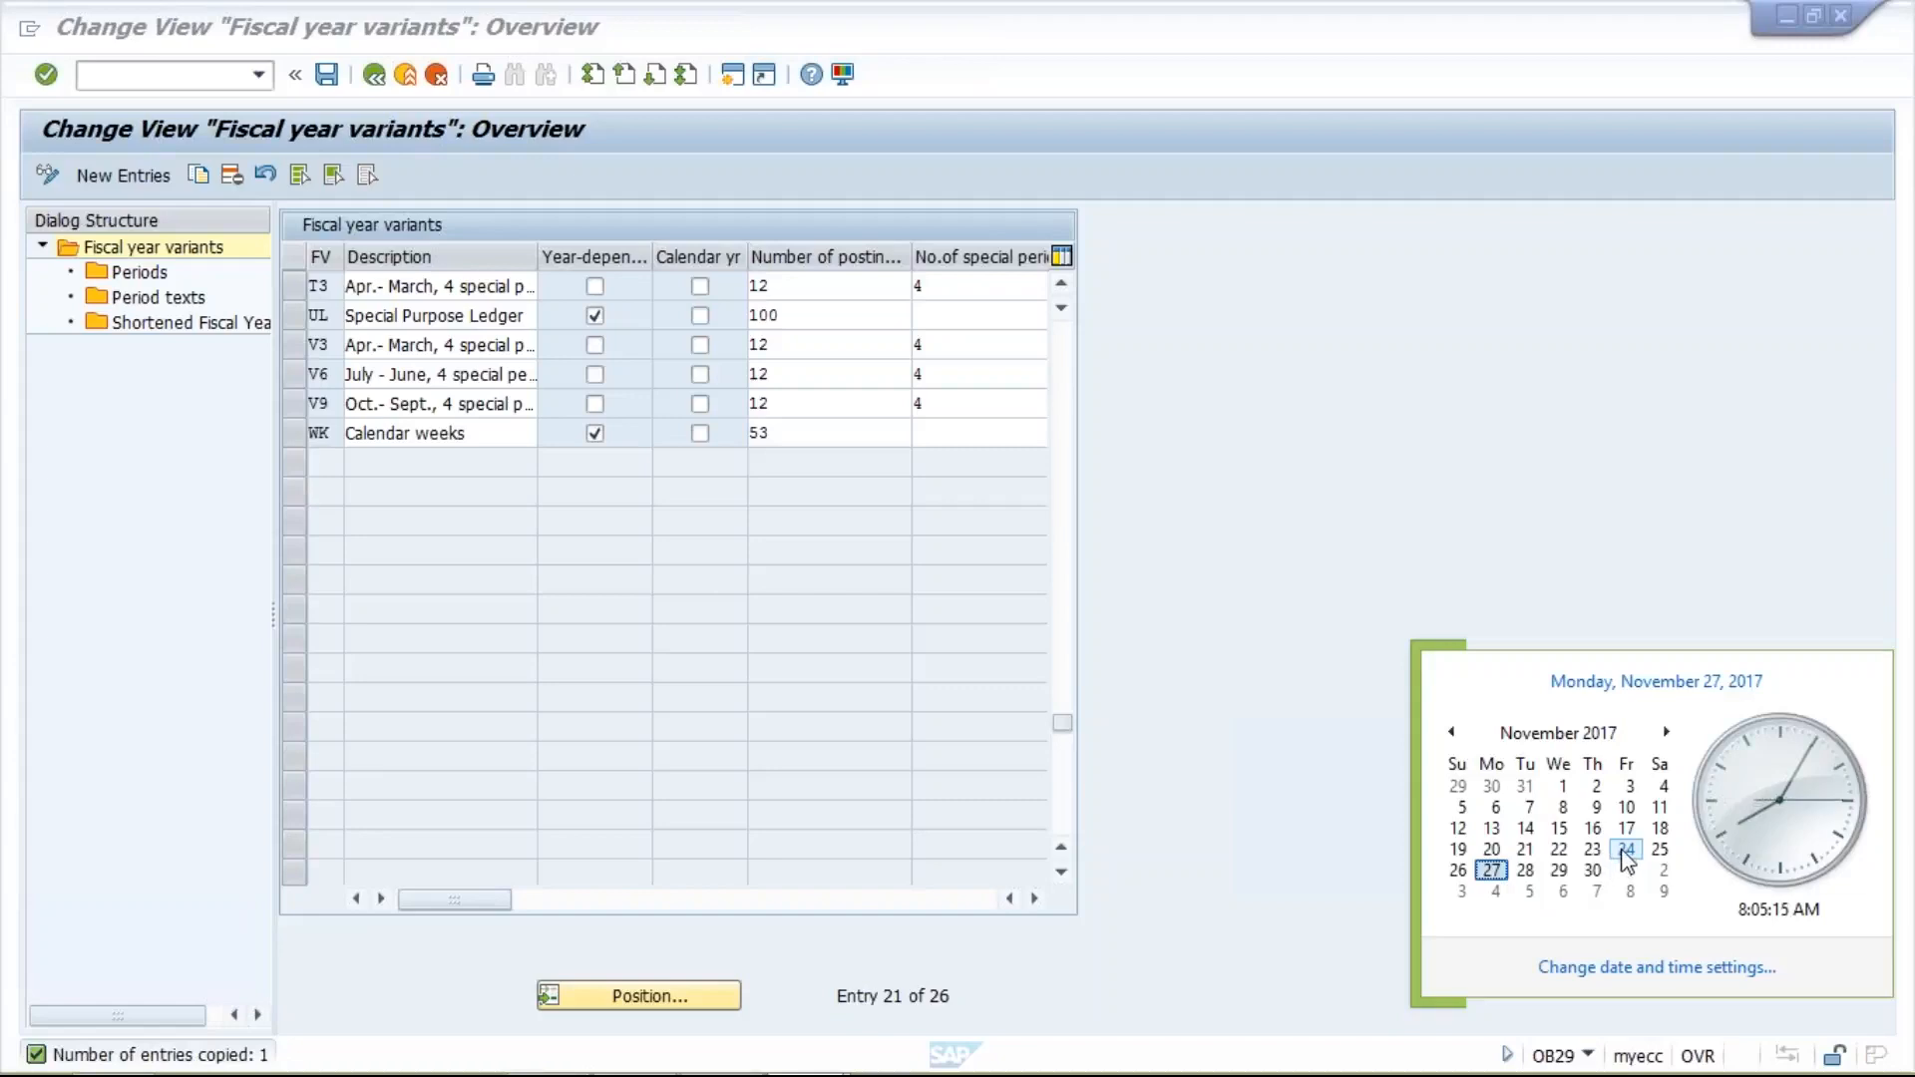
pyautogui.click(1343, 823)
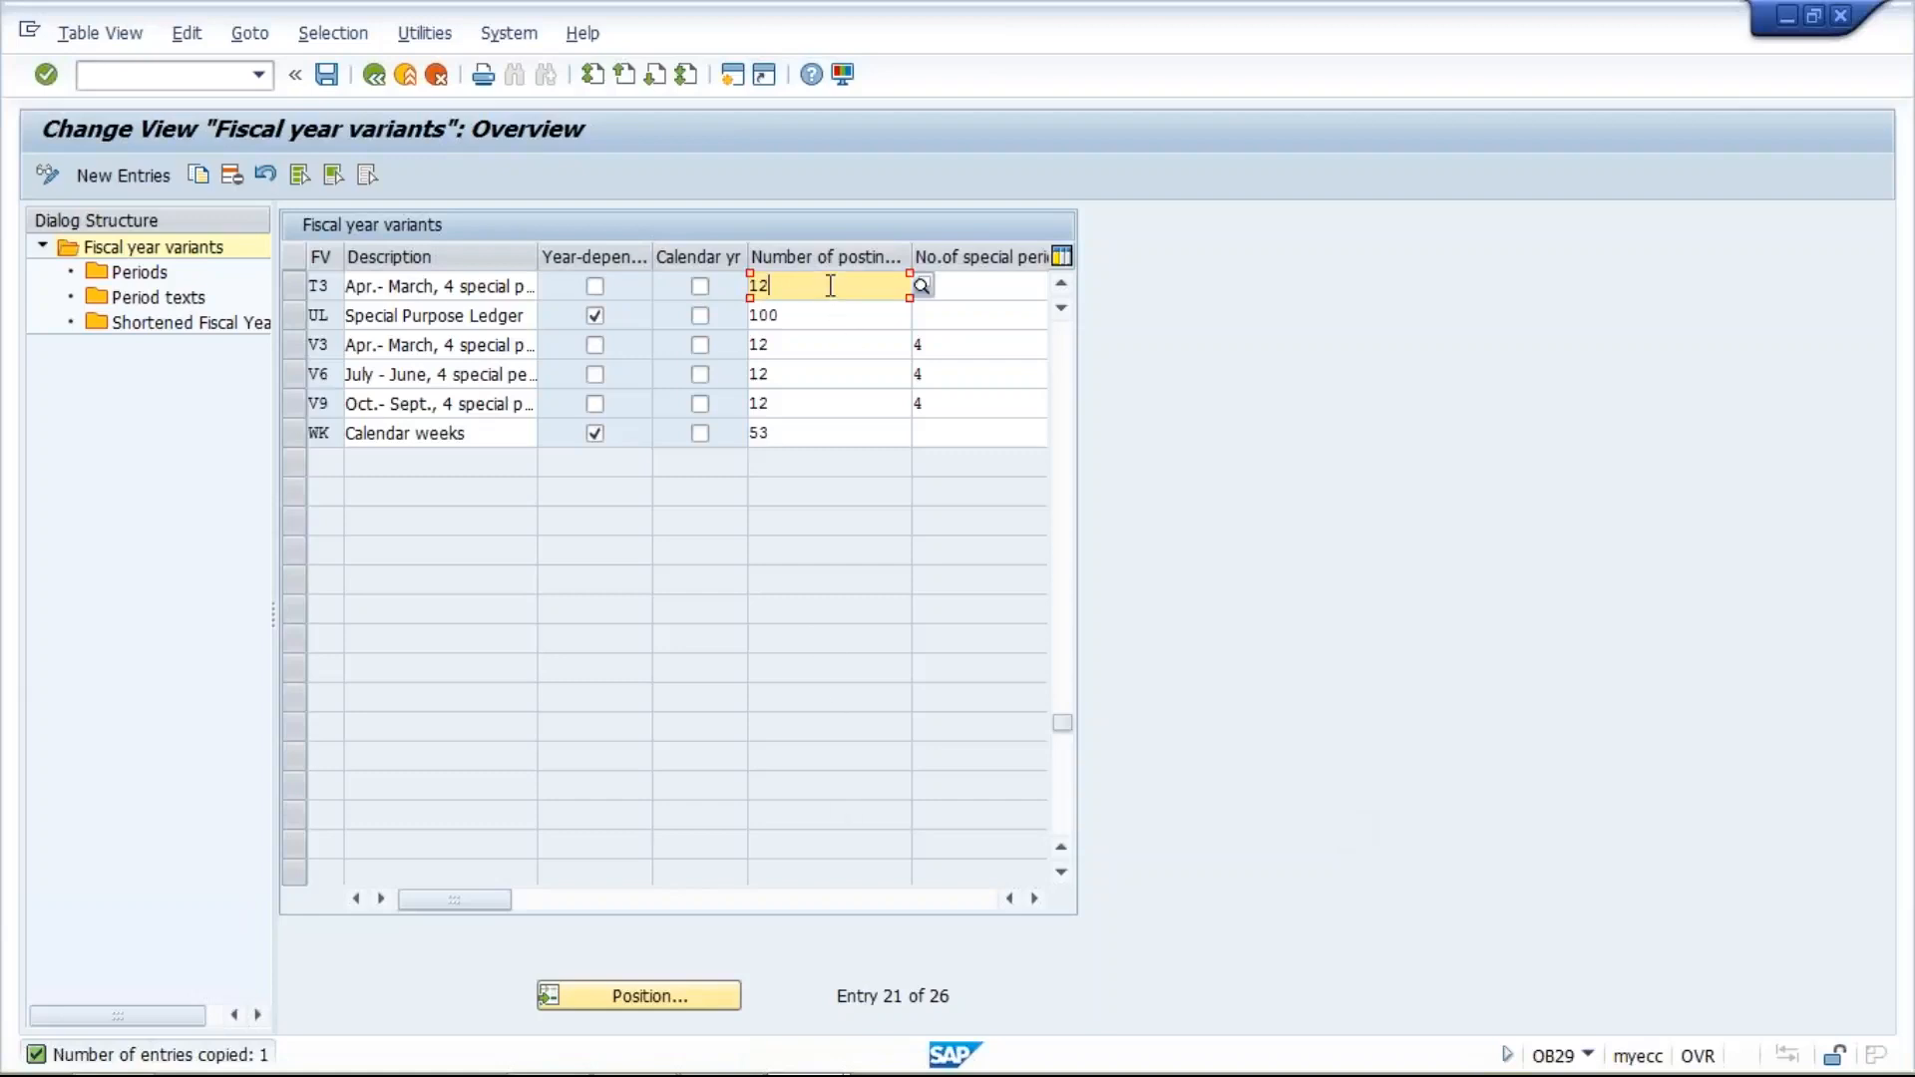
# - Mark variant T3 as year-dependent and set its number of posting periods to 15
pyautogui.click(594, 287)
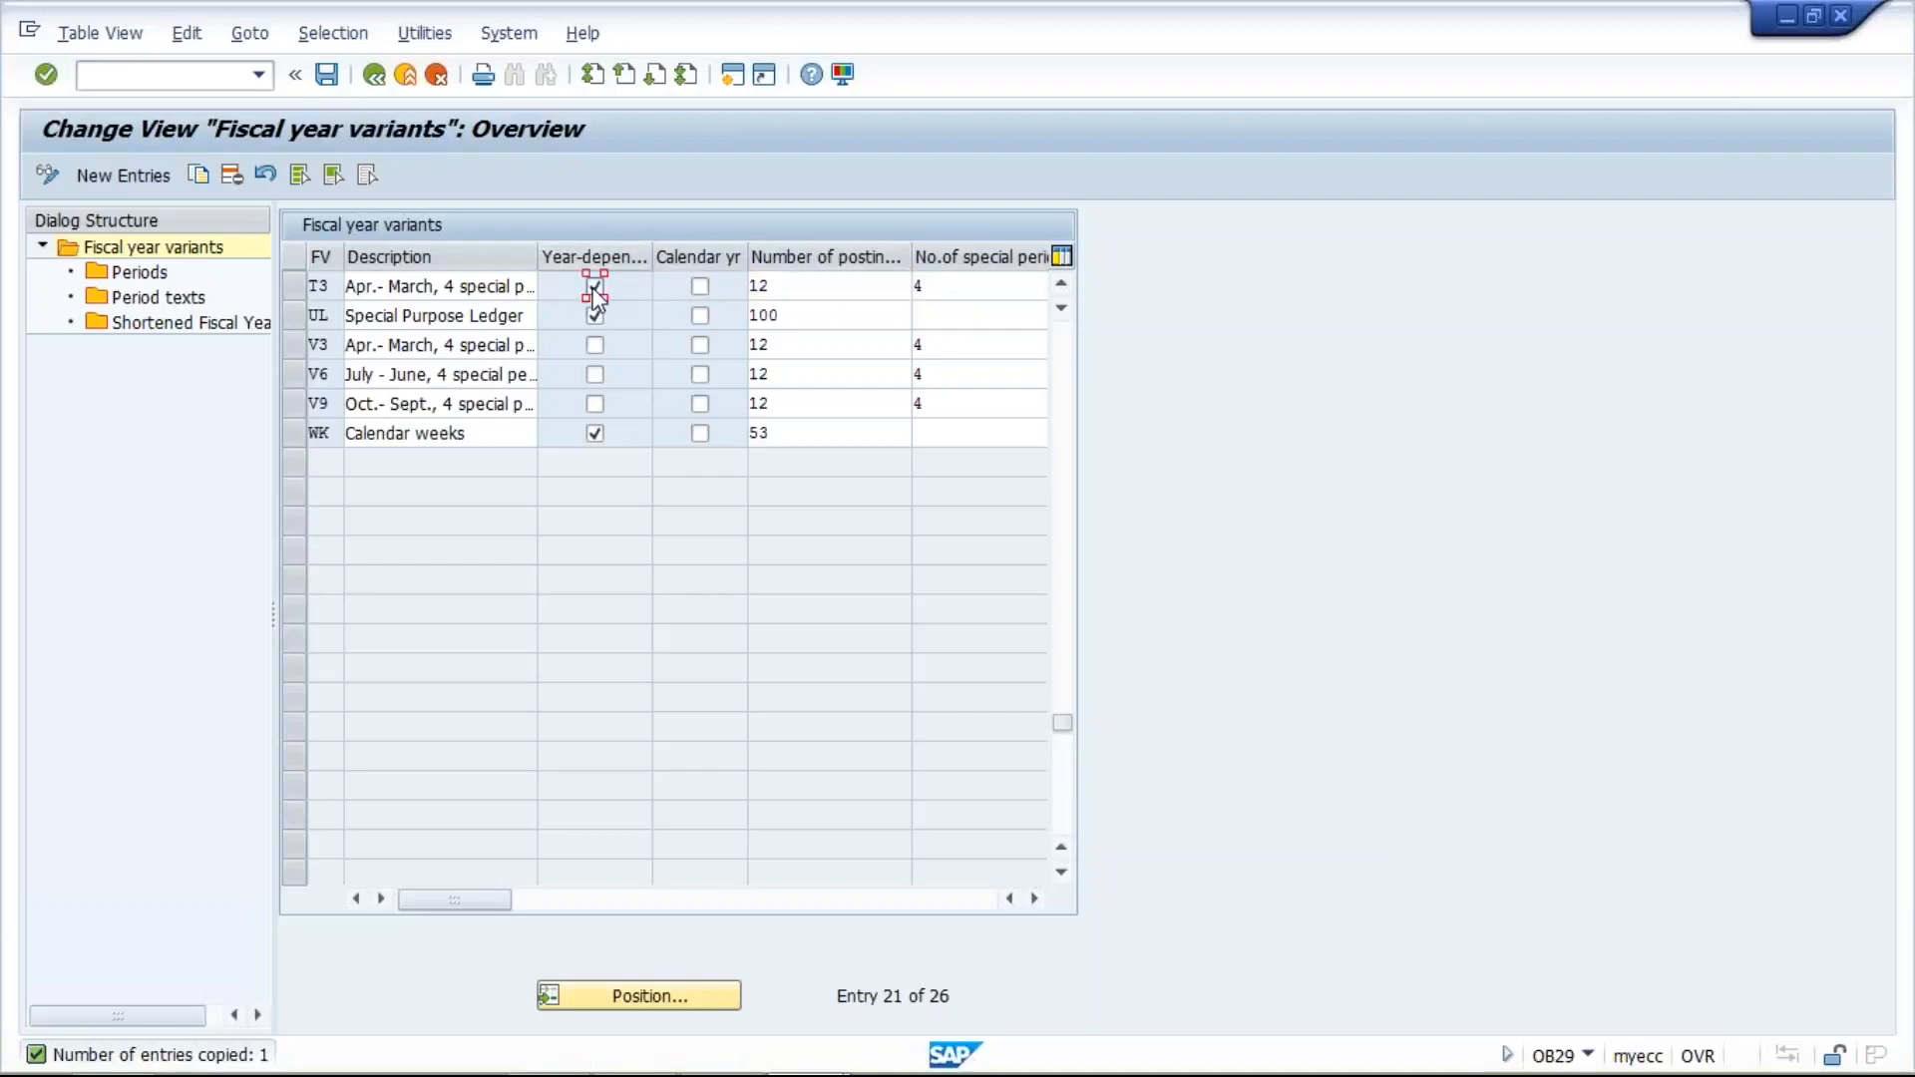
pyautogui.click(844, 294)
pyautogui.press('BackSpace')
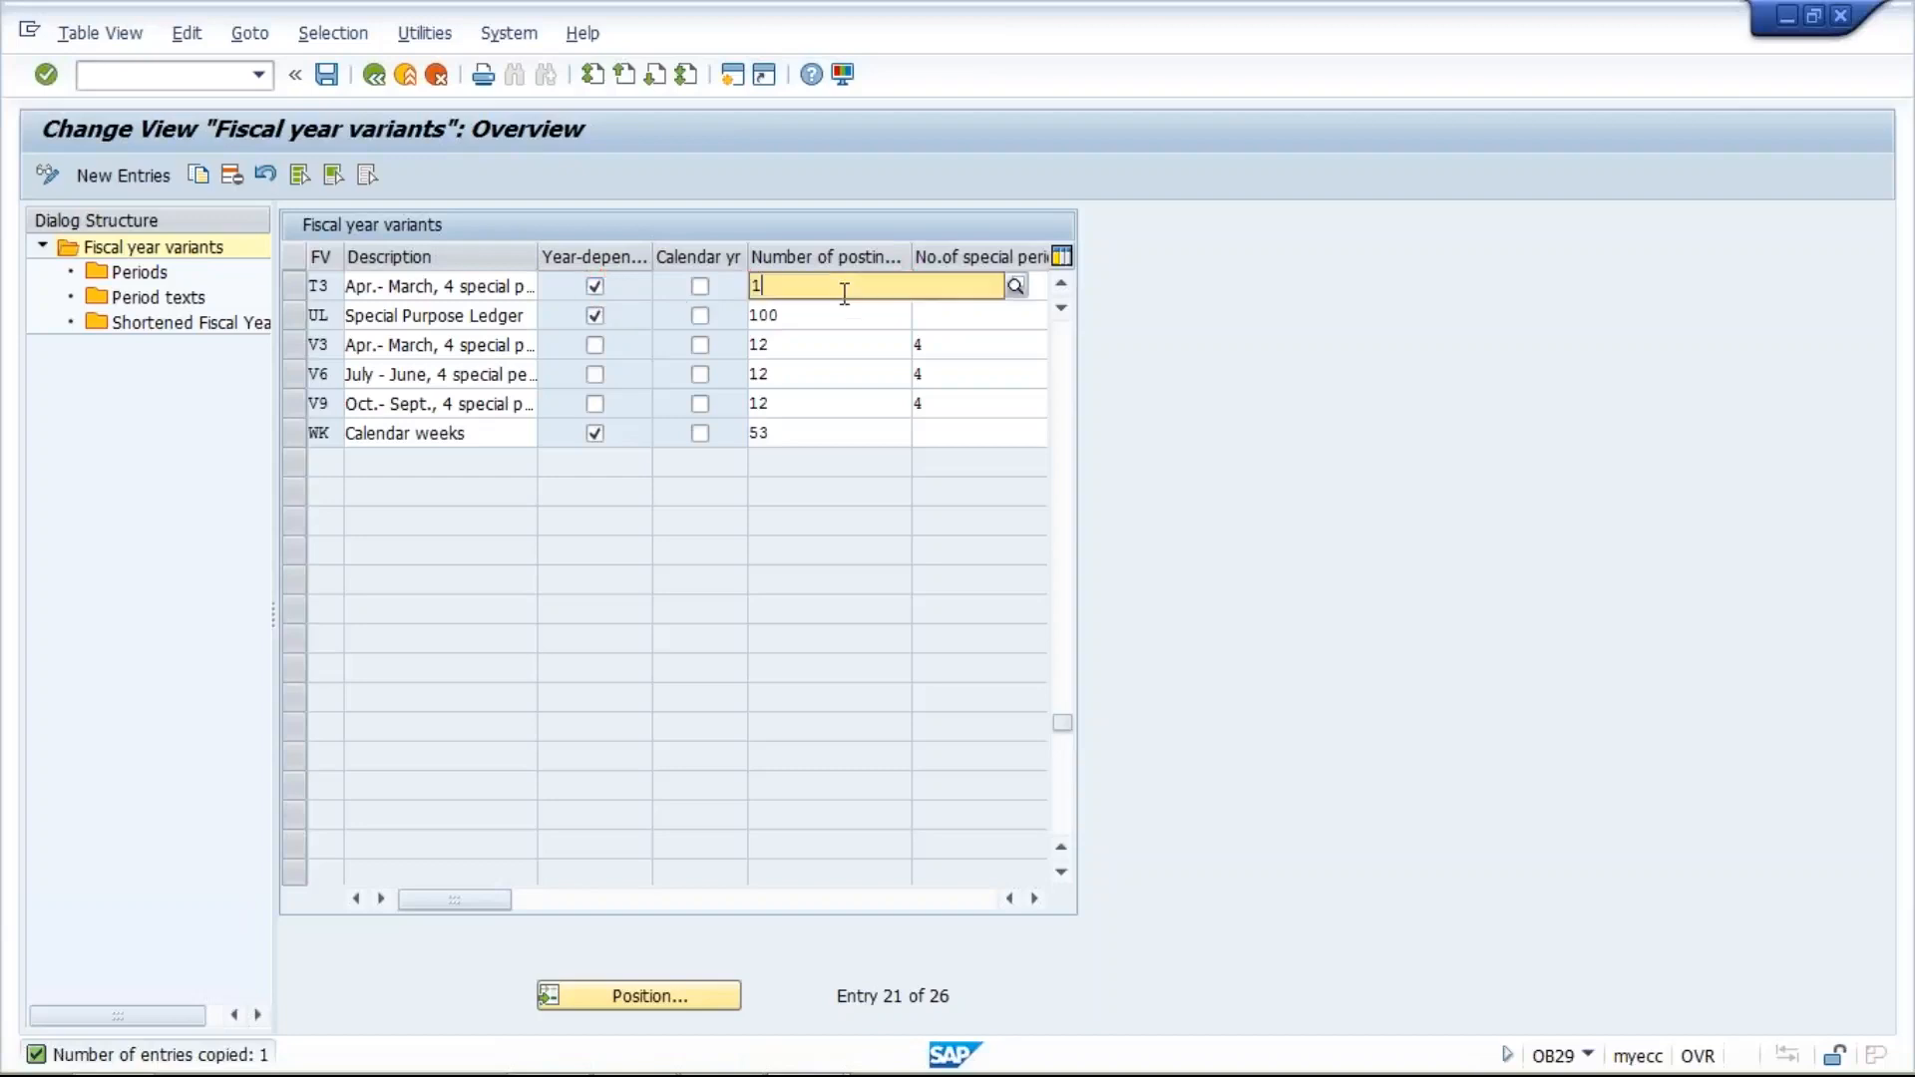
pyautogui.write('5')
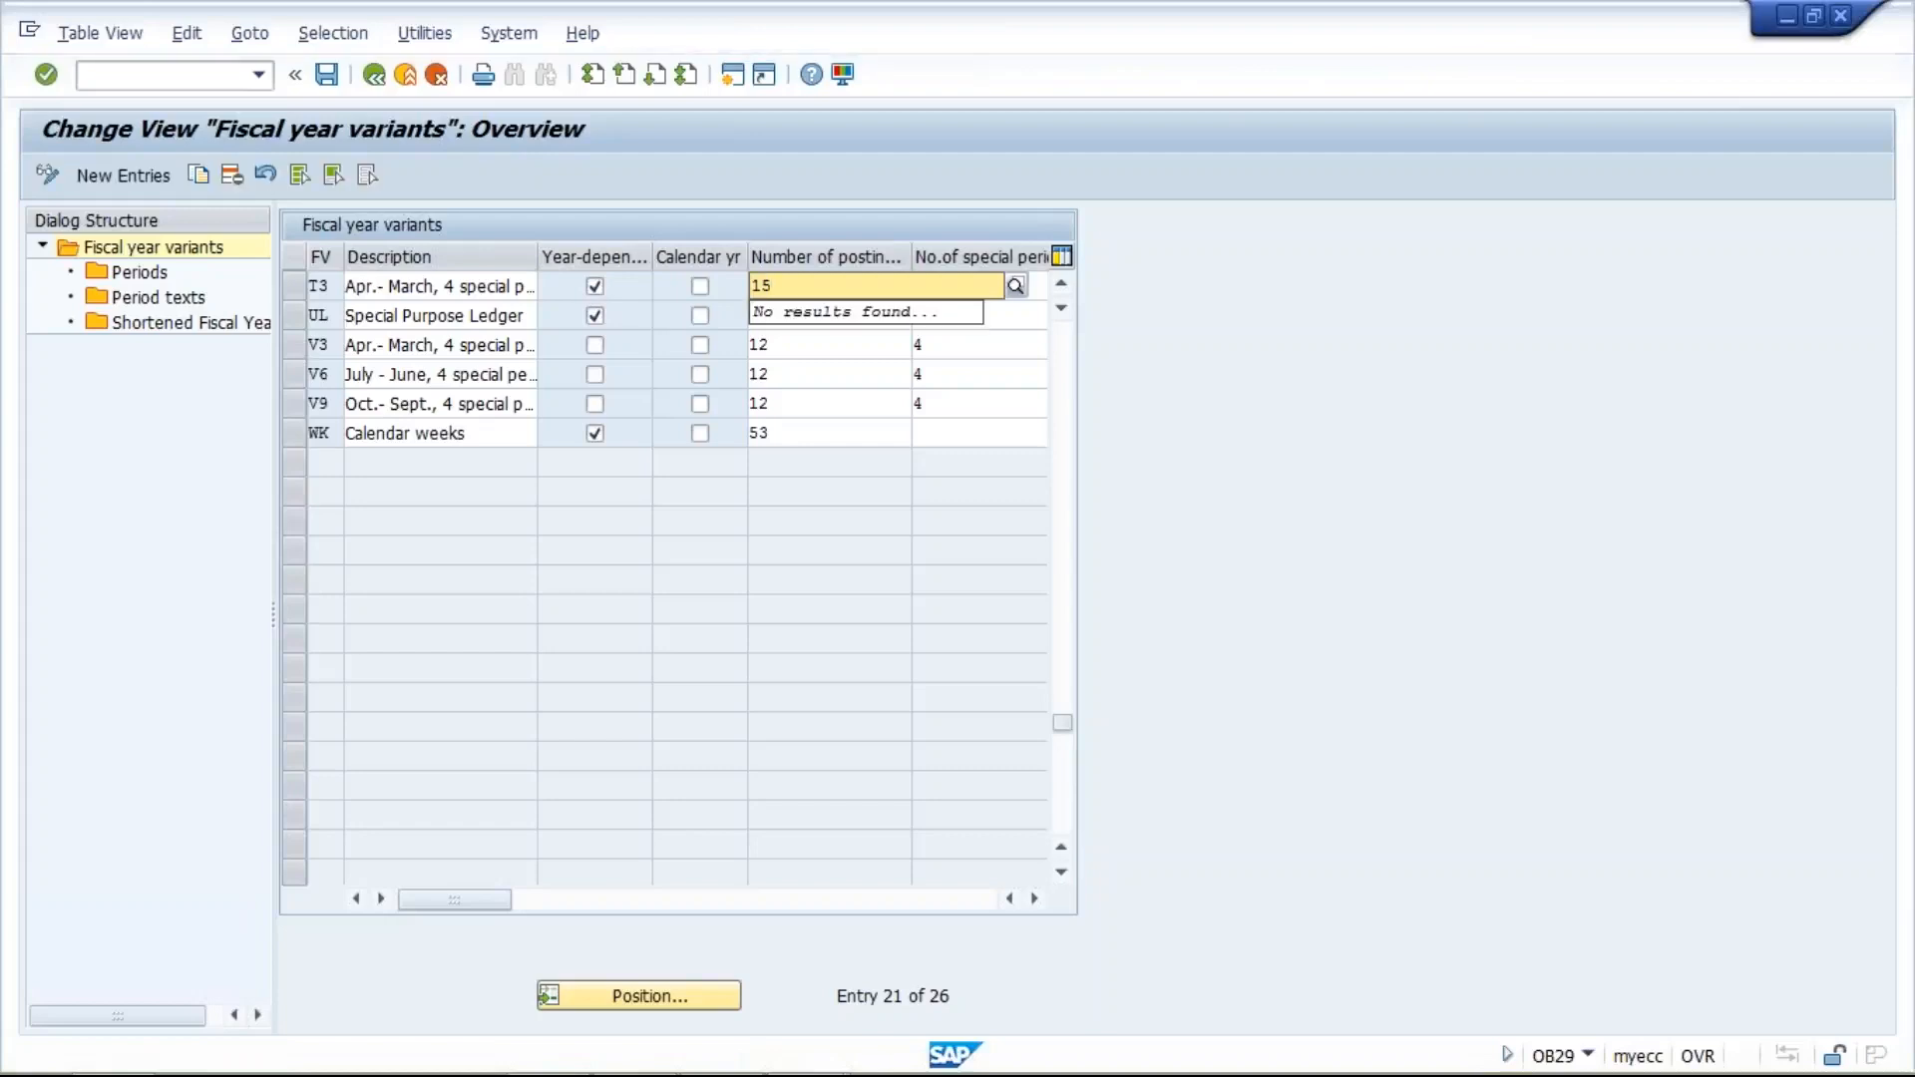
pyautogui.press('Return')
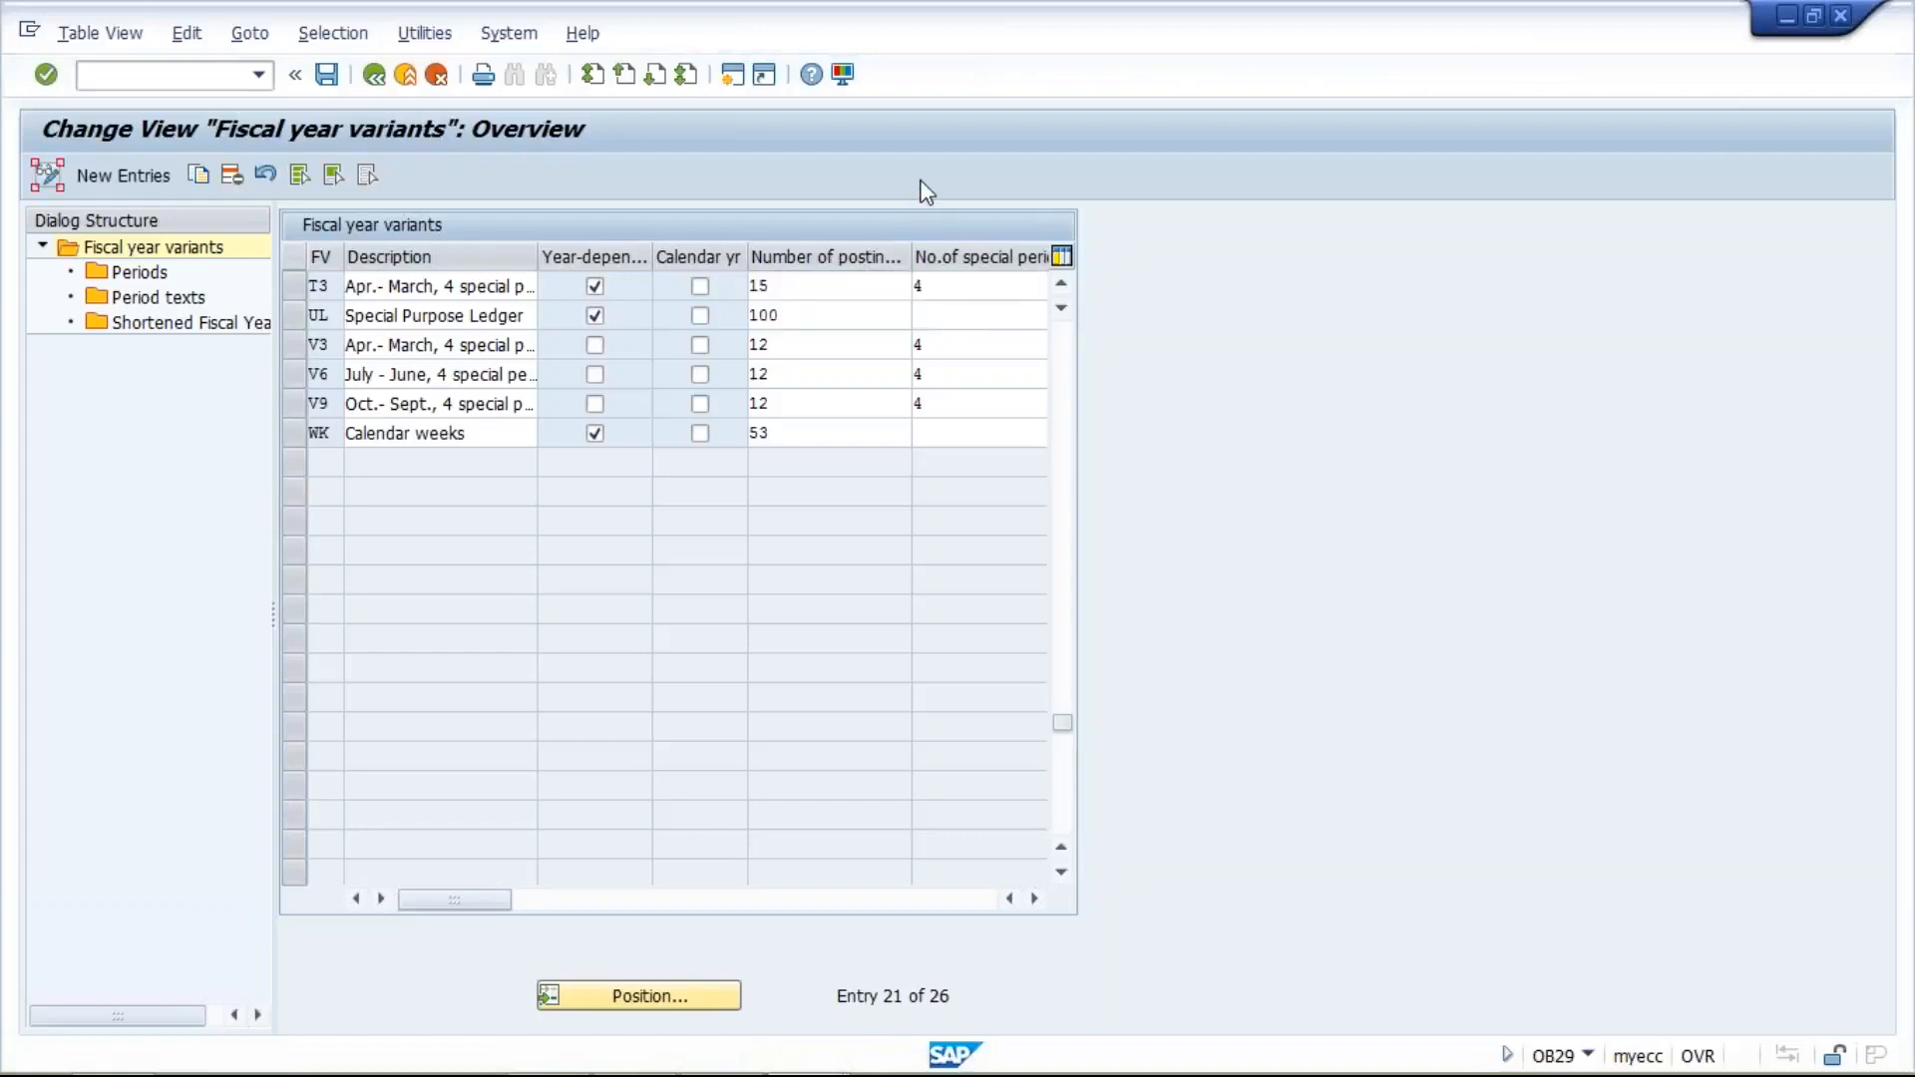
# - Clear the year-dependent setting of variant T3 and enter 12 as its number of posting periods
pyautogui.click(835, 285)
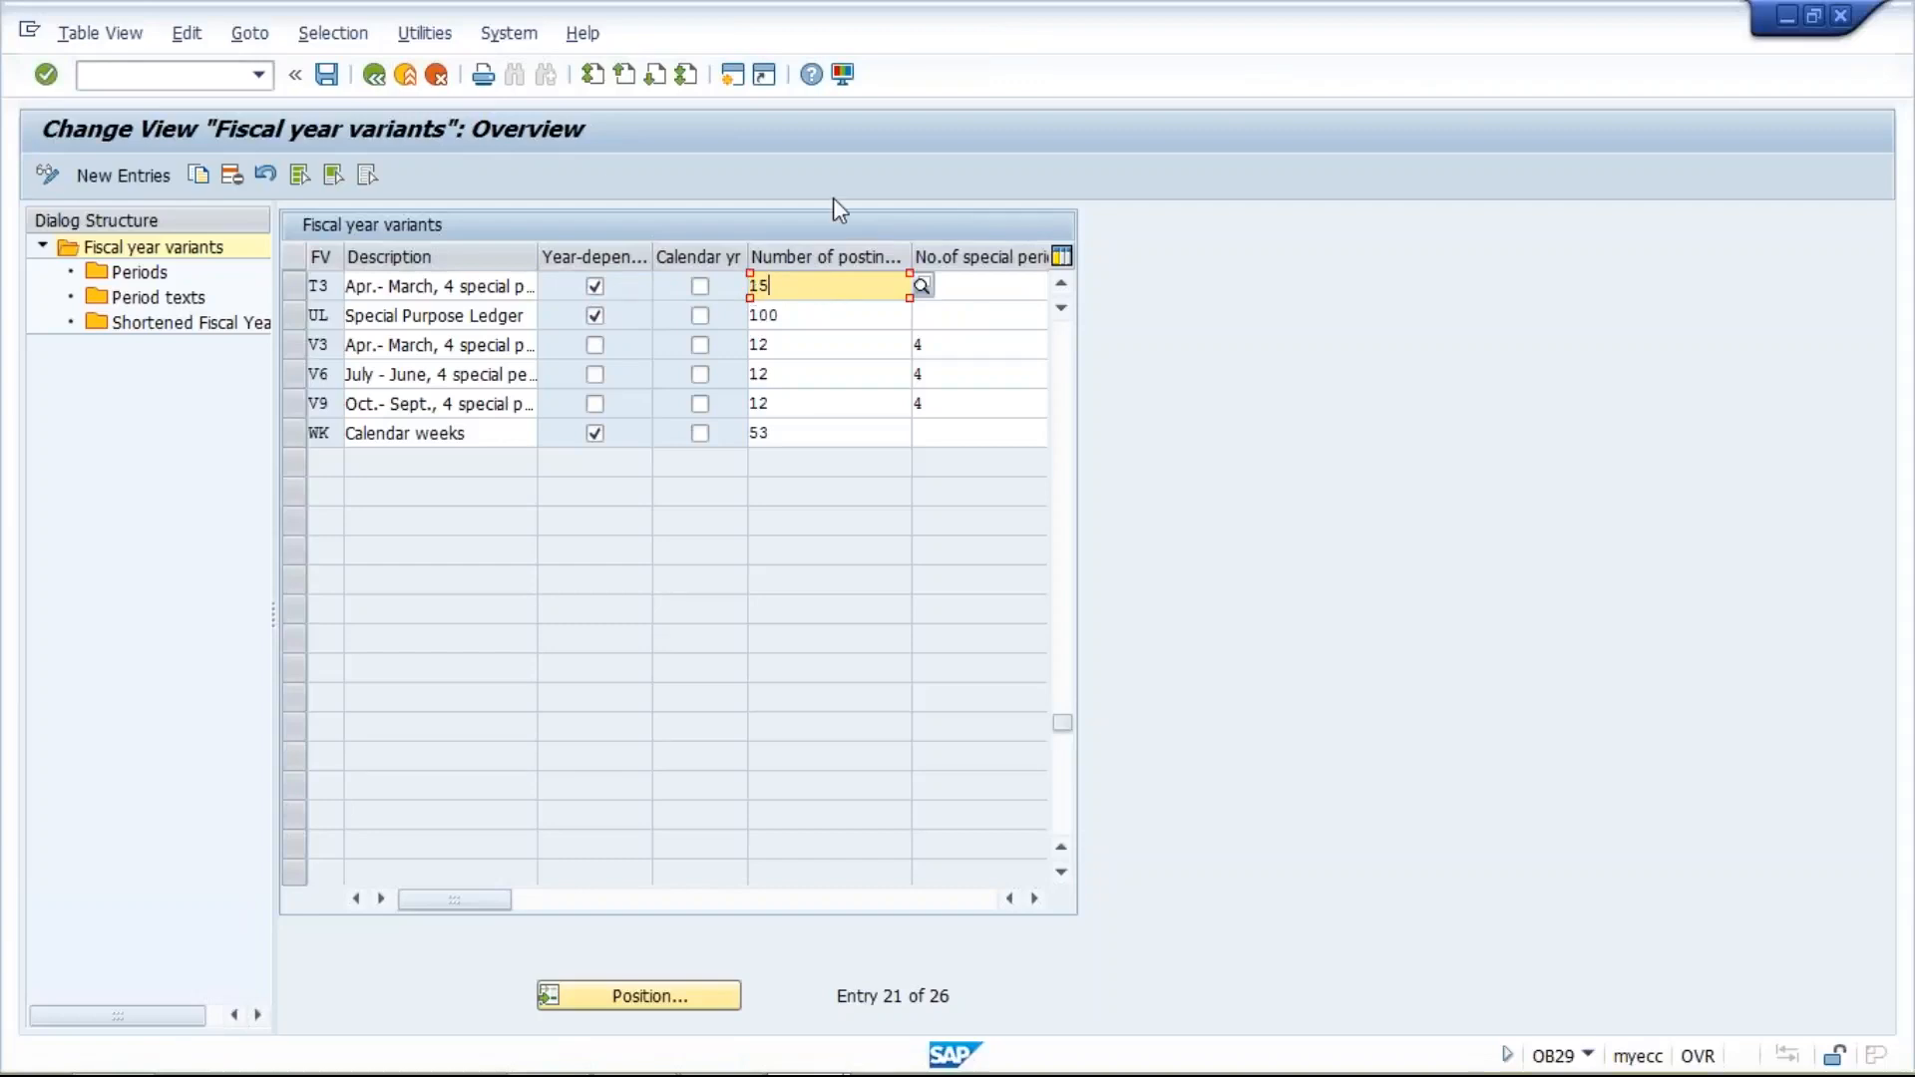
pyautogui.click(595, 286)
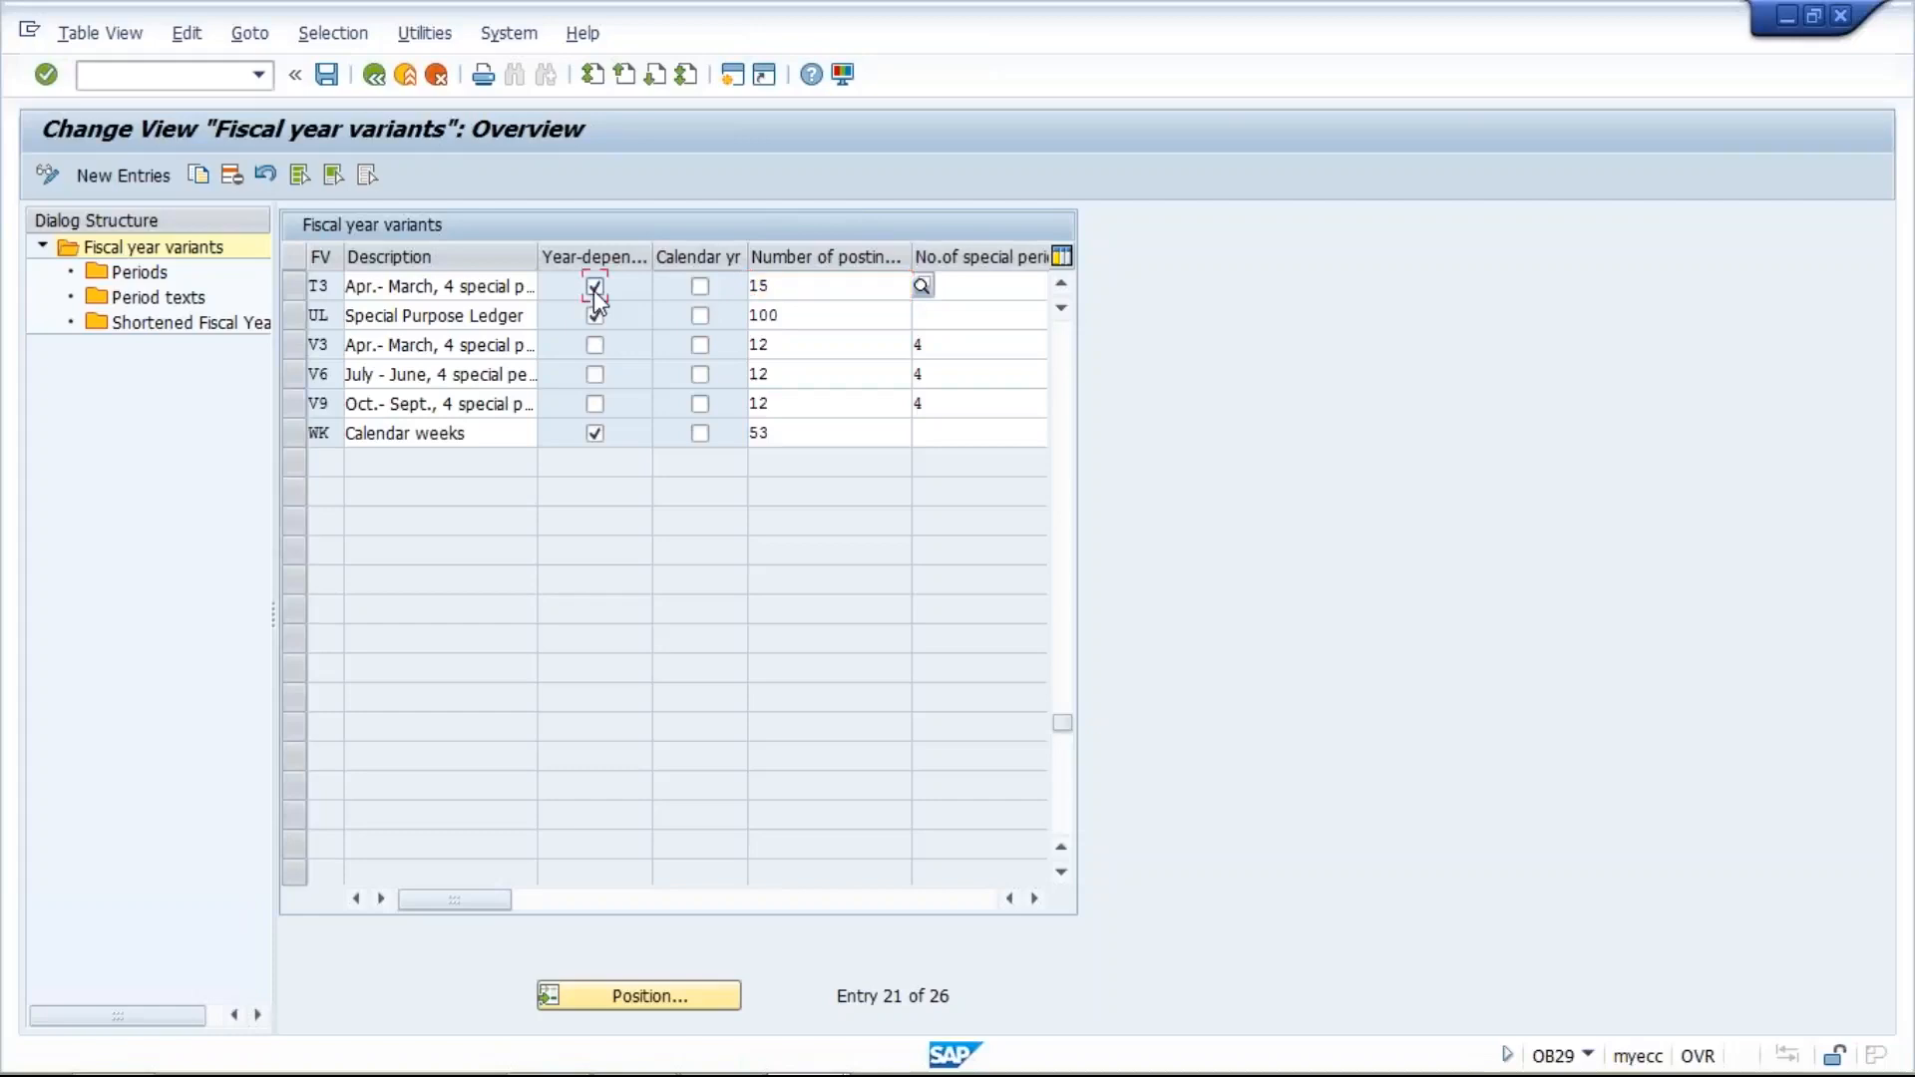
pyautogui.click(805, 287)
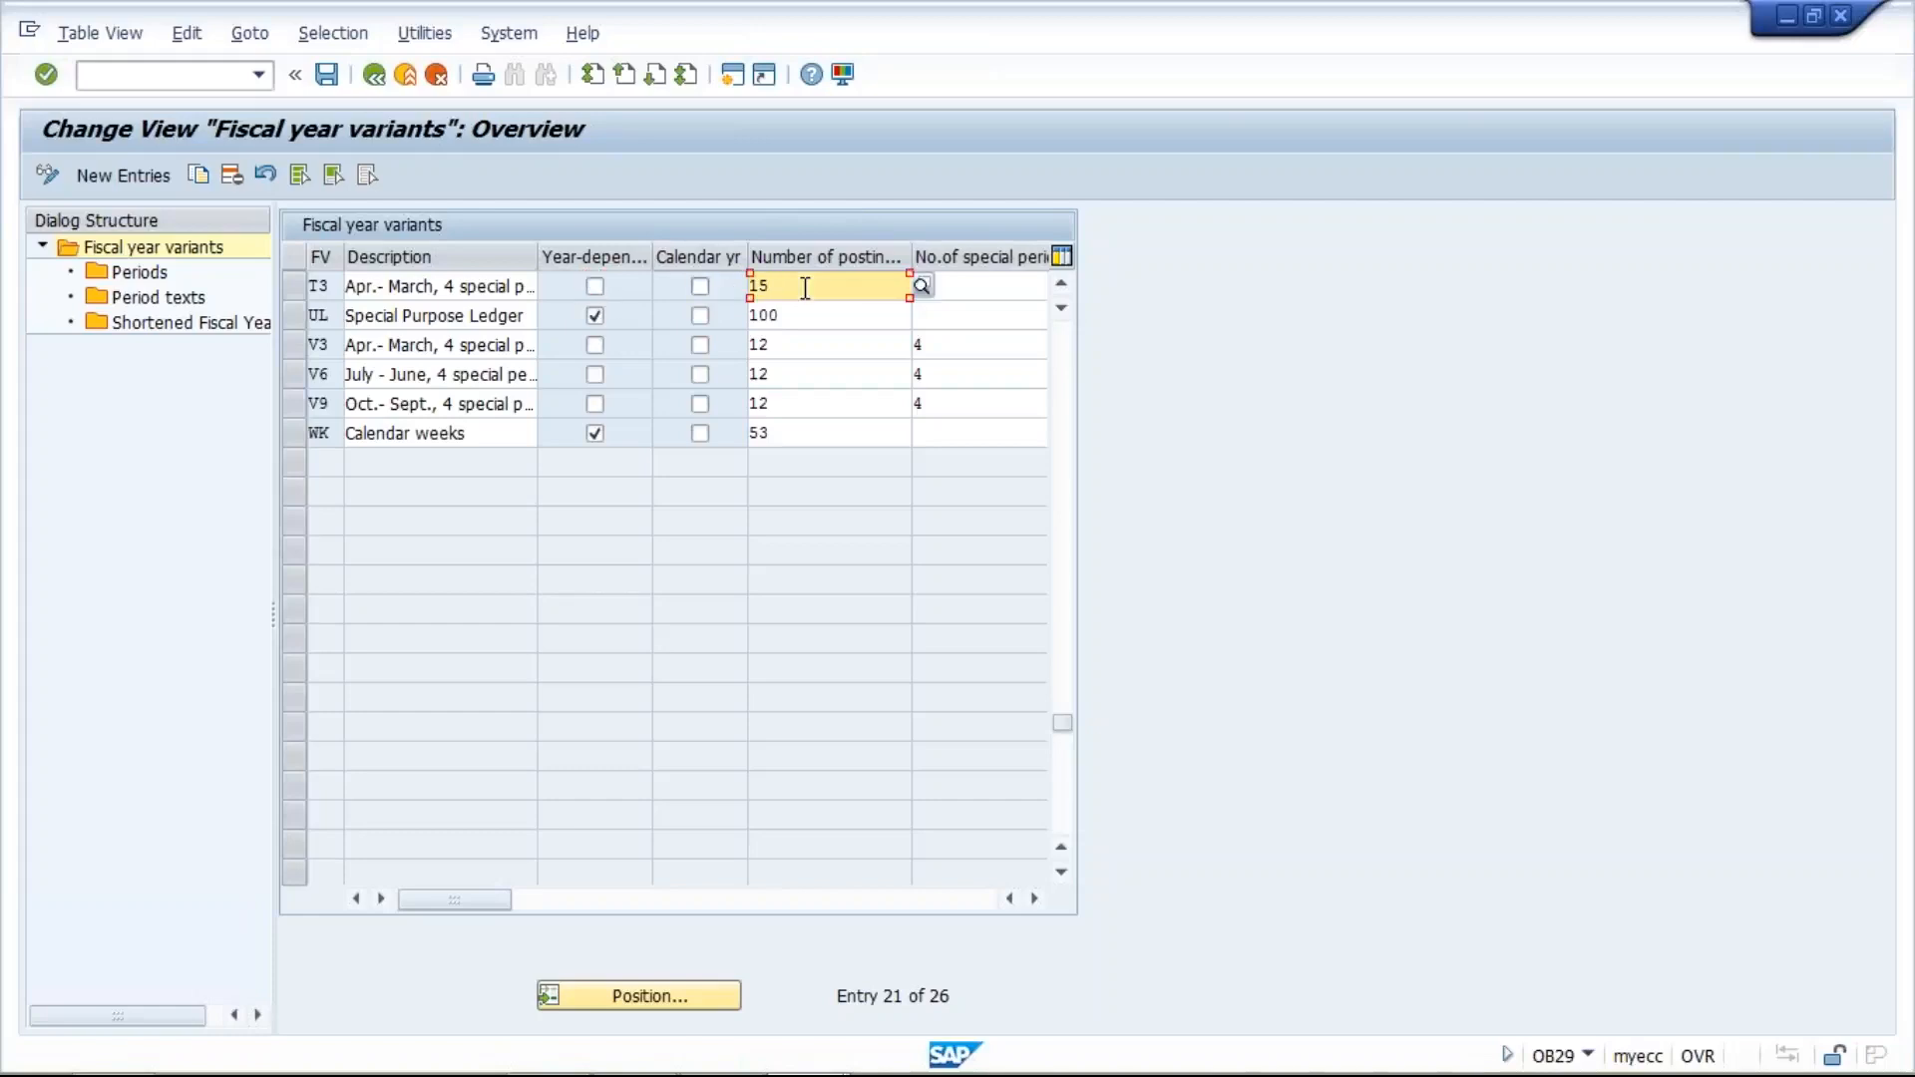
pyautogui.press('BackSpace')
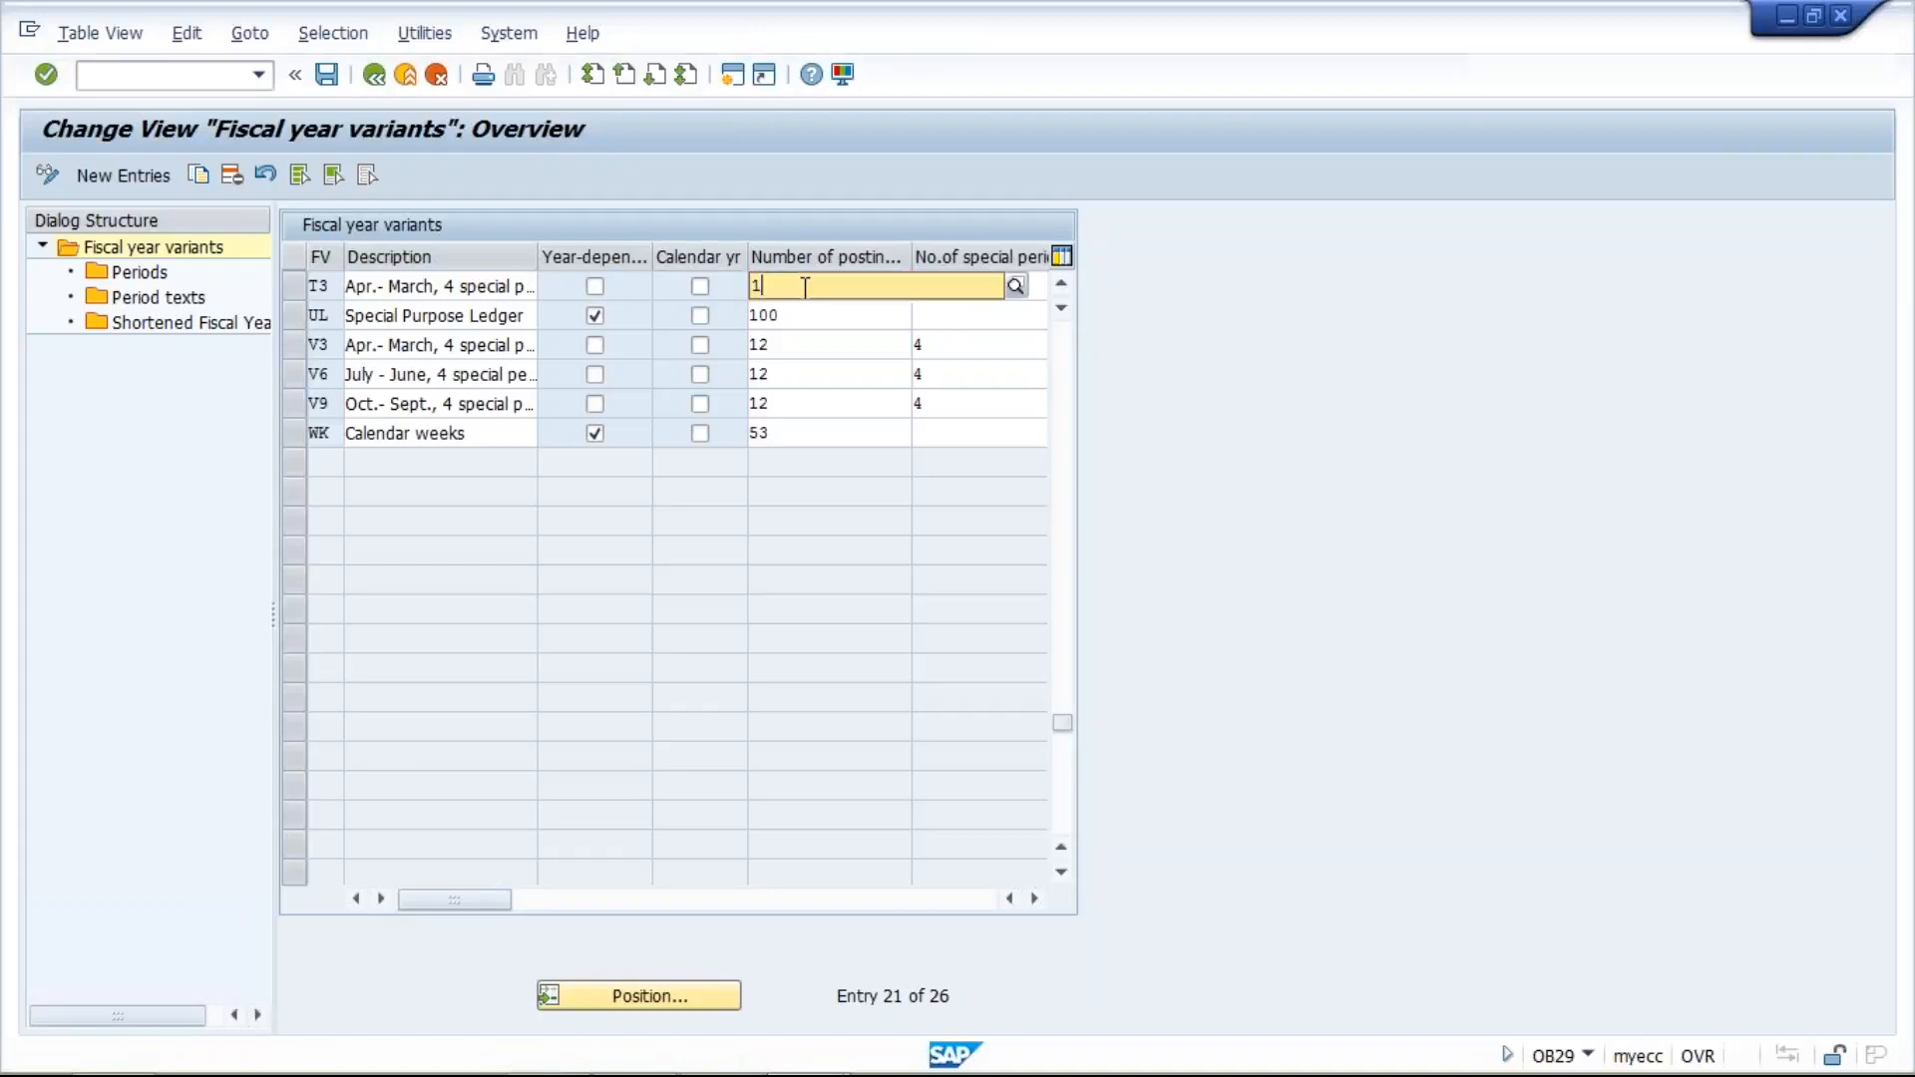
pyautogui.write('2')
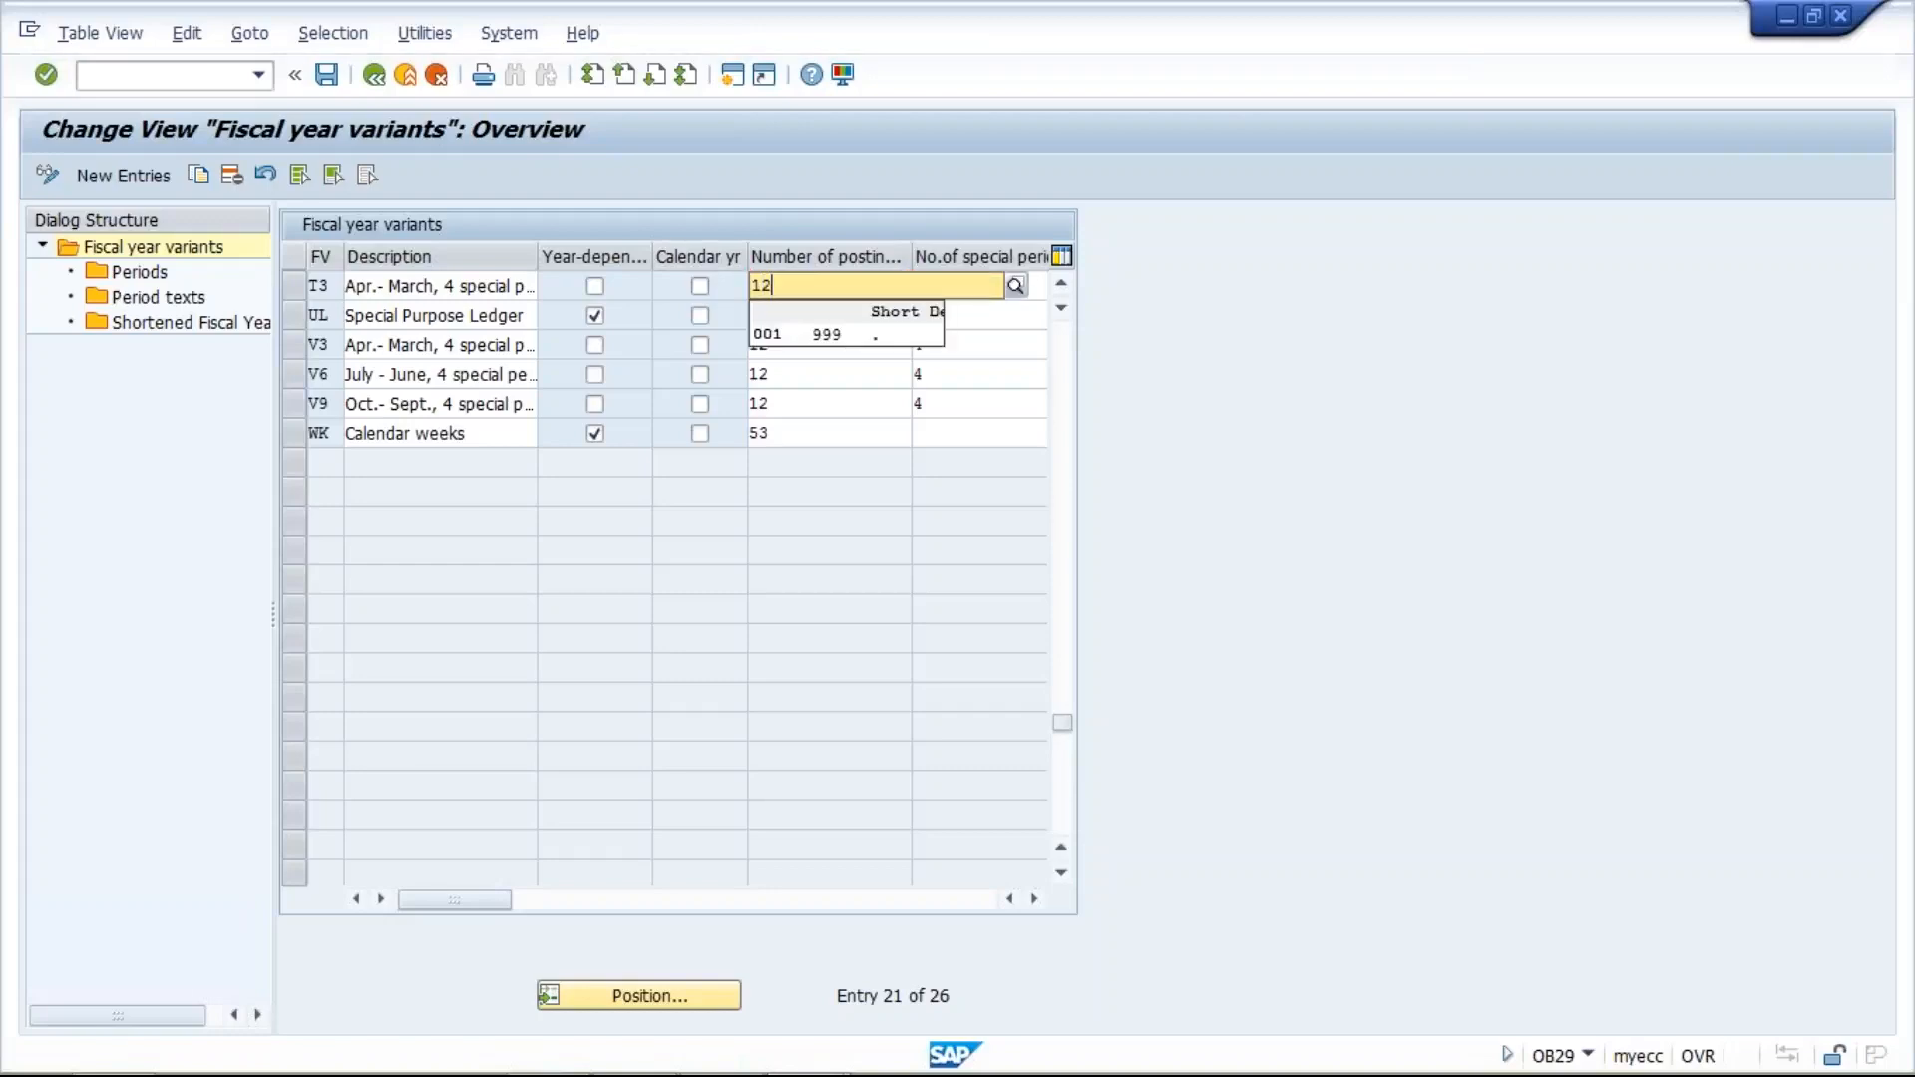
pyautogui.press('Return')
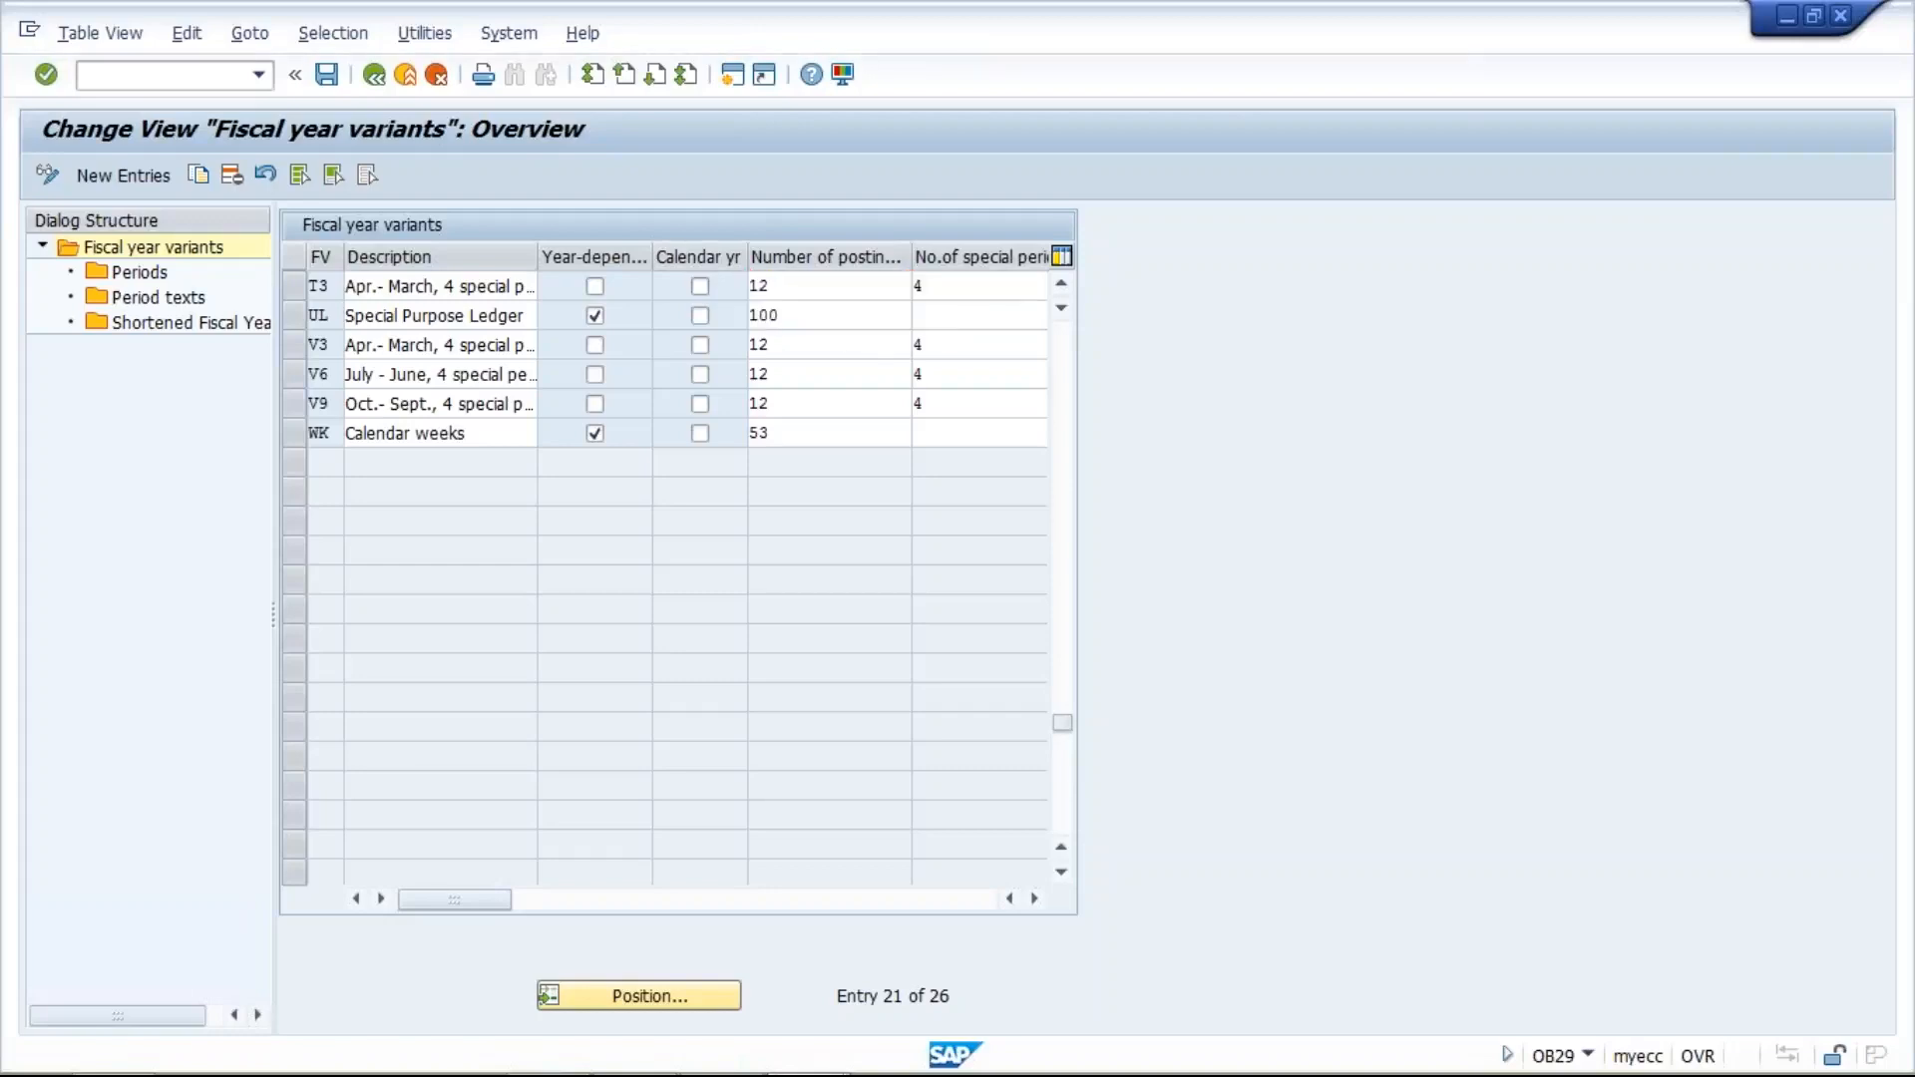
# - Try to open the periods of variant T3, and save the copied variant data
pyautogui.click(291, 284)
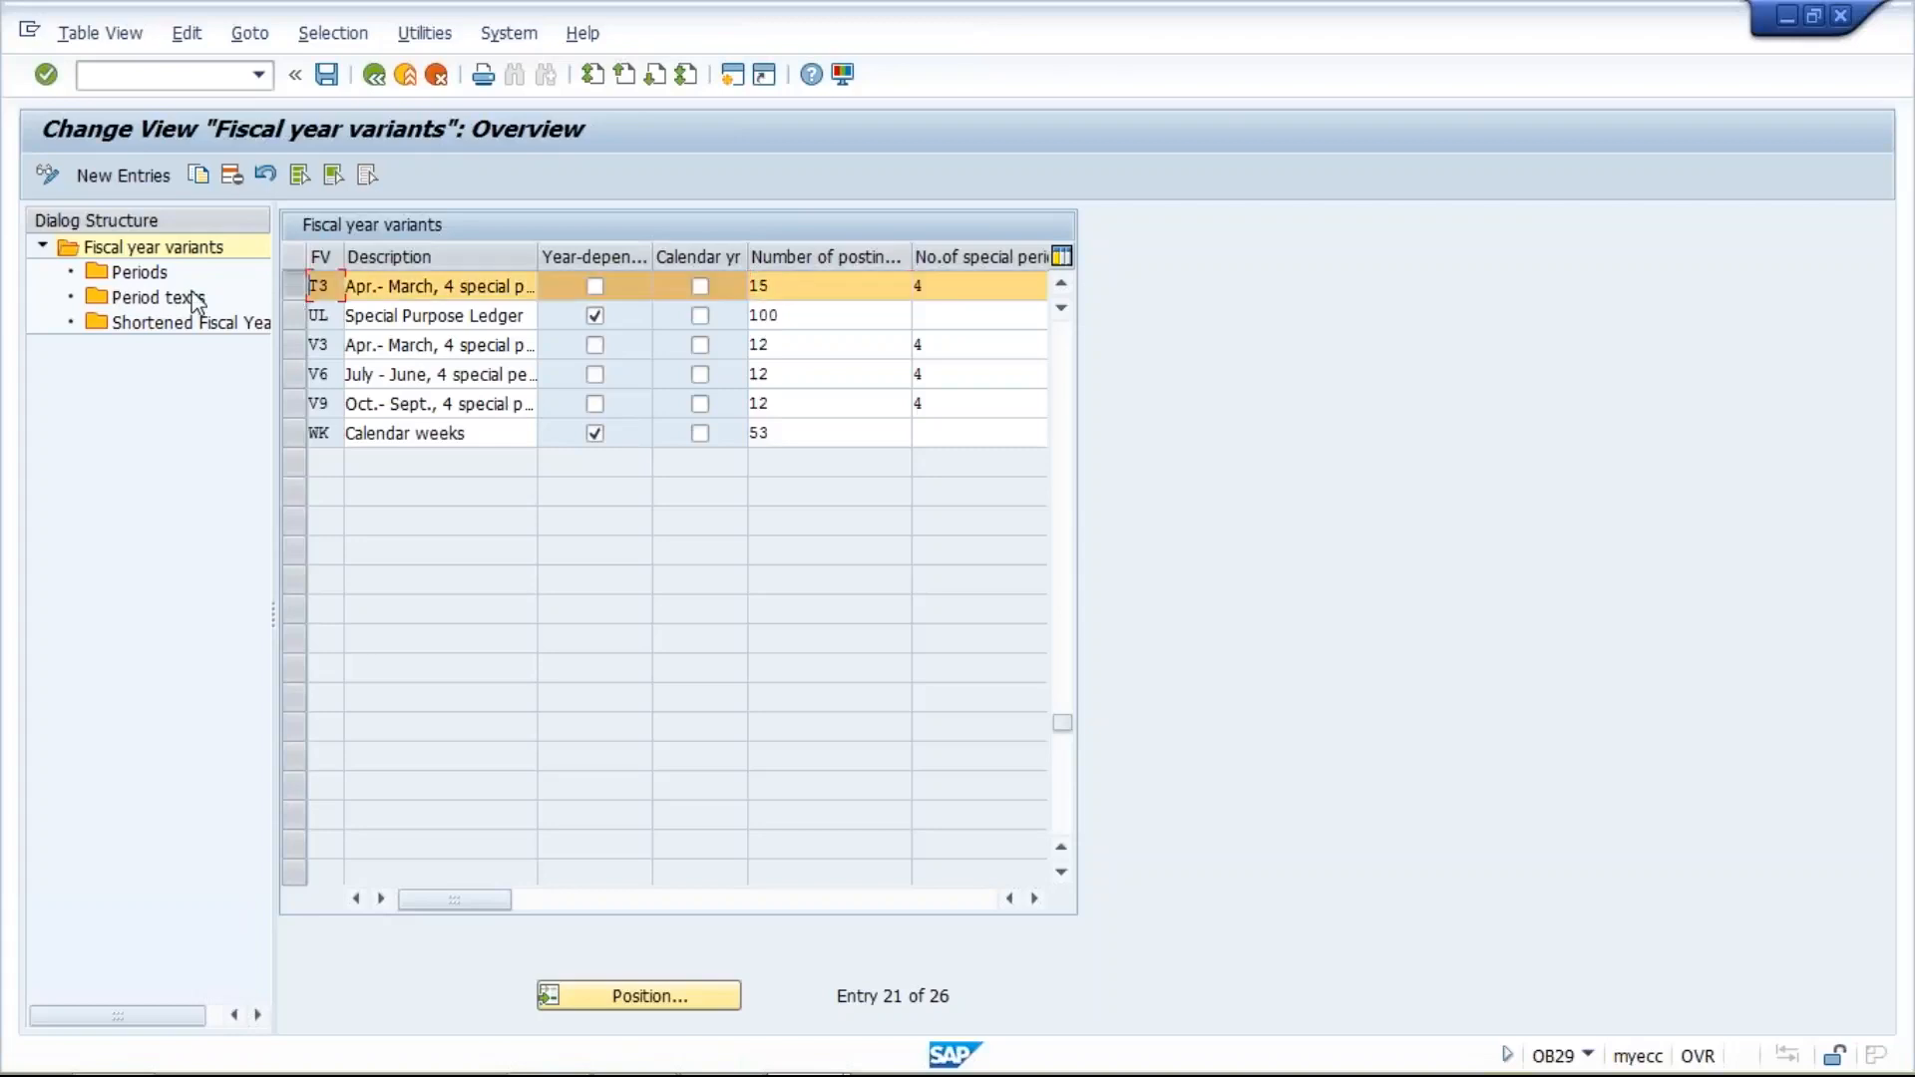
pyautogui.click(141, 281)
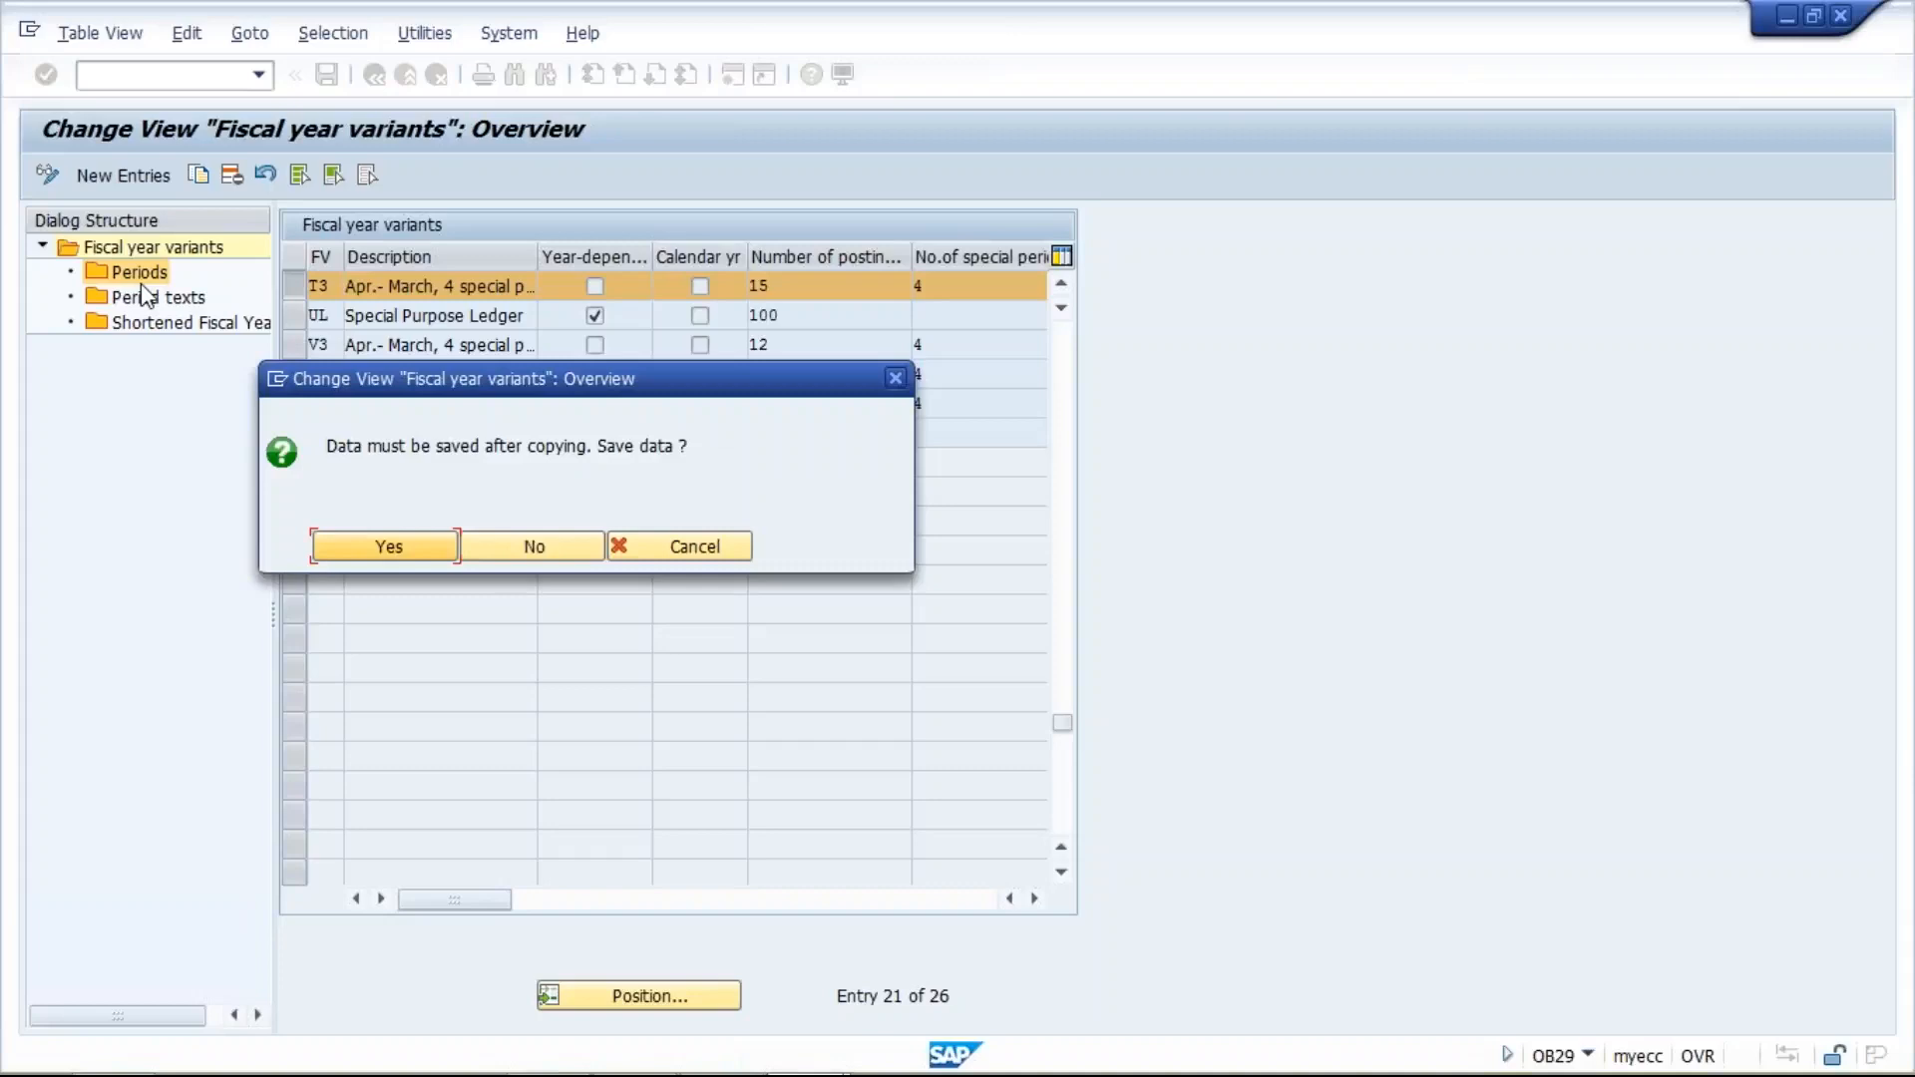
pyautogui.click(397, 550)
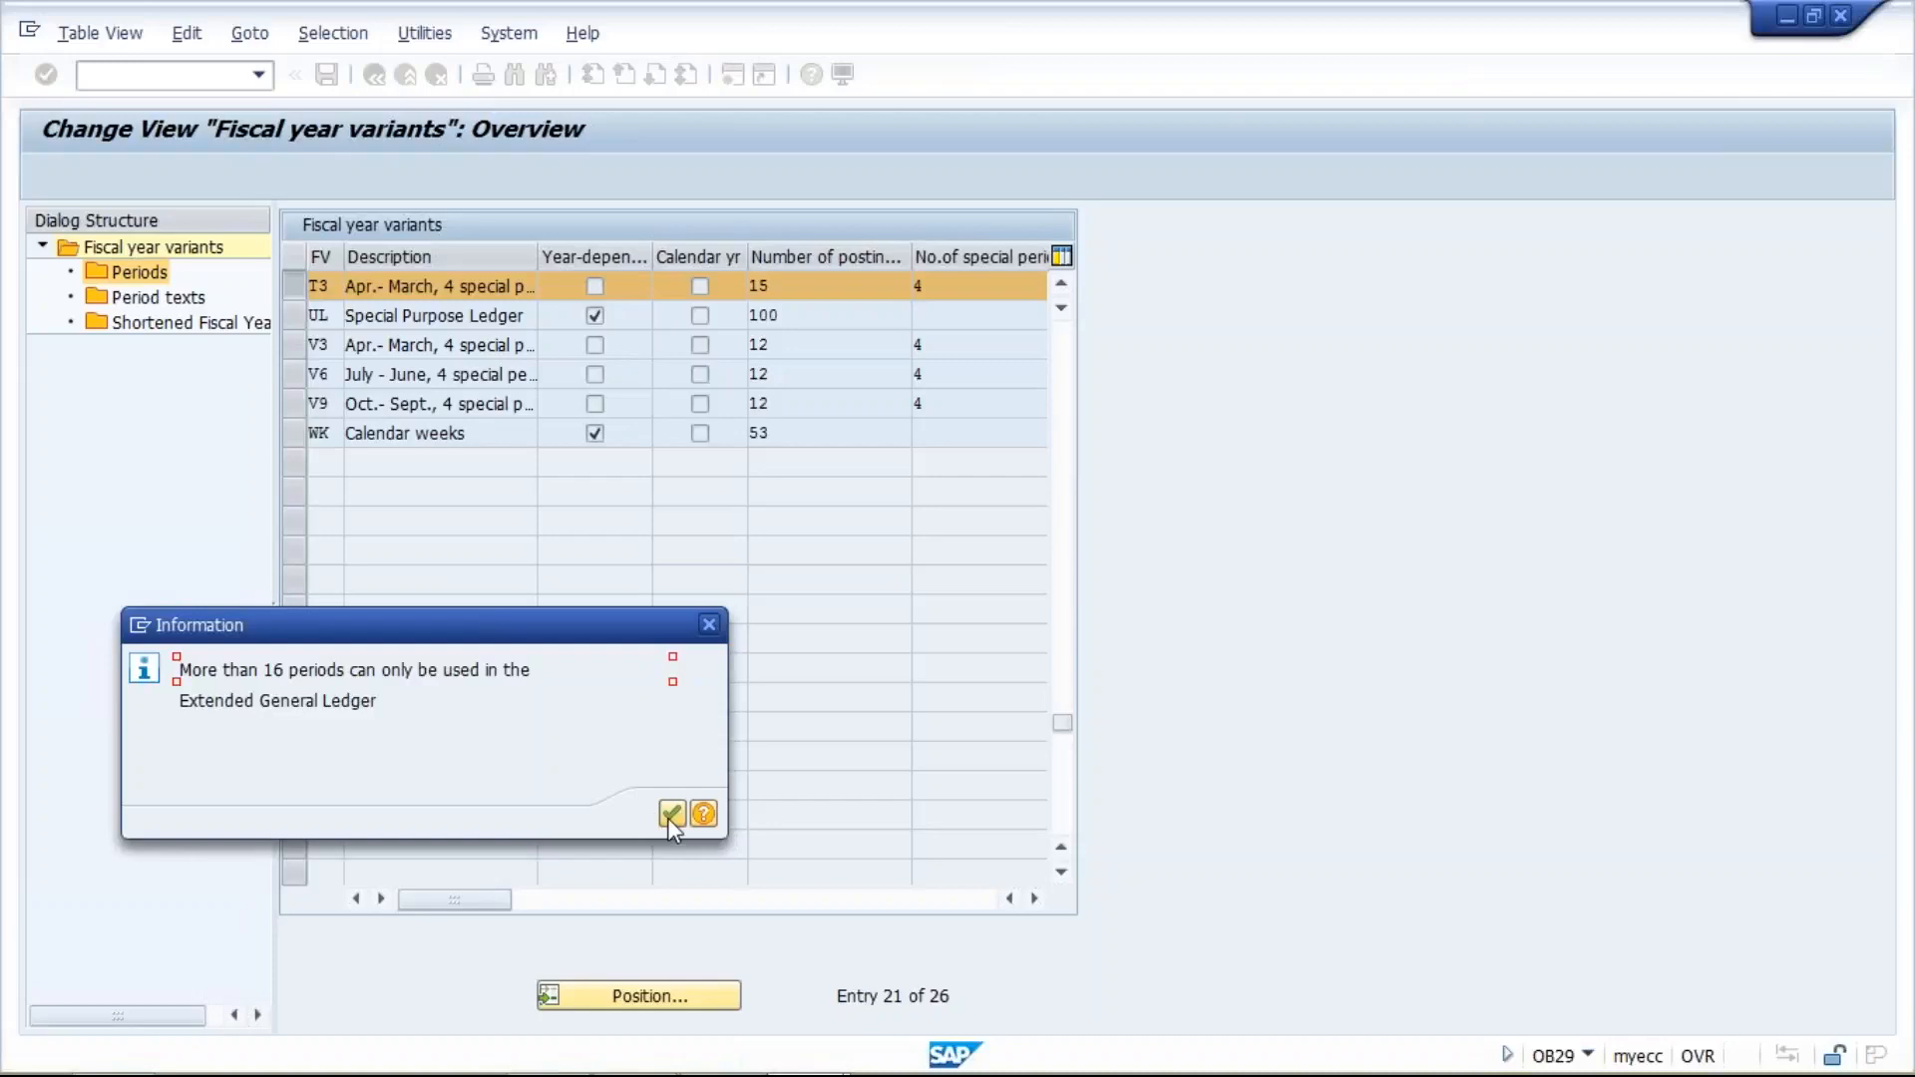
pyautogui.click(672, 815)
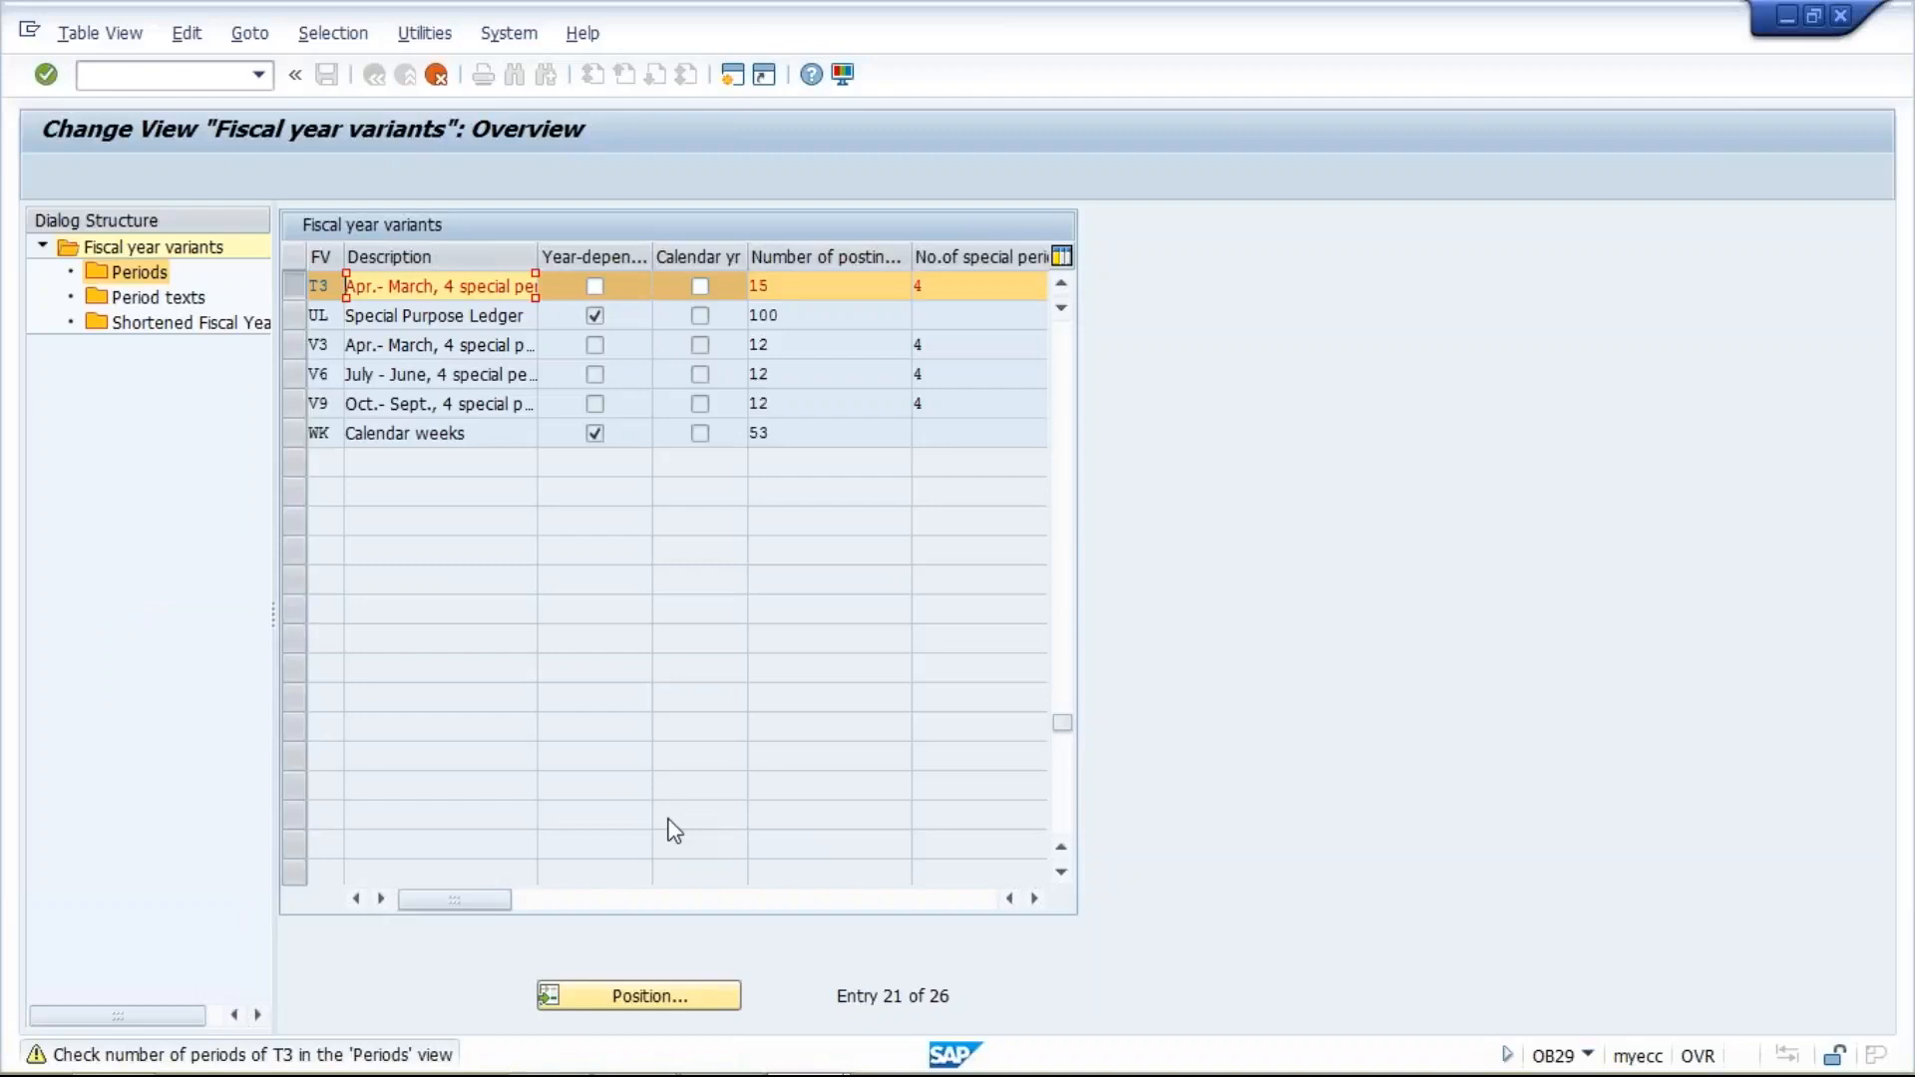
pyautogui.hotkey('ctrl', 's')
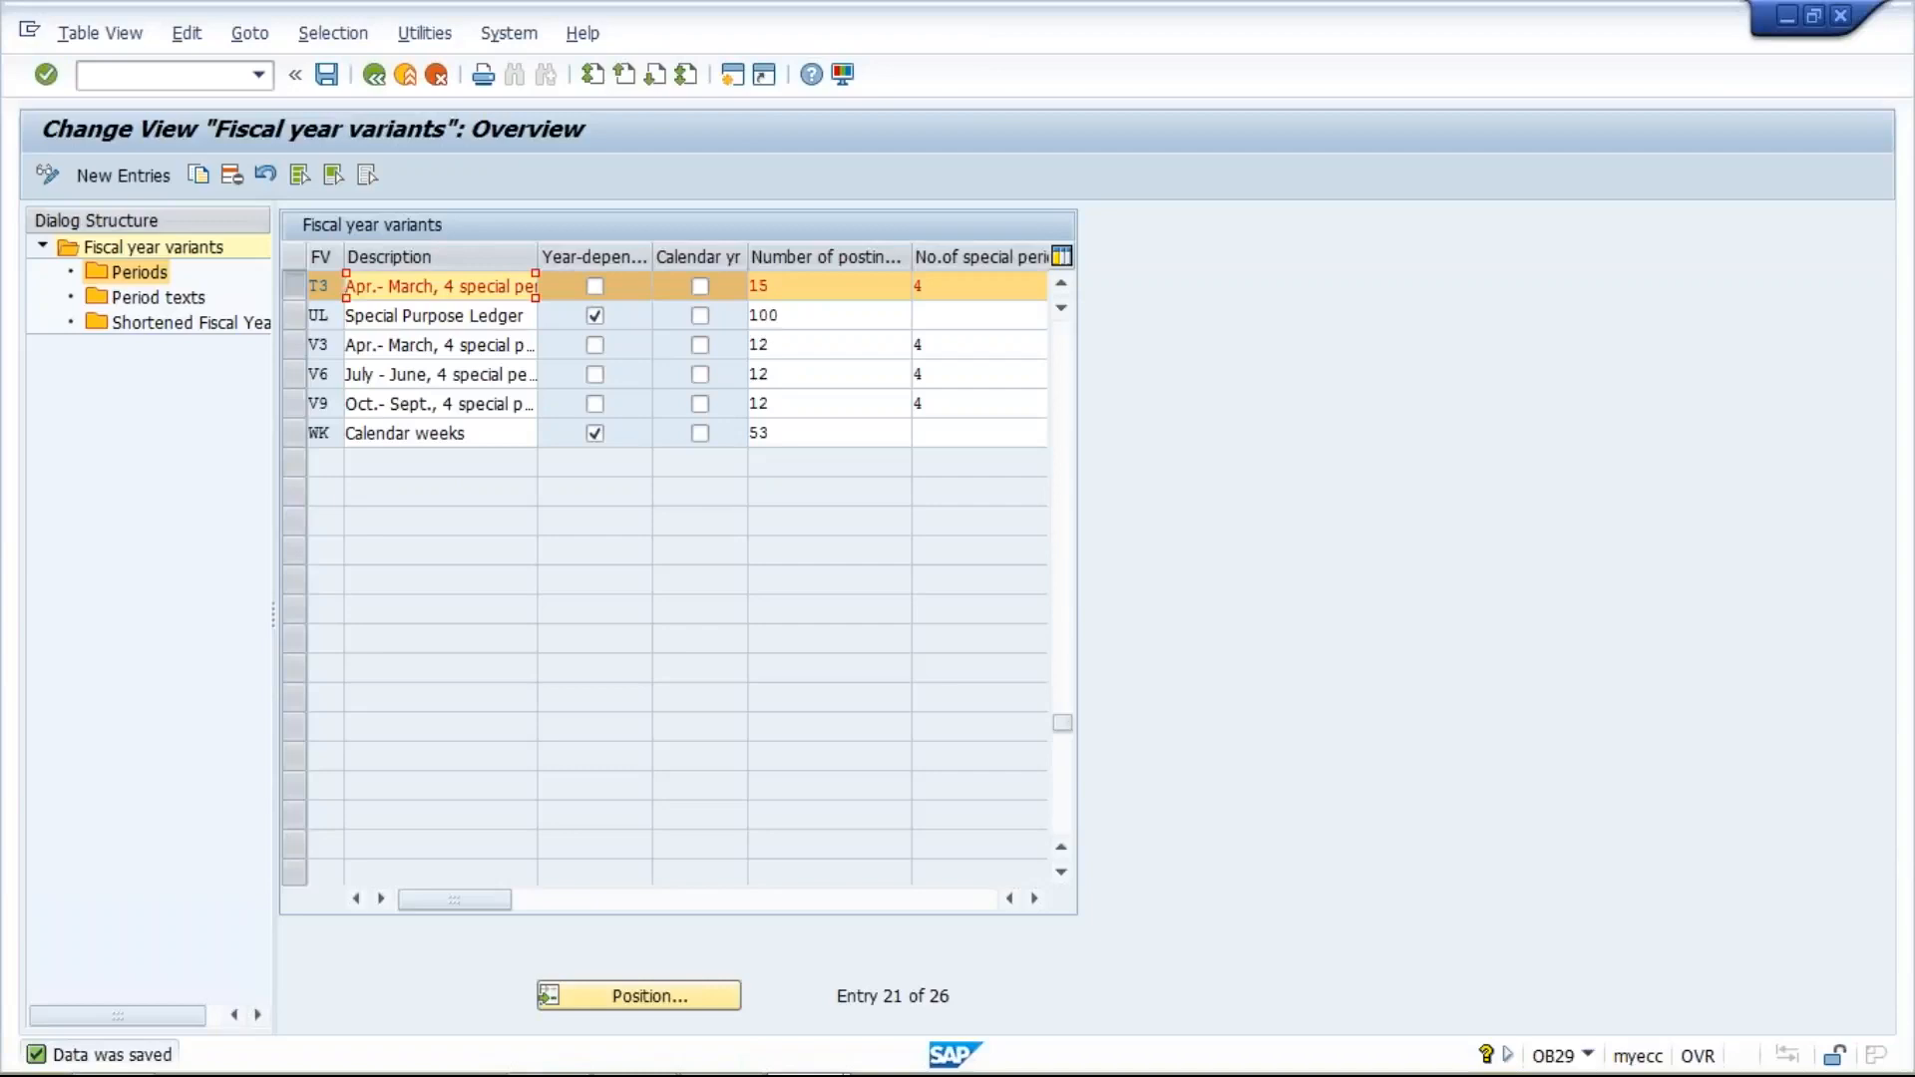
# - Correct the T3 variant's number of posting periods to 12 and save the change
pyautogui.click(799, 282)
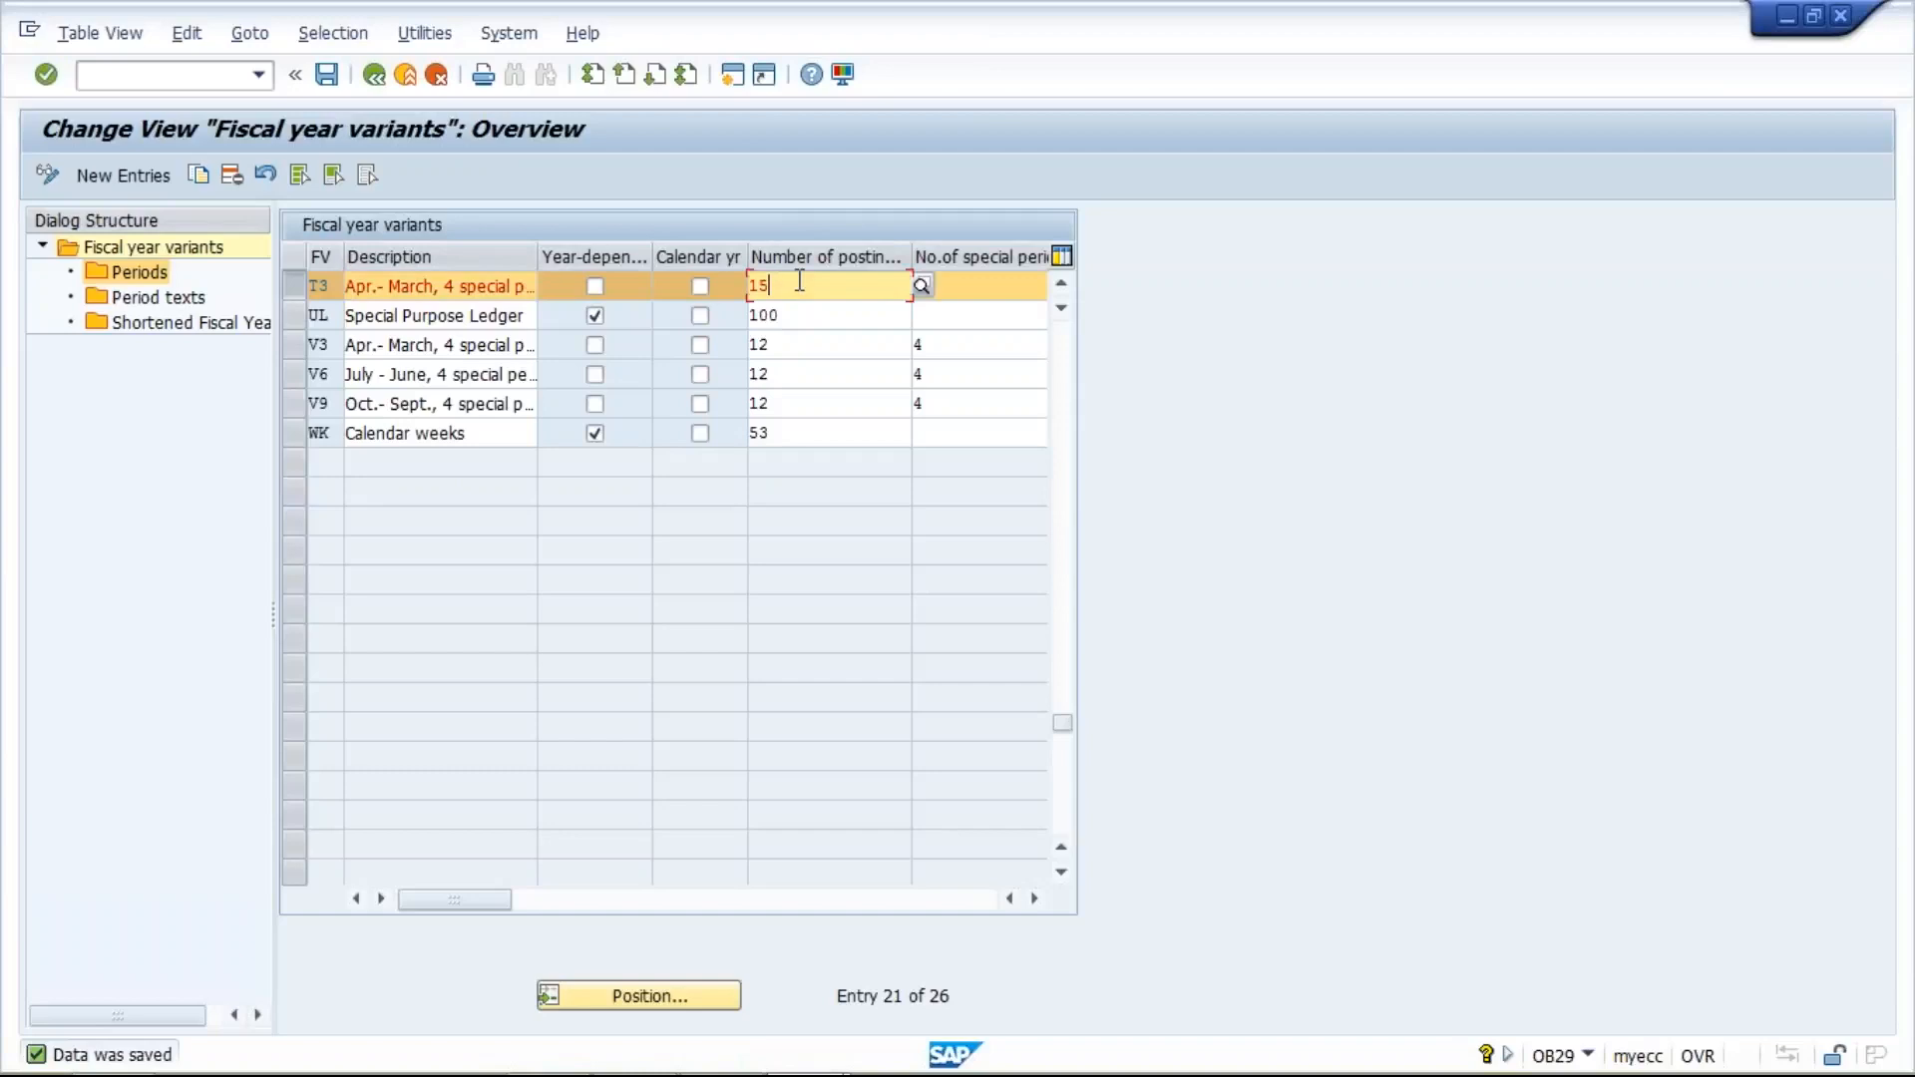
pyautogui.press('BackSpace')
pyautogui.press('F4')
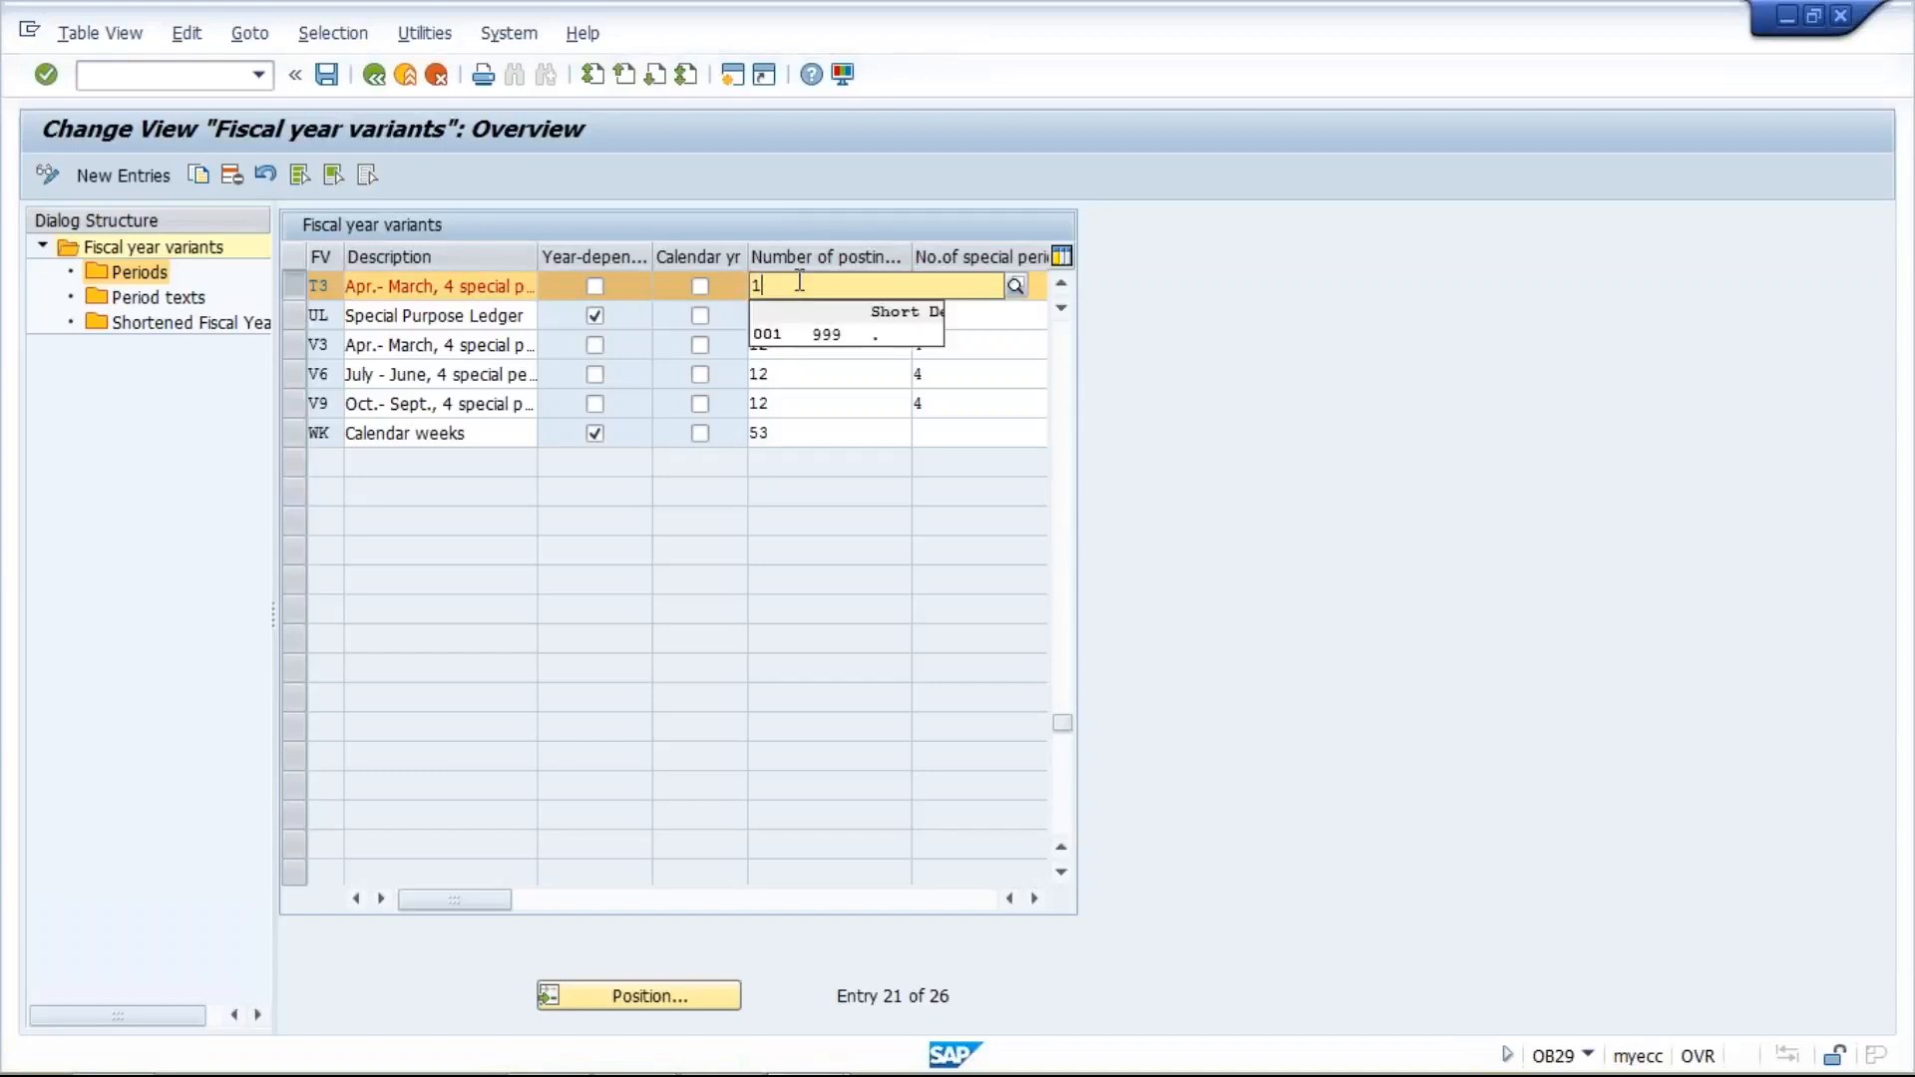
pyautogui.write('2')
pyautogui.press('BackSpace')
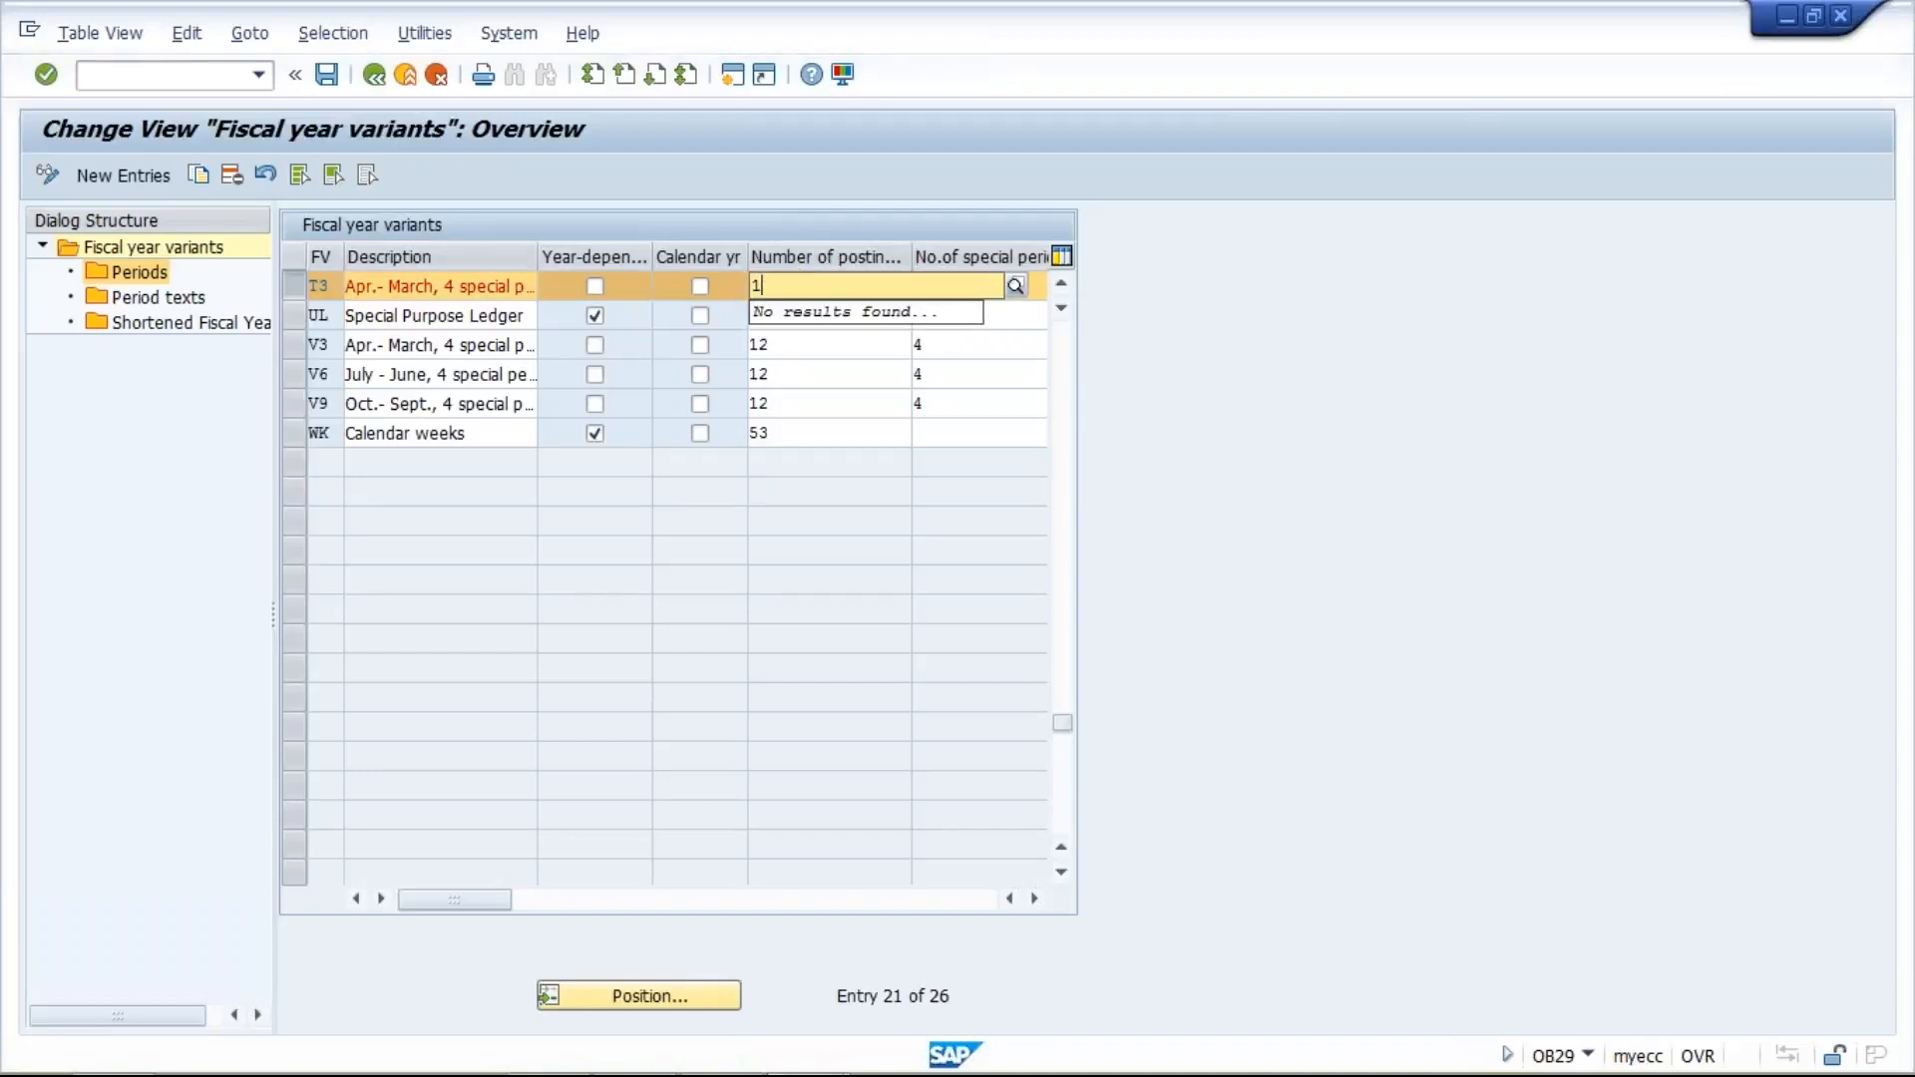
pyautogui.write('2')
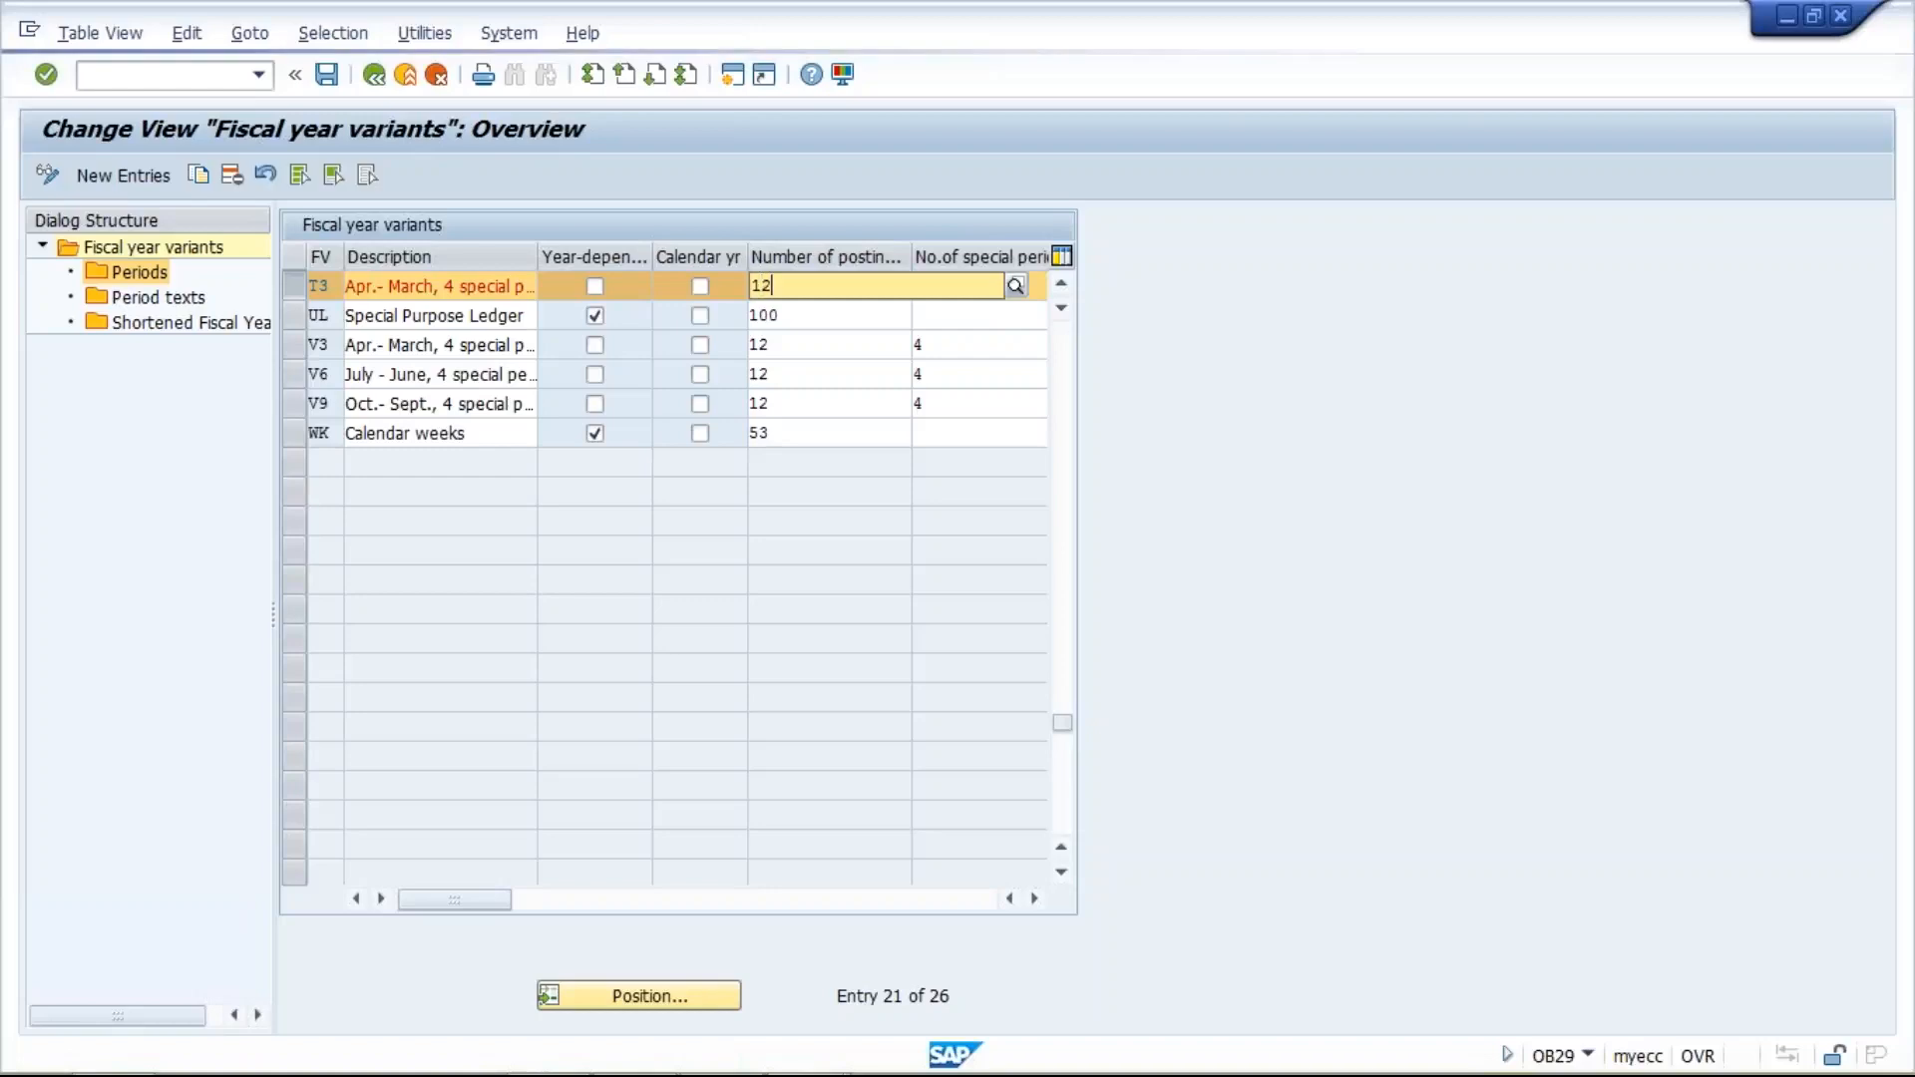
pyautogui.press('Tab')
pyautogui.write('4')
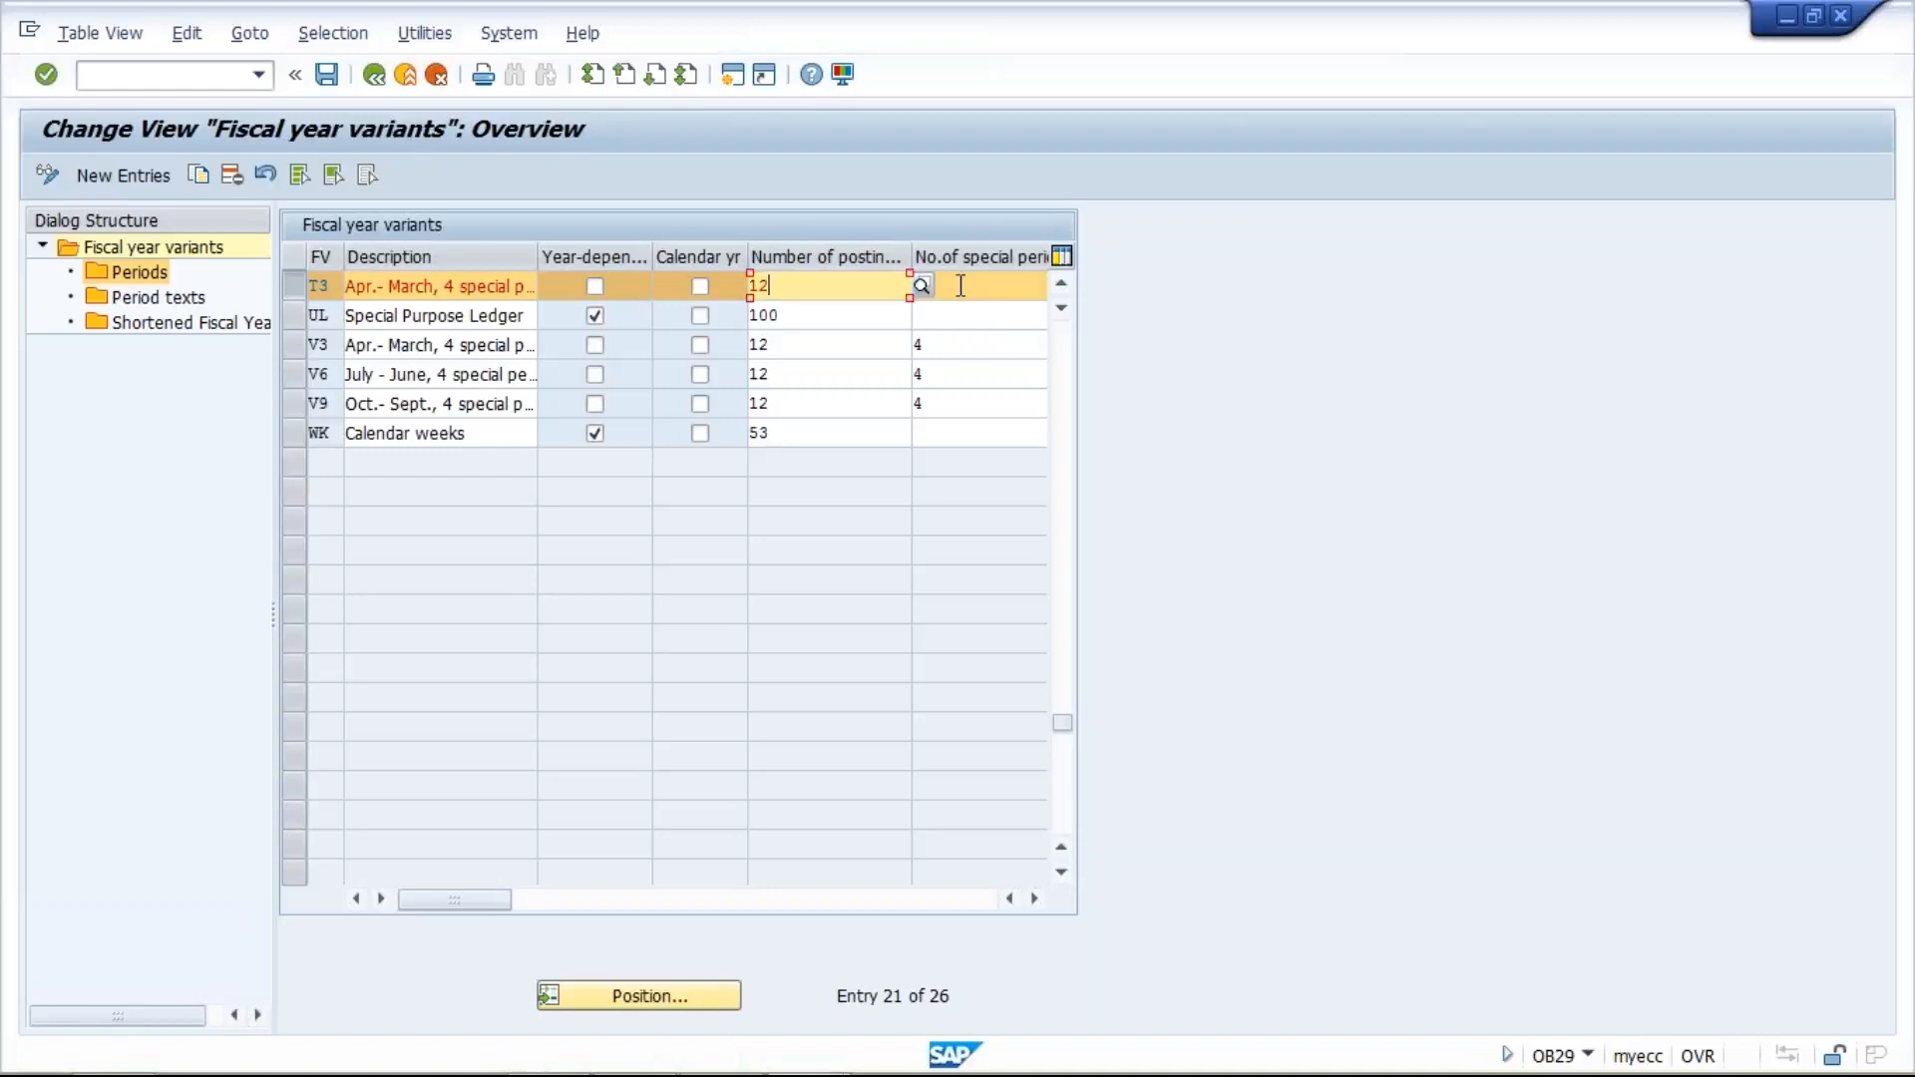
pyautogui.click(330, 77)
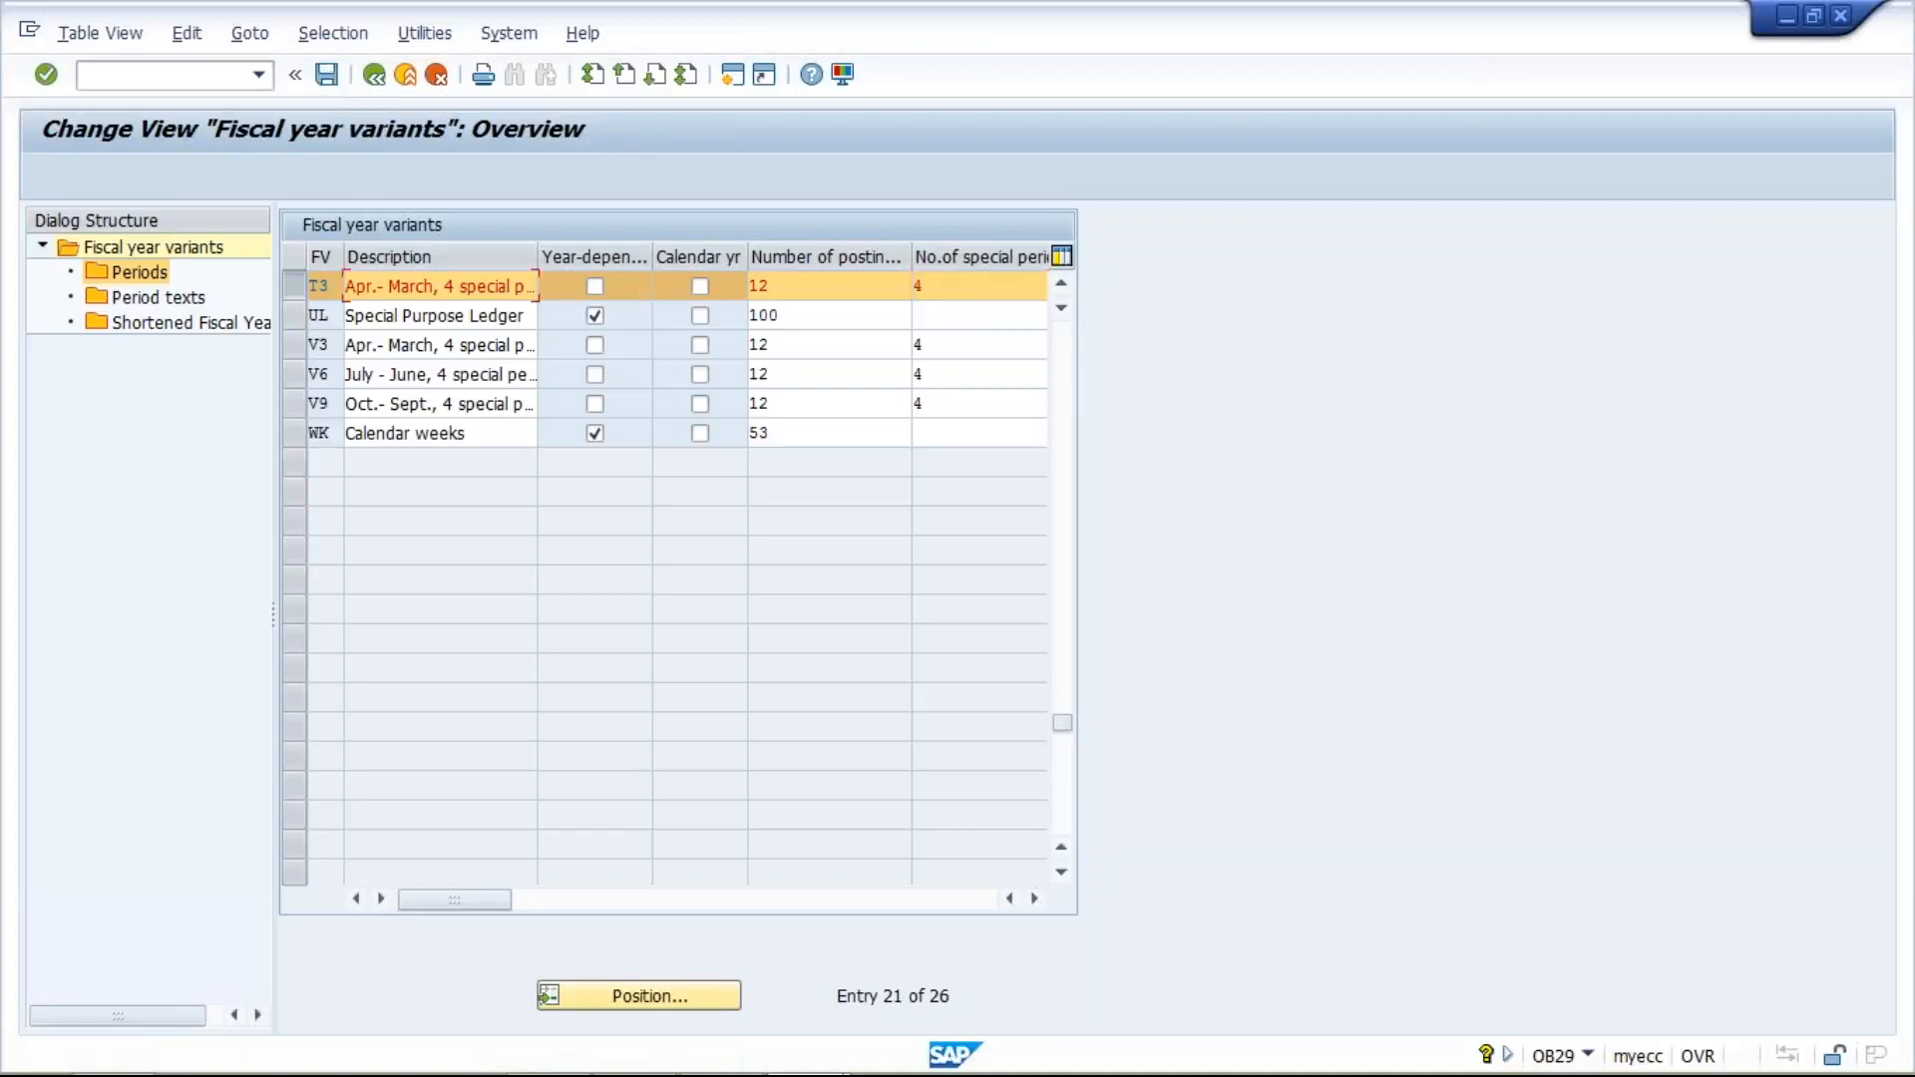
# - Complete the save of fiscal year variant T3, select that variant and open its periods
pyautogui.press('Return')
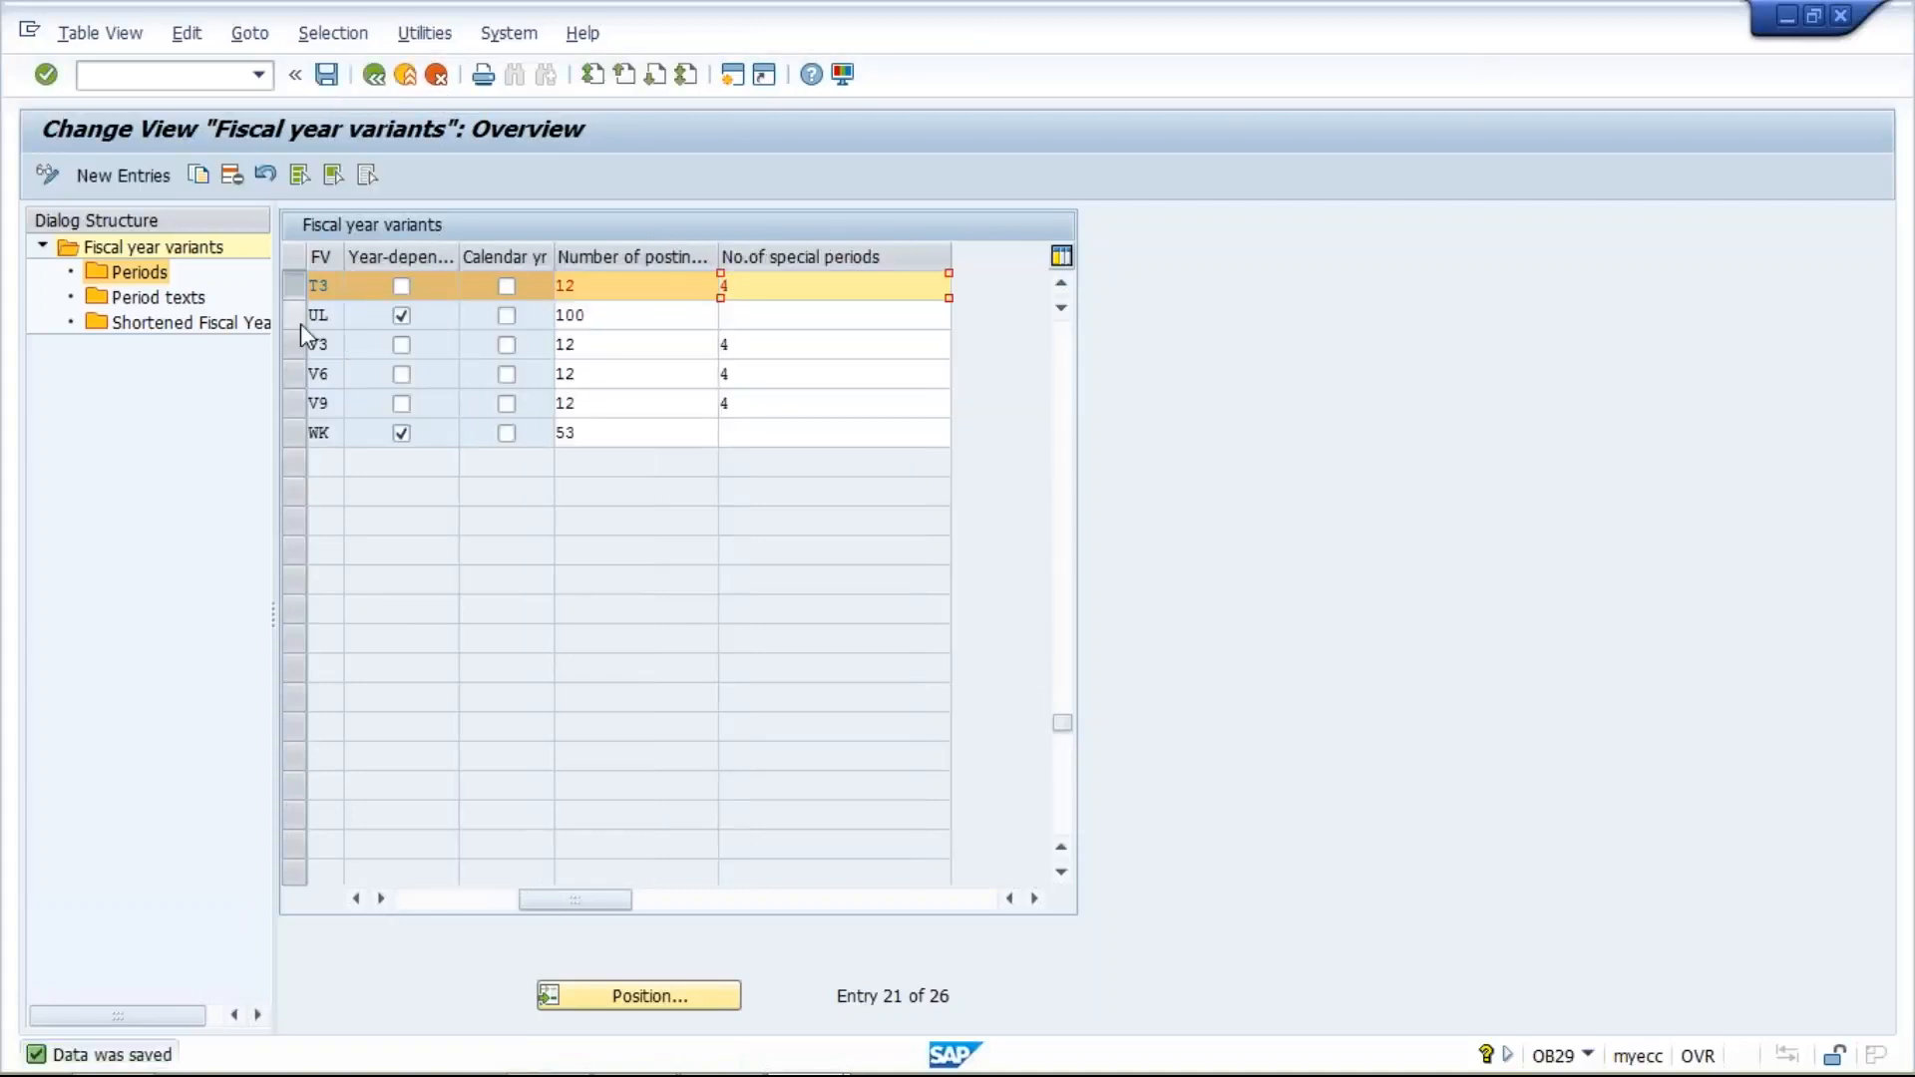
pyautogui.click(356, 898)
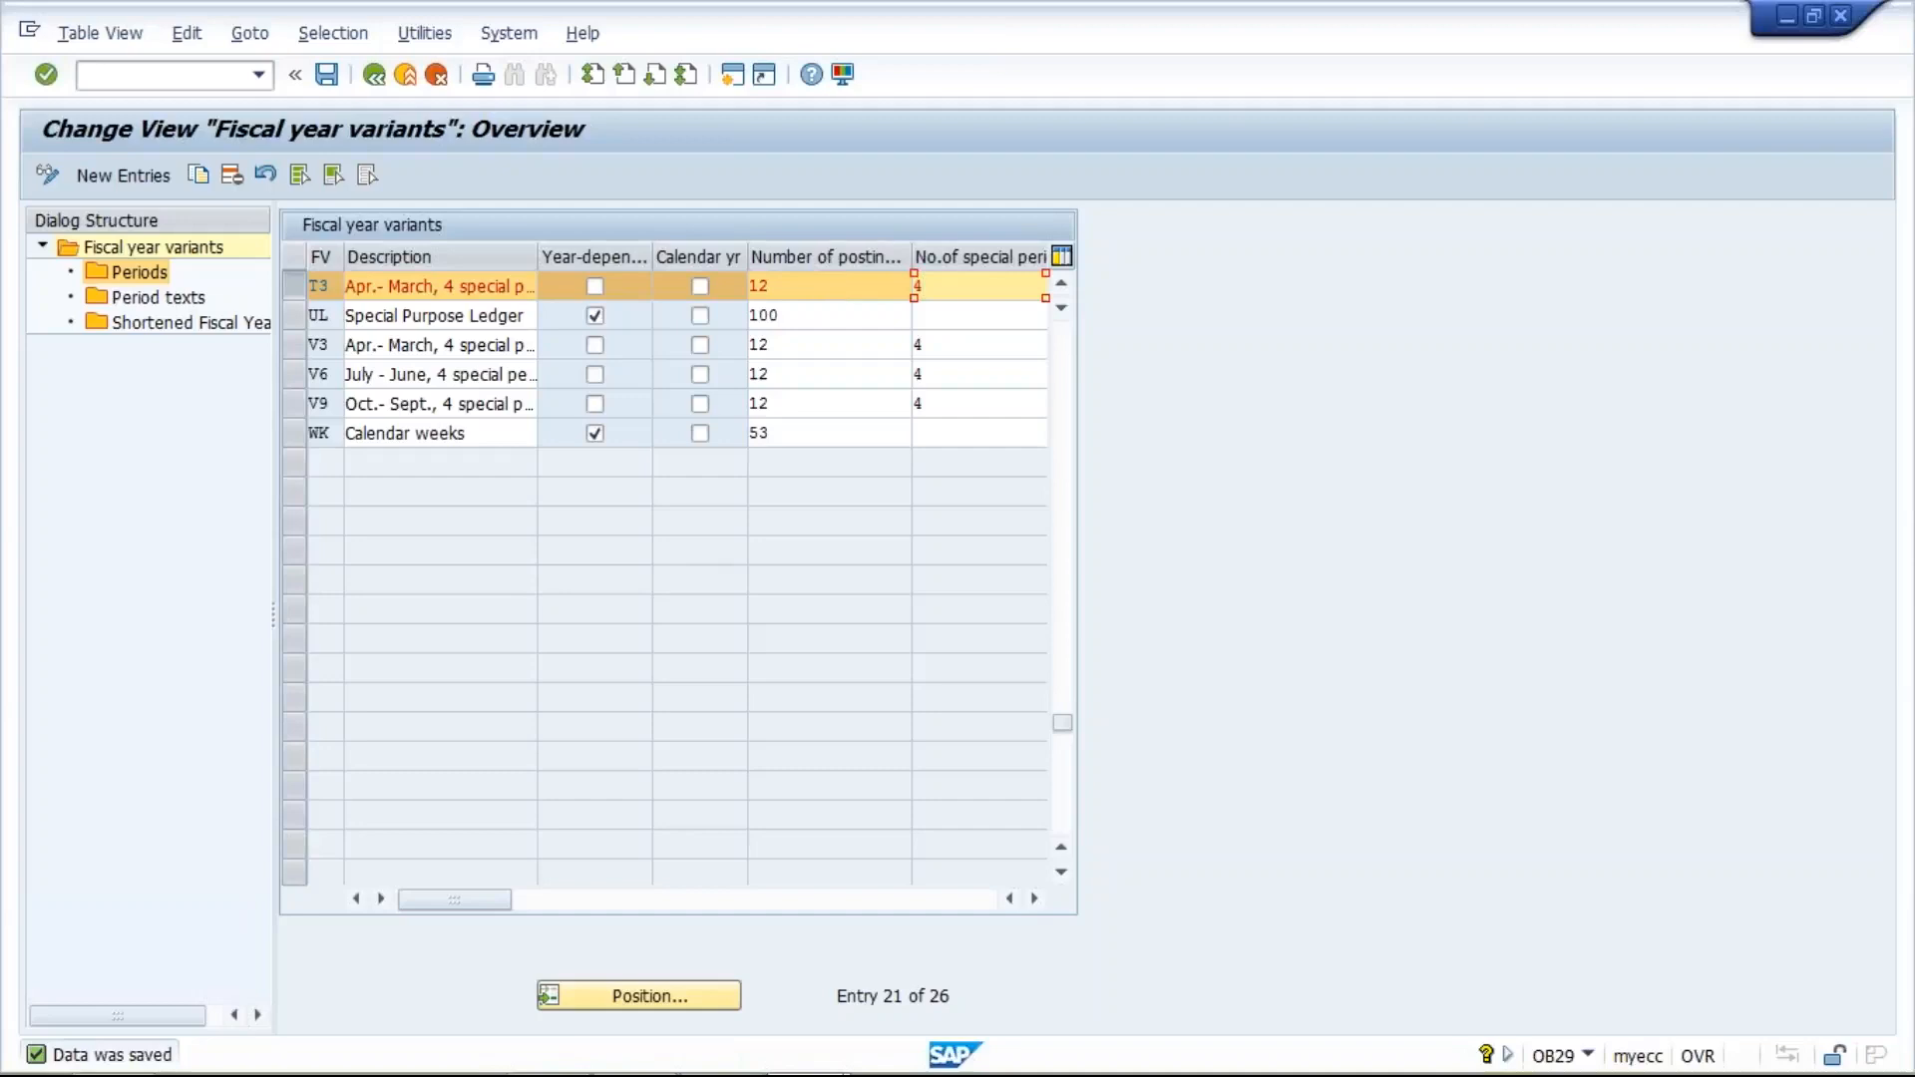
pyautogui.click(806, 293)
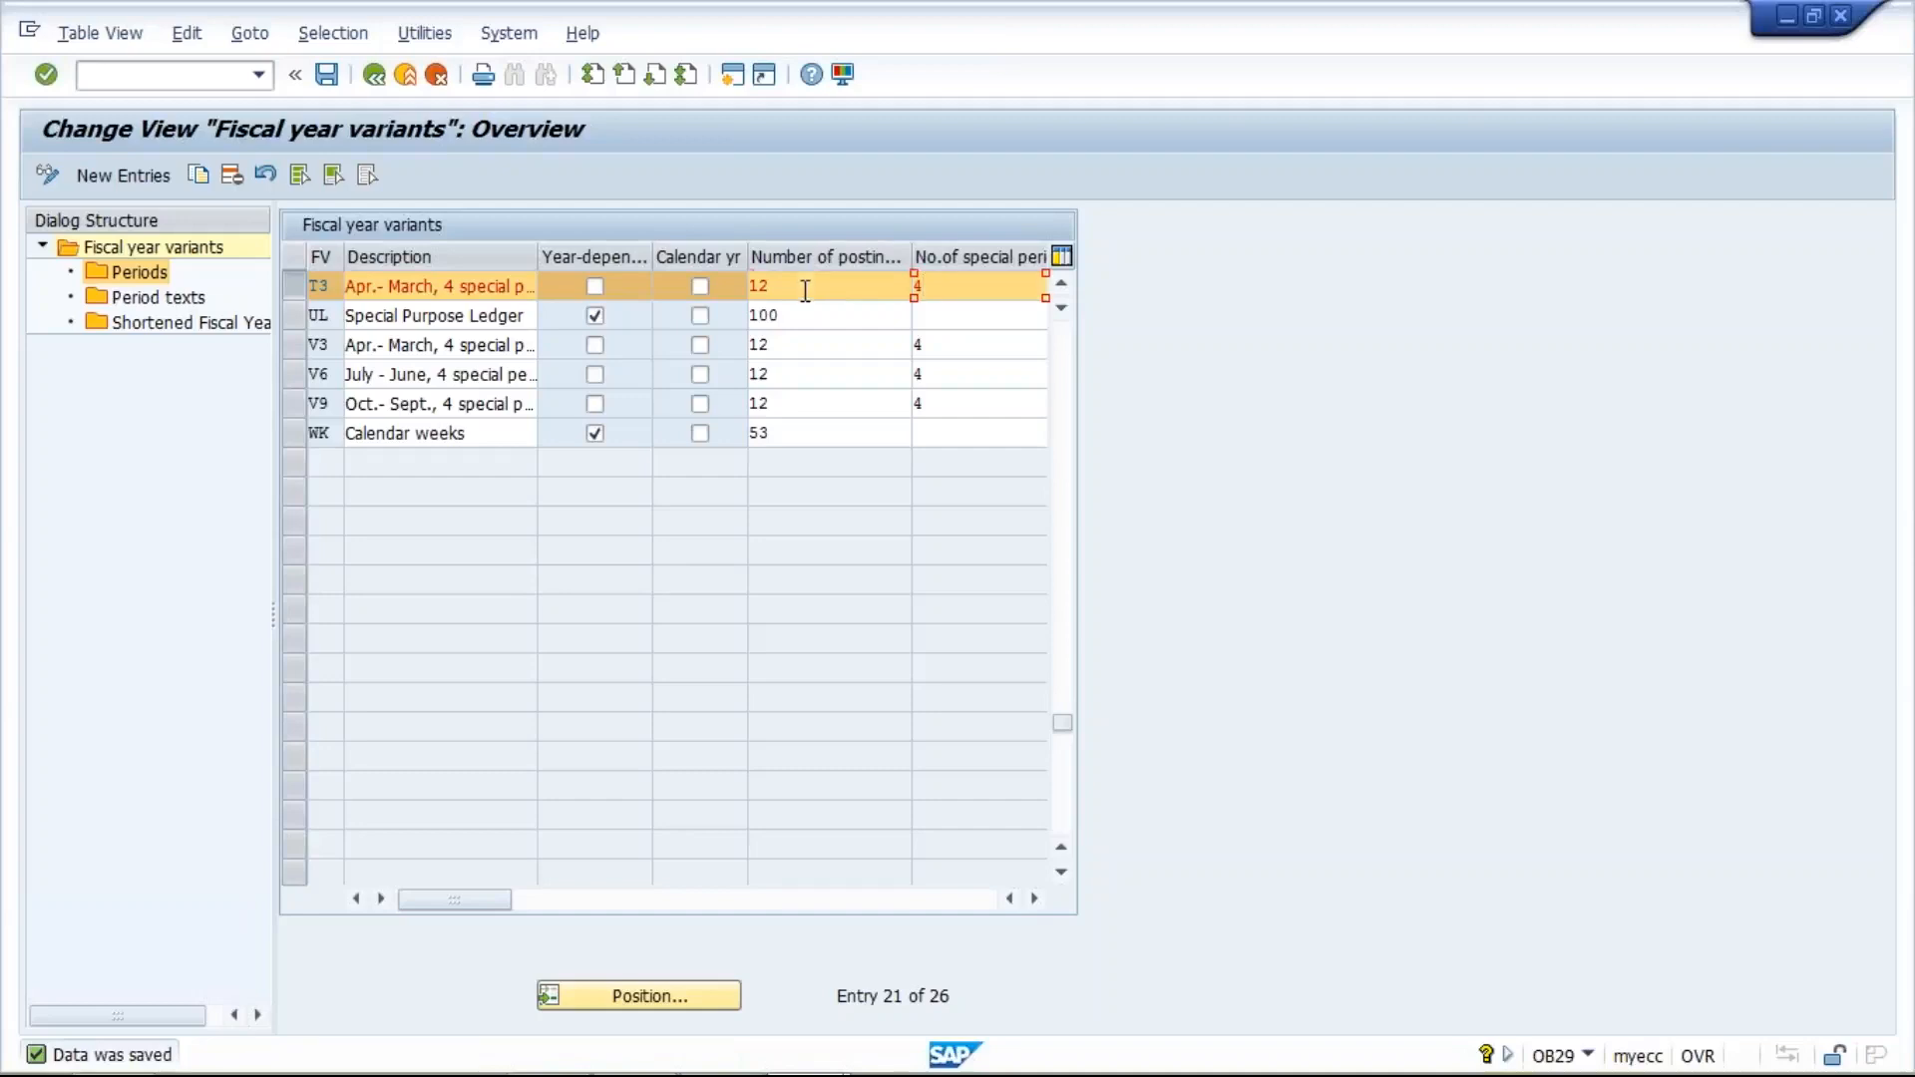
pyautogui.click(290, 288)
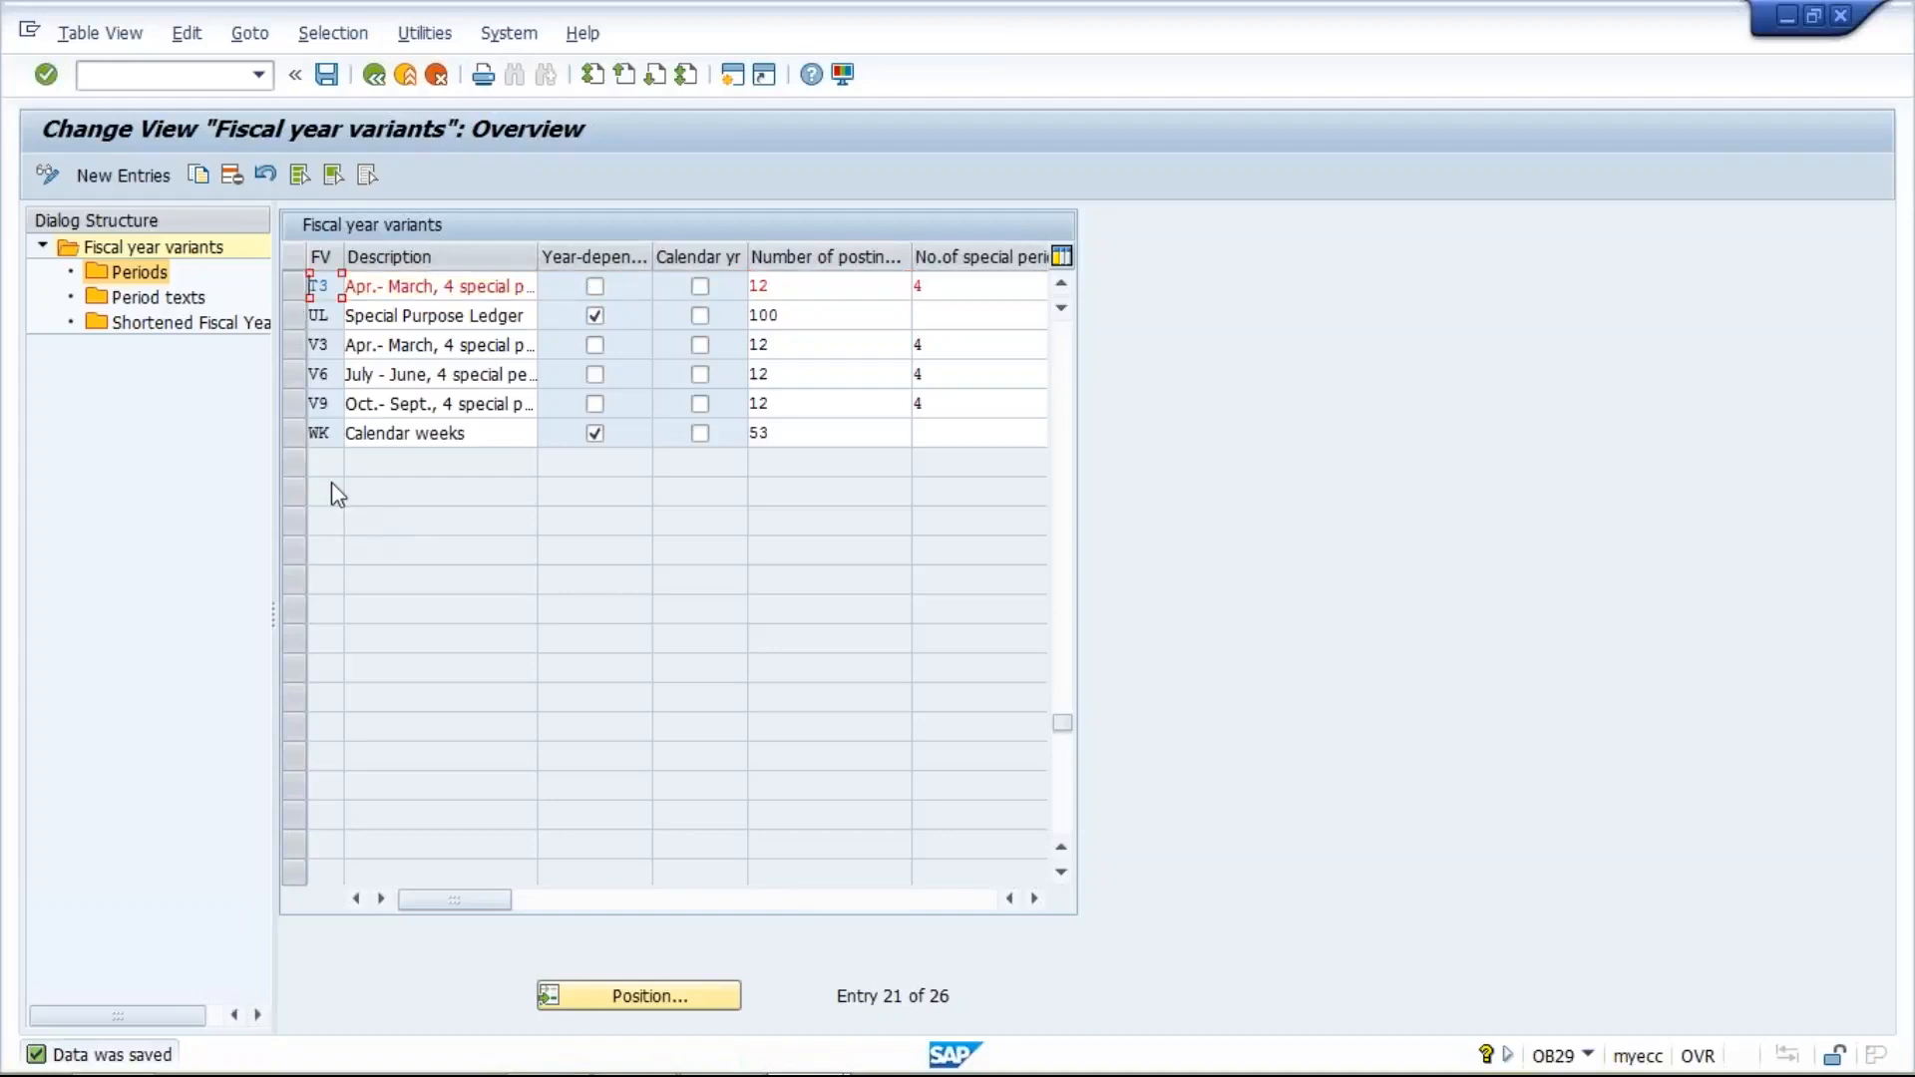
pyautogui.click(294, 286)
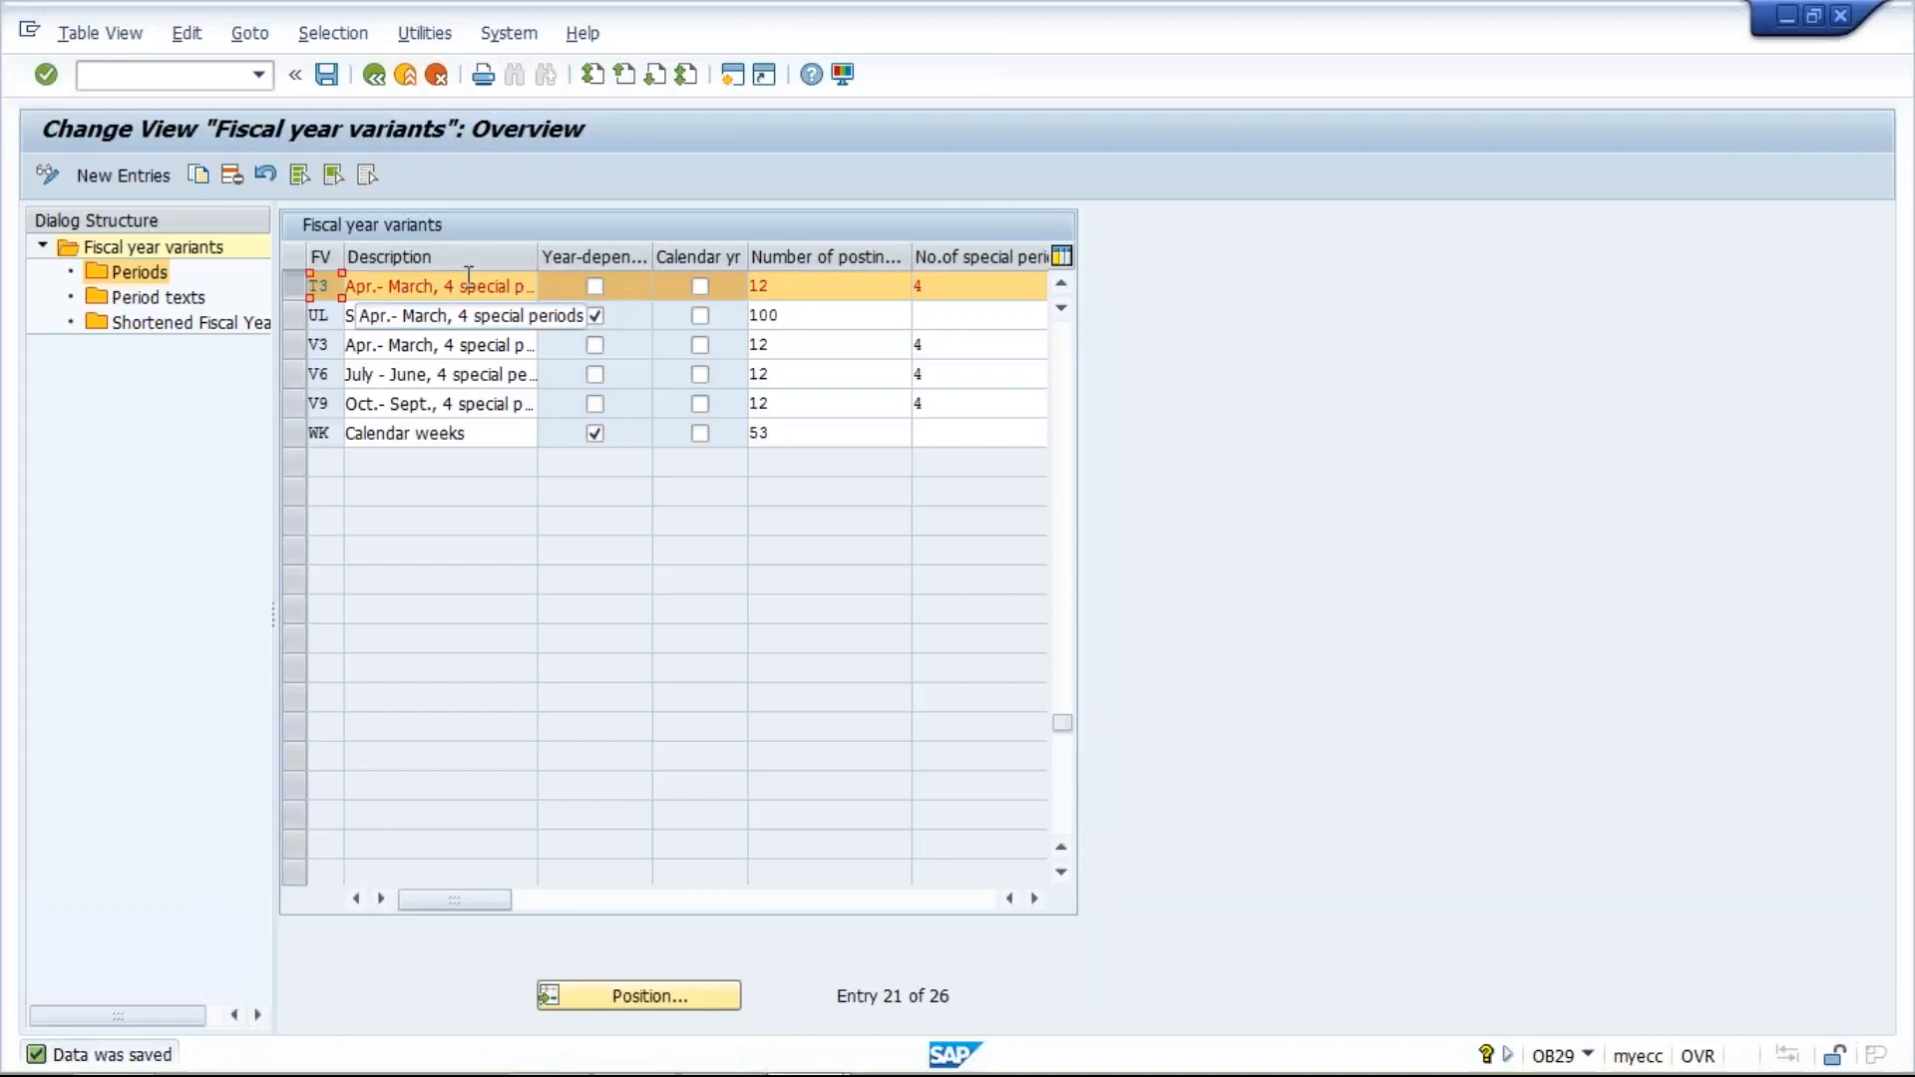
pyautogui.click(147, 277)
pyautogui.doubleClick(148, 275)
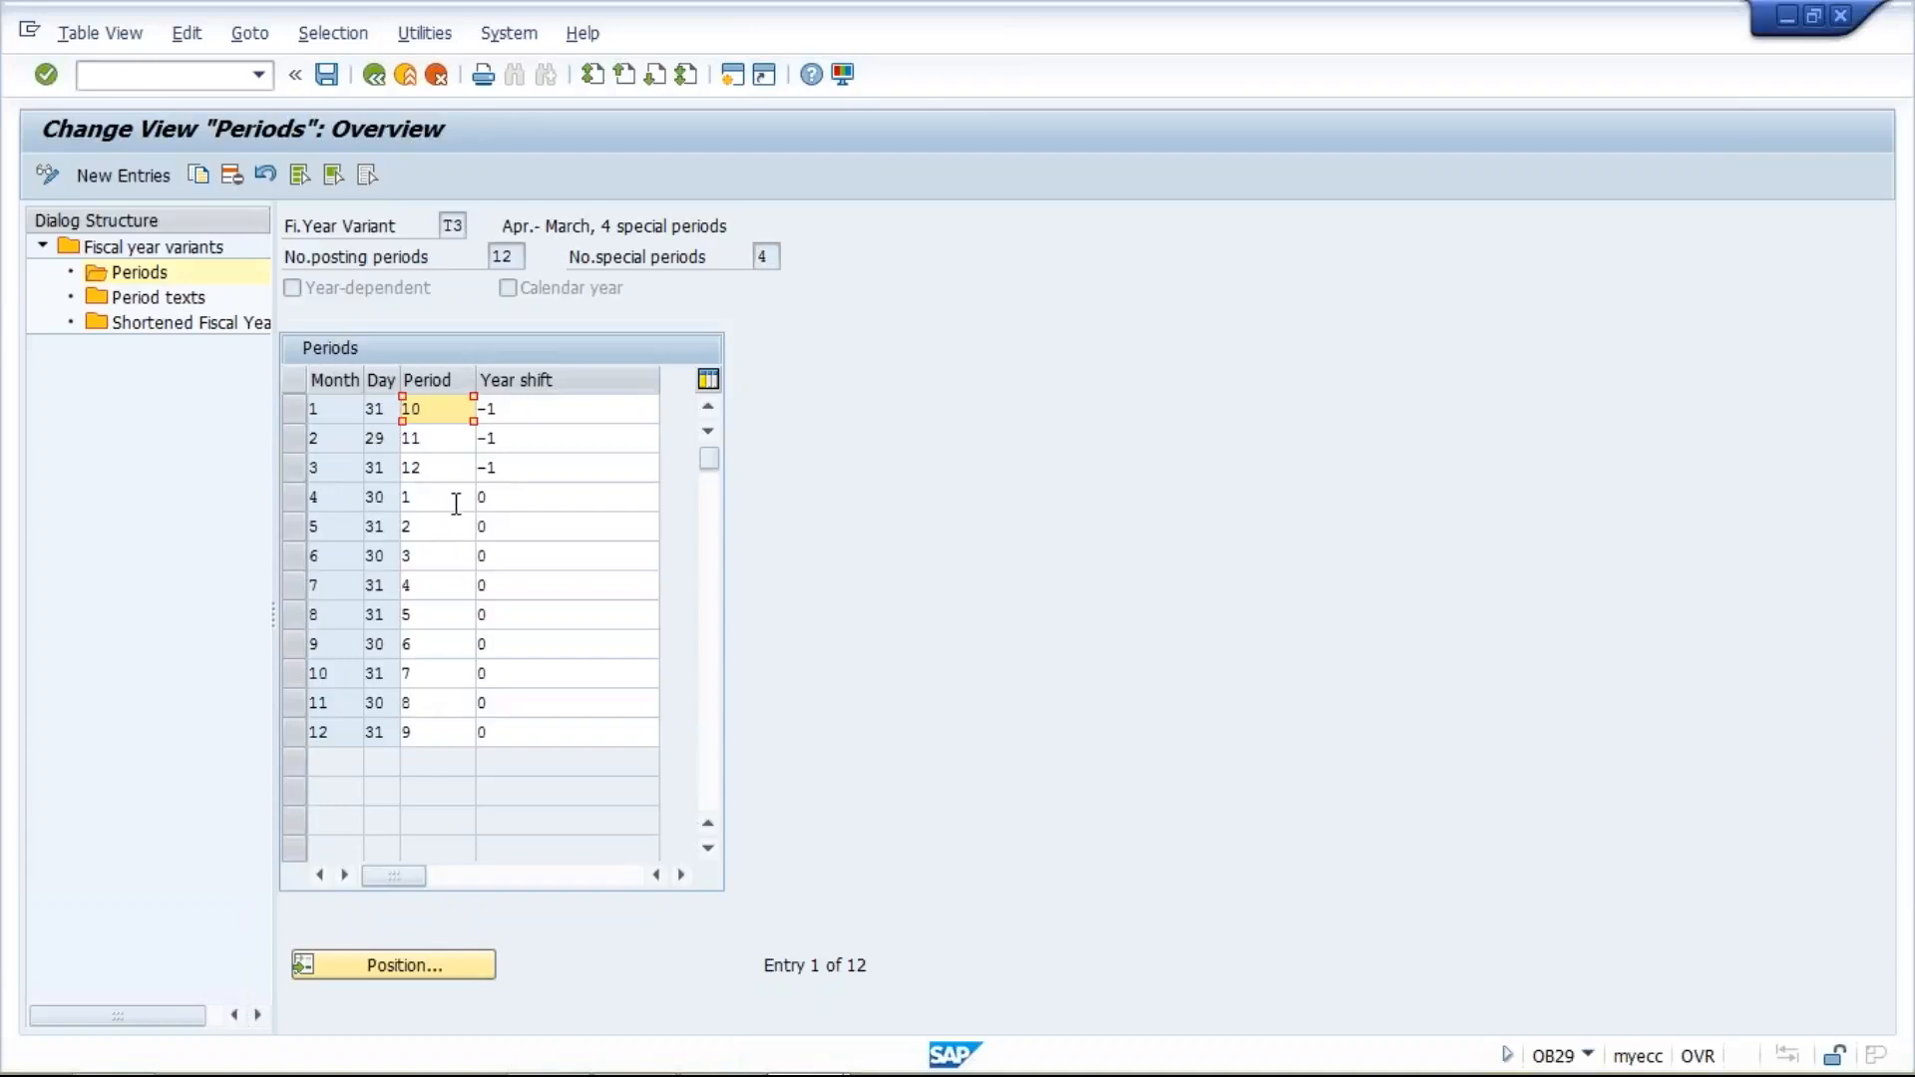
# - Examine which posting periods are assigned to months 4, 5, 12 and 1 in variant T3
pyautogui.click(288, 497)
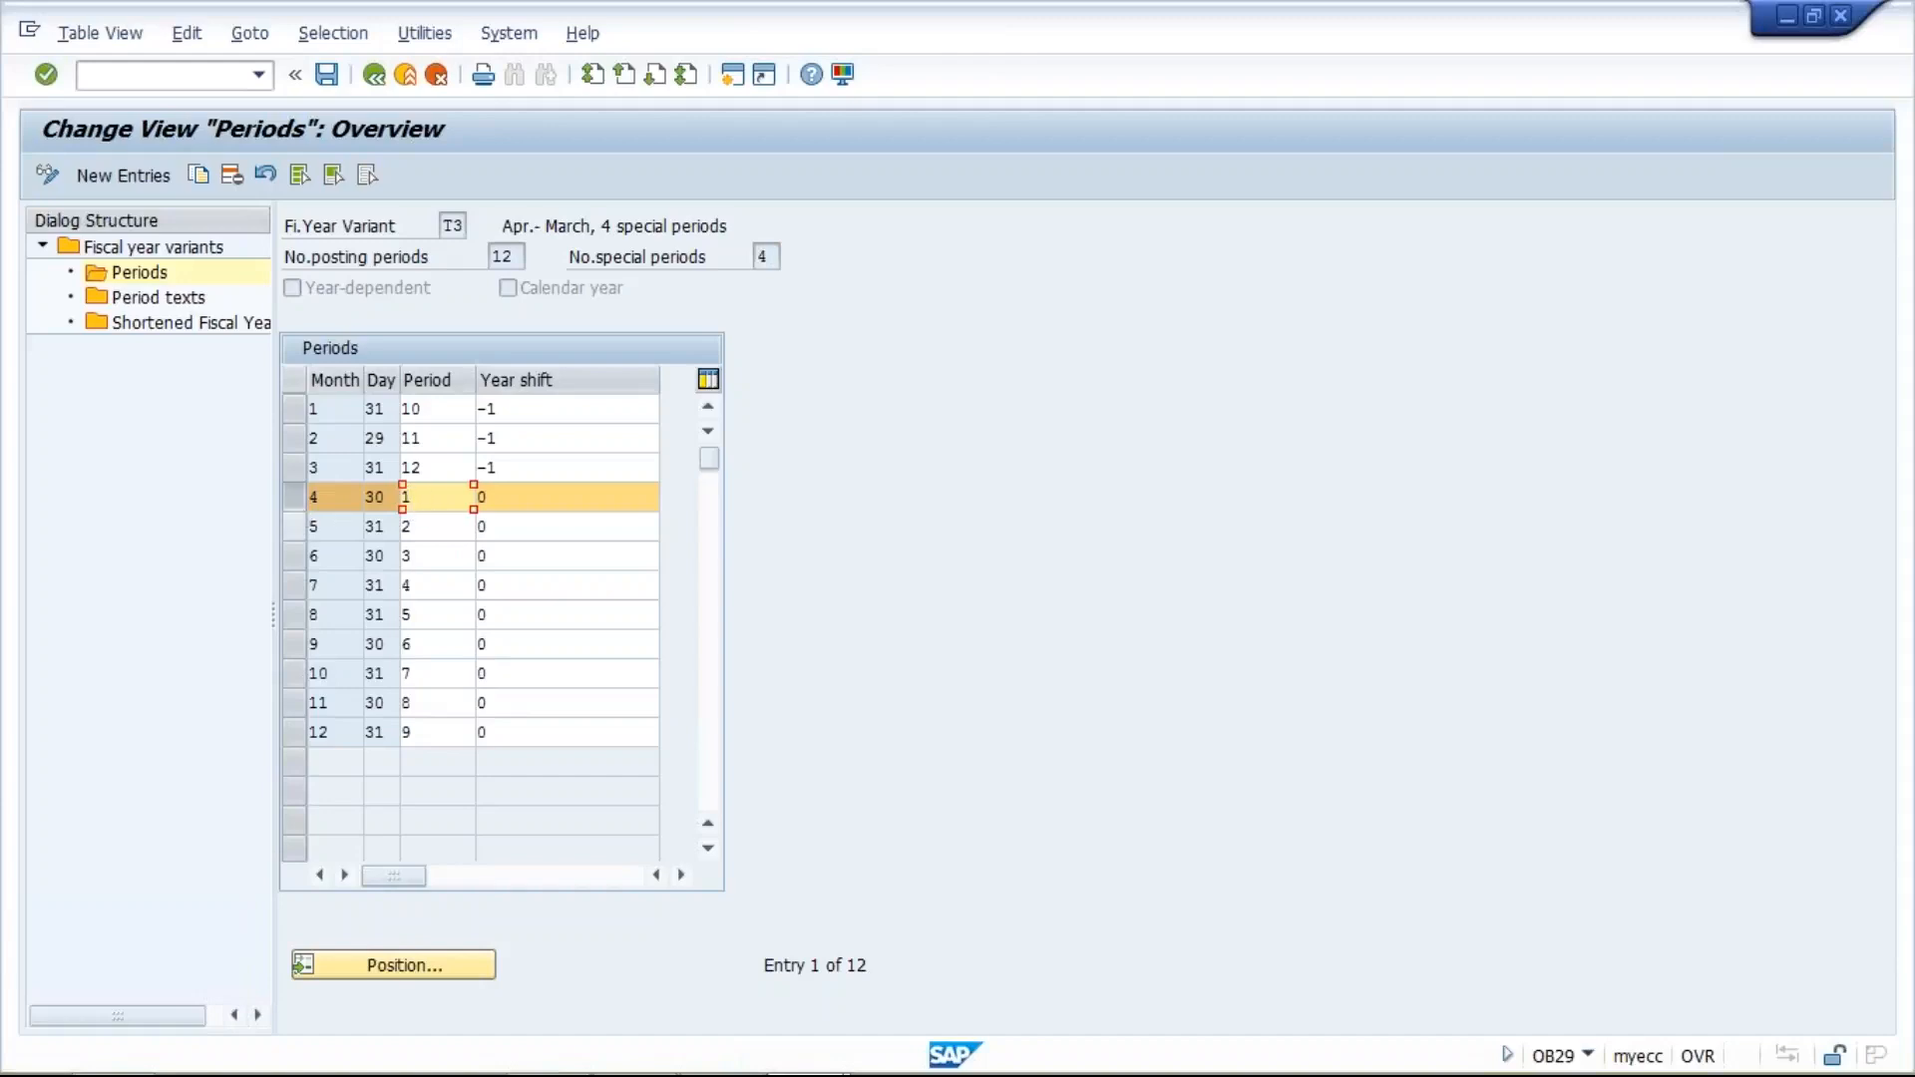
pyautogui.click(443, 526)
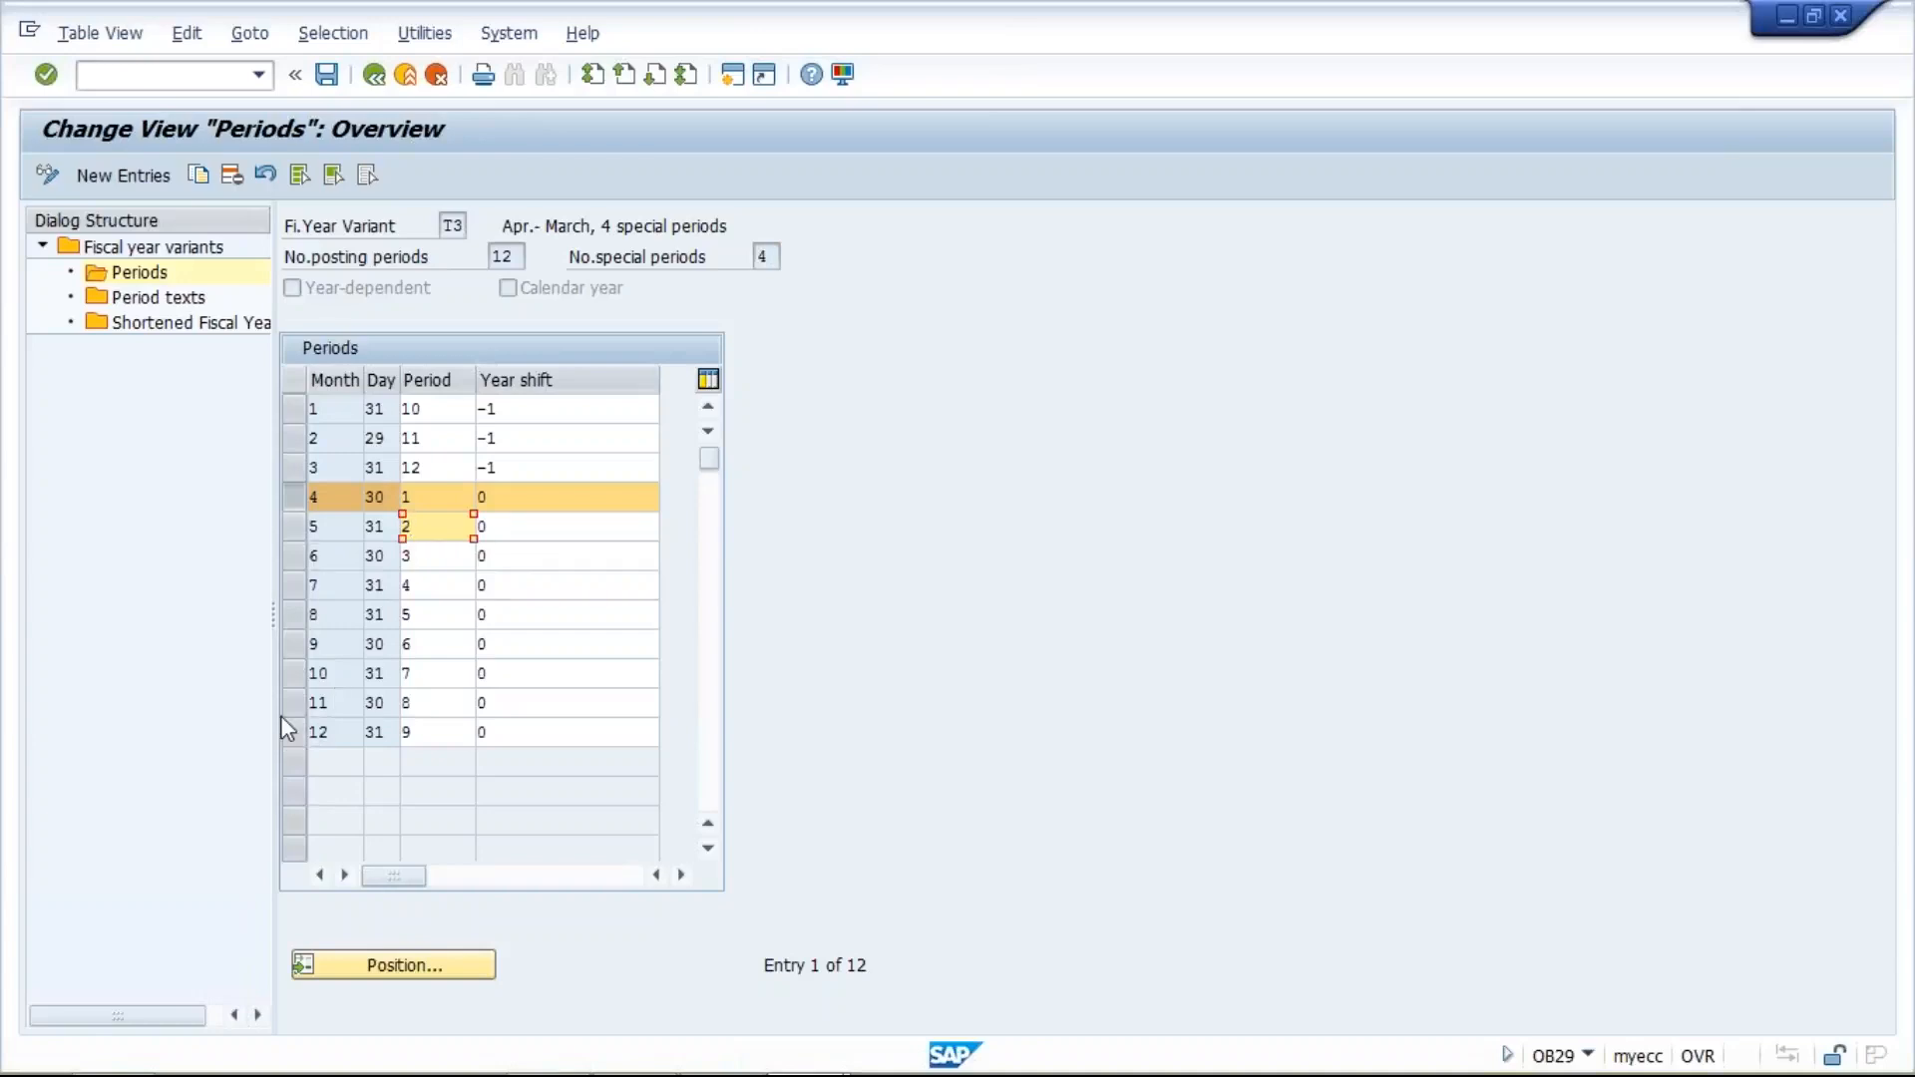
pyautogui.click(424, 733)
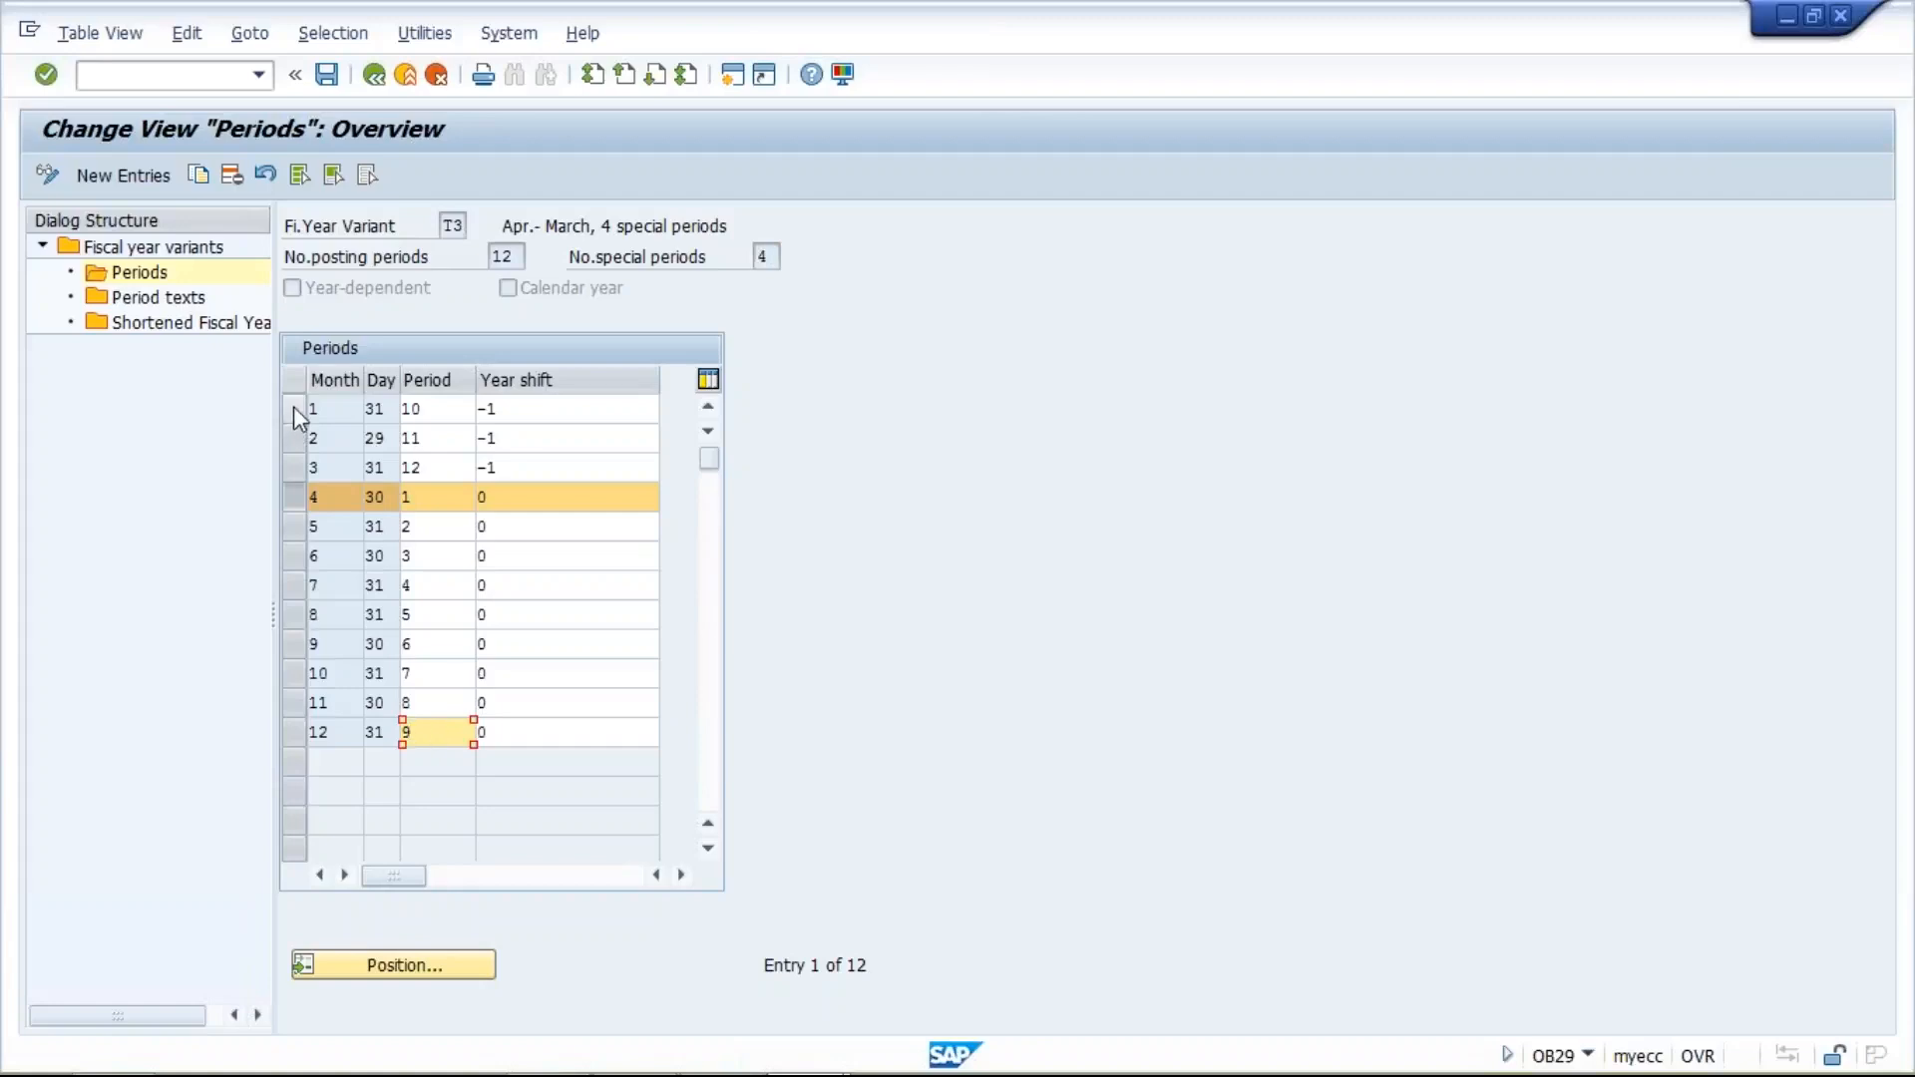
pyautogui.click(445, 409)
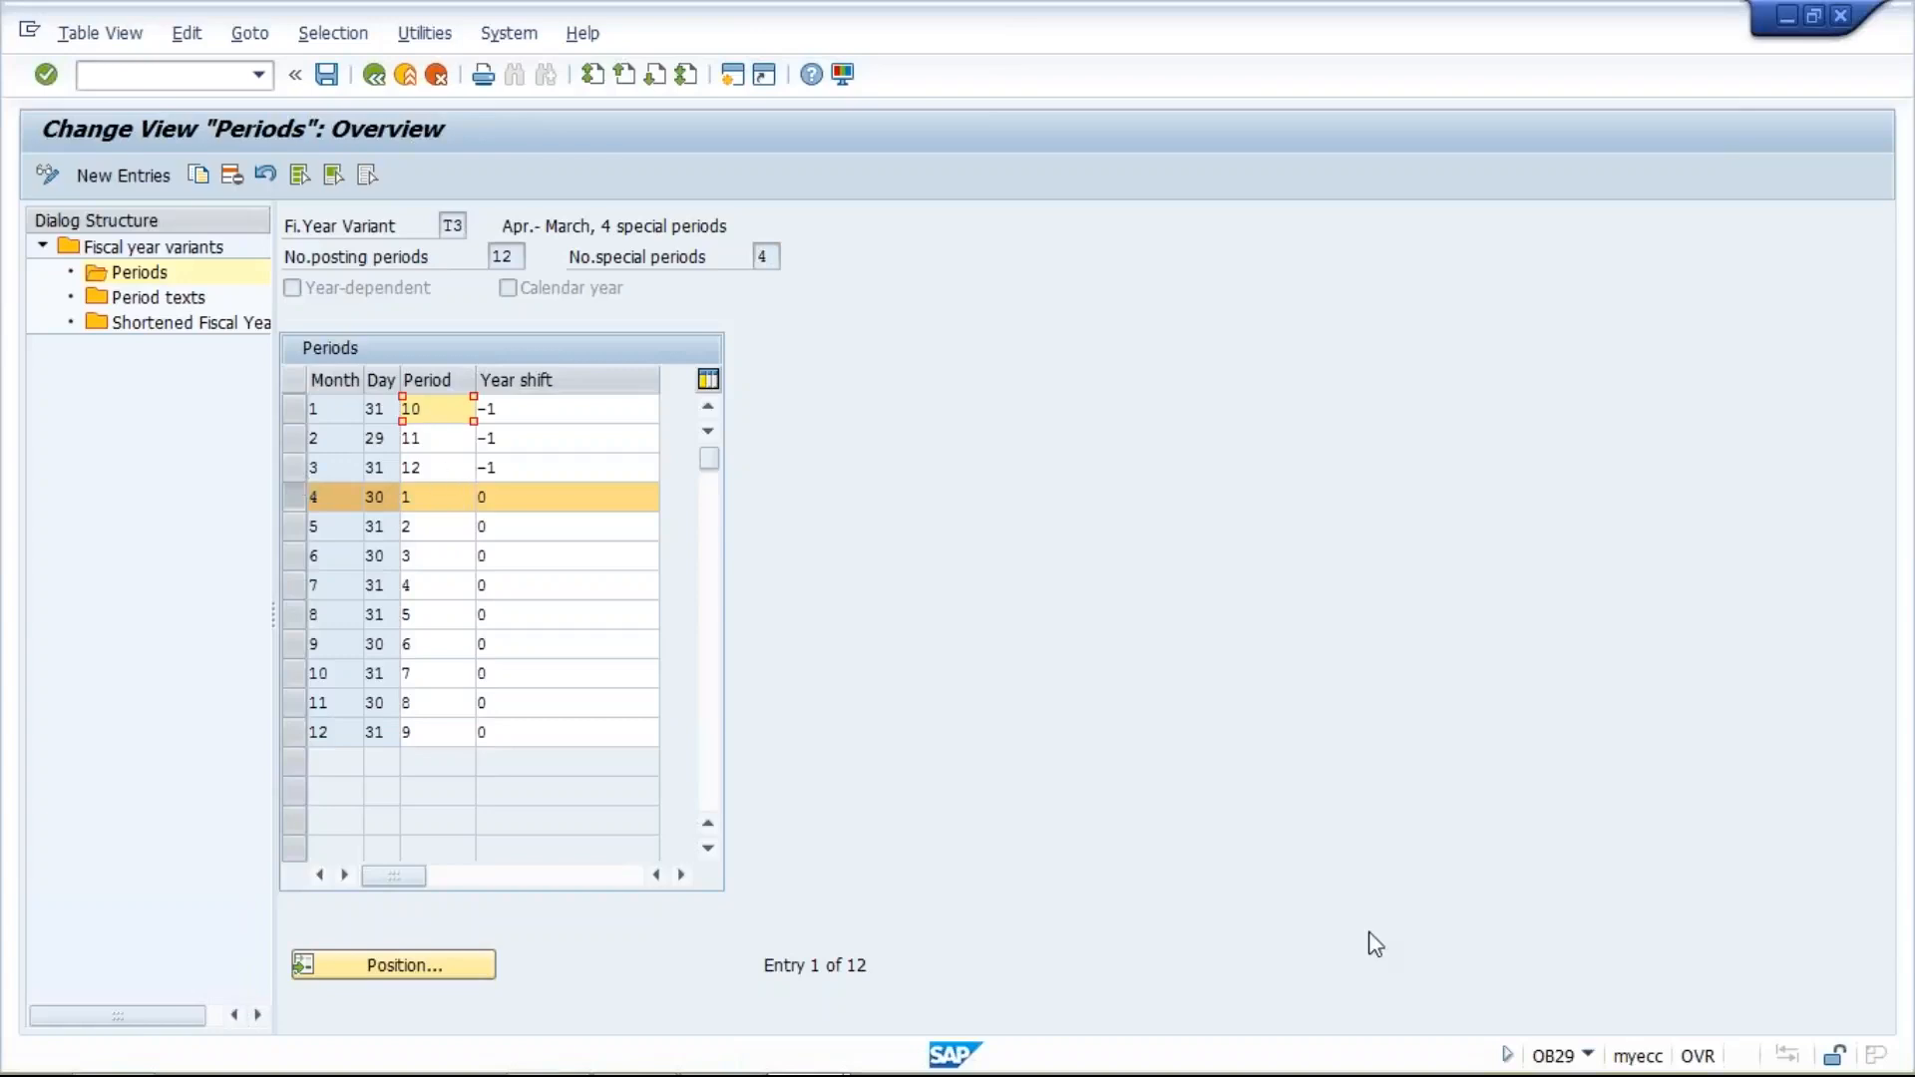
pyautogui.click(1613, 930)
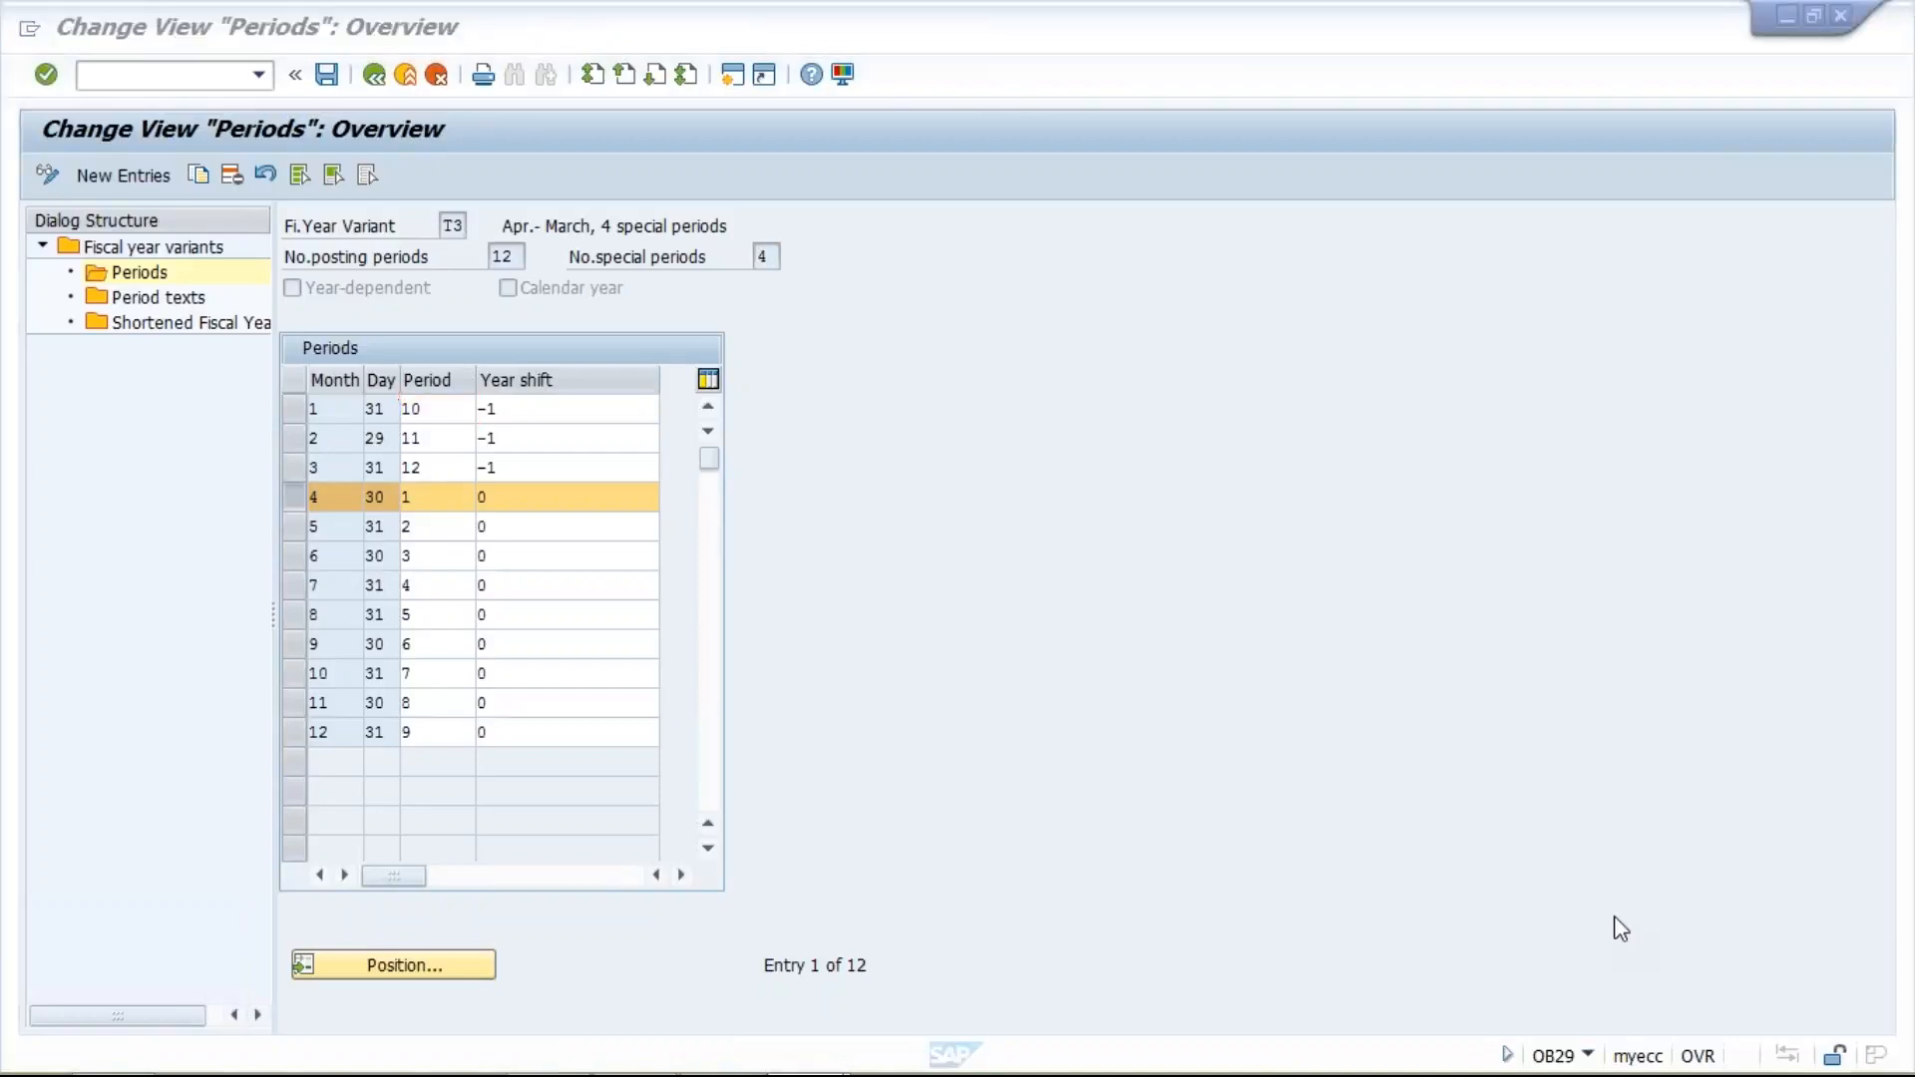
pyautogui.click(1058, 805)
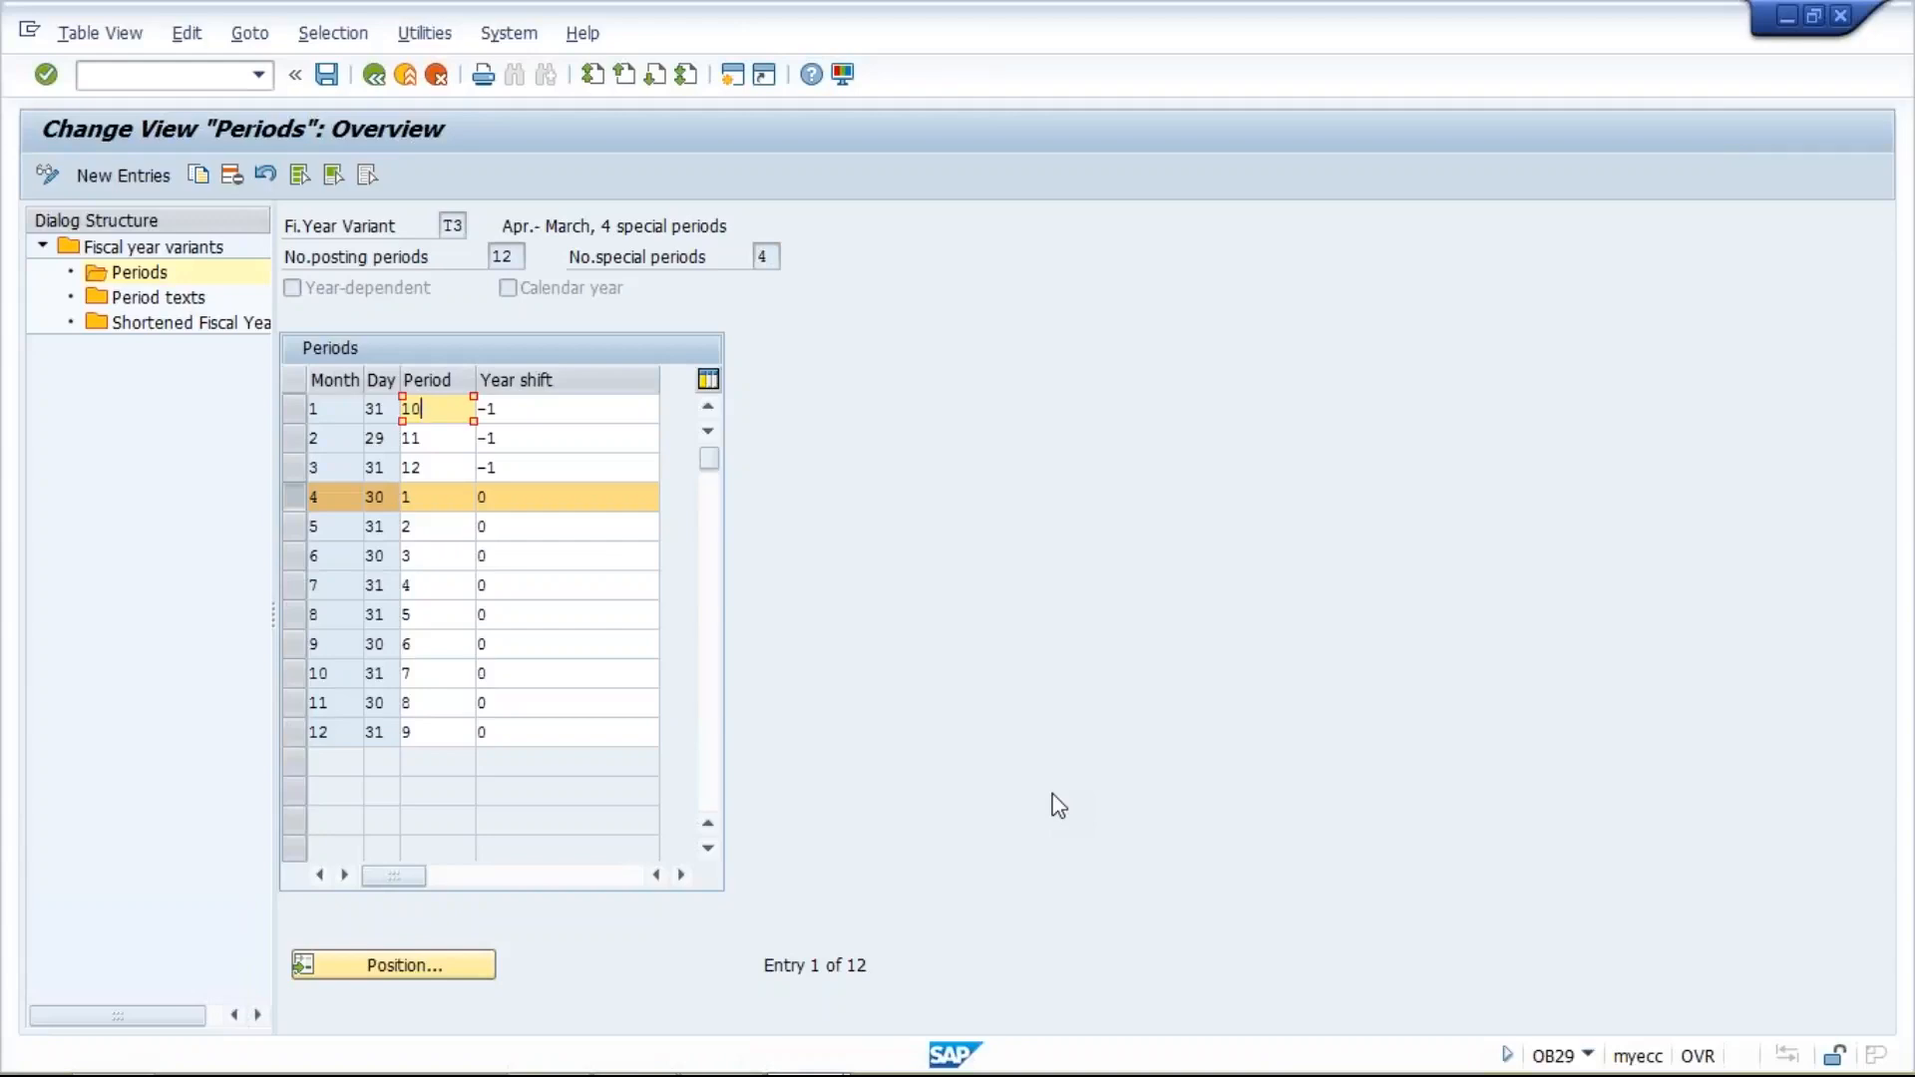
pyautogui.click(434, 504)
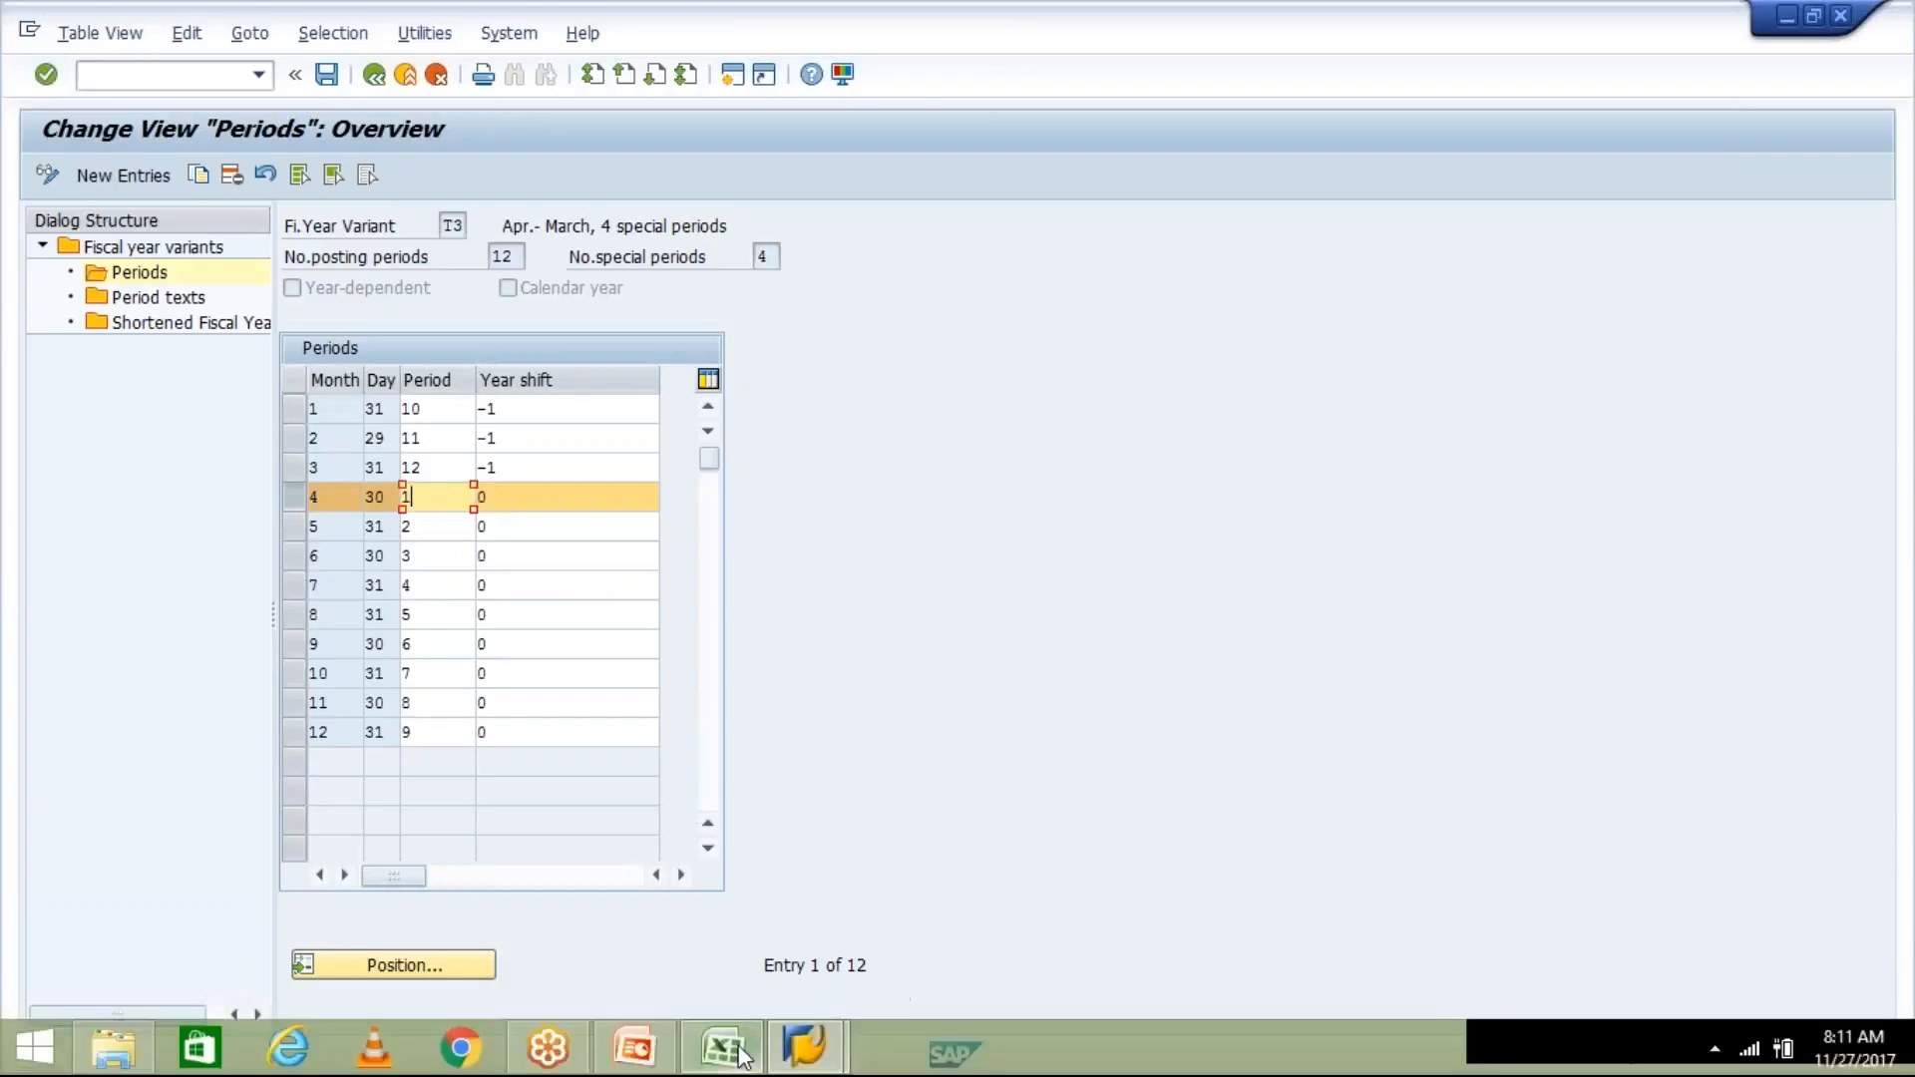
# - Switch to the Class workbook in Excel and enter 2017-18 in cell K8 of Sheet1
pyautogui.click(741, 1055)
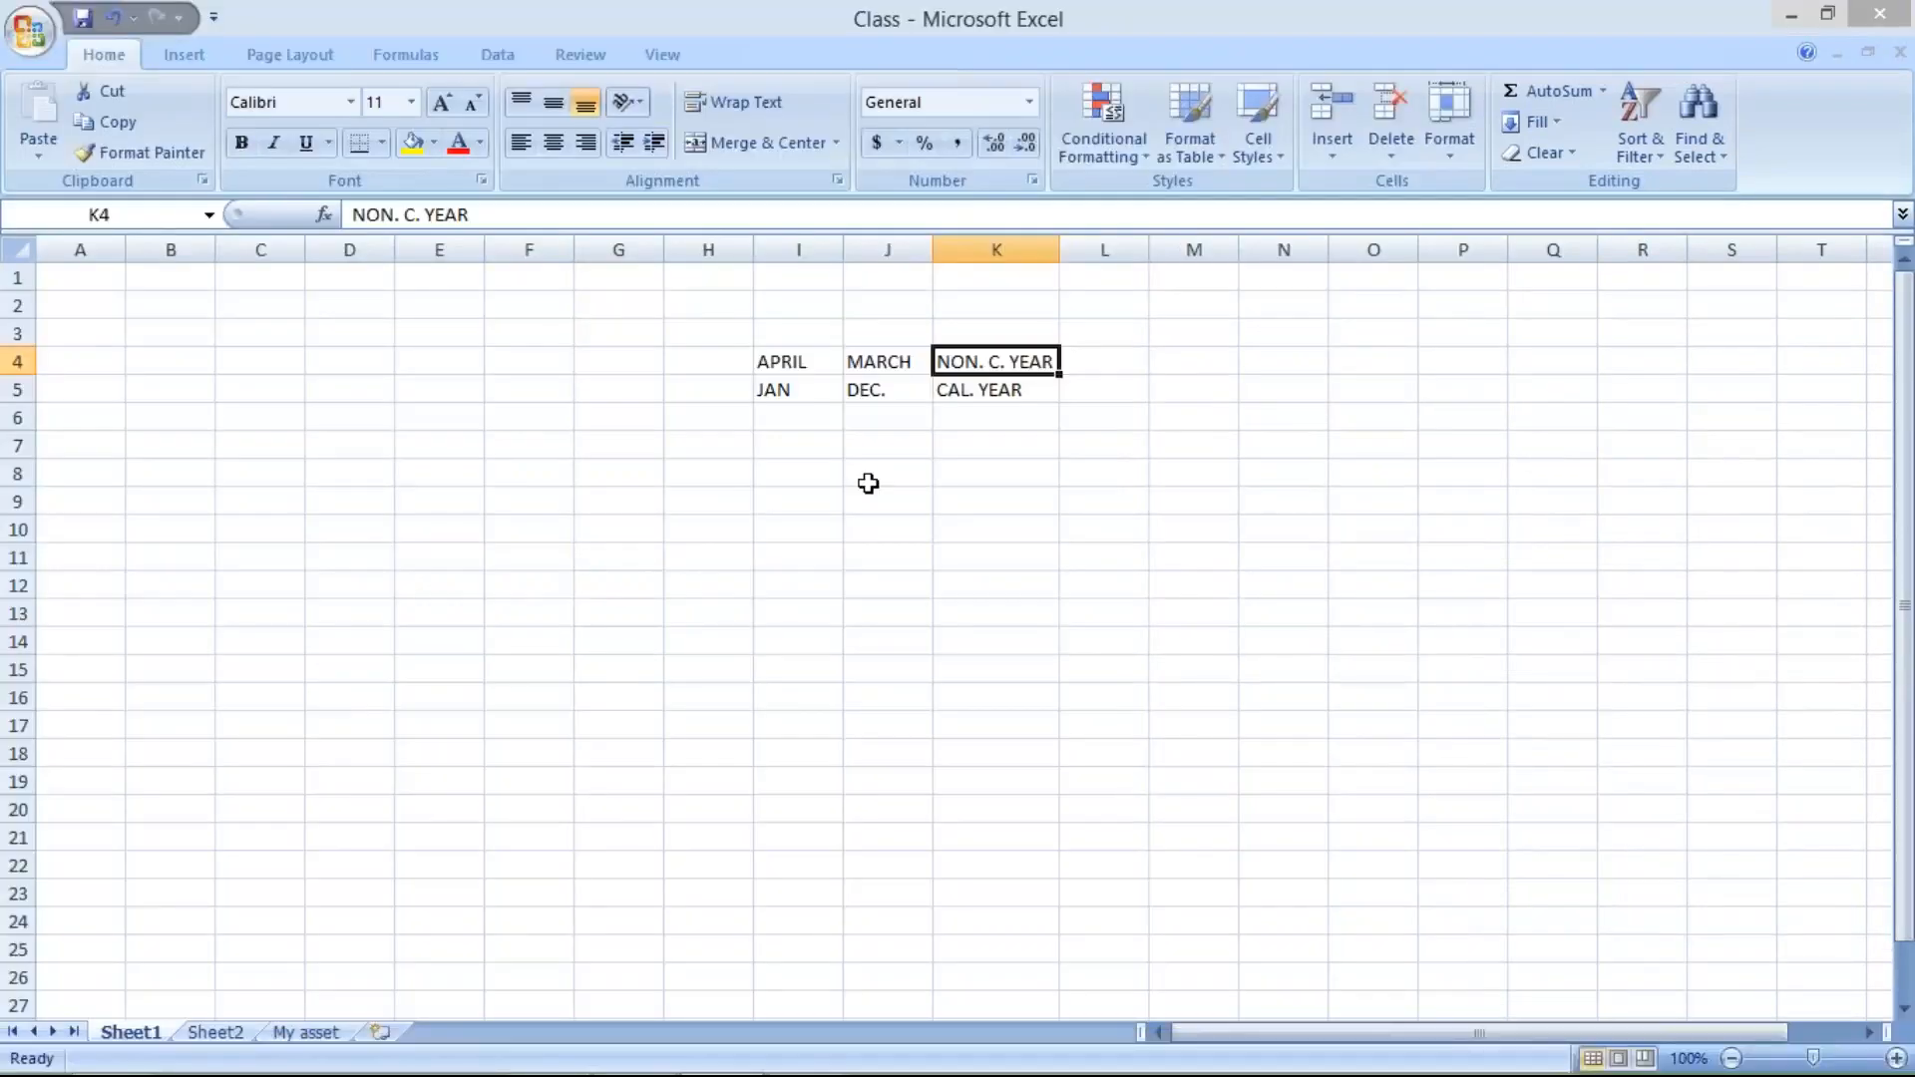
pyautogui.click(975, 477)
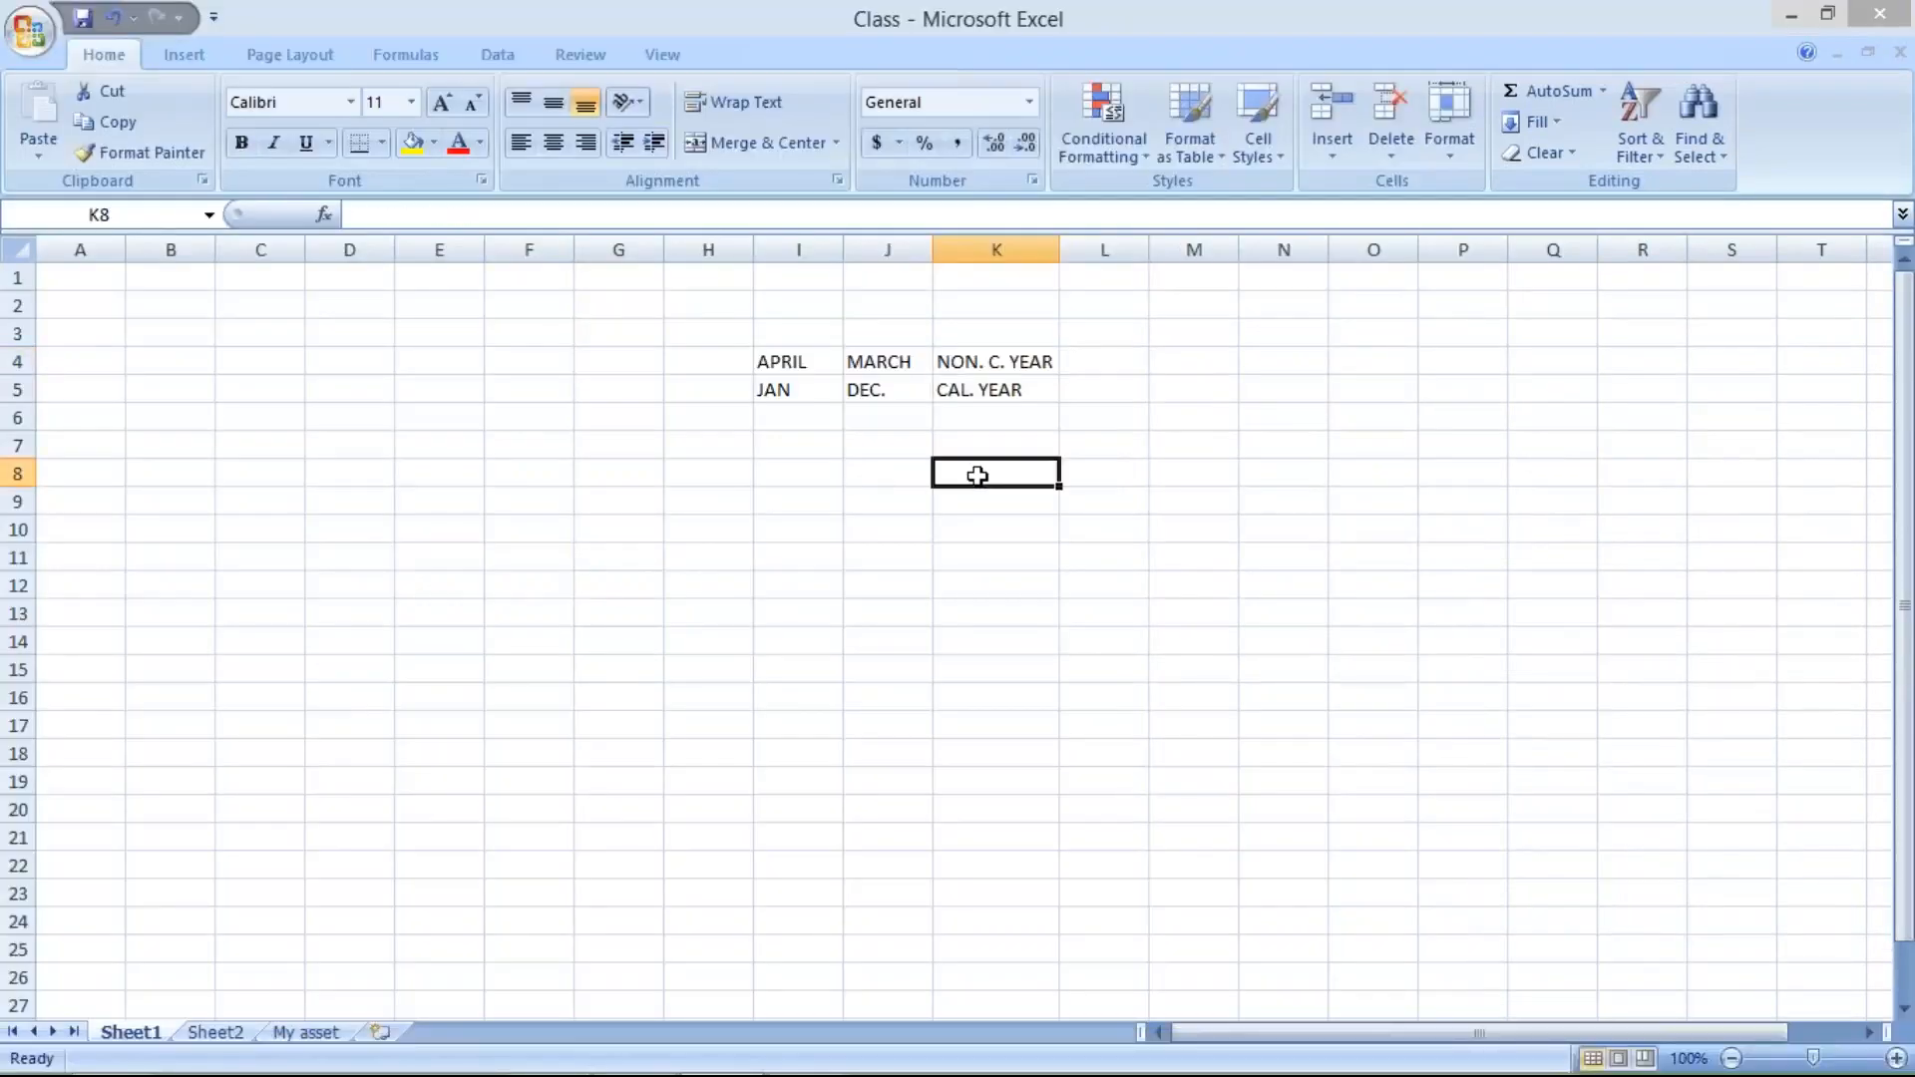
pyautogui.write('201')
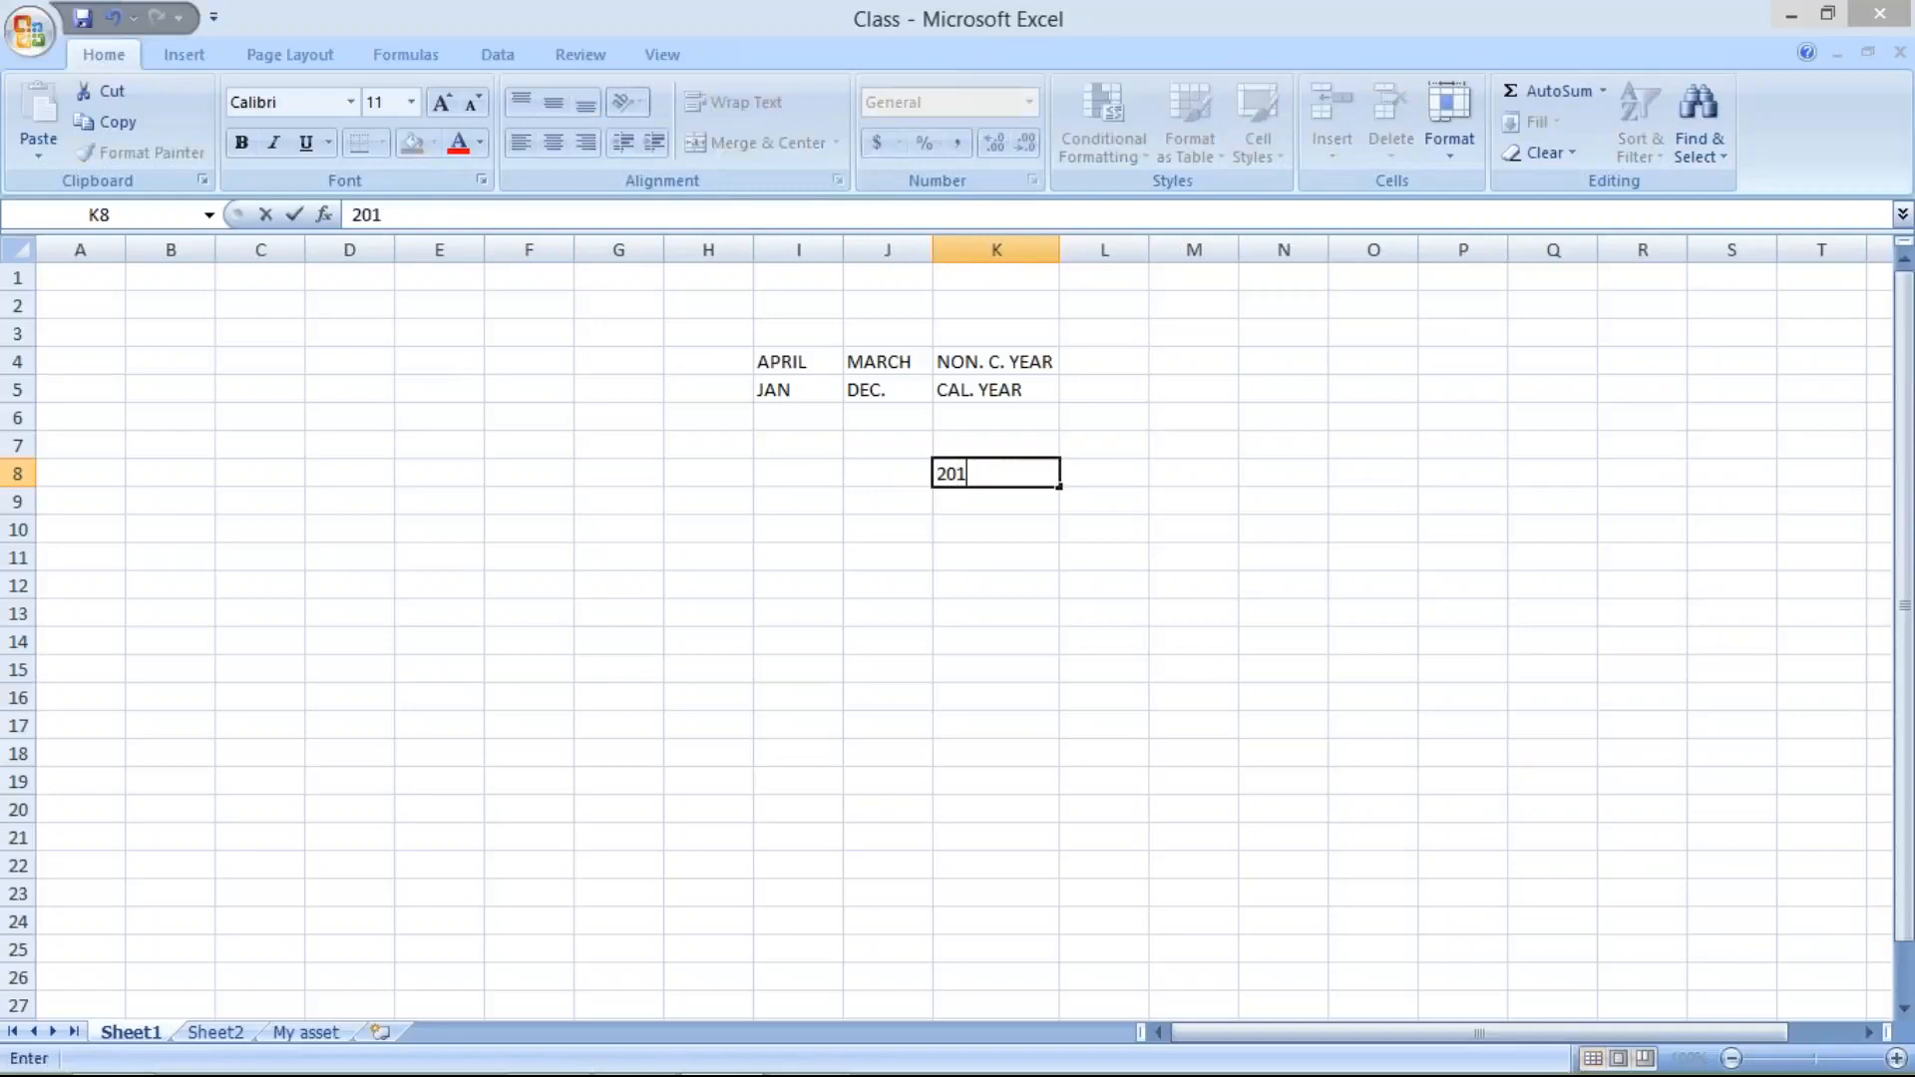
pyautogui.write('7-18')
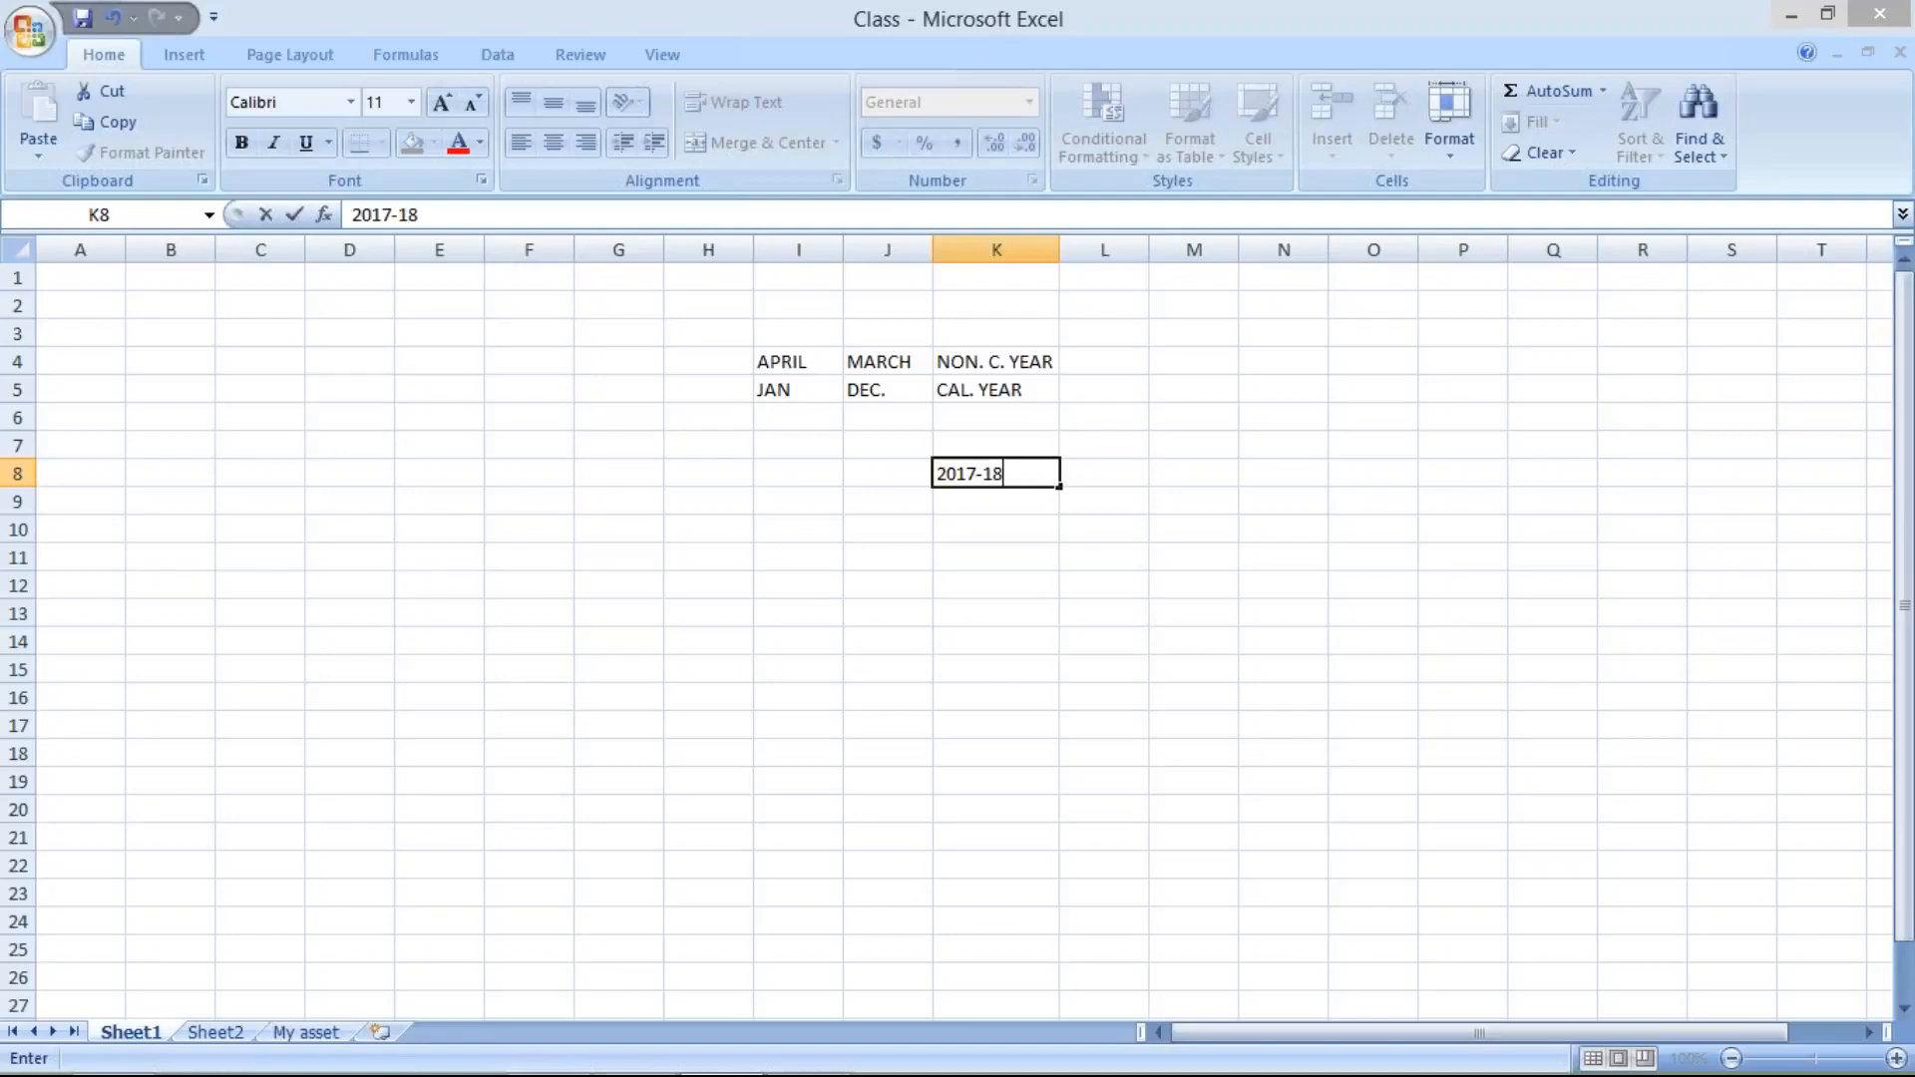
pyautogui.press('Return')
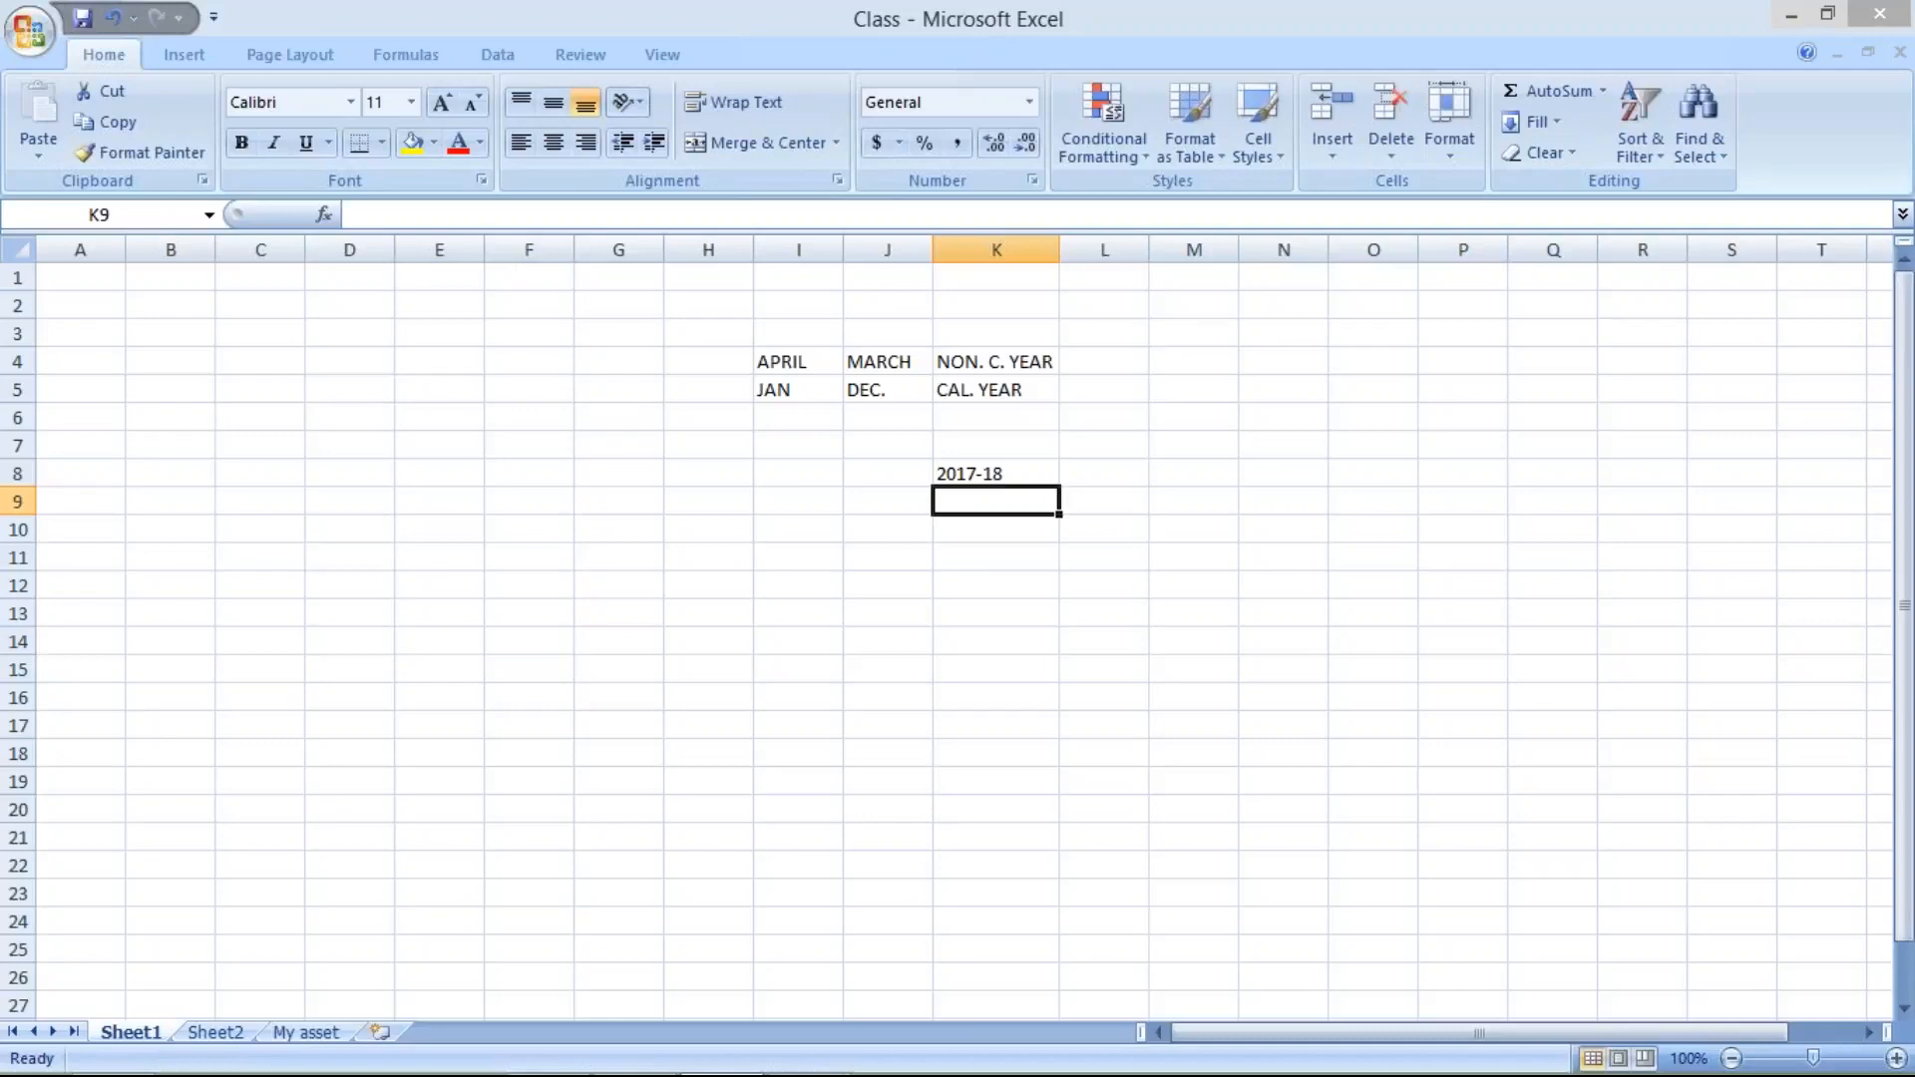
# - Review the APRIL and MARCH cells of the non-calendar year together with the 2017-18 entry
pyautogui.click(803, 371)
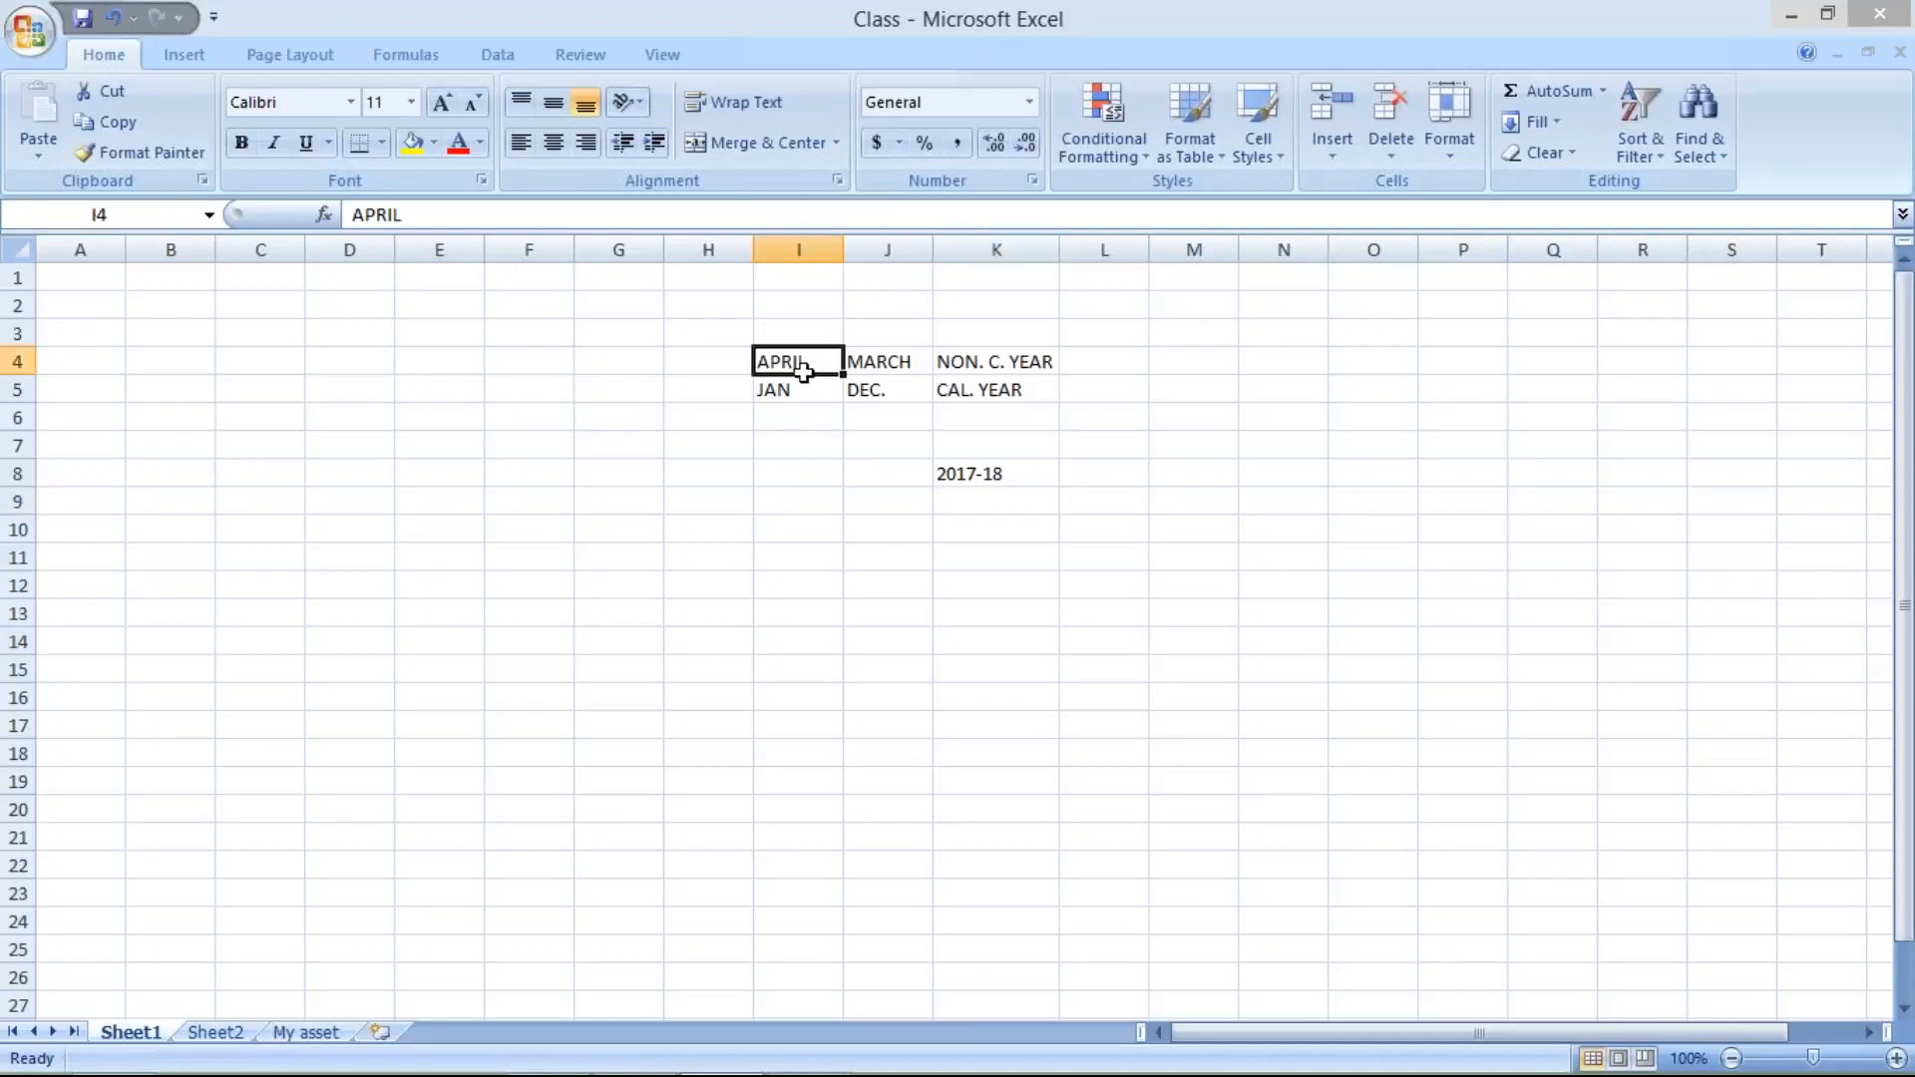
pyautogui.click(882, 365)
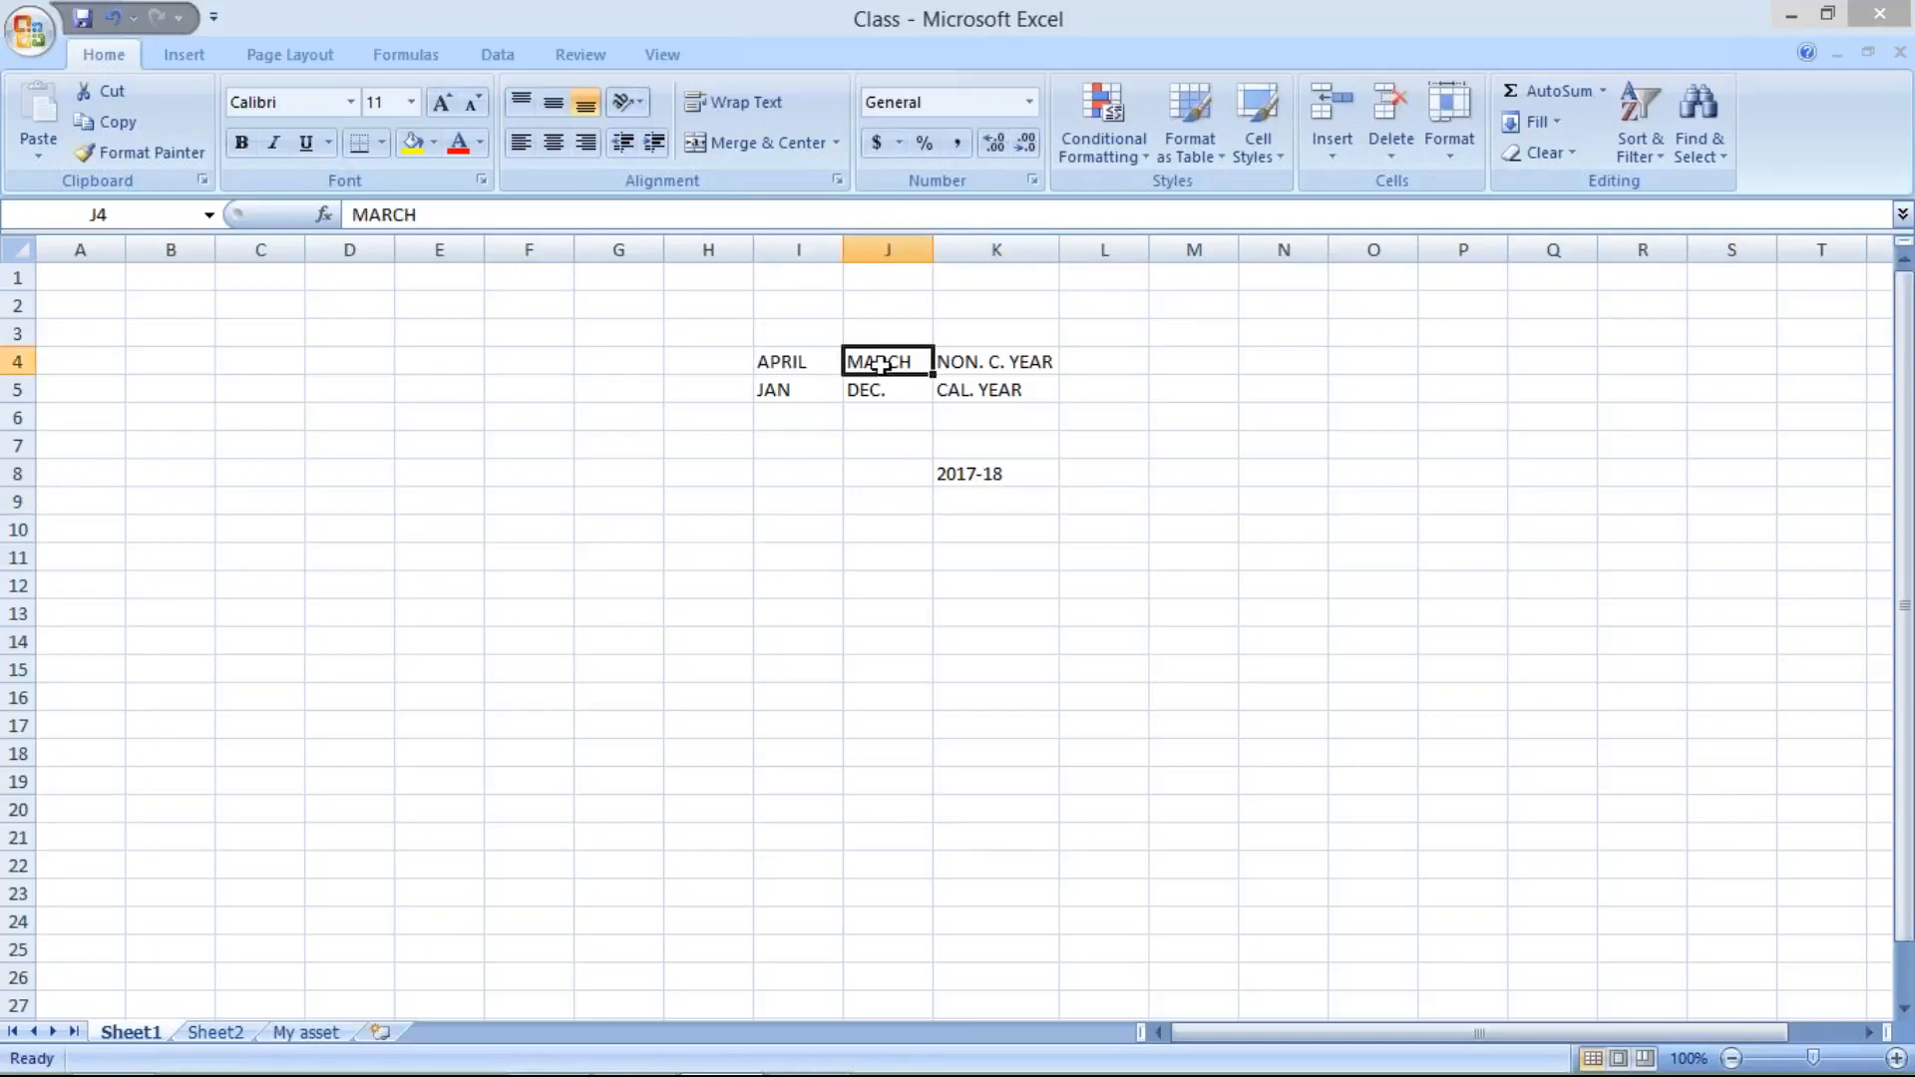
pyautogui.press('Left')
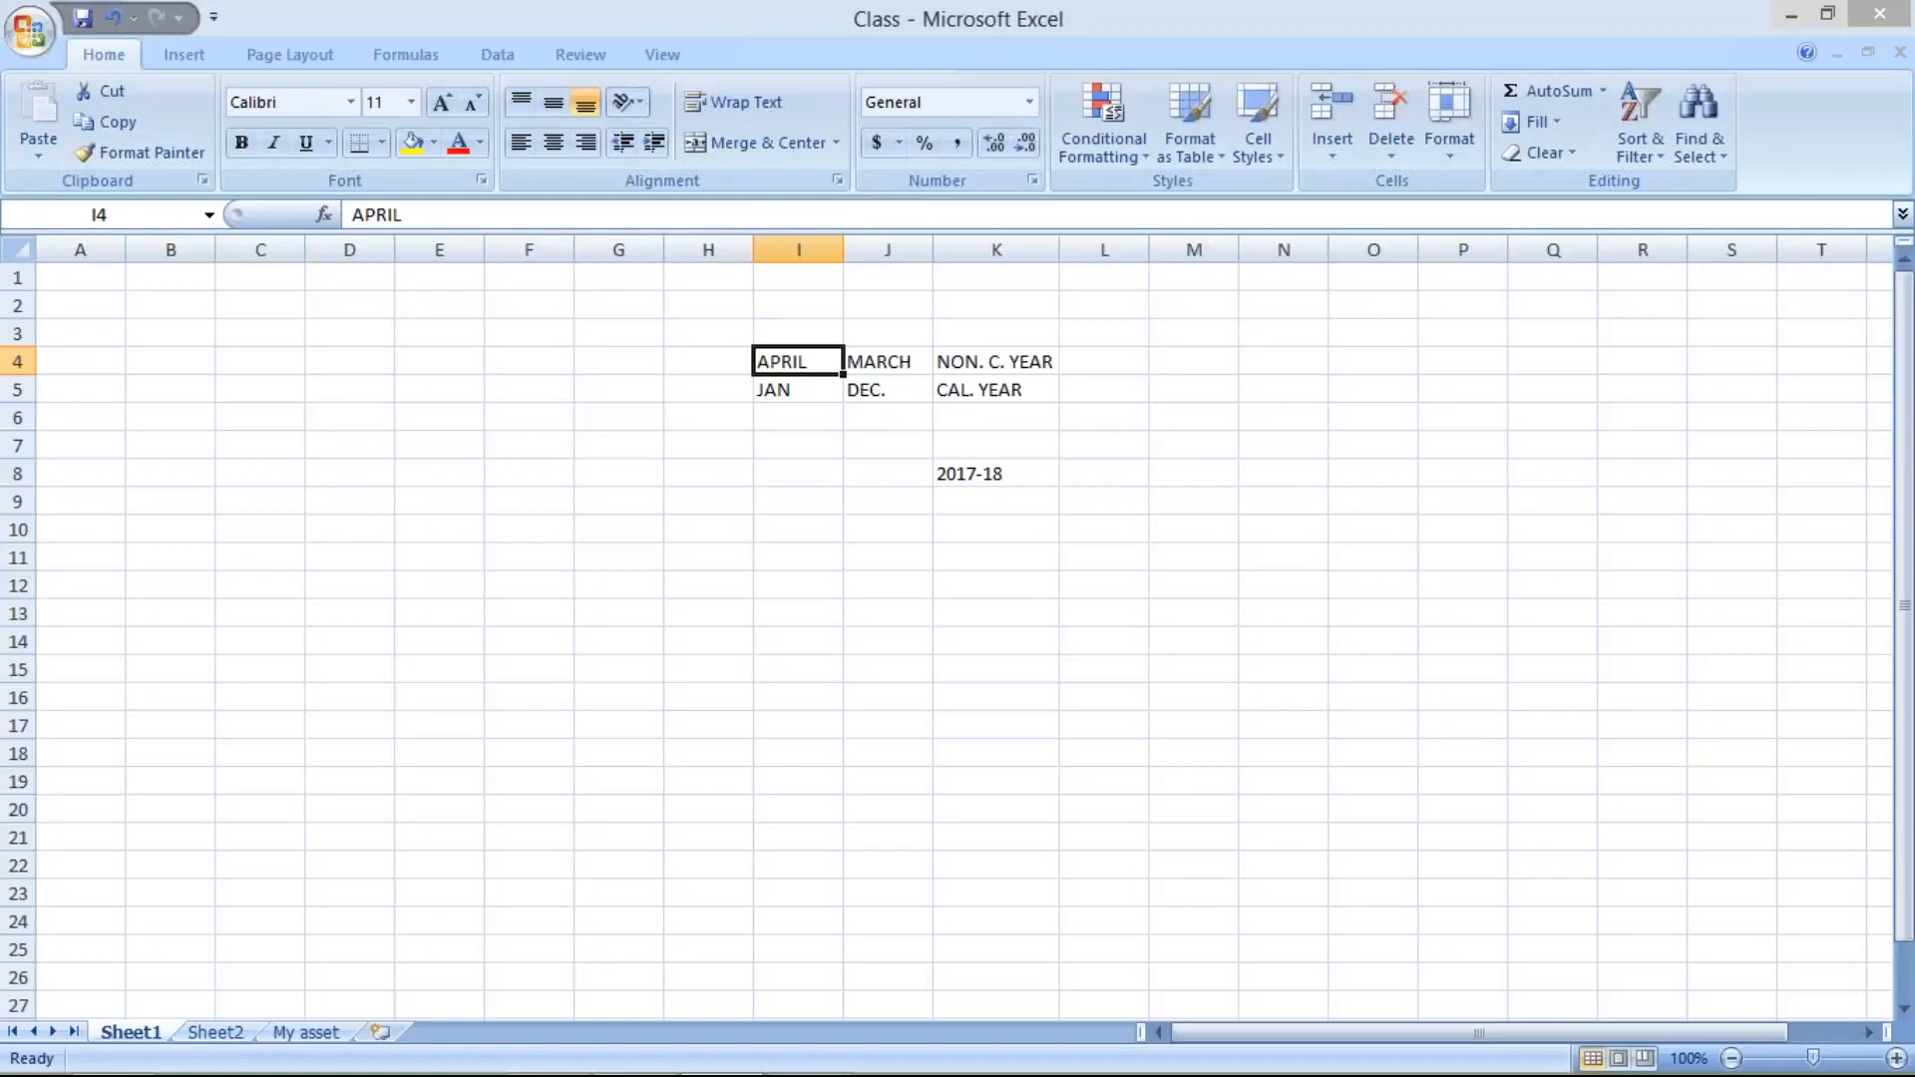
pyautogui.click(1008, 475)
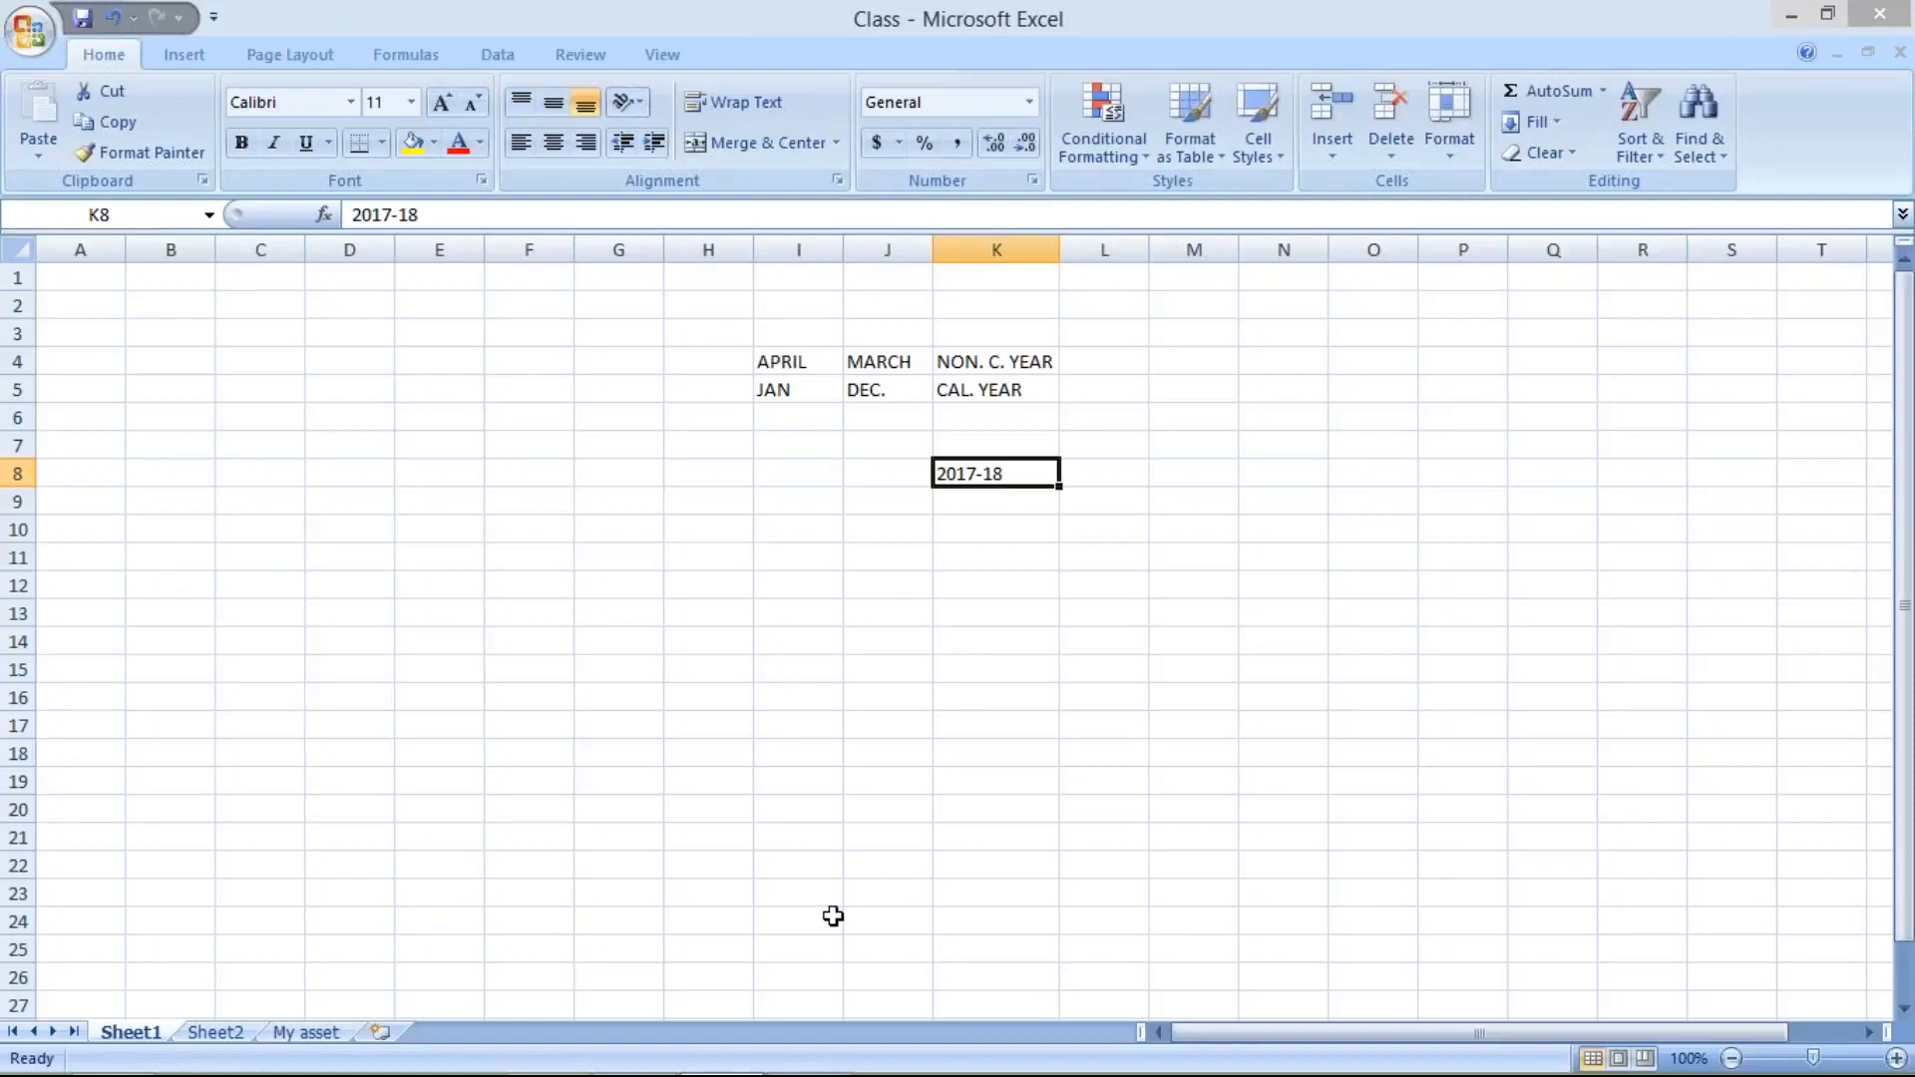
# - Switch back to the SAP periods of variant T3 and examine the period assignments of months 12, 1 and 4
pyautogui.click(798, 1049)
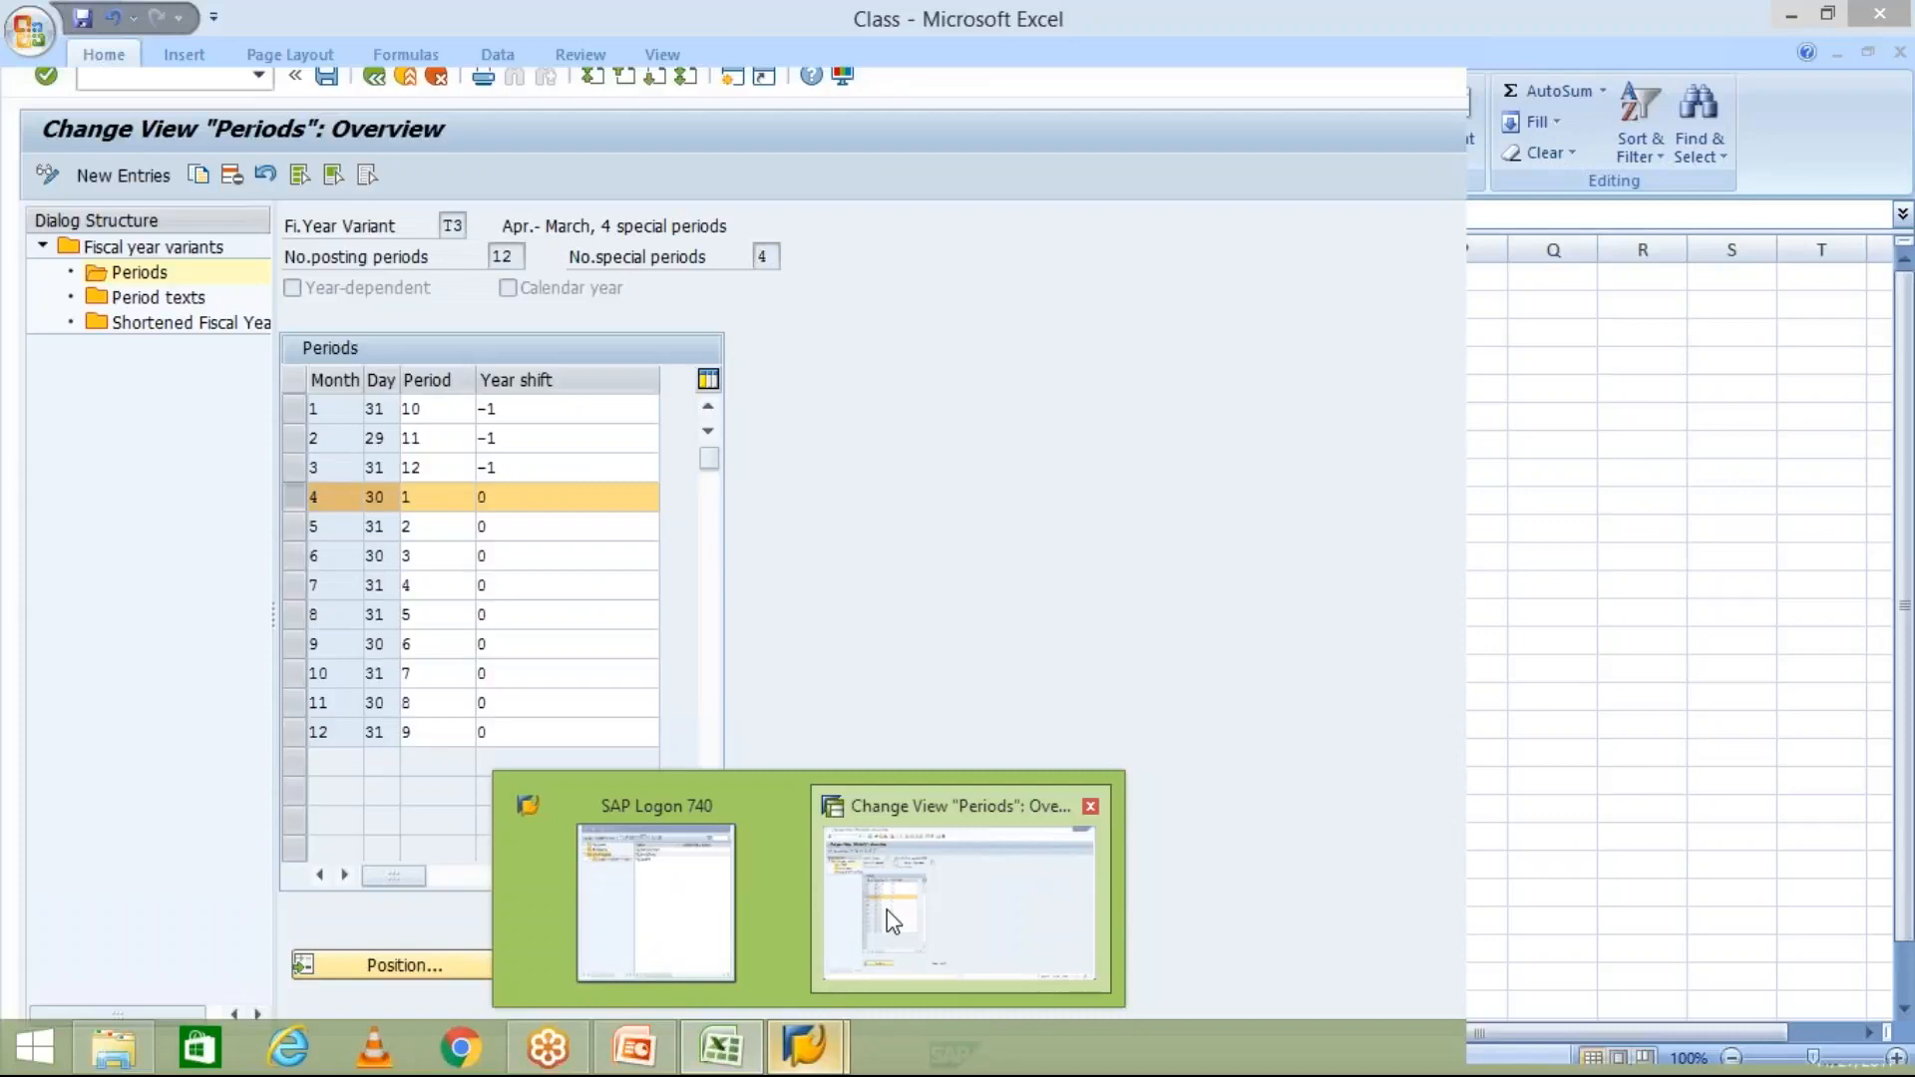
pyautogui.click(893, 923)
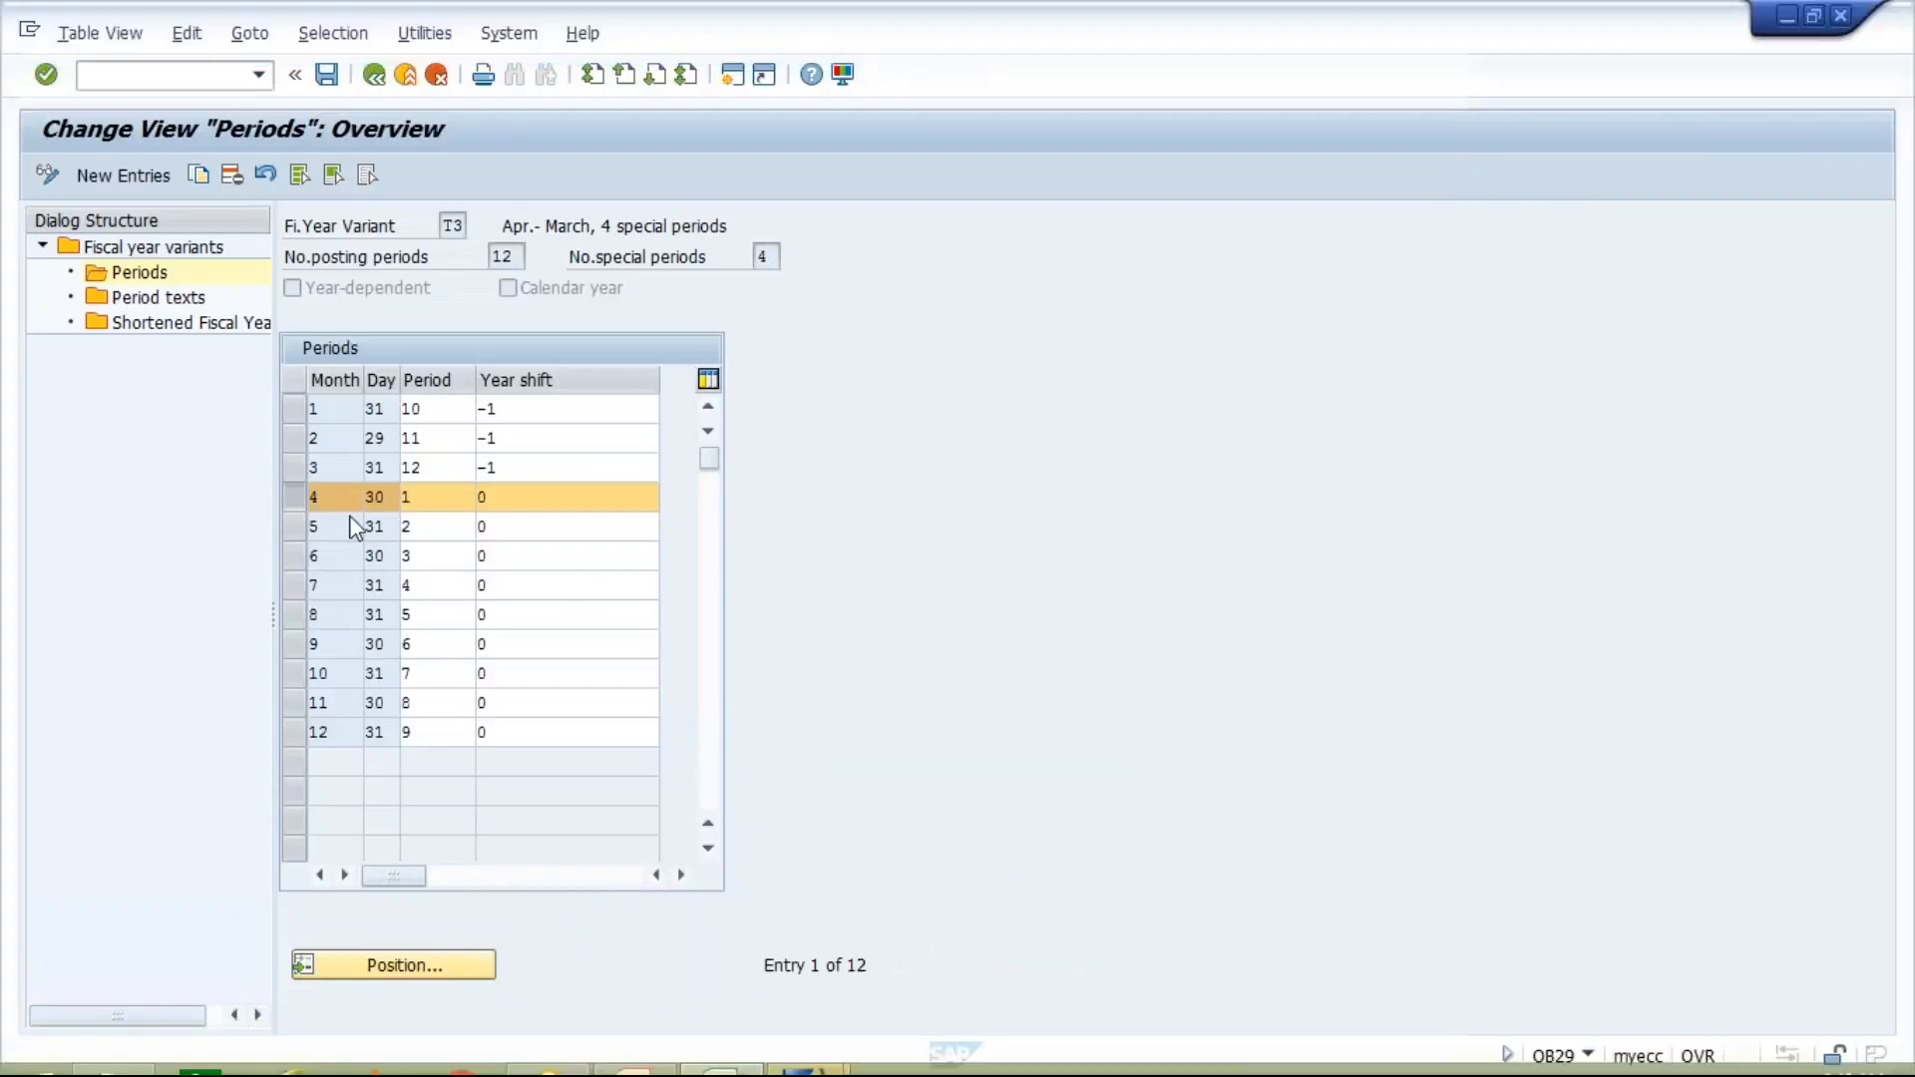
pyautogui.click(440, 734)
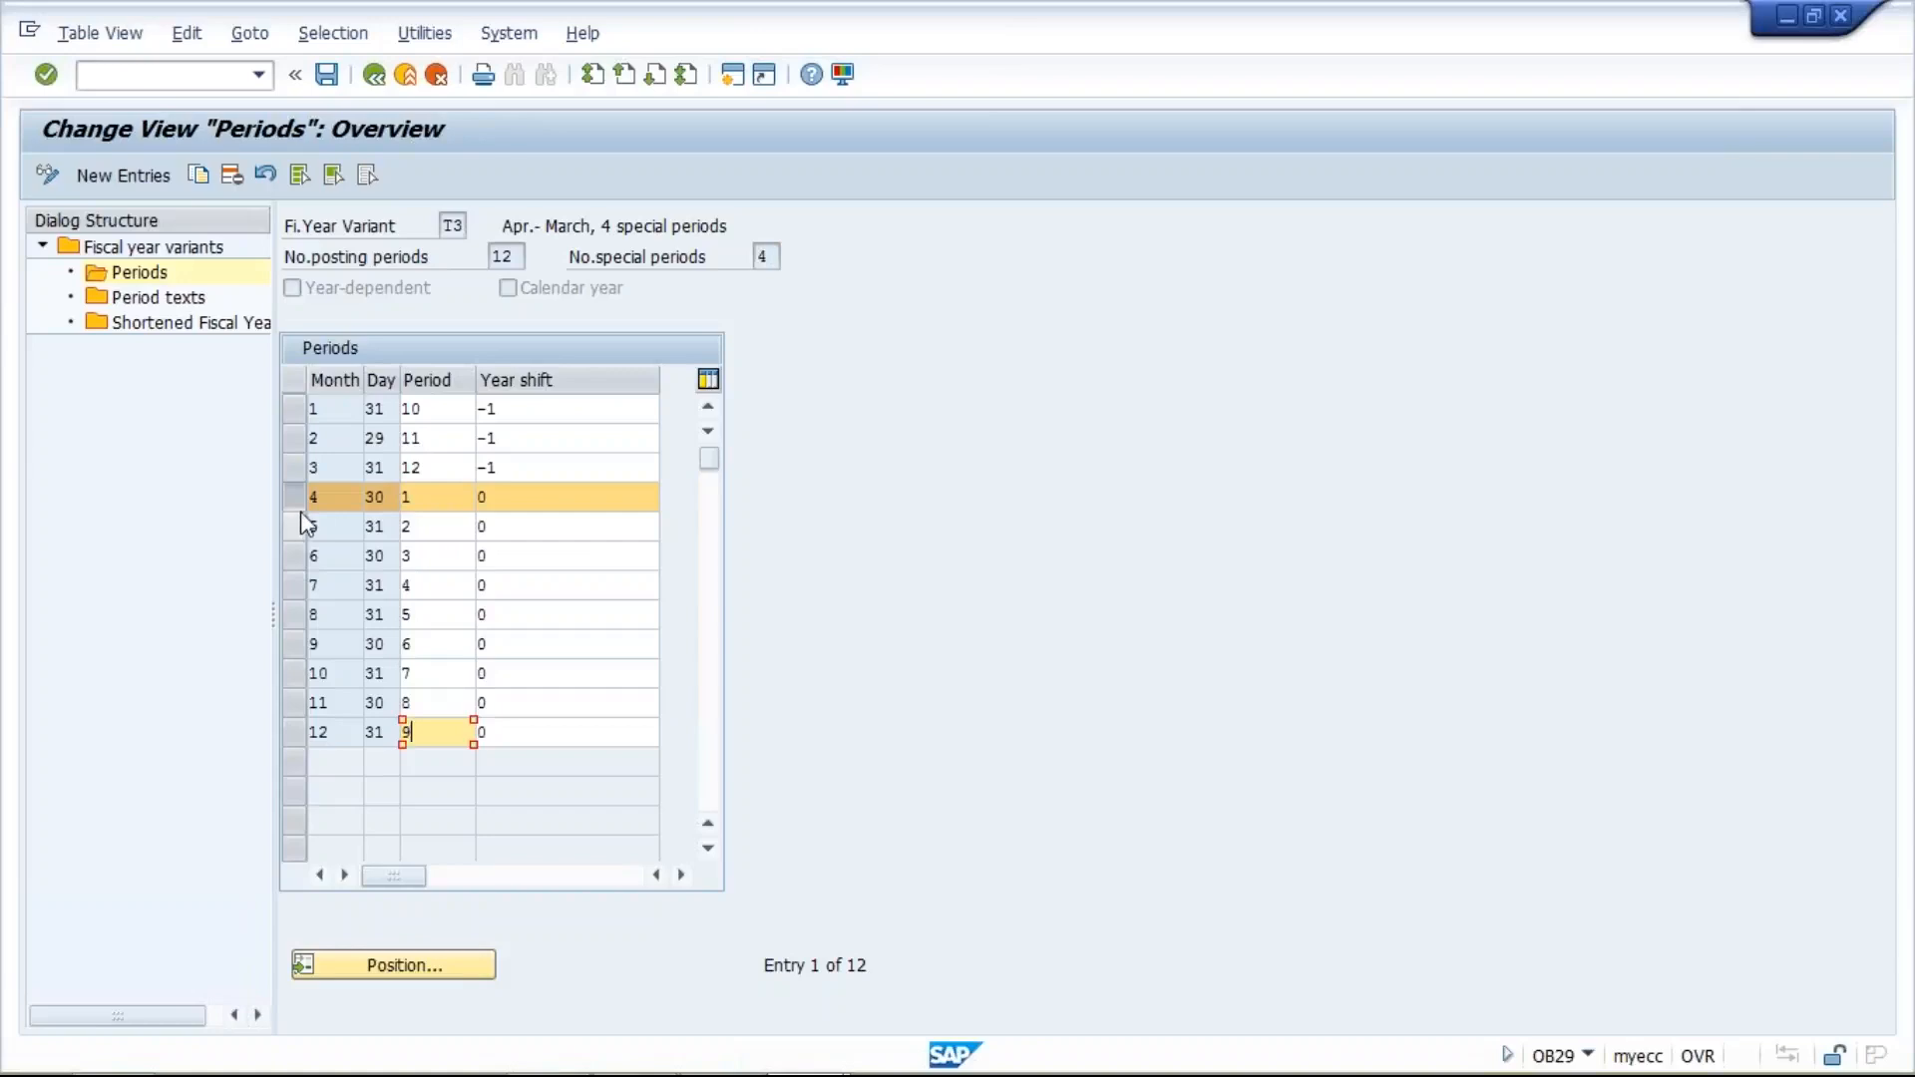
pyautogui.click(507, 496)
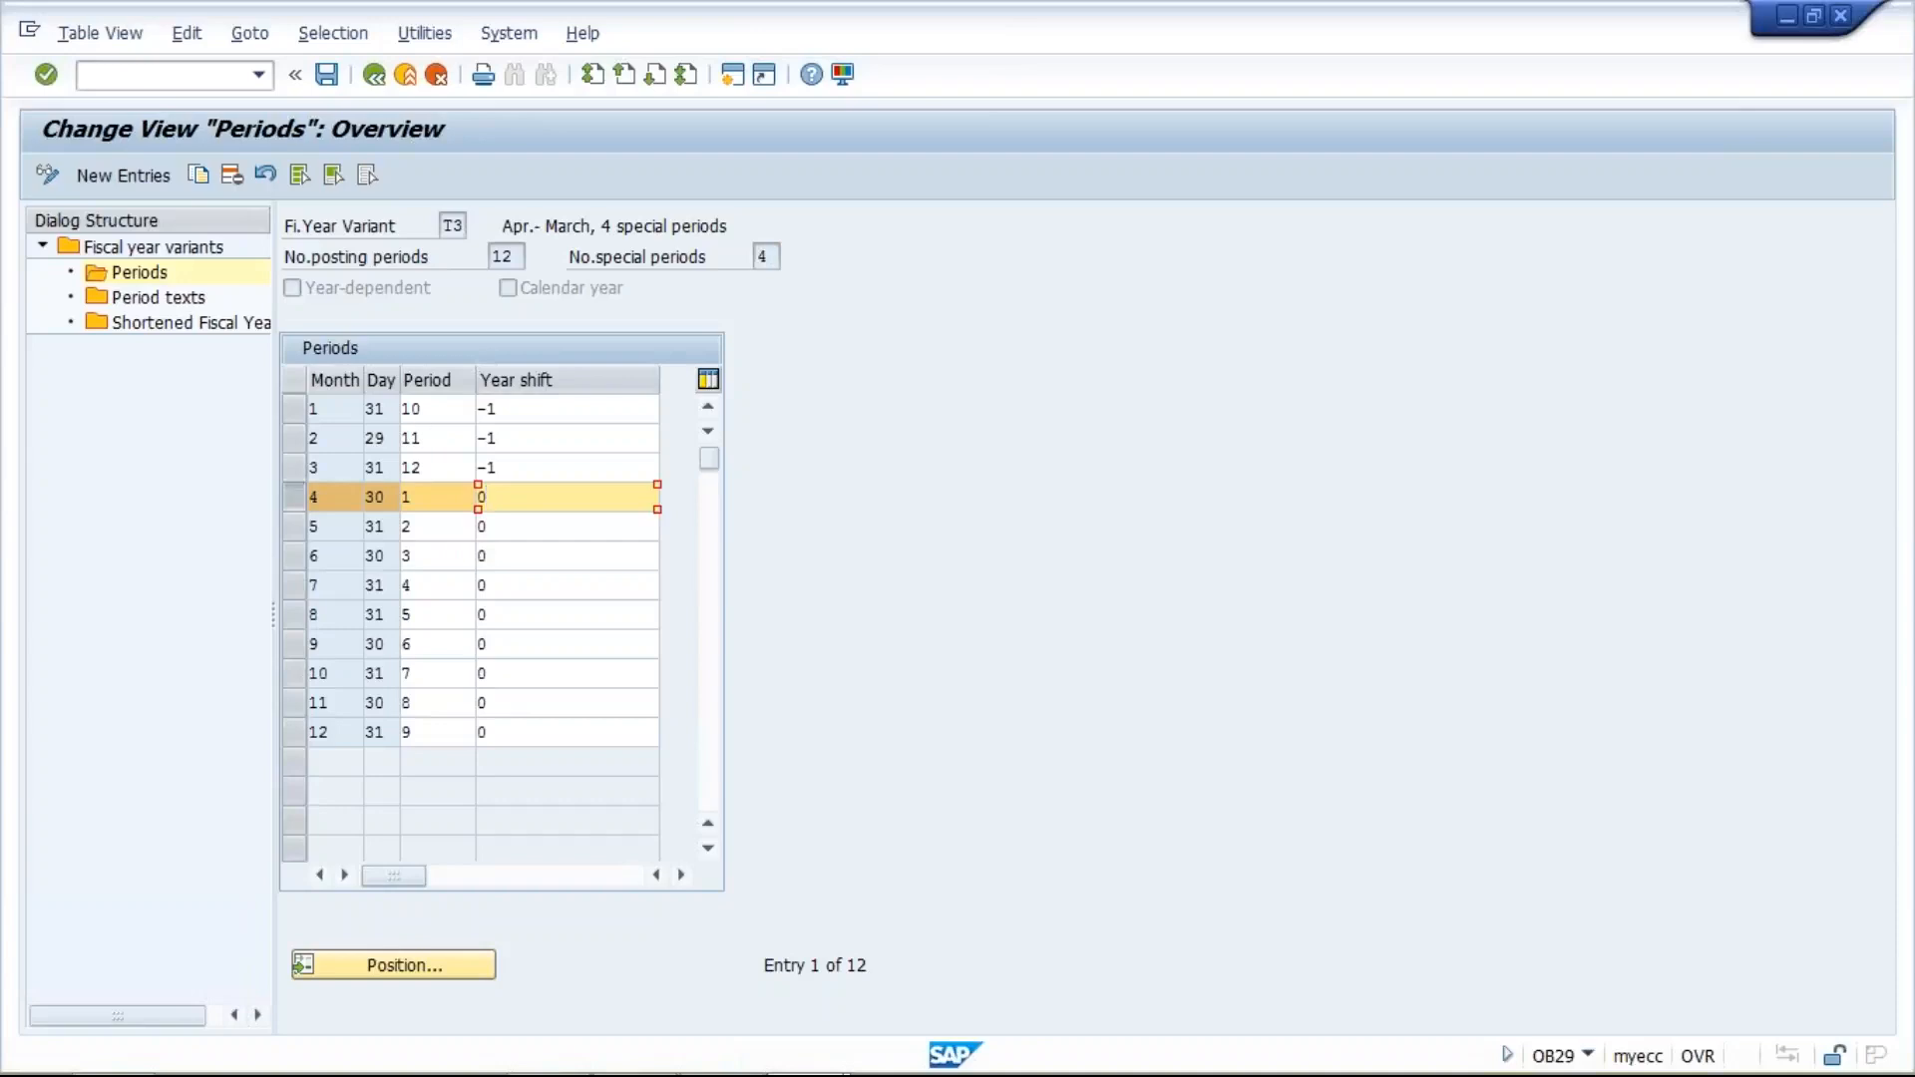
pyautogui.click(436, 424)
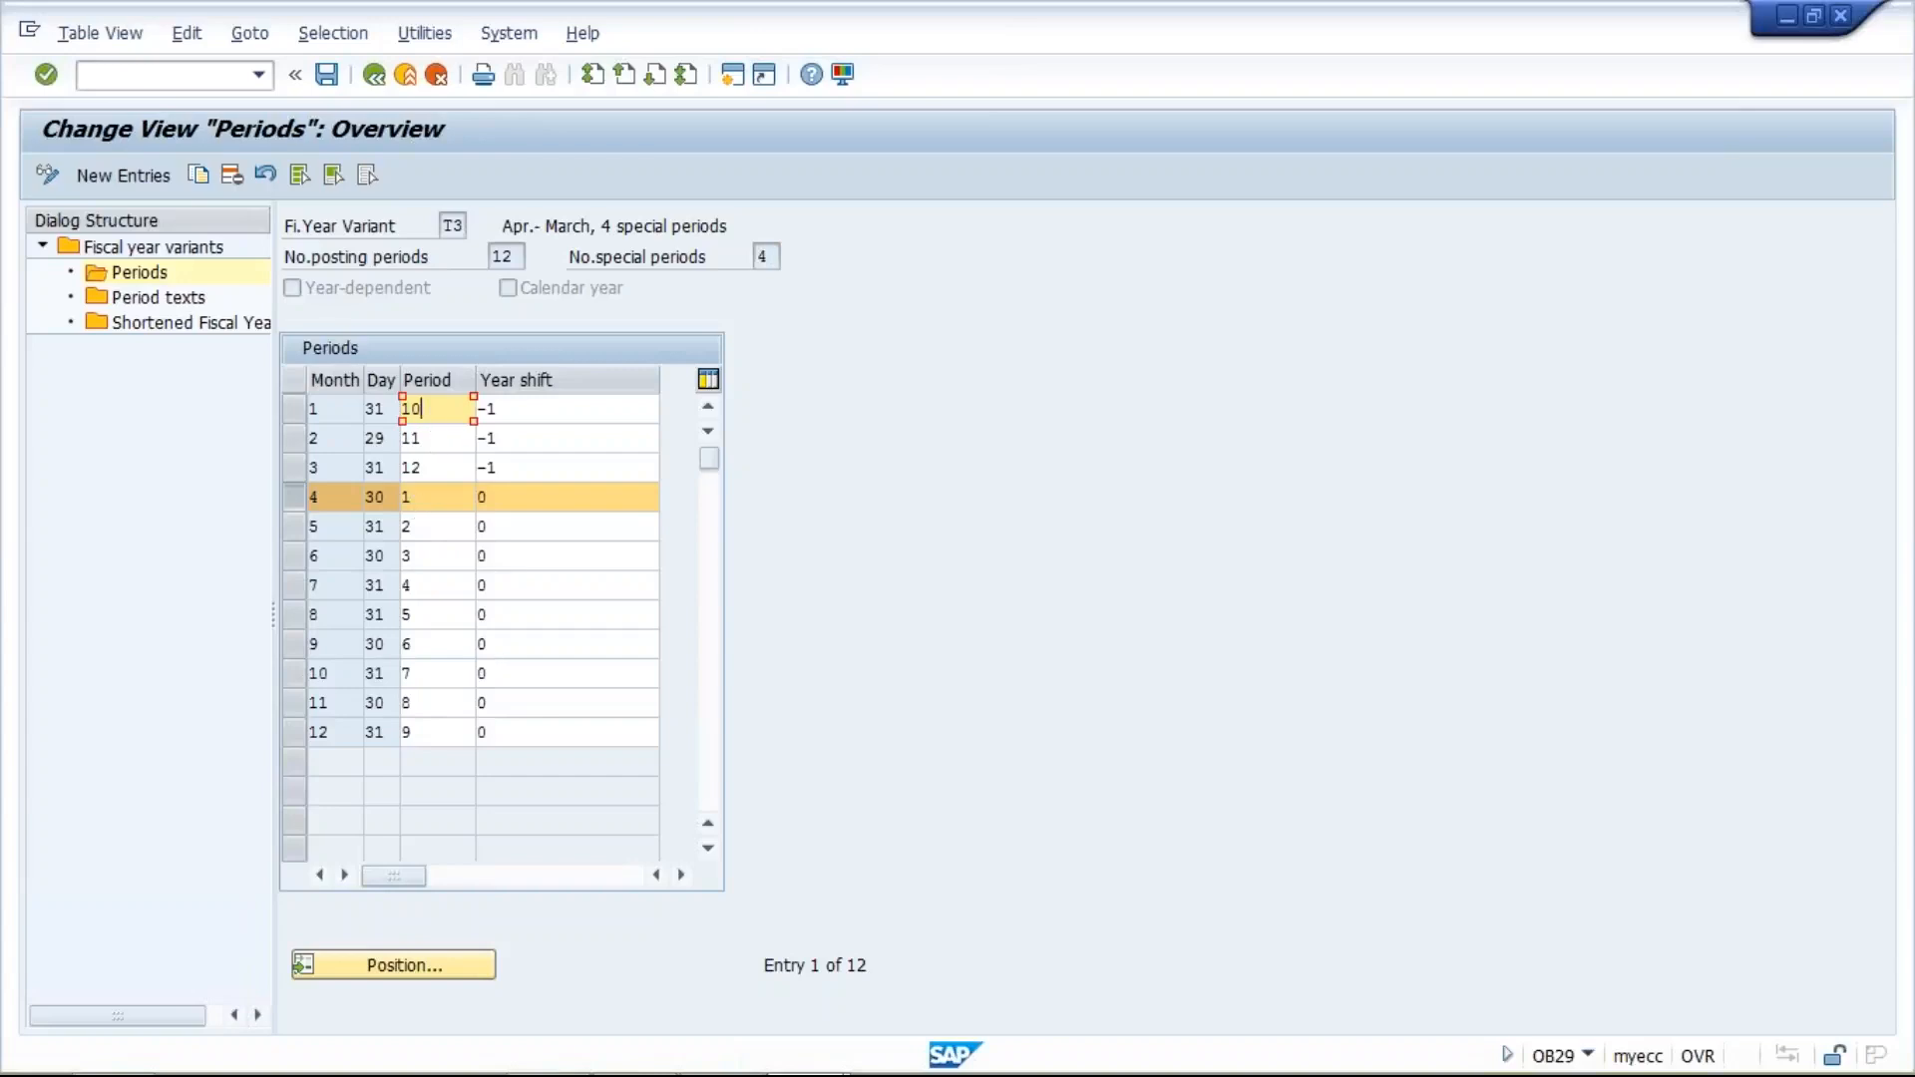
pyautogui.click(439, 500)
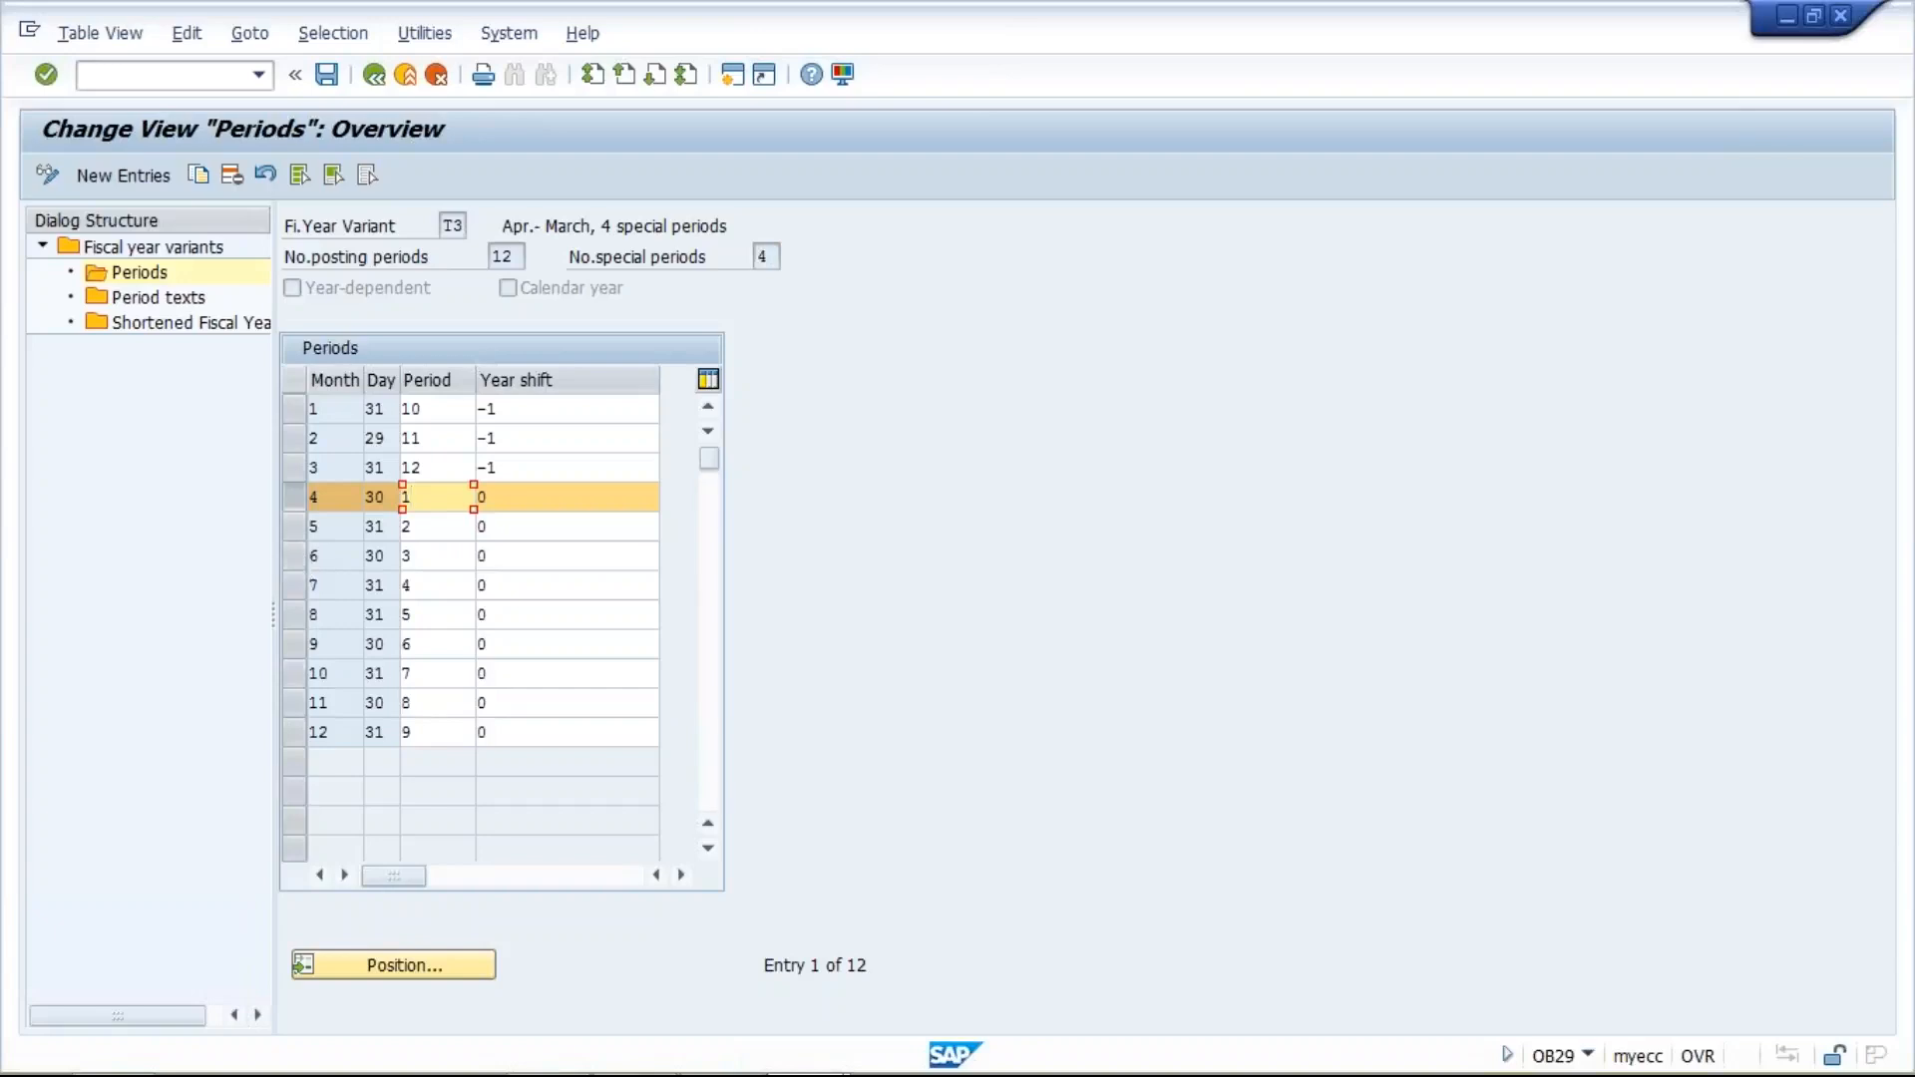
pyautogui.click(436, 740)
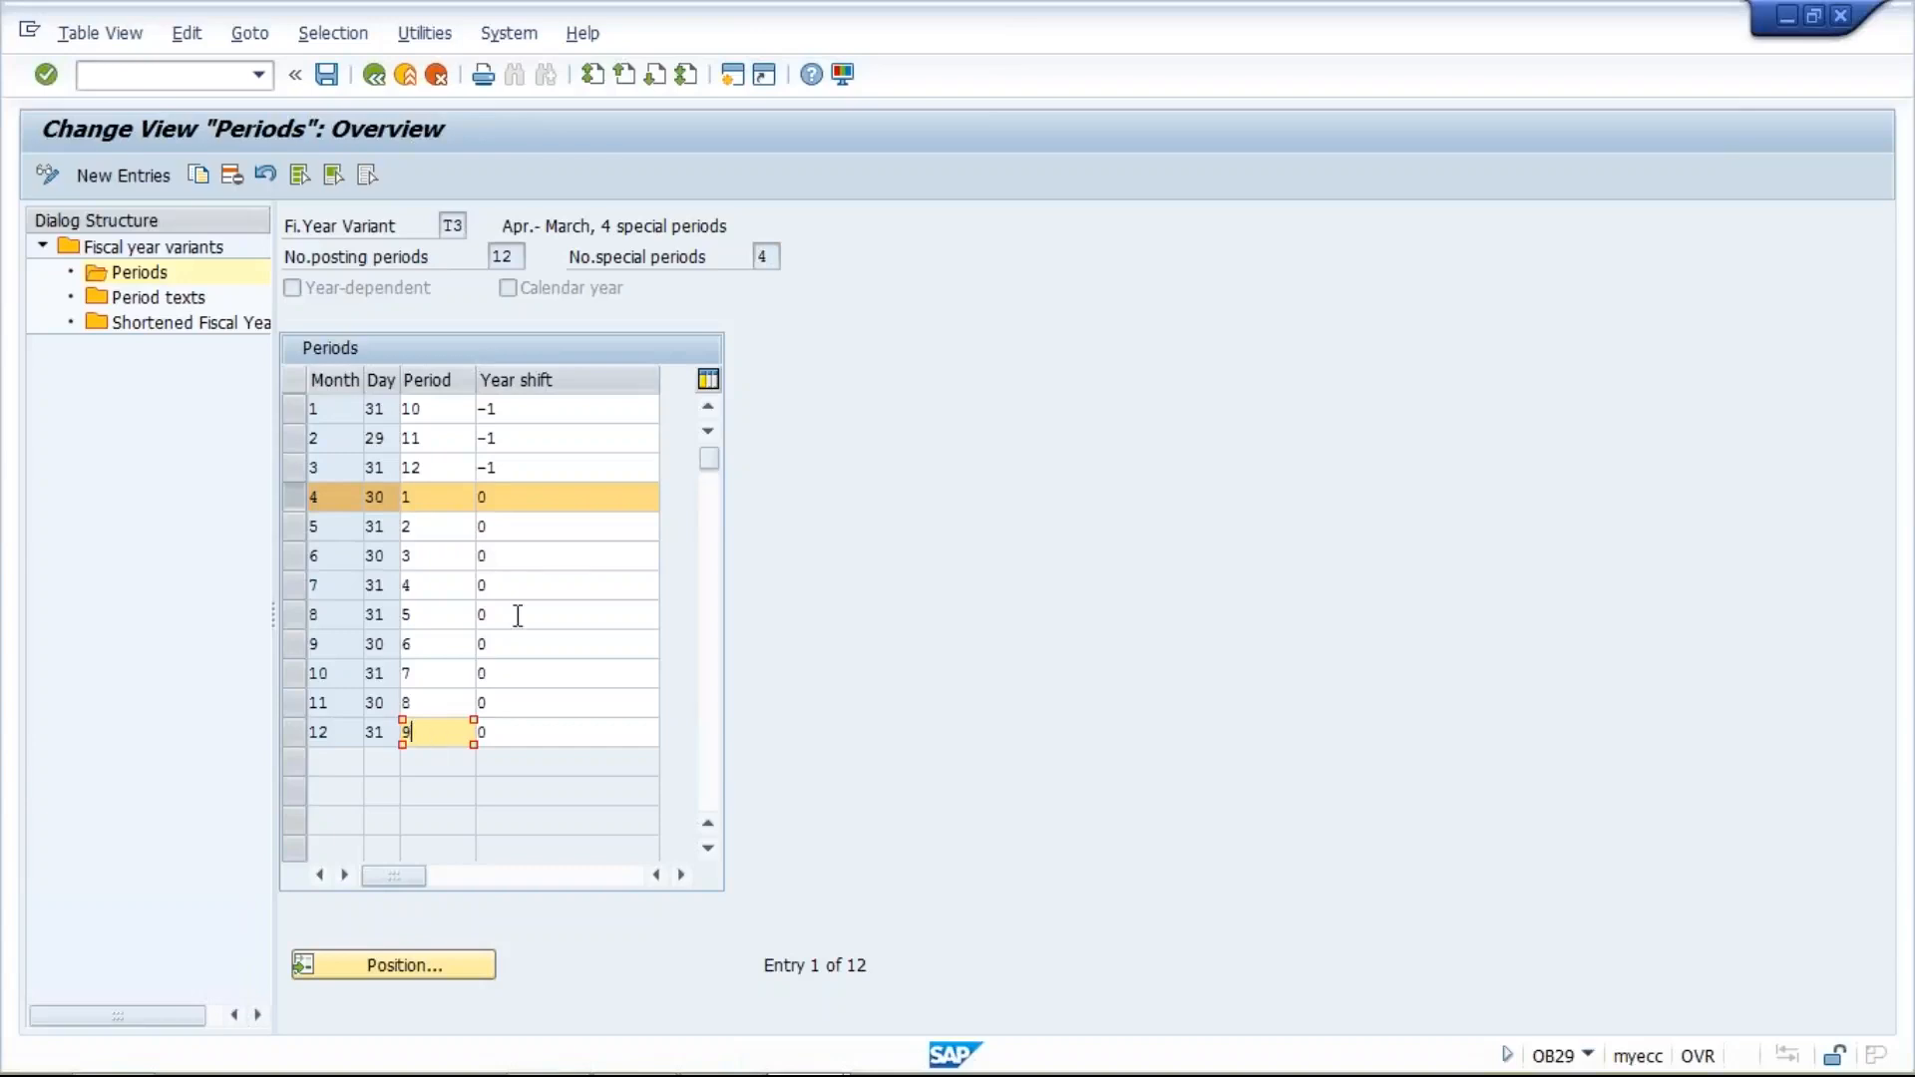
# - Examine the year shift values of months 4 to 7 and of months 1 to 3
pyautogui.click(522, 495)
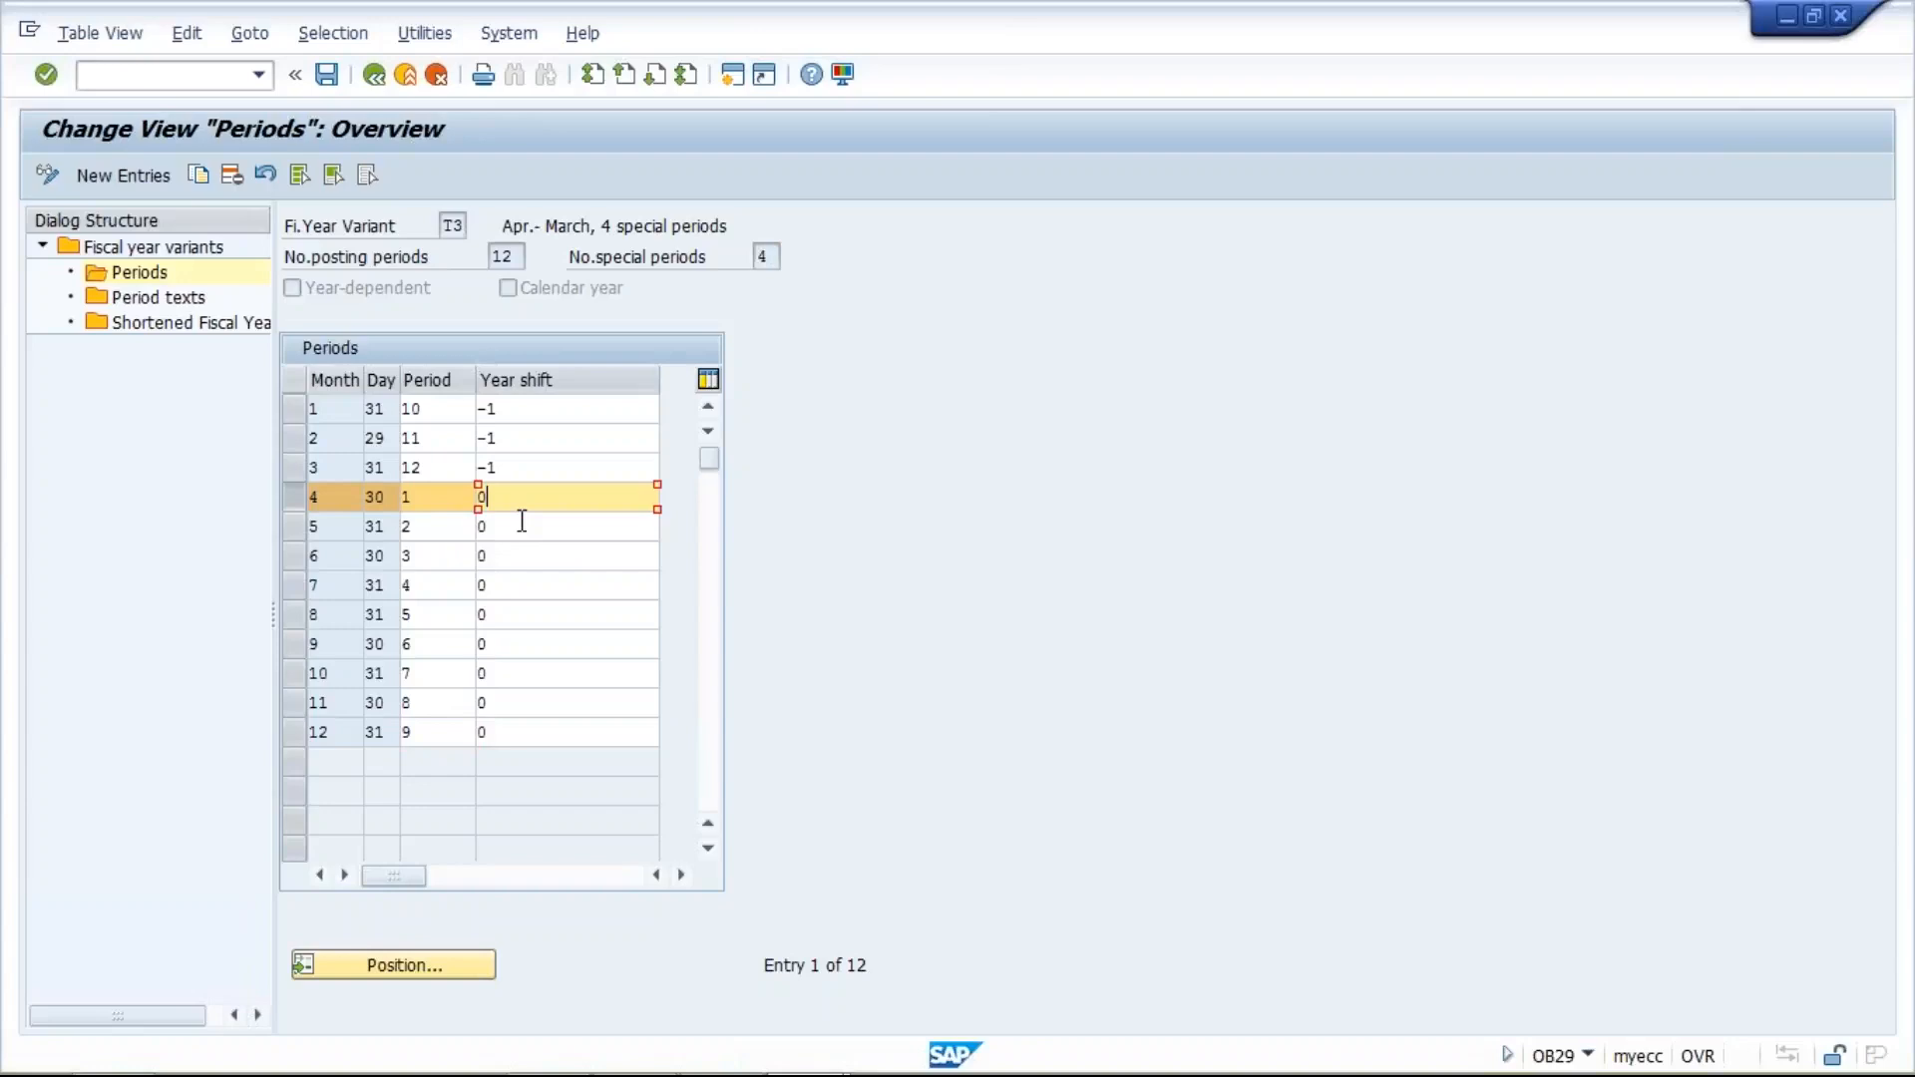
pyautogui.click(518, 524)
pyautogui.click(520, 557)
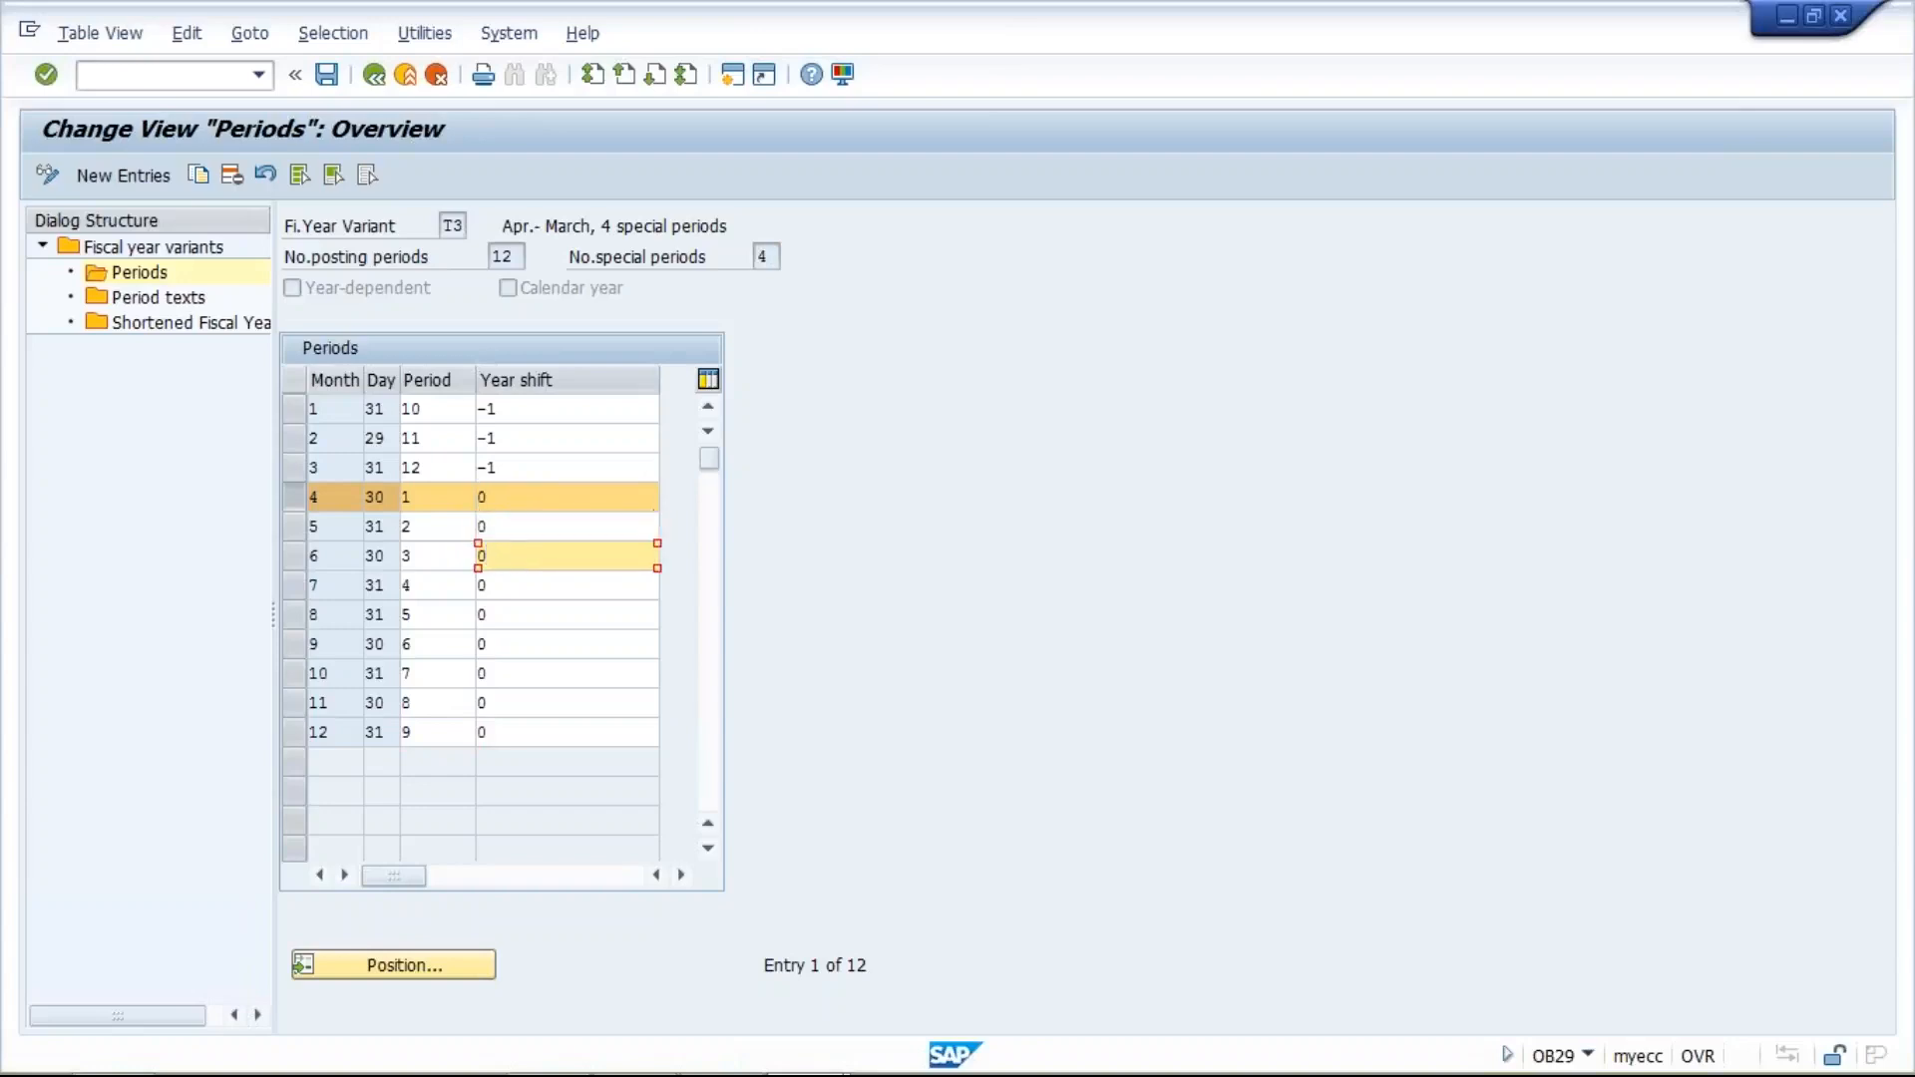
pyautogui.click(520, 585)
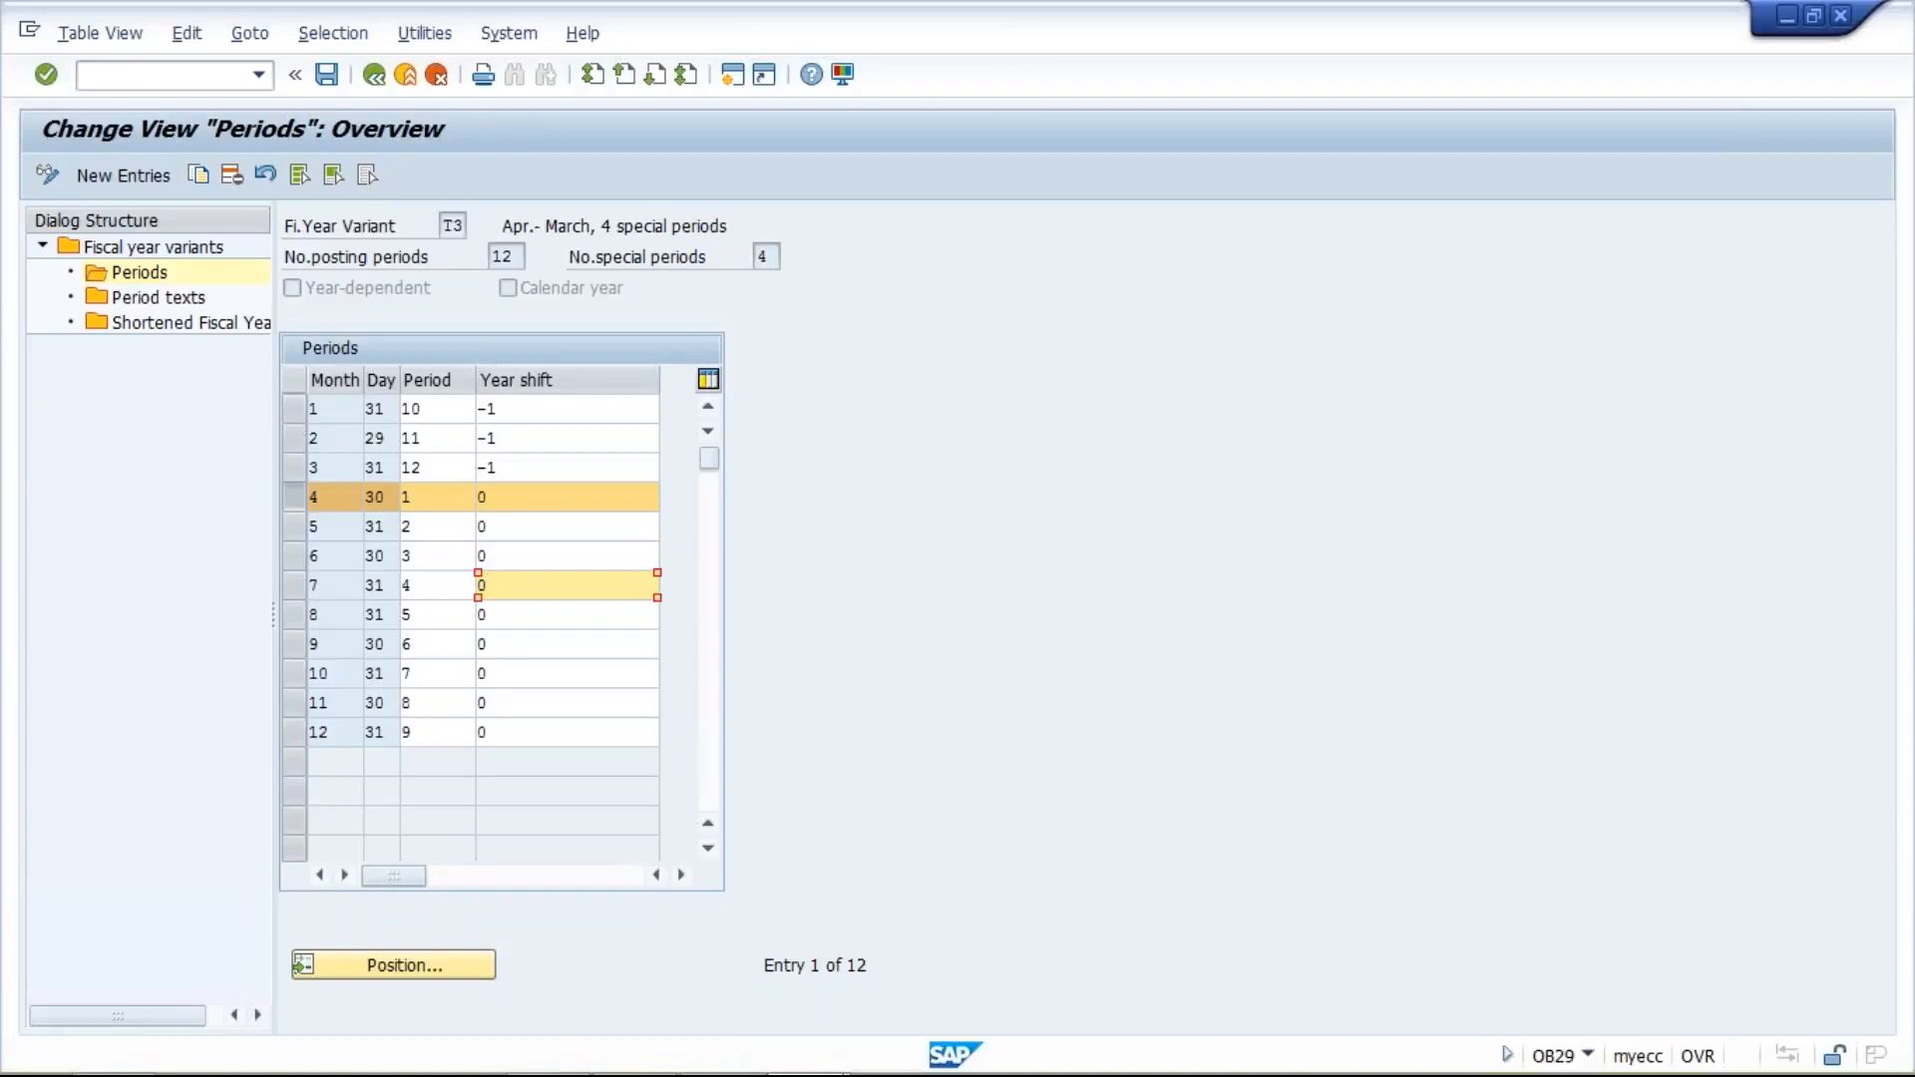
pyautogui.click(521, 410)
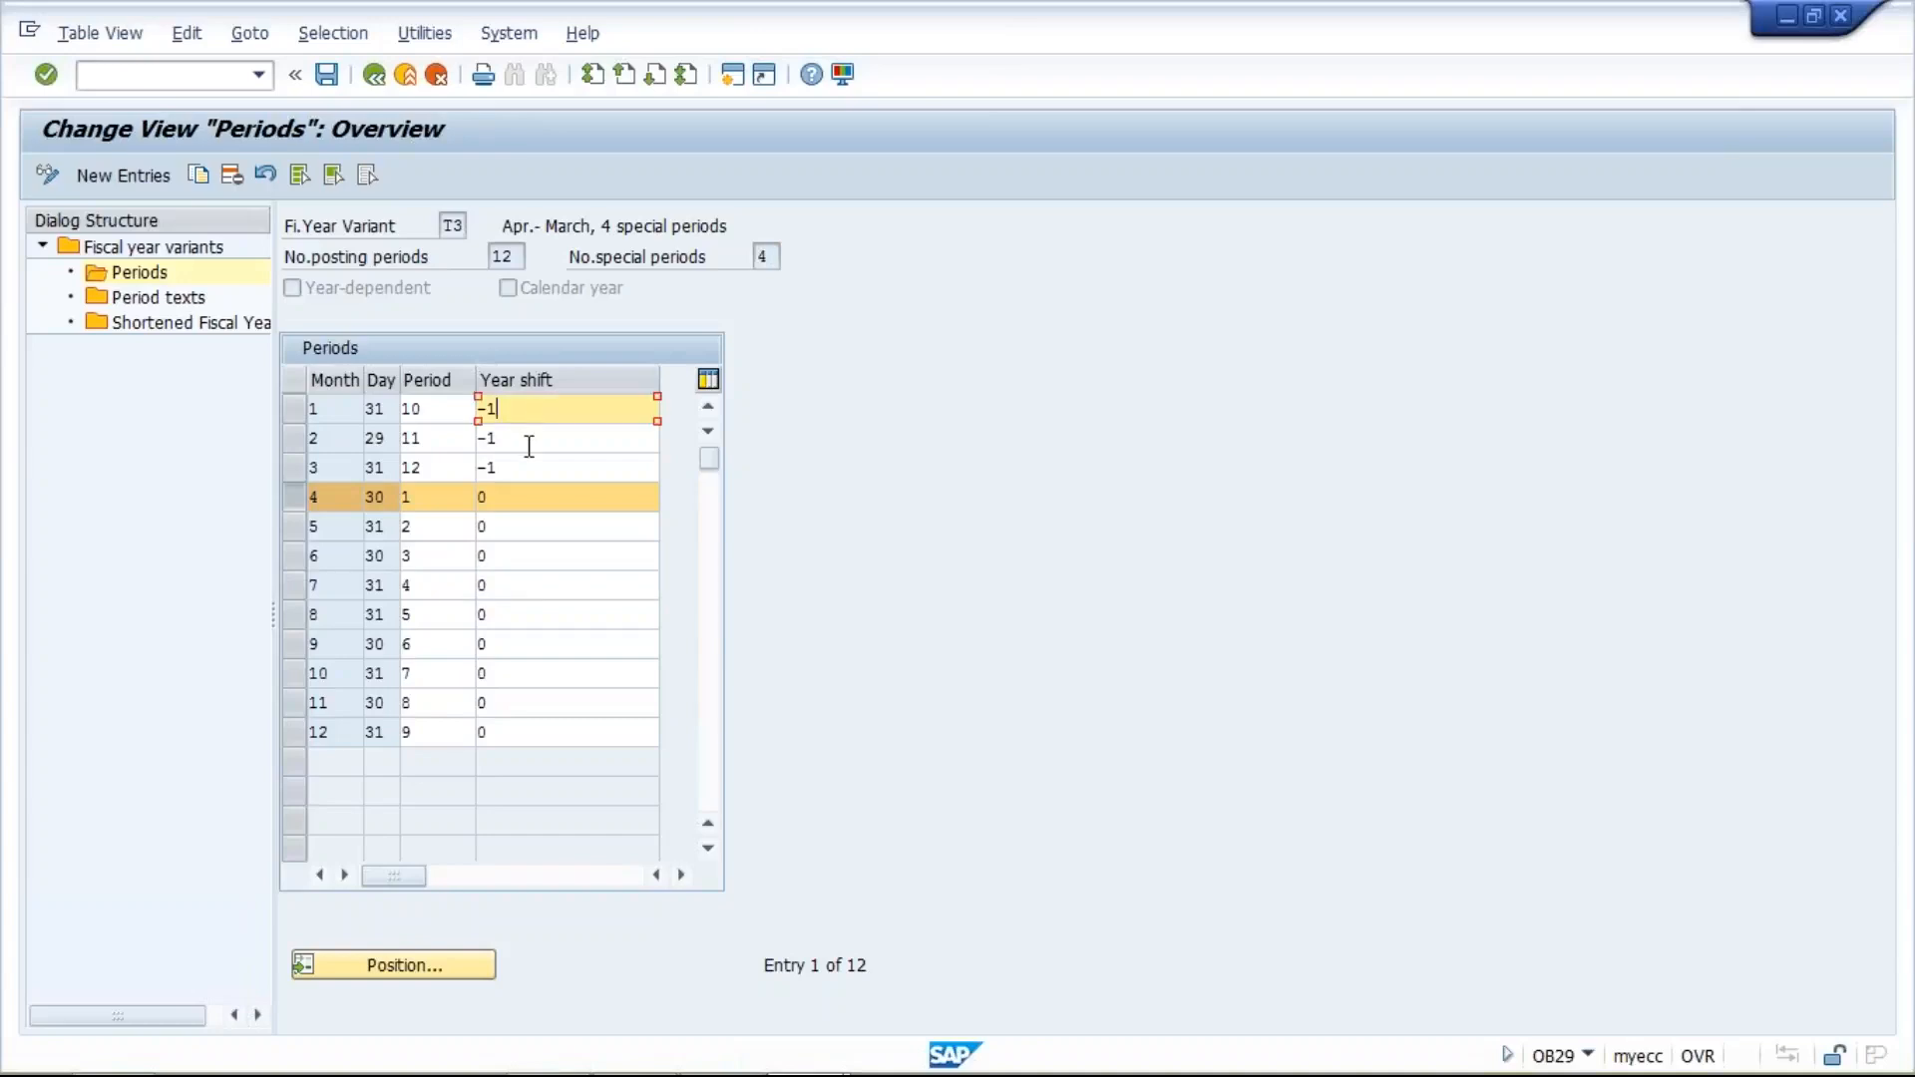
pyautogui.click(528, 442)
pyautogui.click(529, 467)
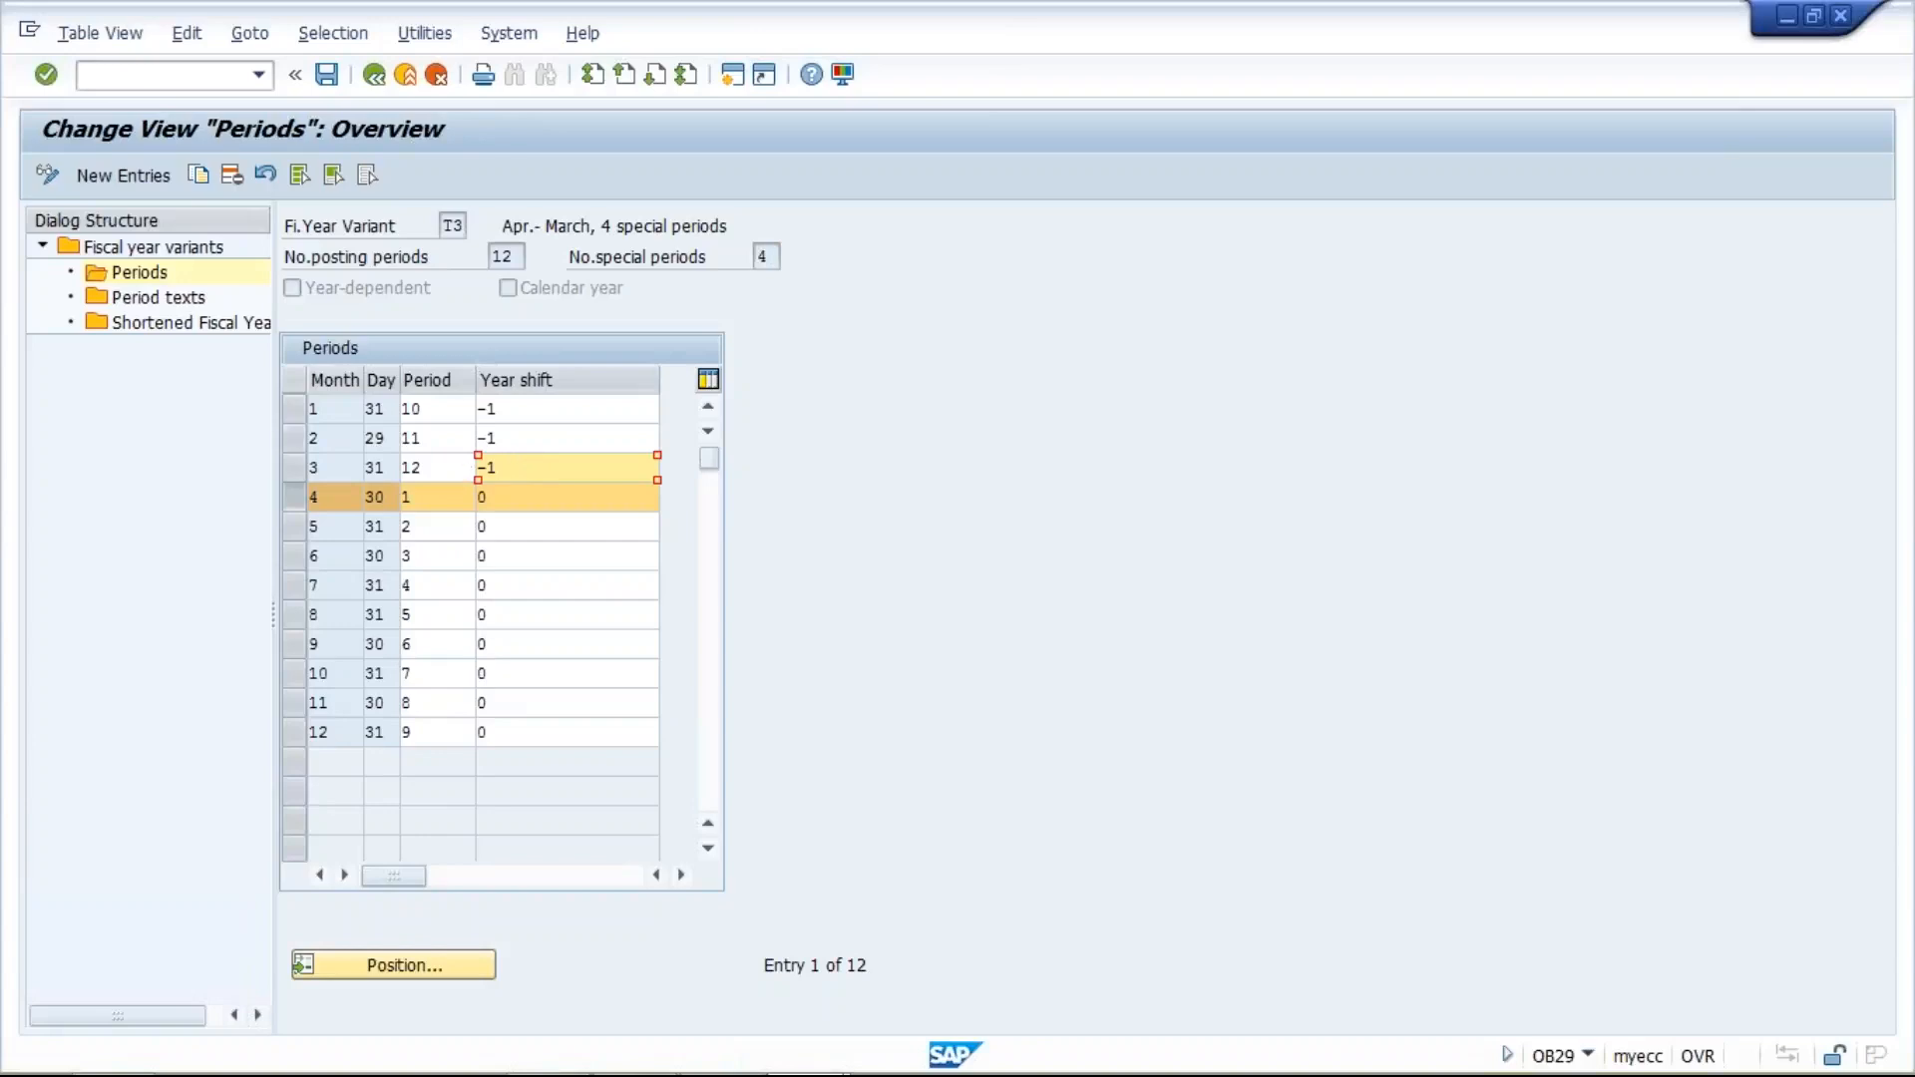
pyautogui.click(544, 409)
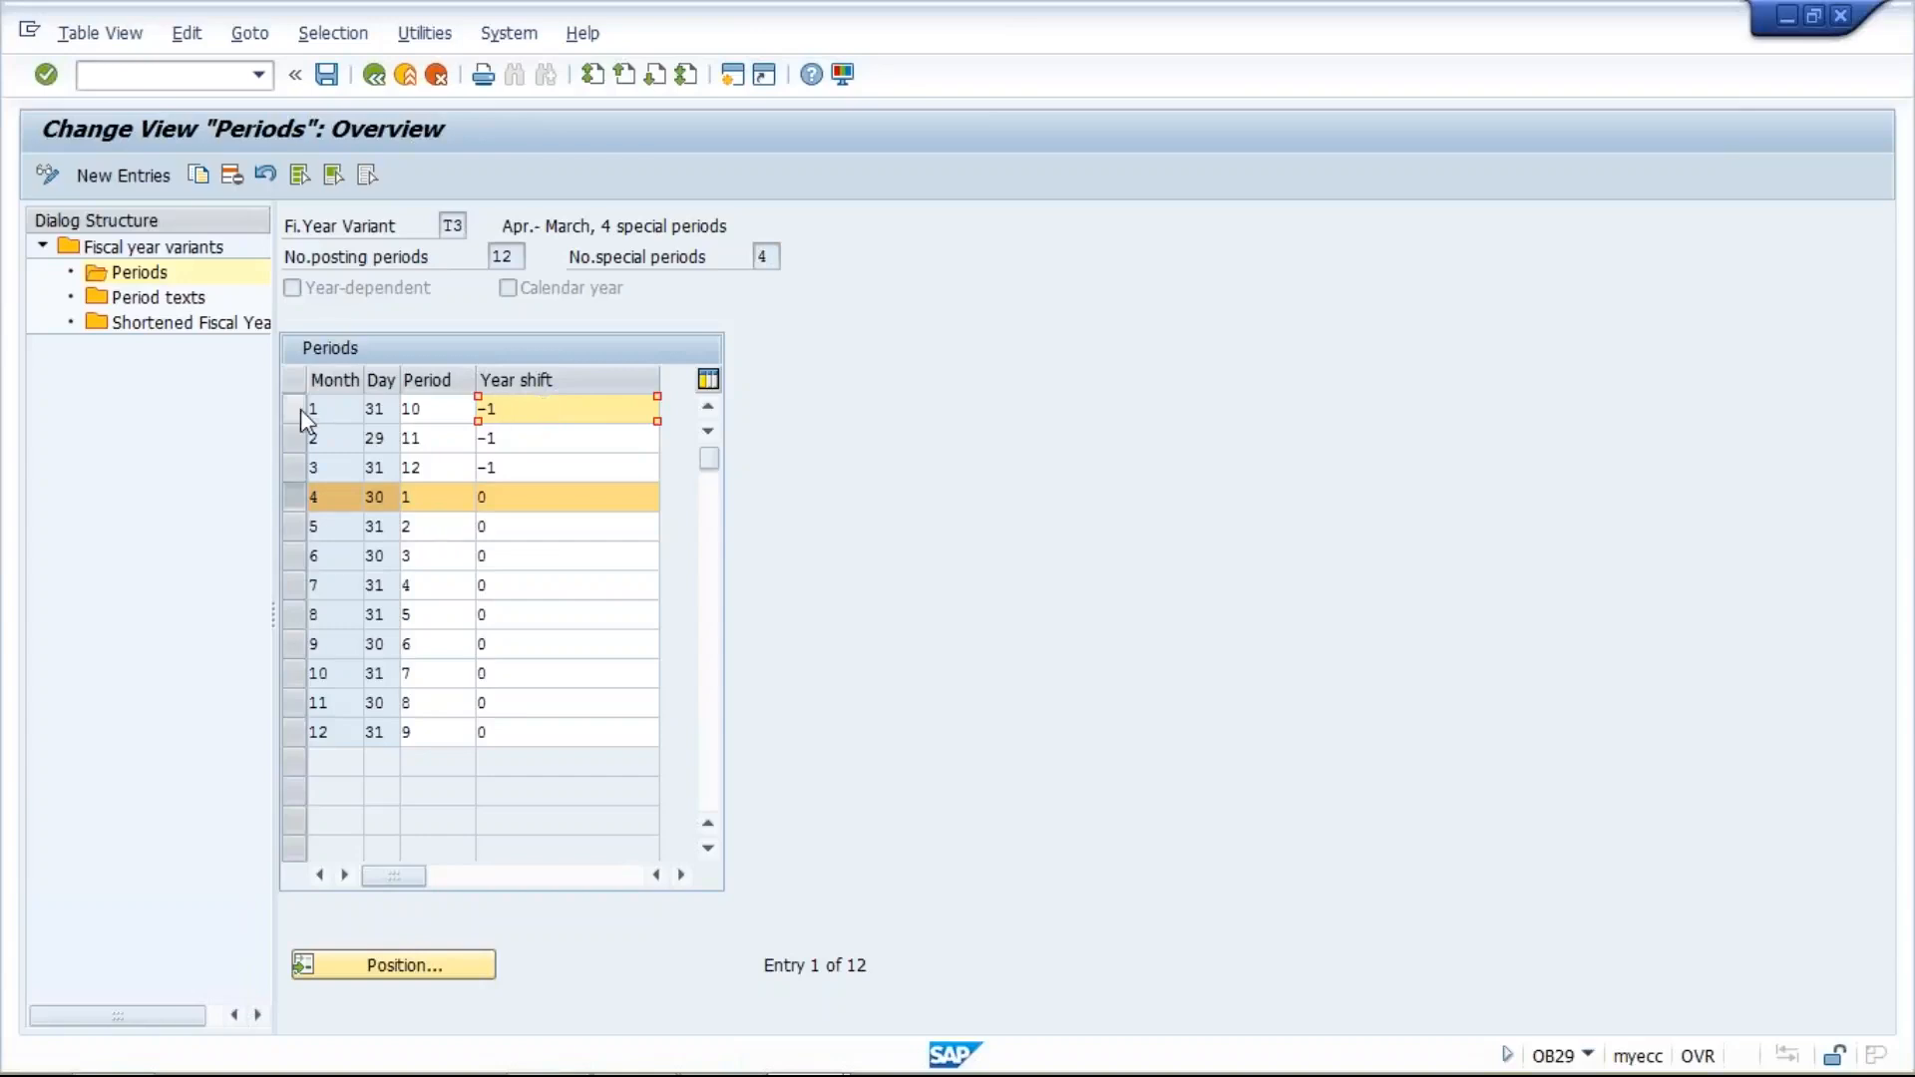
# - Examine the period assignments of months 1 to 3 together with their year shift values
pyautogui.click(434, 411)
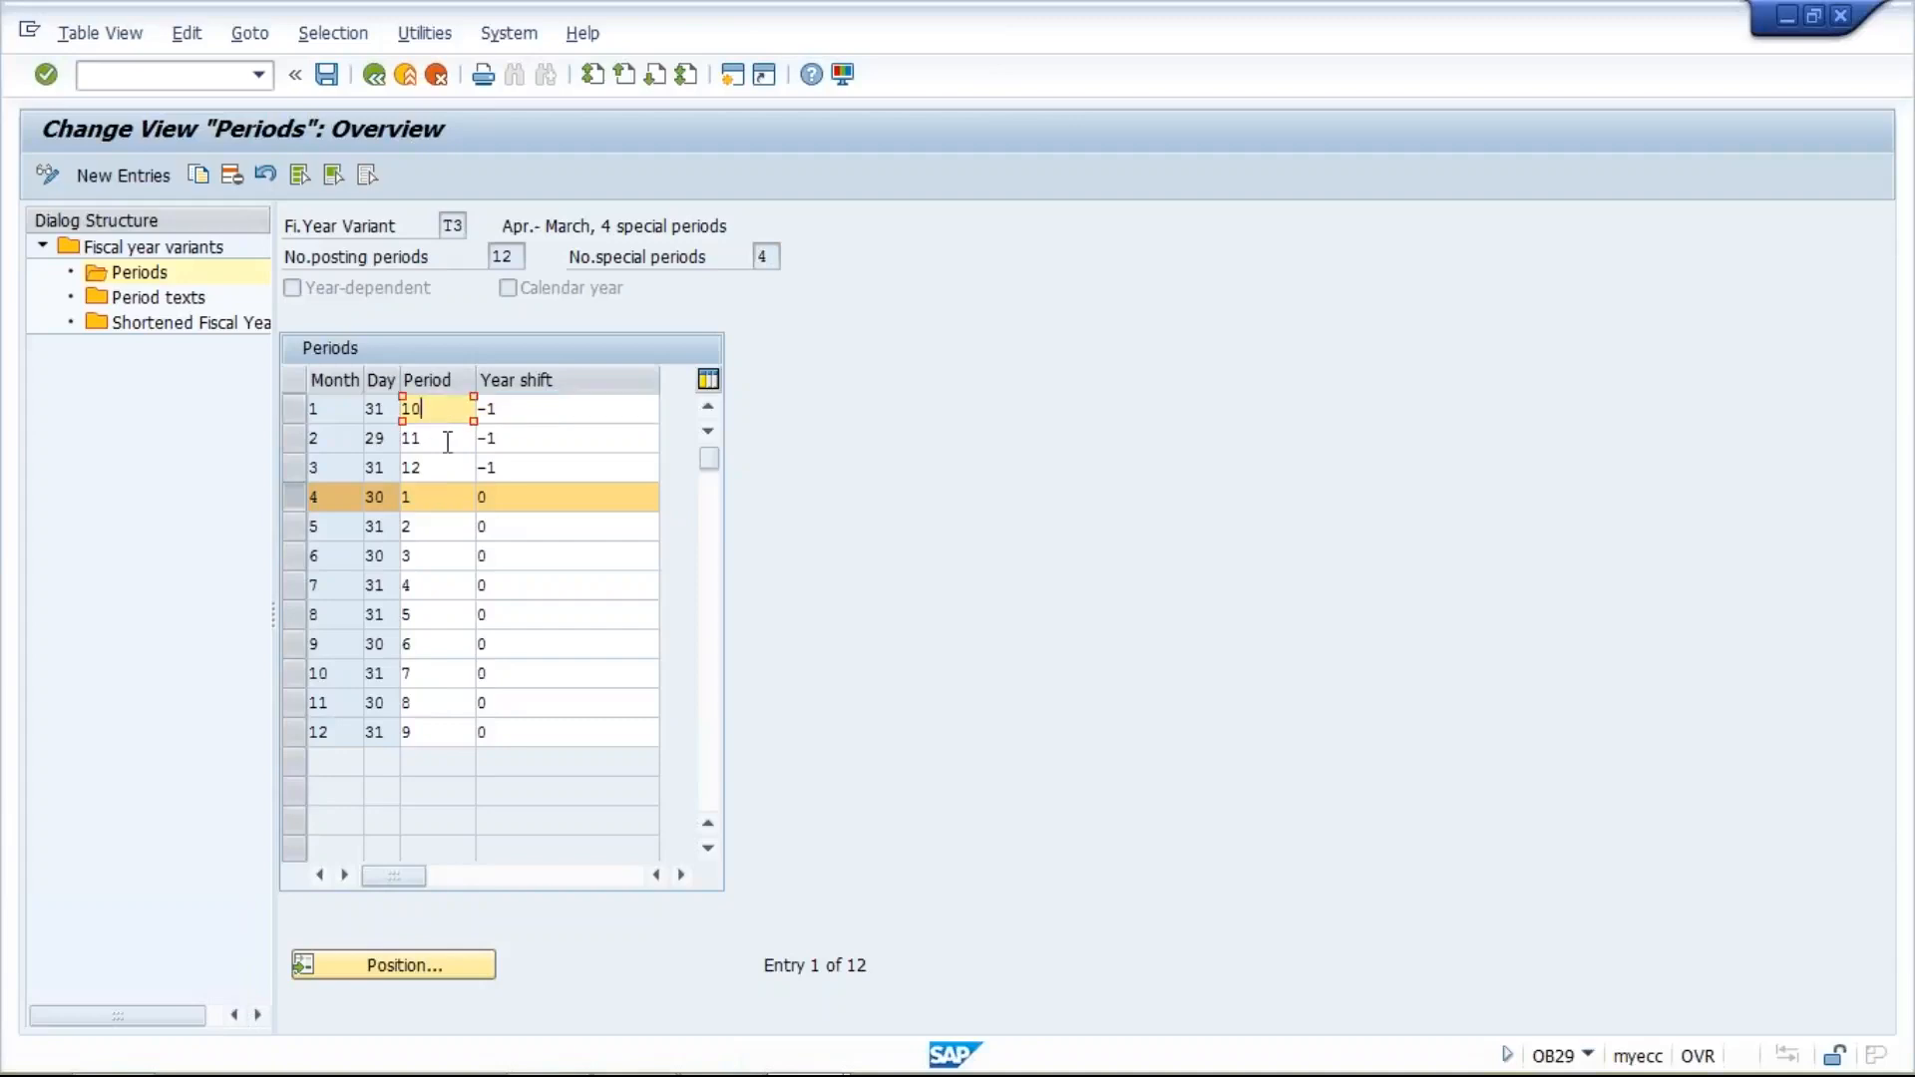
pyautogui.click(444, 440)
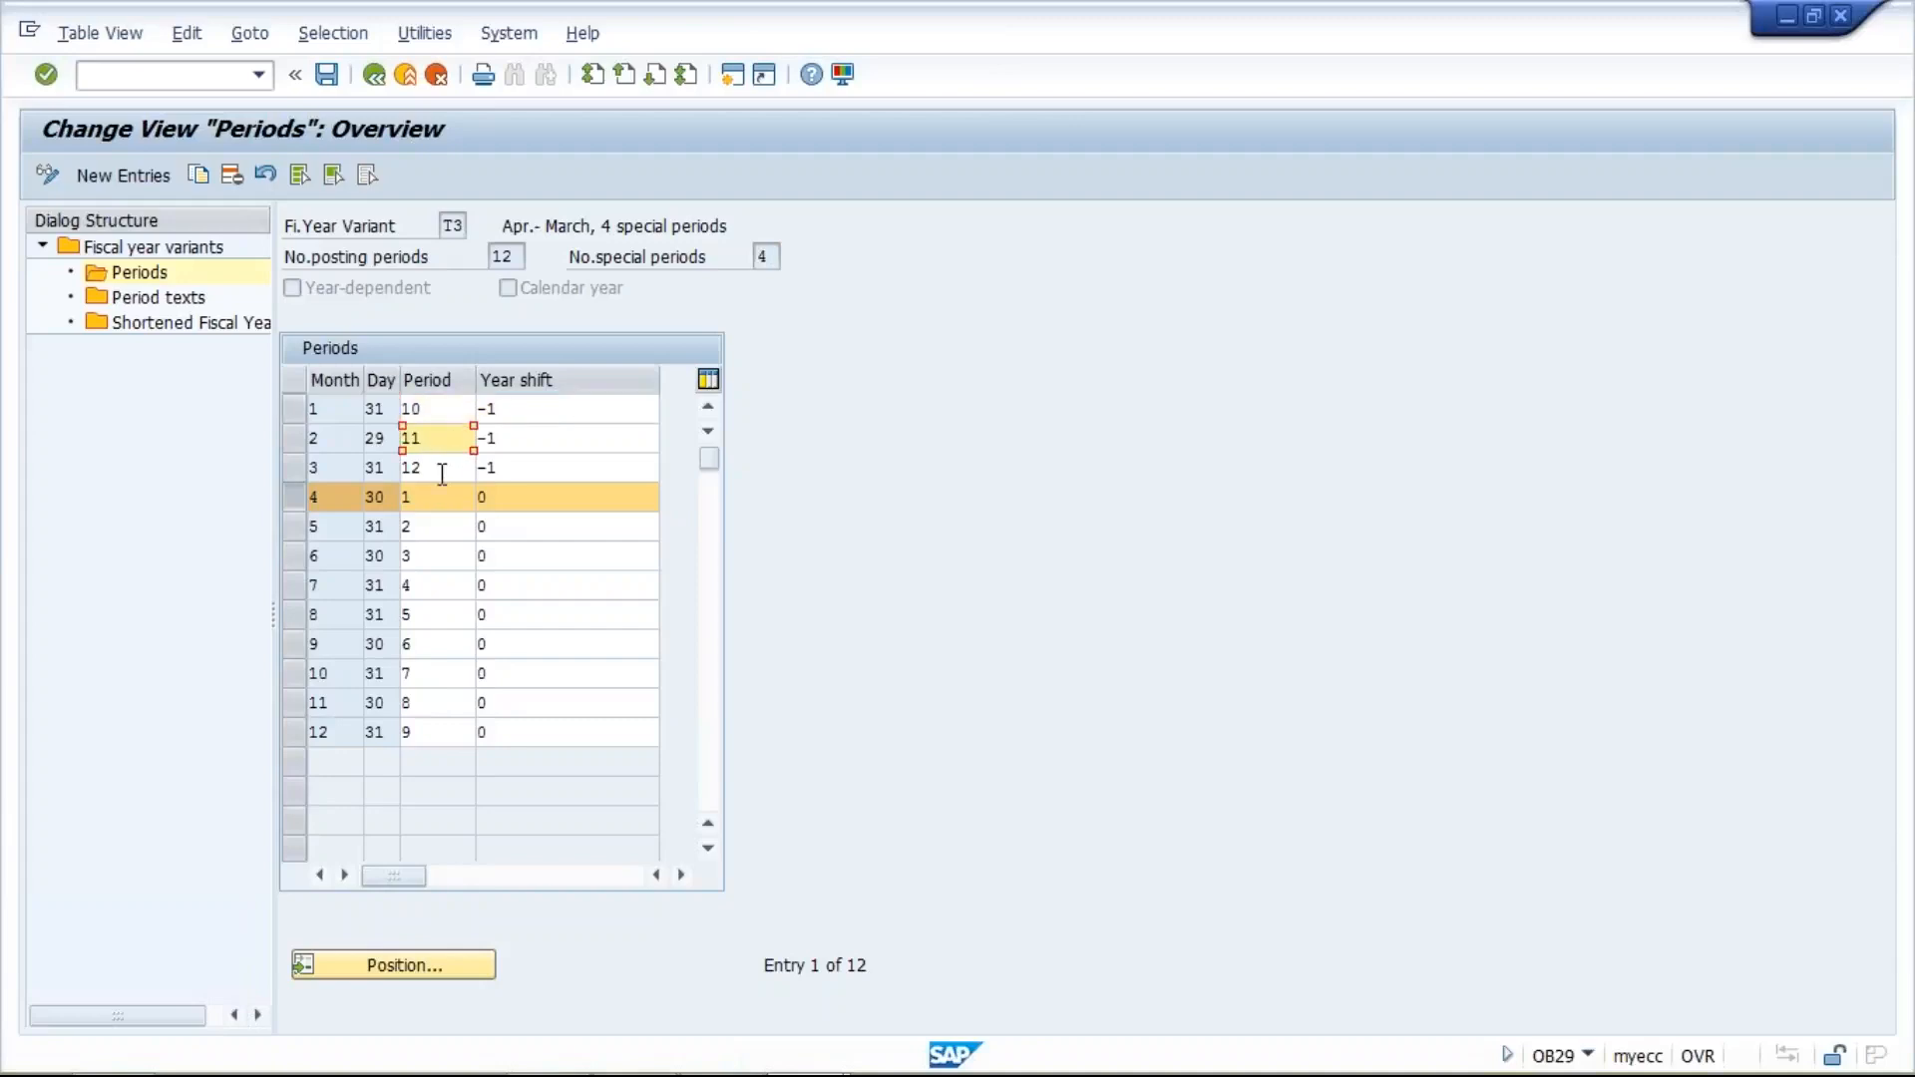
pyautogui.click(444, 466)
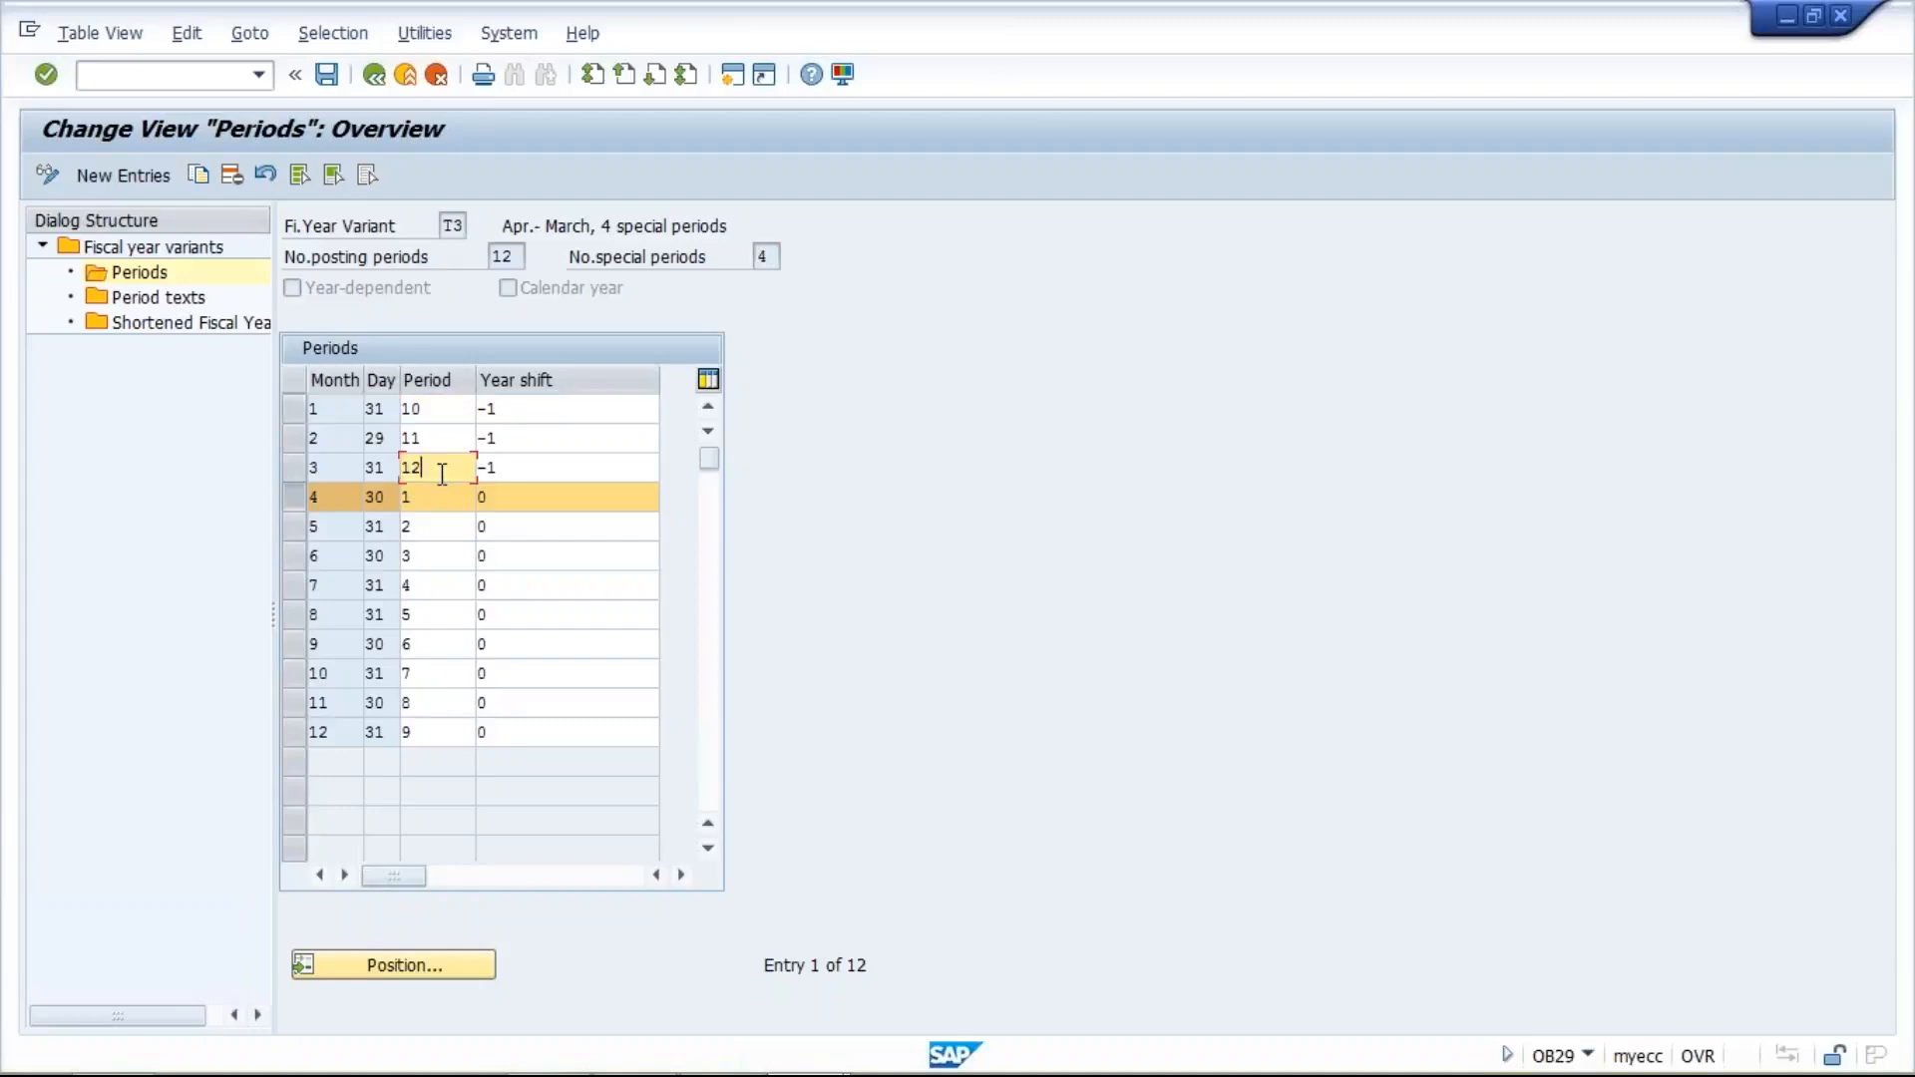
pyautogui.click(569, 410)
pyautogui.click(558, 439)
pyautogui.click(562, 466)
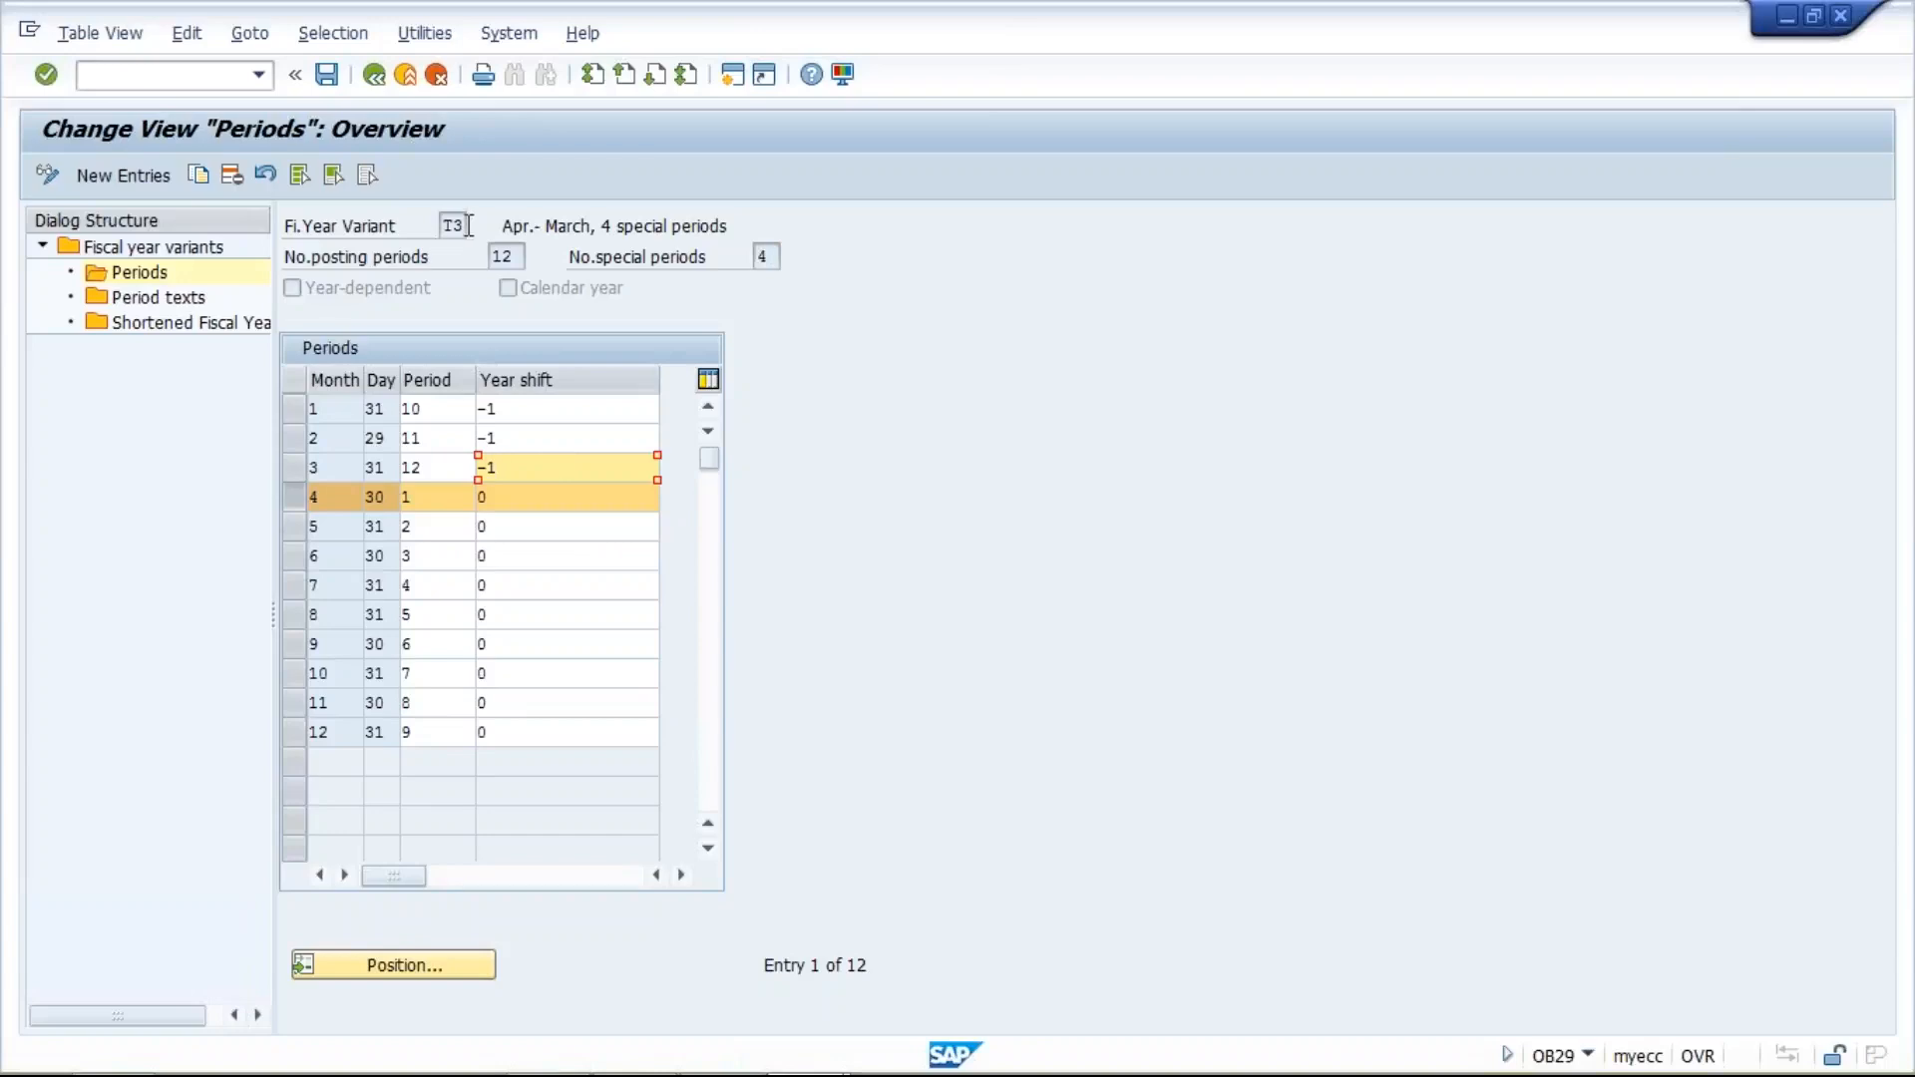
# - Open an additional SAP session and return to the Periods overview of variant T3
pyautogui.click(727, 80)
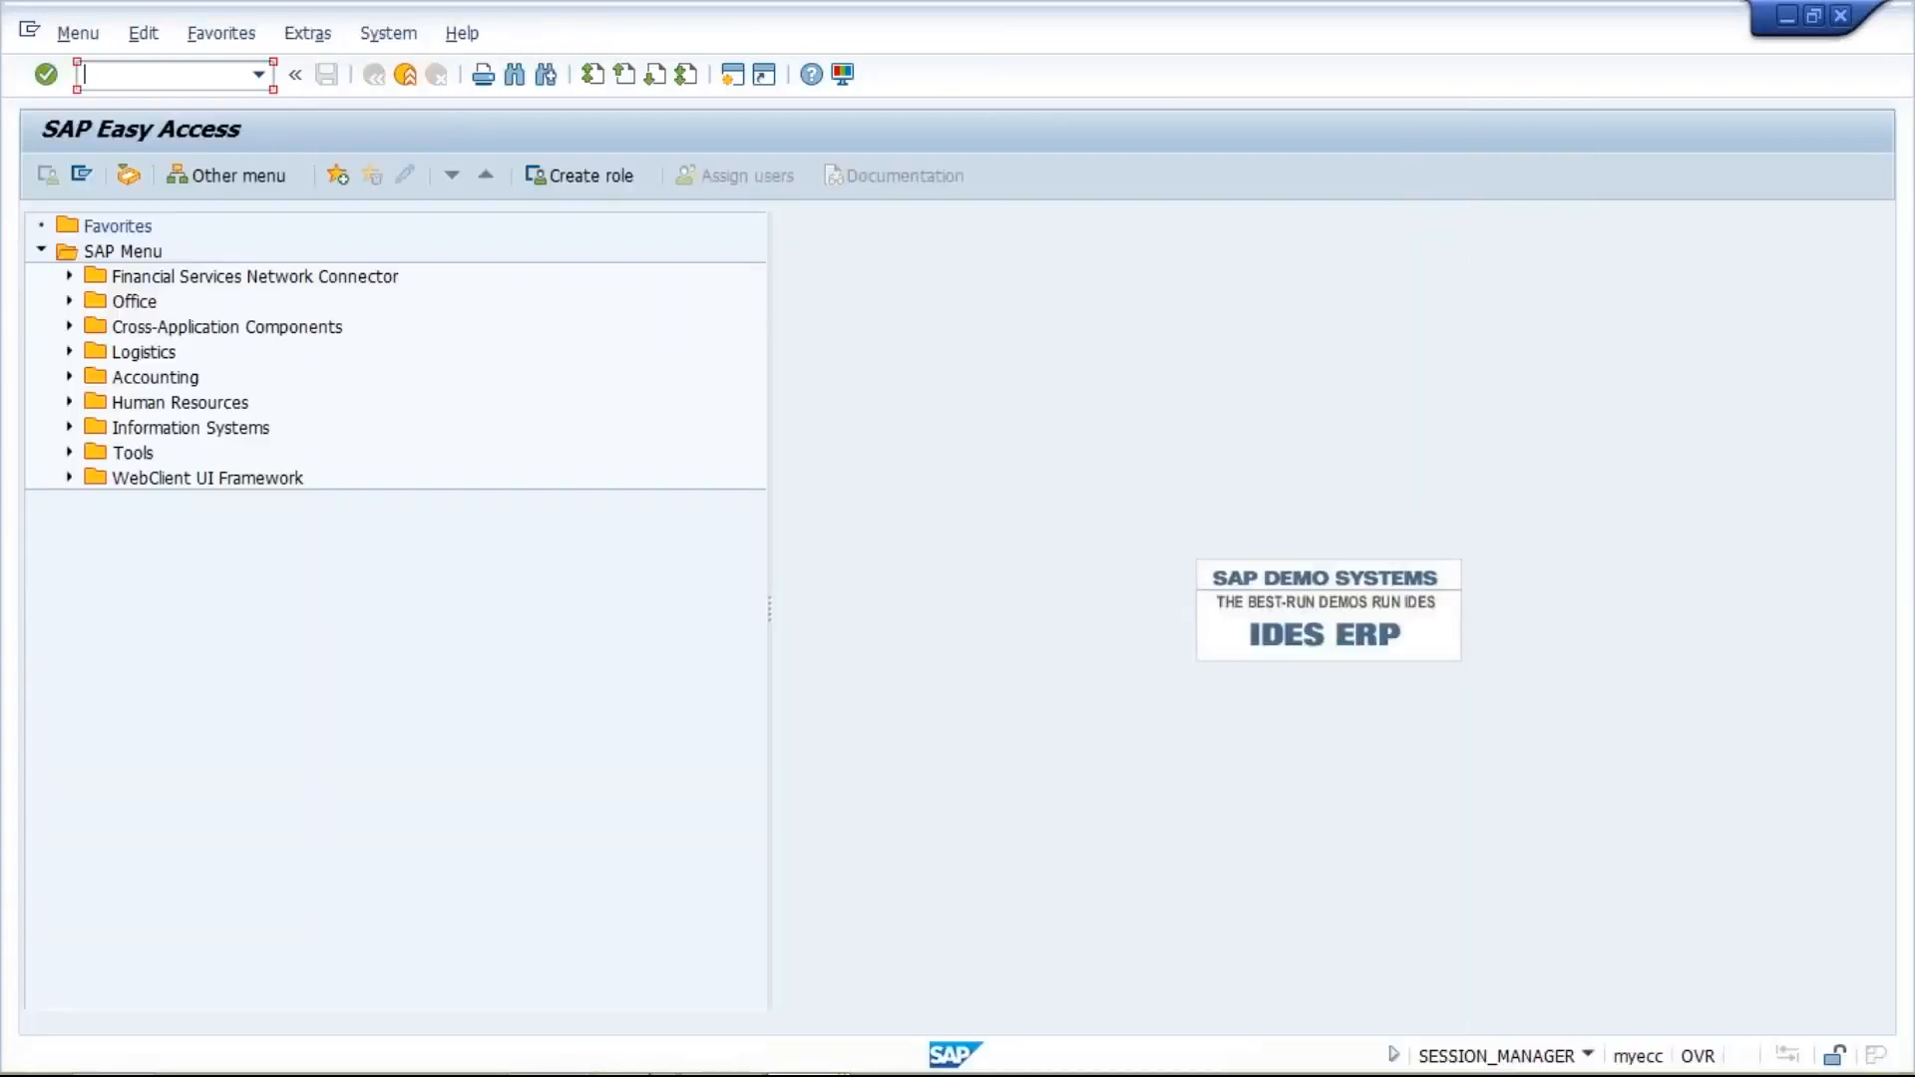
pyautogui.moveTo(906, 1039)
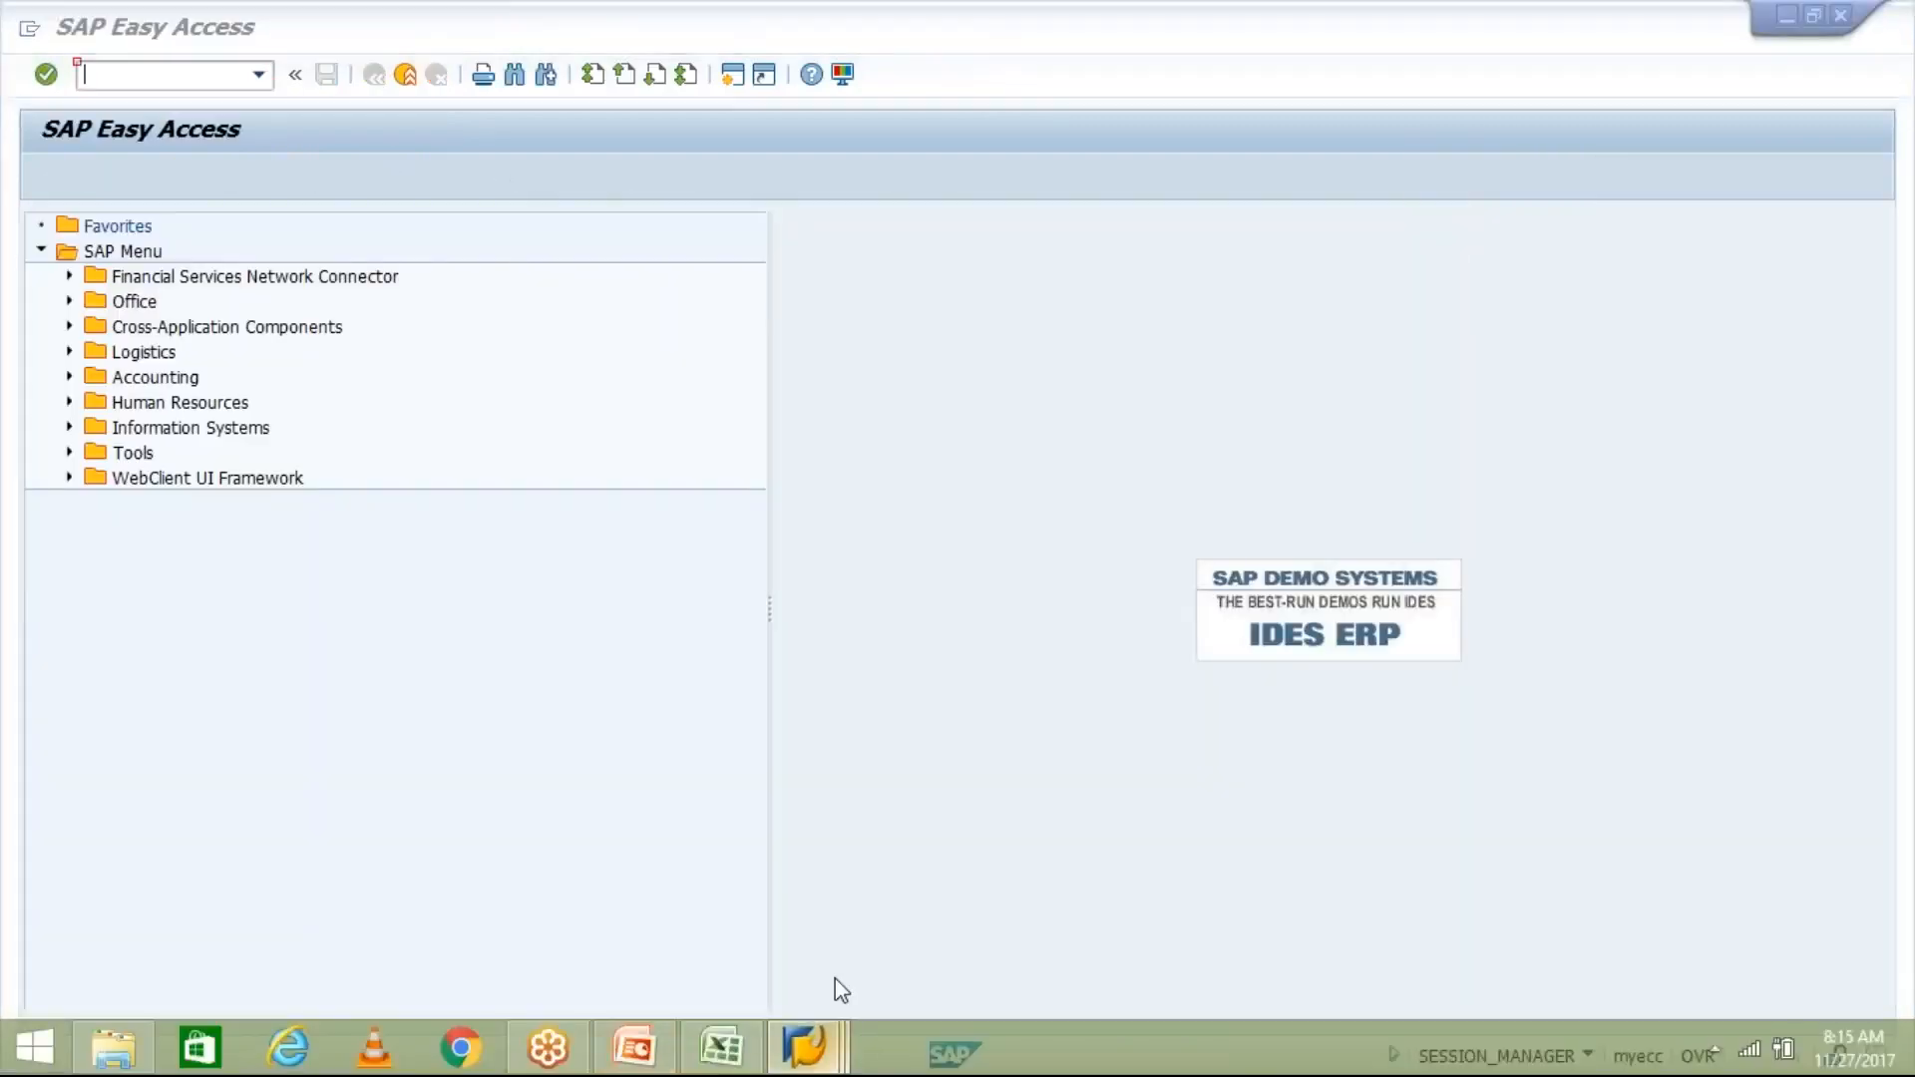
pyautogui.moveTo(807, 1045)
pyautogui.click(803, 888)
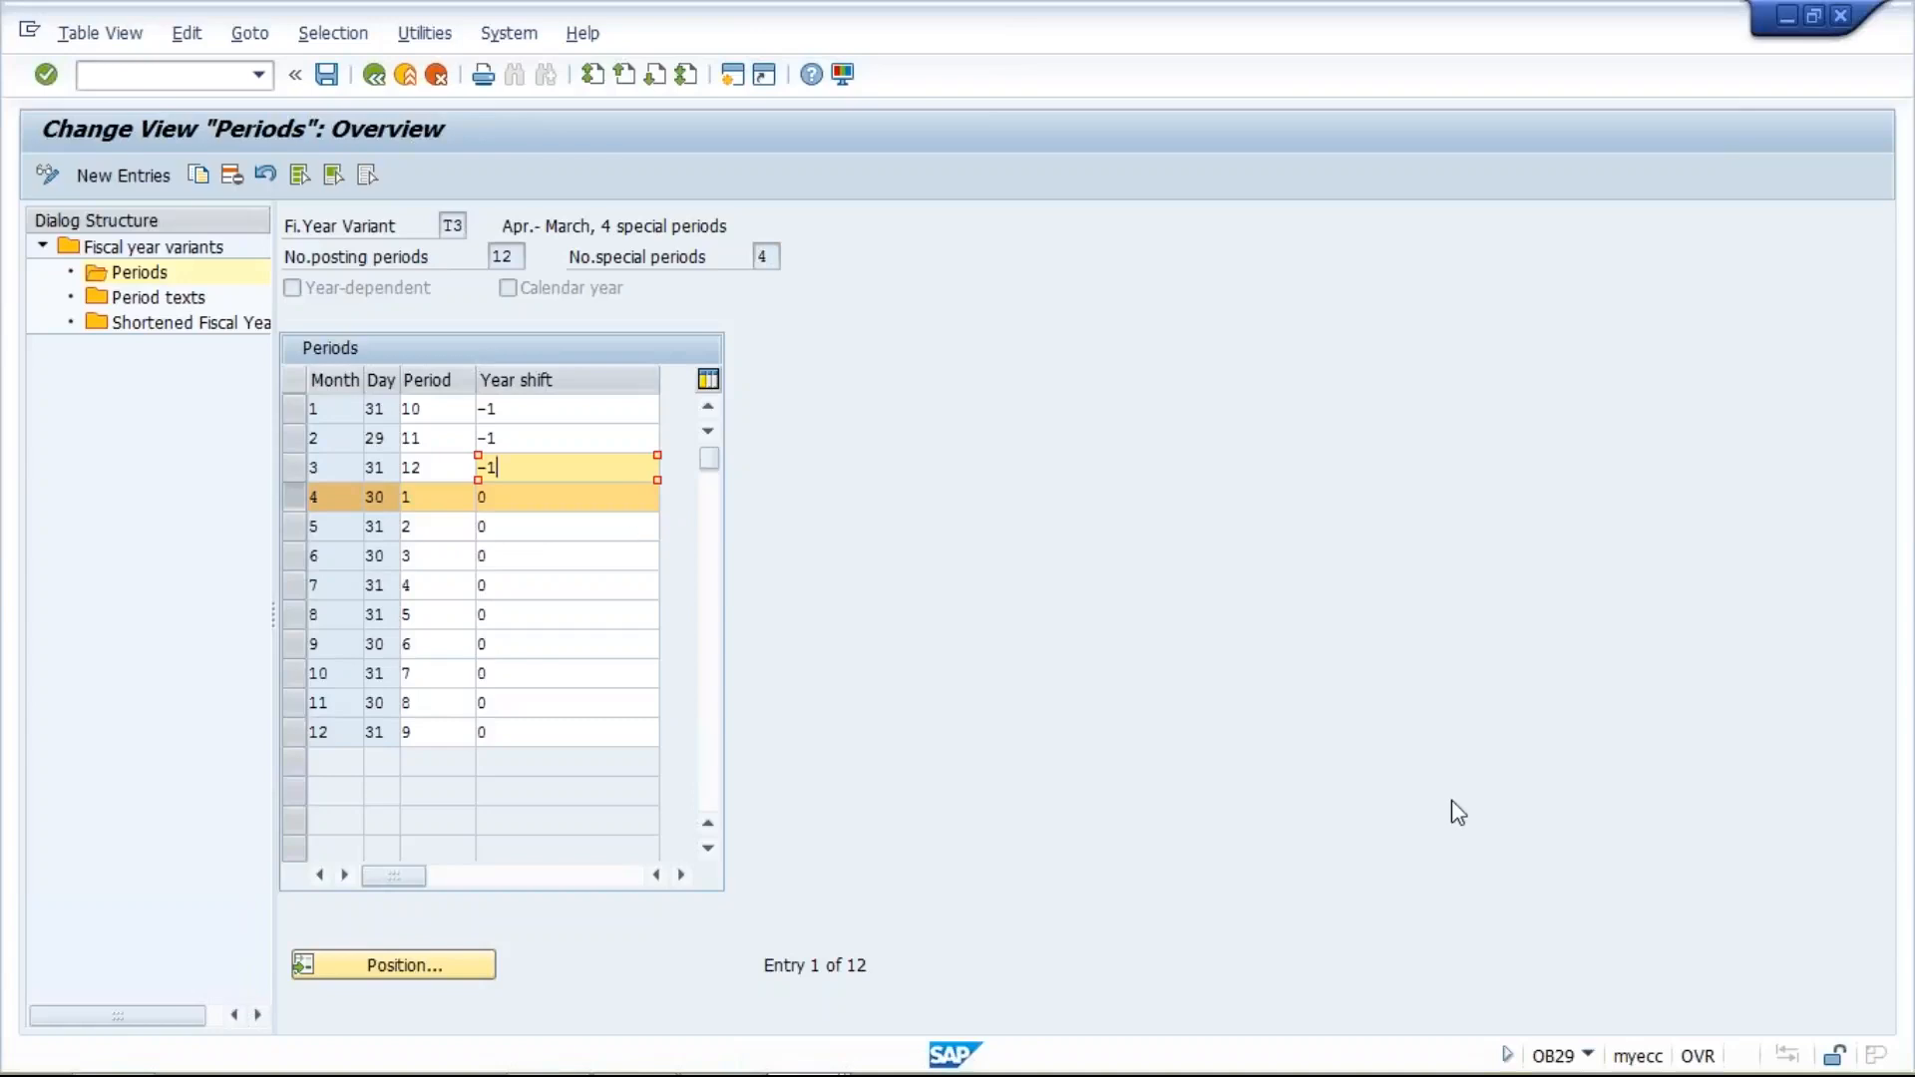
pyautogui.click(1900, 677)
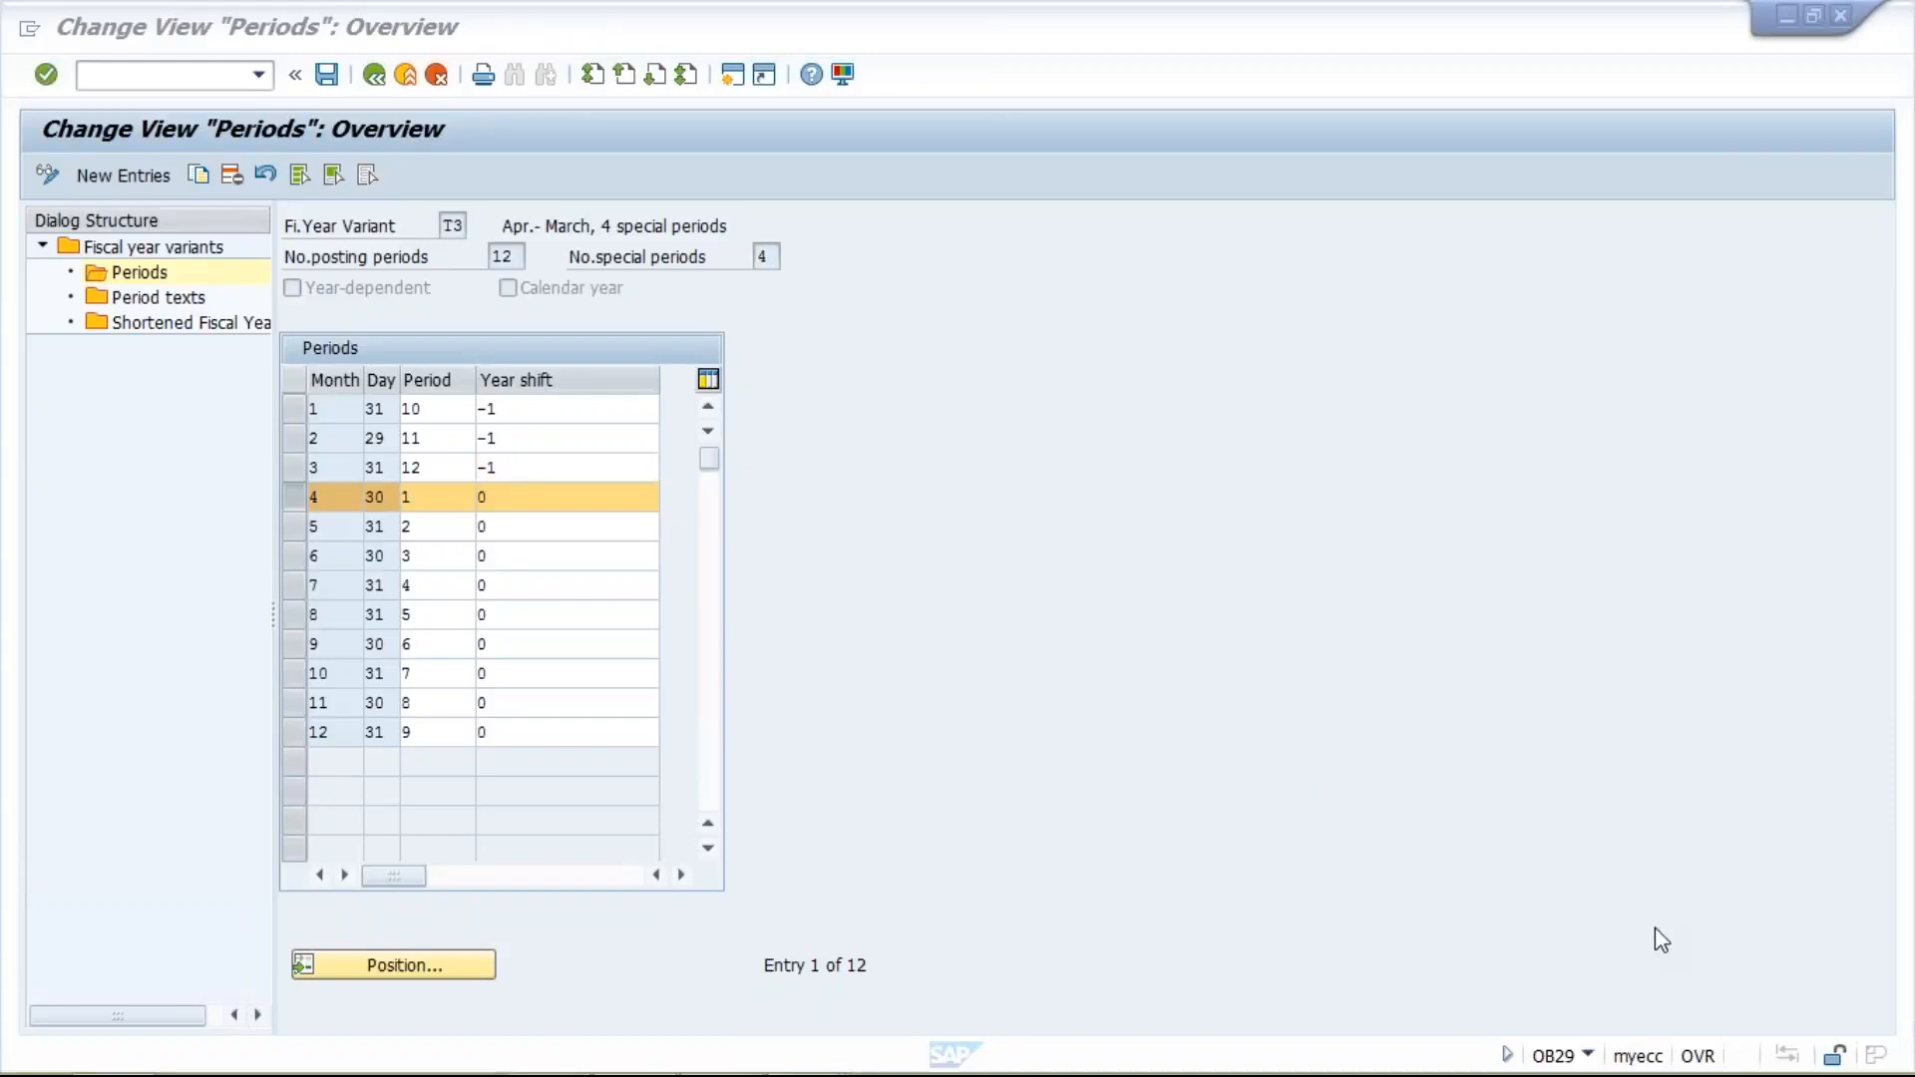
pyautogui.click(1617, 913)
pyautogui.click(936, 957)
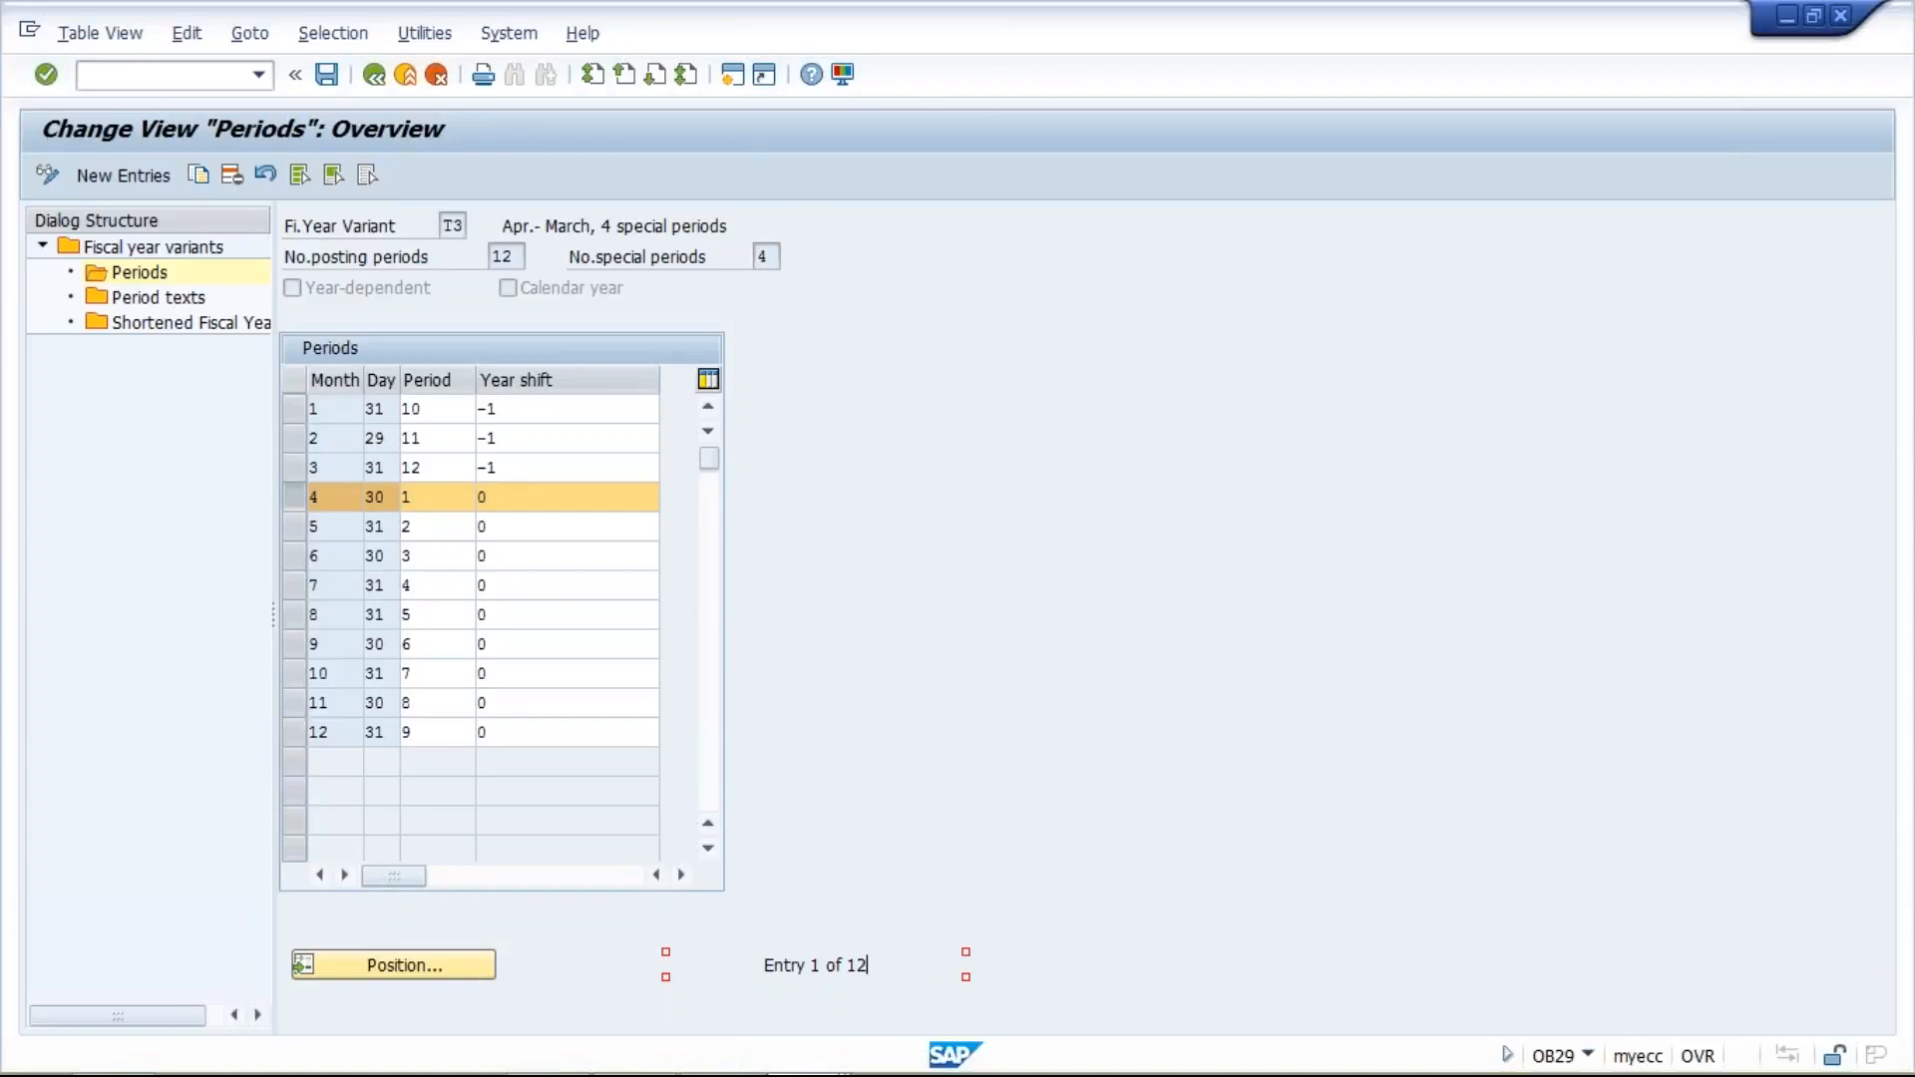
# - Bring up the SAP Easy Access session, and switch to PowerPoint to consult the Fiscal Year Variant slide's transaction codes
pyautogui.click(795, 1063)
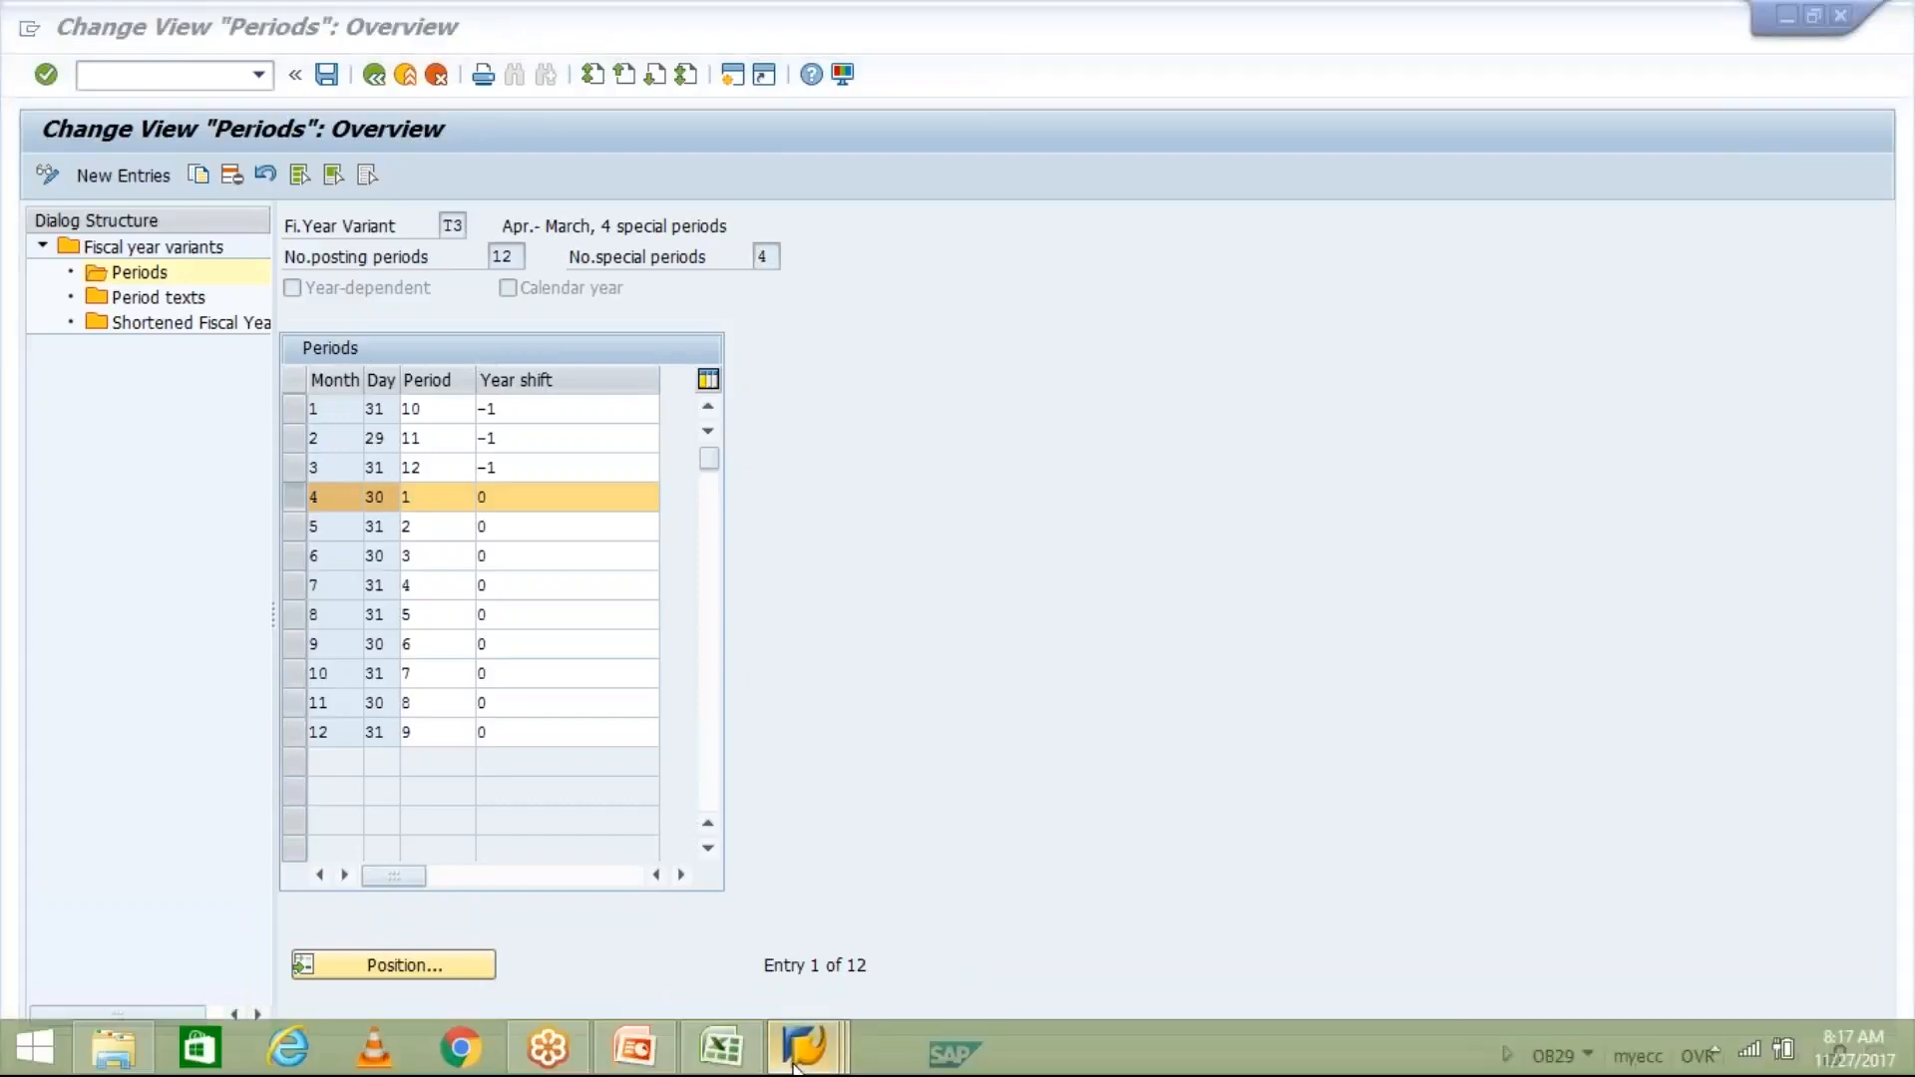
pyautogui.click(1082, 927)
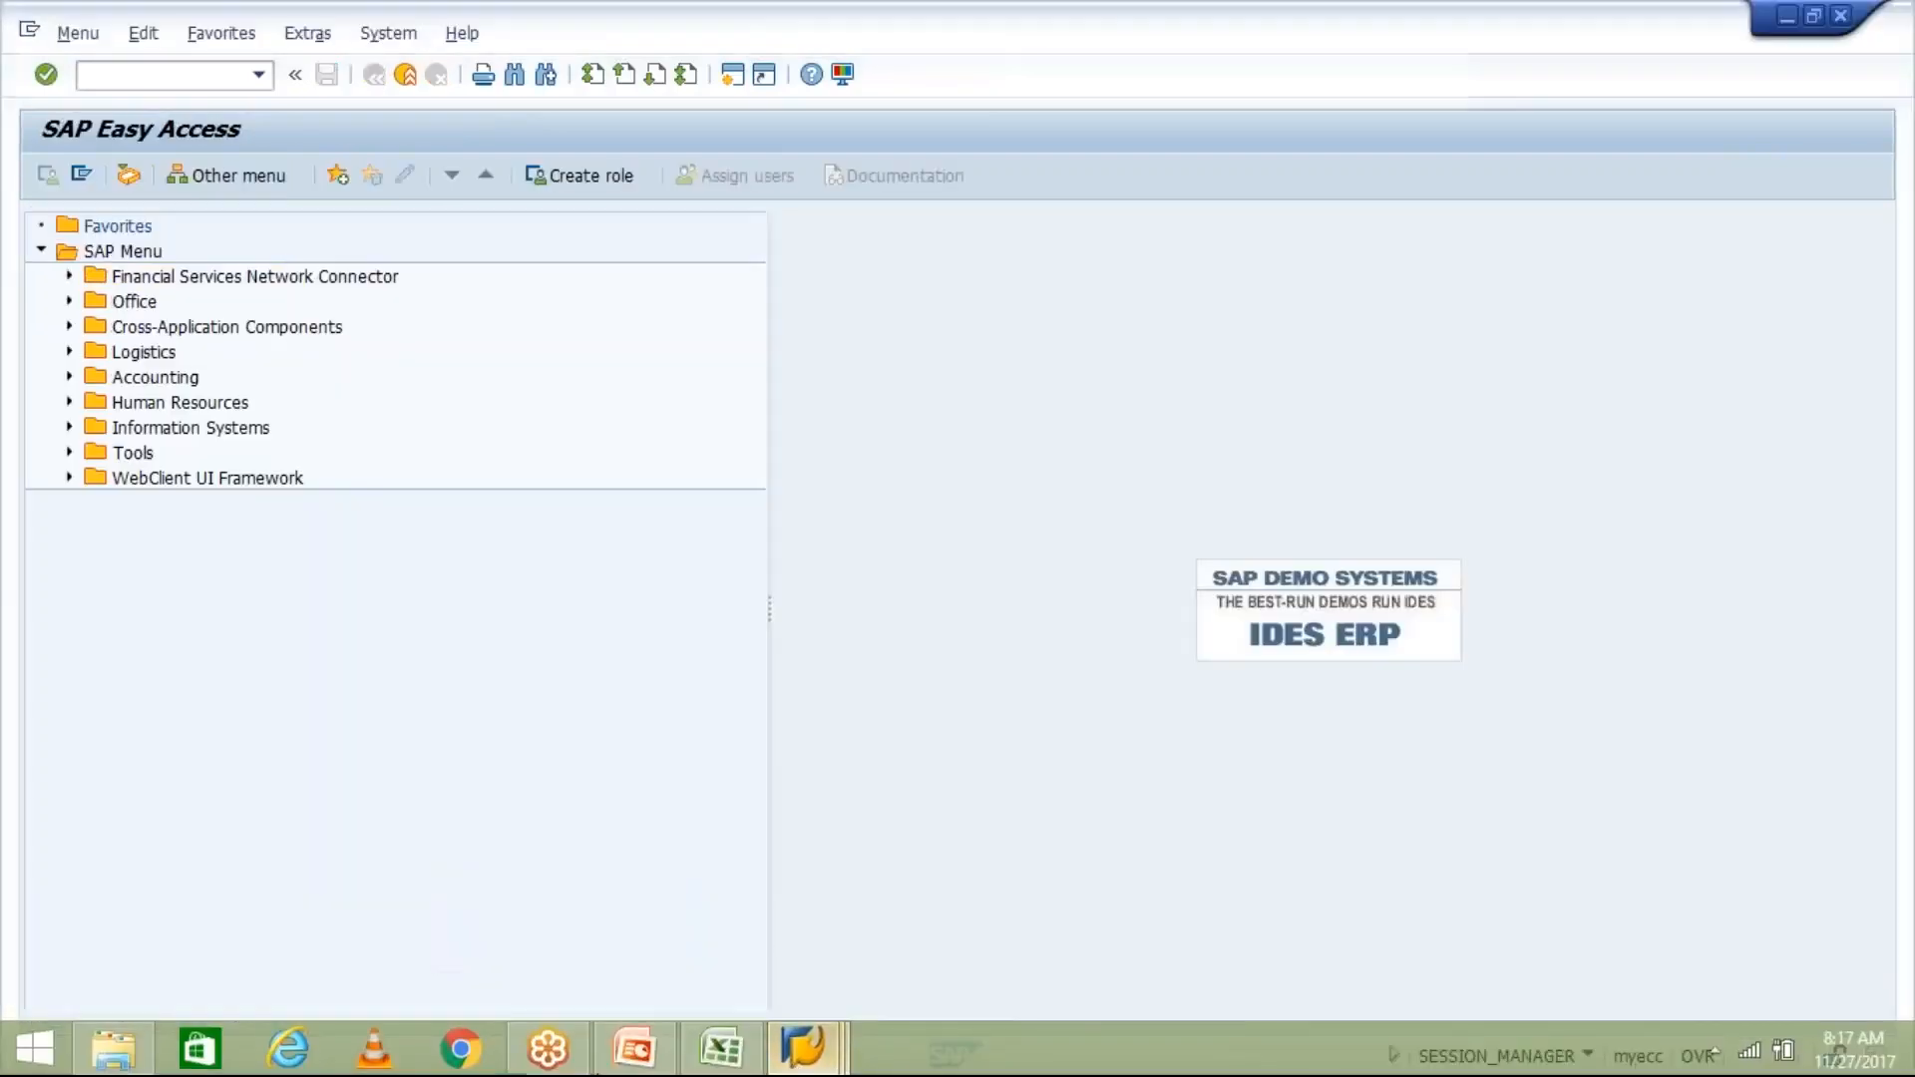
pyautogui.click(621, 1064)
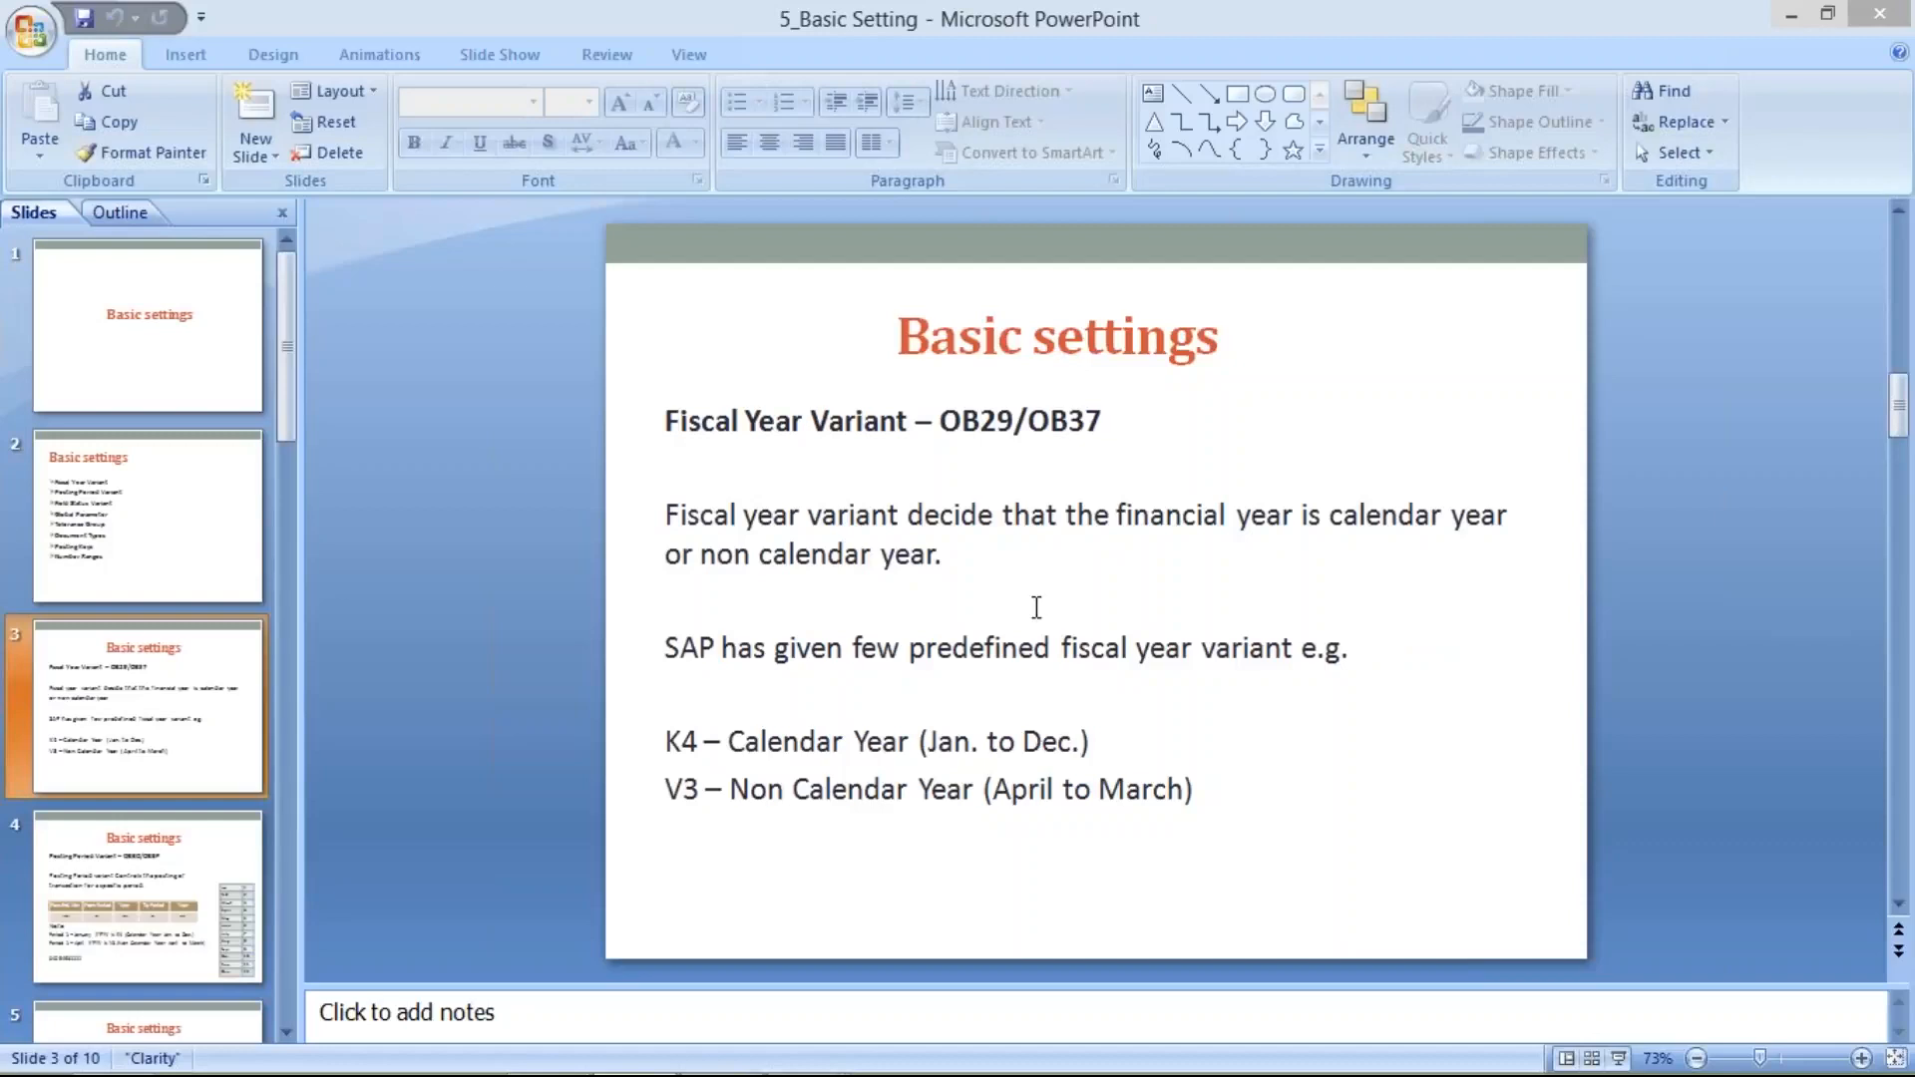
# - Switch to the SAP Easy Access session and run transaction OB37 to assign company codes to fiscal year variants
pyautogui.moveTo(828, 1060)
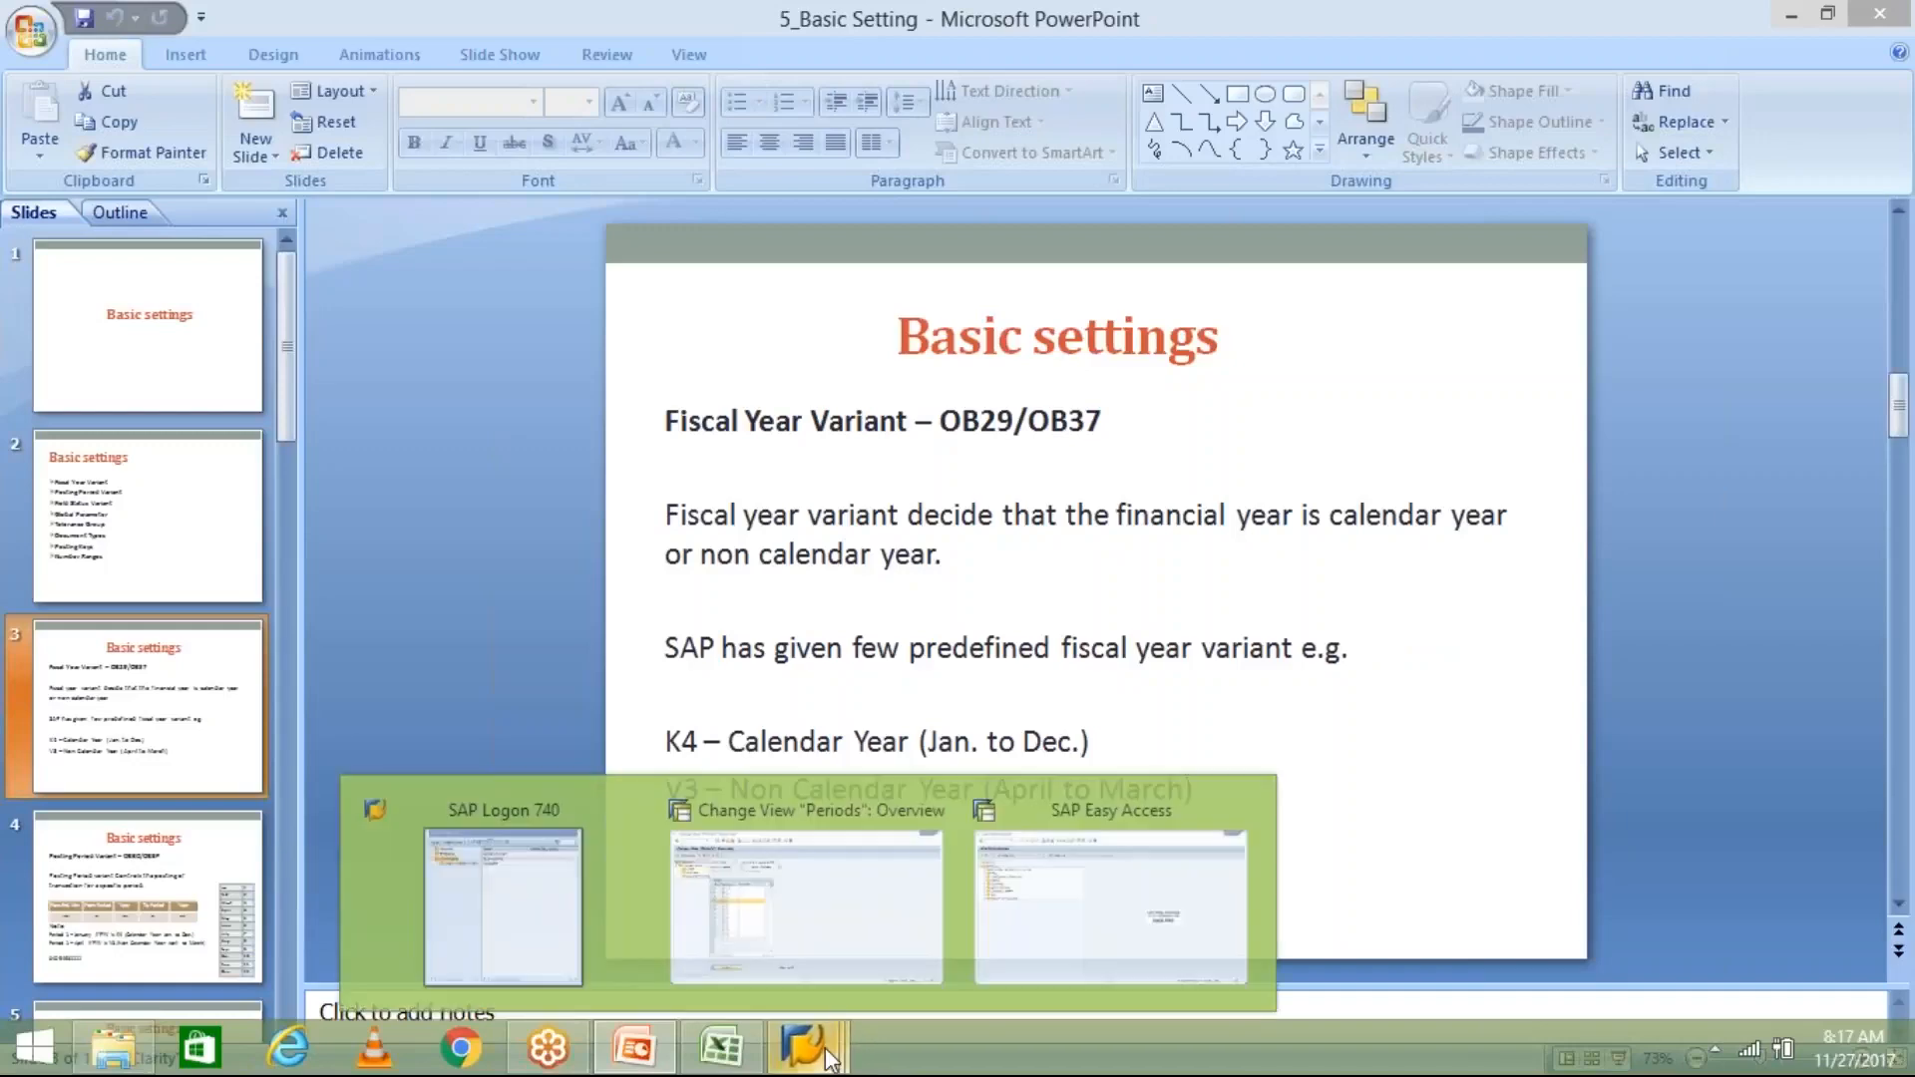
pyautogui.click(1065, 957)
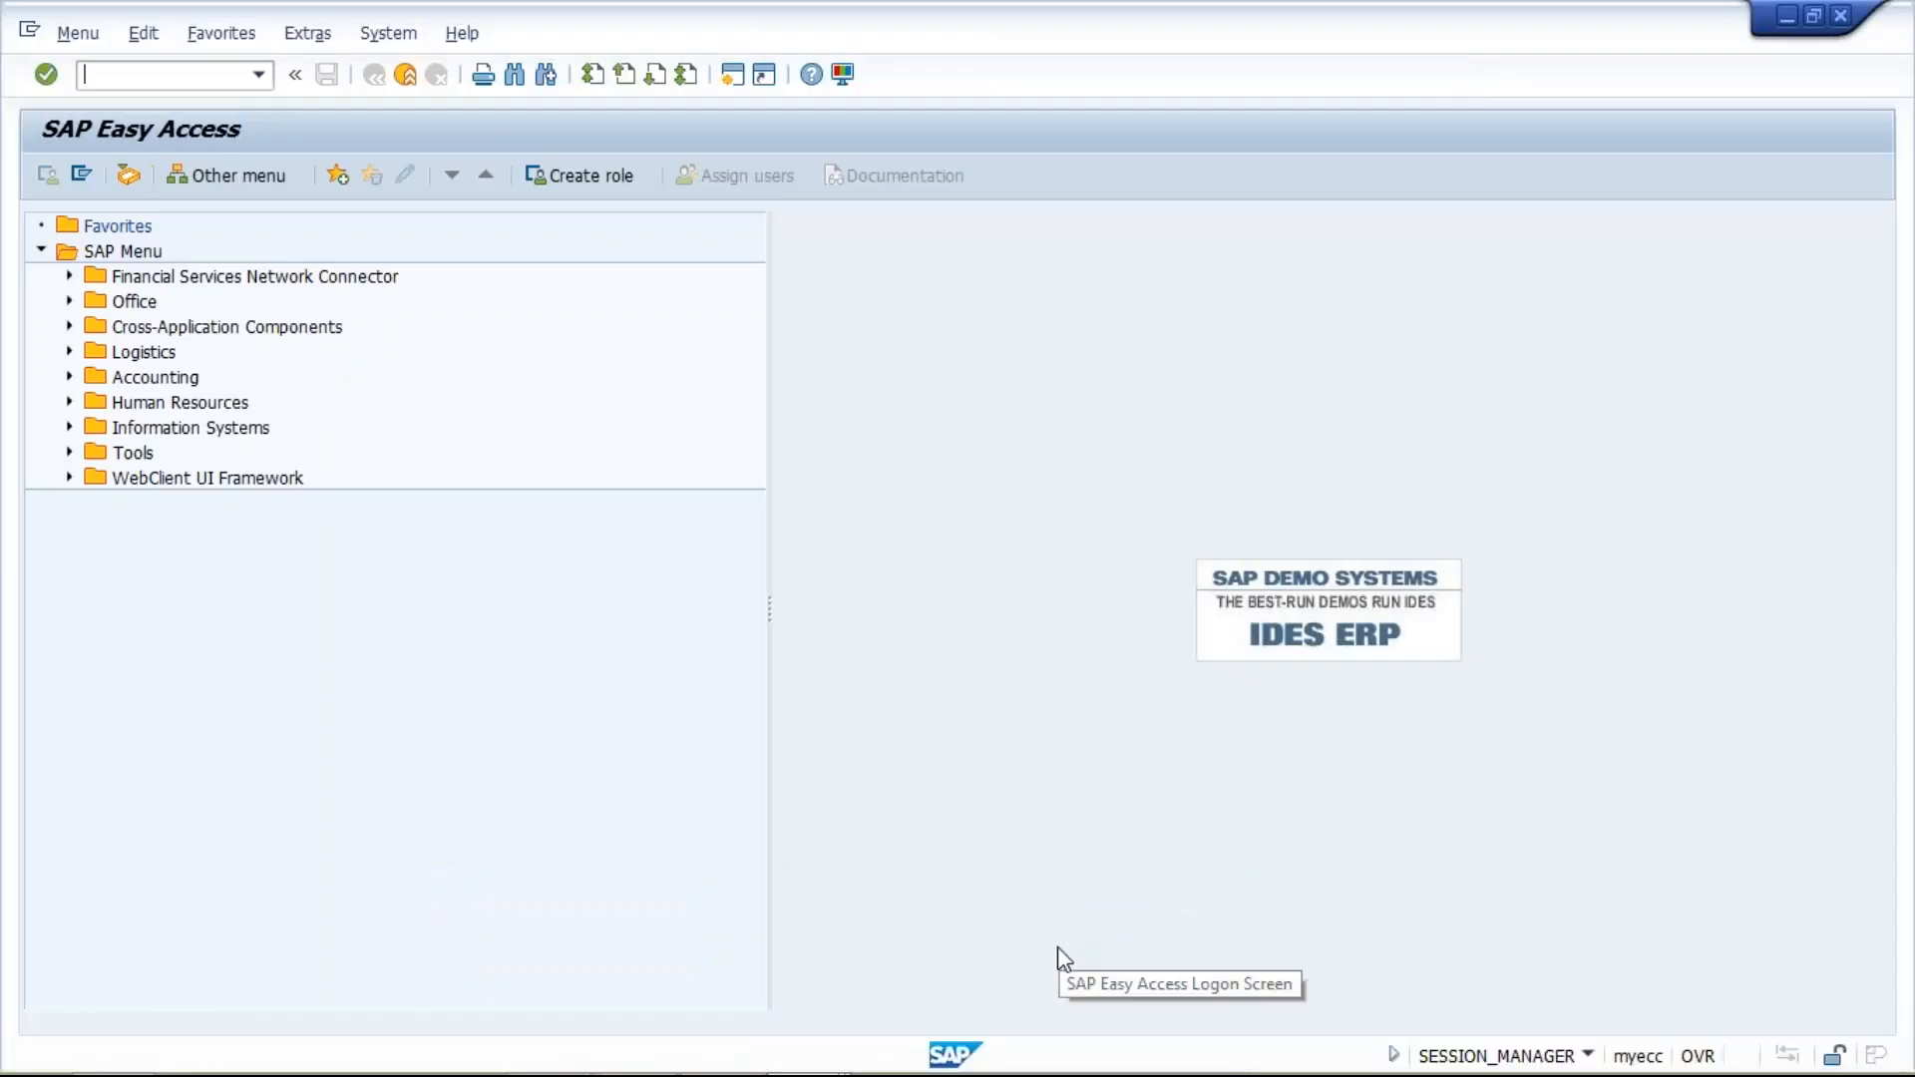
pyautogui.write('OB')
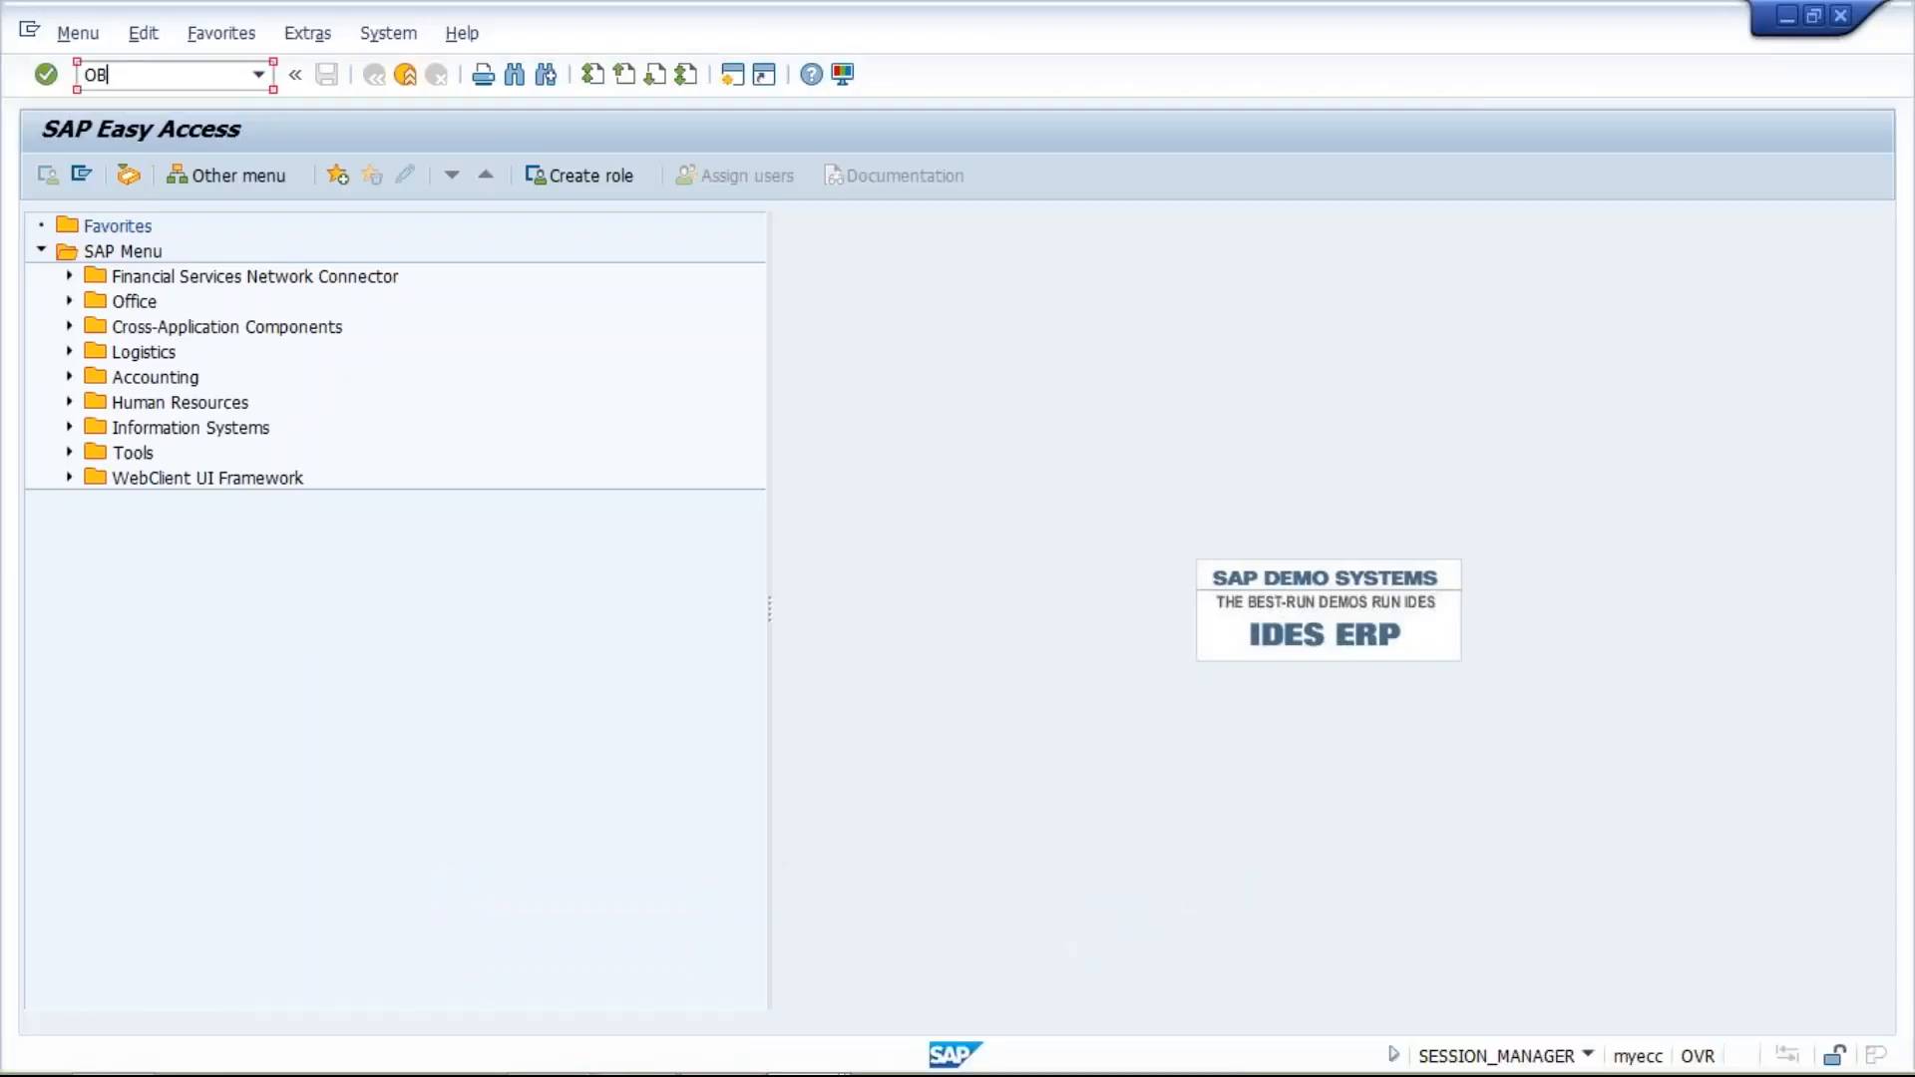
pyautogui.write('37')
pyautogui.press('Return')
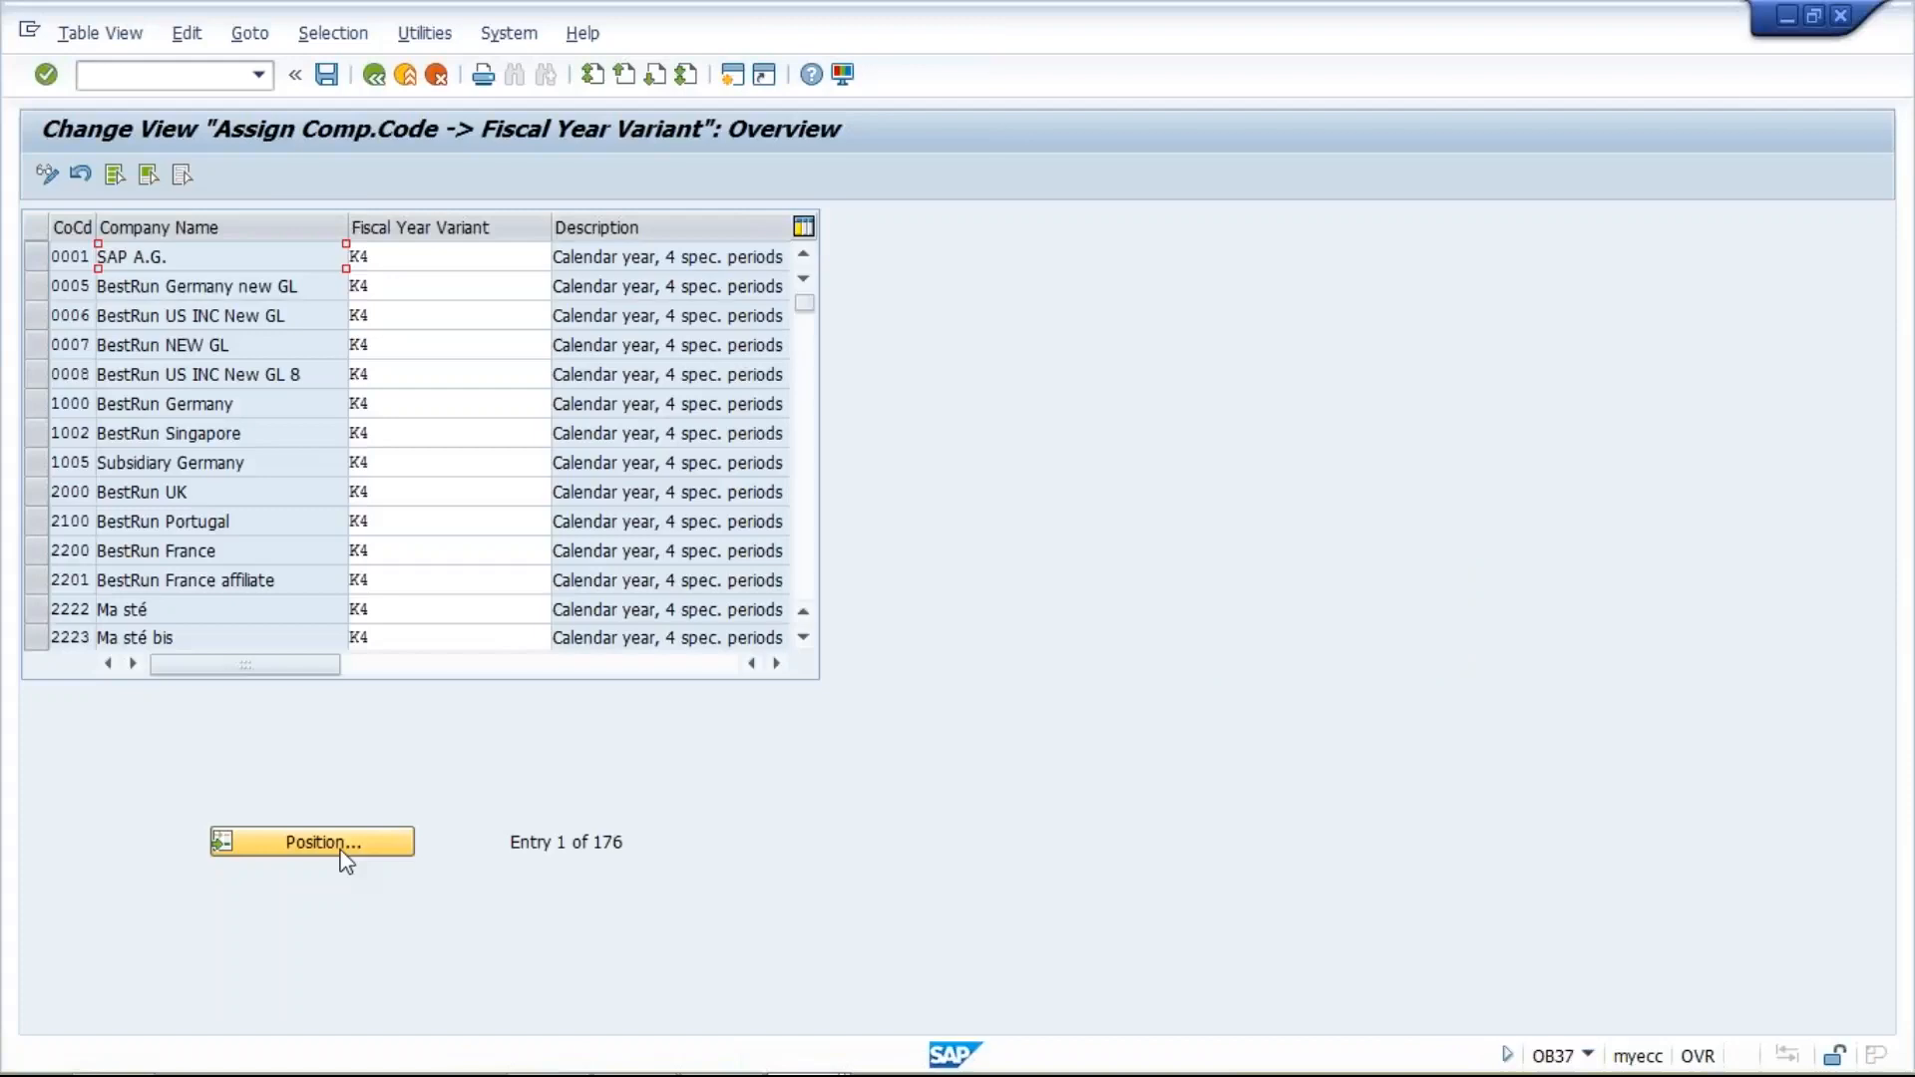
# - Position the company code list at company code TM10
pyautogui.click(345, 846)
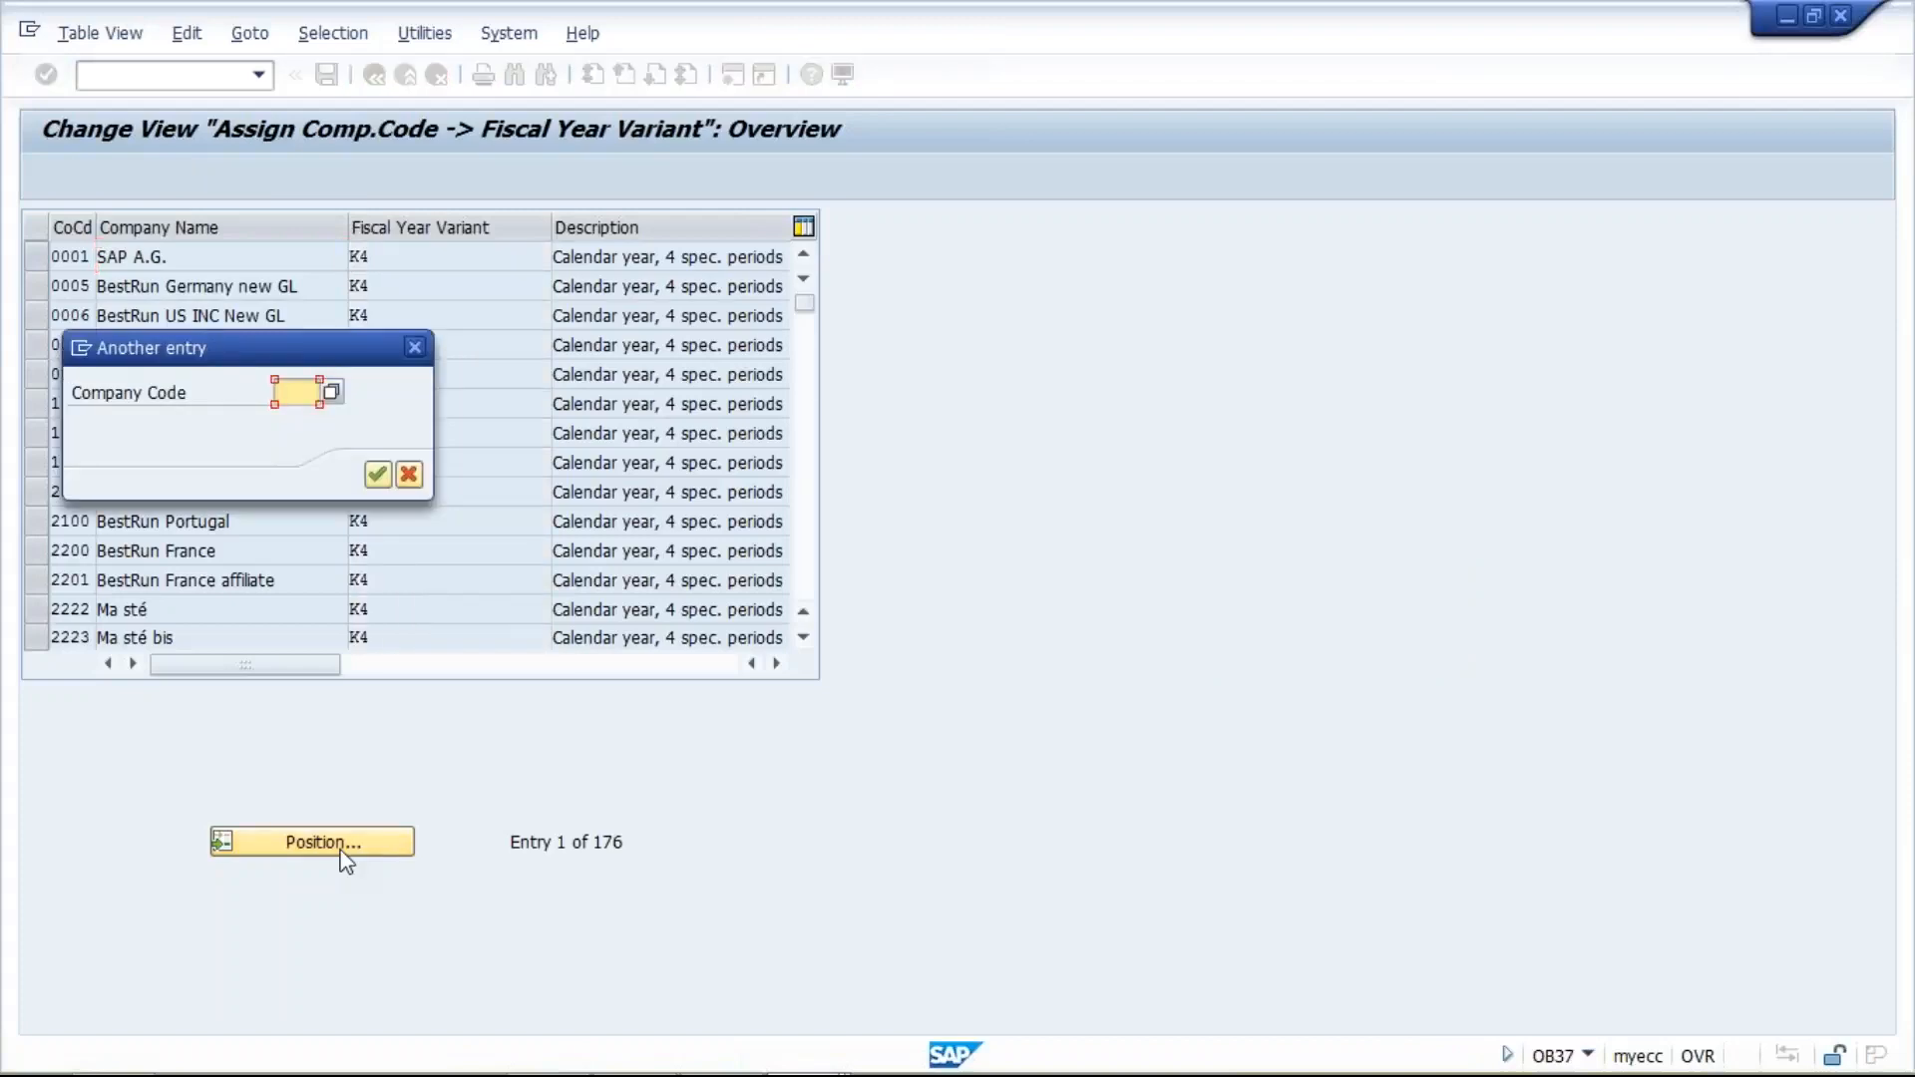
pyautogui.write('TM10')
pyautogui.press('Return')
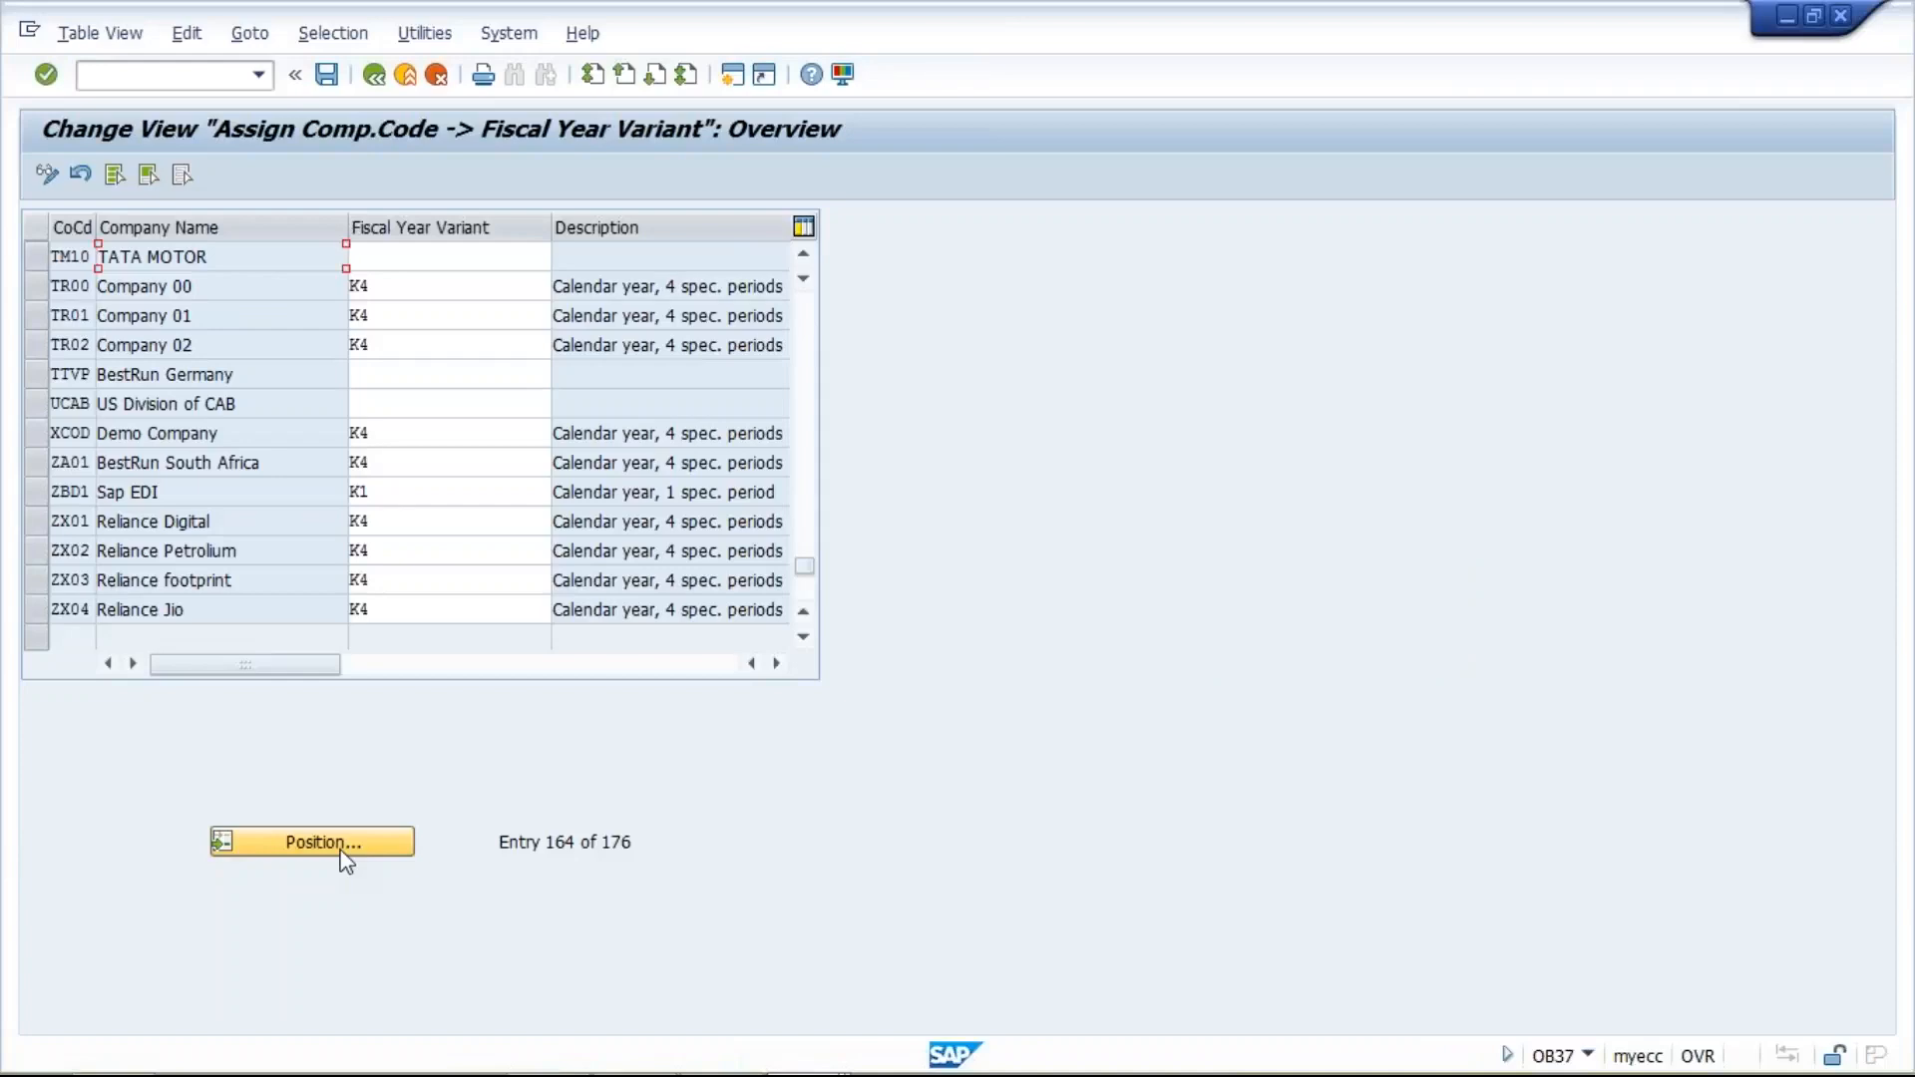
# - Assign fiscal year variant T3 to company code TM10, TATA MOTOR
pyautogui.click(380, 261)
pyautogui.write('T')
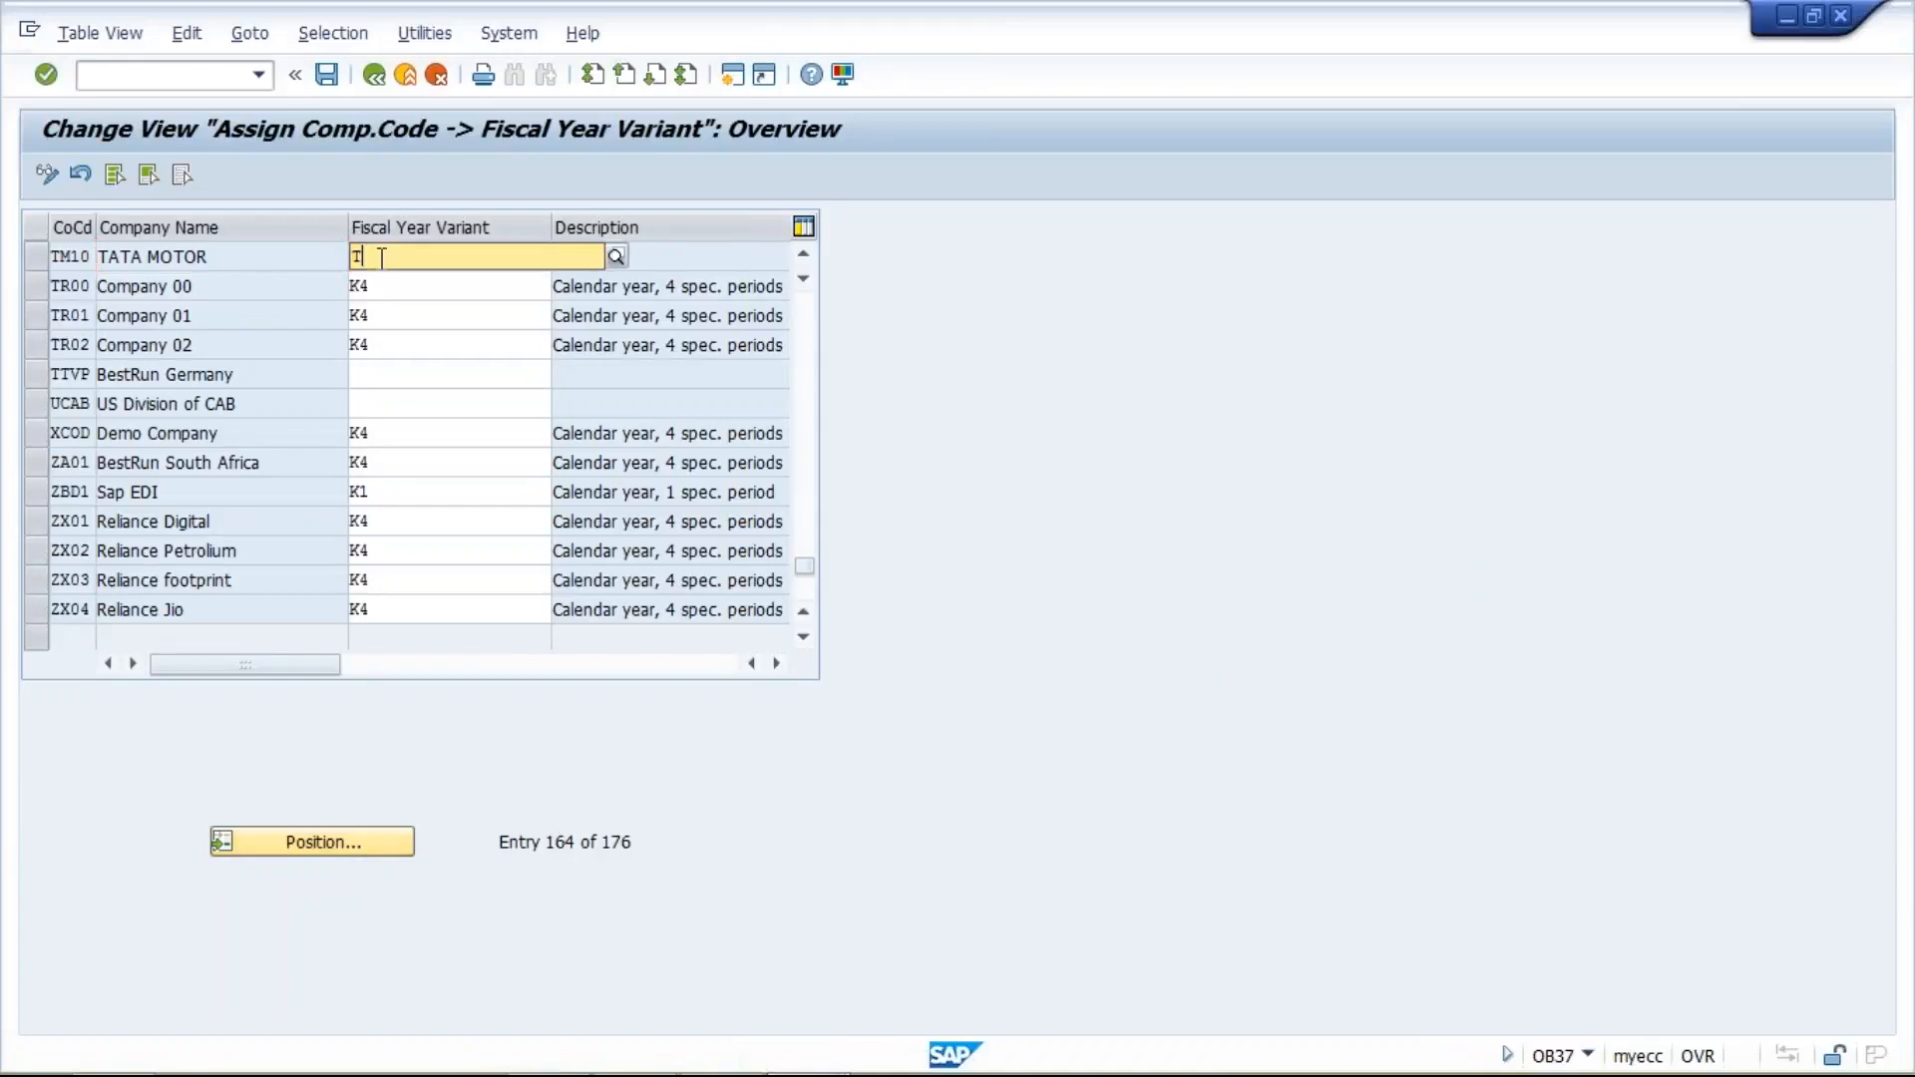
pyautogui.write('3')
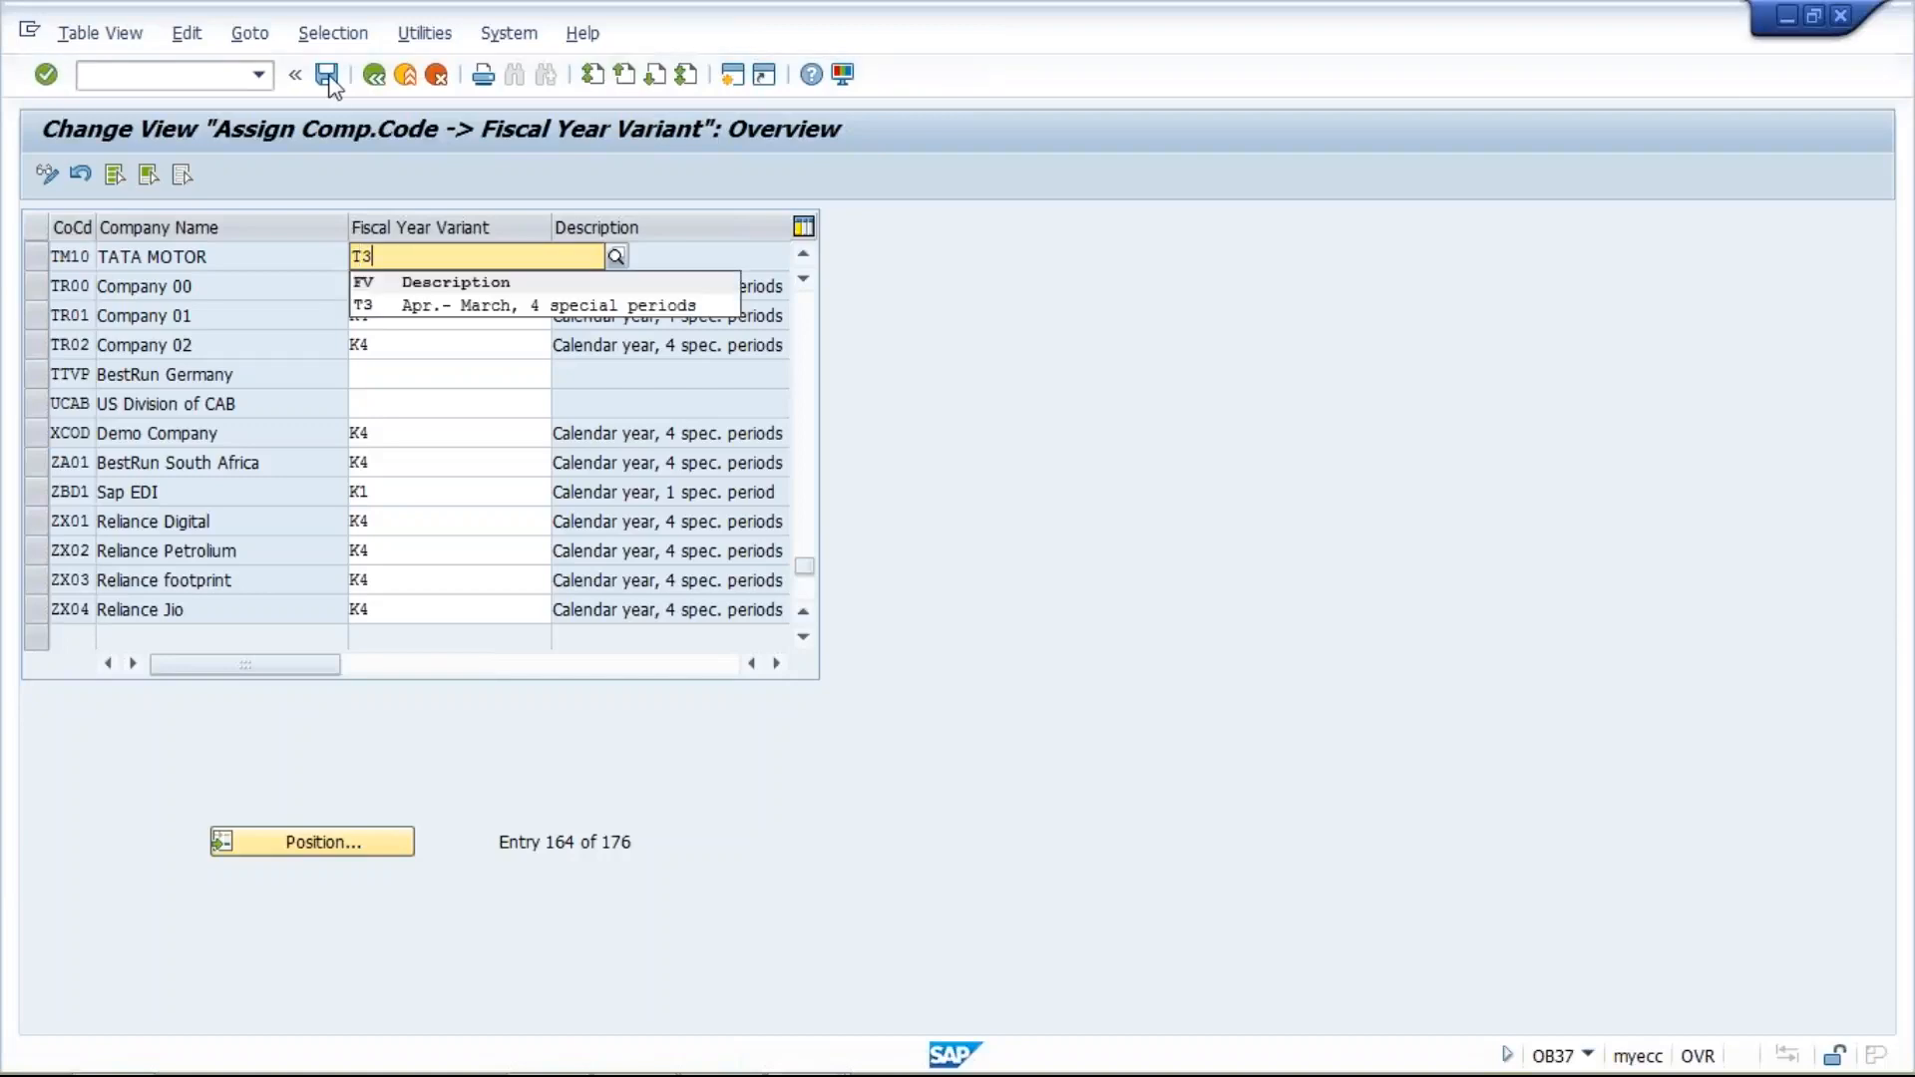
pyautogui.click(393, 306)
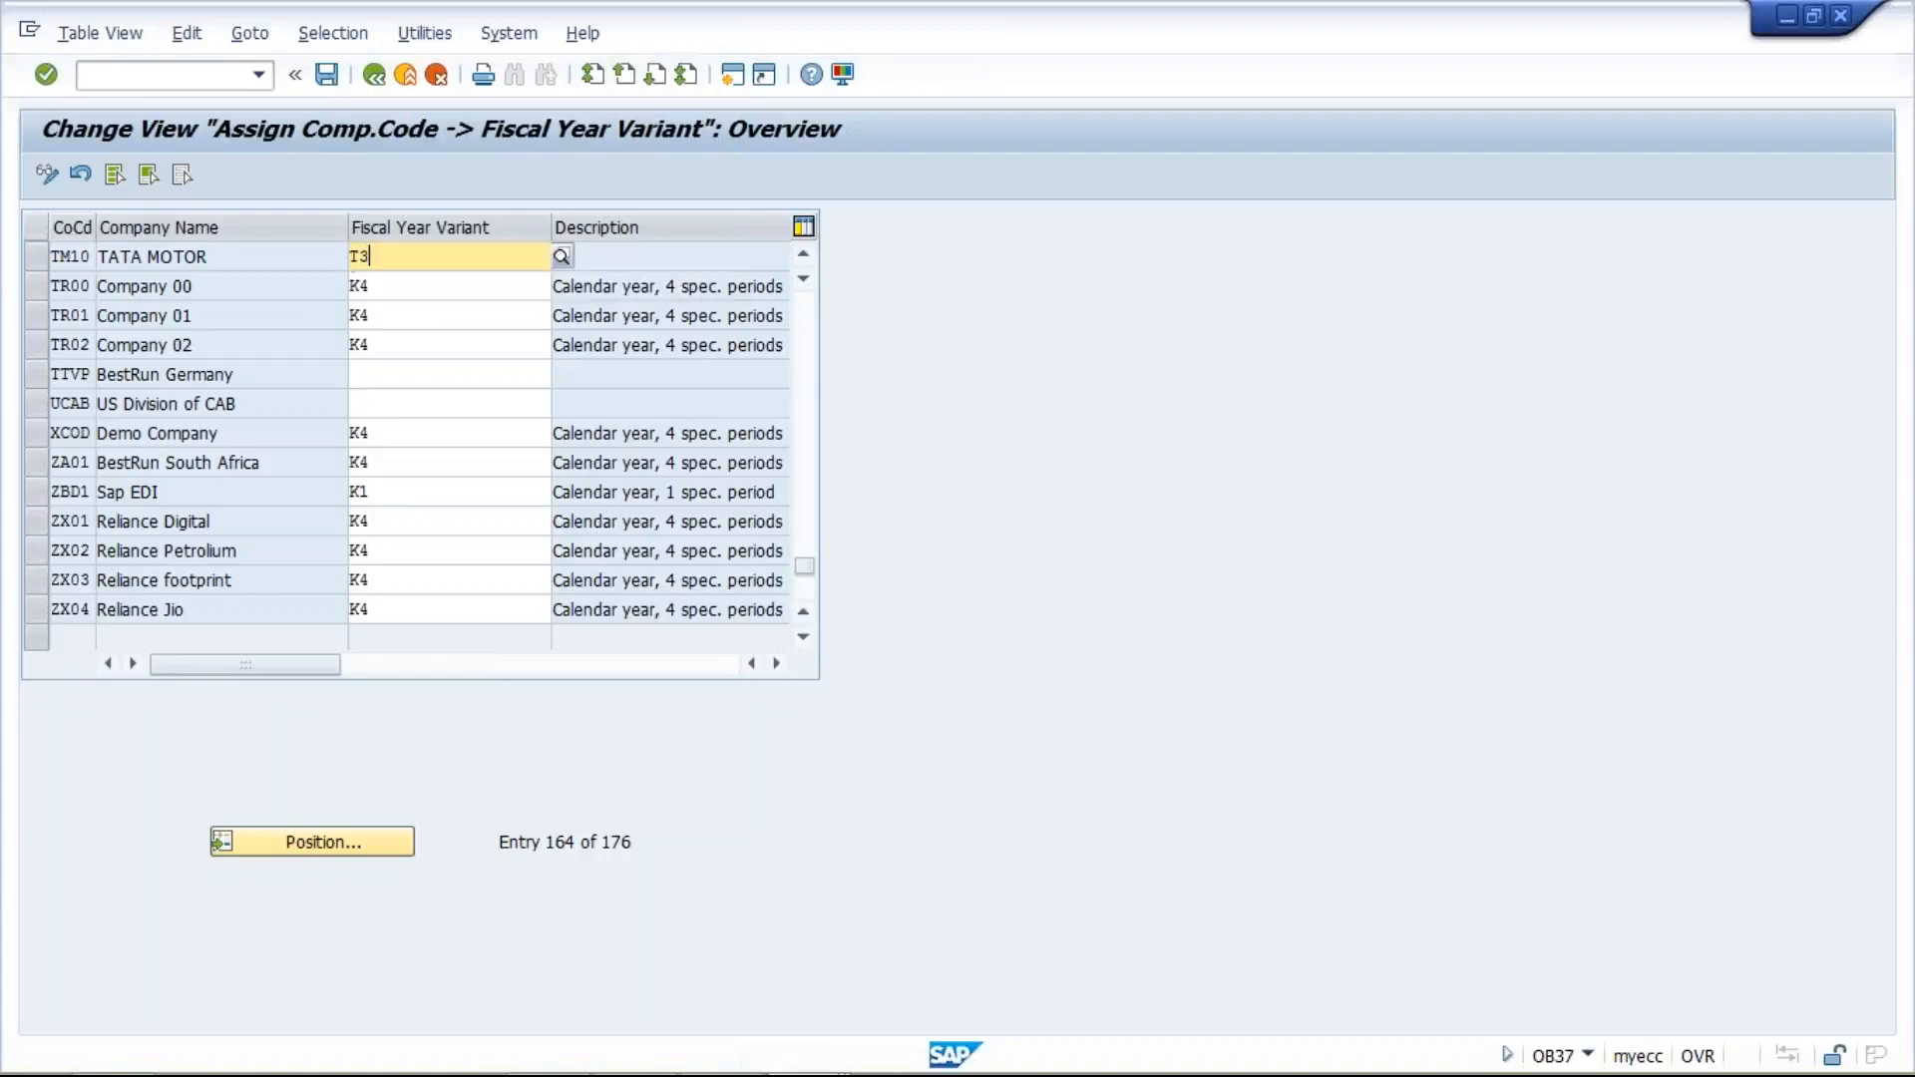
# - Save the assignment, accepting the blank variants of TTVP and UCAB, and record it in the customizing request TATA MOTOR_1
pyautogui.click(326, 76)
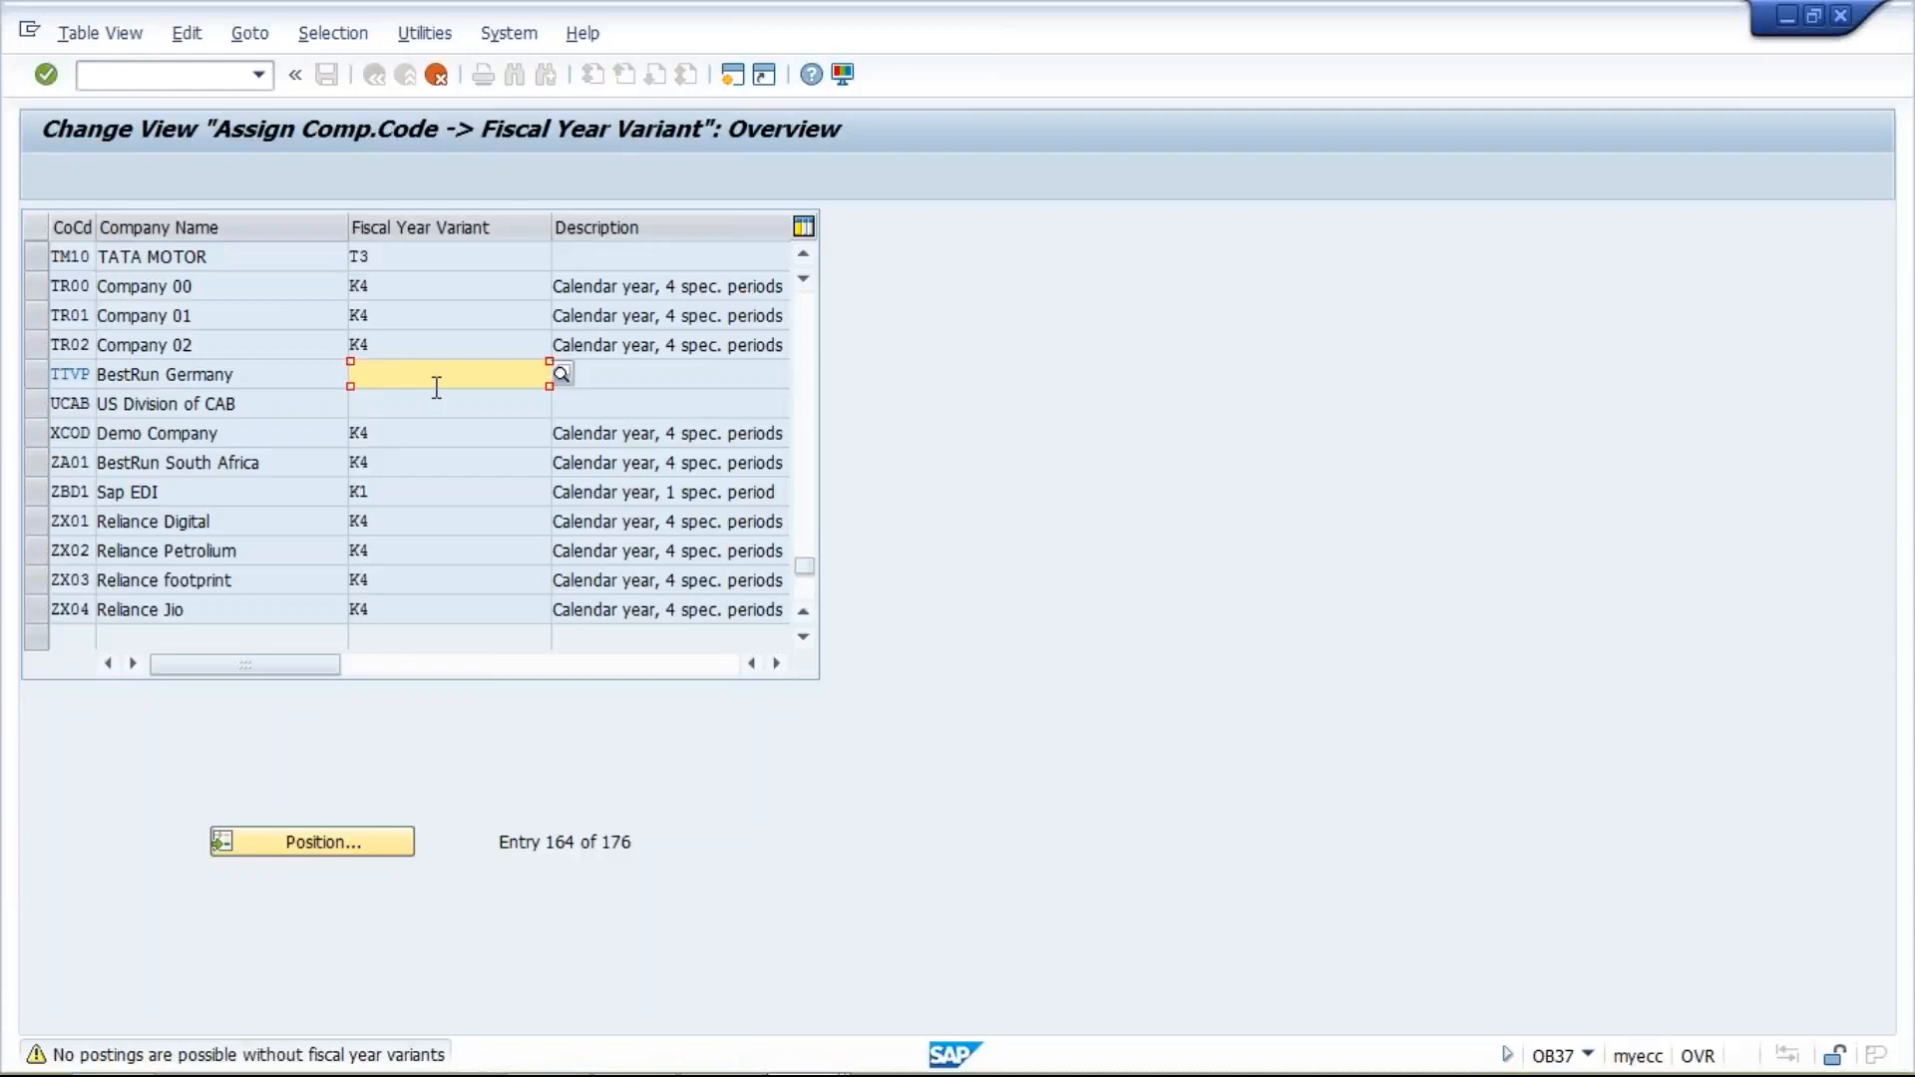
pyautogui.press('Return')
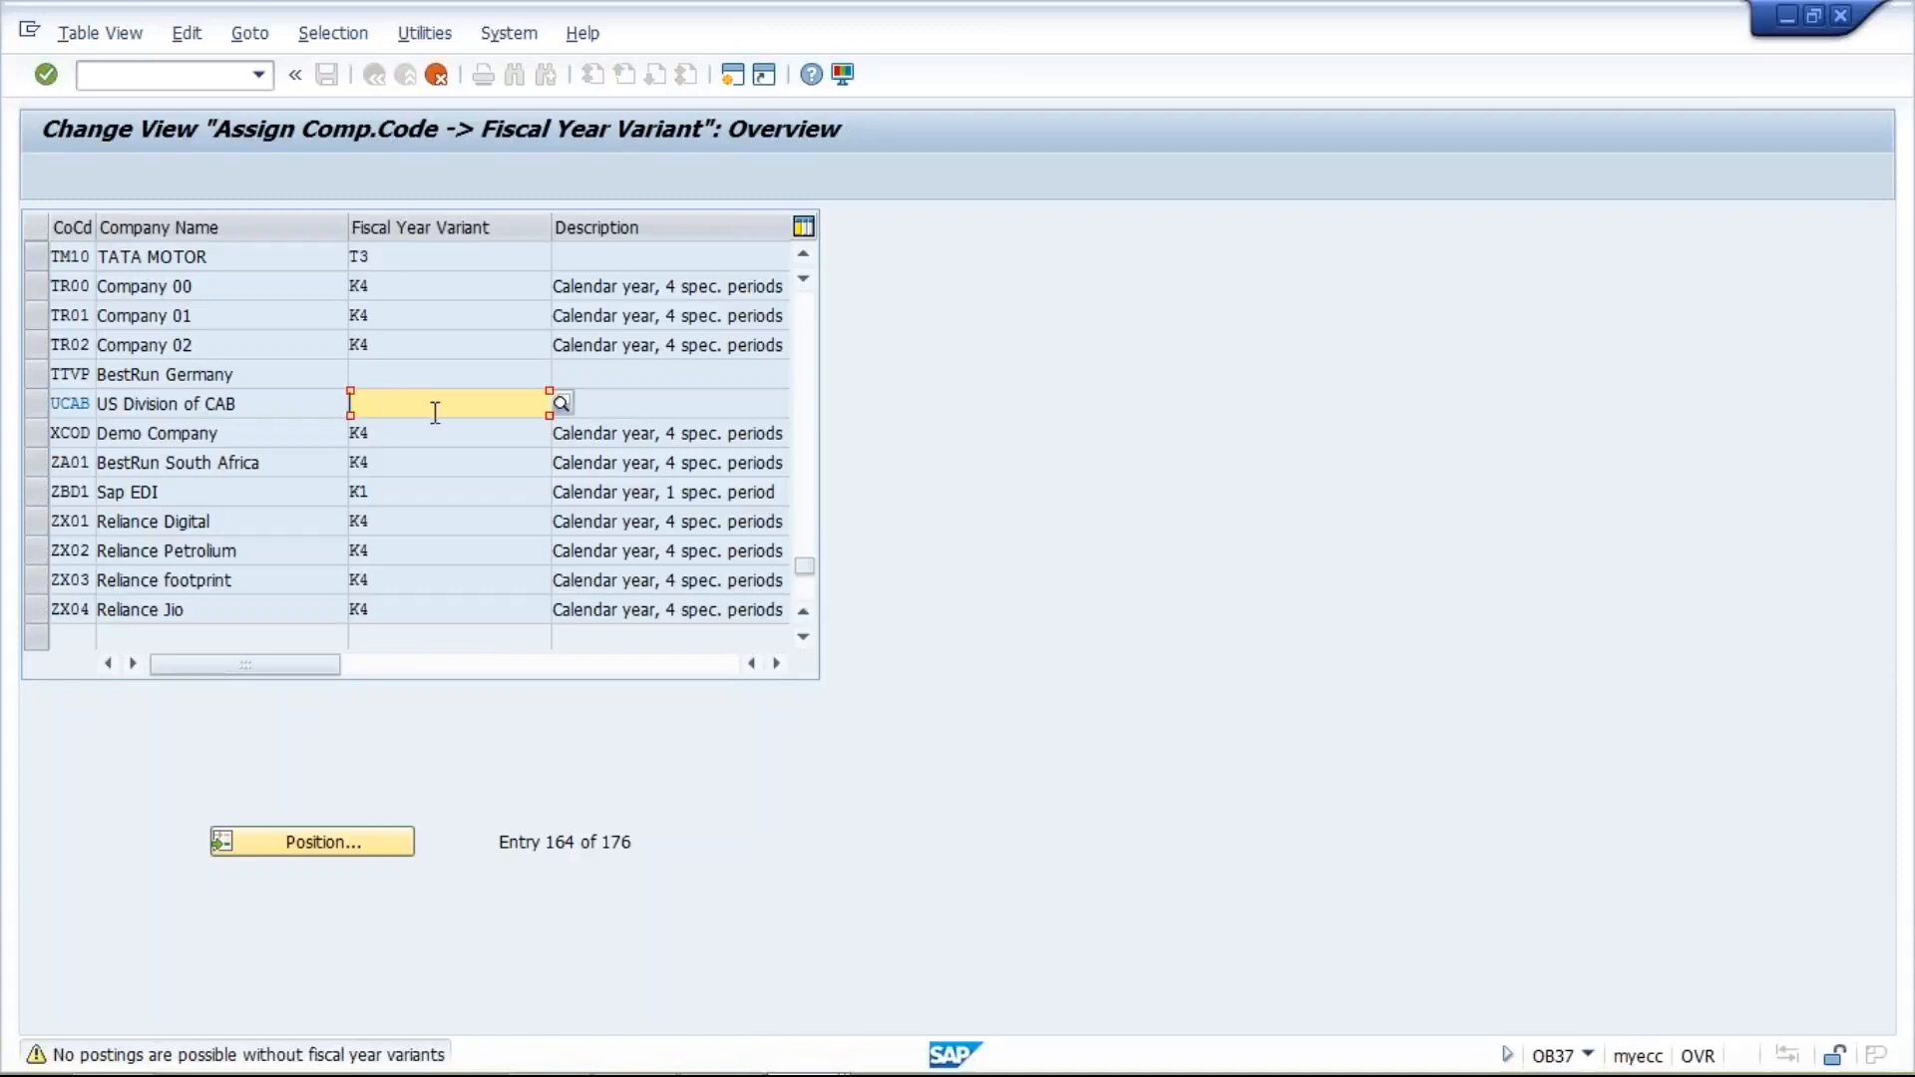
pyautogui.press('Return')
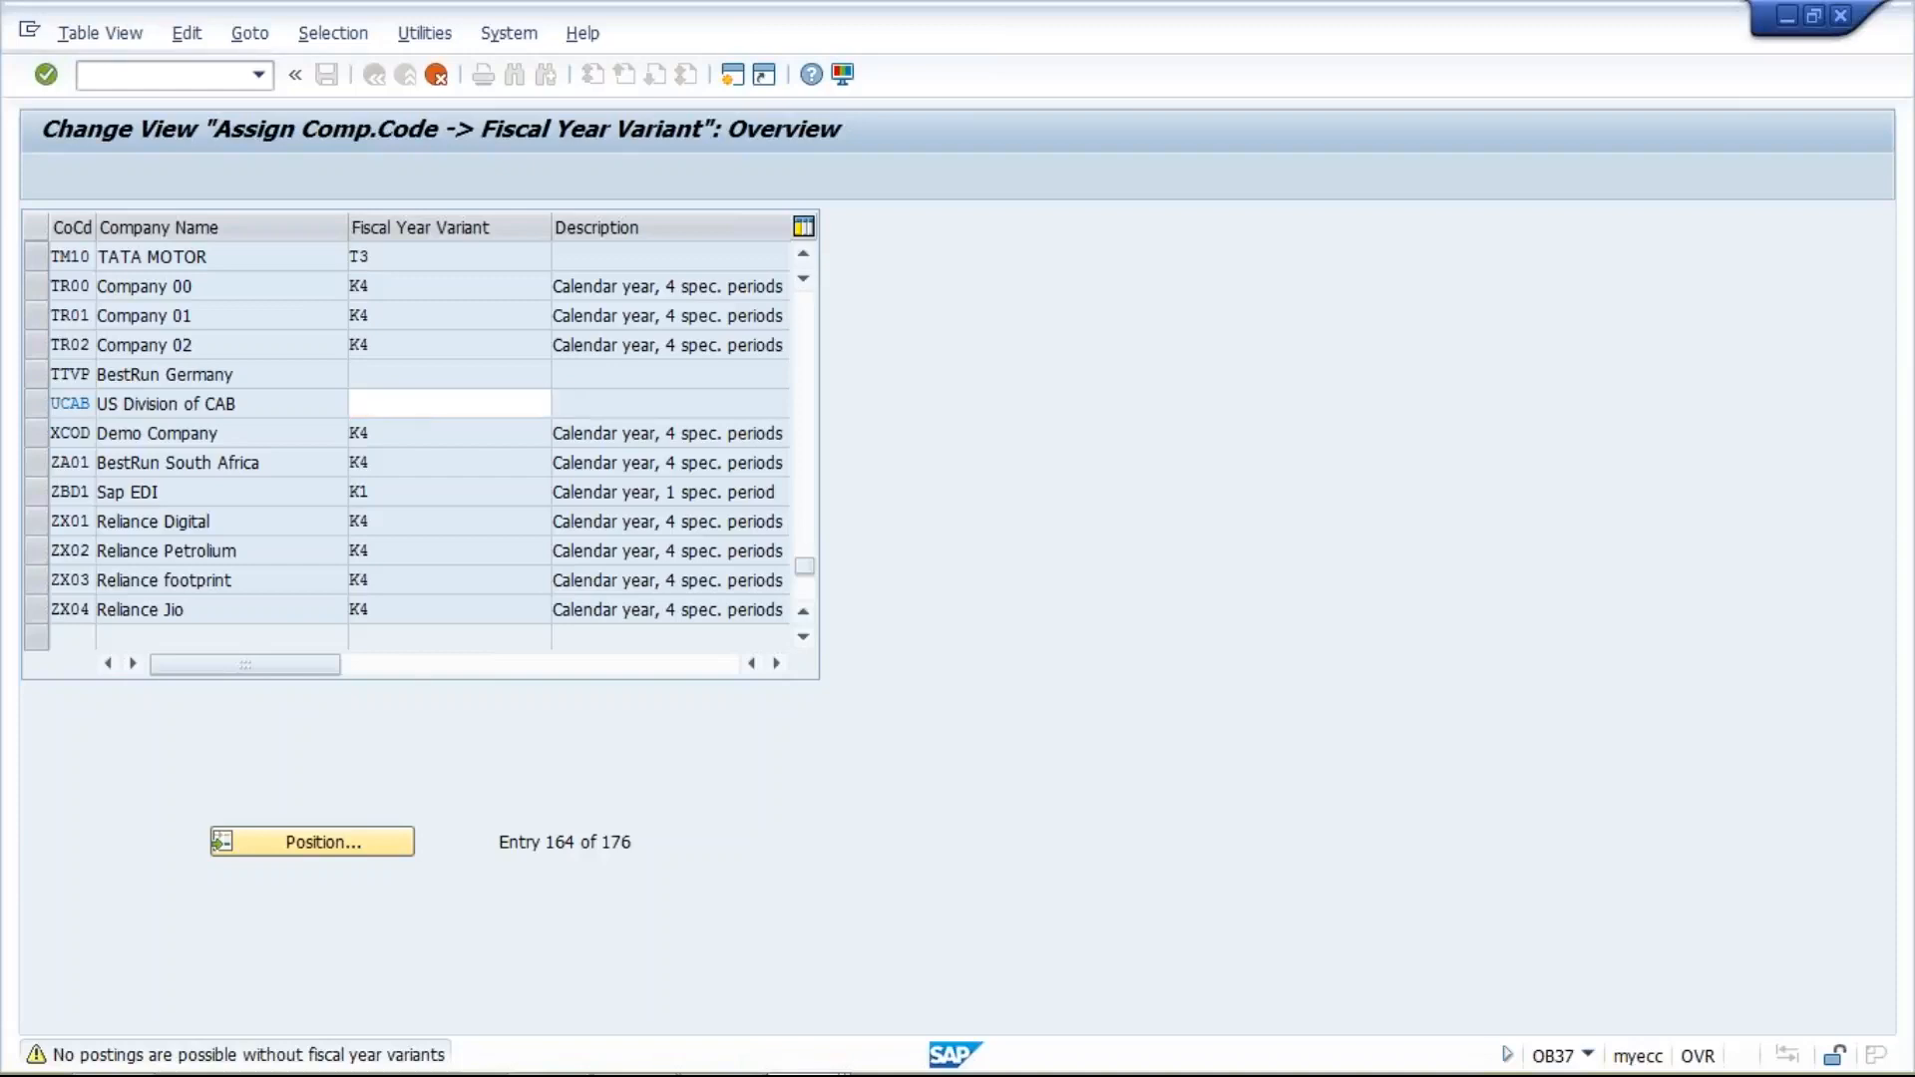
pyautogui.hotkey('ctrl', 's')
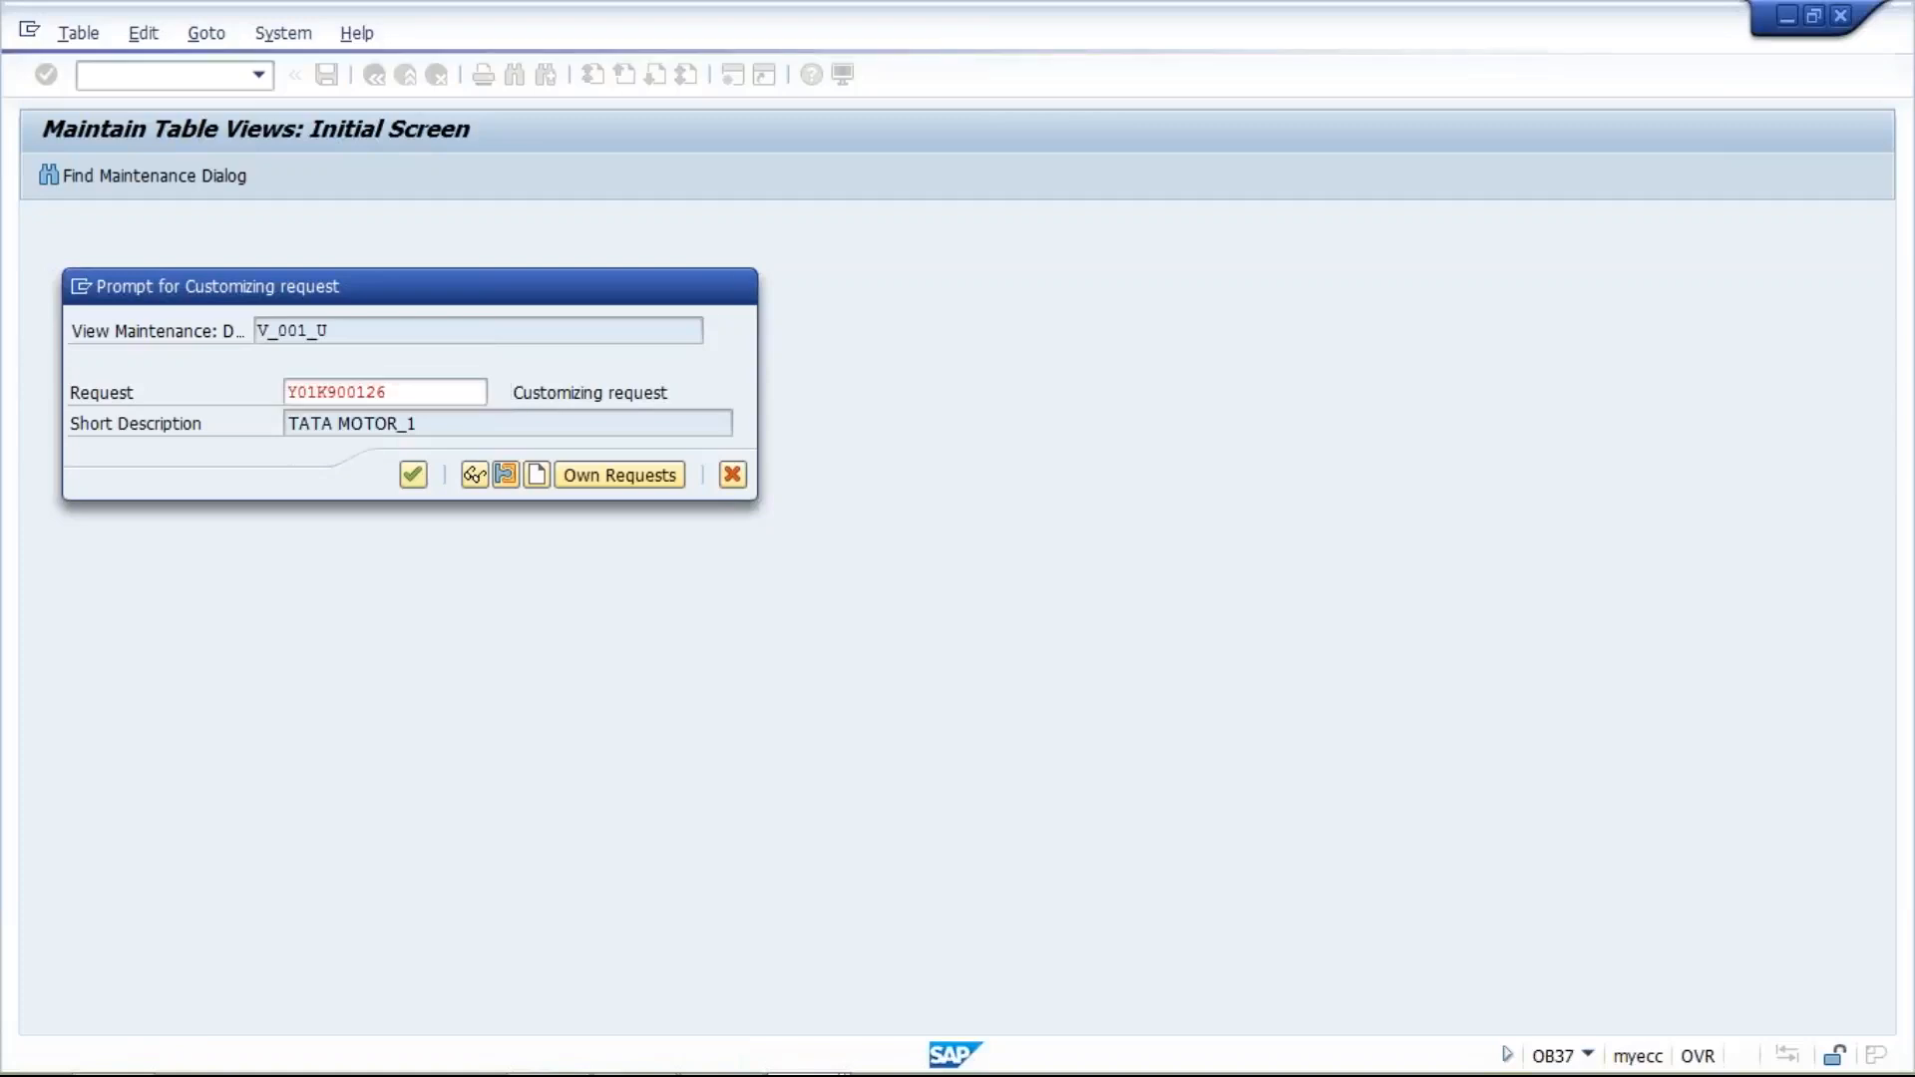
pyautogui.press('Return')
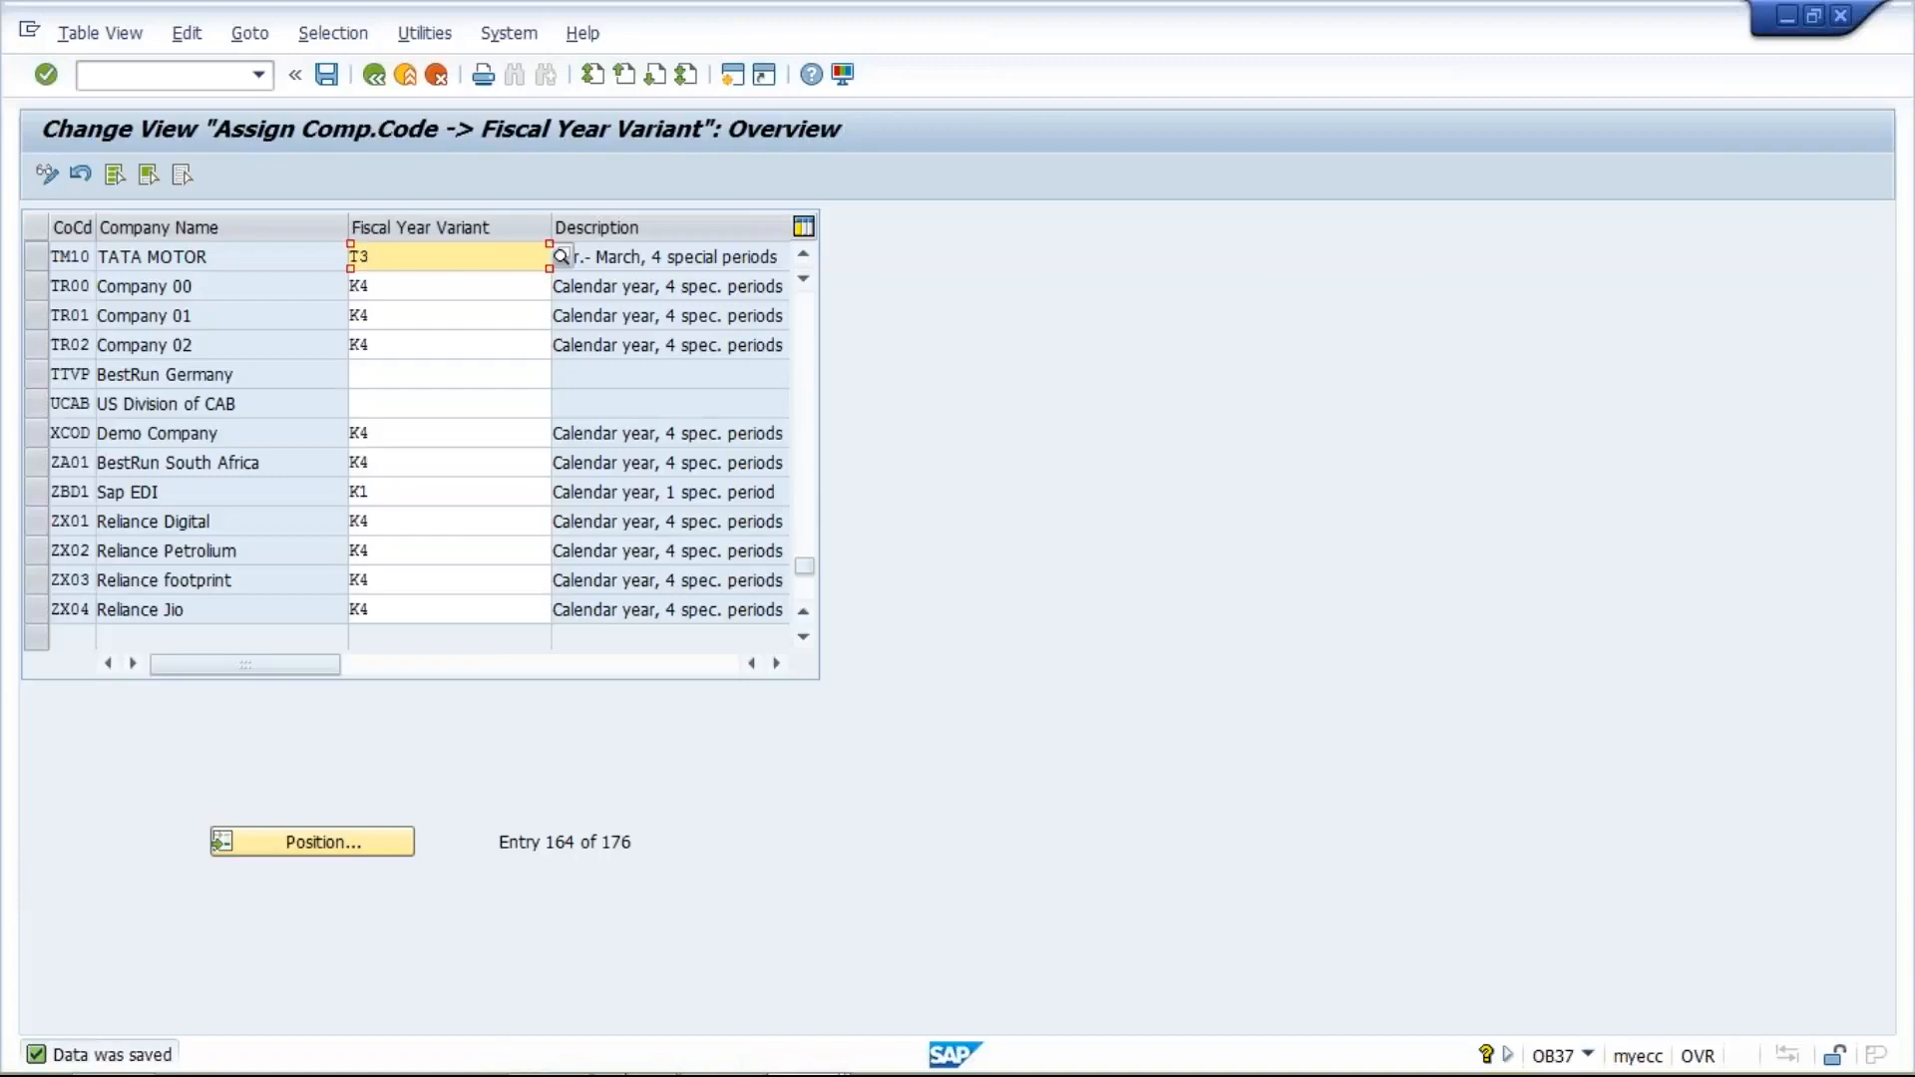
# - Switch to the 5_Basic Setting presentation in PowerPoint and select slide 4 on the Posting Period Variant
pyautogui.click(653, 1055)
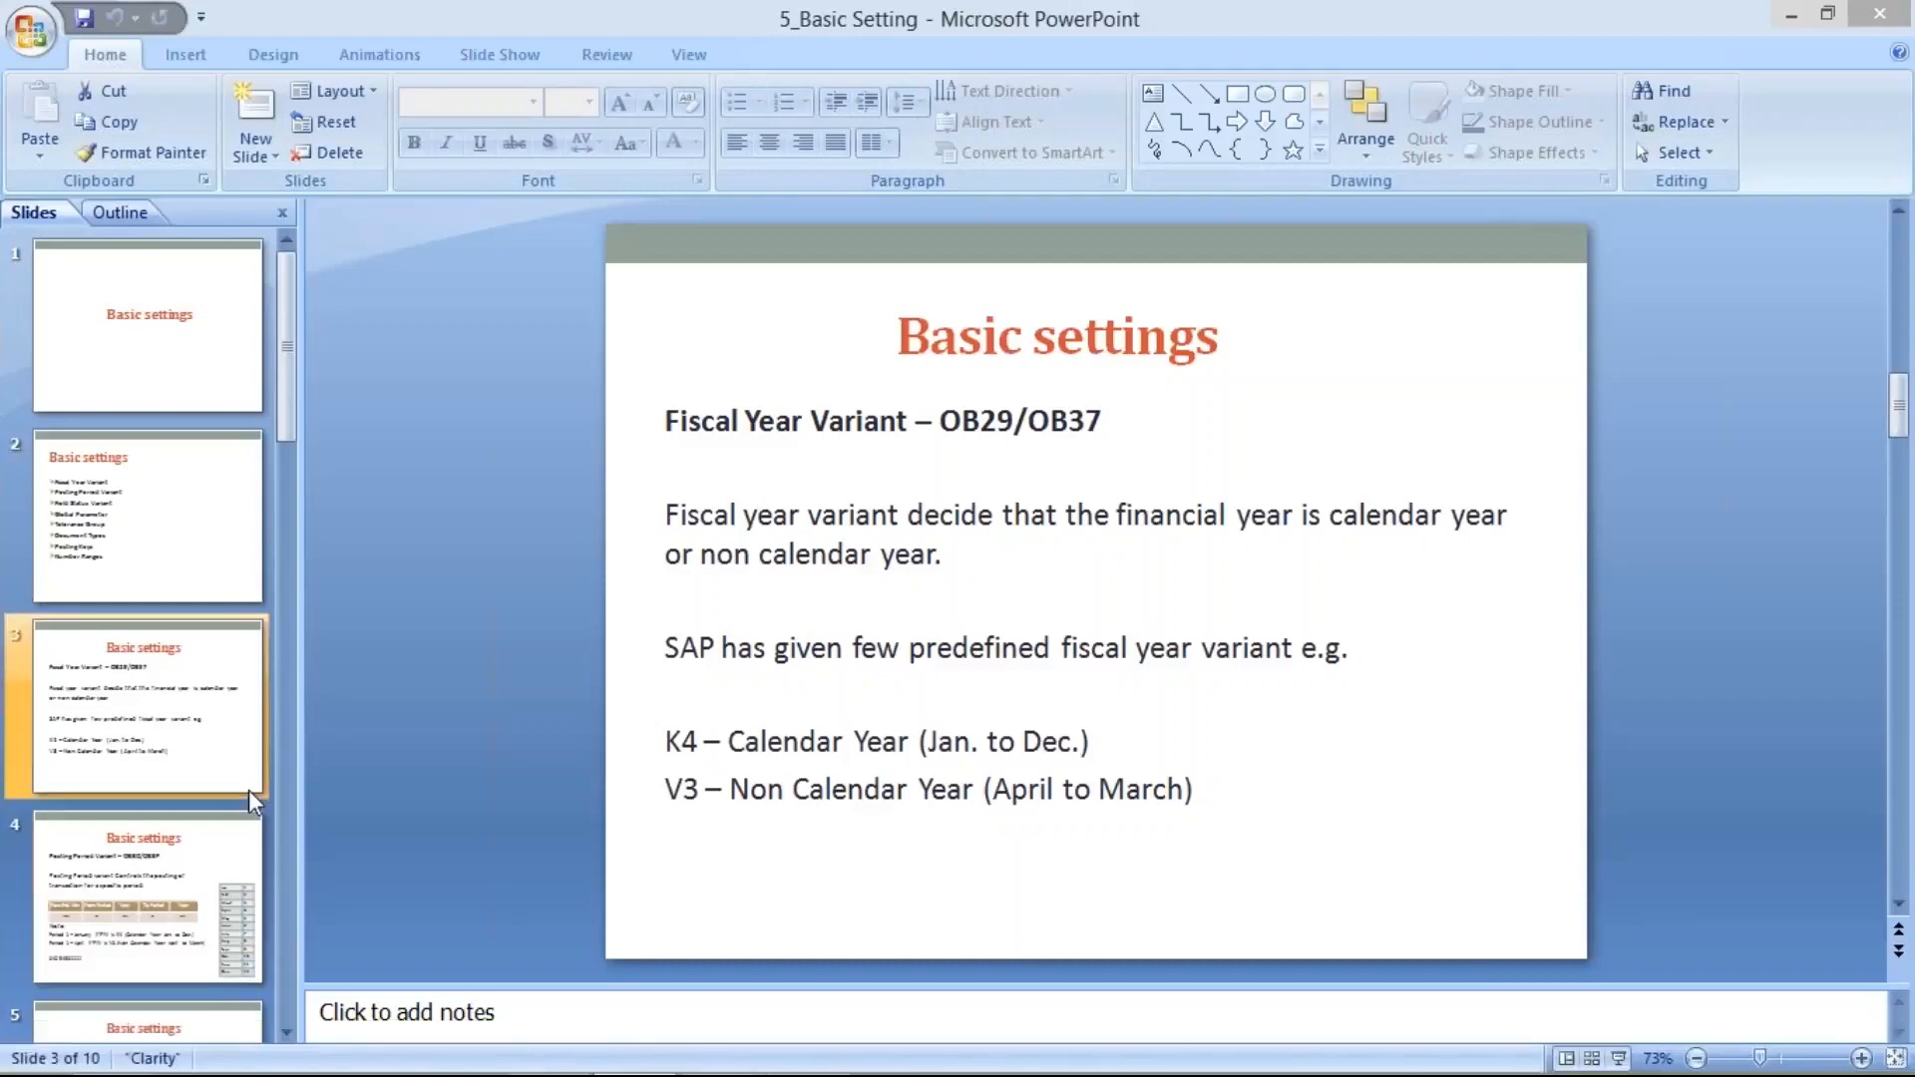
pyautogui.click(177, 878)
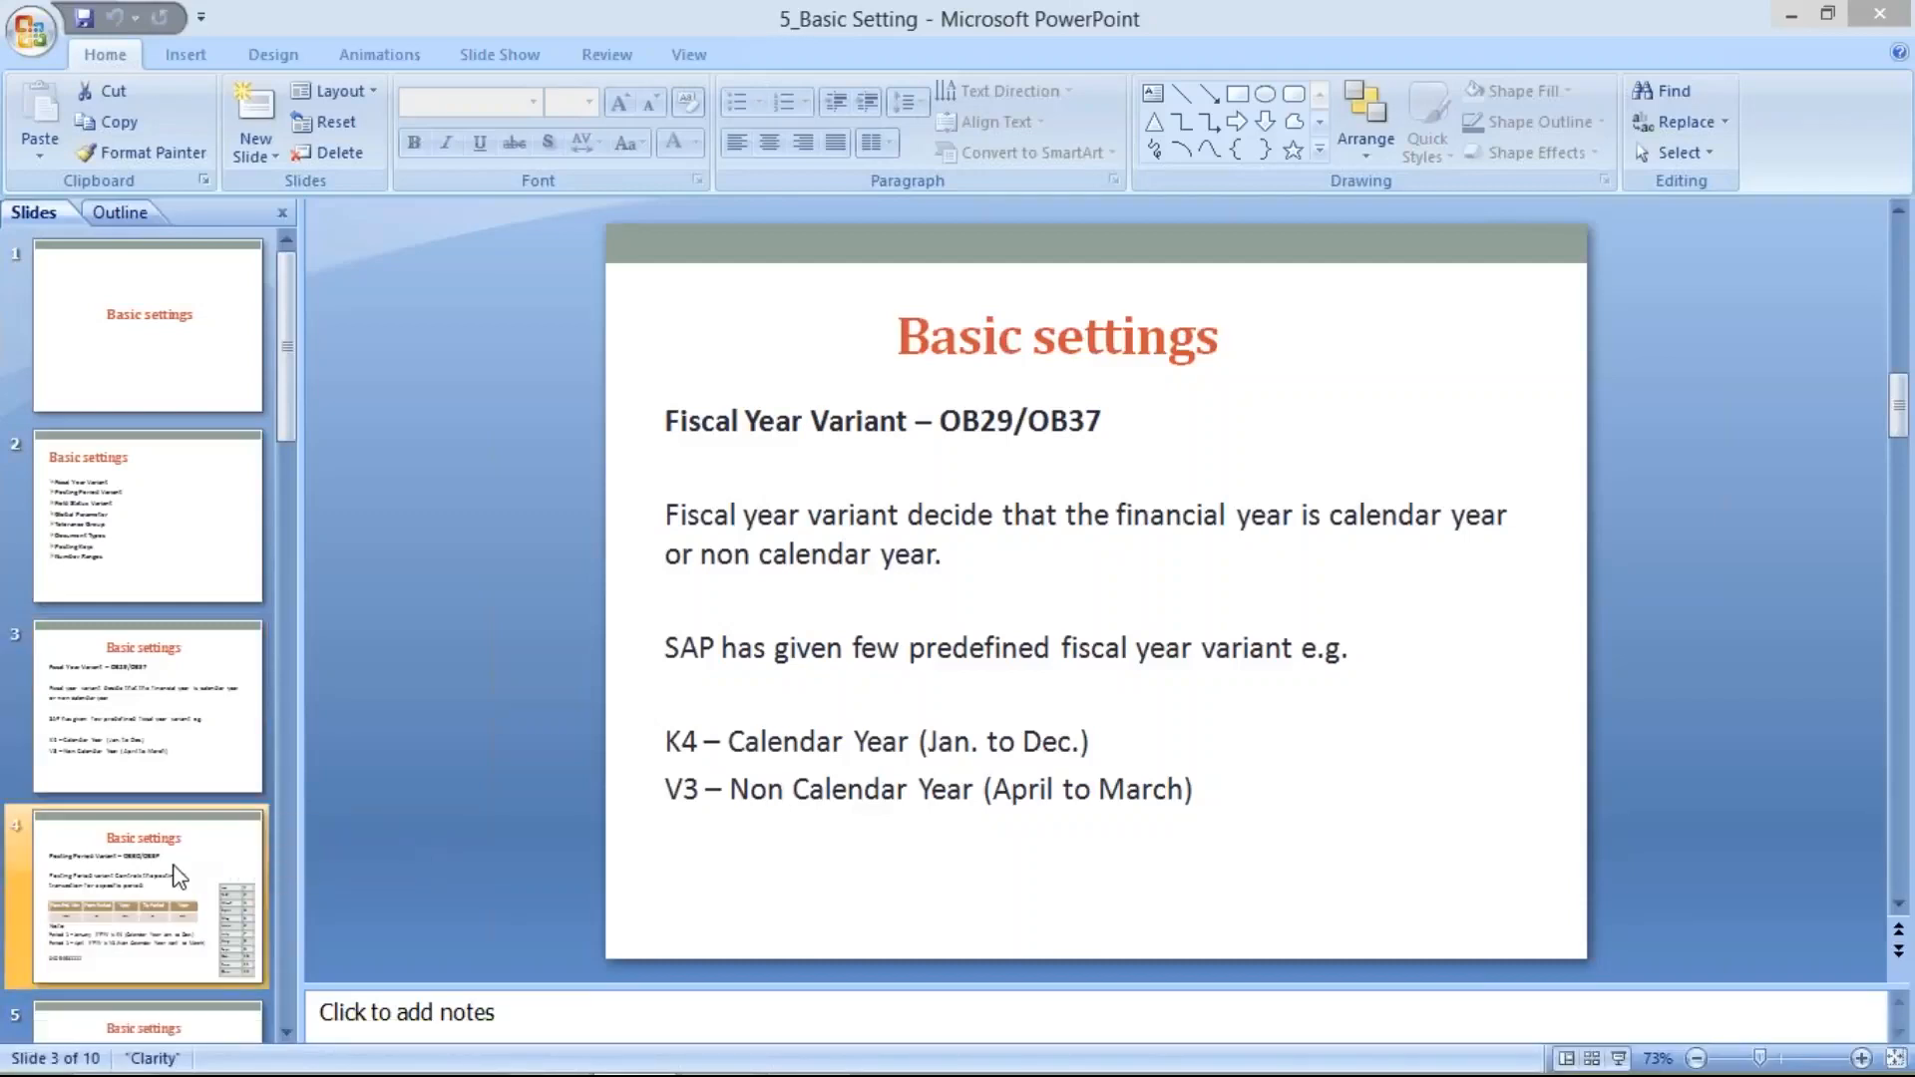
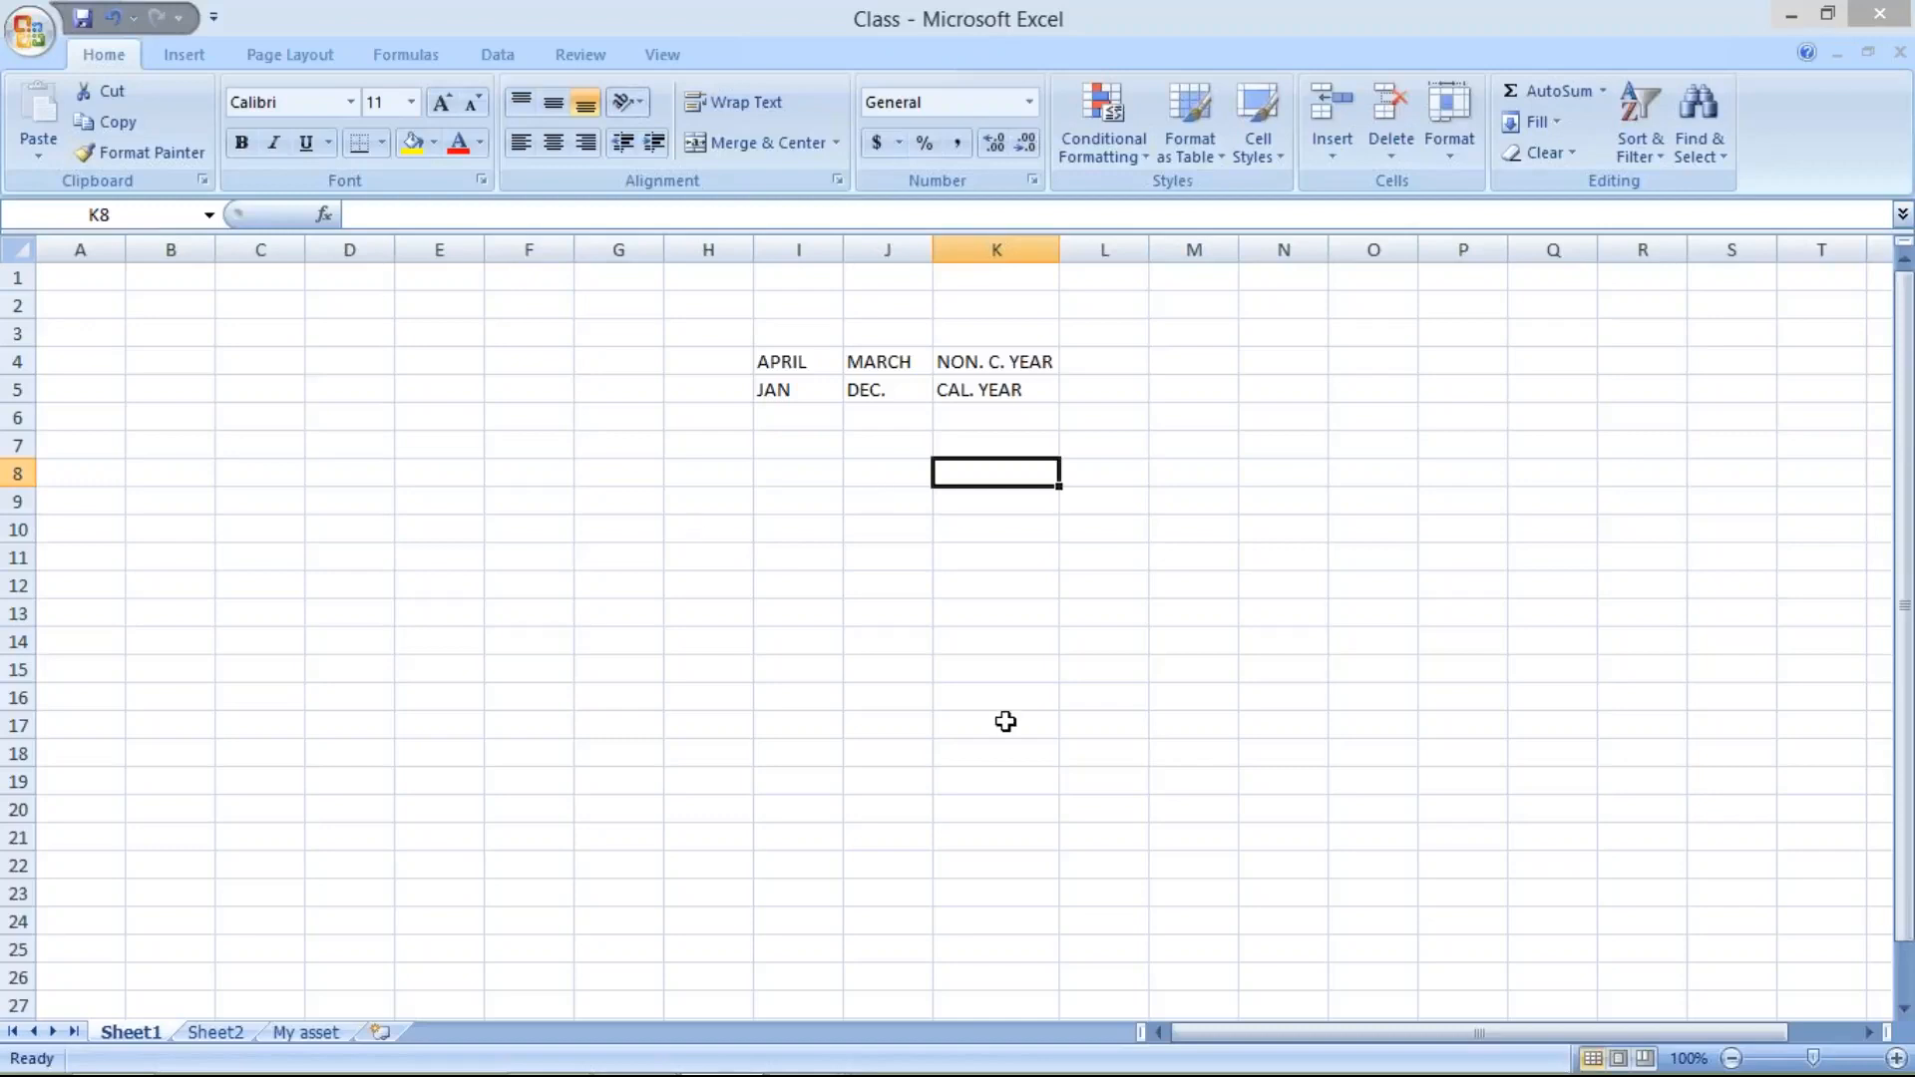
# - Enter 10 in cell I8 of Sheet1, below the April–March and Jan–Dec year comparison
pyautogui.moveTo(1793, 1043)
pyautogui.click(865, 475)
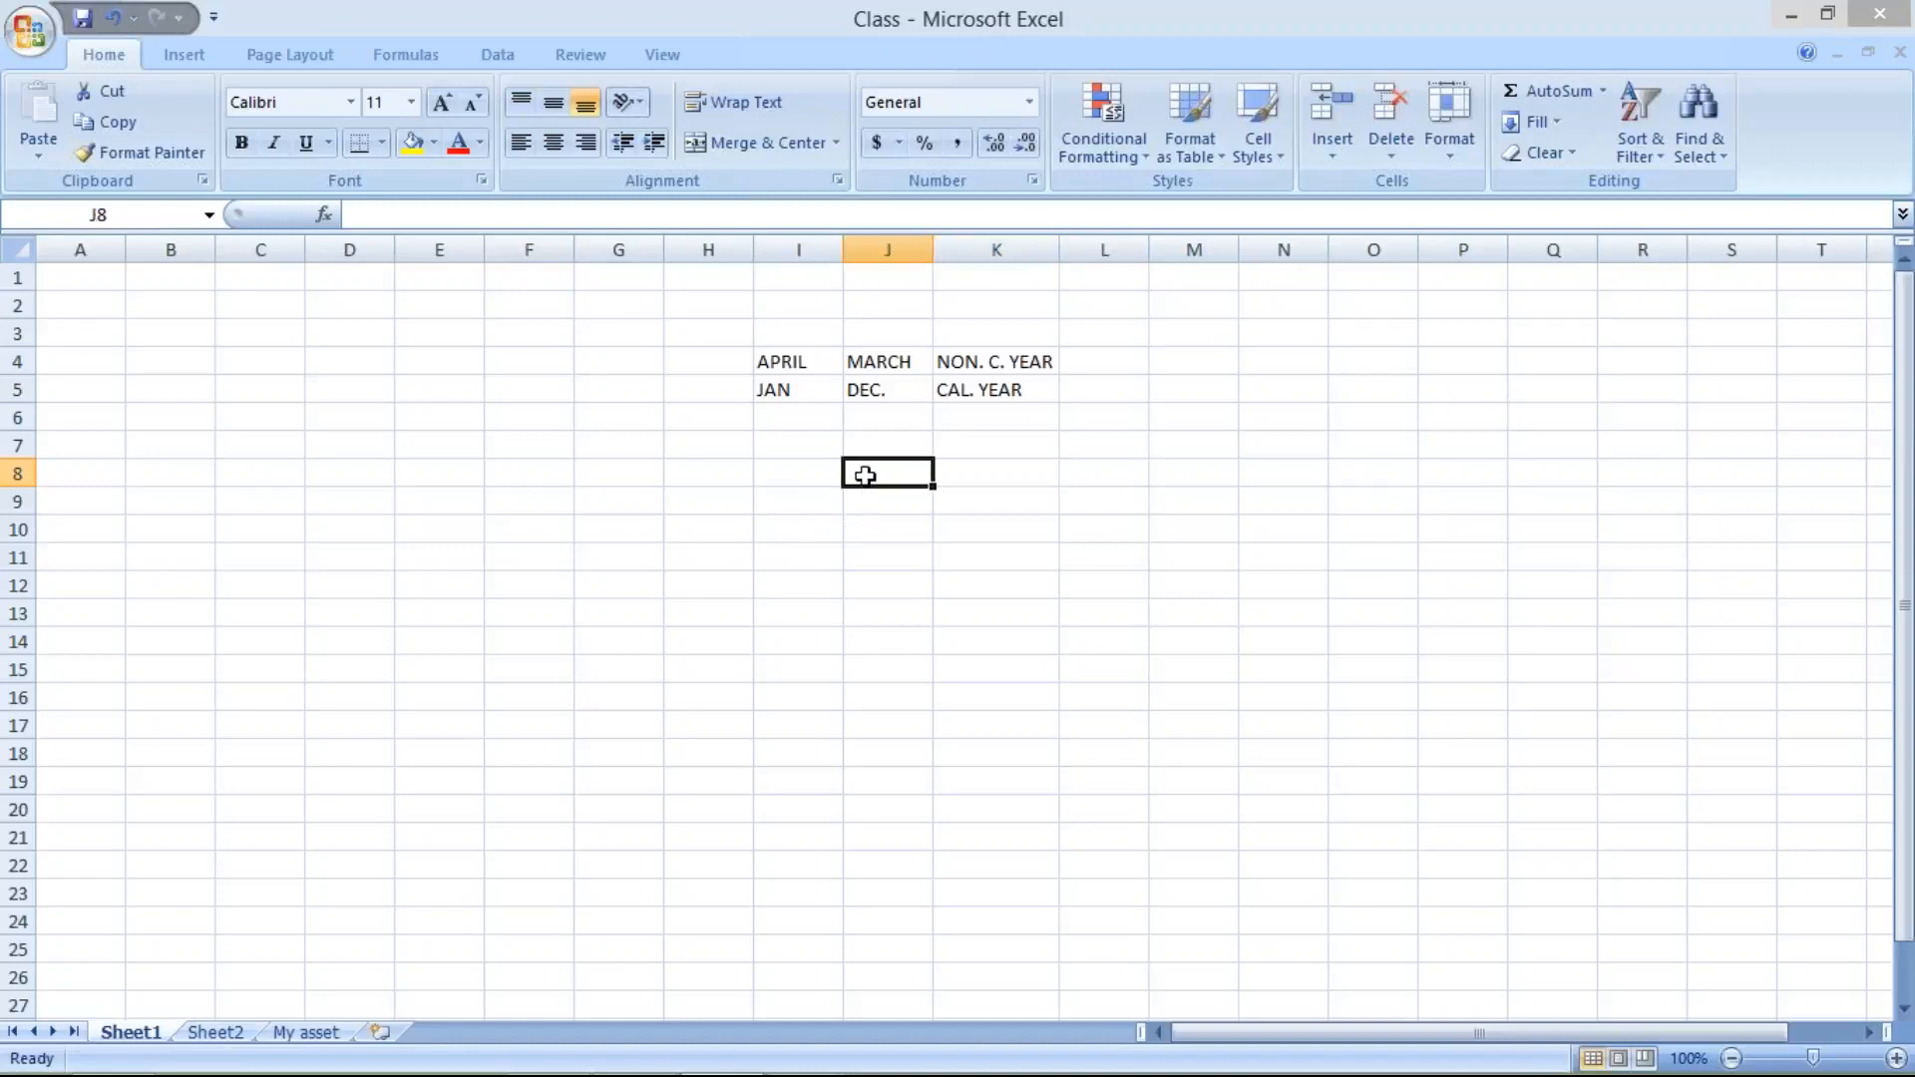
pyautogui.click(809, 471)
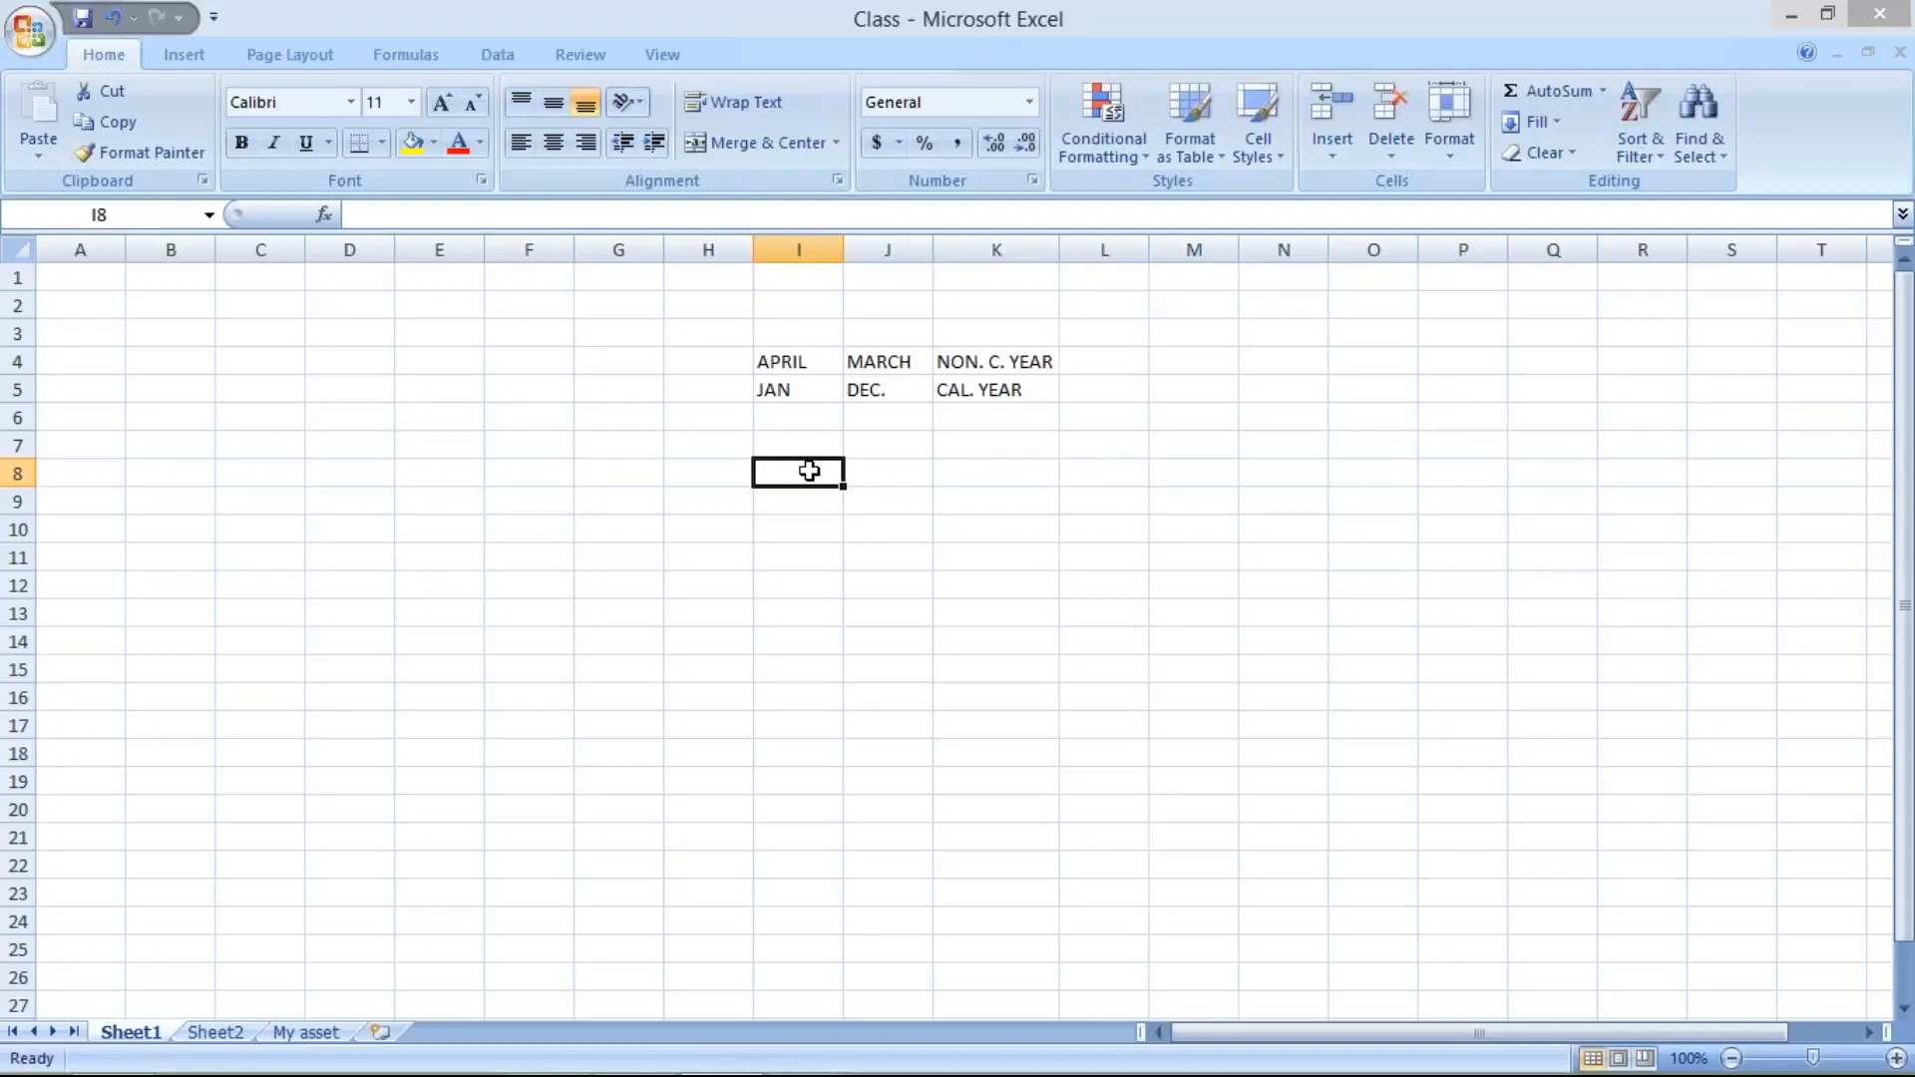
pyautogui.write('10')
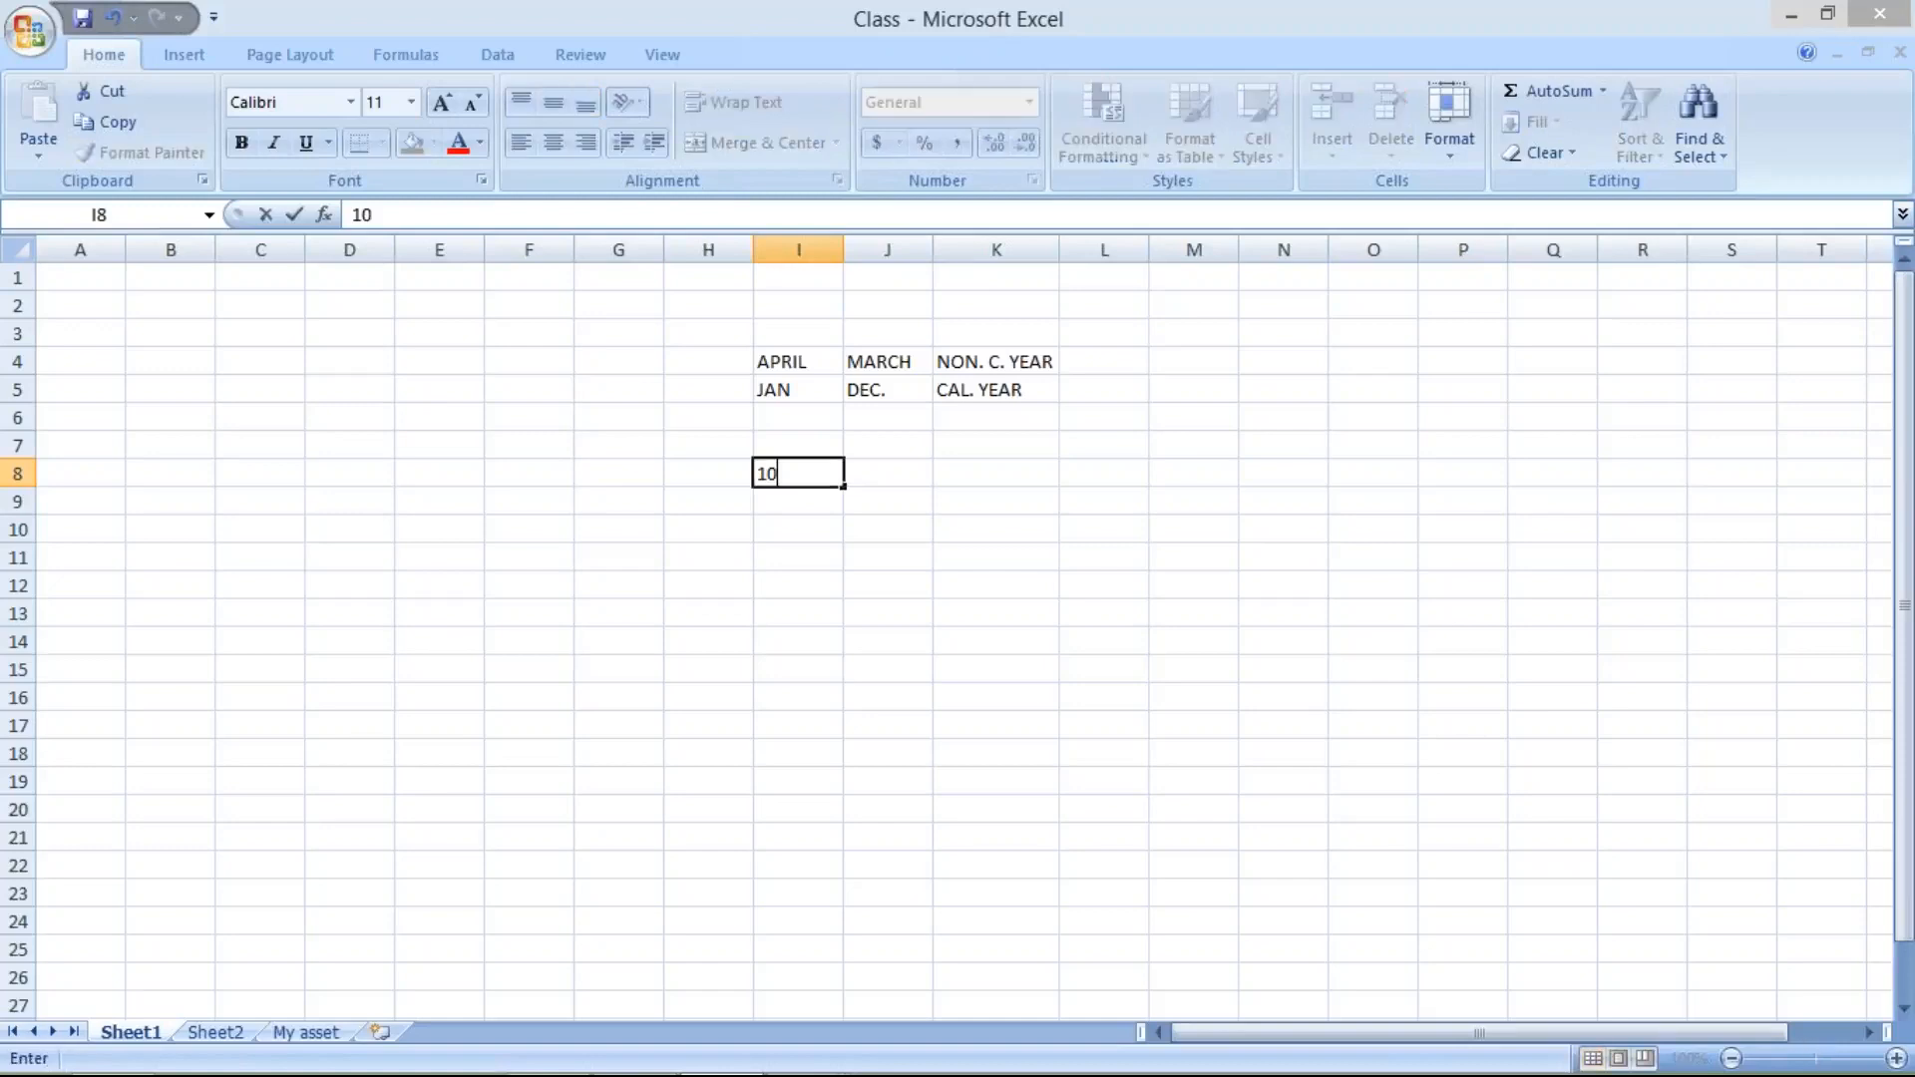
pyautogui.click(814, 519)
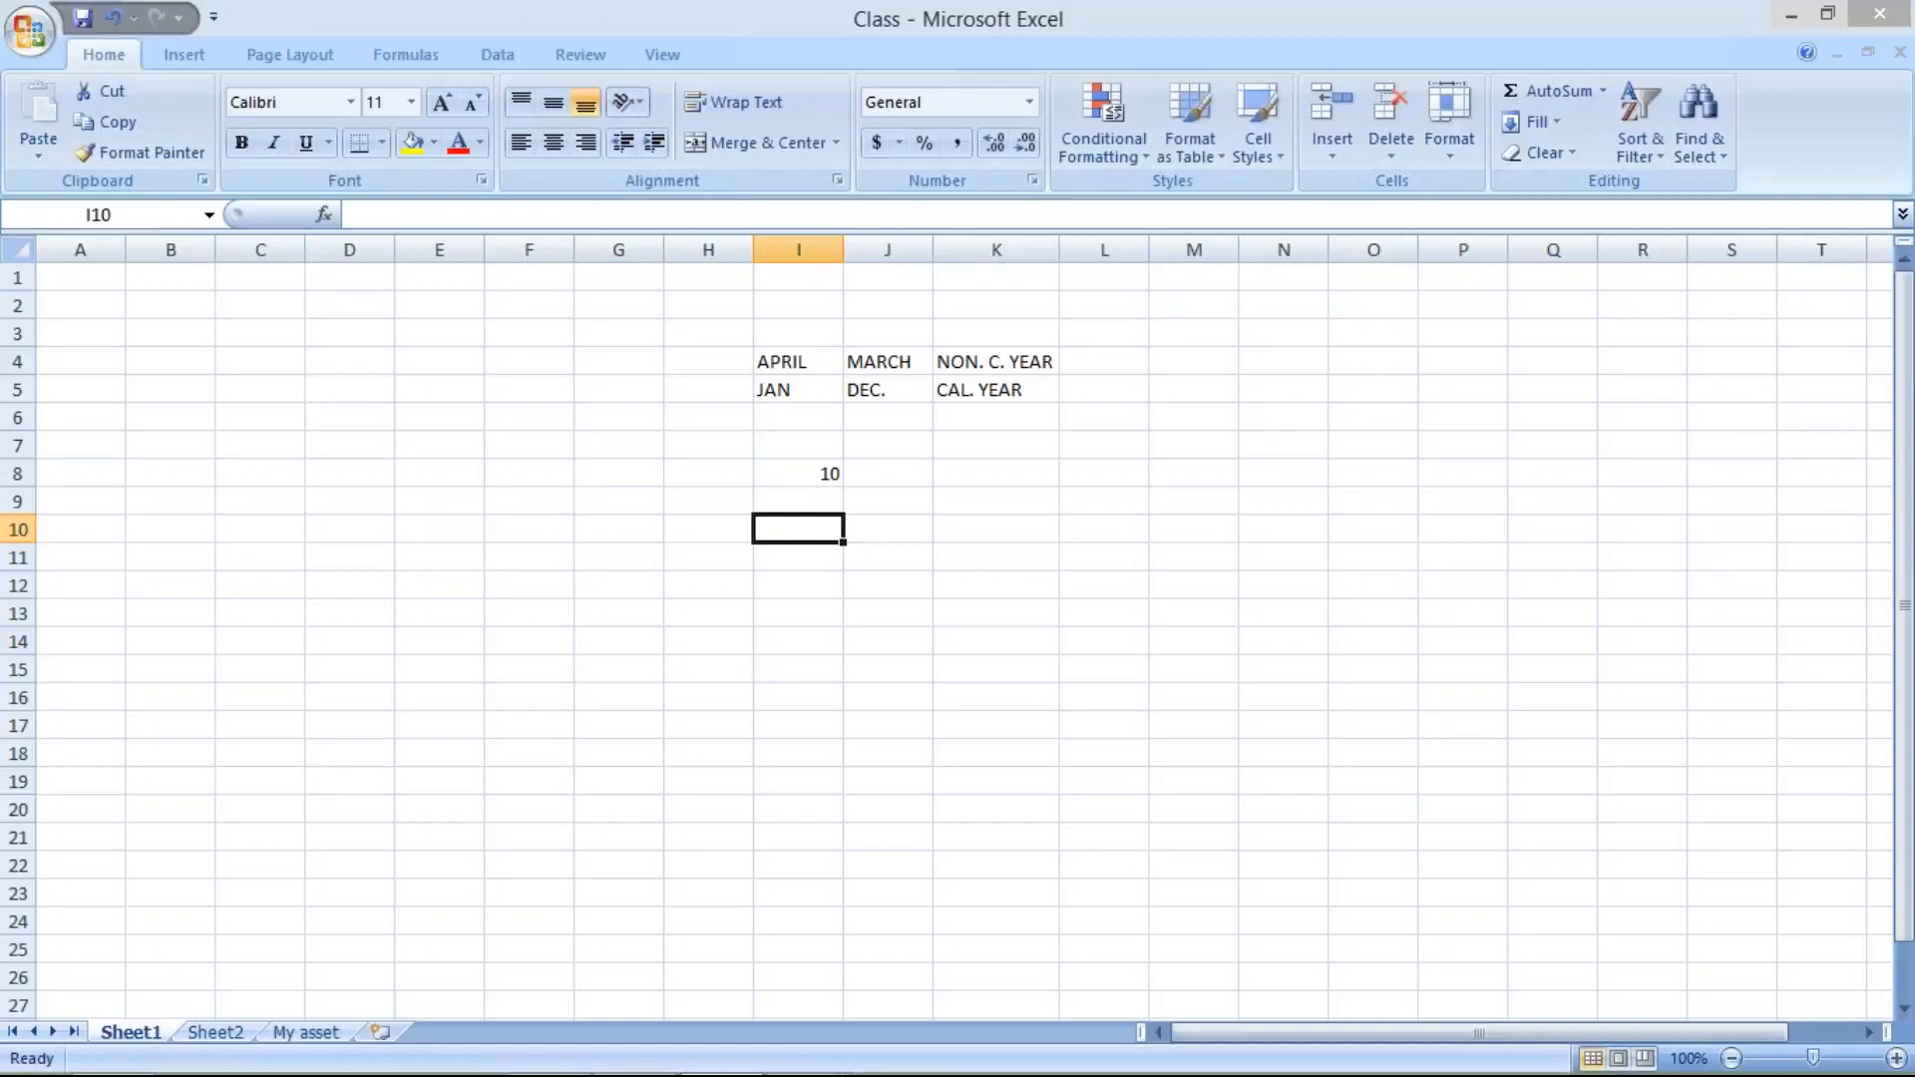
# - Replace the value in cell I8 with 7 and label it OCT in cell H8
pyautogui.click(788, 472)
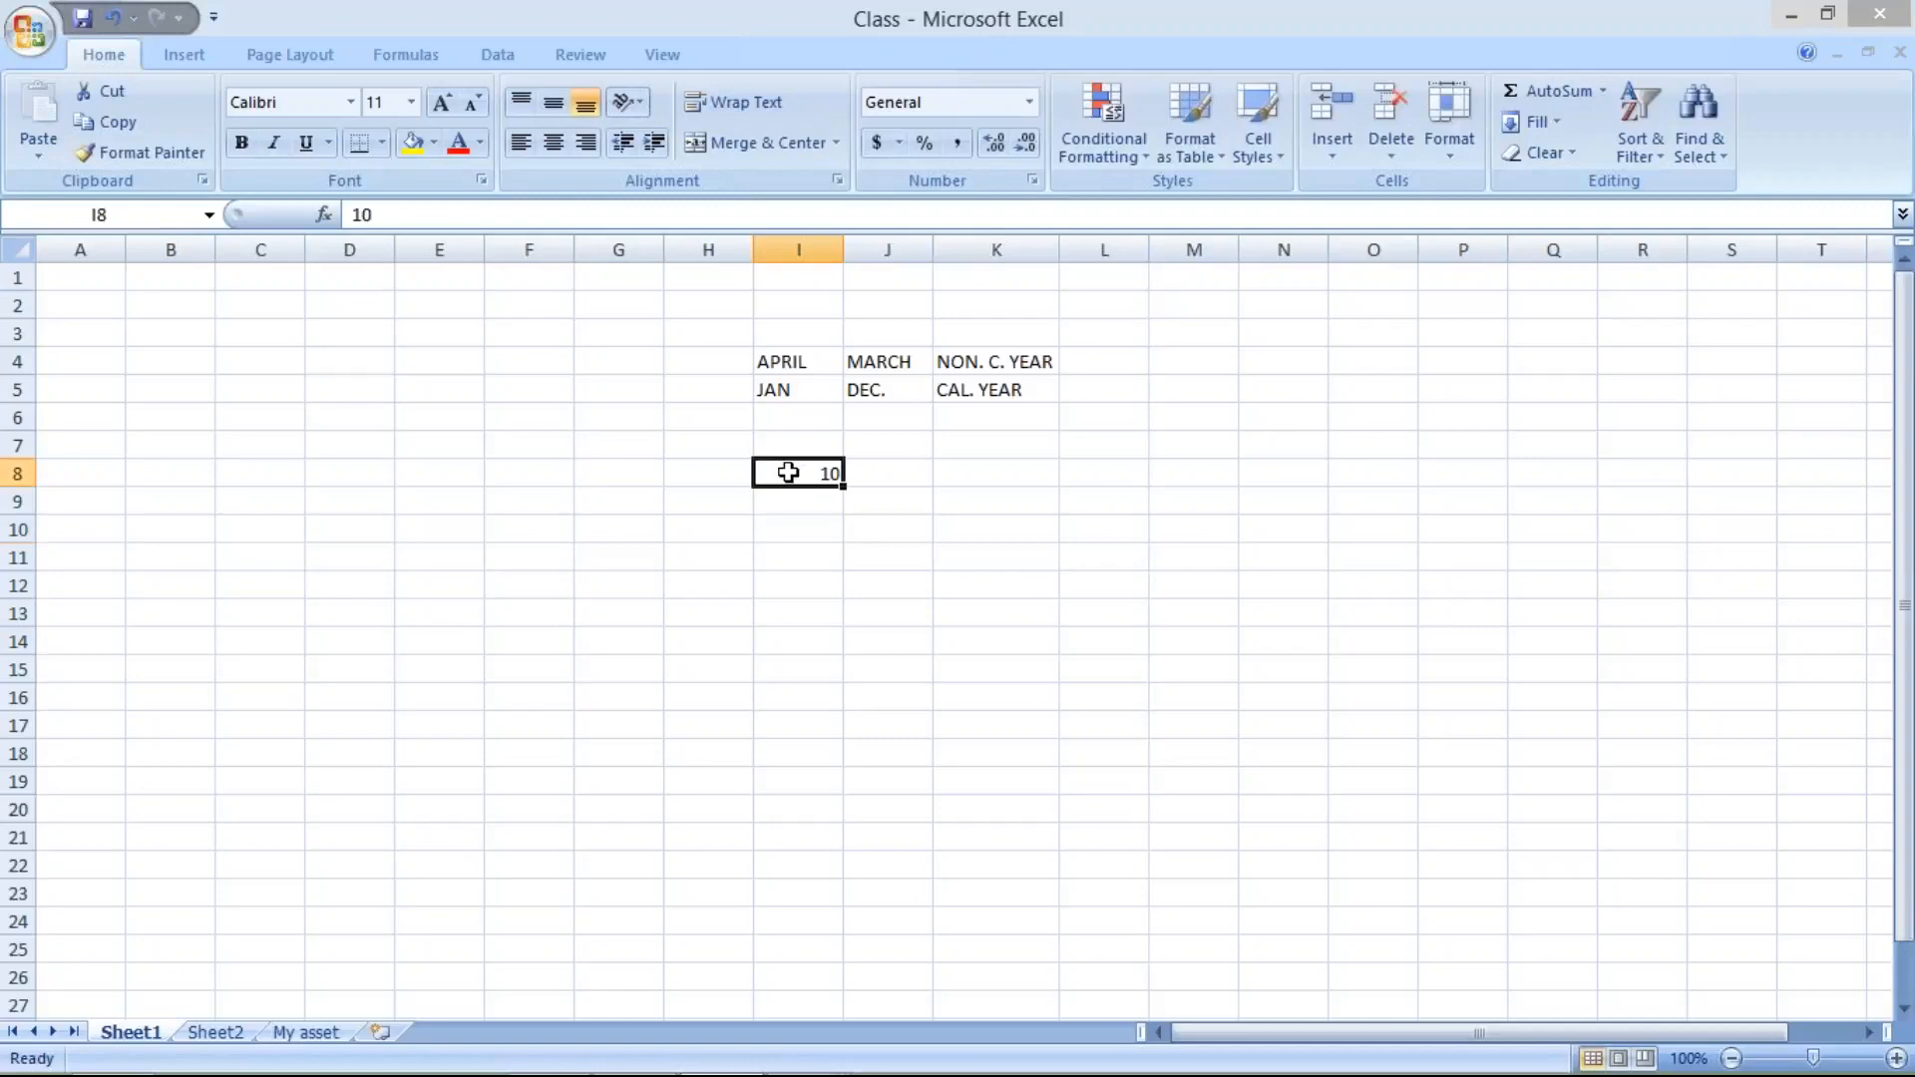
pyautogui.write('7')
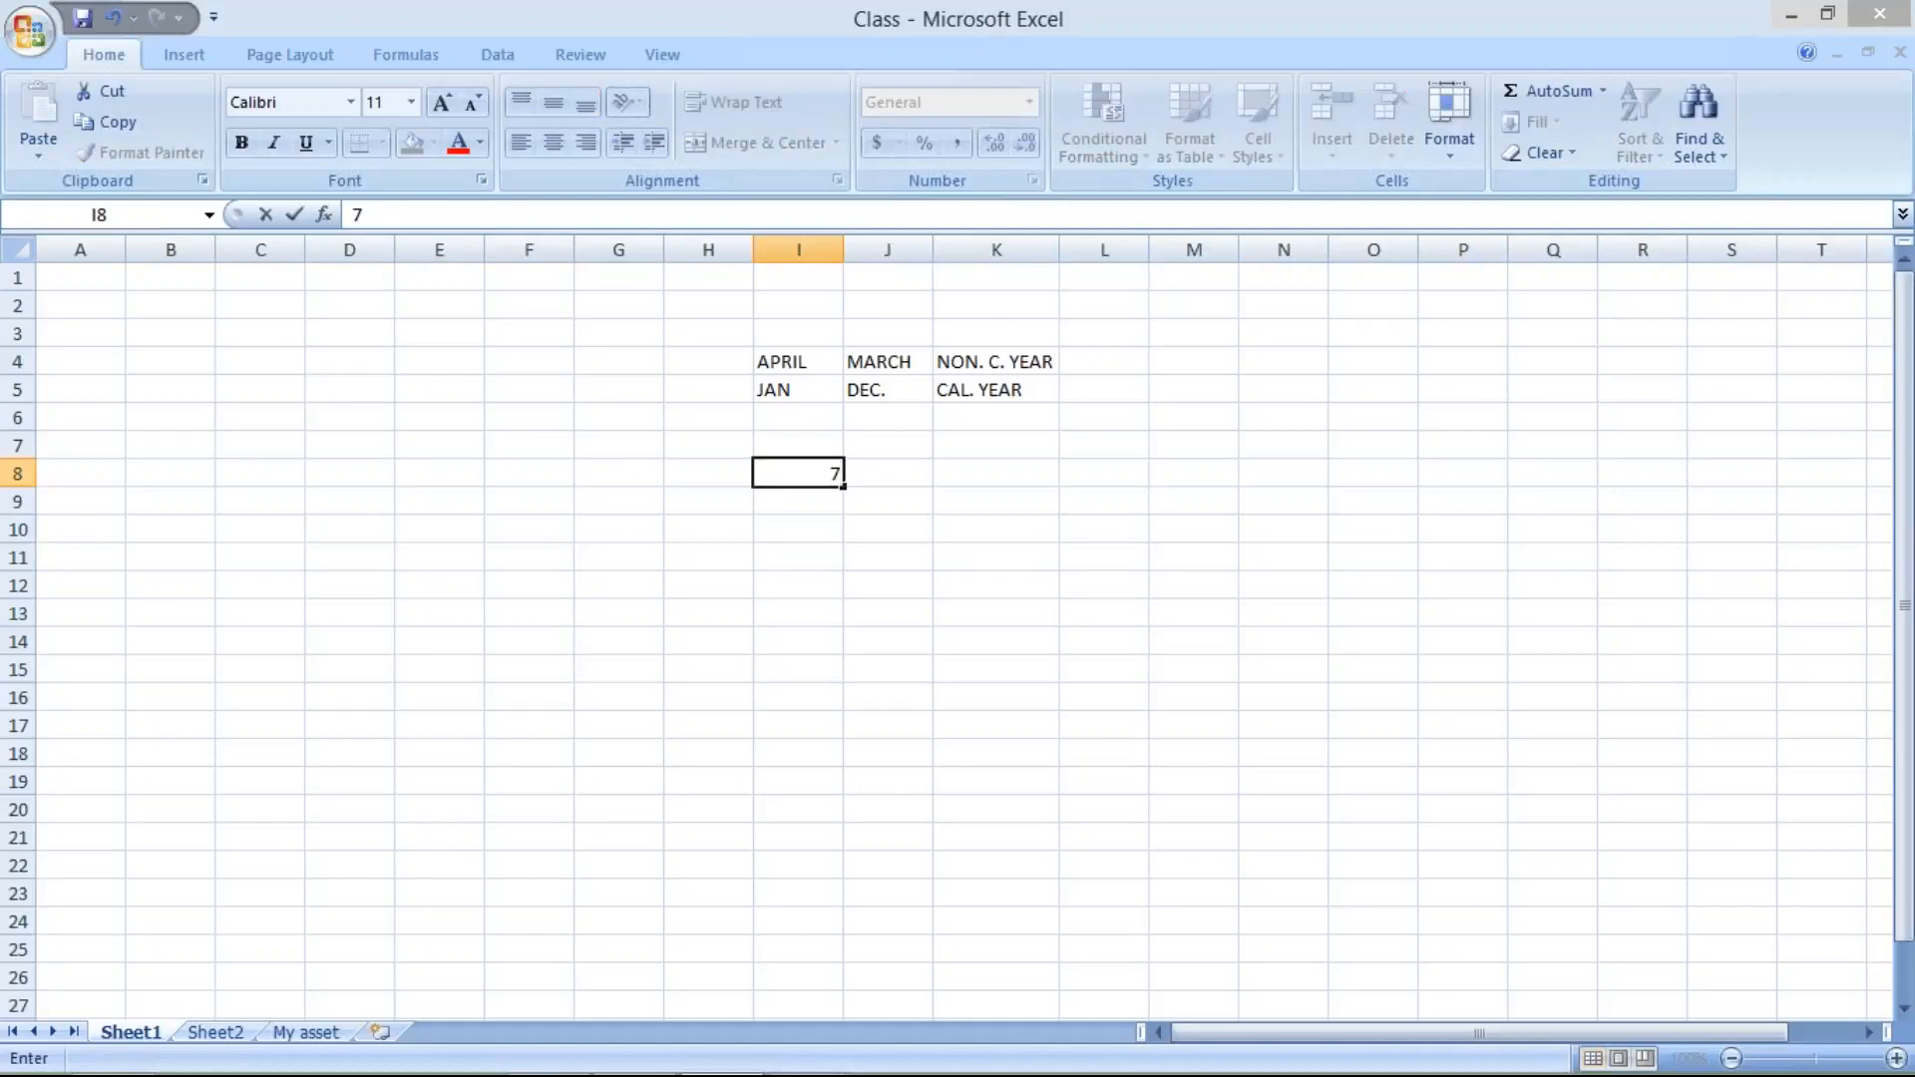
pyautogui.click(893, 478)
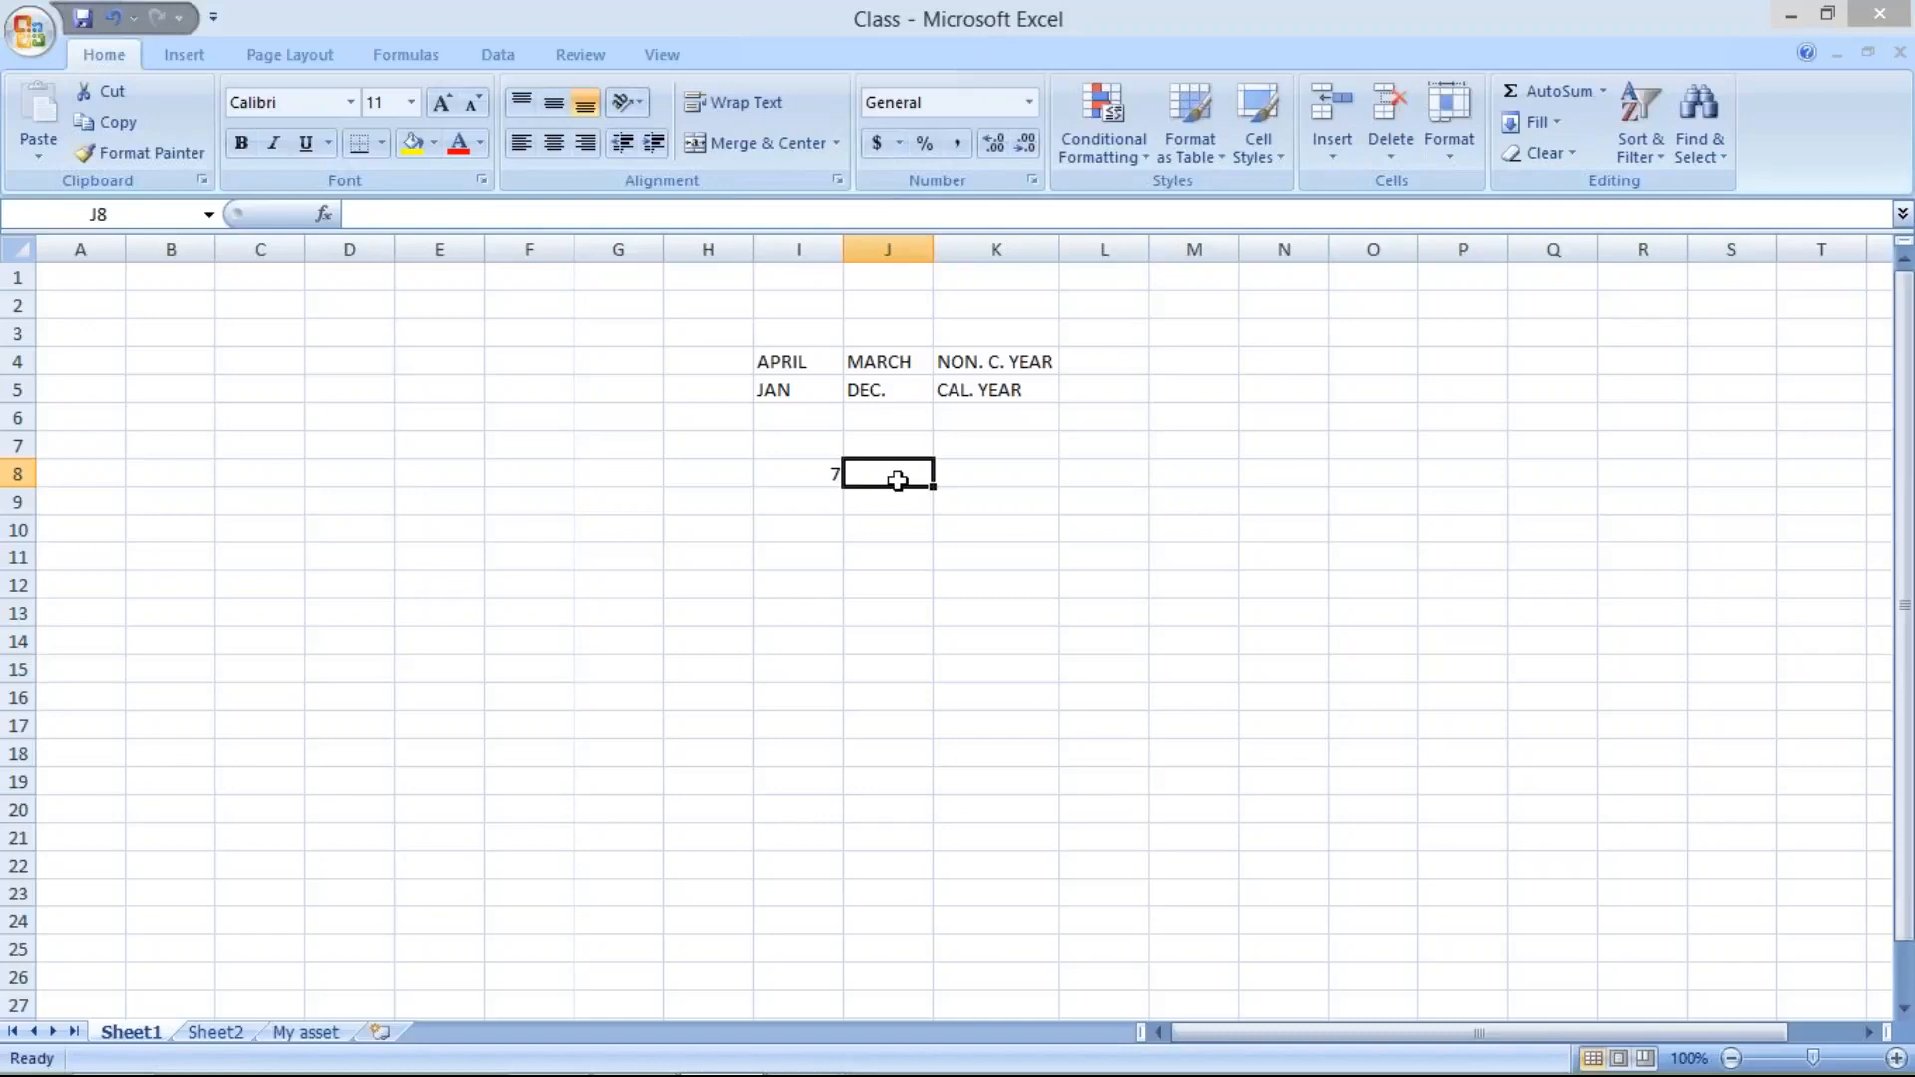
pyautogui.click(768, 474)
pyautogui.click(706, 476)
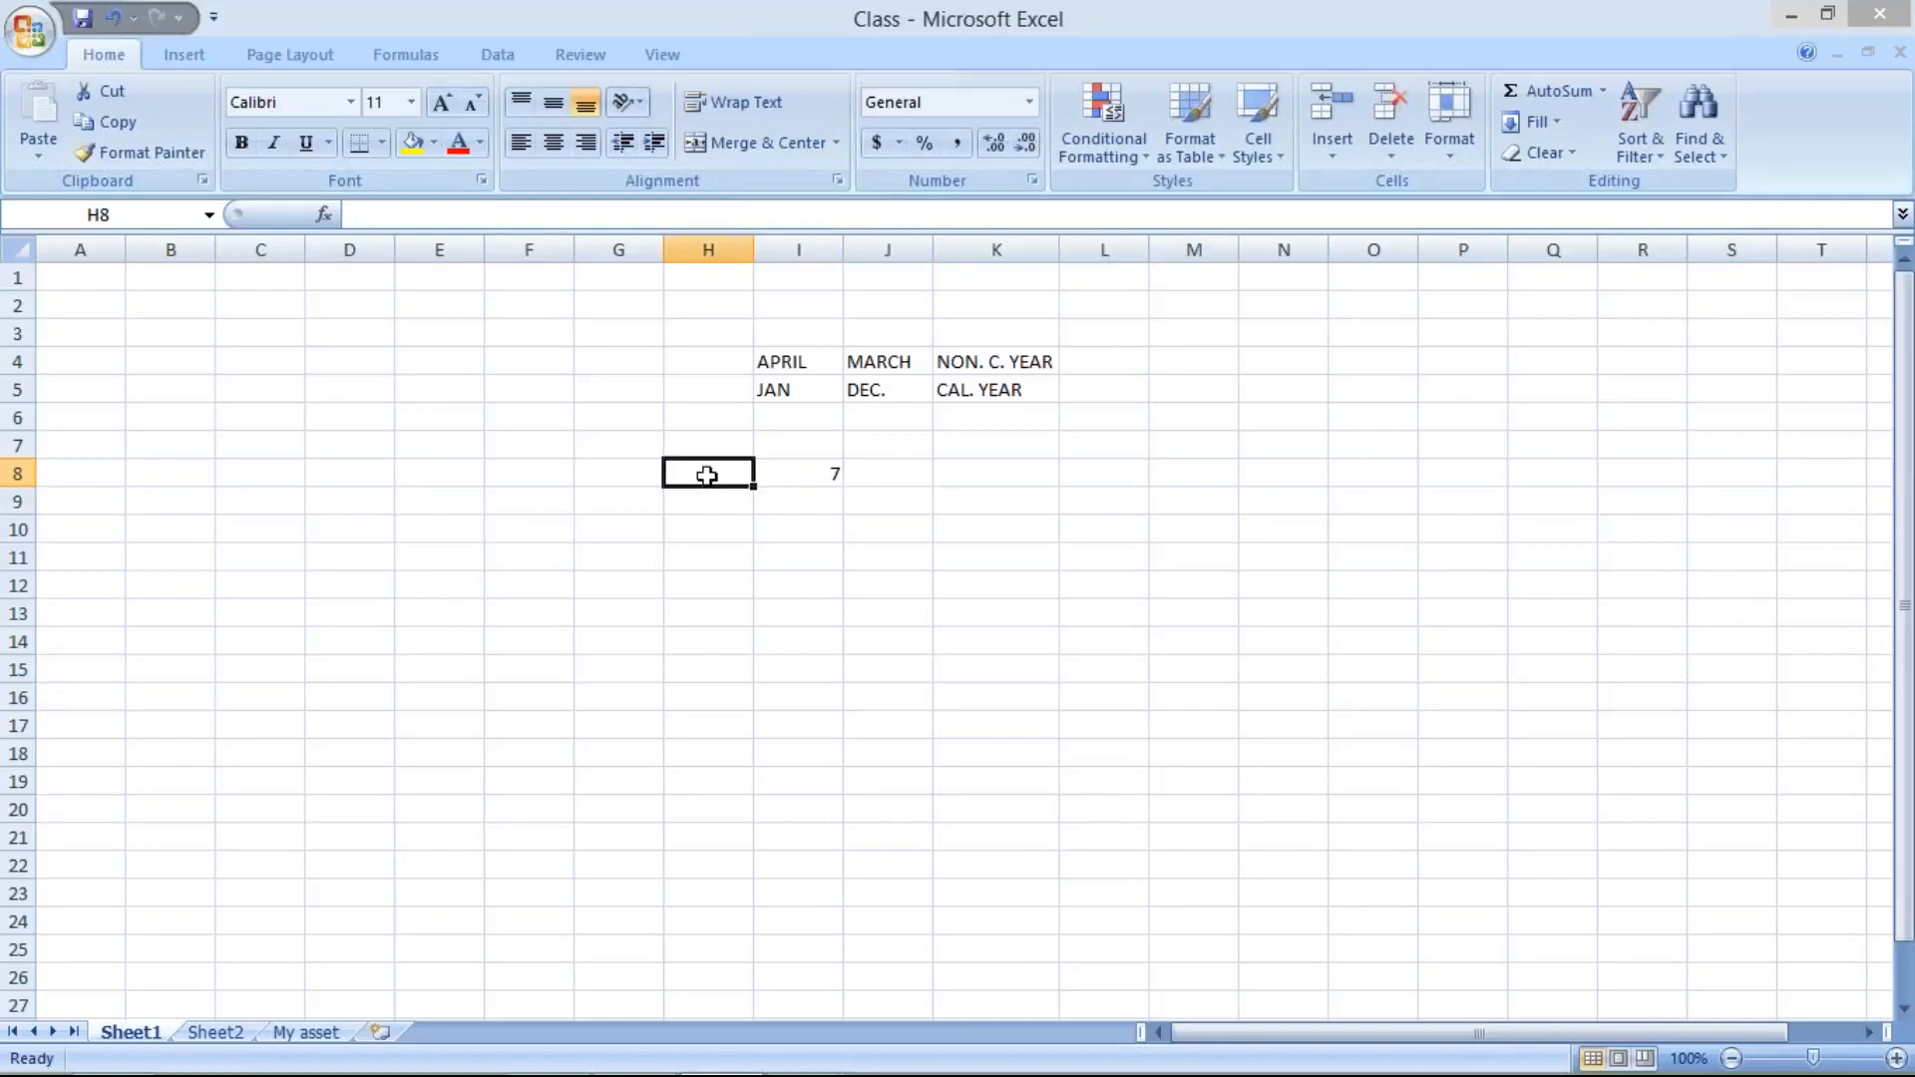
pyautogui.write('O')
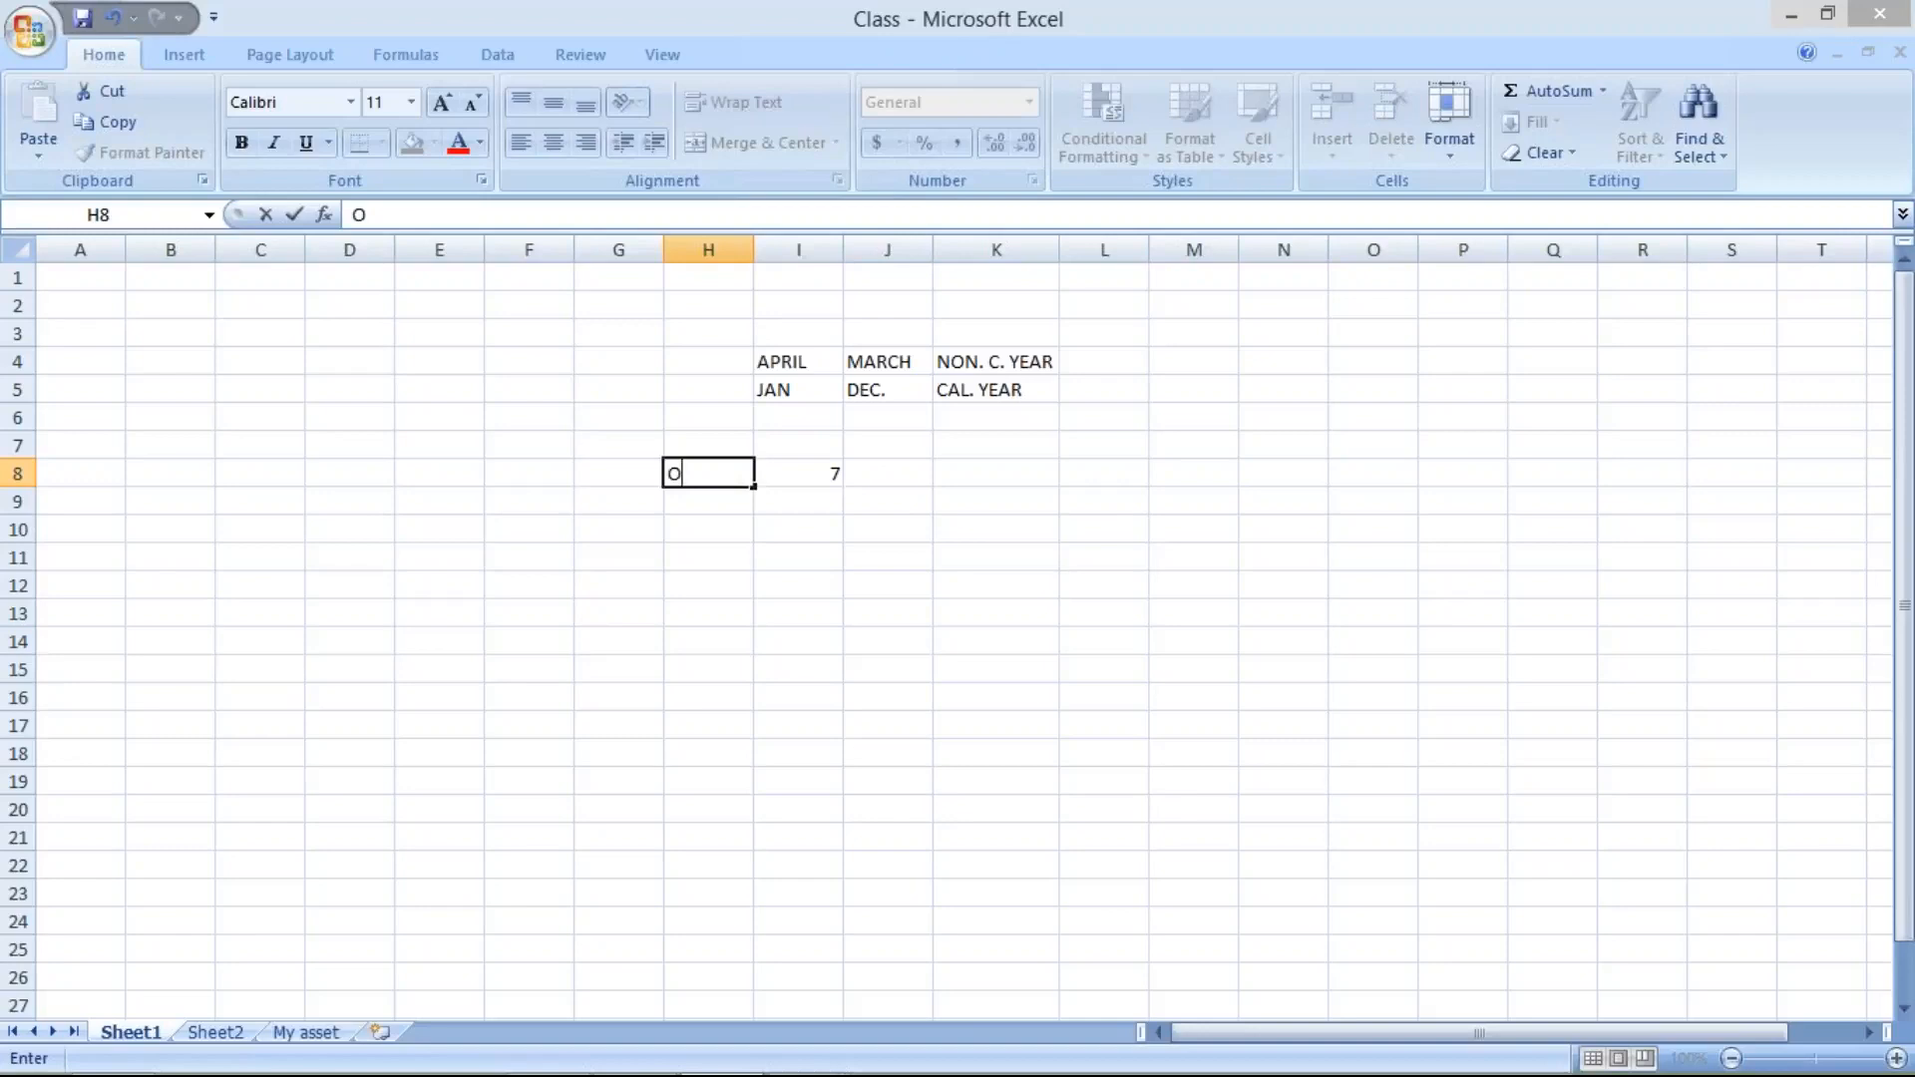
pyautogui.write('CT')
pyautogui.click(878, 477)
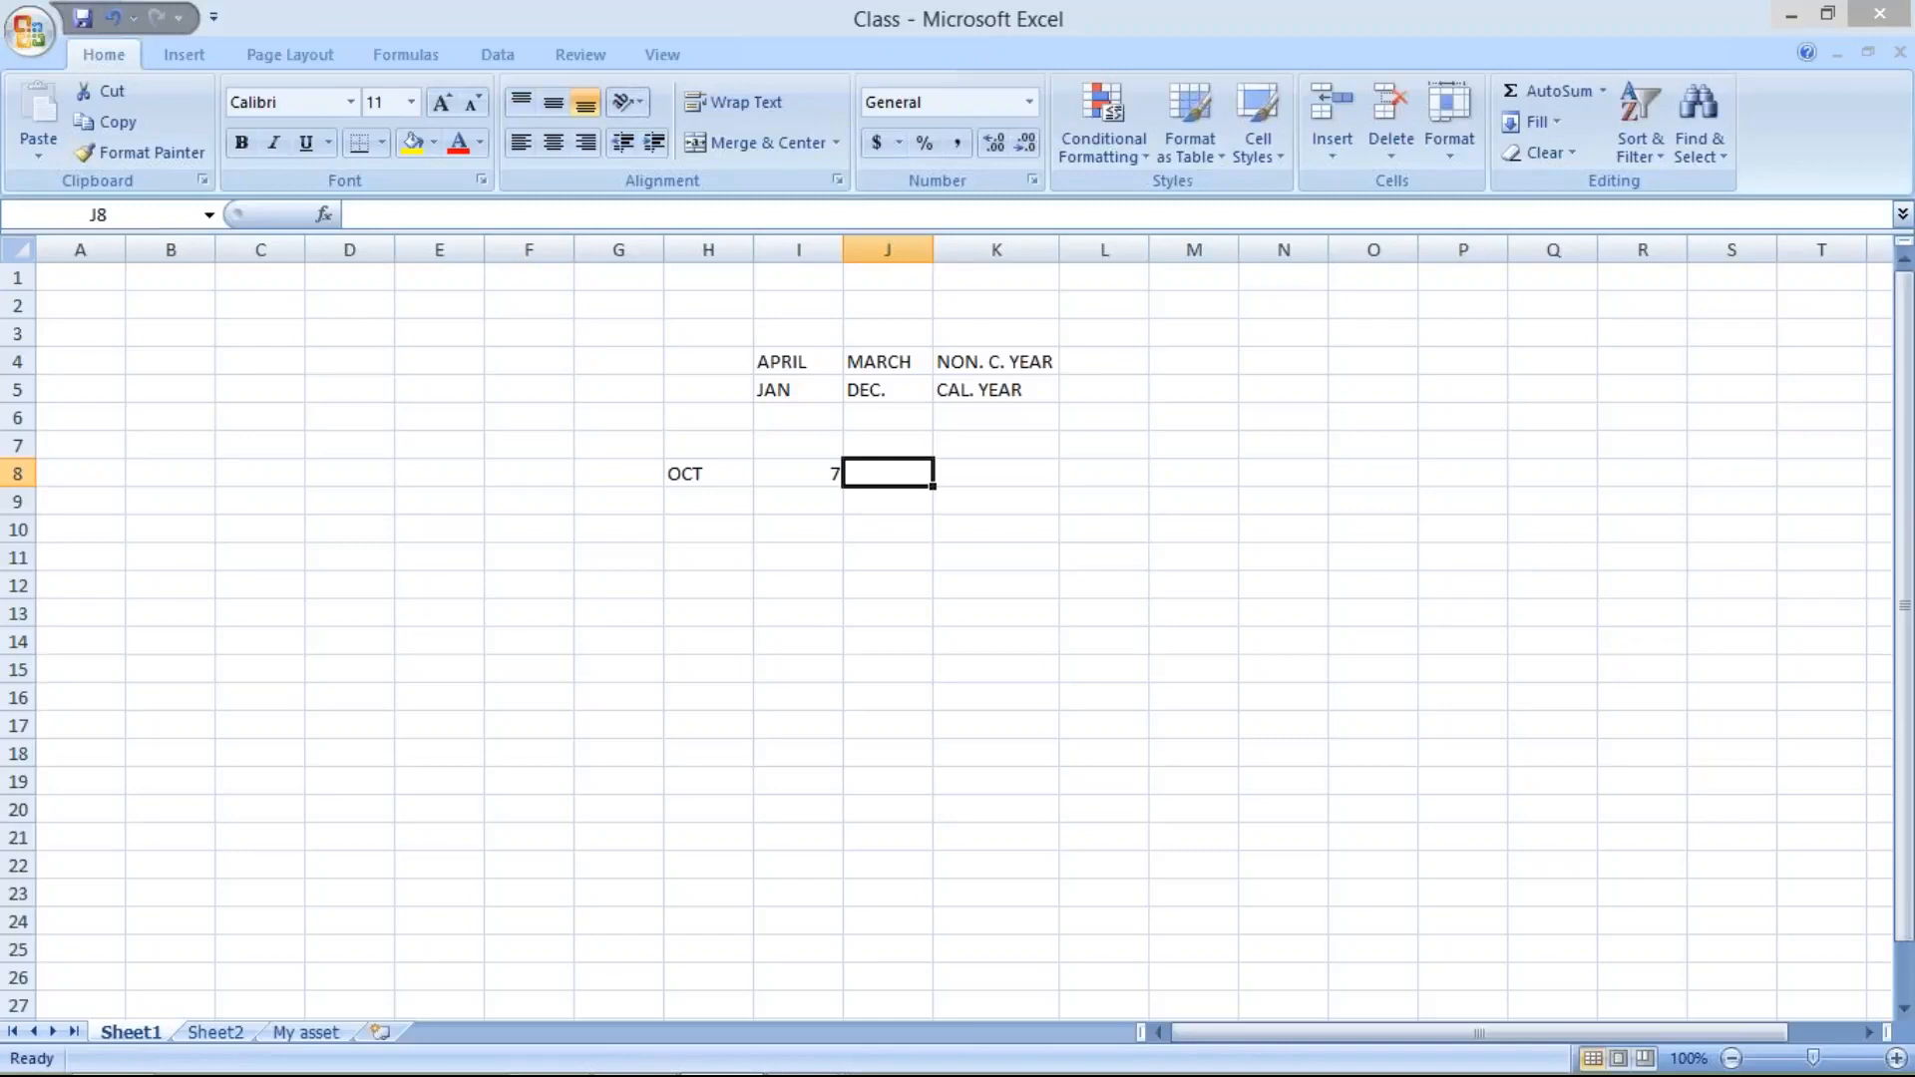
# - Enter the amounts 100 in cell I9 and 5 in cell I10, below the October period number
pyautogui.click(786, 502)
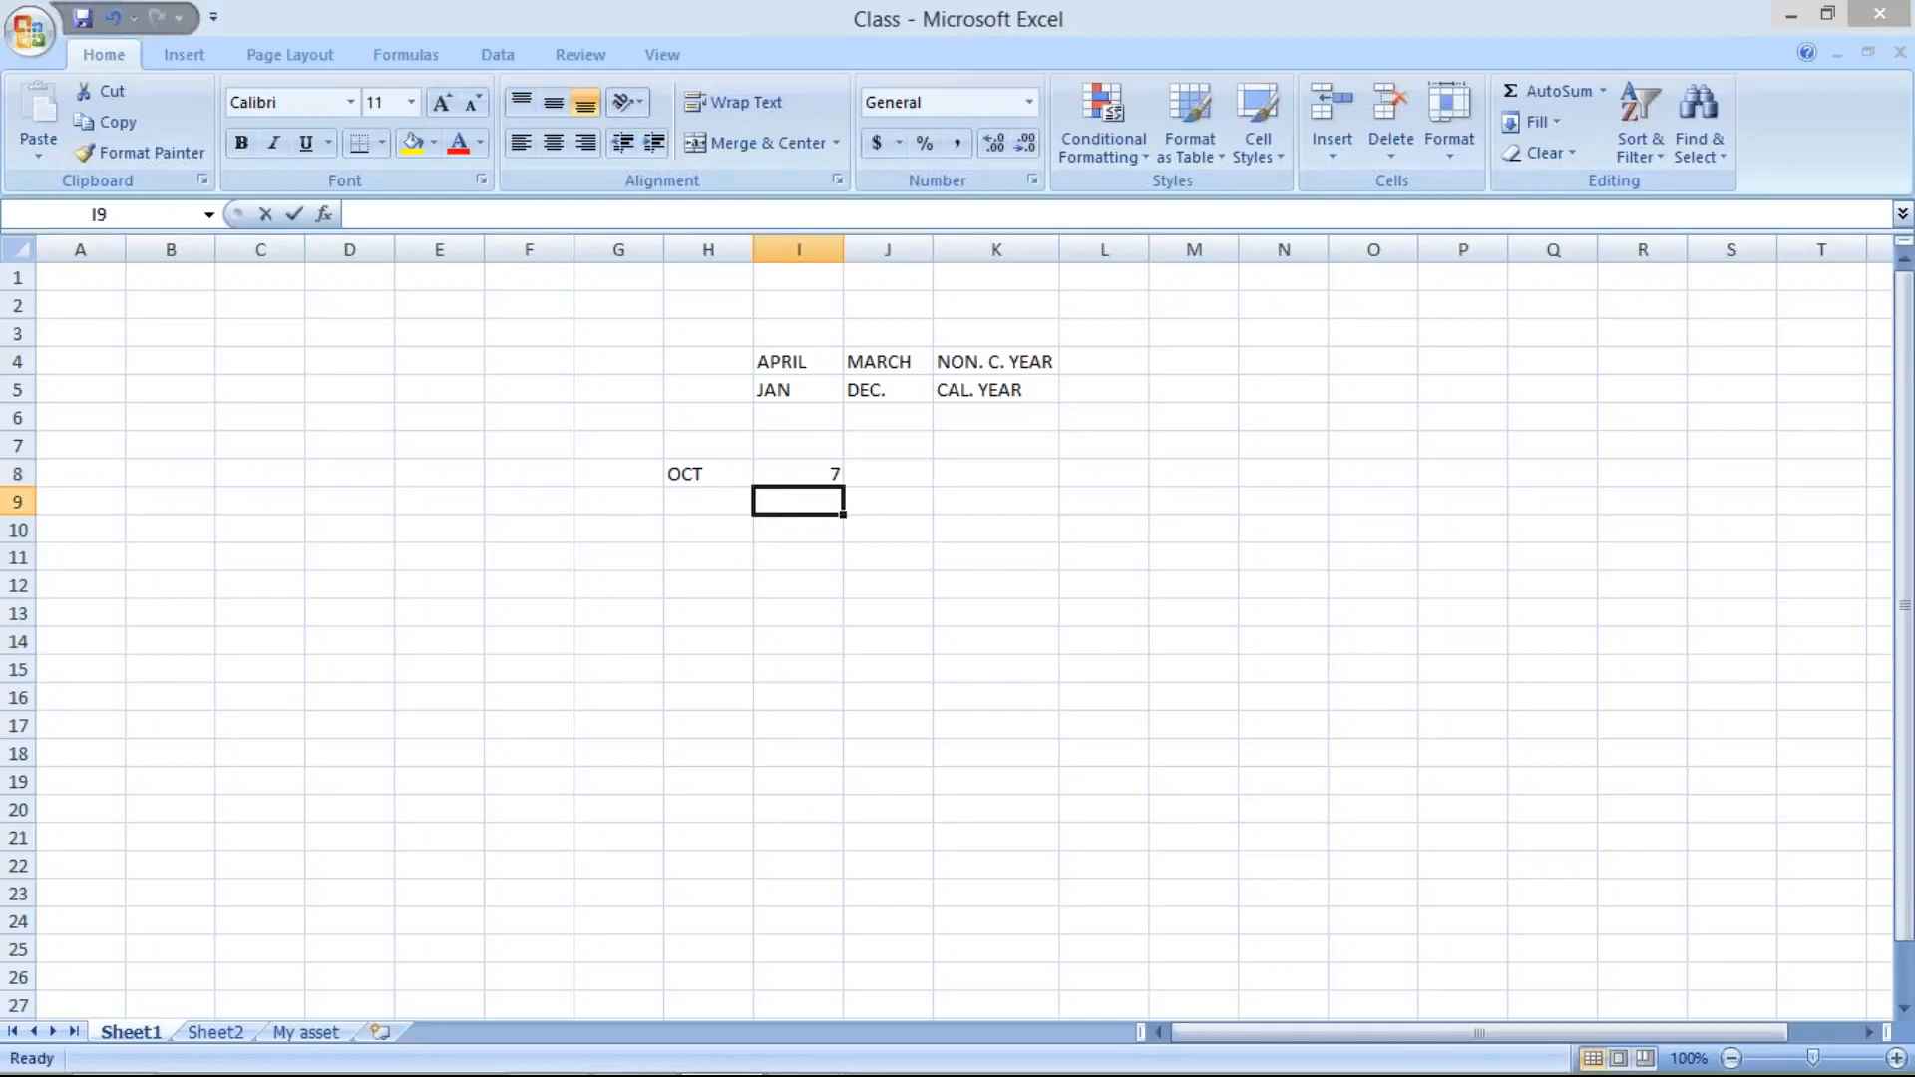
pyautogui.write('100')
pyautogui.press('Return')
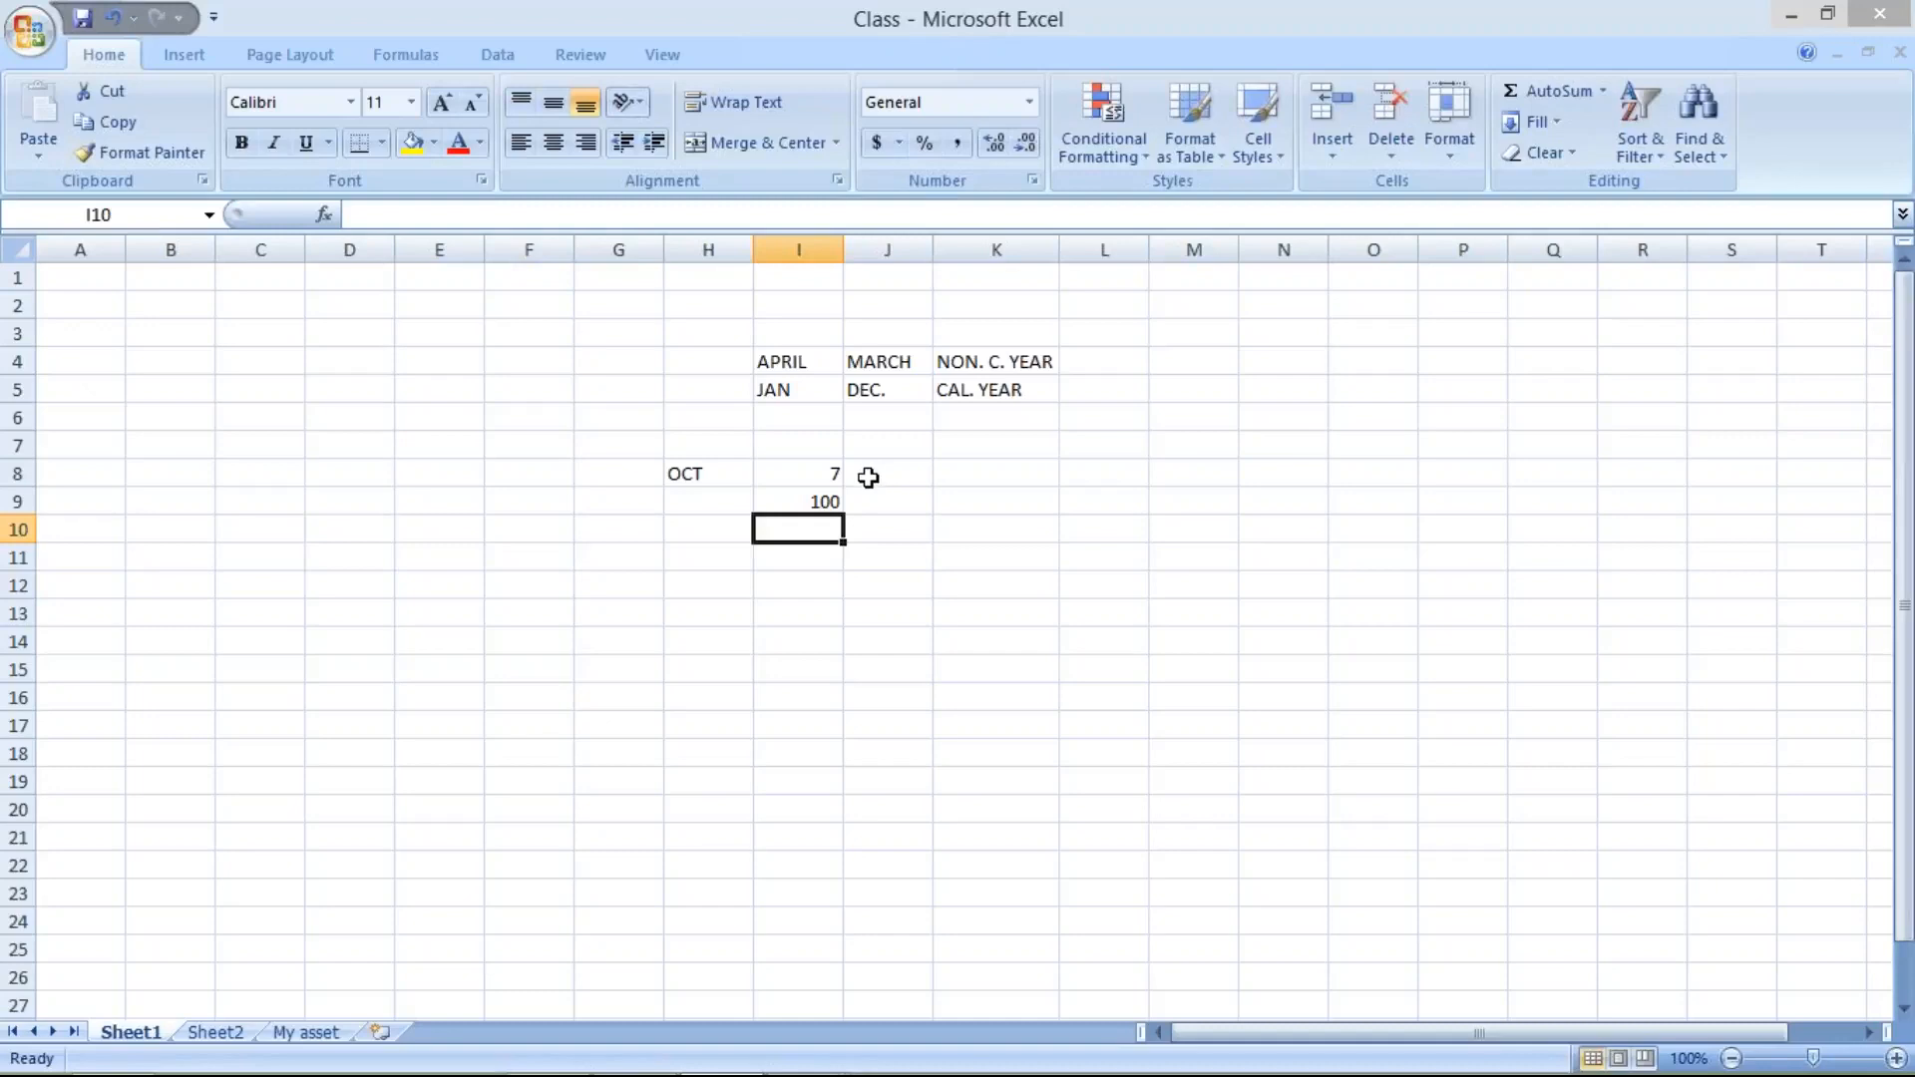
pyautogui.click(810, 500)
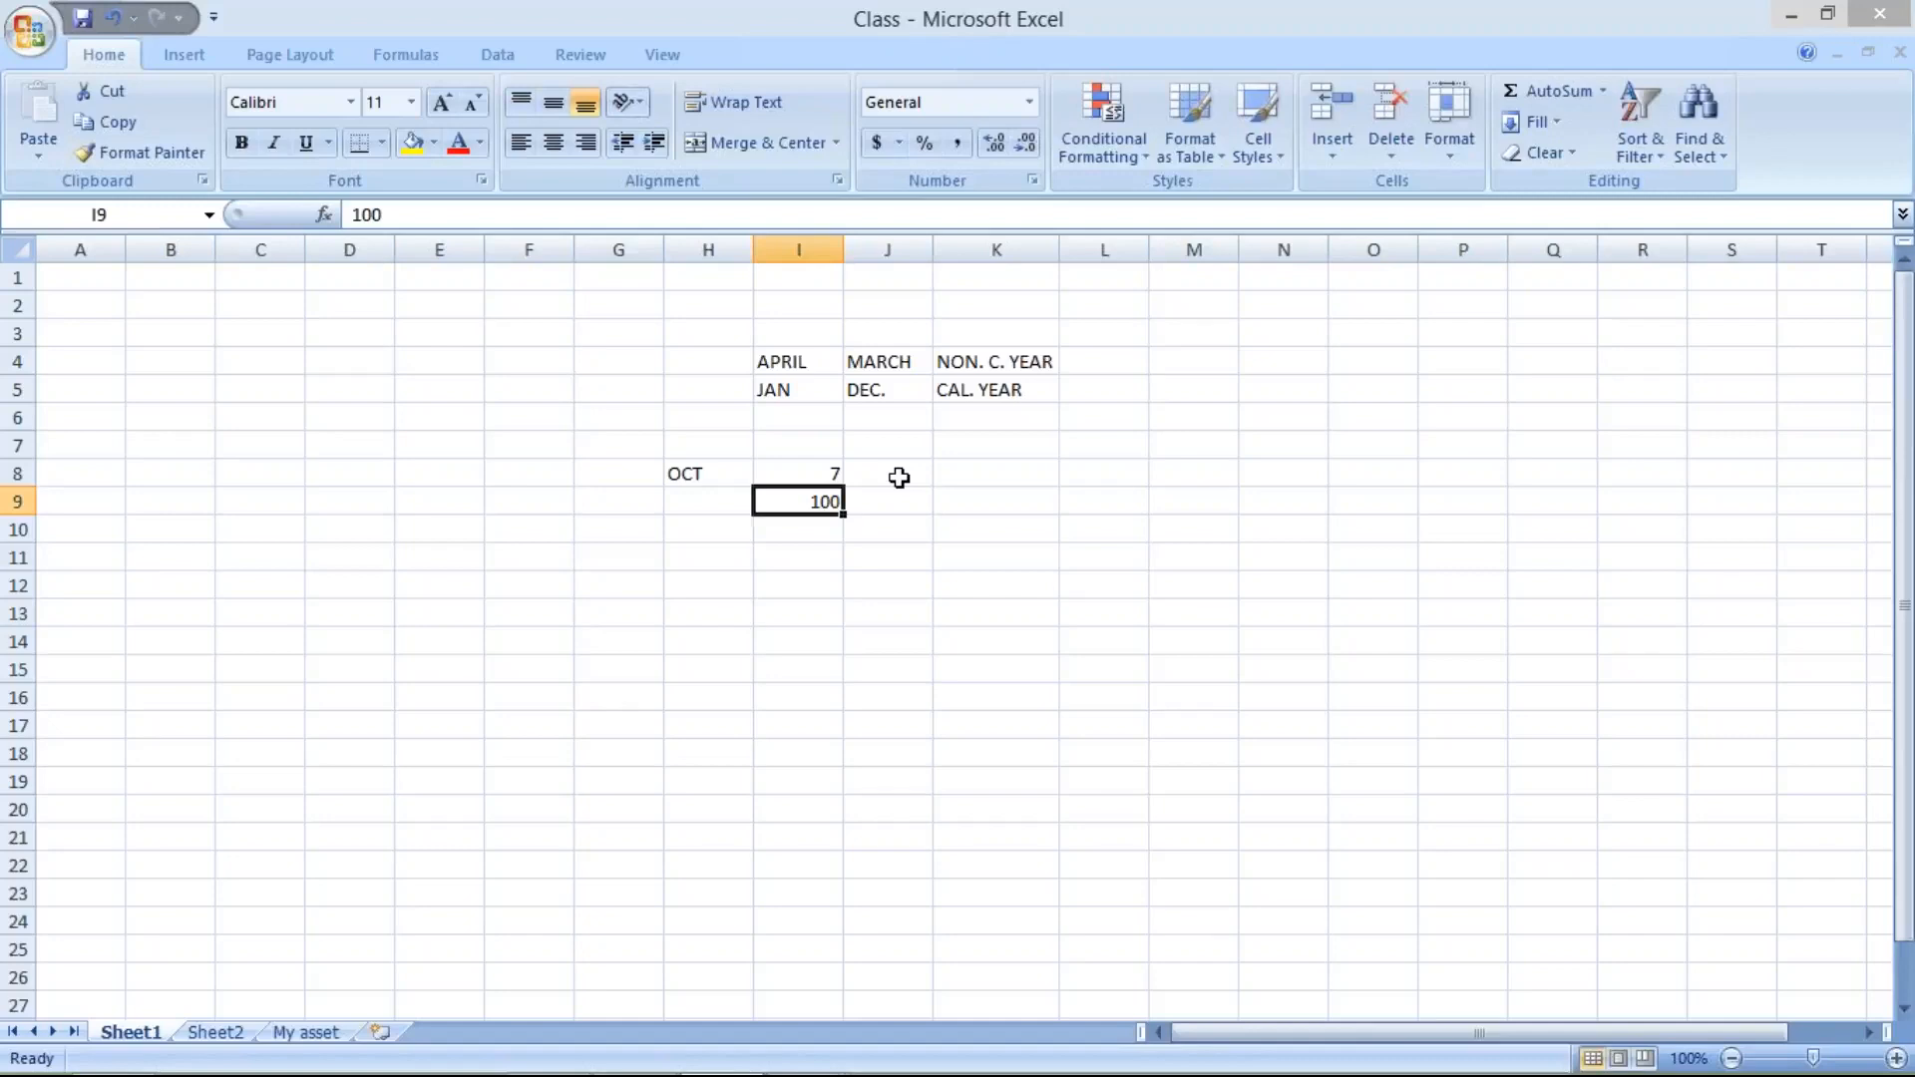
pyautogui.click(816, 532)
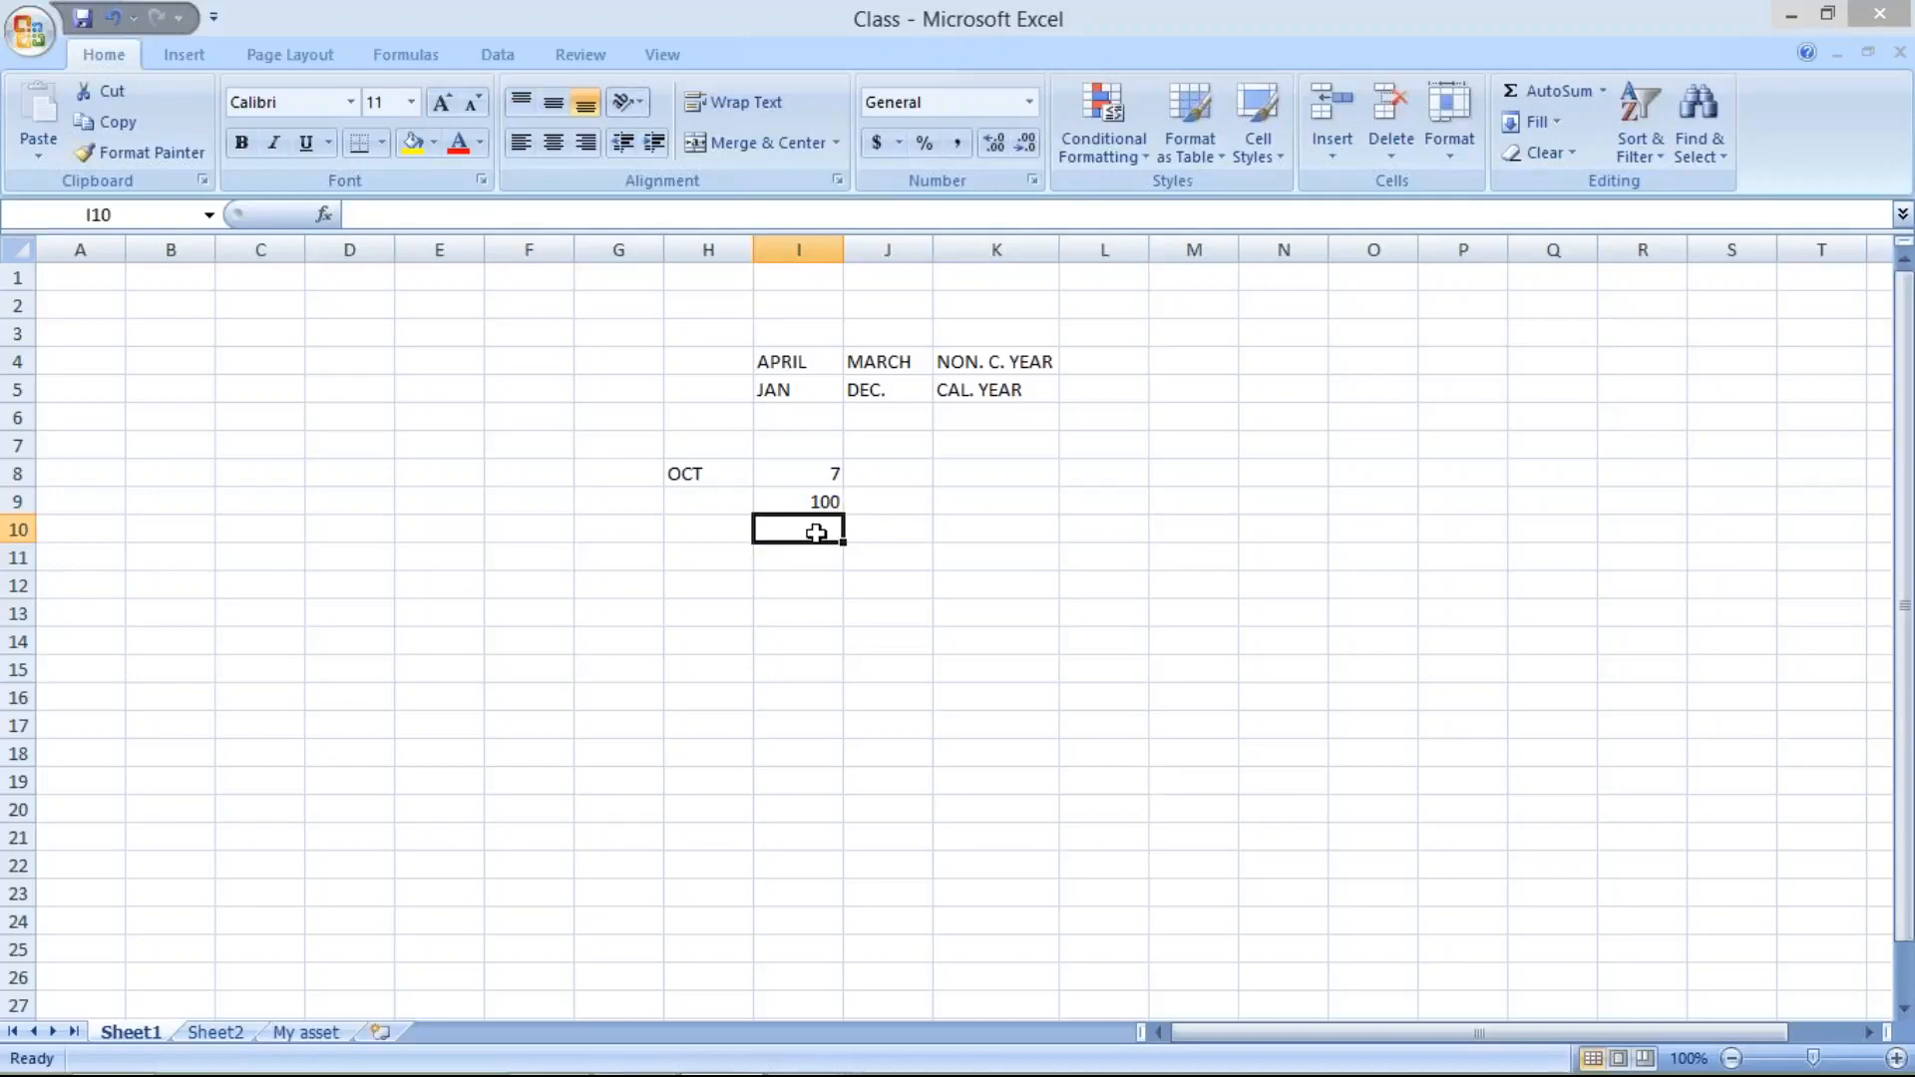
pyautogui.write('5')
pyautogui.press('Return')
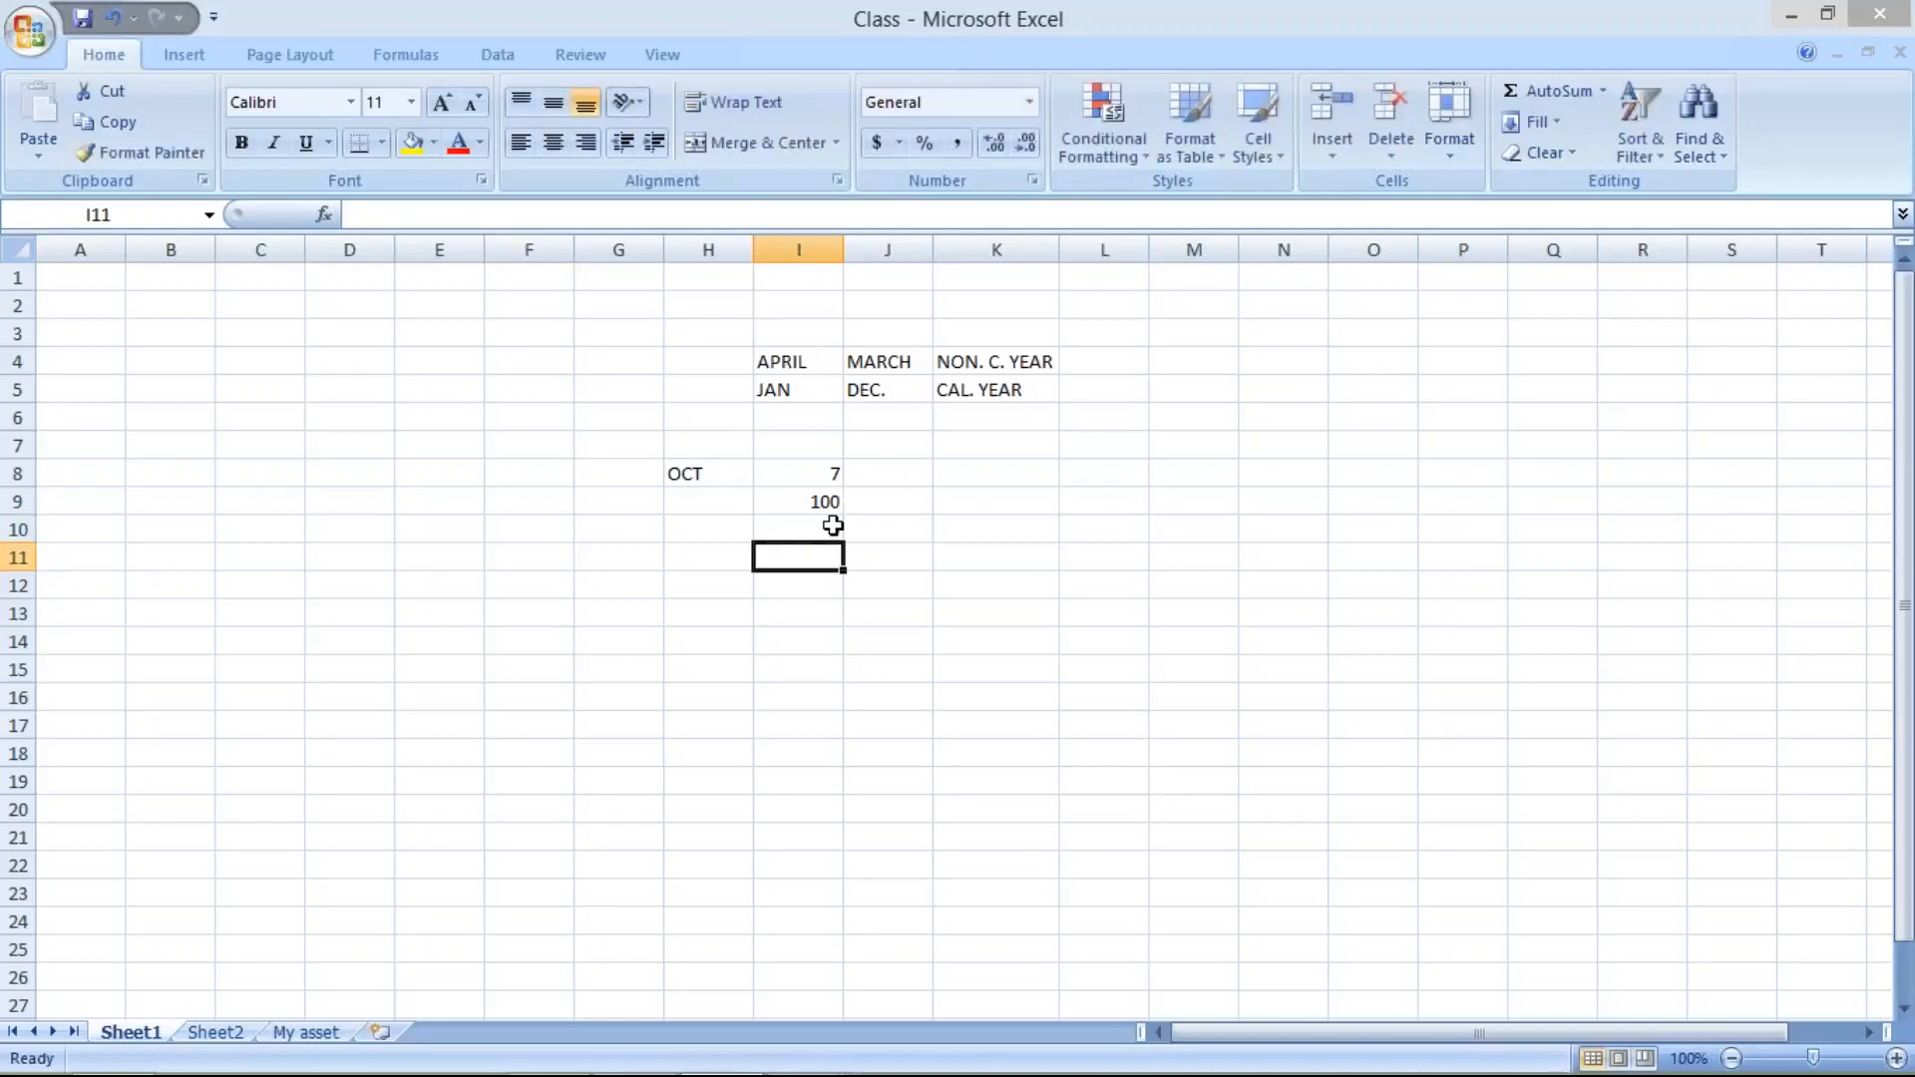
# - Check the sum of cells I9 and I10 and enter 105 as the total in cell I11
pyautogui.moveTo(830, 502); pyautogui.dragTo(834, 526)
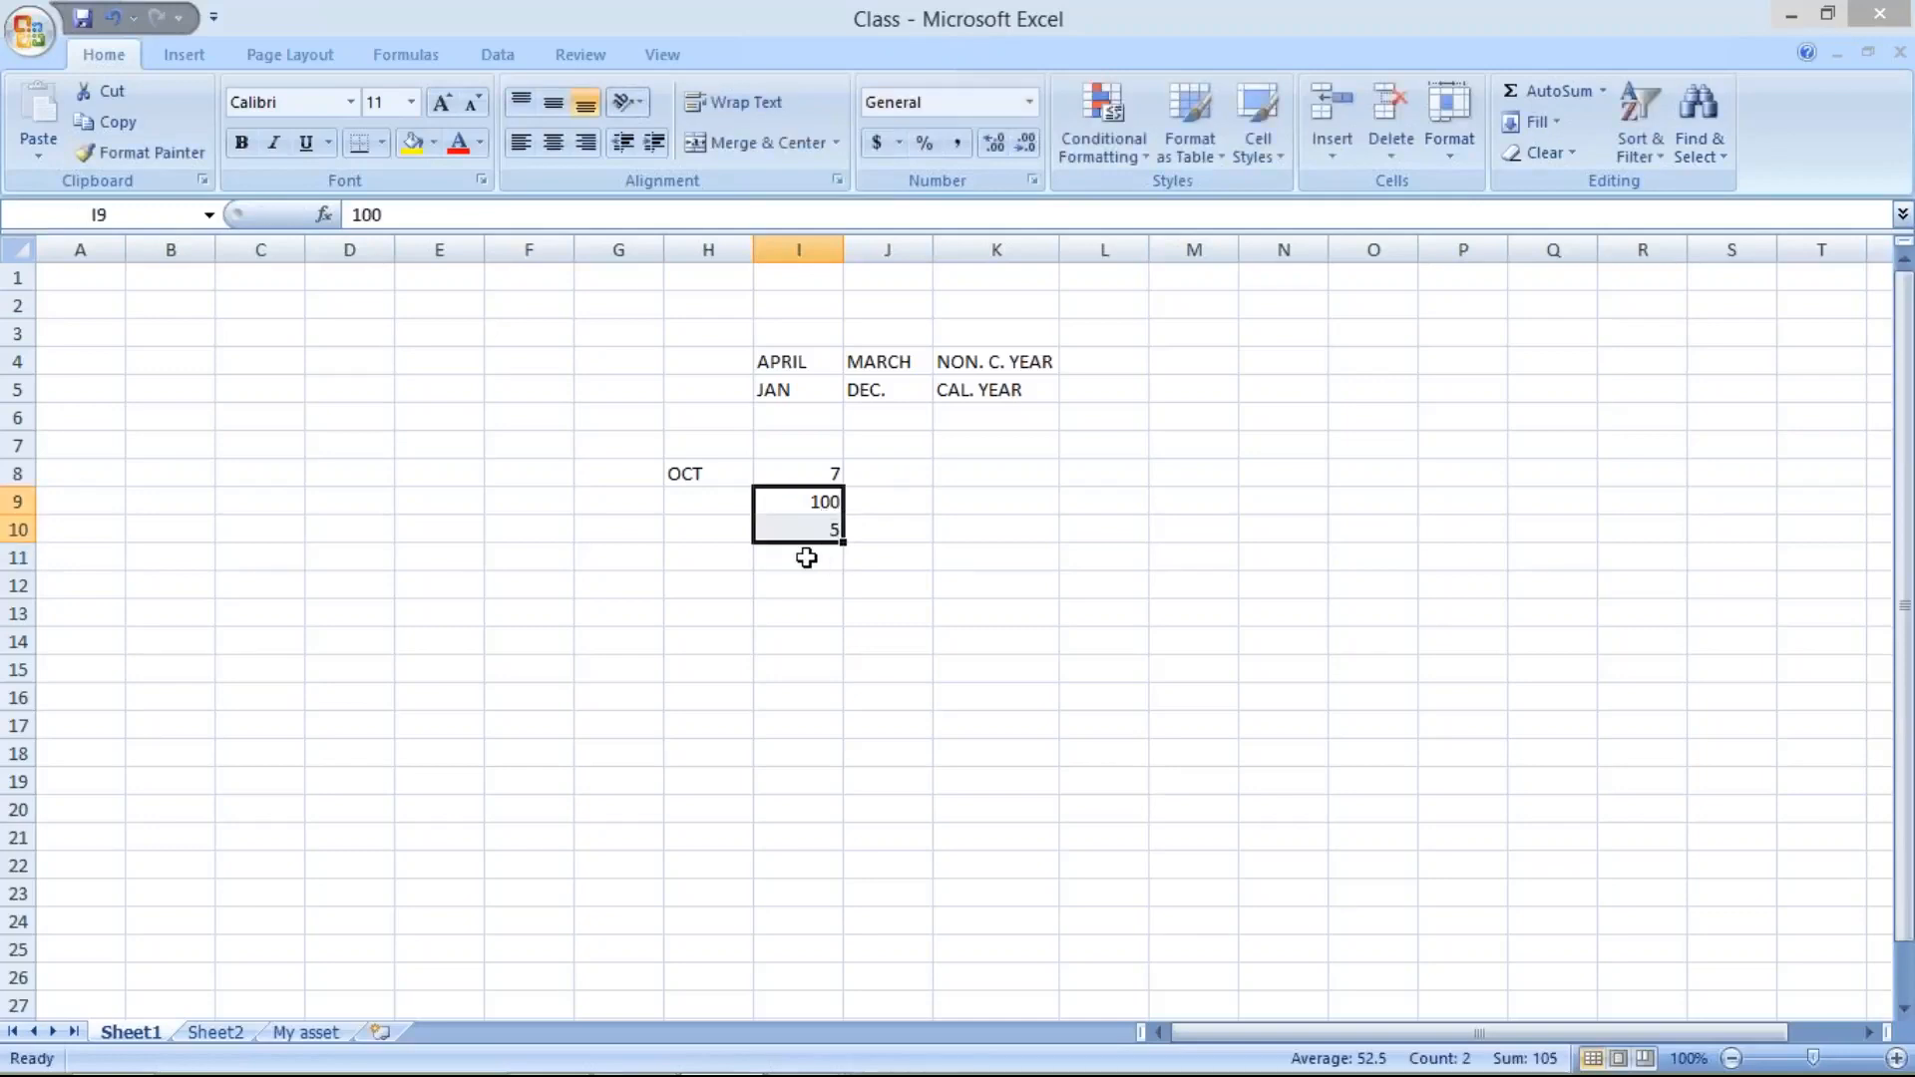
pyautogui.click(805, 557)
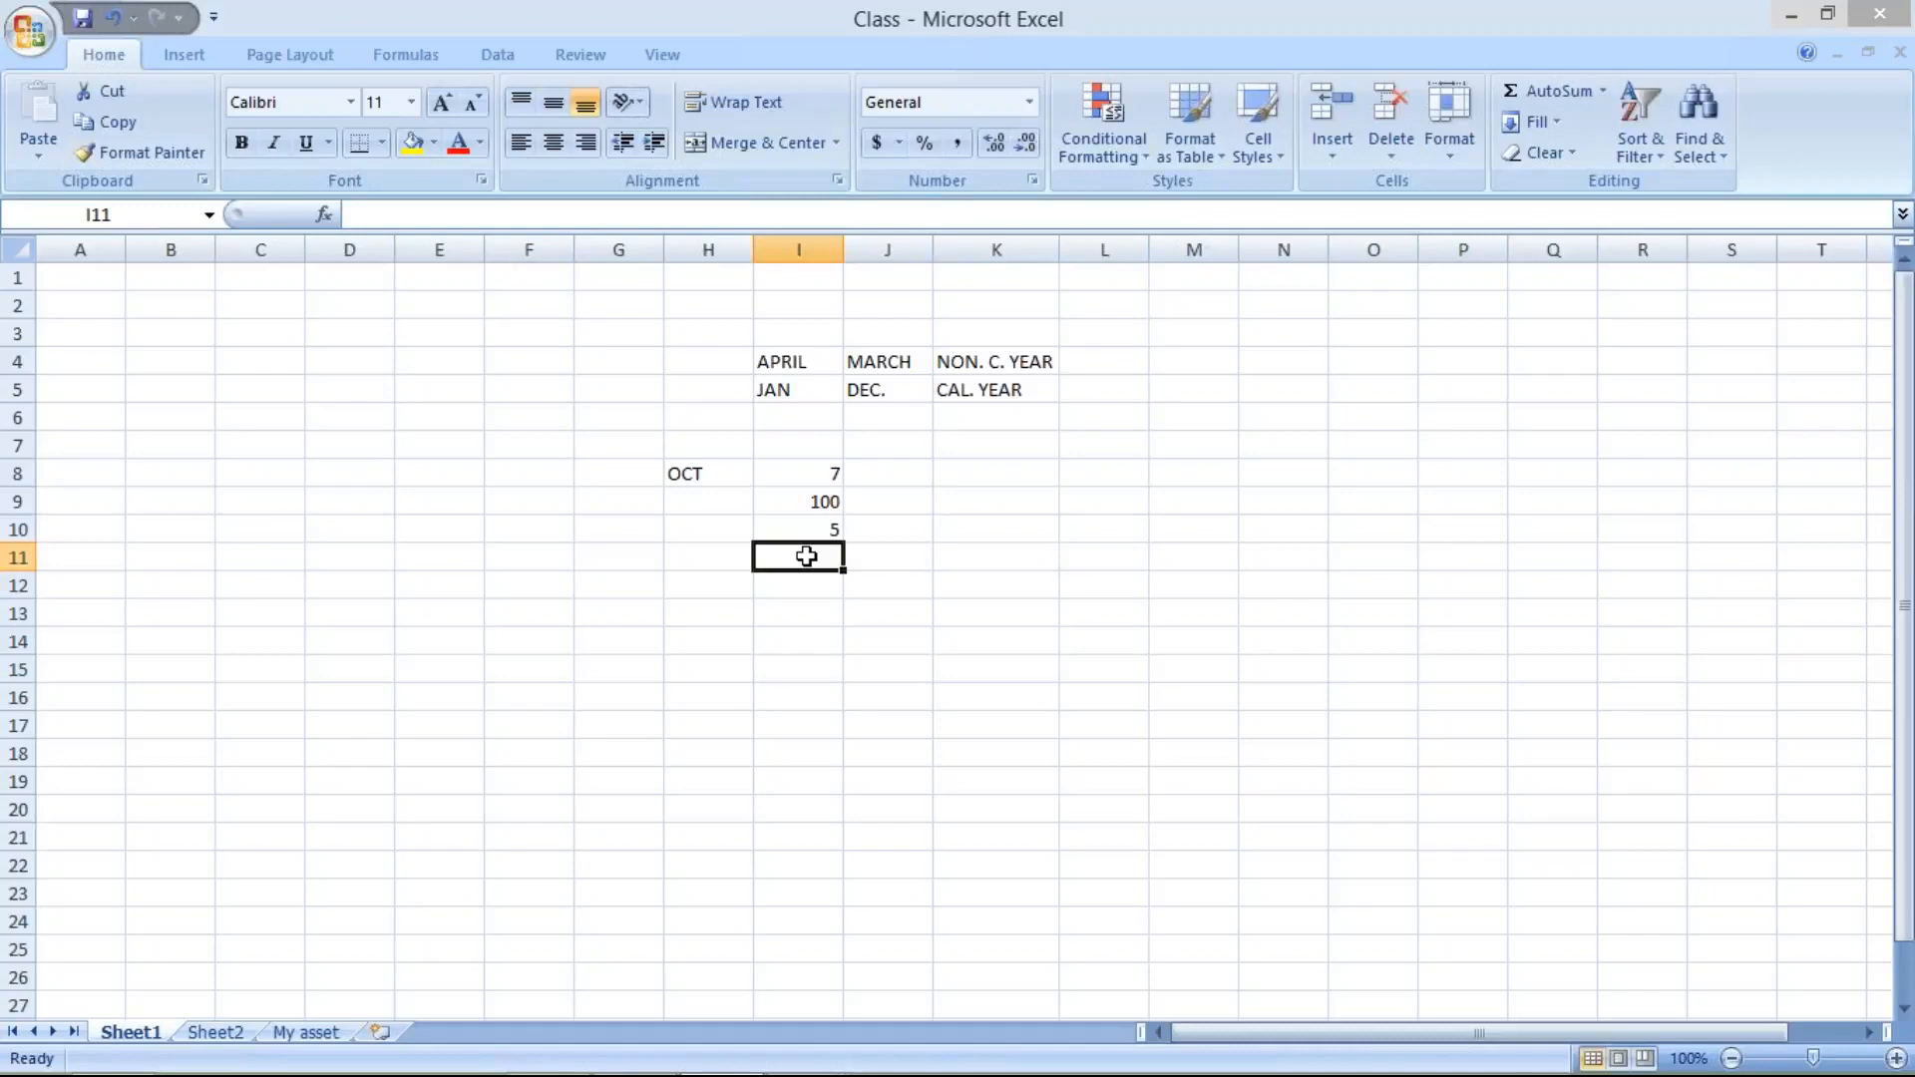
pyautogui.write('105')
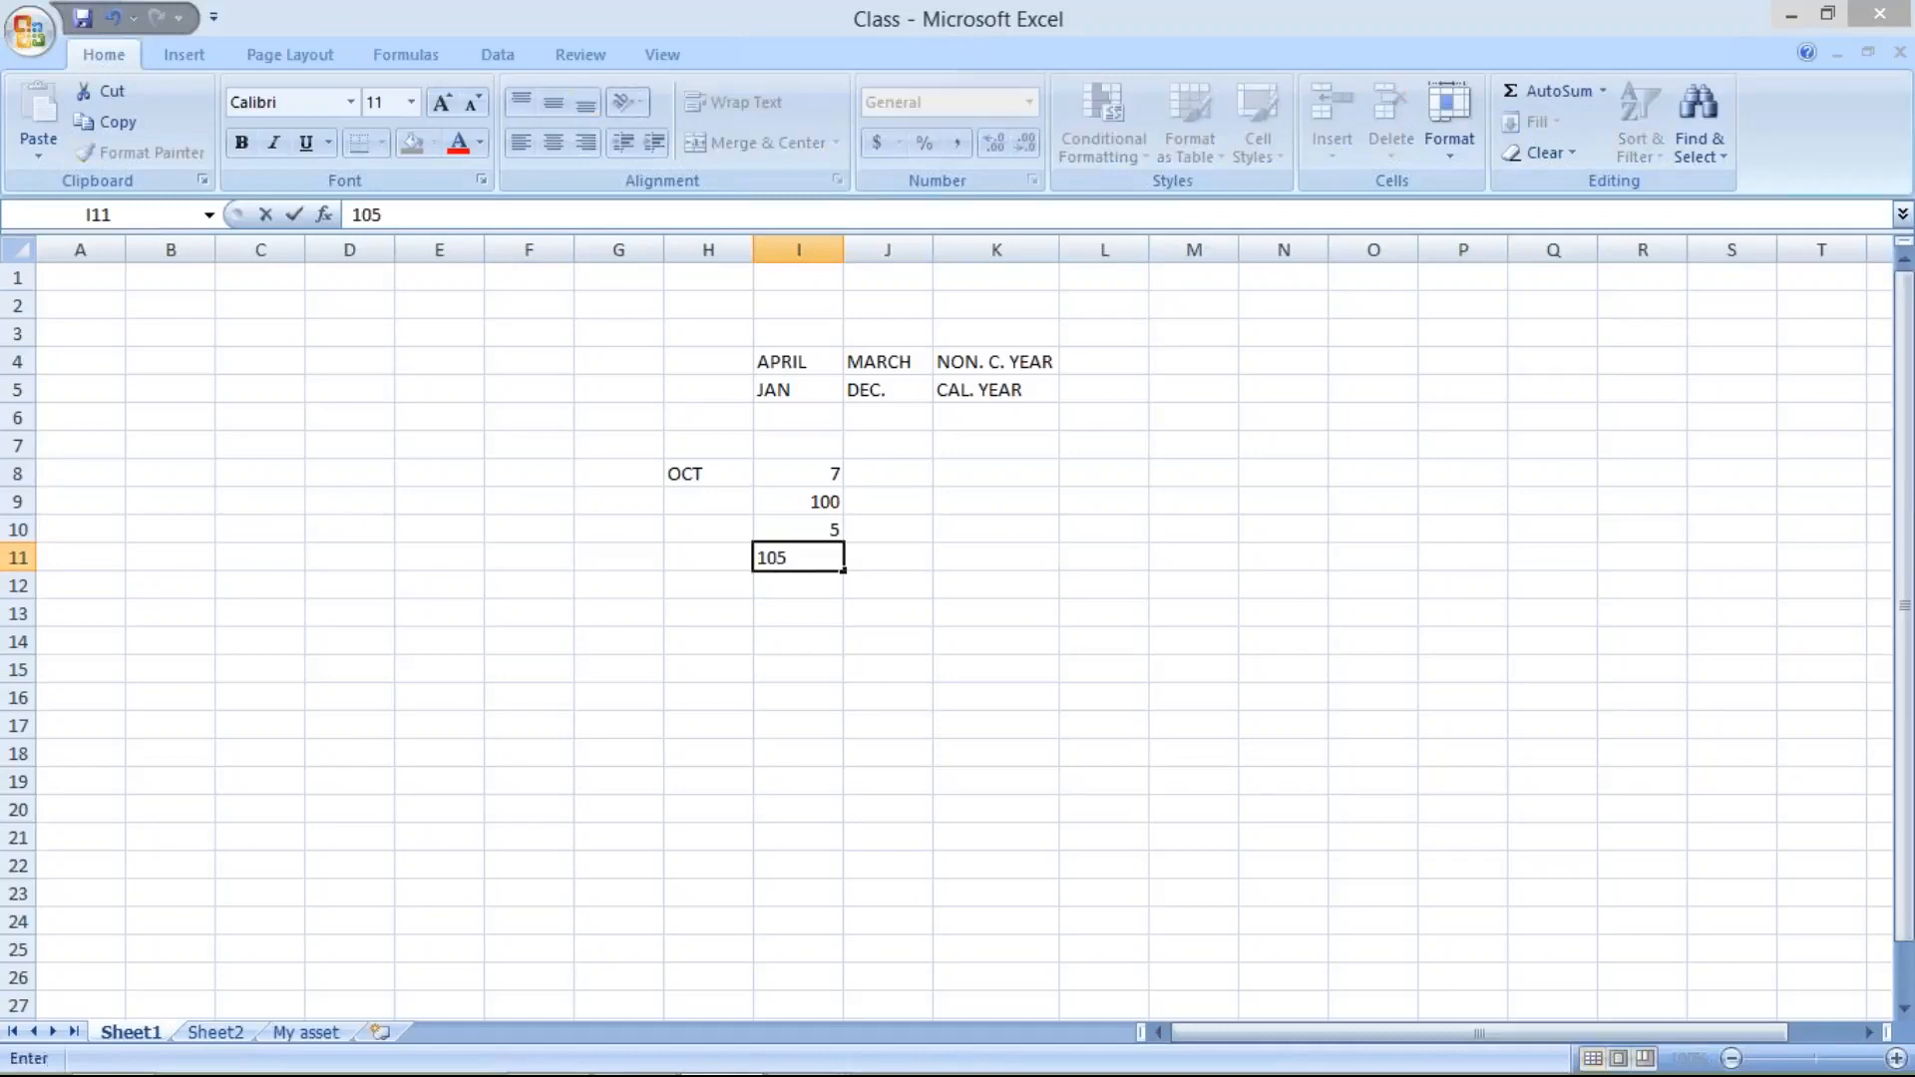
pyautogui.press('Return')
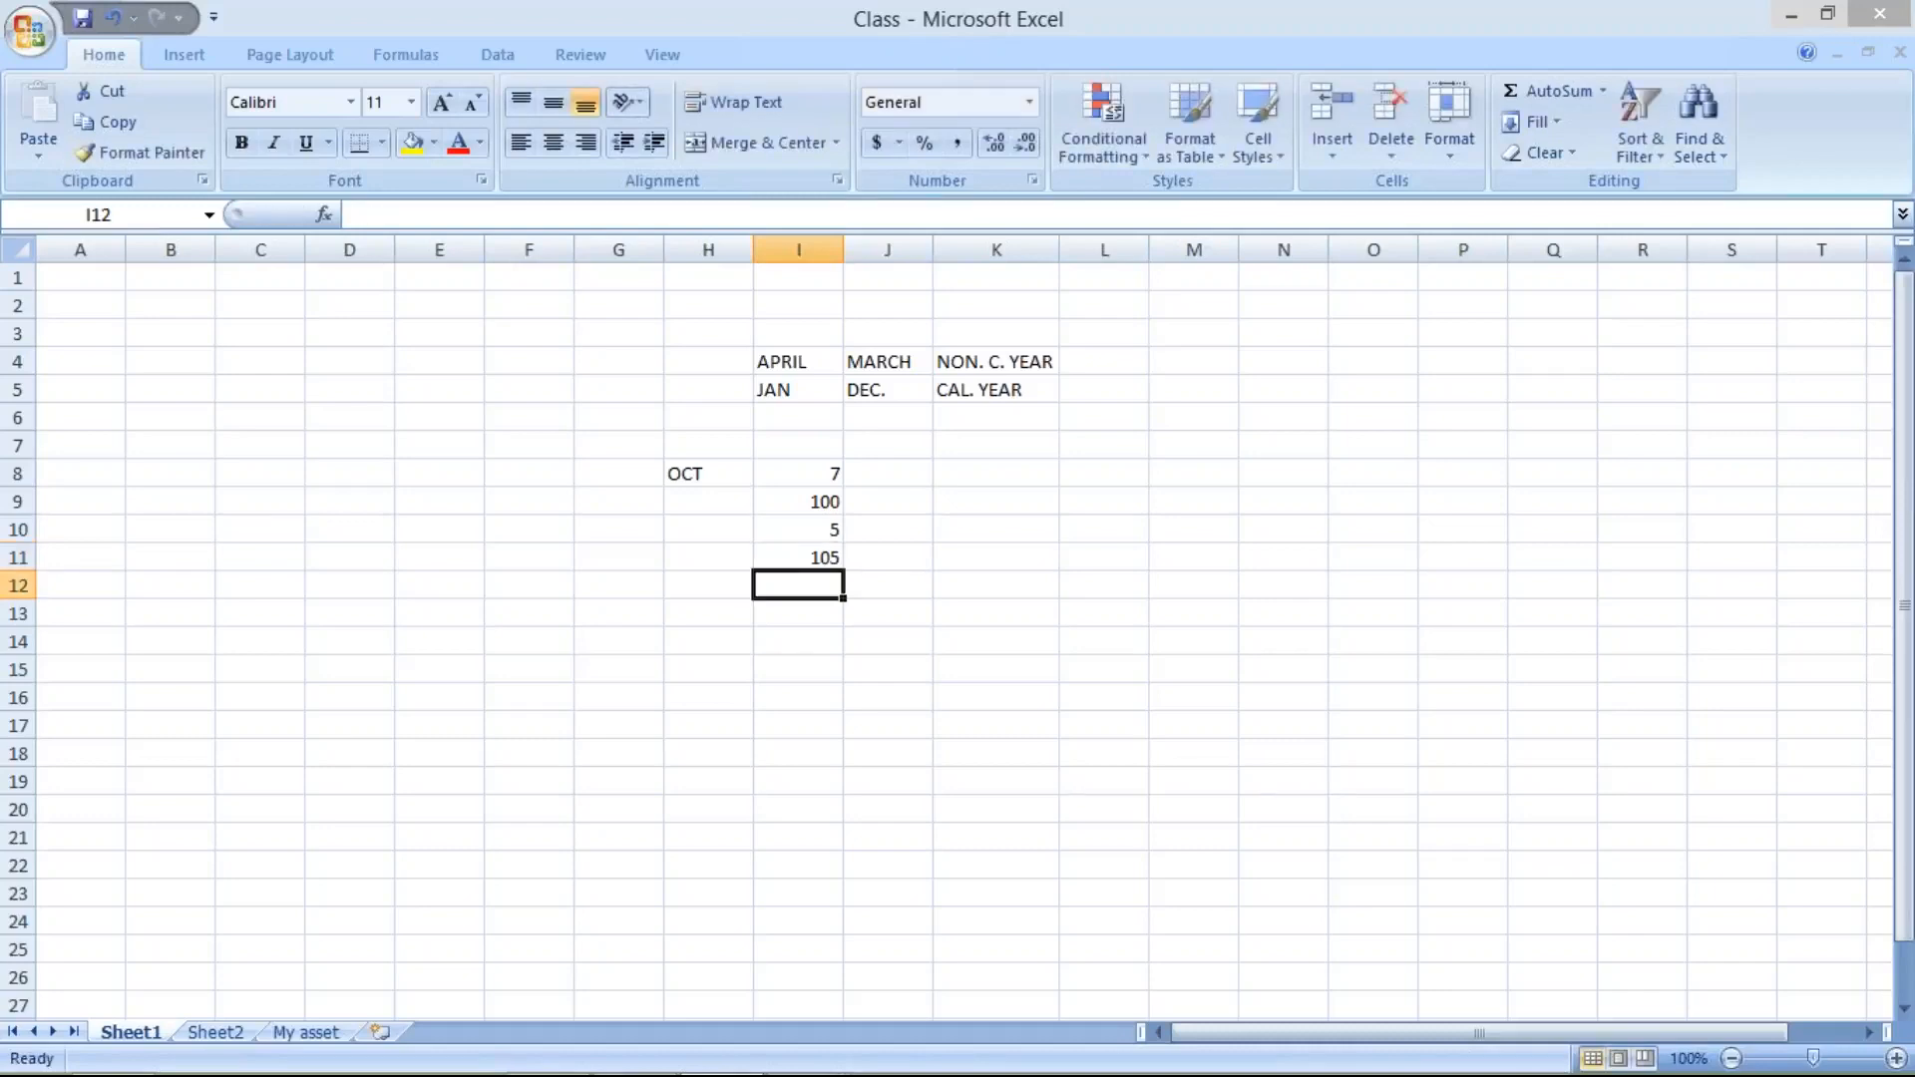
# - Examine the amounts in cells I9 to I11 and switch back to the 5_Basic Setting presentation in PowerPoint
pyautogui.click(807, 503)
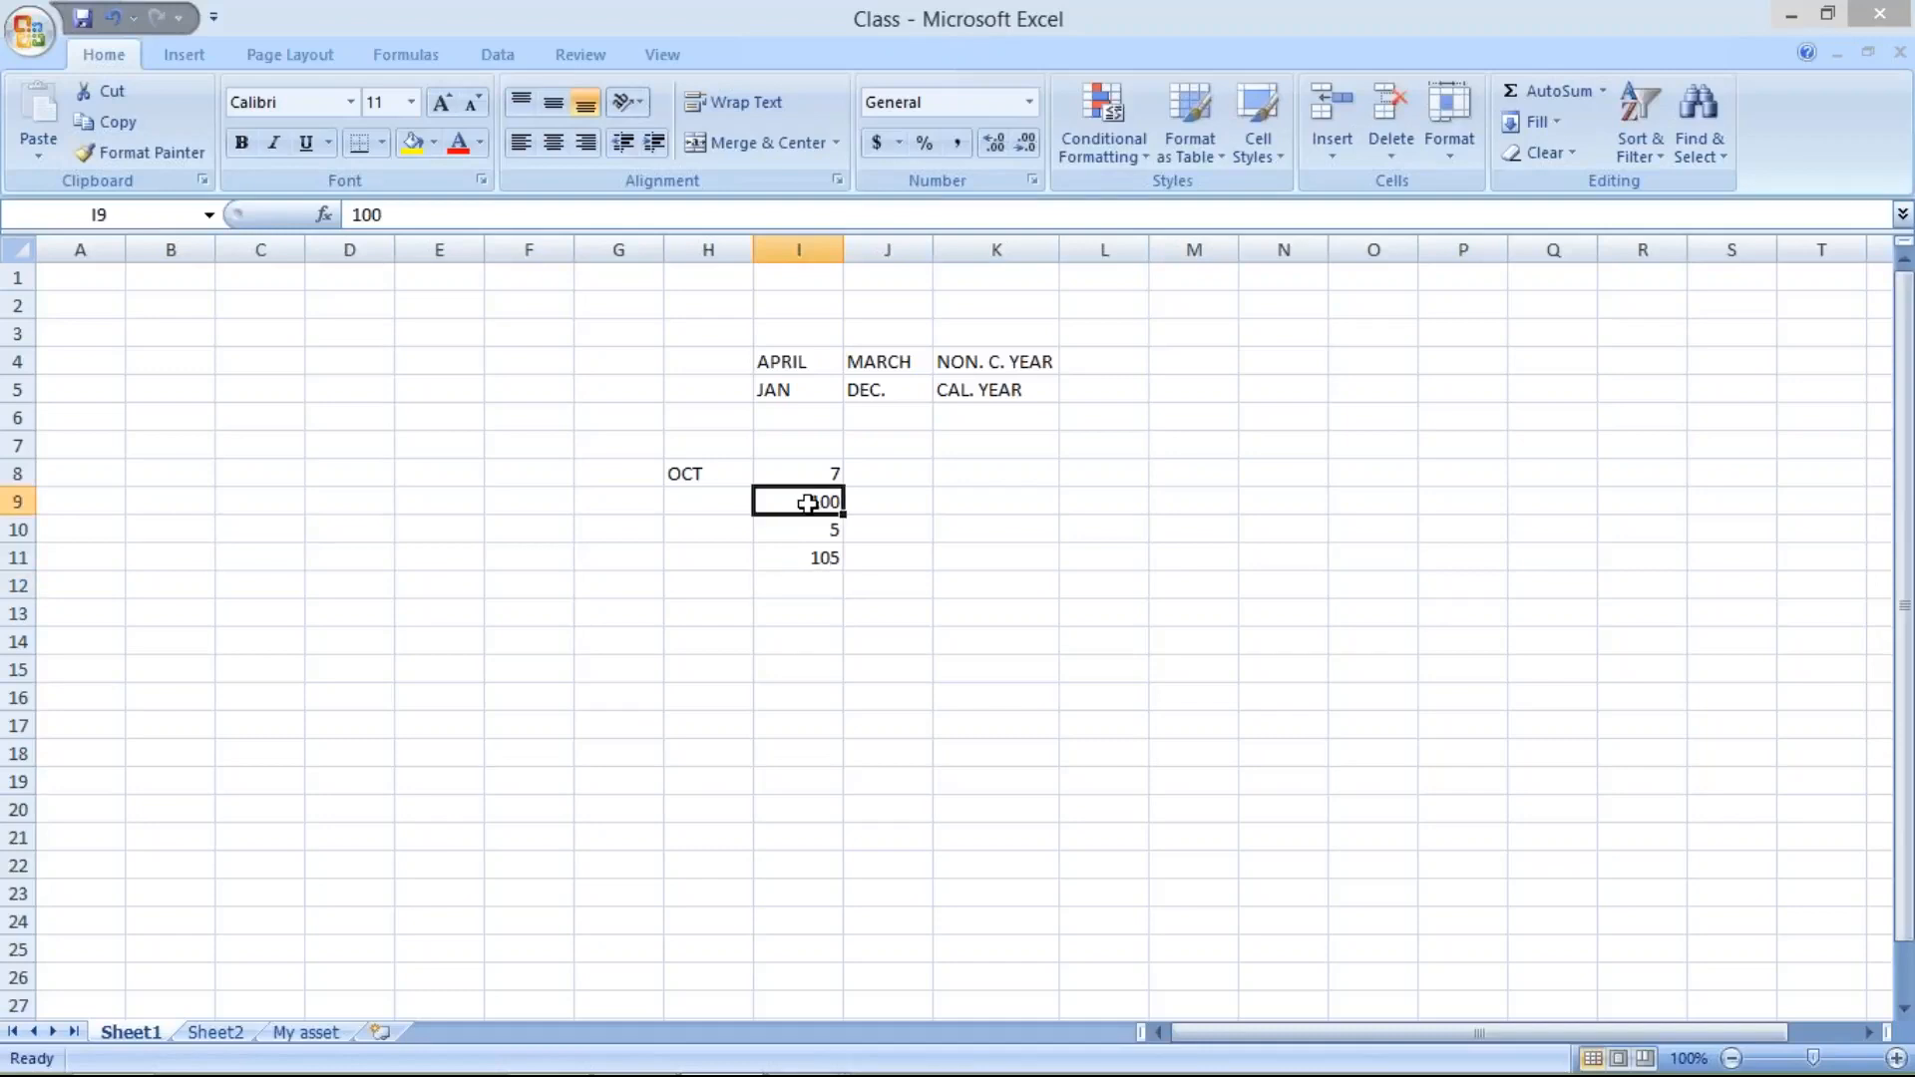
pyautogui.click(819, 560)
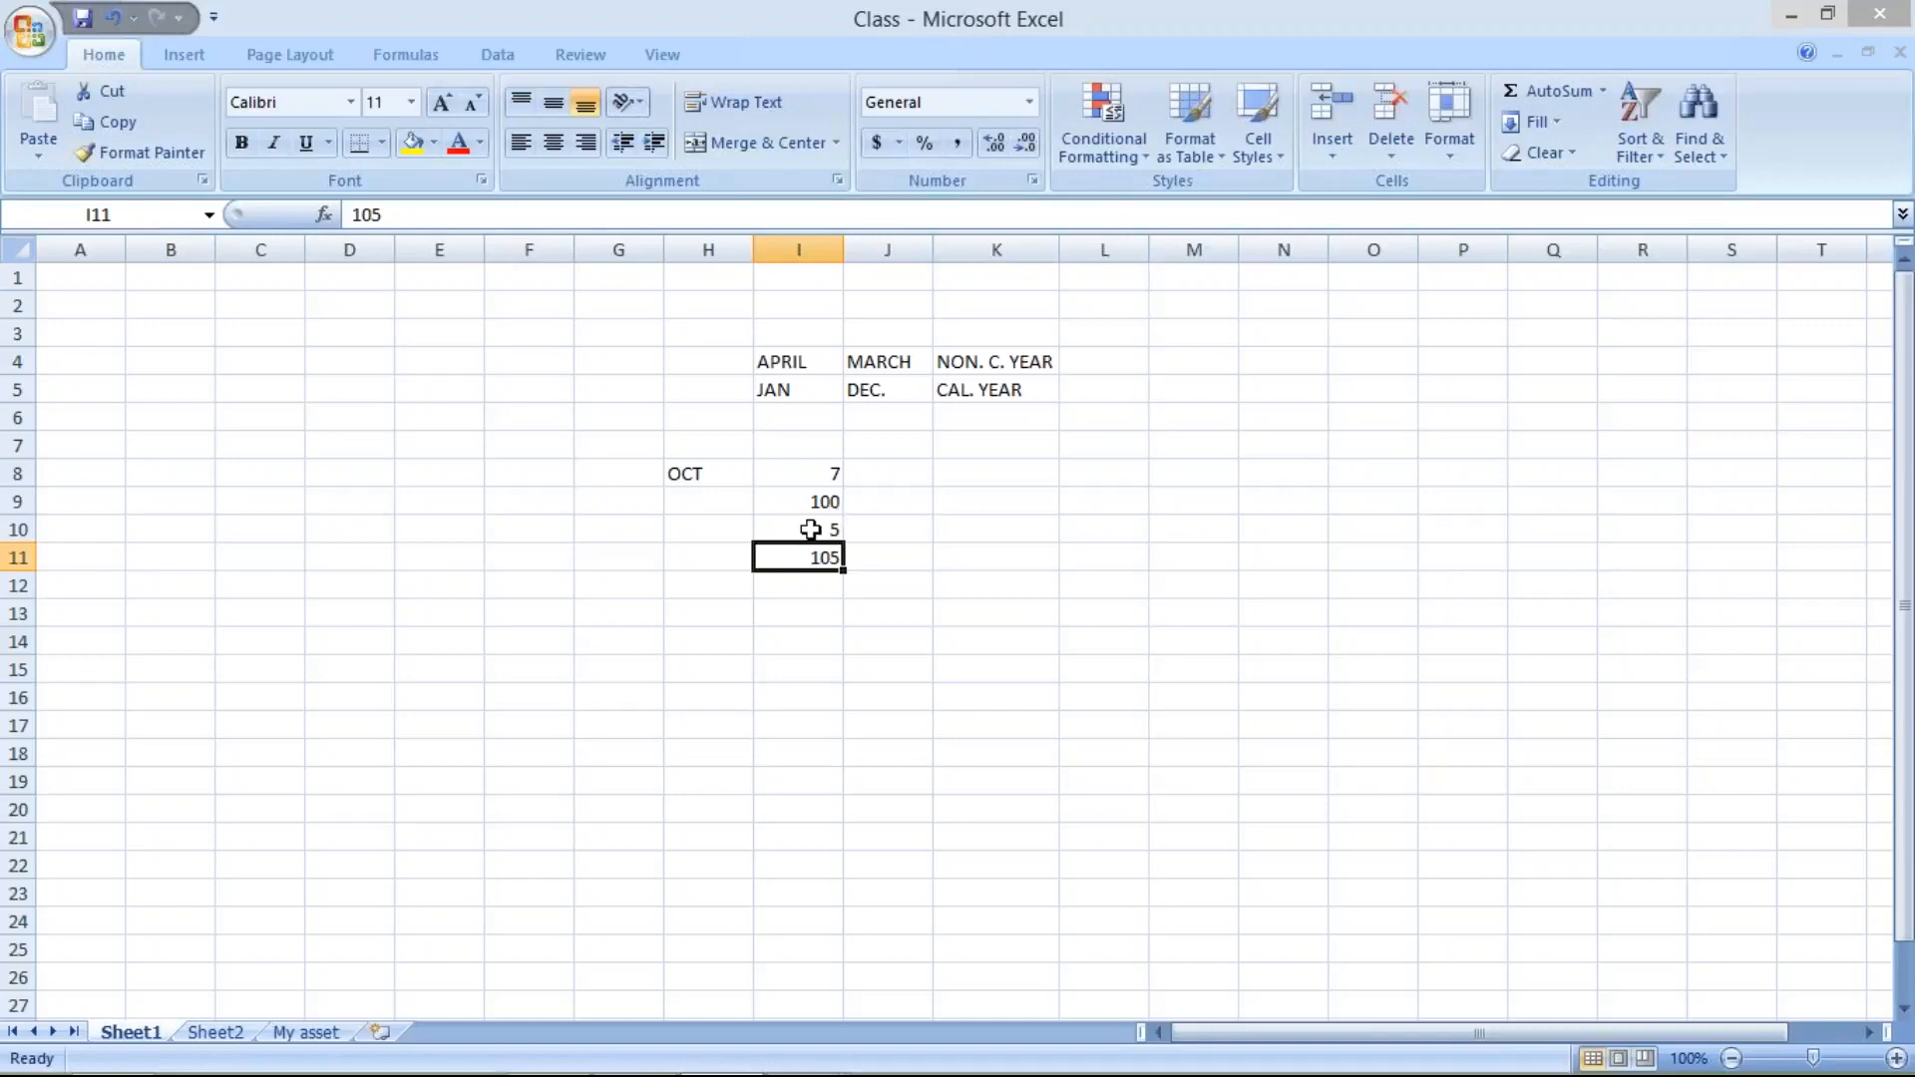
pyautogui.moveTo(811, 530); pyautogui.dragTo(811, 560)
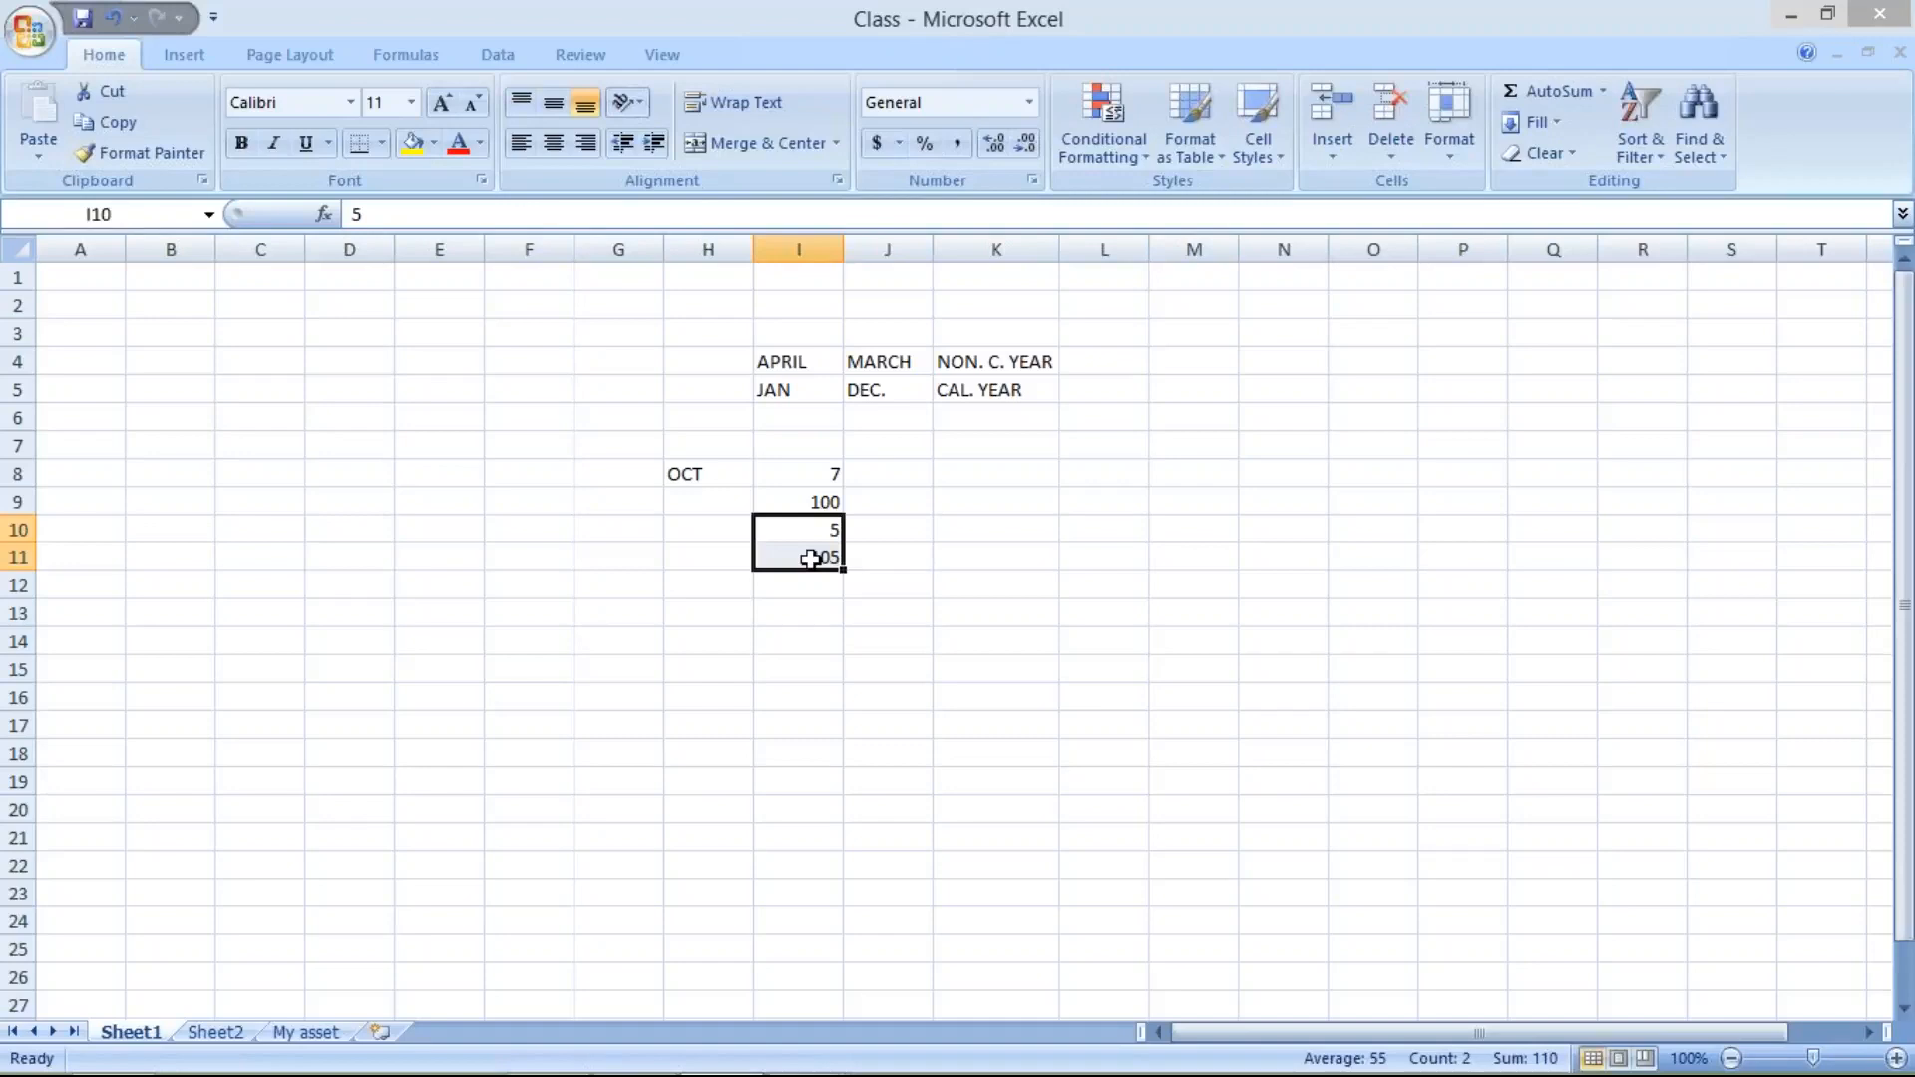
pyautogui.click(821, 501)
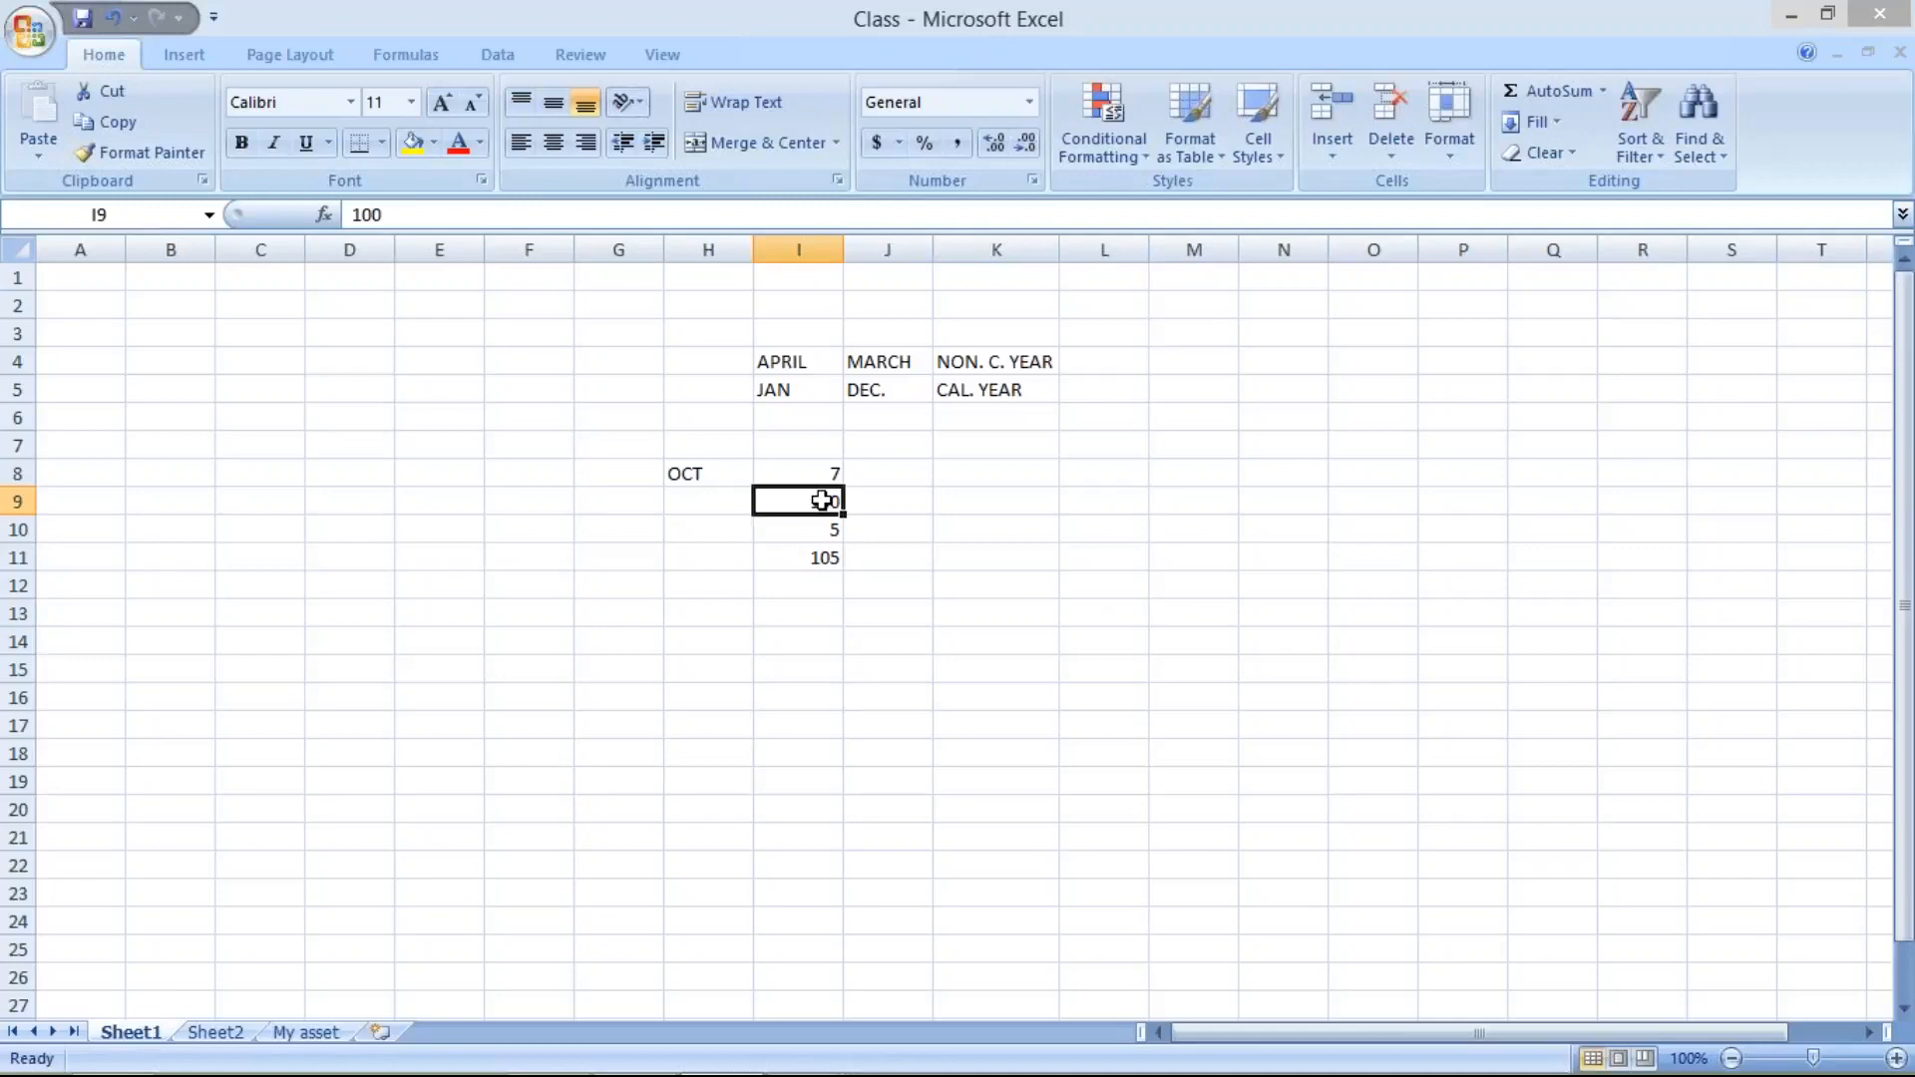
pyautogui.click(800, 557)
pyautogui.click(804, 528)
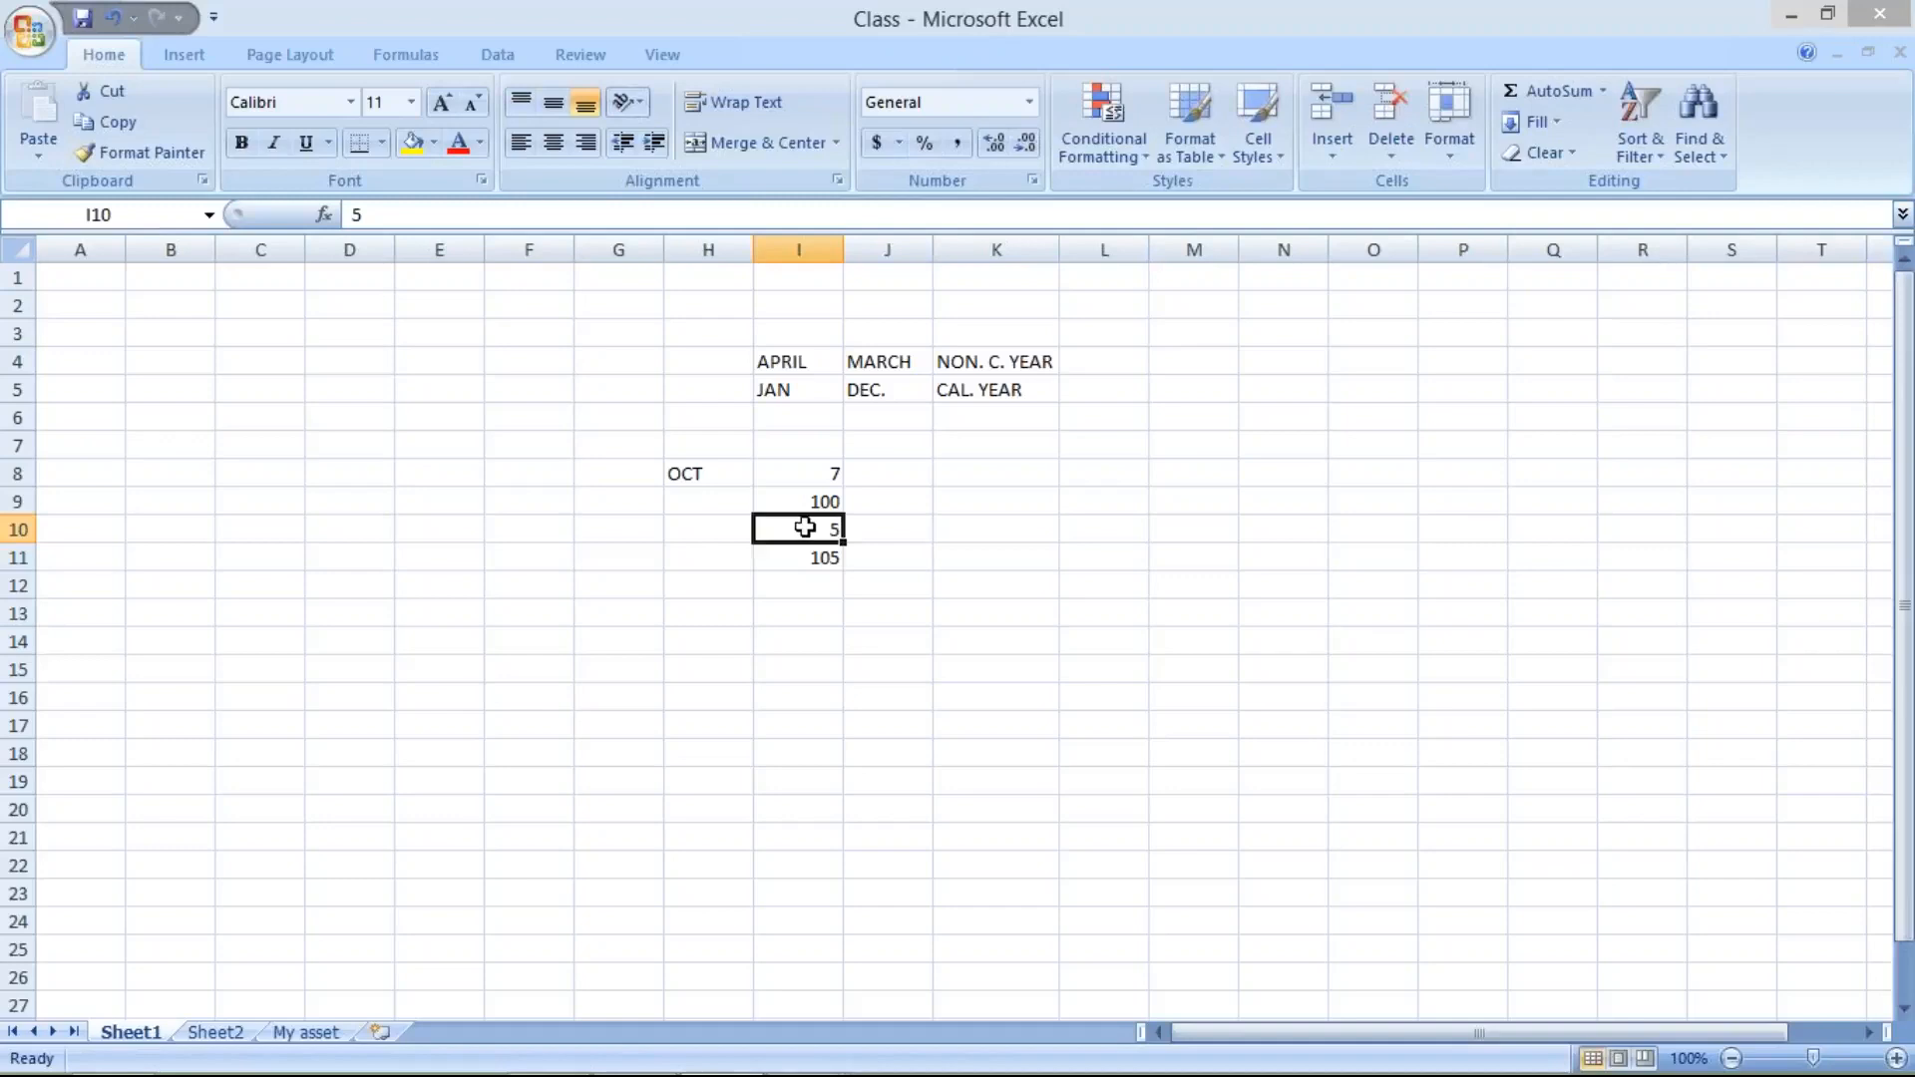
pyautogui.press('Up')
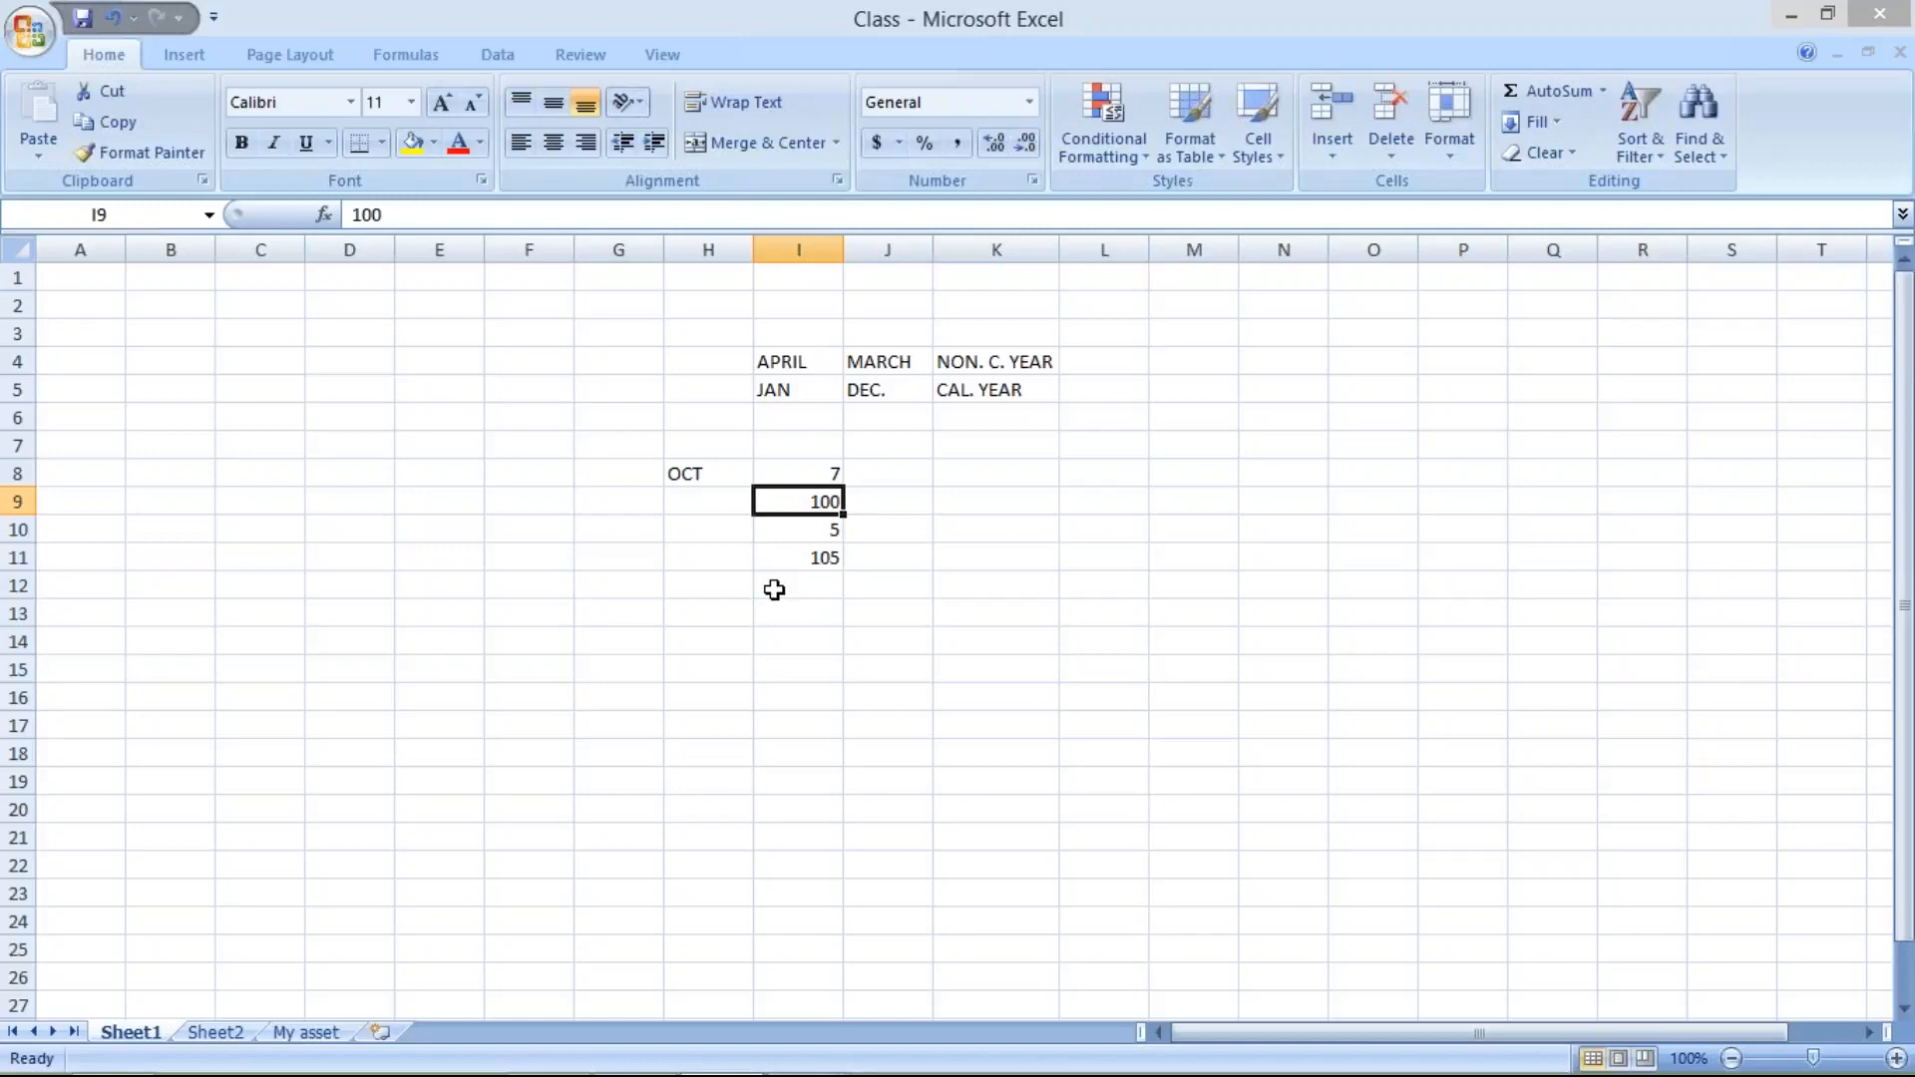
pyautogui.click(803, 562)
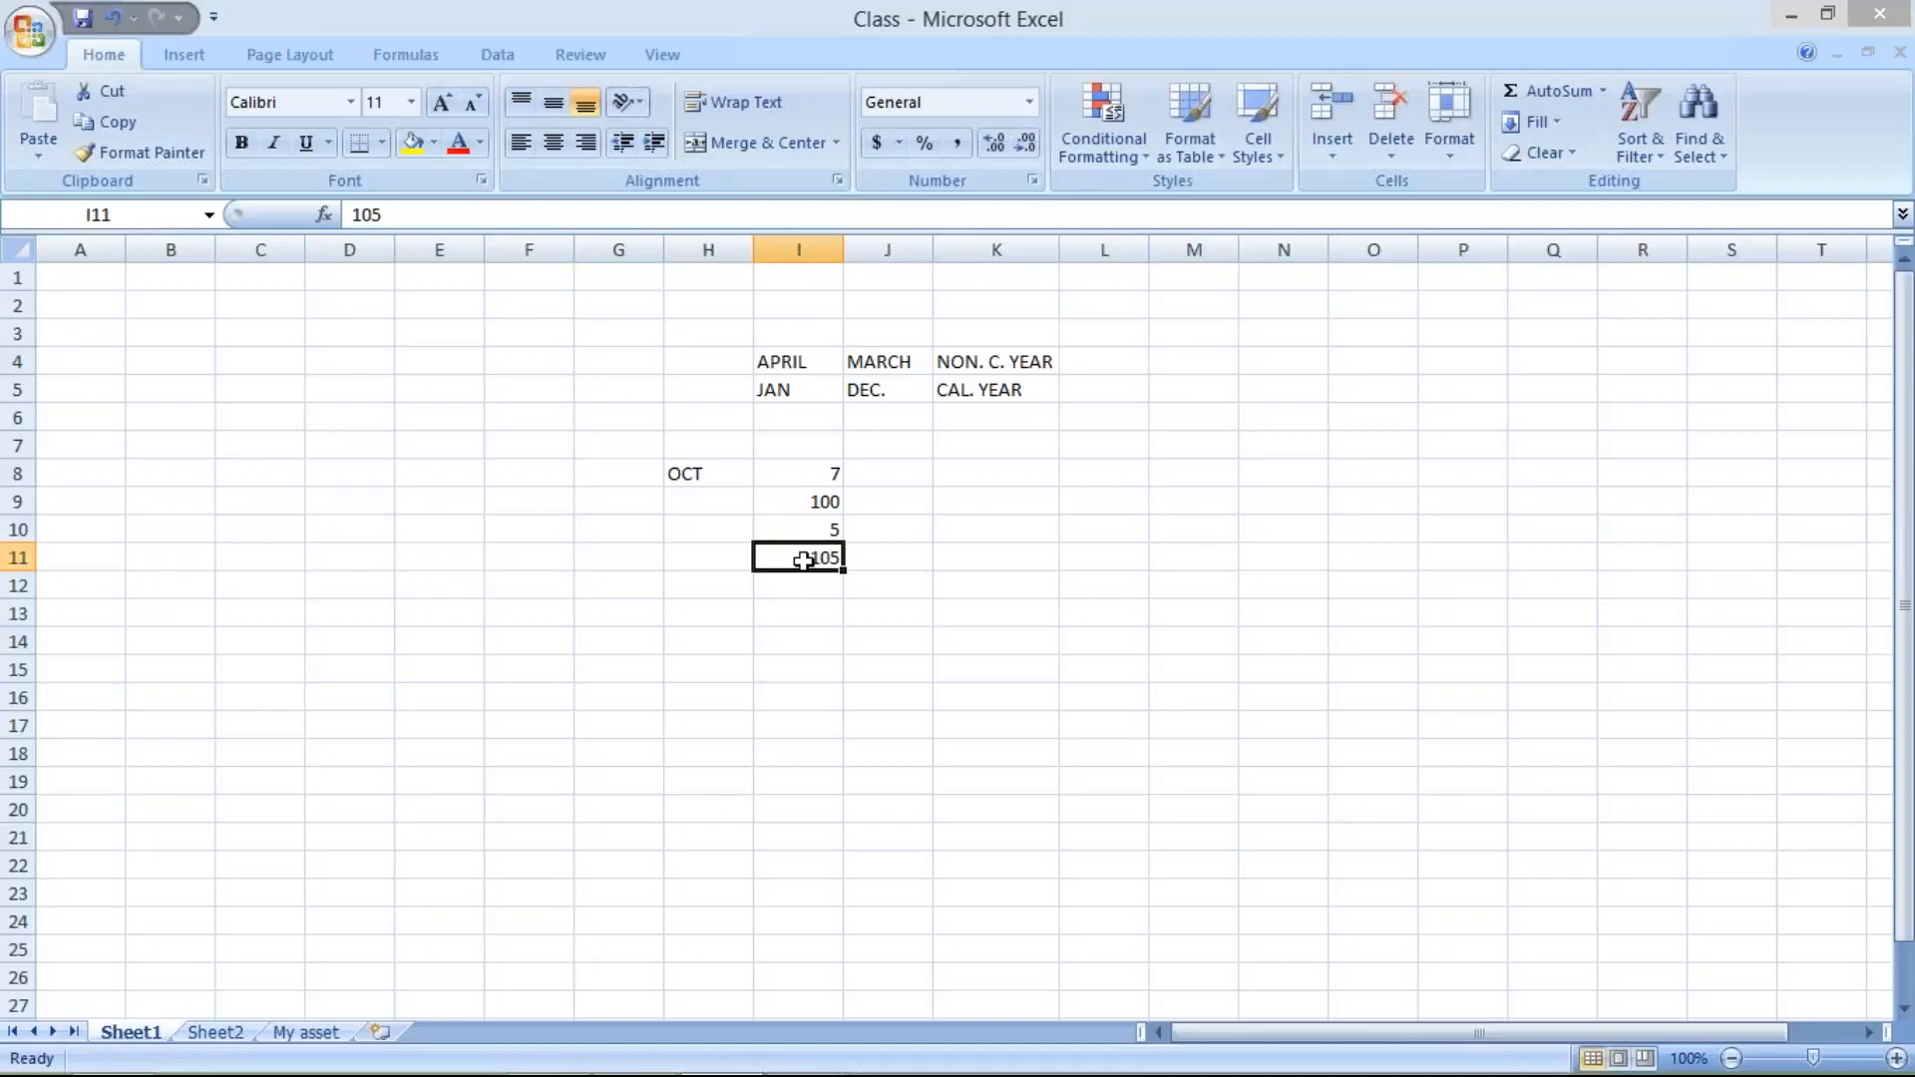
pyautogui.click(812, 528)
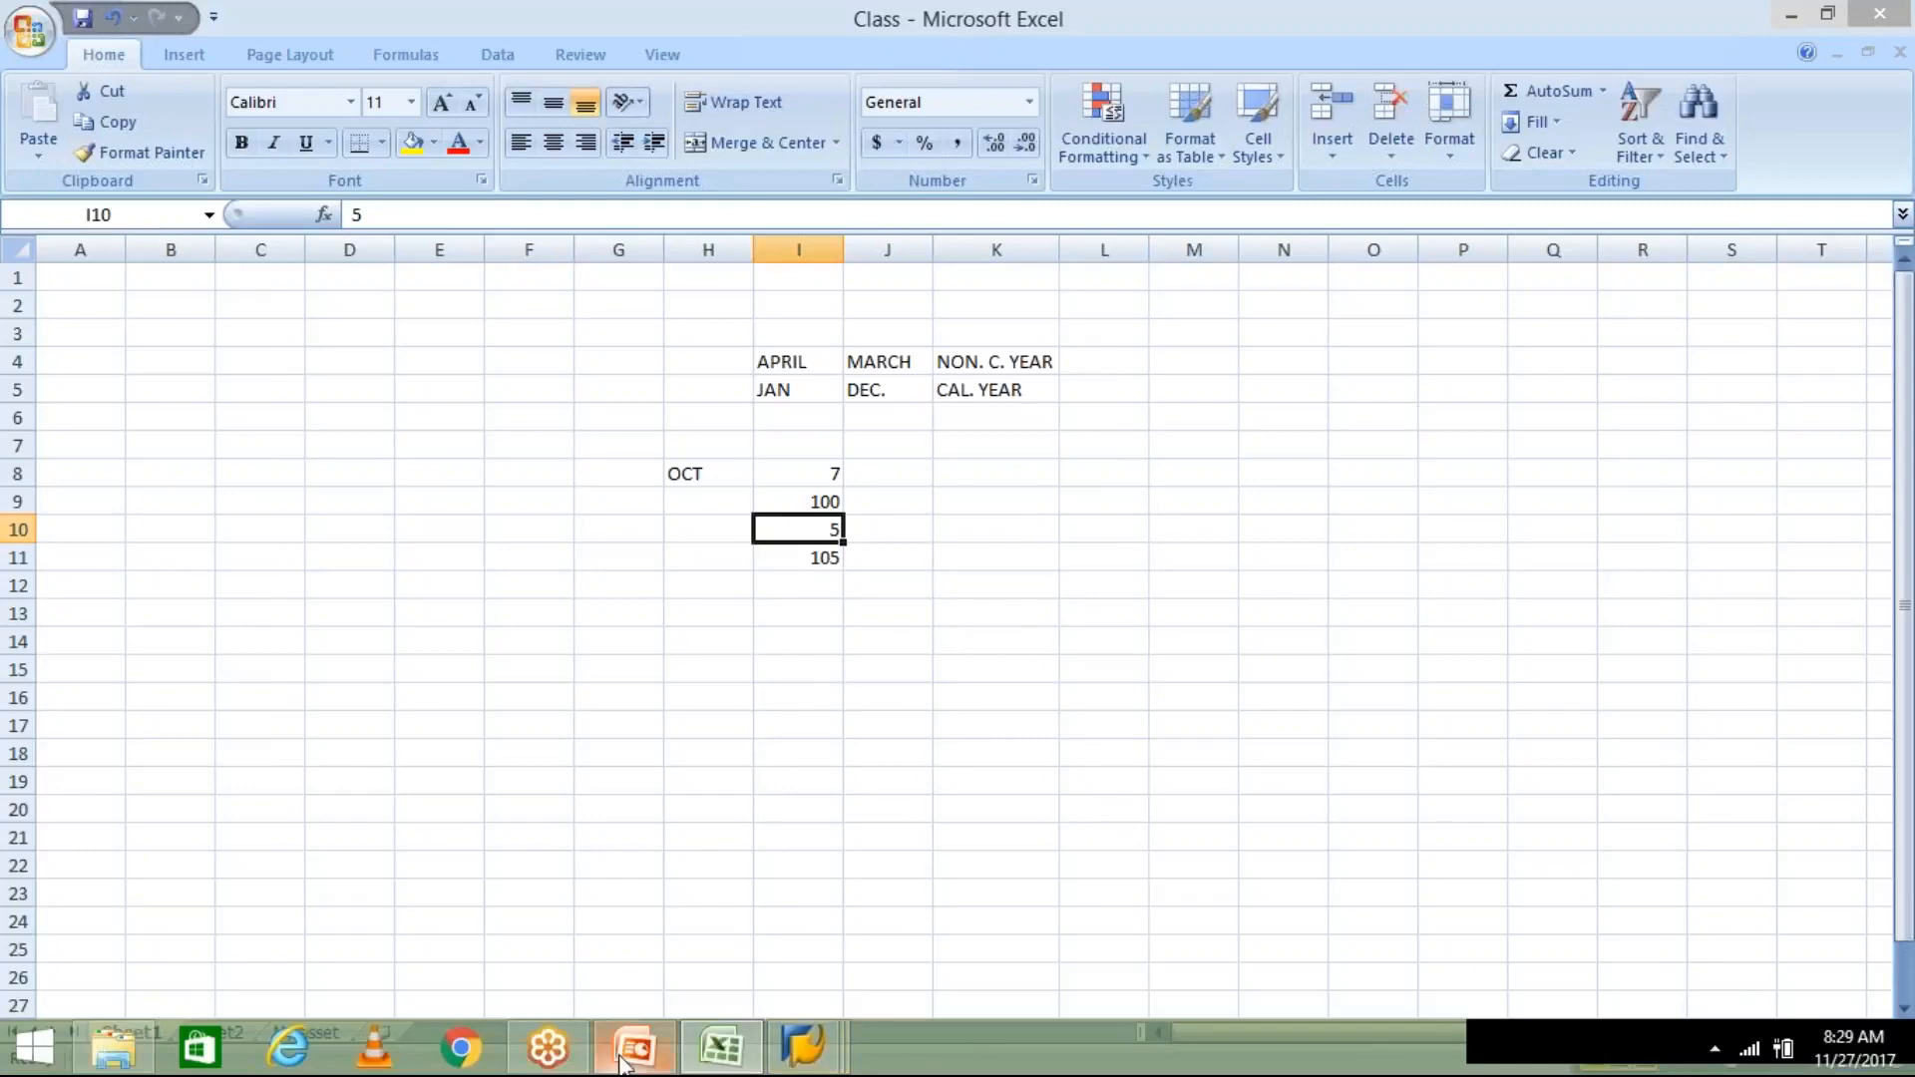
pyautogui.click(624, 1060)
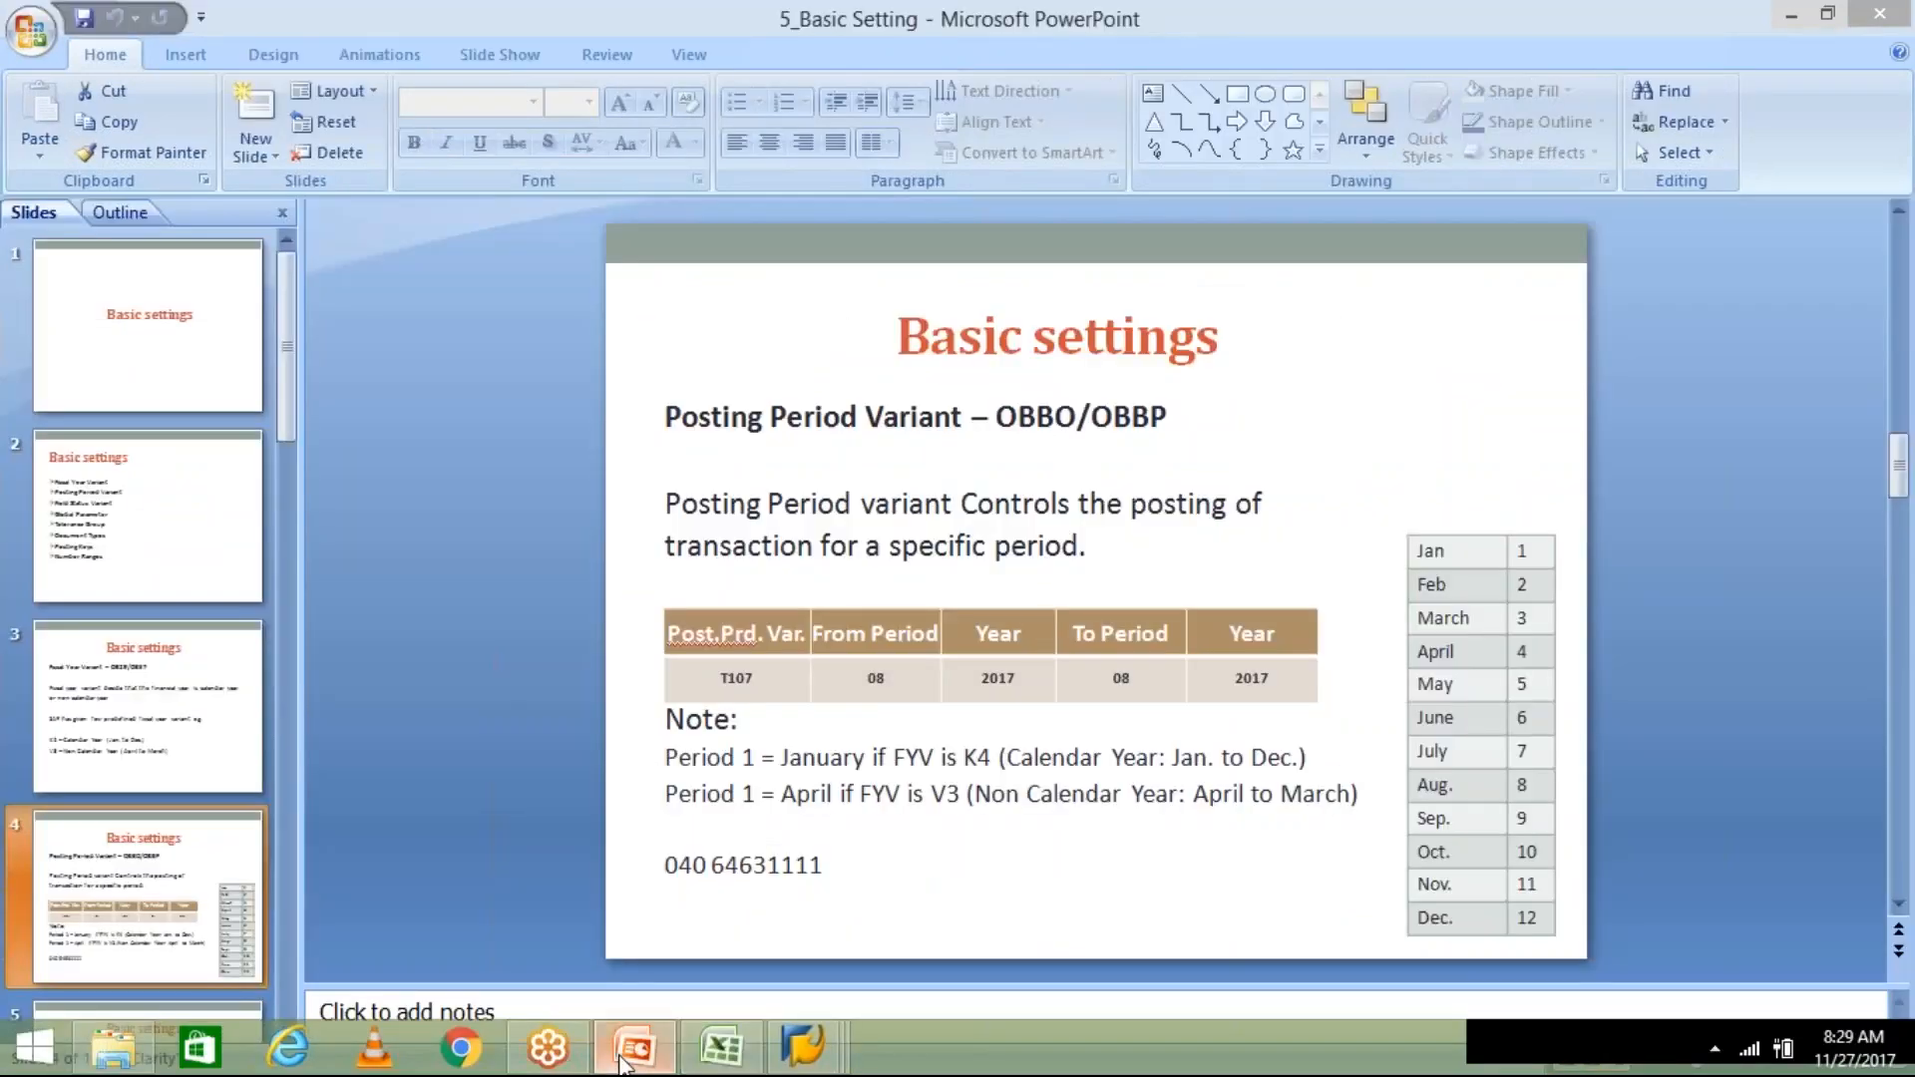
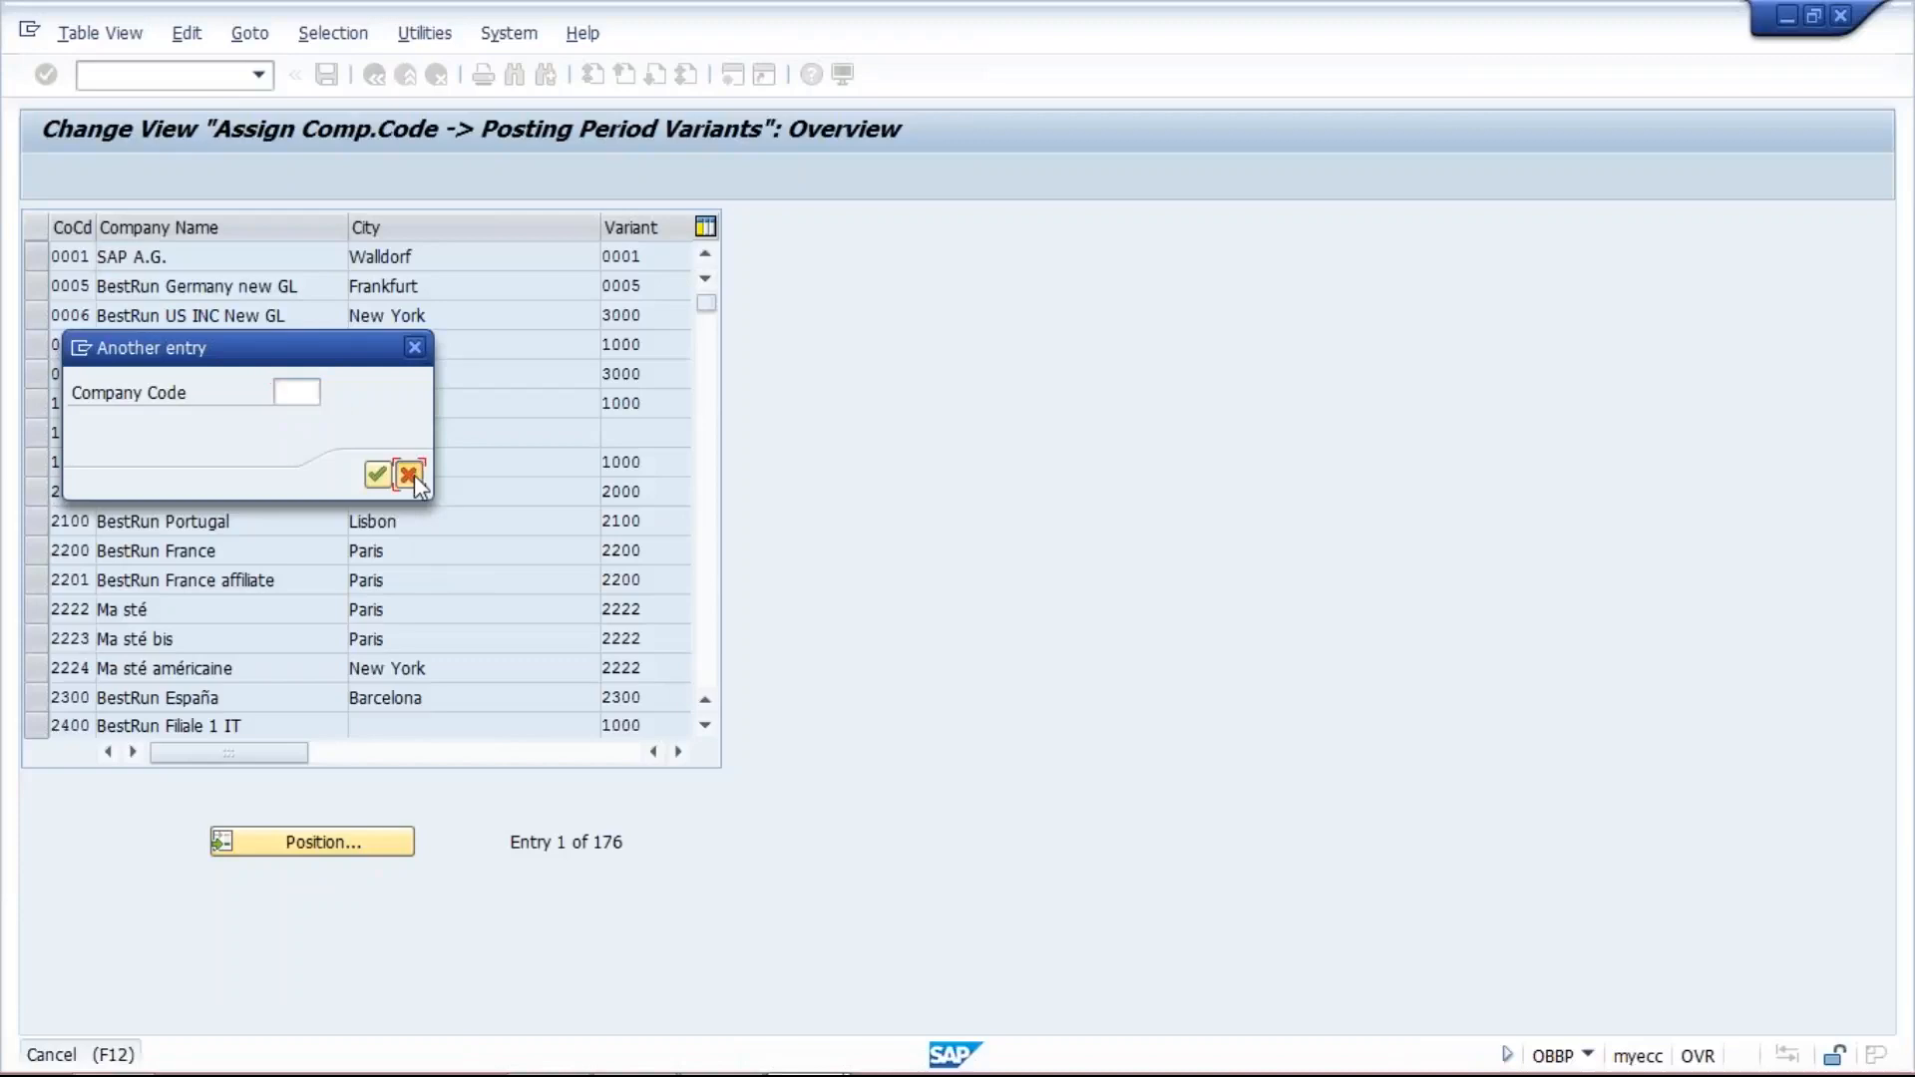
# - Cancel the company code lookup and open transaction OBBO to define posting period variants
pyautogui.click(410, 476)
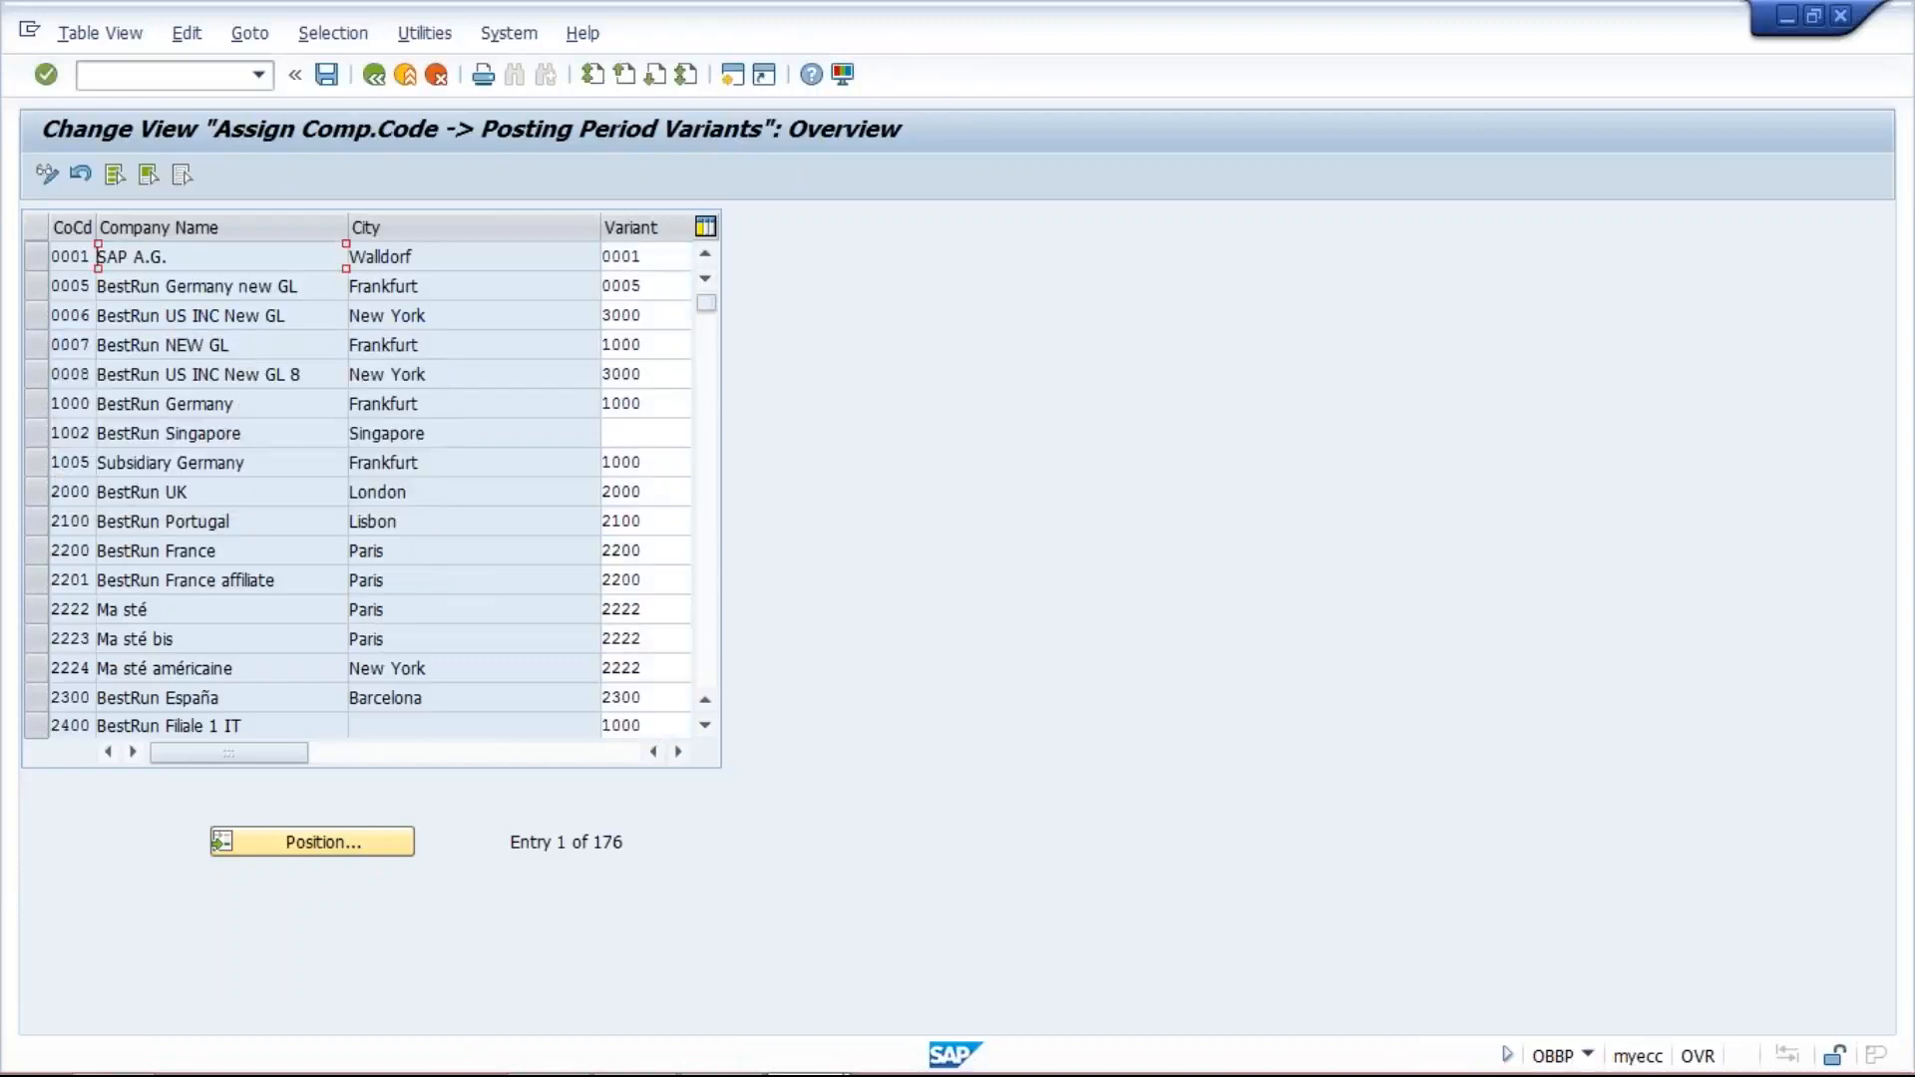
pyautogui.click(259, 77)
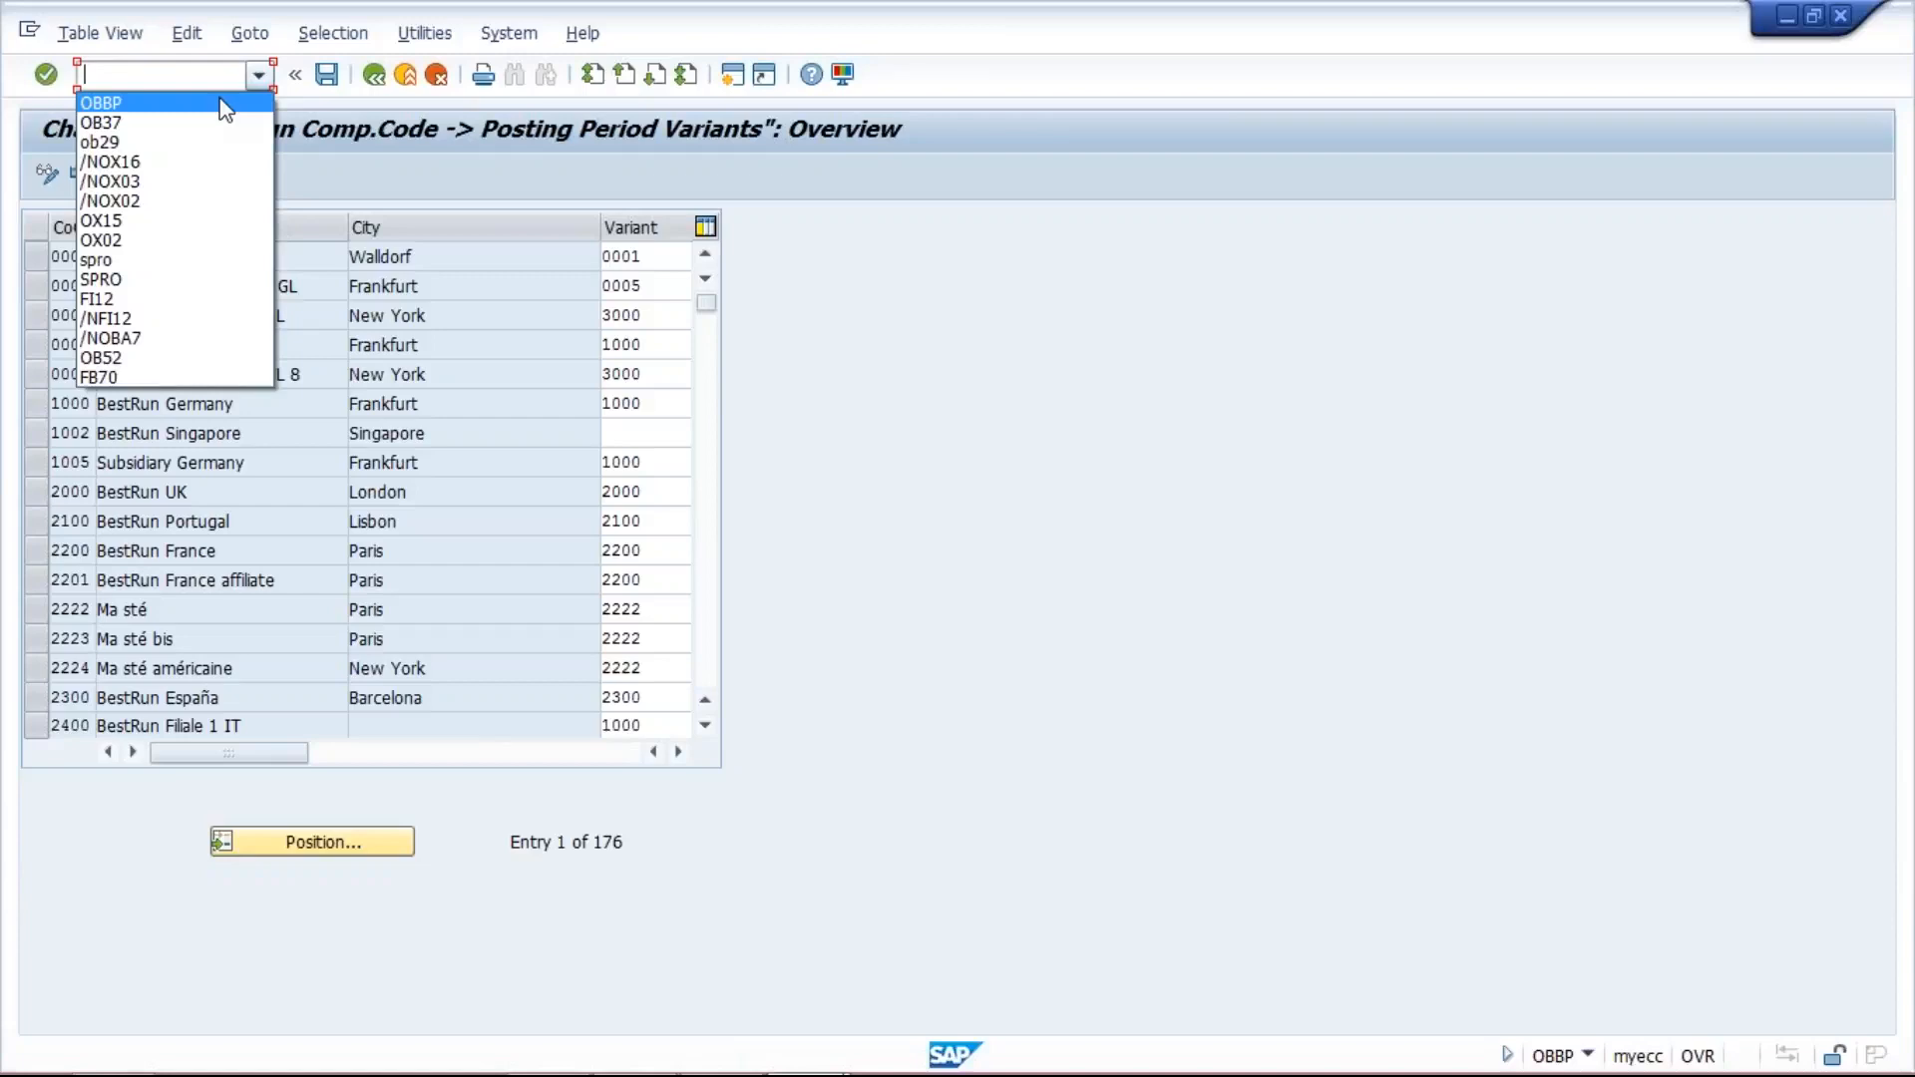
pyautogui.click(221, 103)
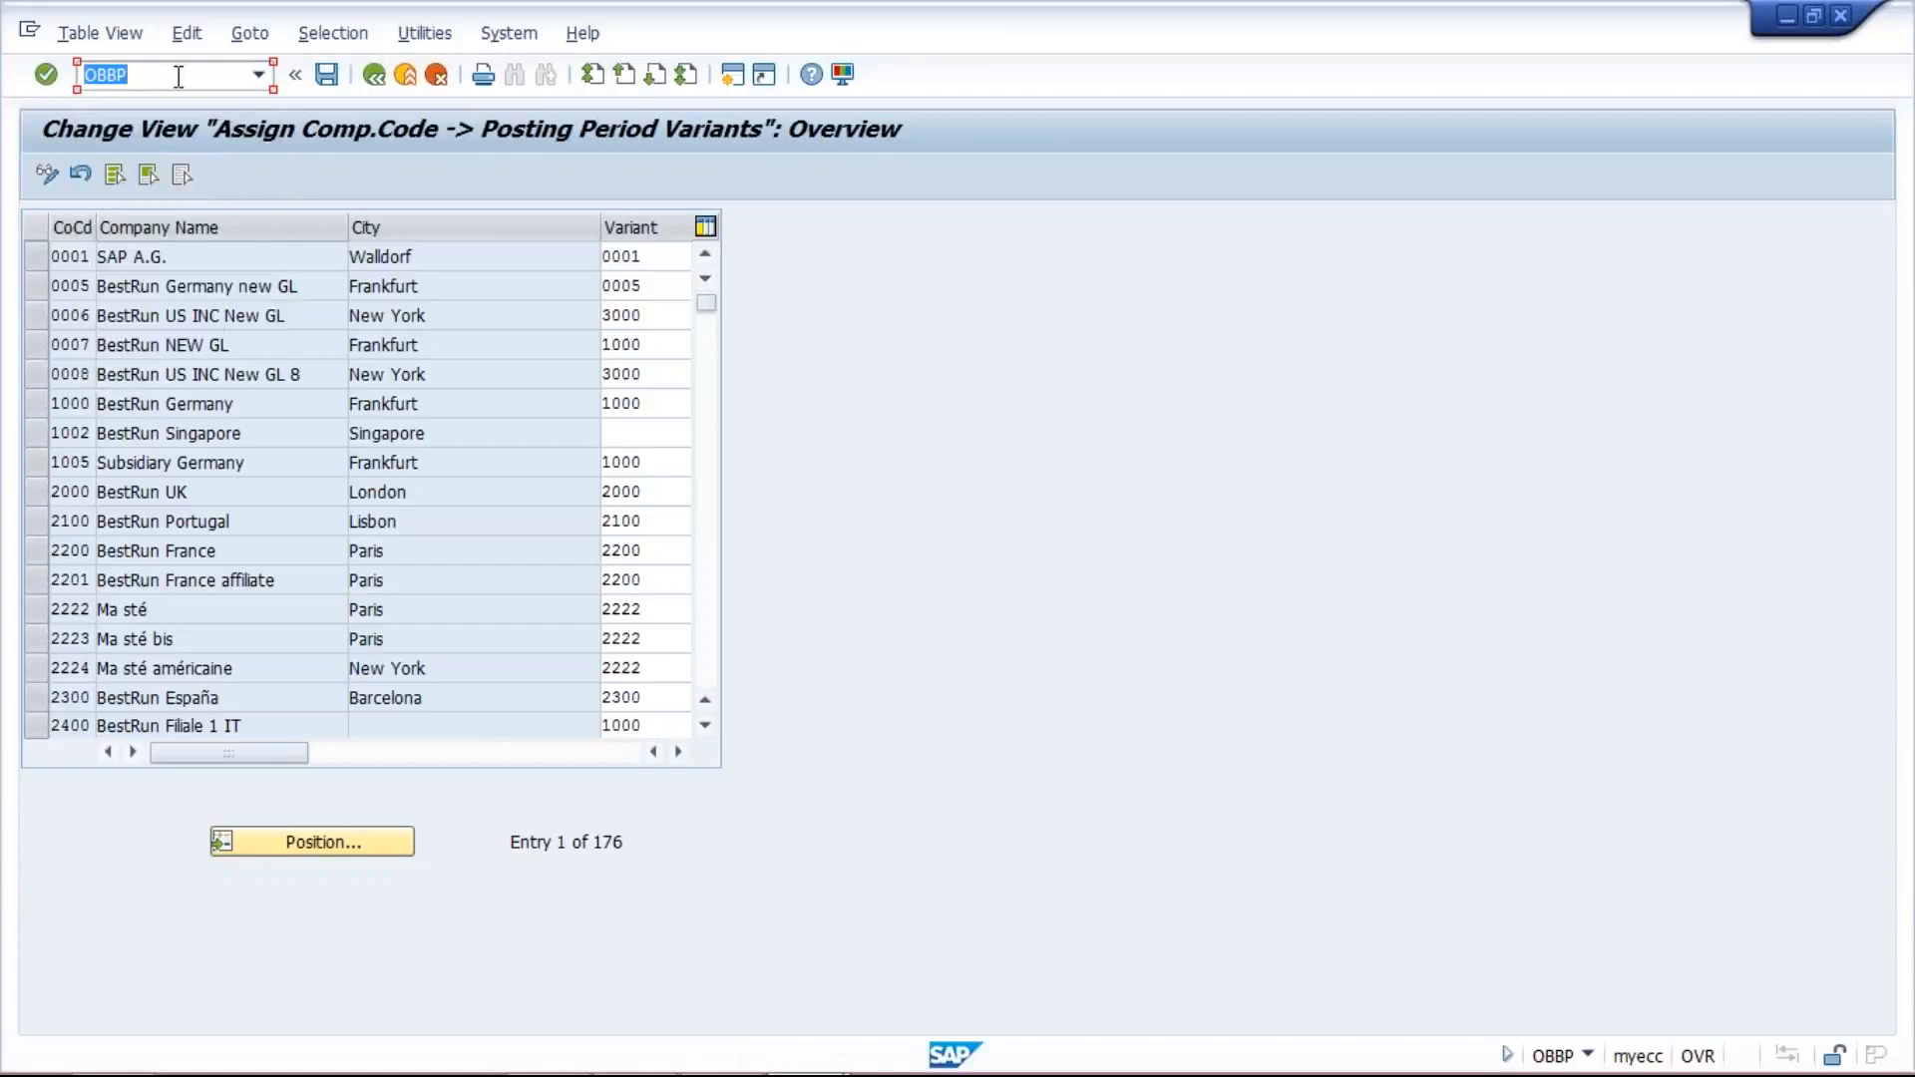
pyautogui.click(177, 85)
pyautogui.press('BackSpace')
pyautogui.press('BackSpace')
pyautogui.press('BackSpace')
pyautogui.press('BackSpace')
pyautogui.write('/NOBBO')
pyautogui.press('Return')
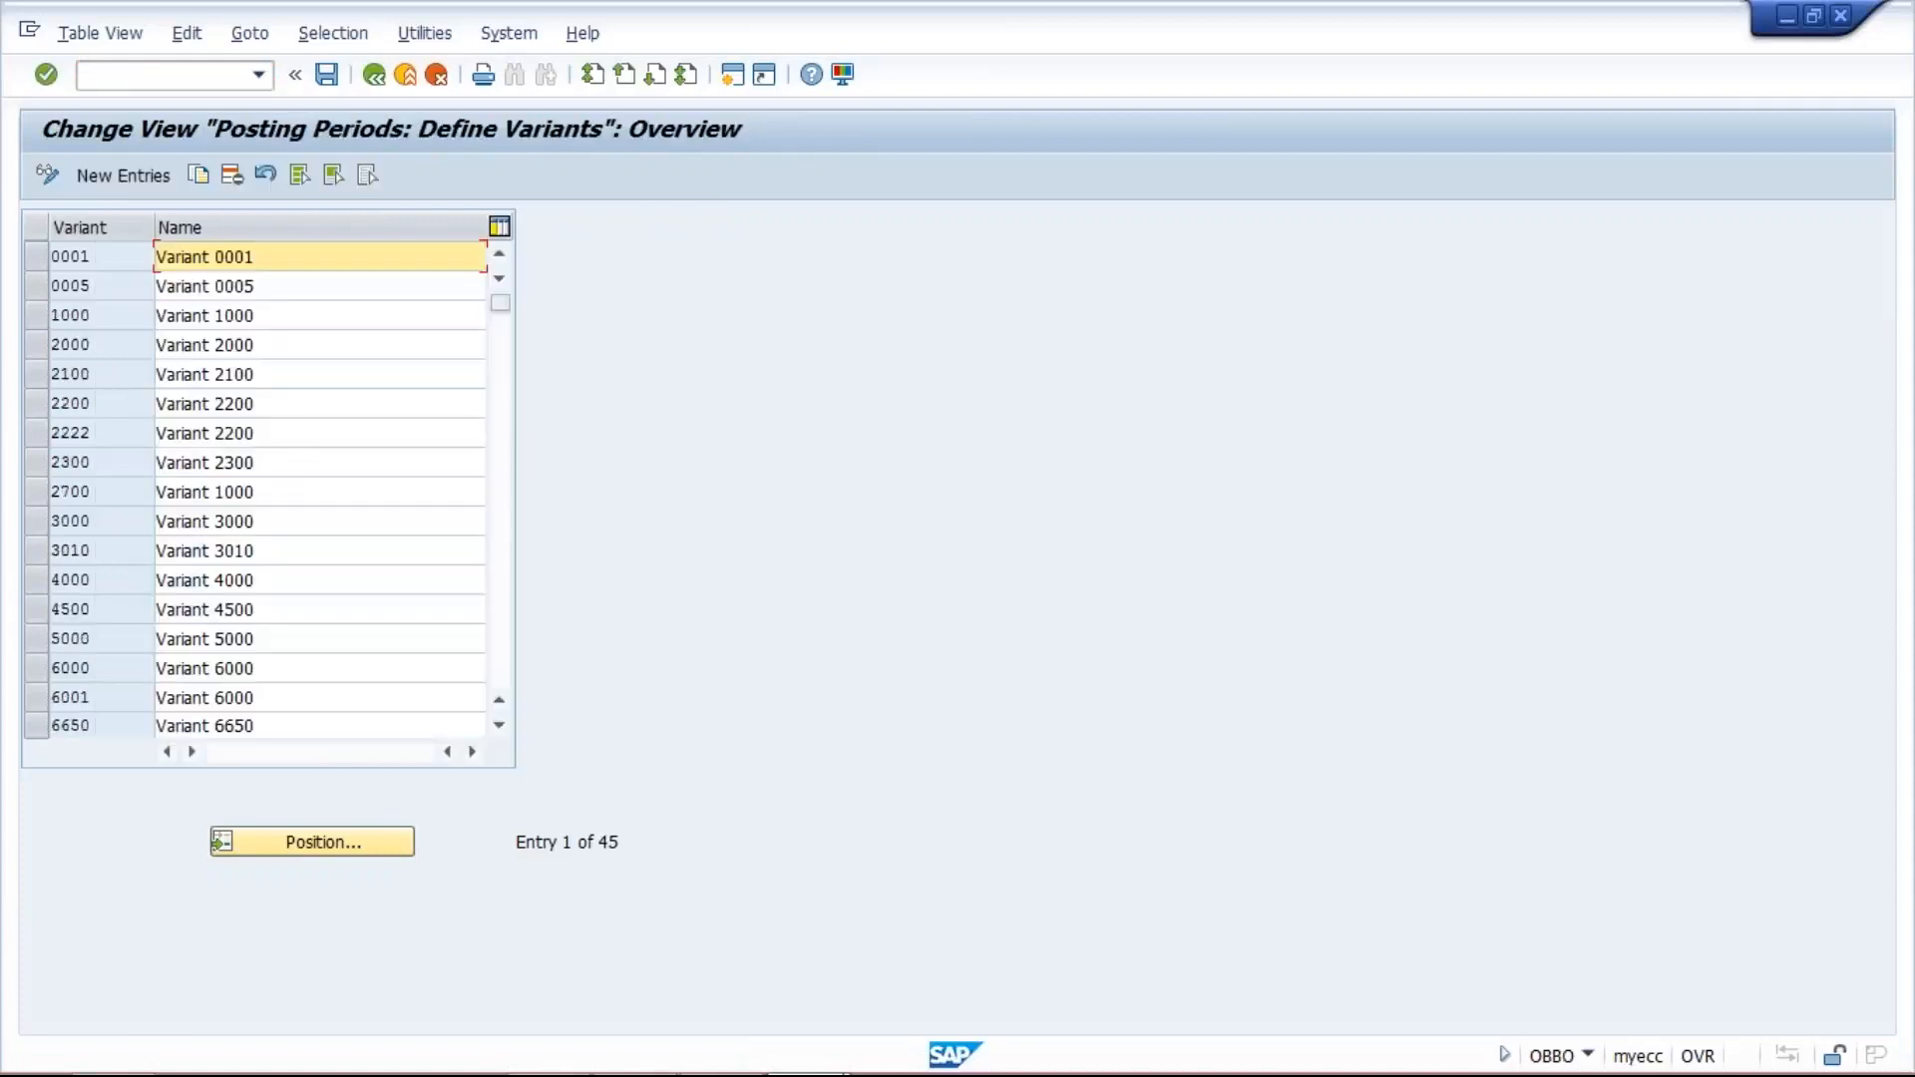
# - Create posting period variant TM10 named TATA MOTOR PPV and save it under the customizing request TATA MOTOR_1
pyautogui.click(125, 176)
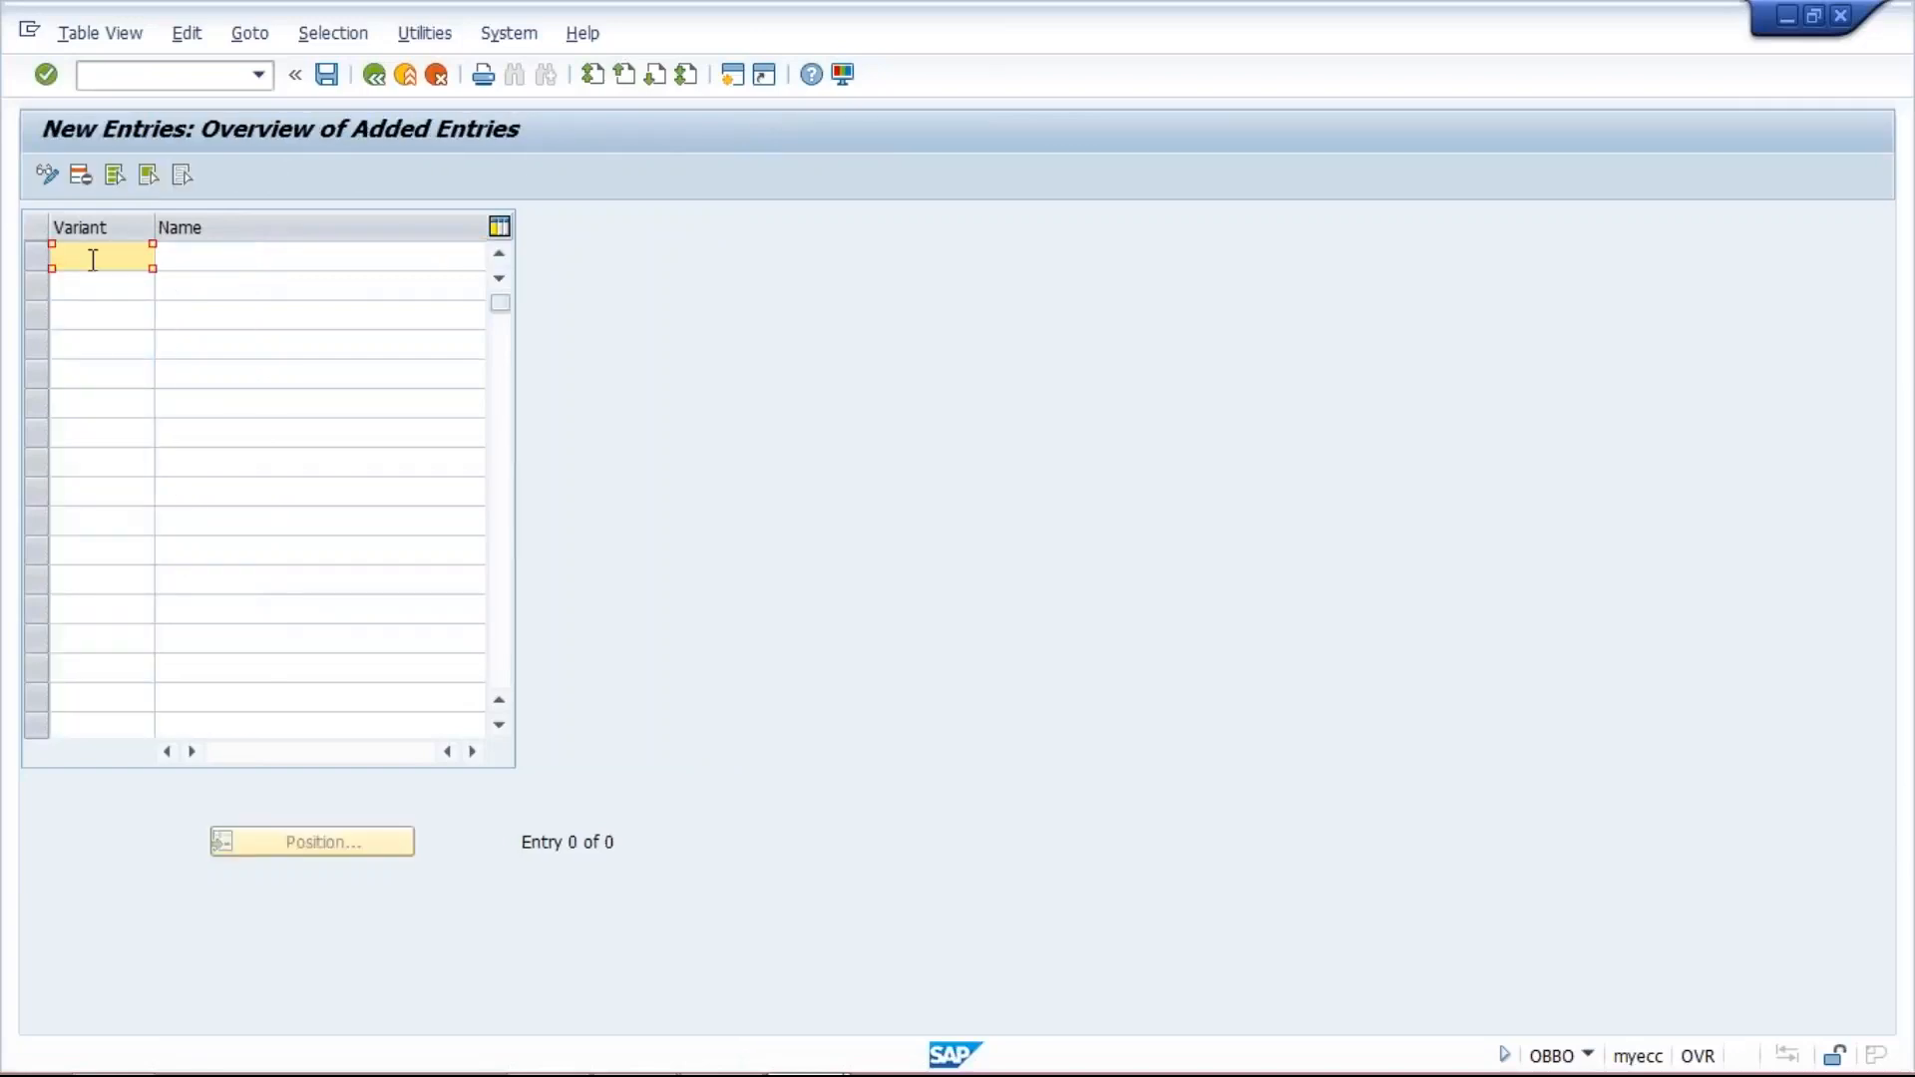
pyautogui.write('TM10')
pyautogui.click(244, 258)
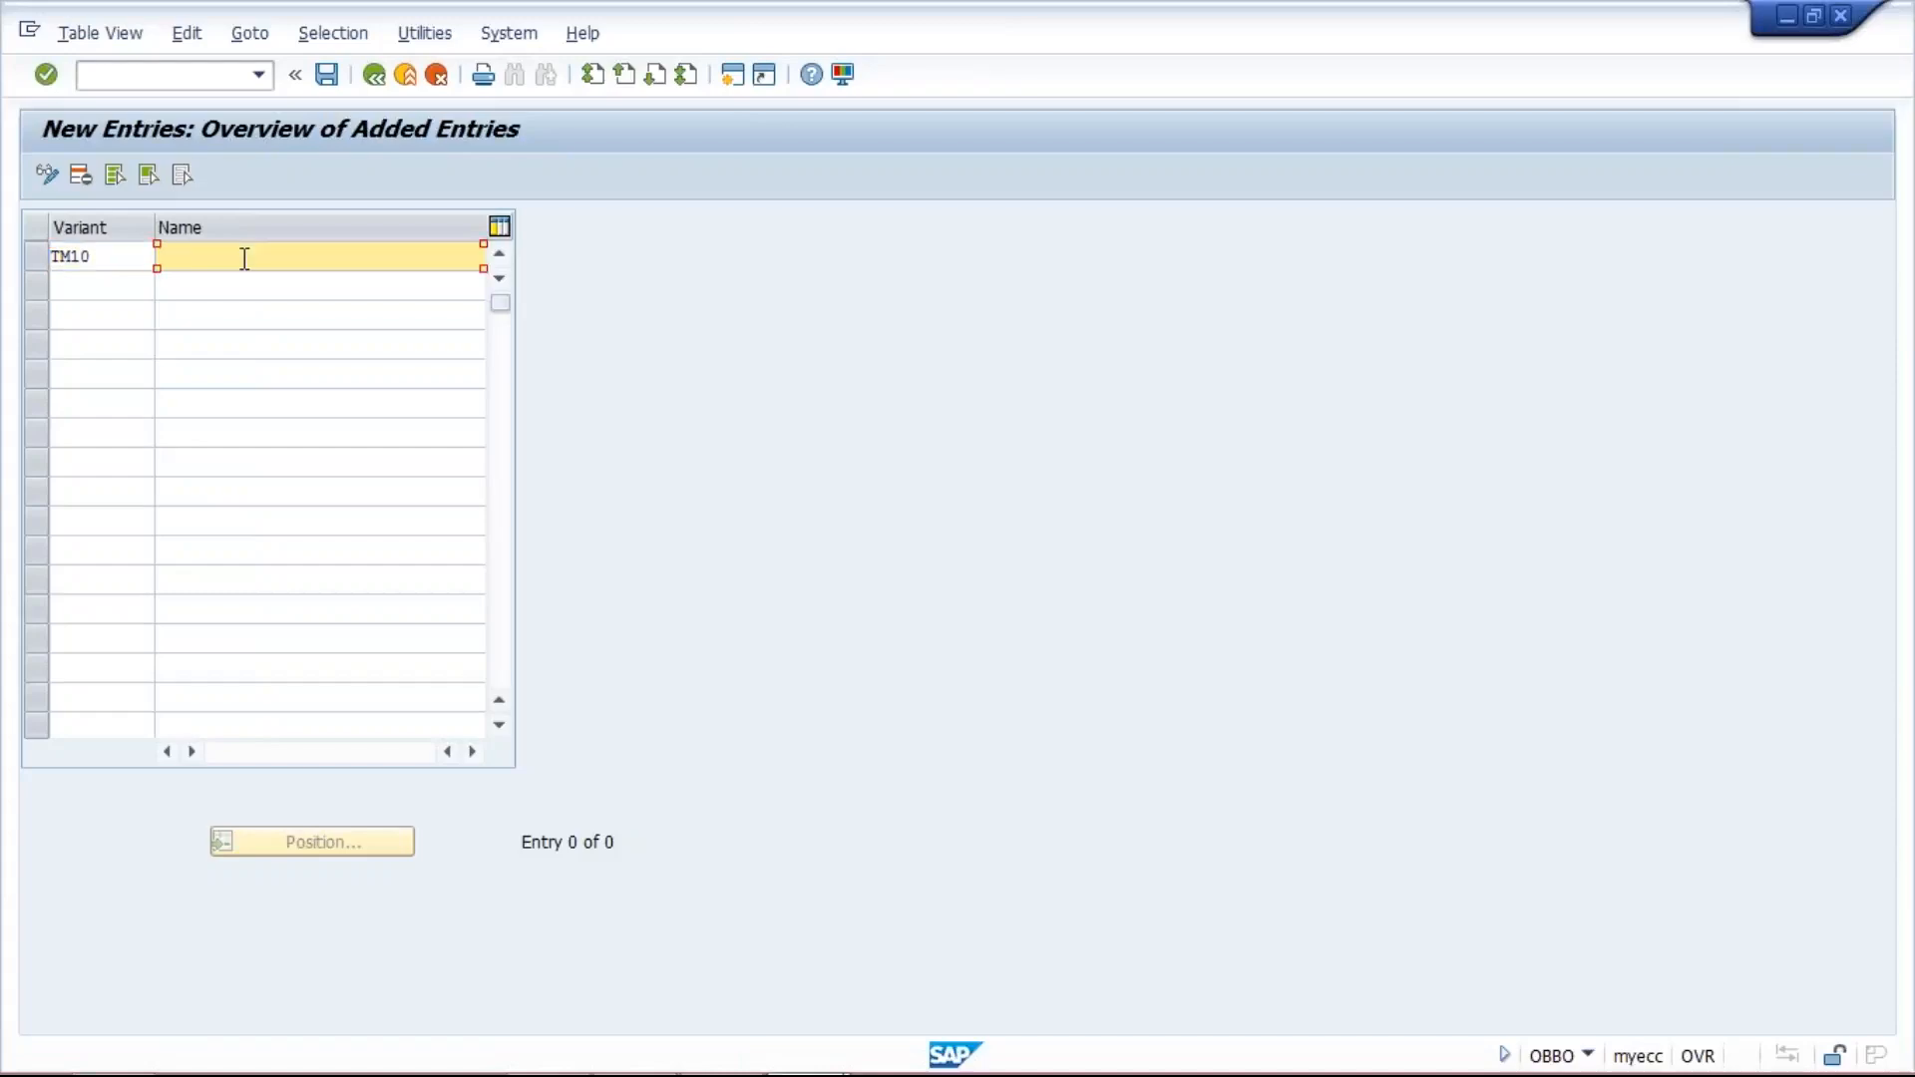
pyautogui.write('TA')
pyautogui.click(264, 284)
pyautogui.click(328, 74)
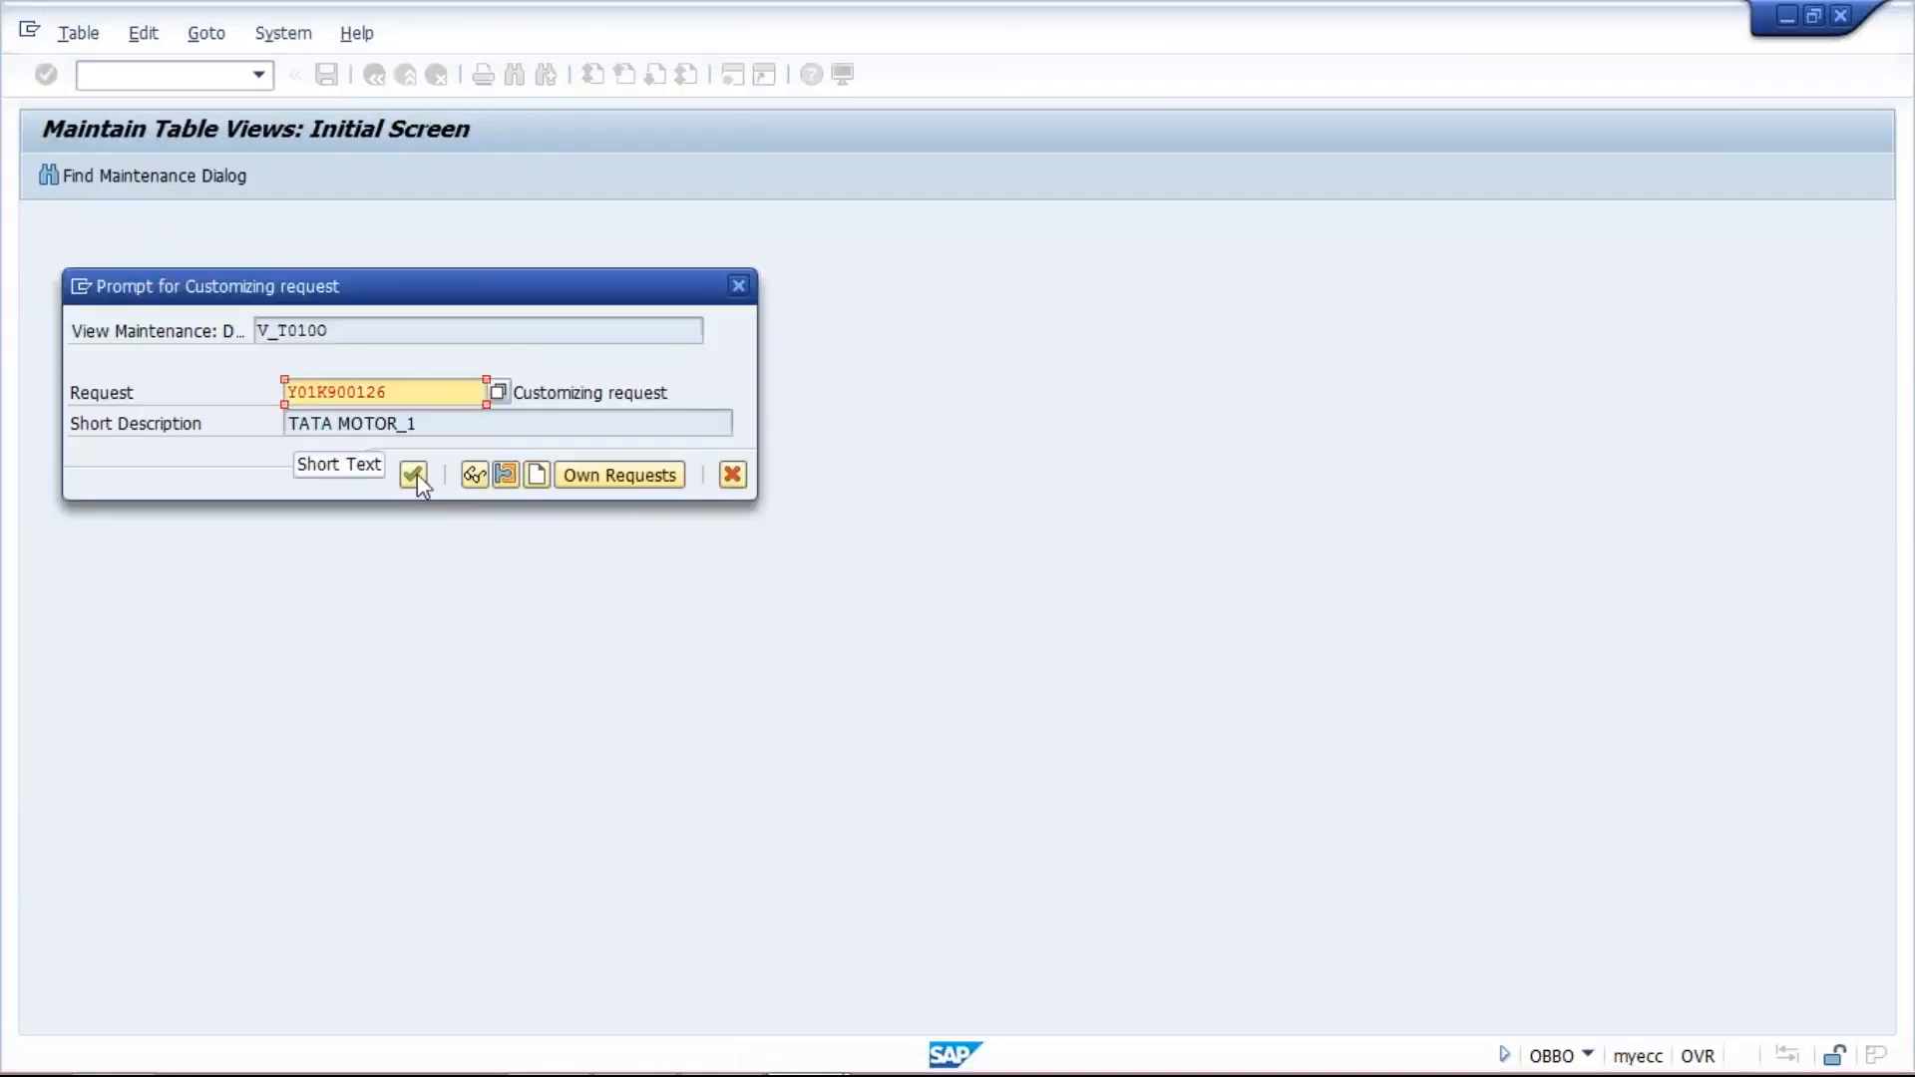
pyautogui.press('Return')
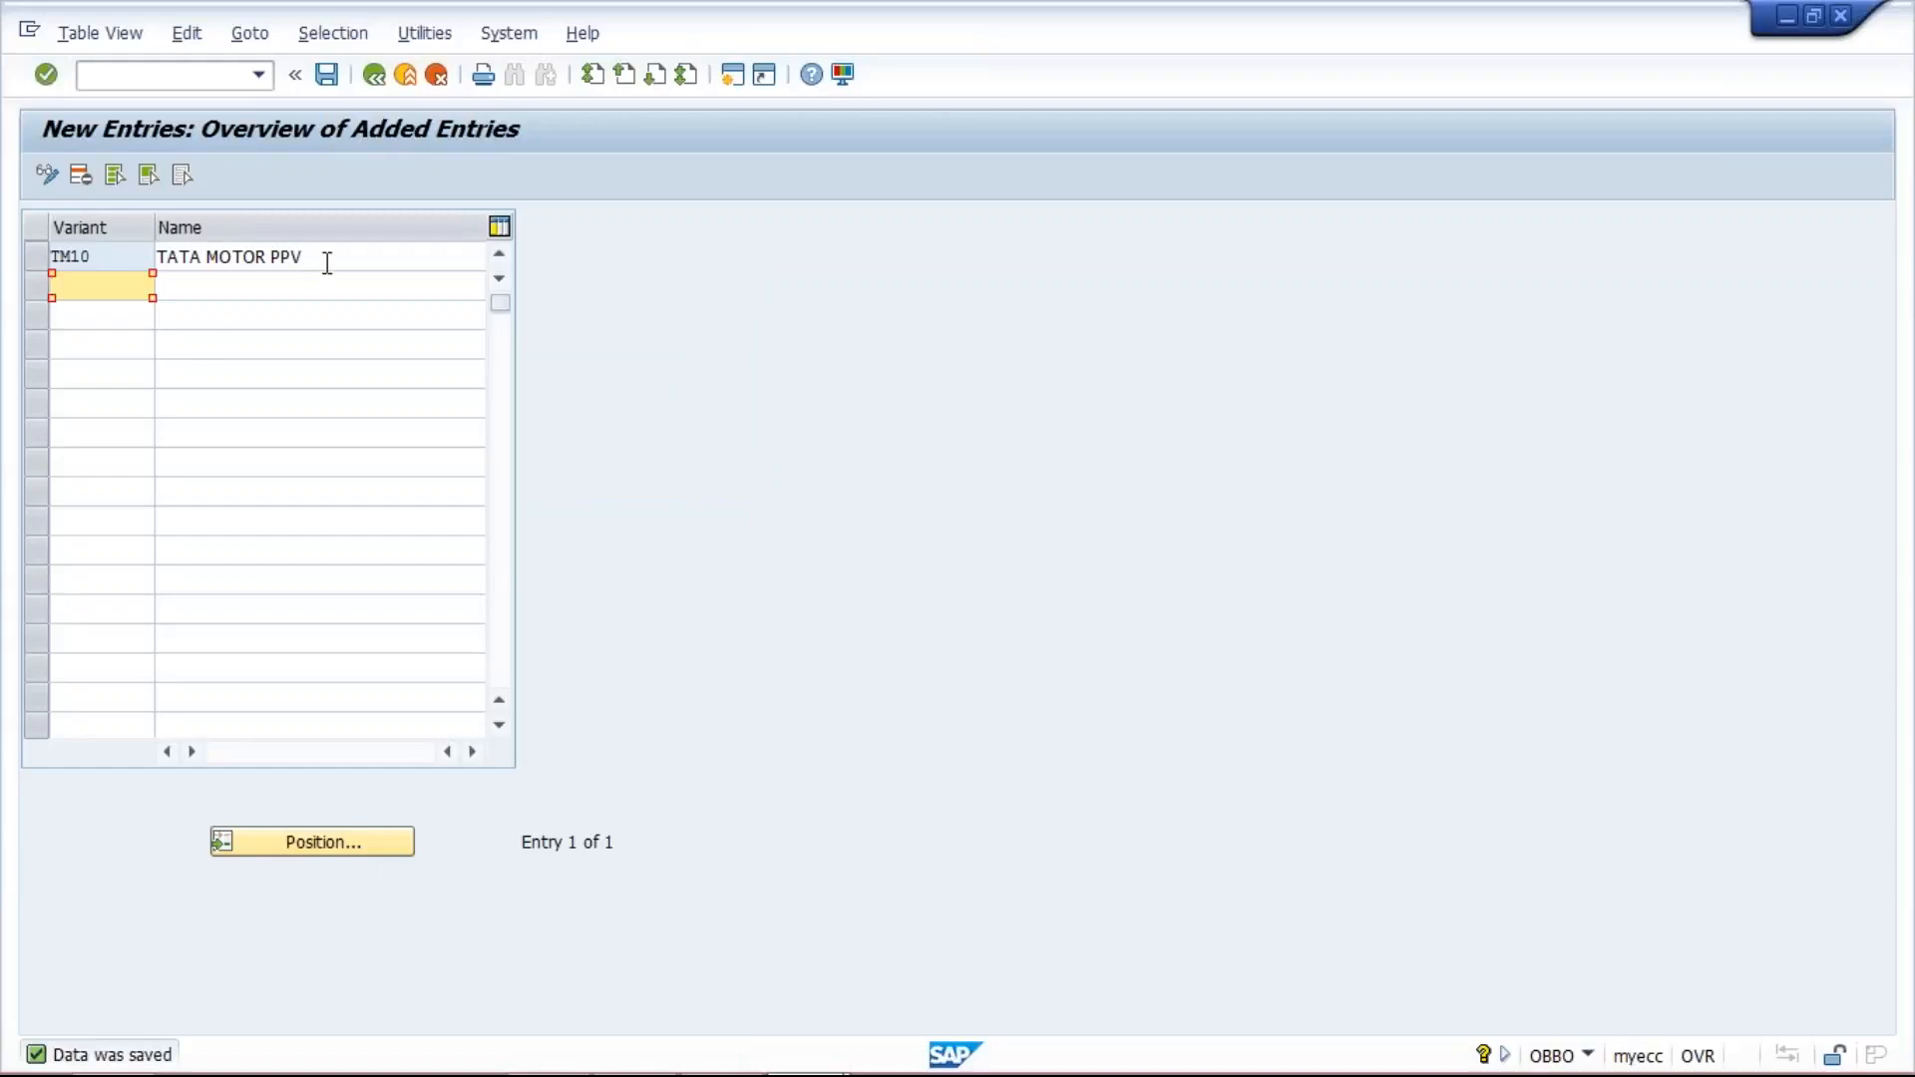
pyautogui.moveTo(328, 249); pyautogui.dragTo(157, 256)
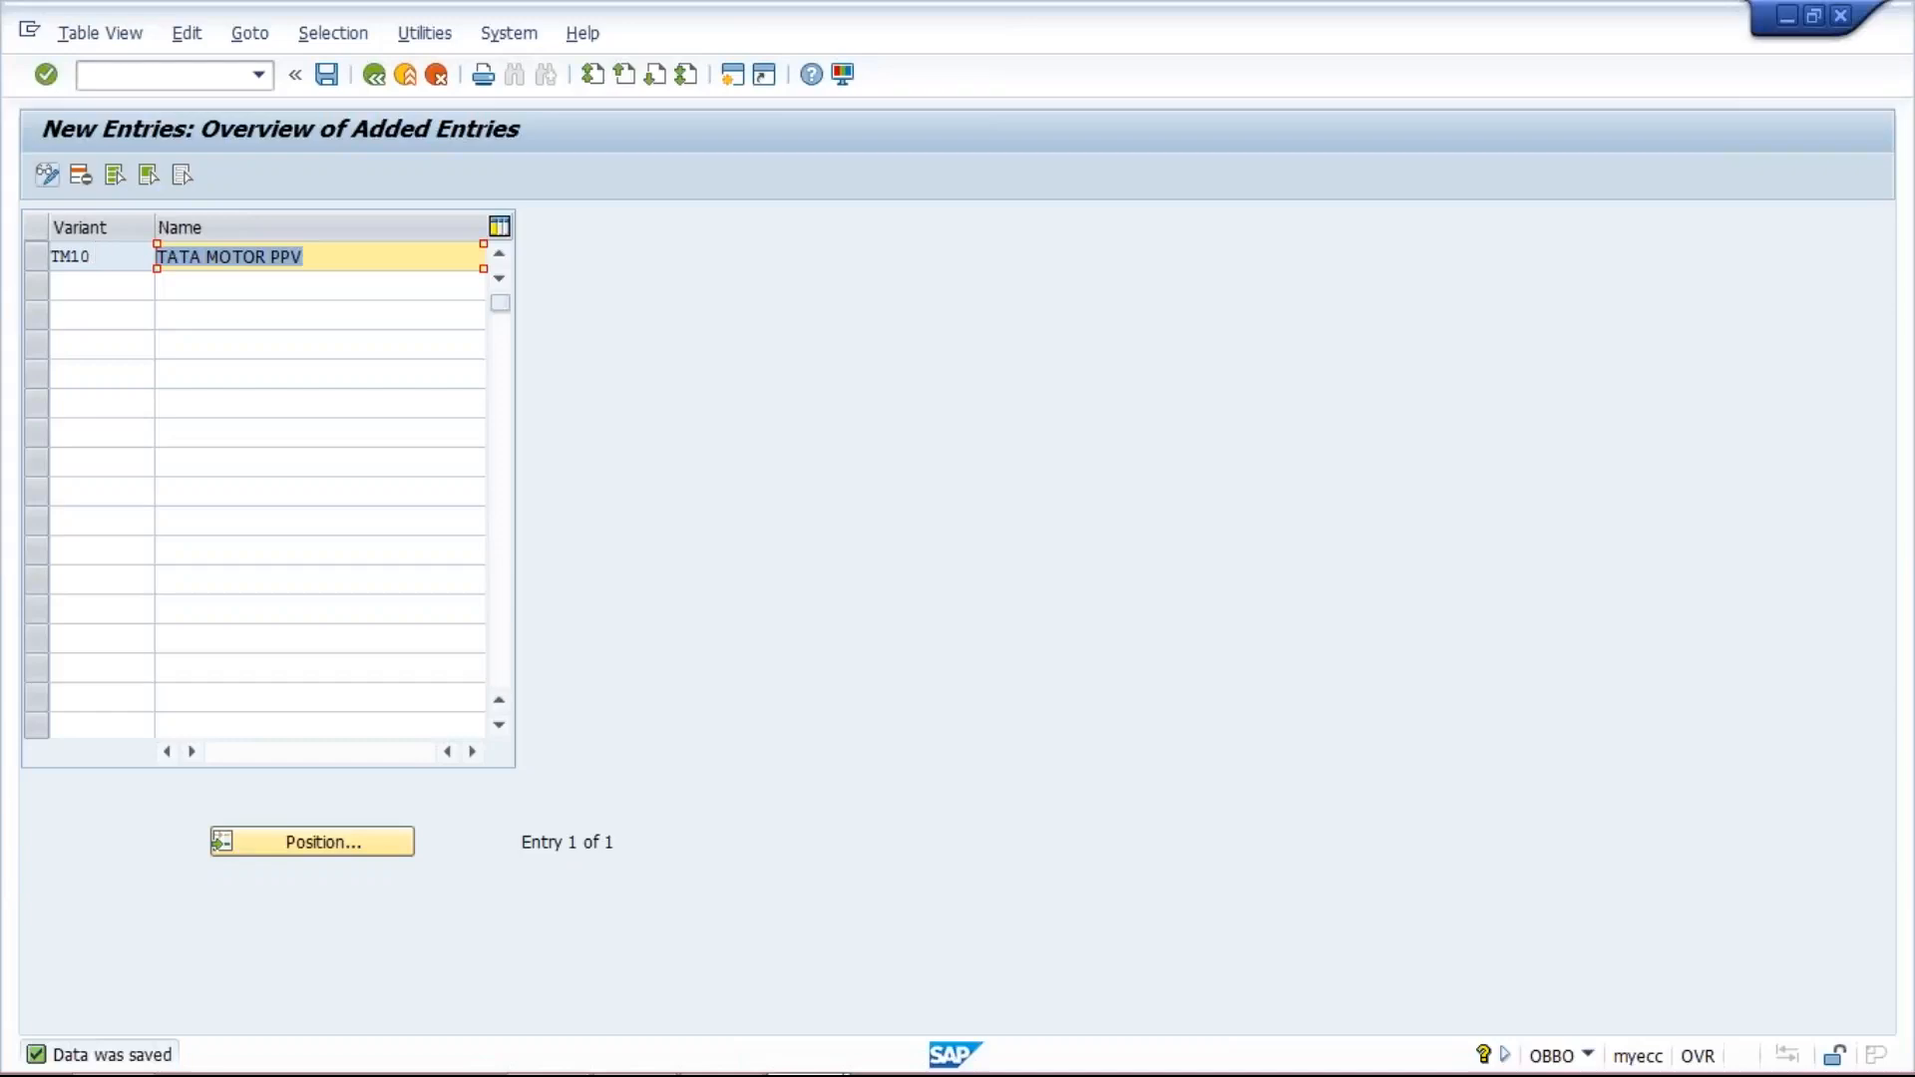
# - Open transaction OBBP for assigning posting period variants and locate company code TM10 in the list
pyautogui.click(147, 75)
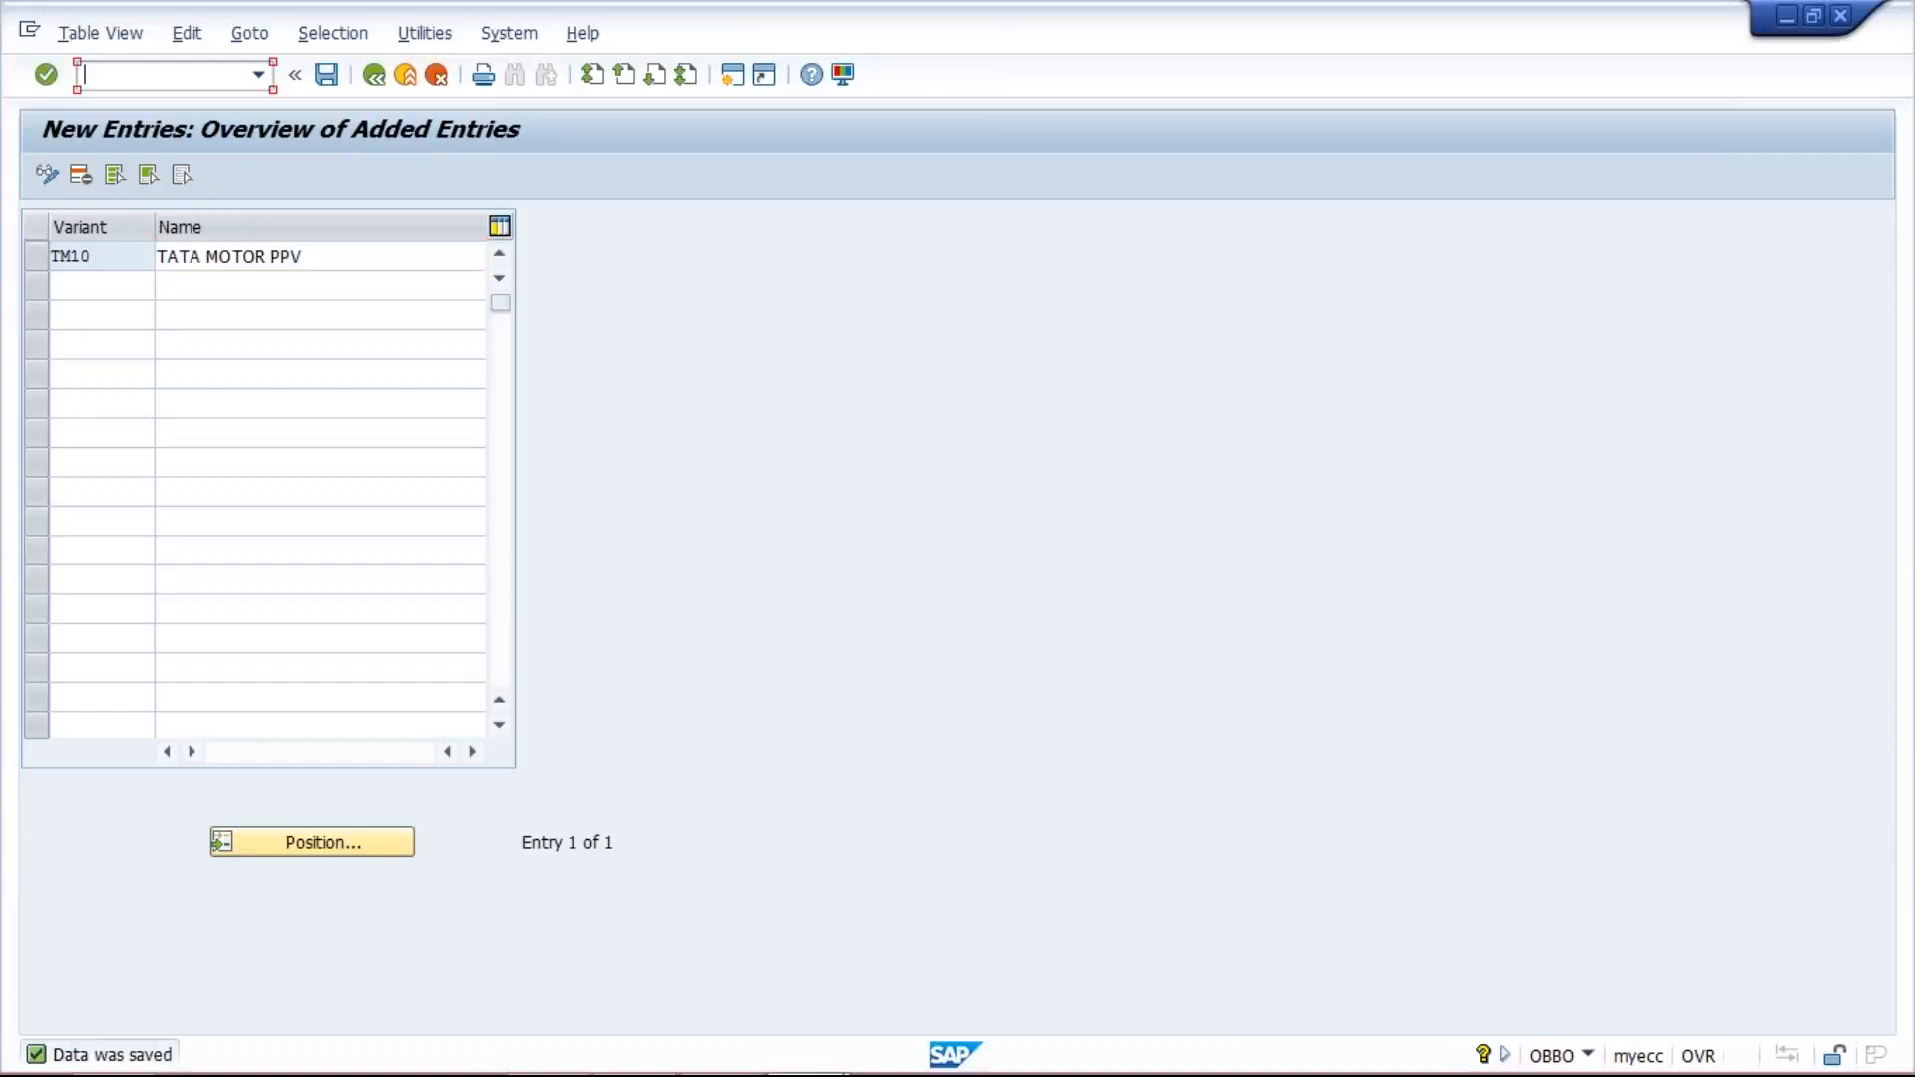
pyautogui.write('/NOBBP')
pyautogui.press('Return')
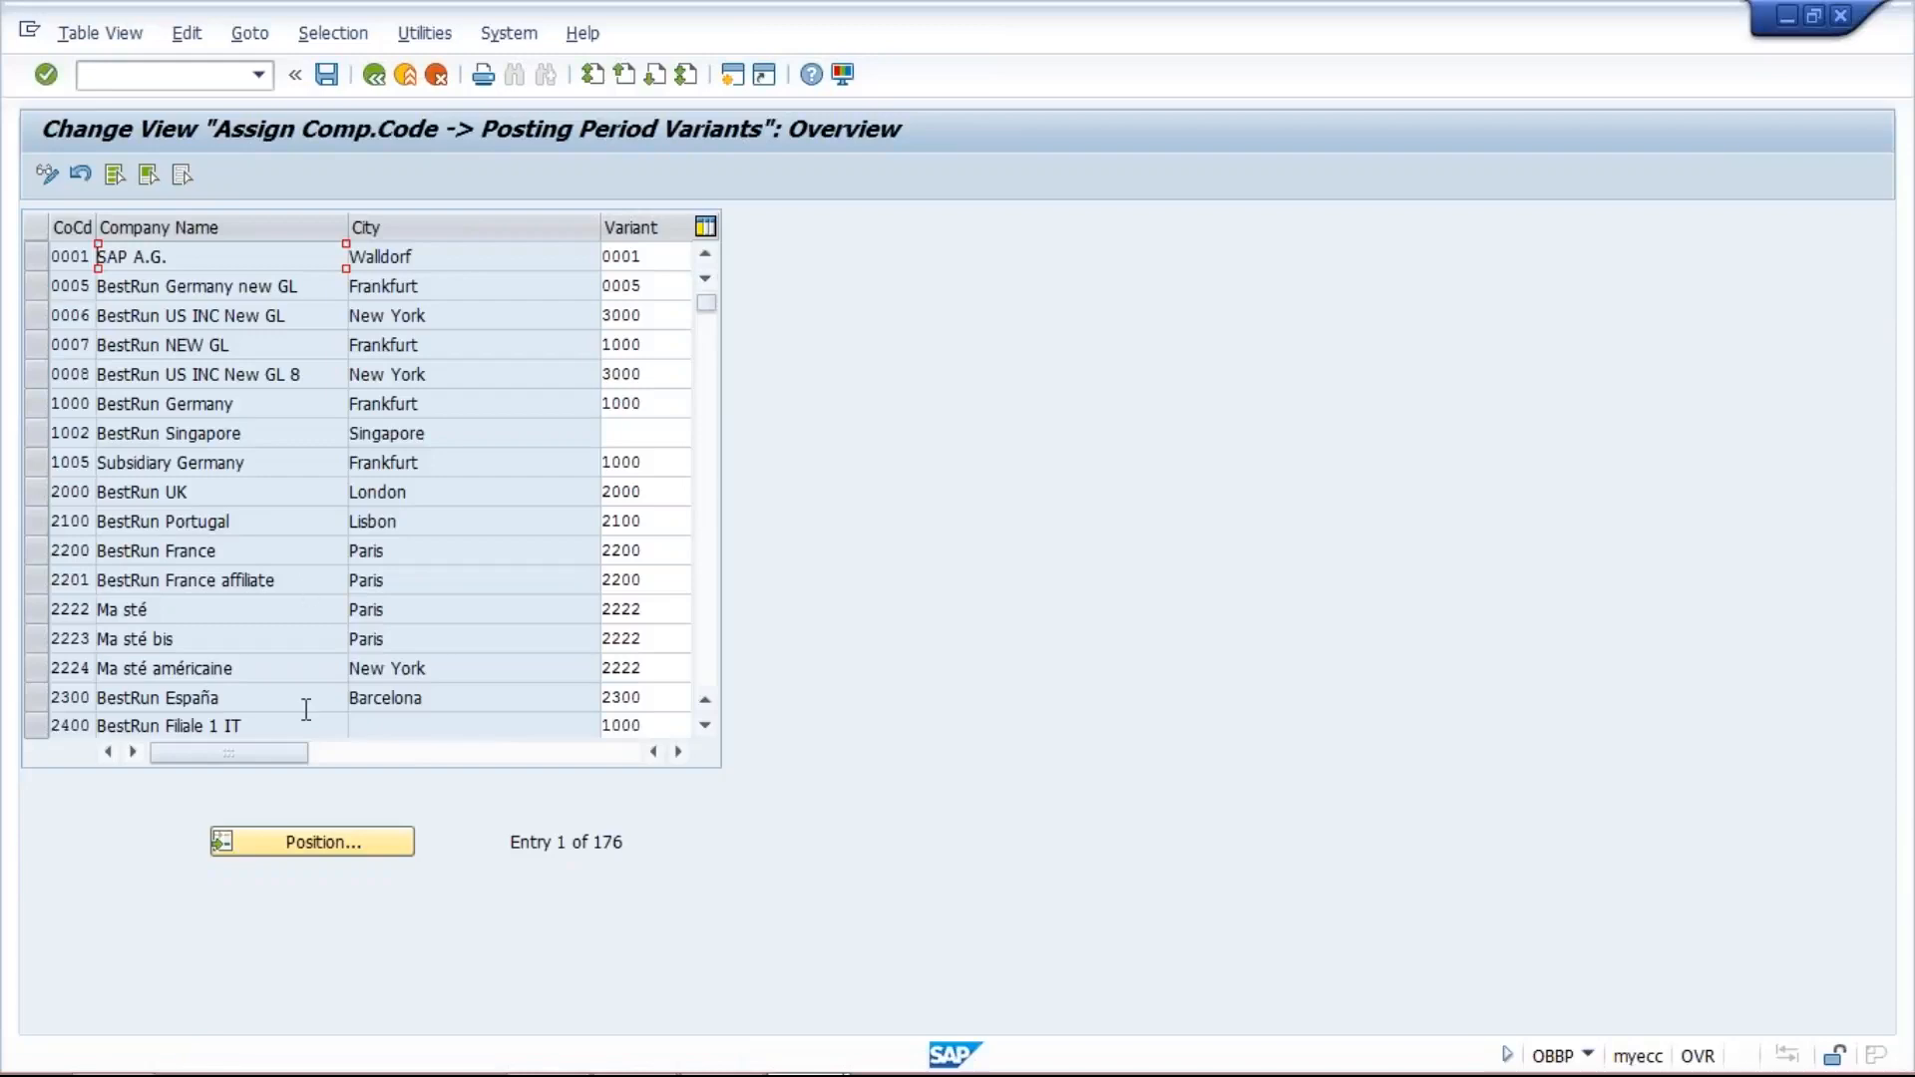
pyautogui.click(325, 839)
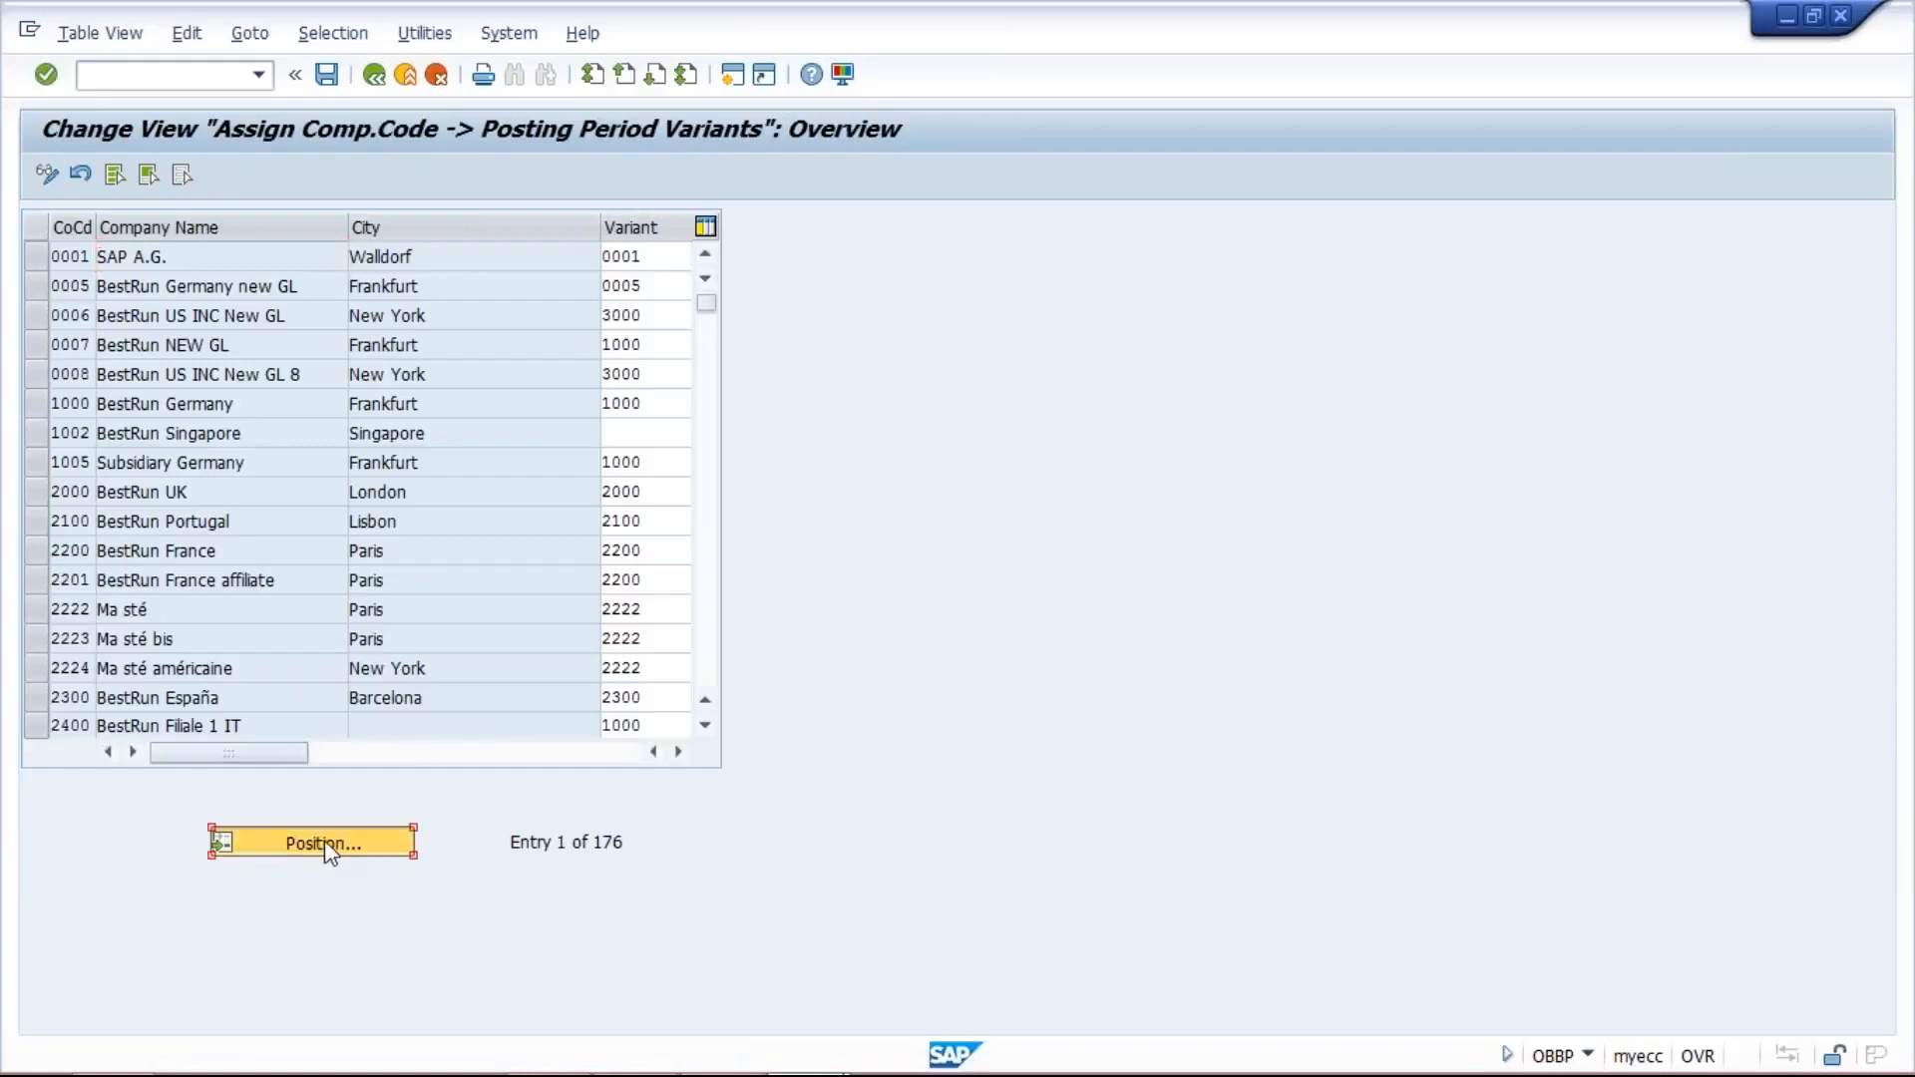
pyautogui.write('TM10')
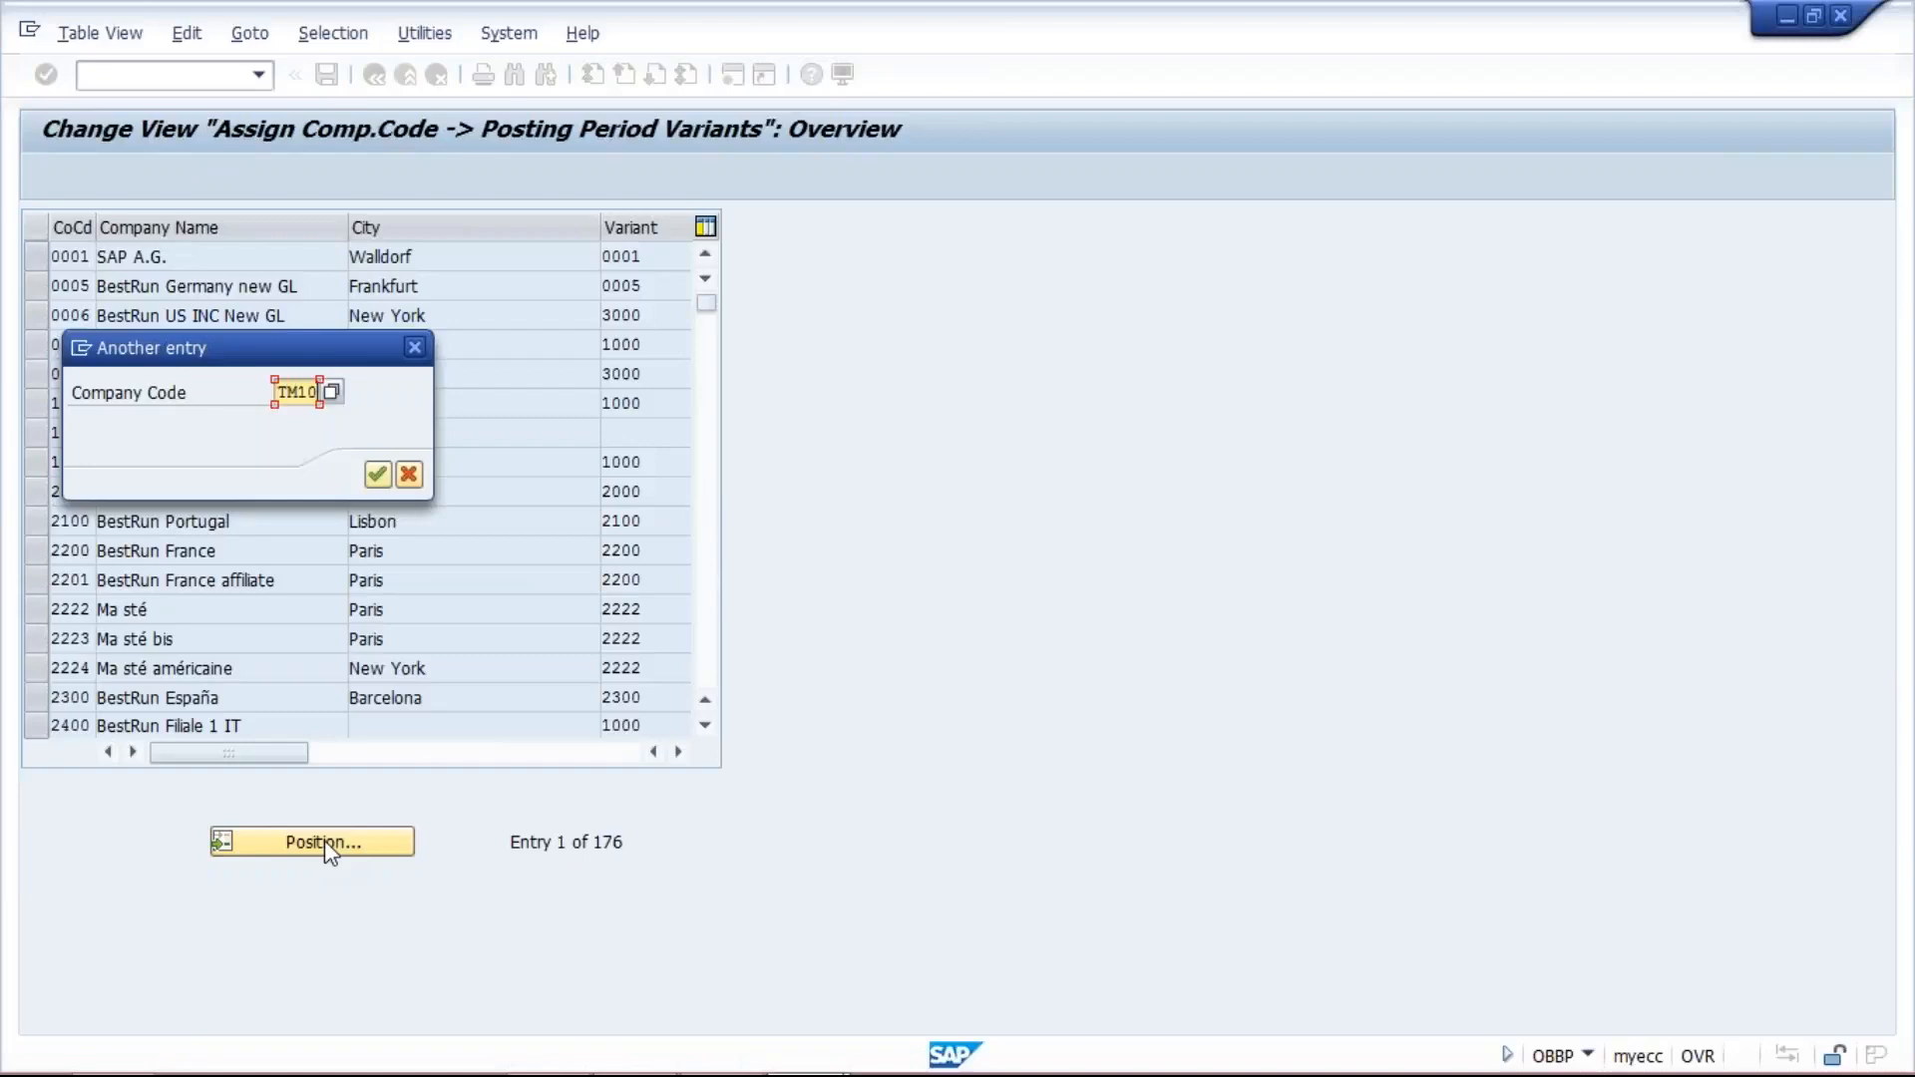
pyautogui.press('Return')
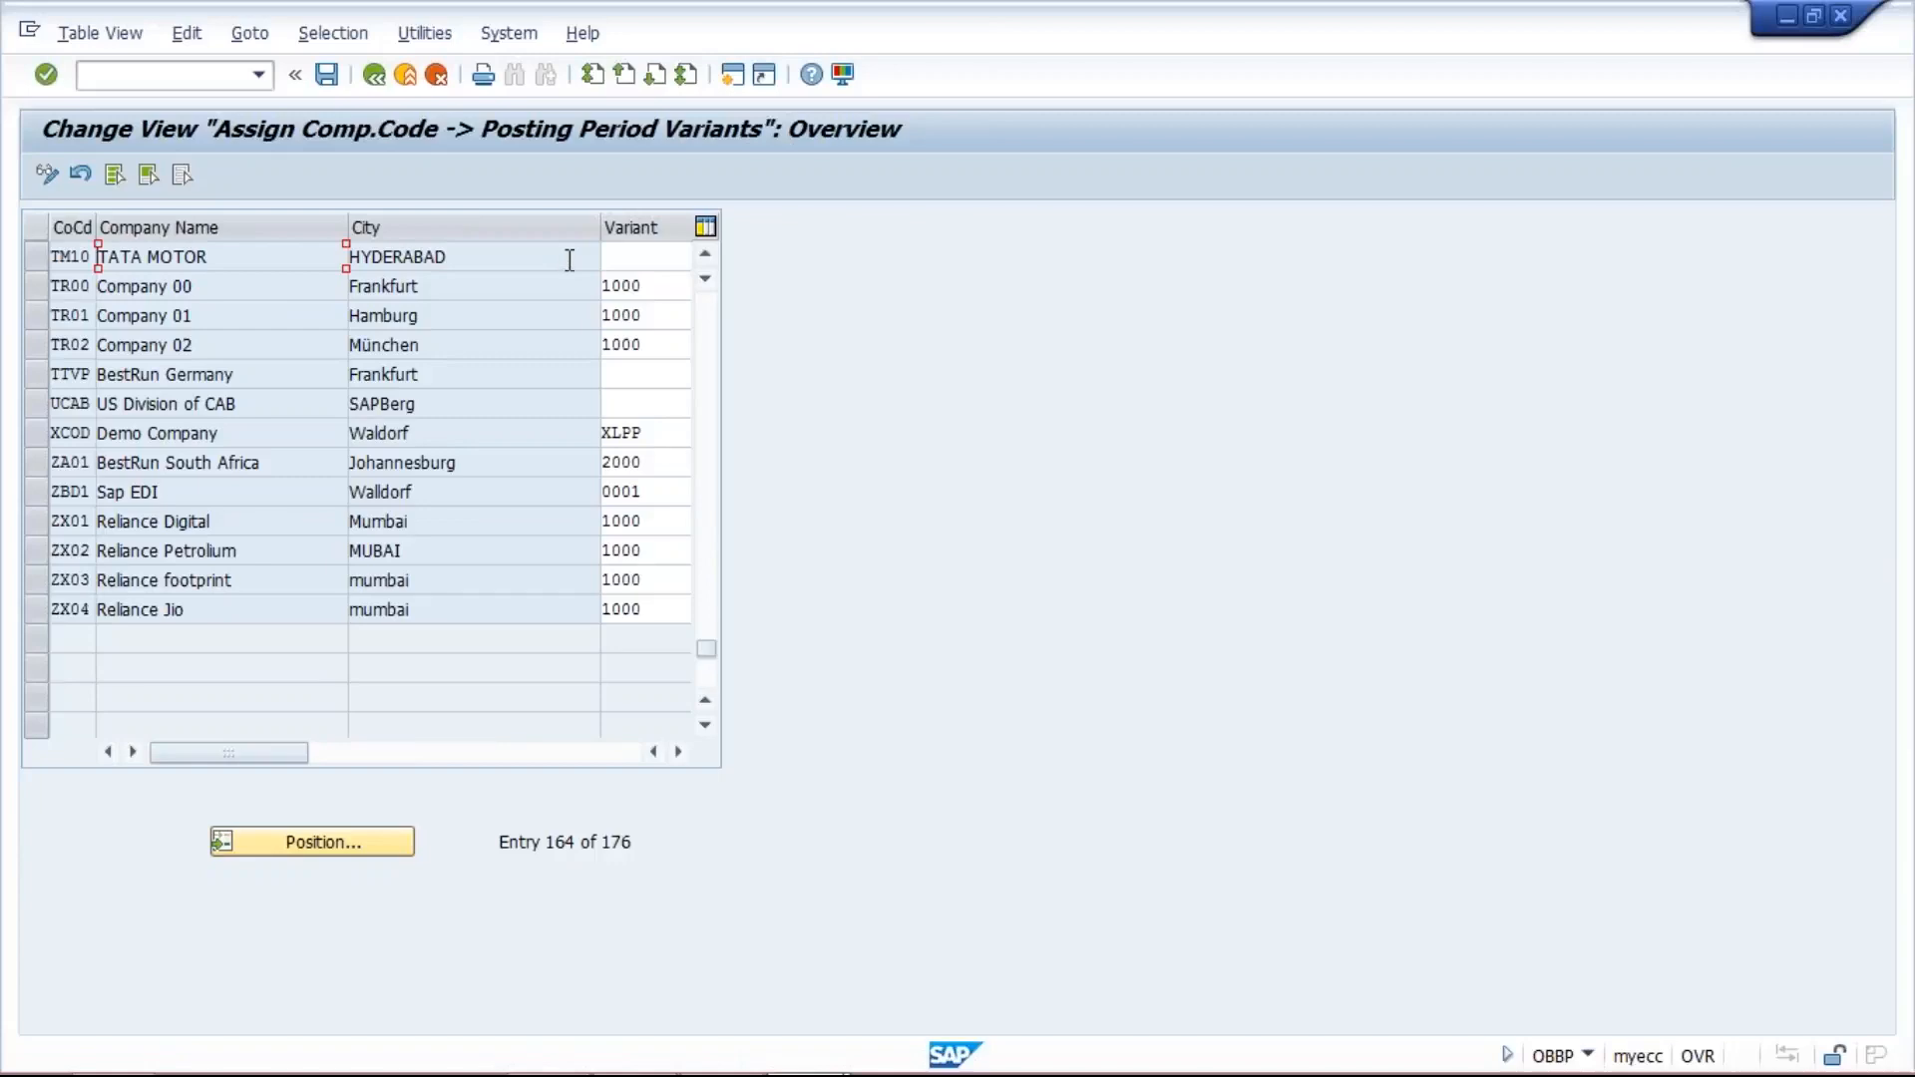
# - Assign posting period variant TM10 to company code TM10 and save it under the customizing request TATA MOTOR_1
pyautogui.click(666, 259)
pyautogui.write('TM')
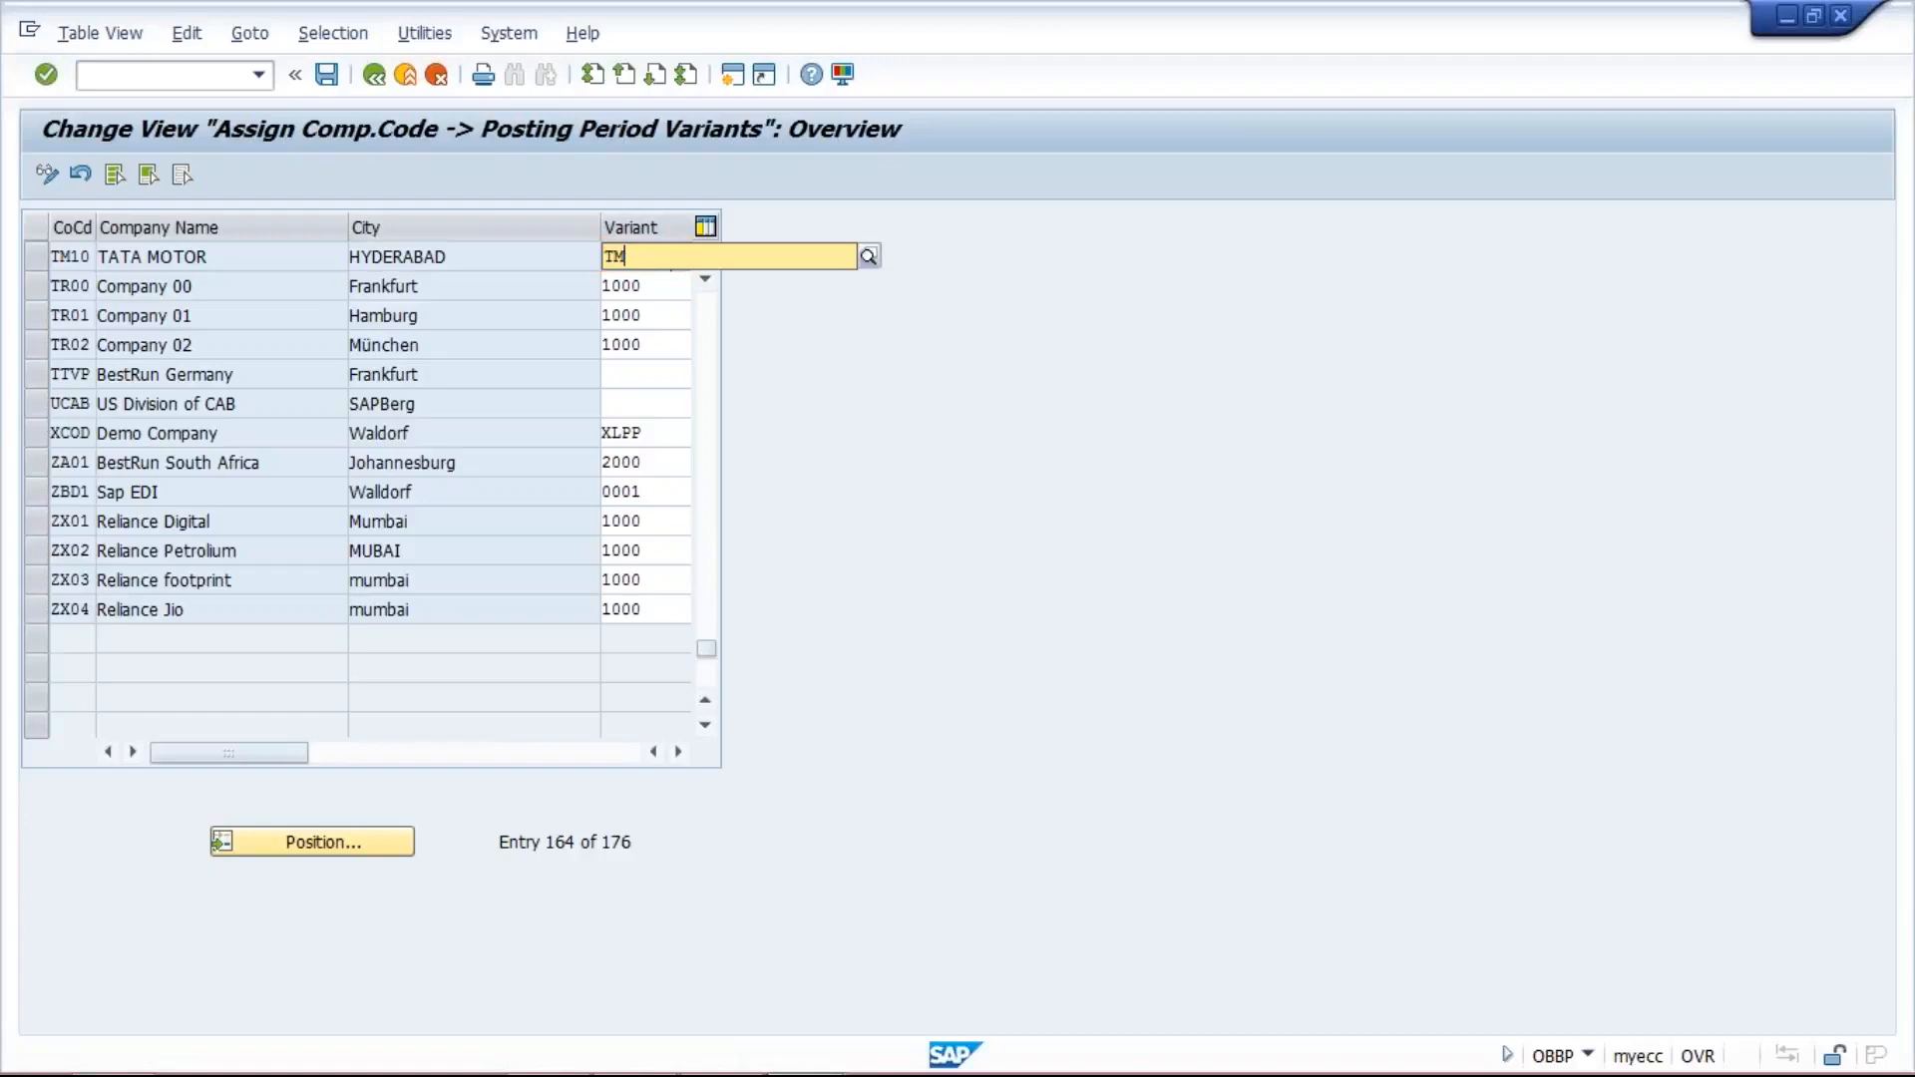
pyautogui.write('10')
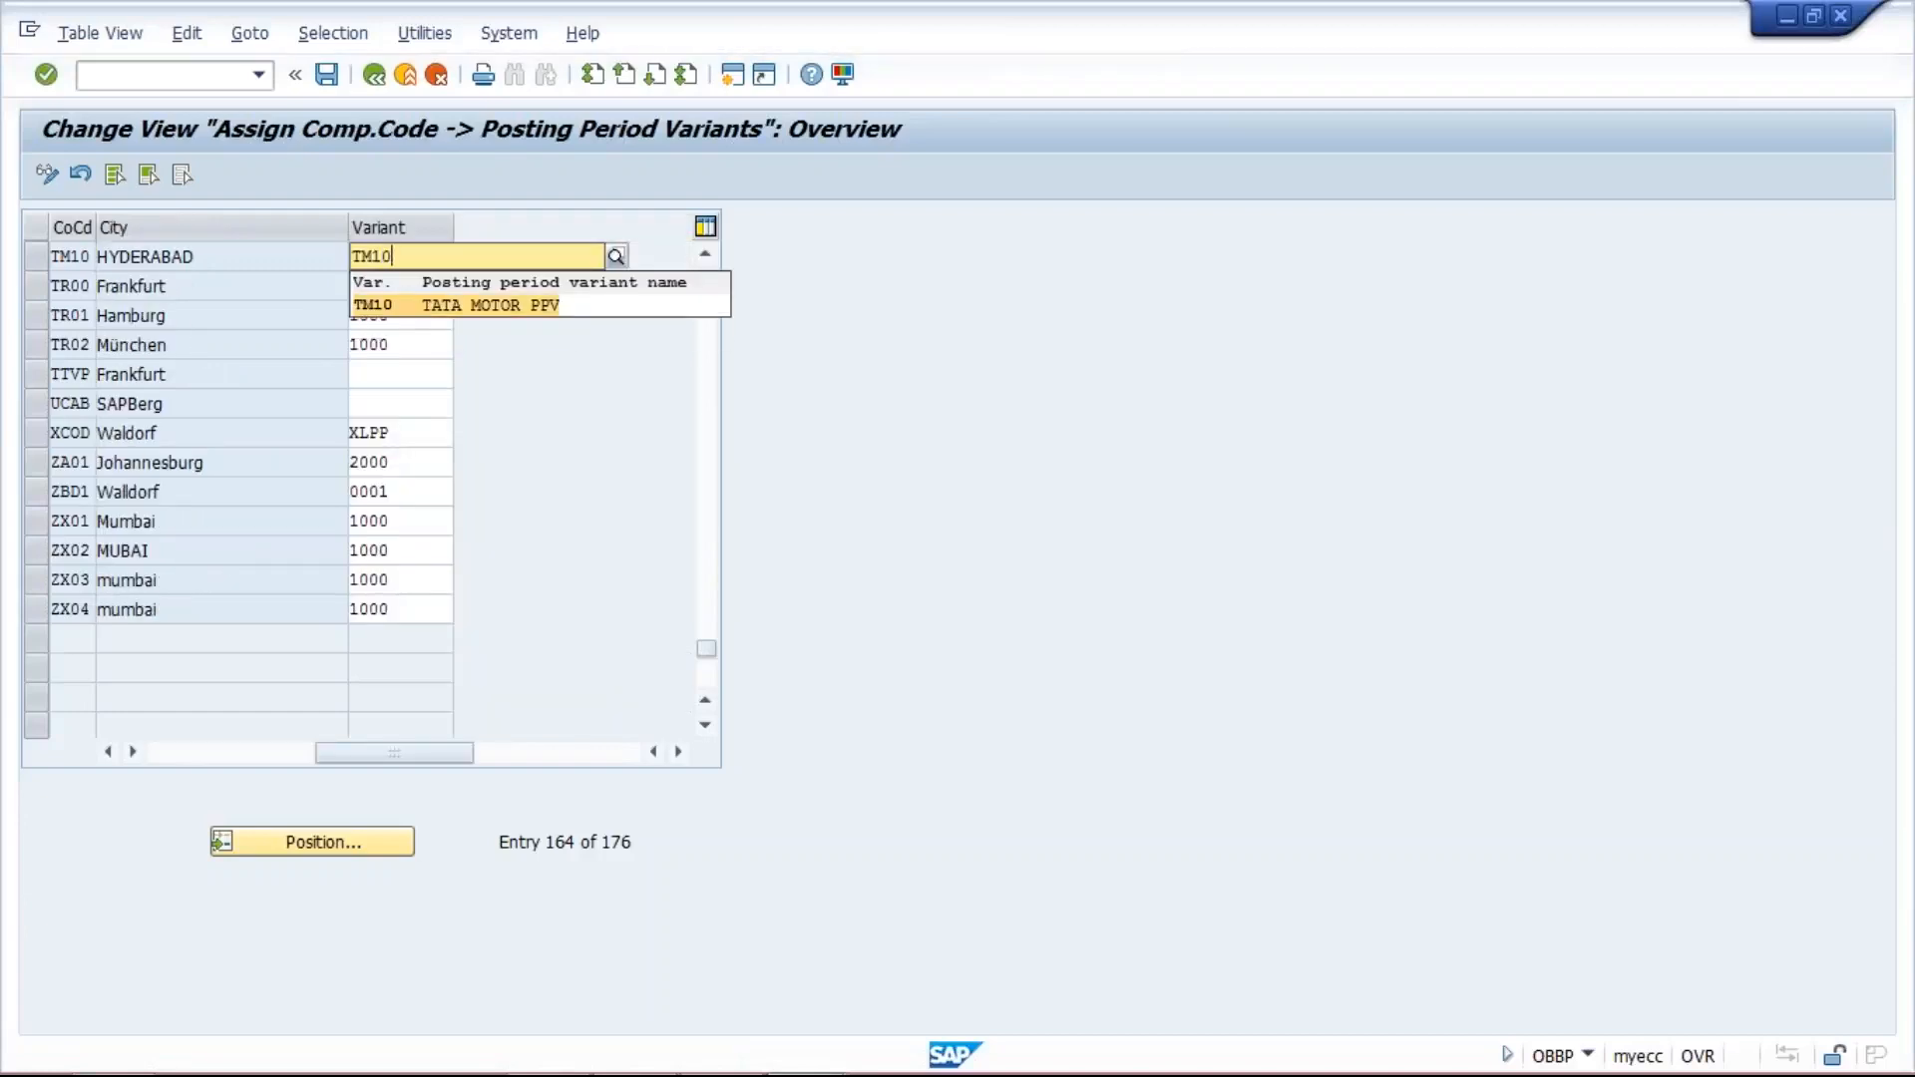
pyautogui.click(512, 310)
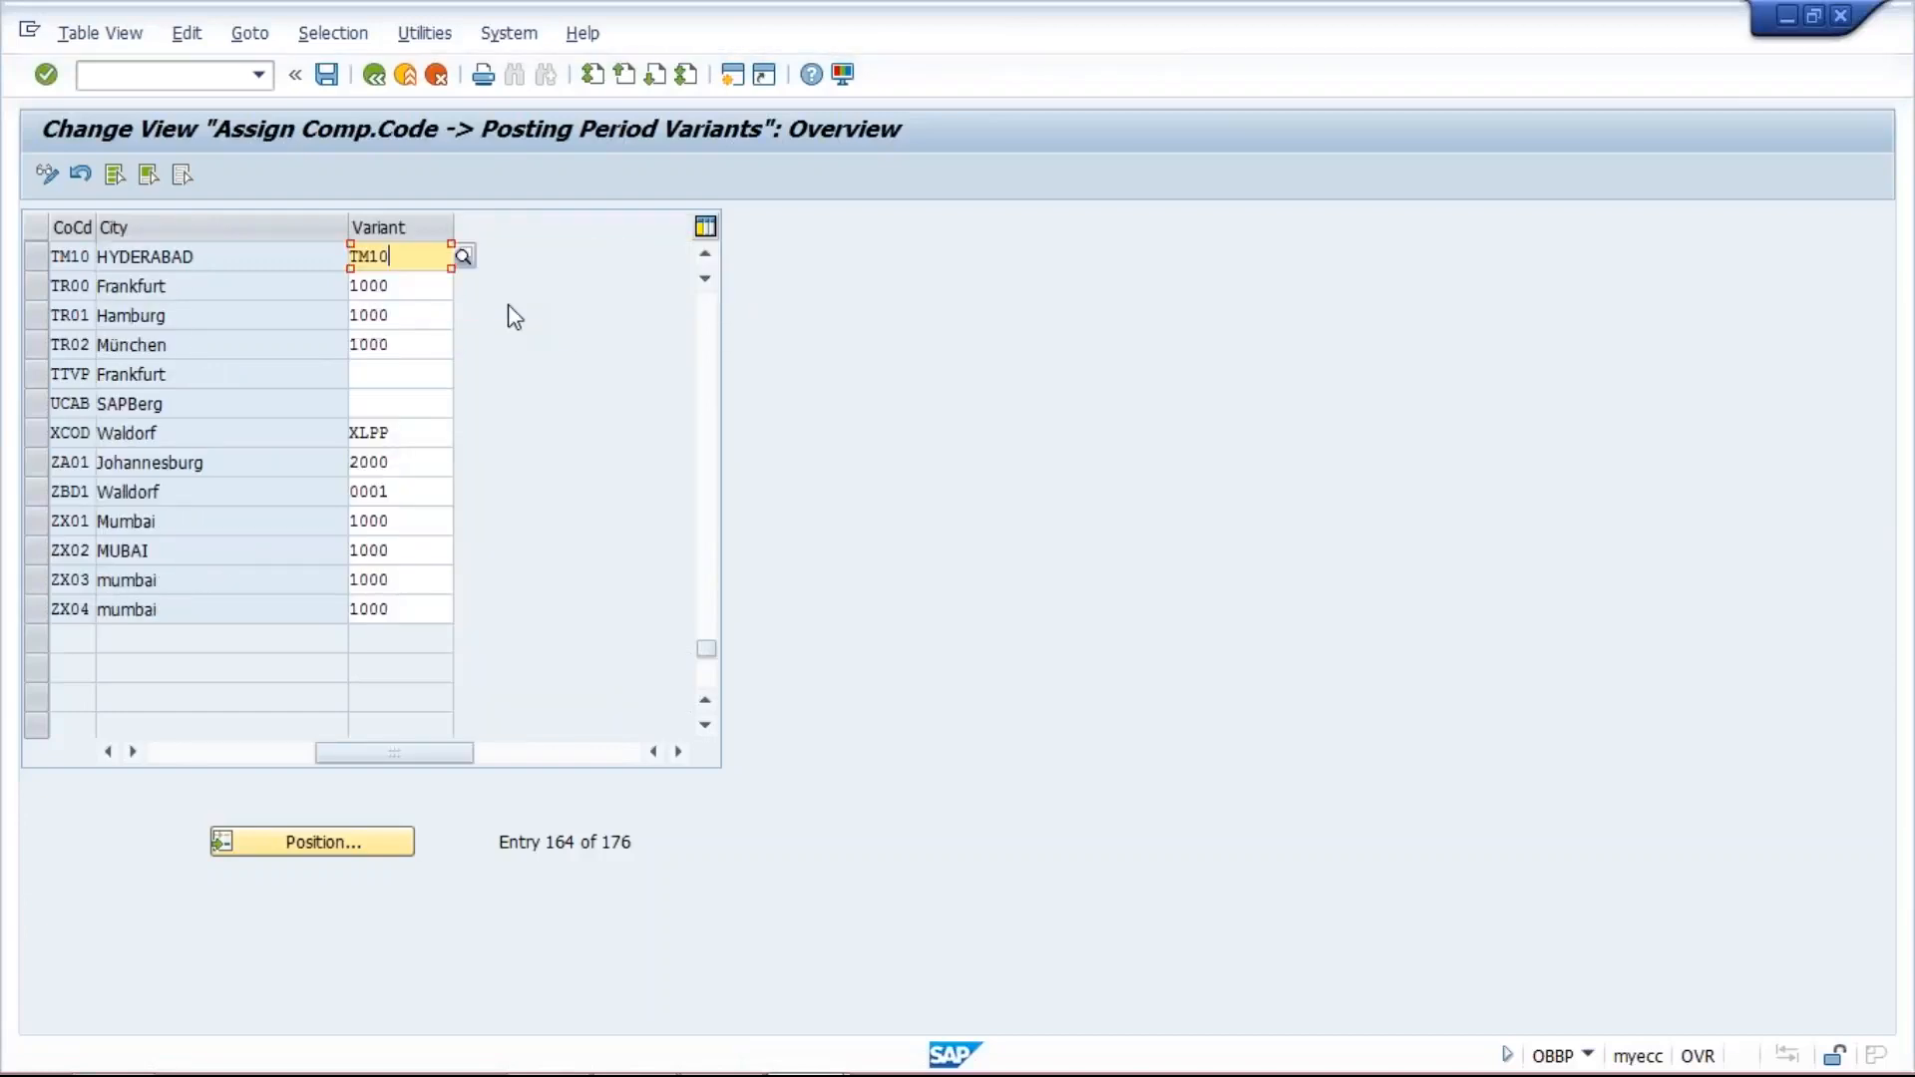
pyautogui.click(329, 78)
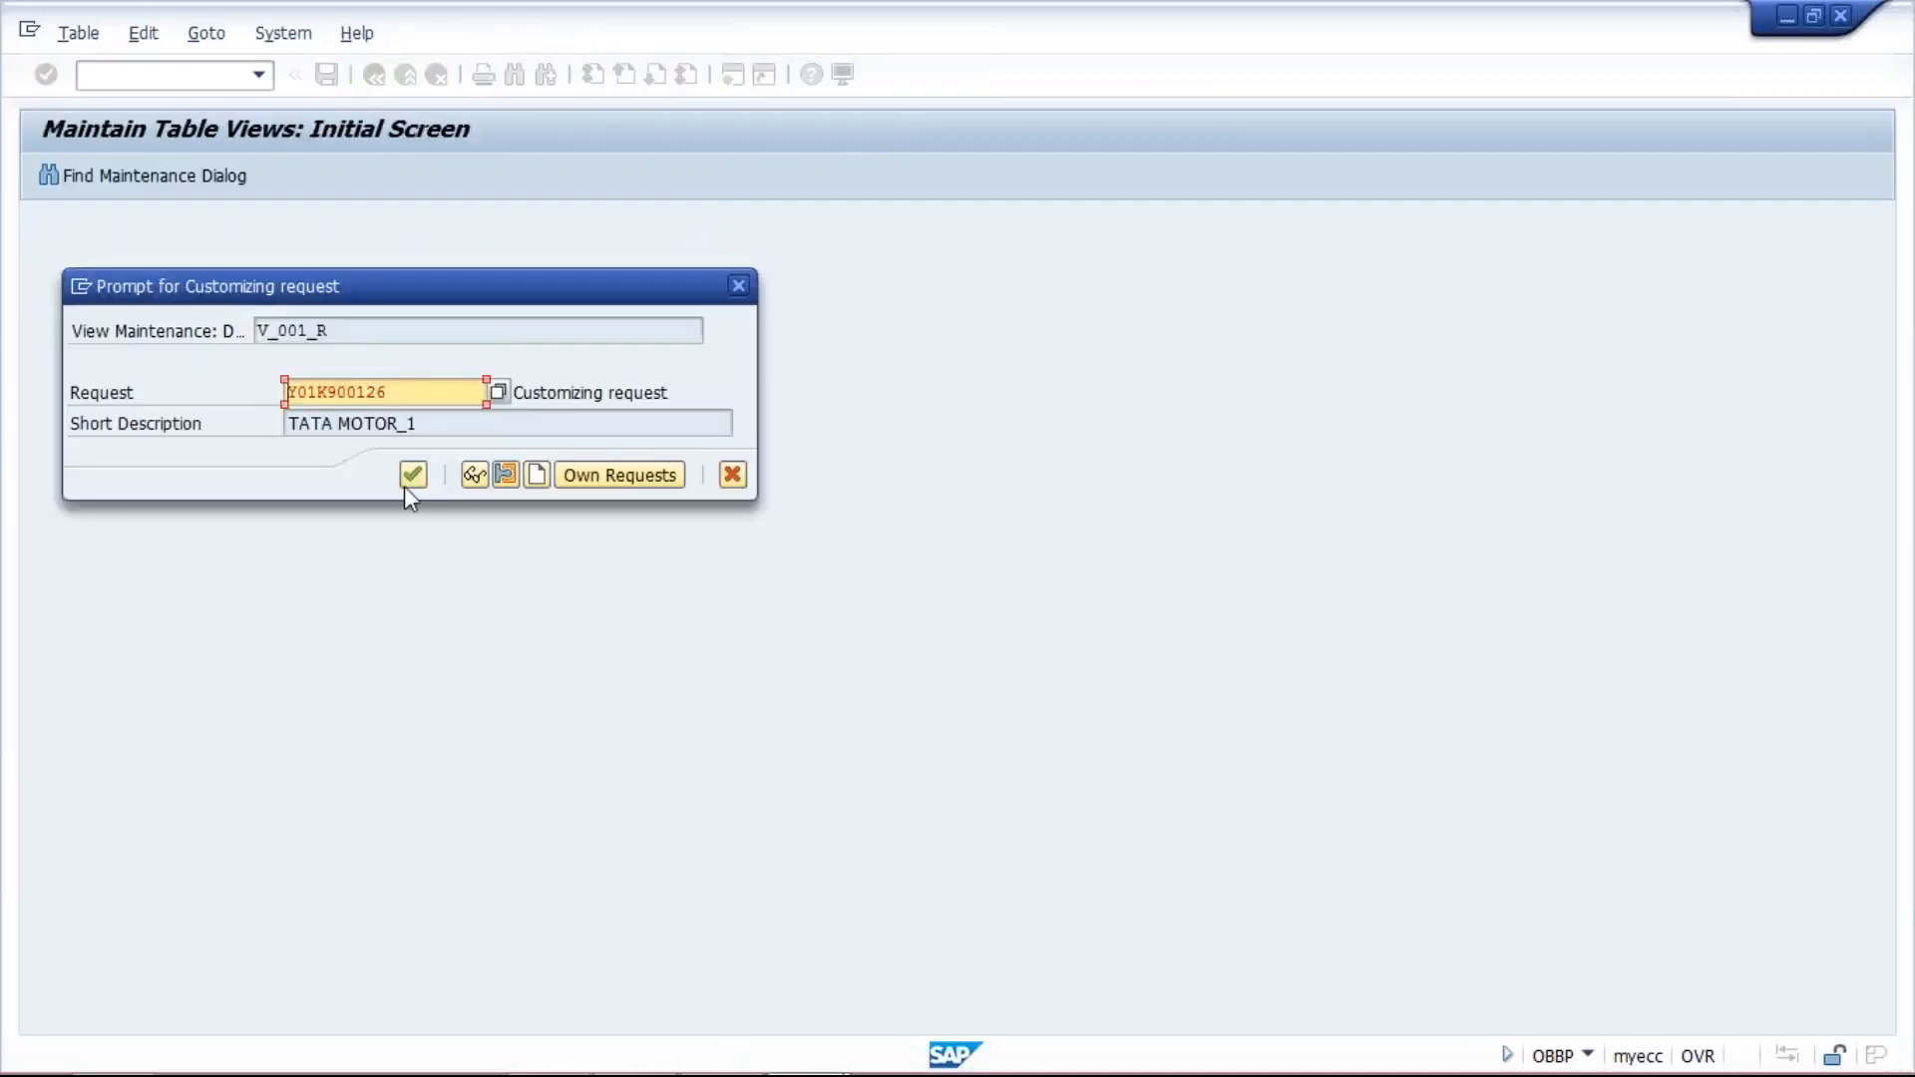
pyautogui.click(409, 481)
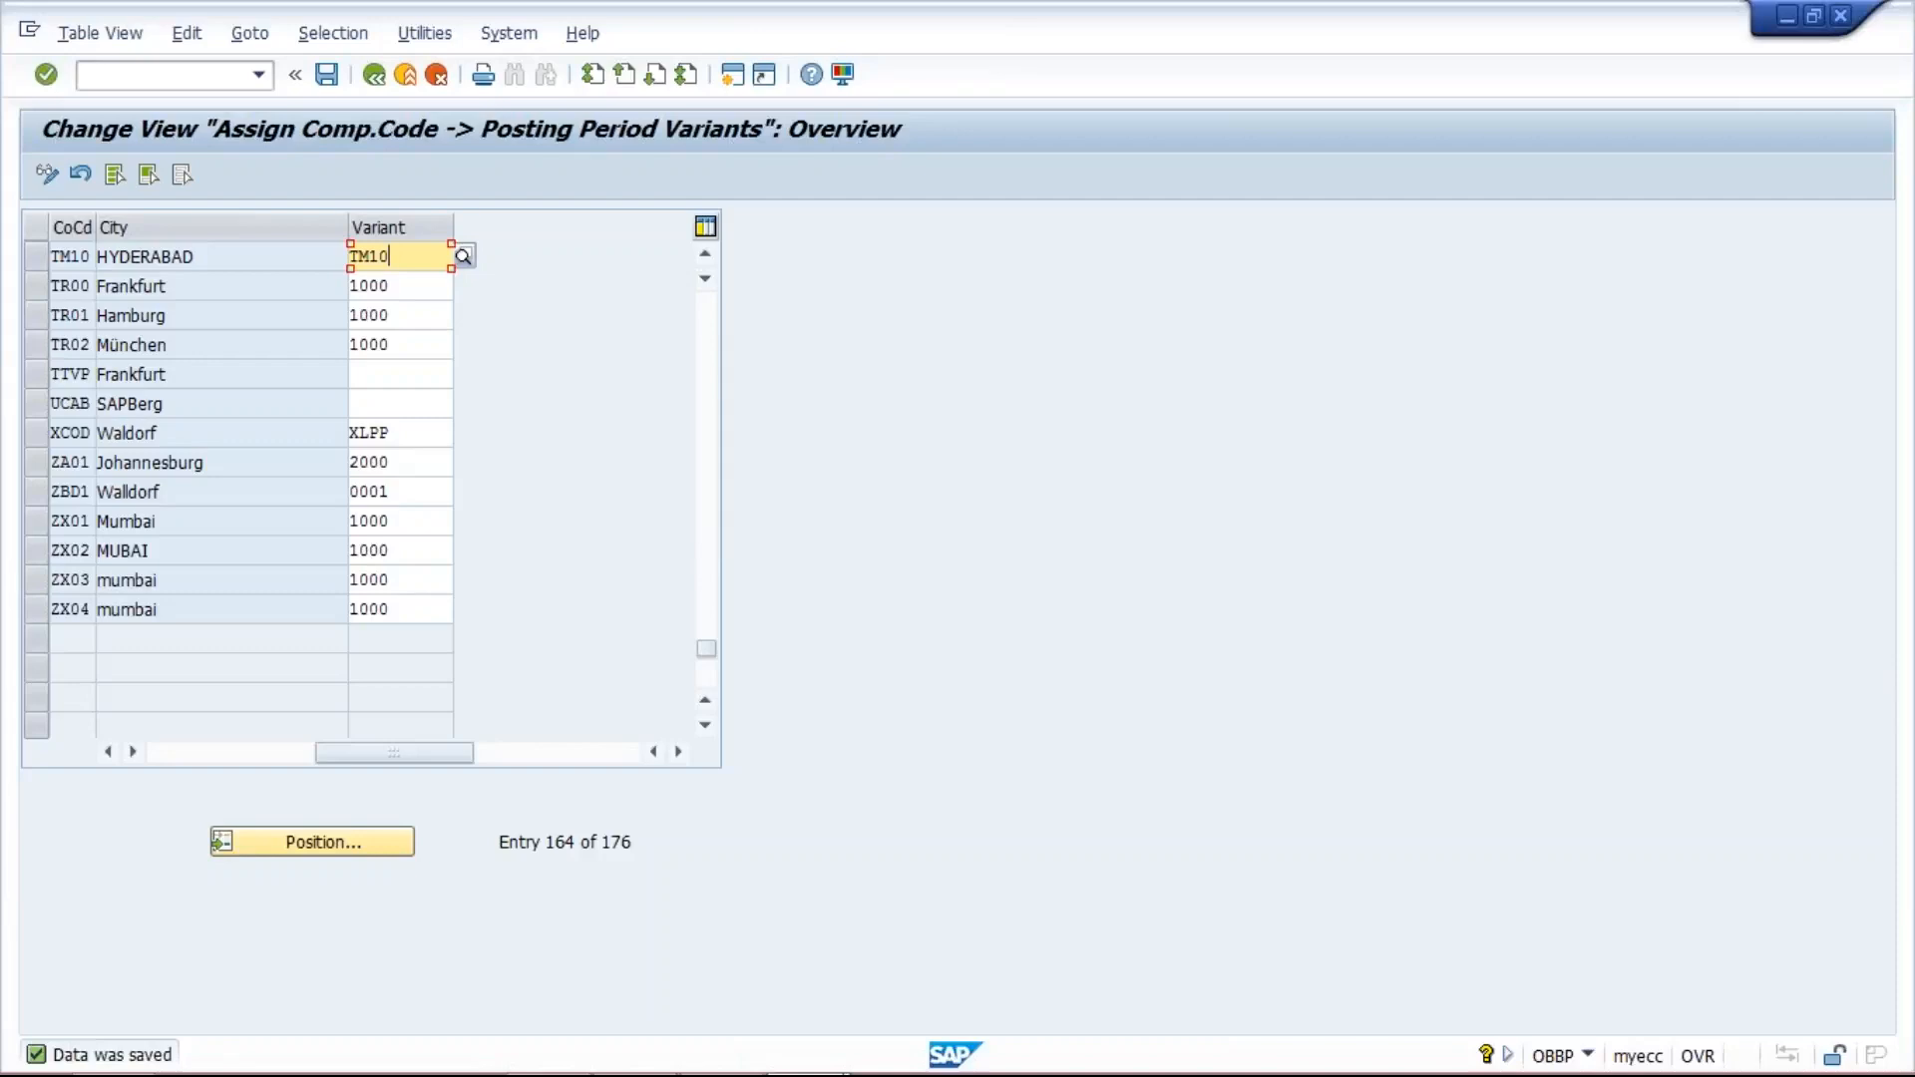
# - Open transaction OB52 to specify the time intervals of the posting periods
pyautogui.click(177, 76)
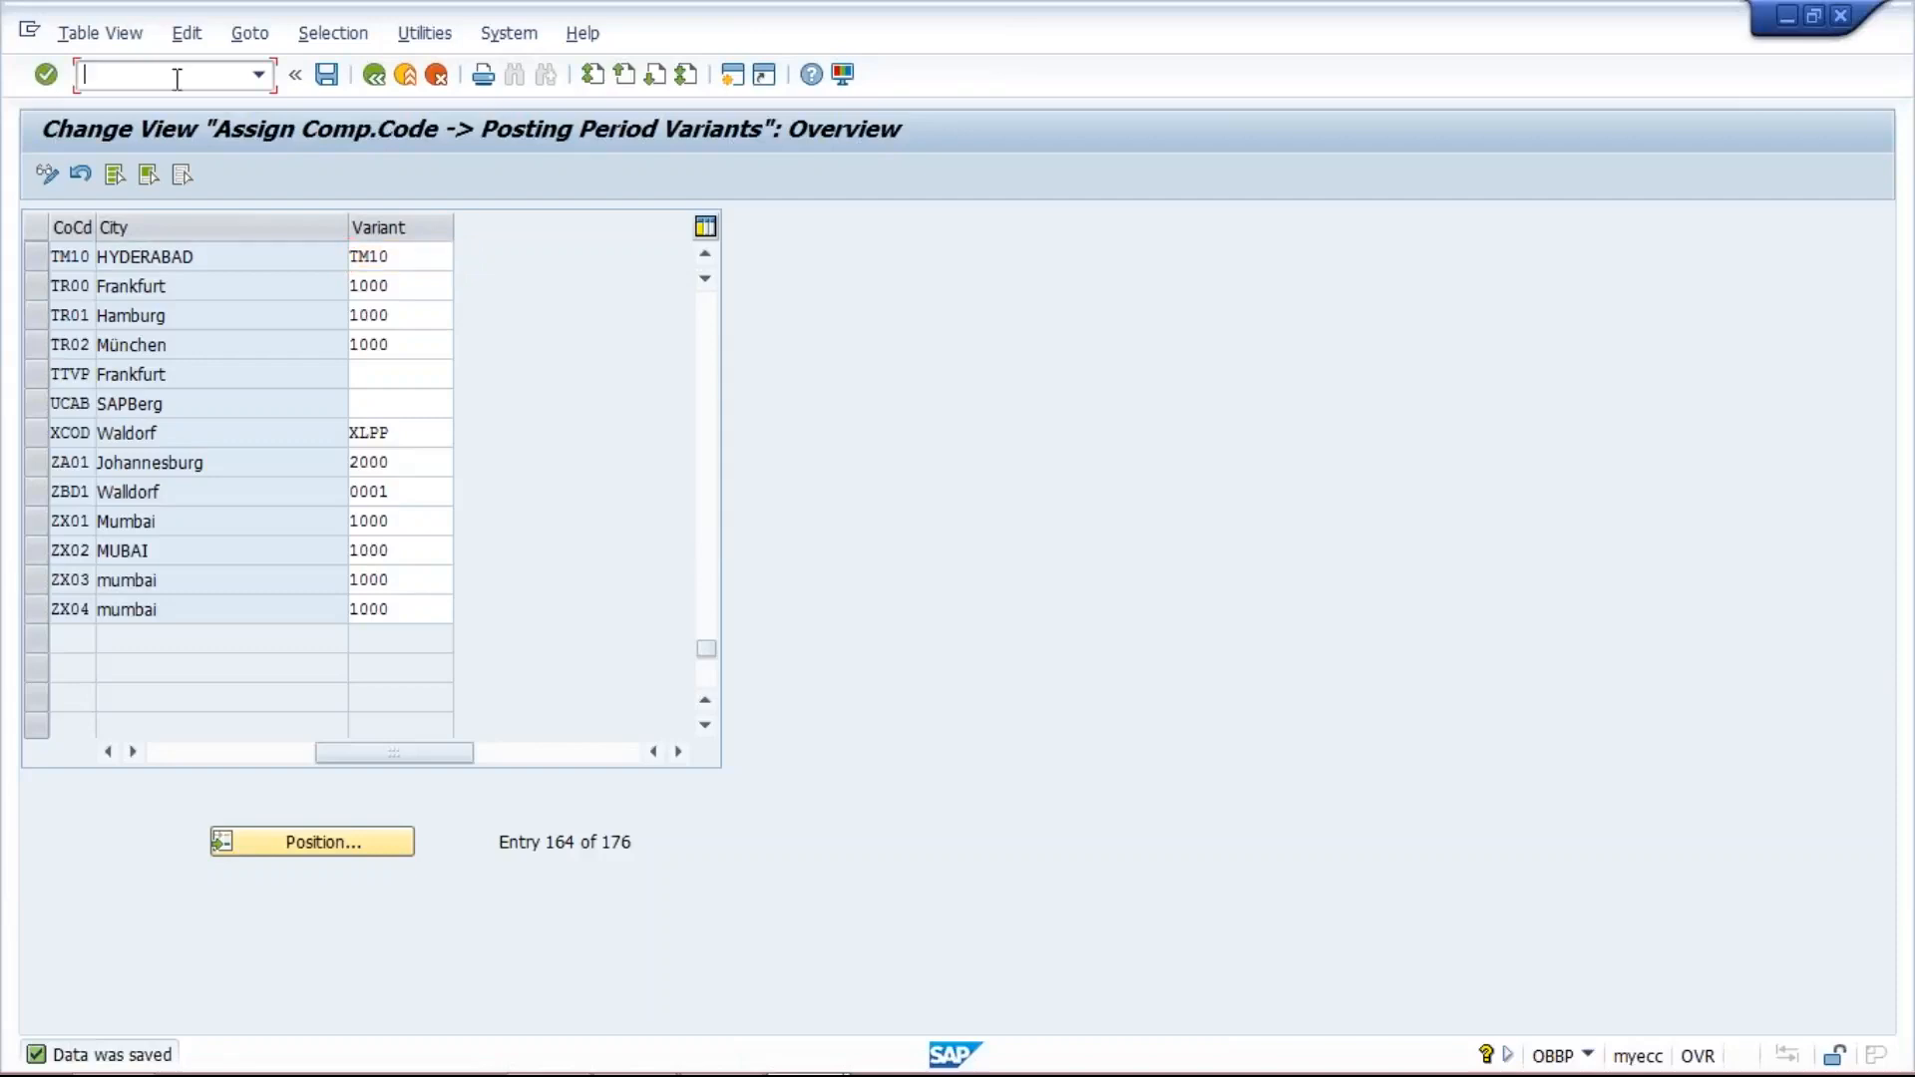
pyautogui.write('/NOB52')
pyautogui.press('Return')
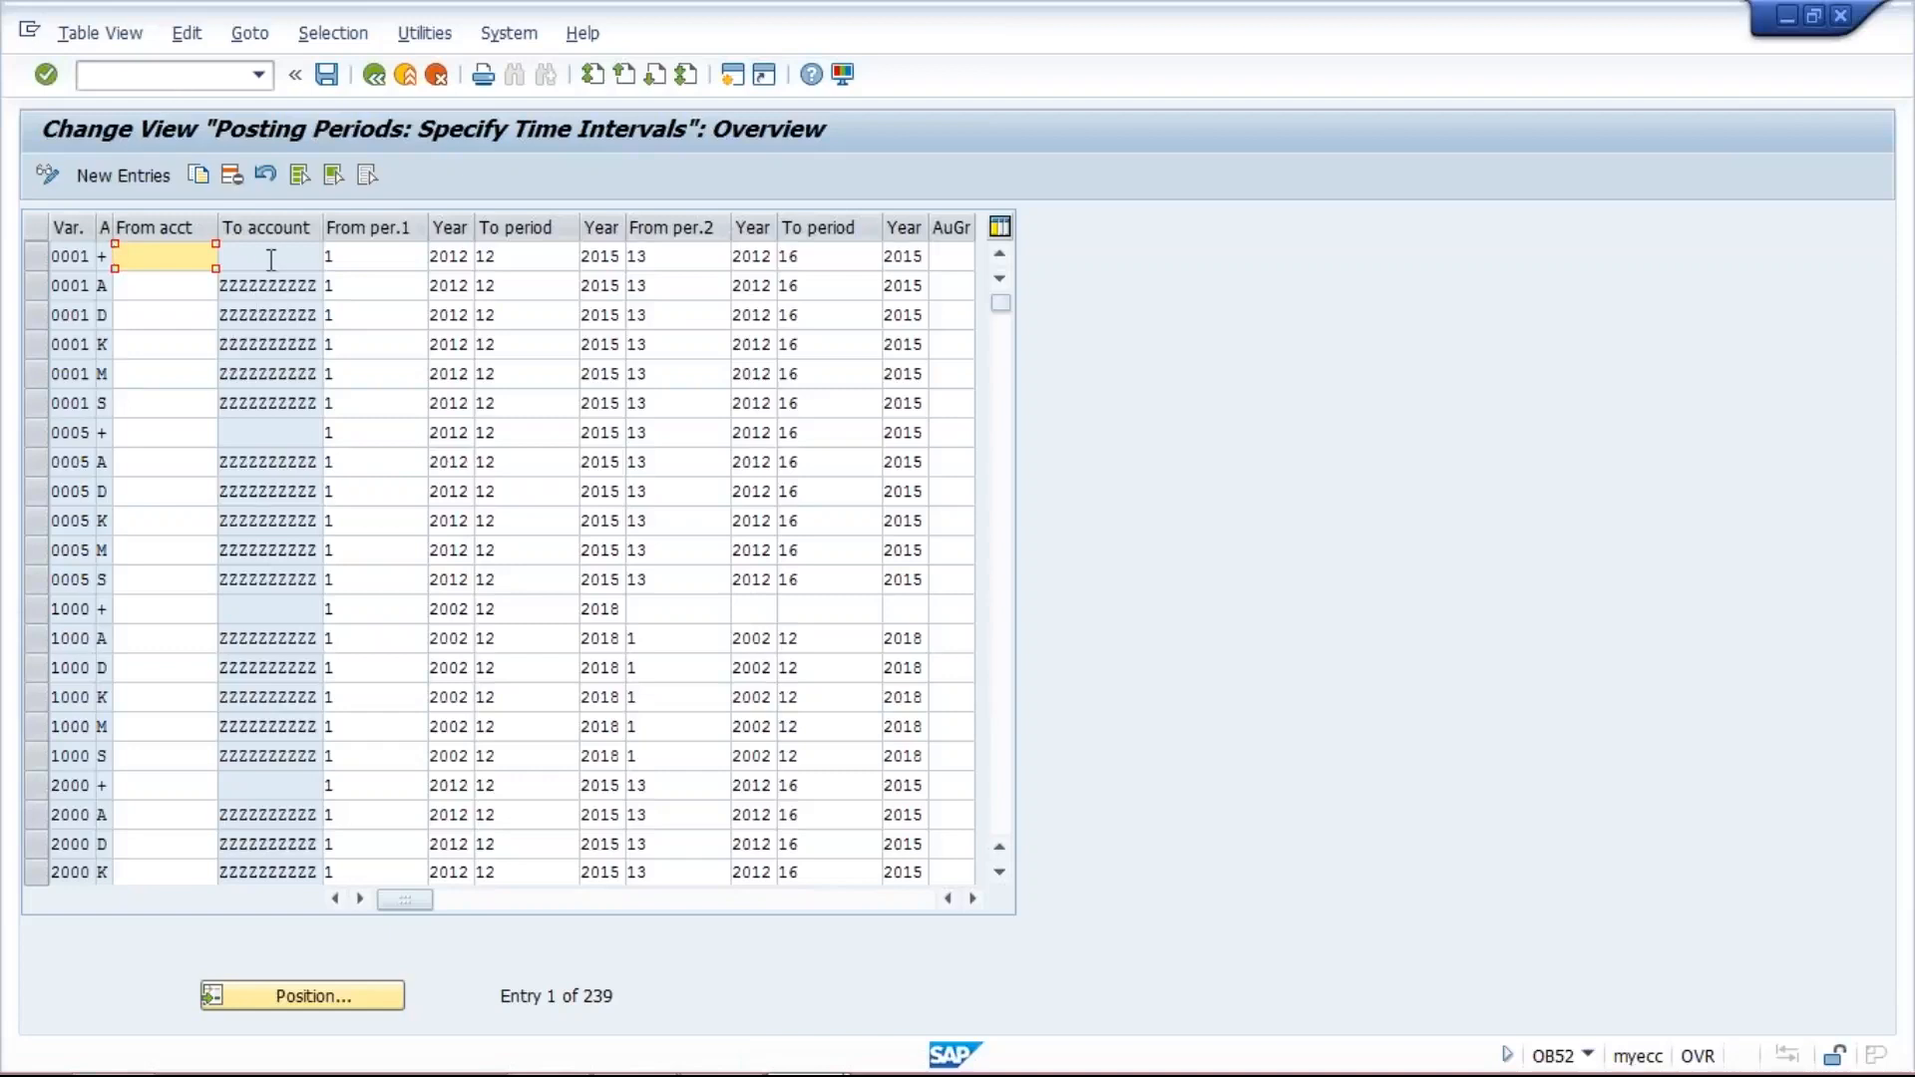
# - Start copying the posting period entry of variant 0001 with account type + and change its variant to TM10
pyautogui.click(34, 258)
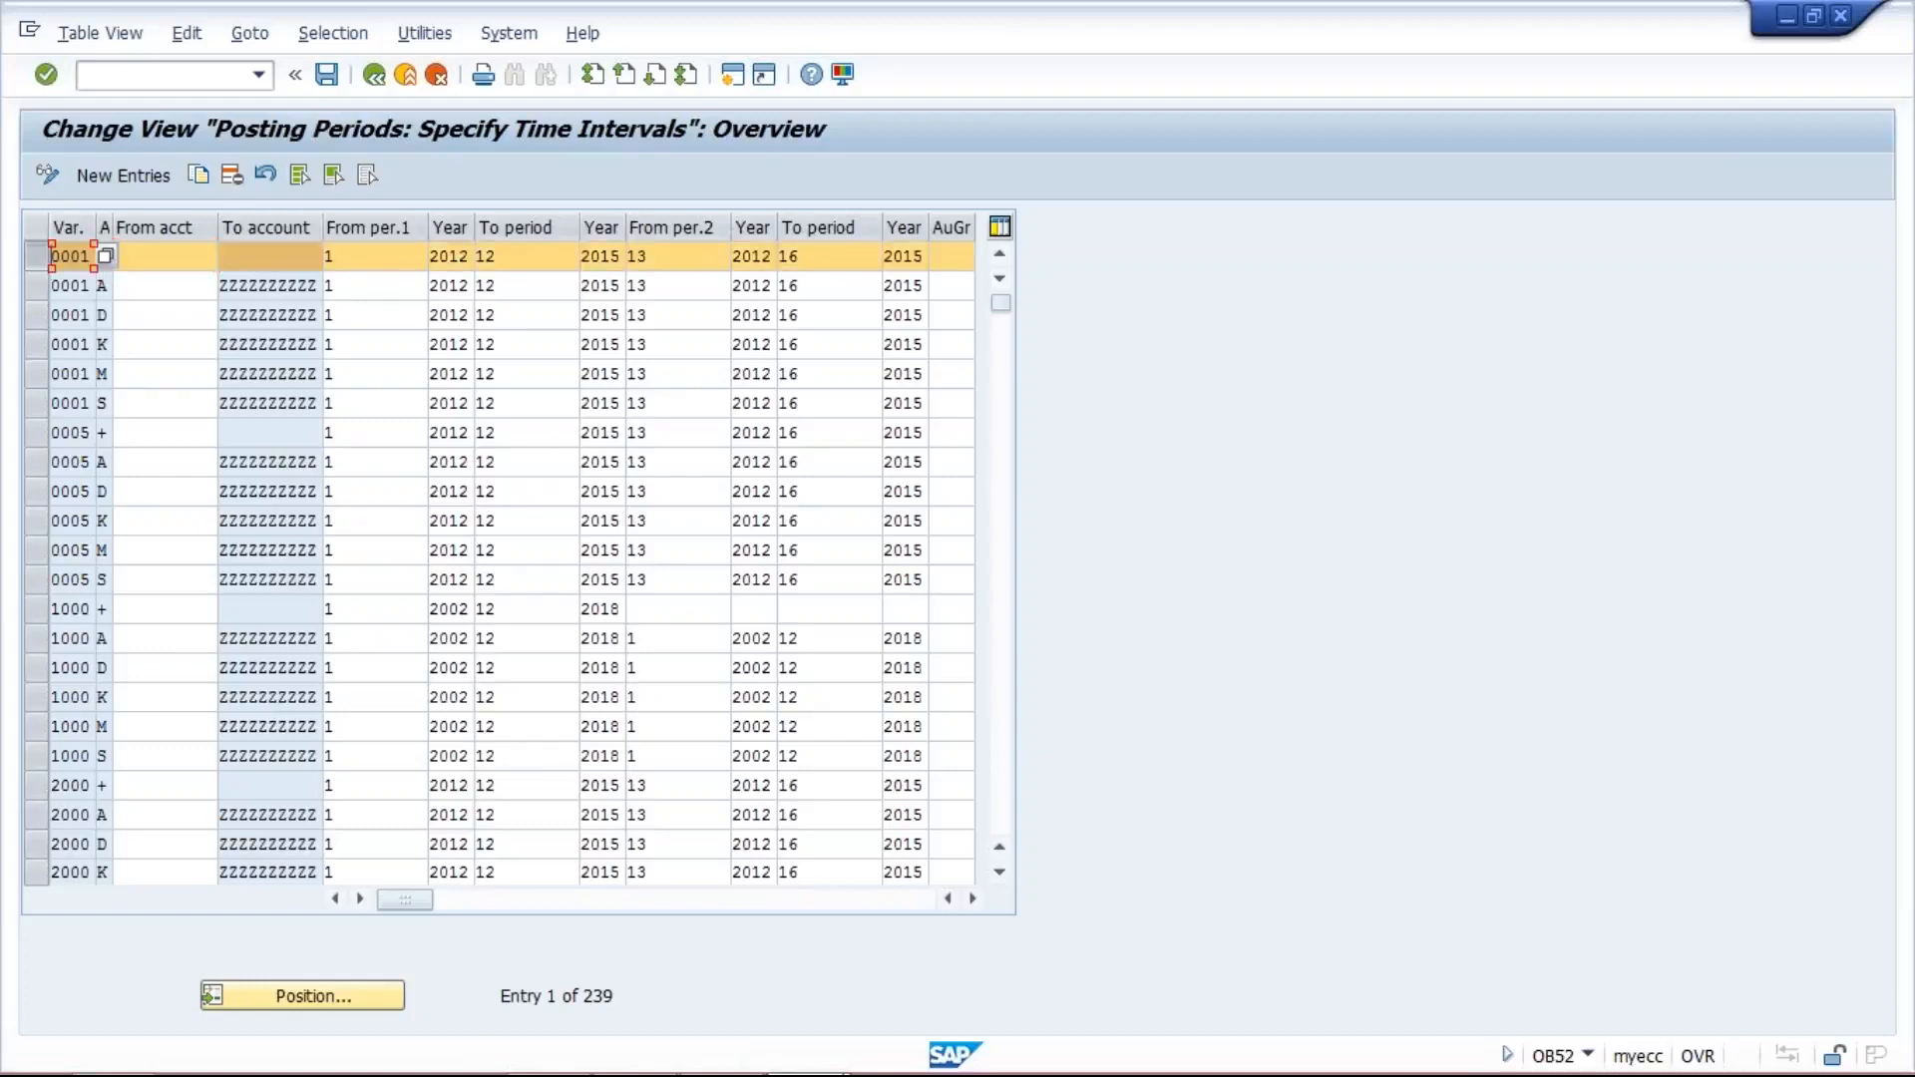
pyautogui.click(34, 257)
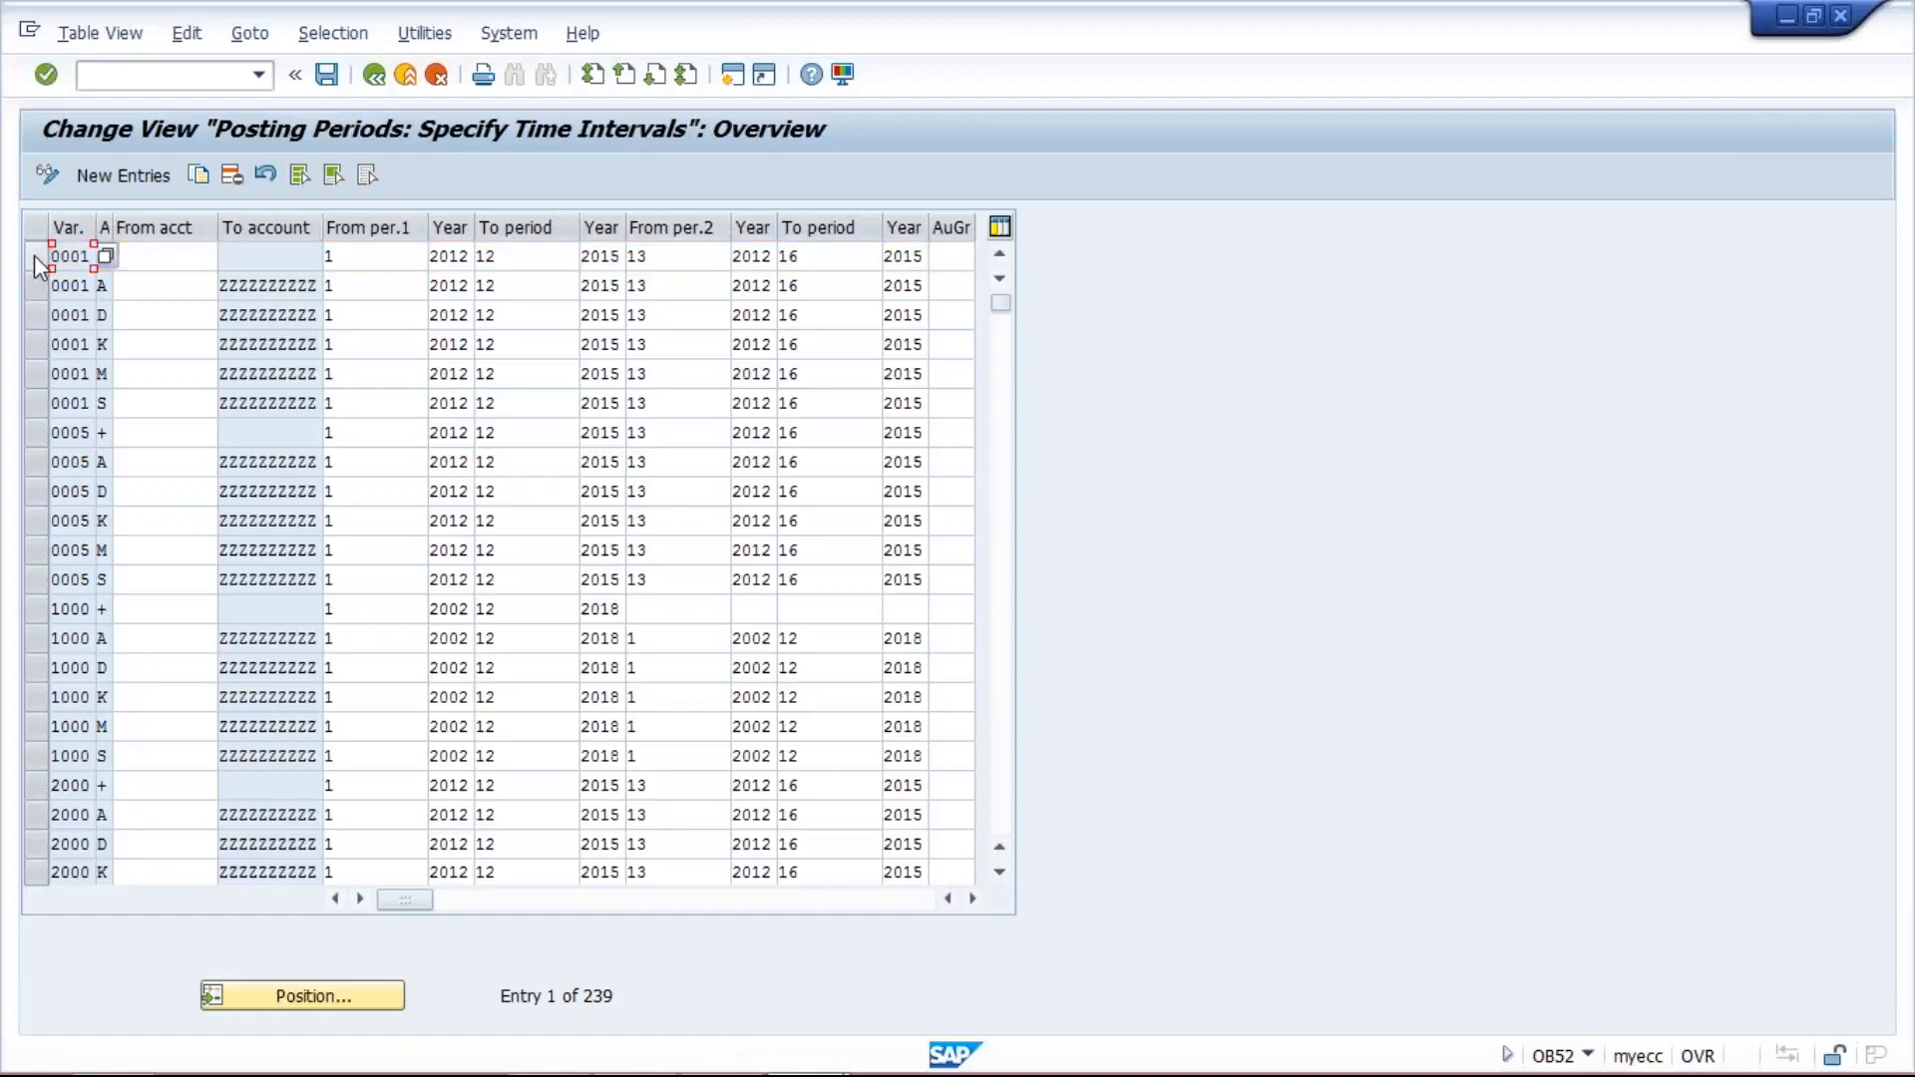
pyautogui.click(34, 258)
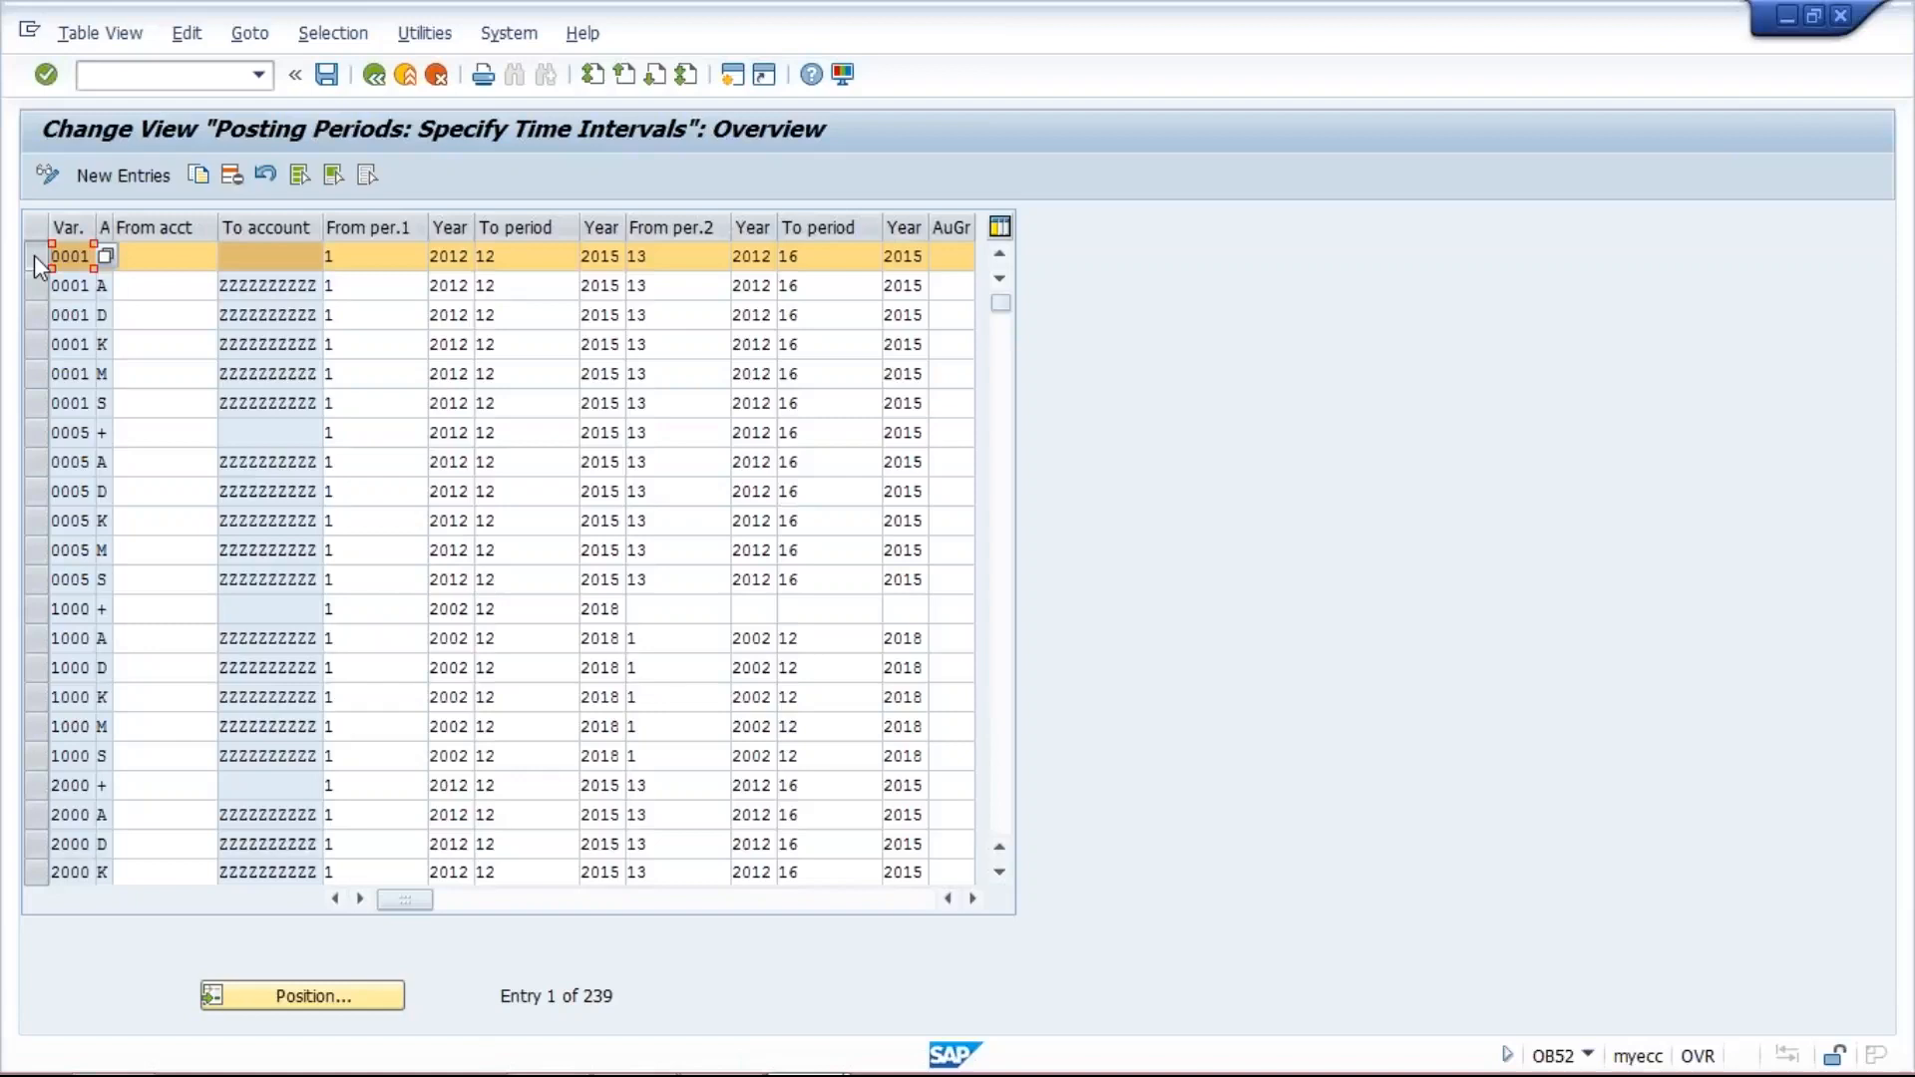
pyautogui.click(198, 174)
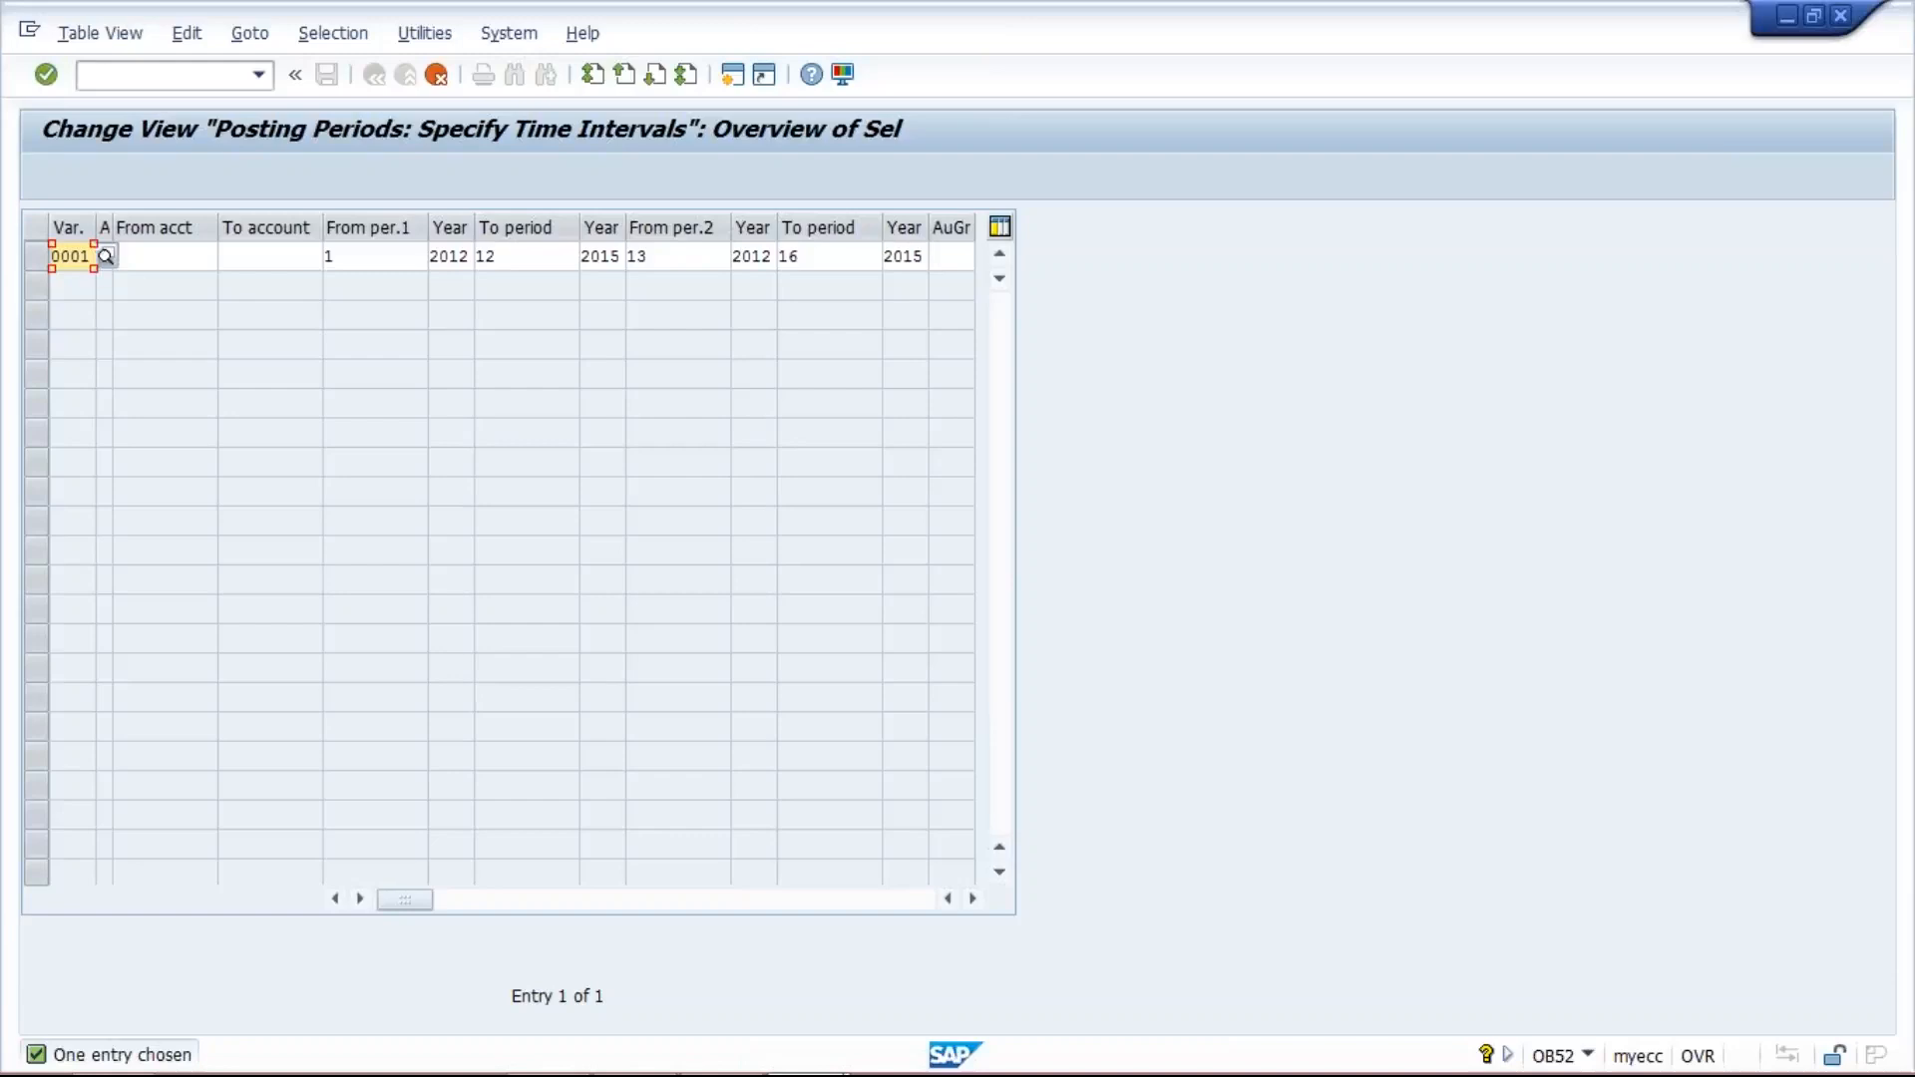
pyautogui.click(57, 256)
pyautogui.write('TM10')
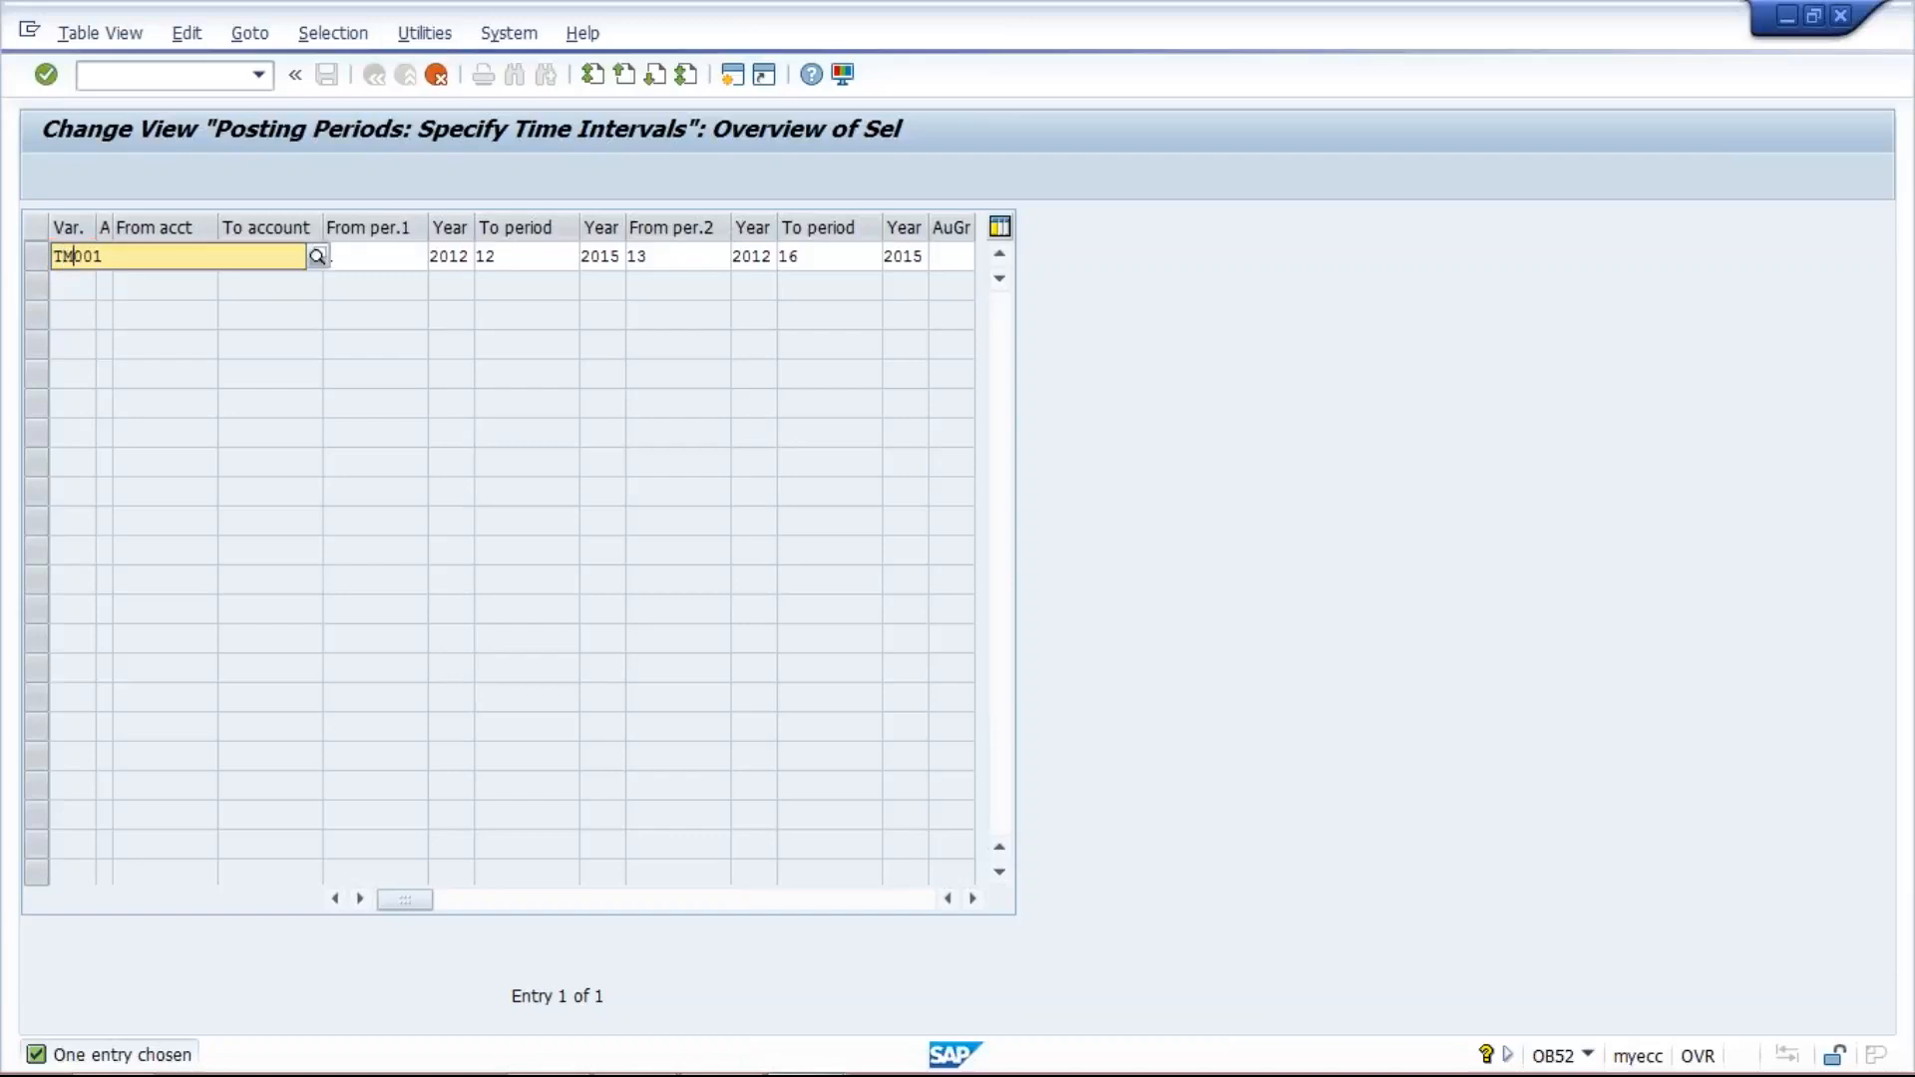
pyautogui.press('Delete')
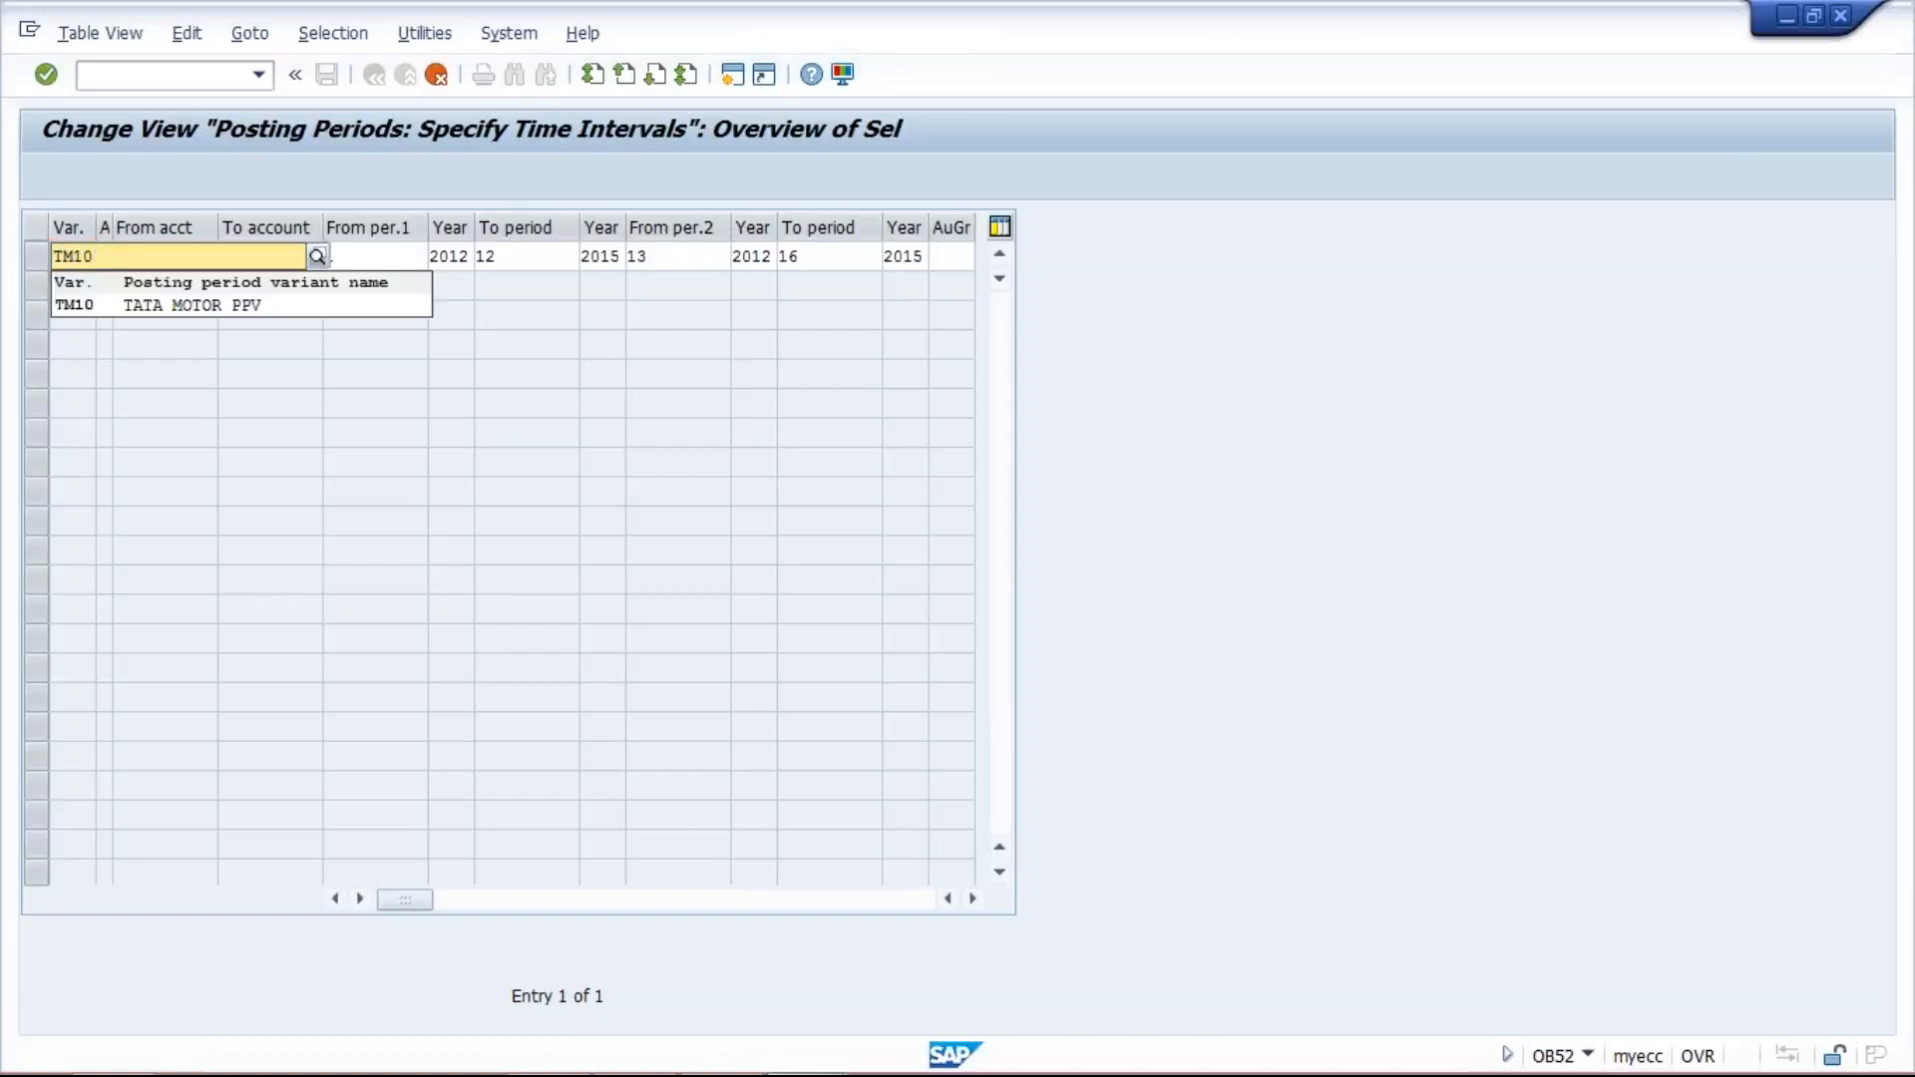
pyautogui.click(152, 310)
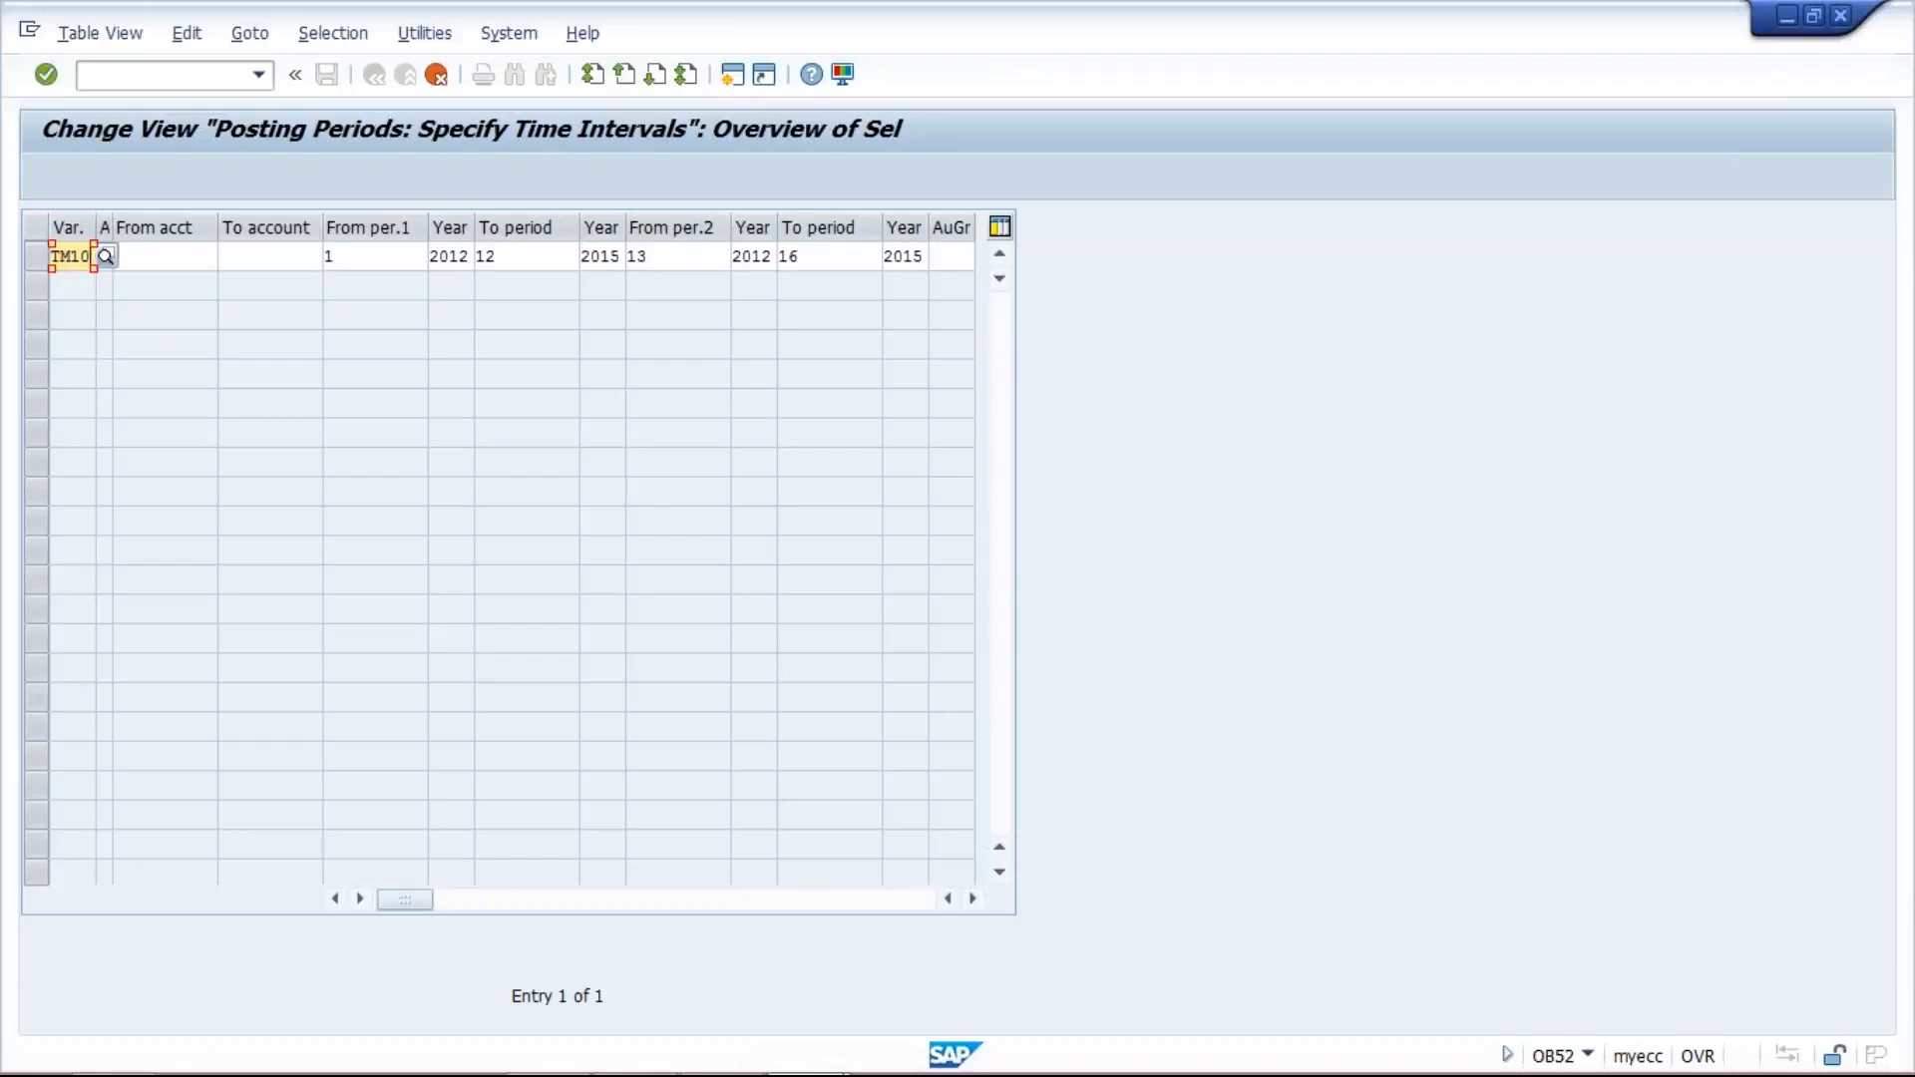
# - Set the first interval of the TM10 entry to run from period 8 of 2017 to period 8 of 2017
pyautogui.click(174, 252)
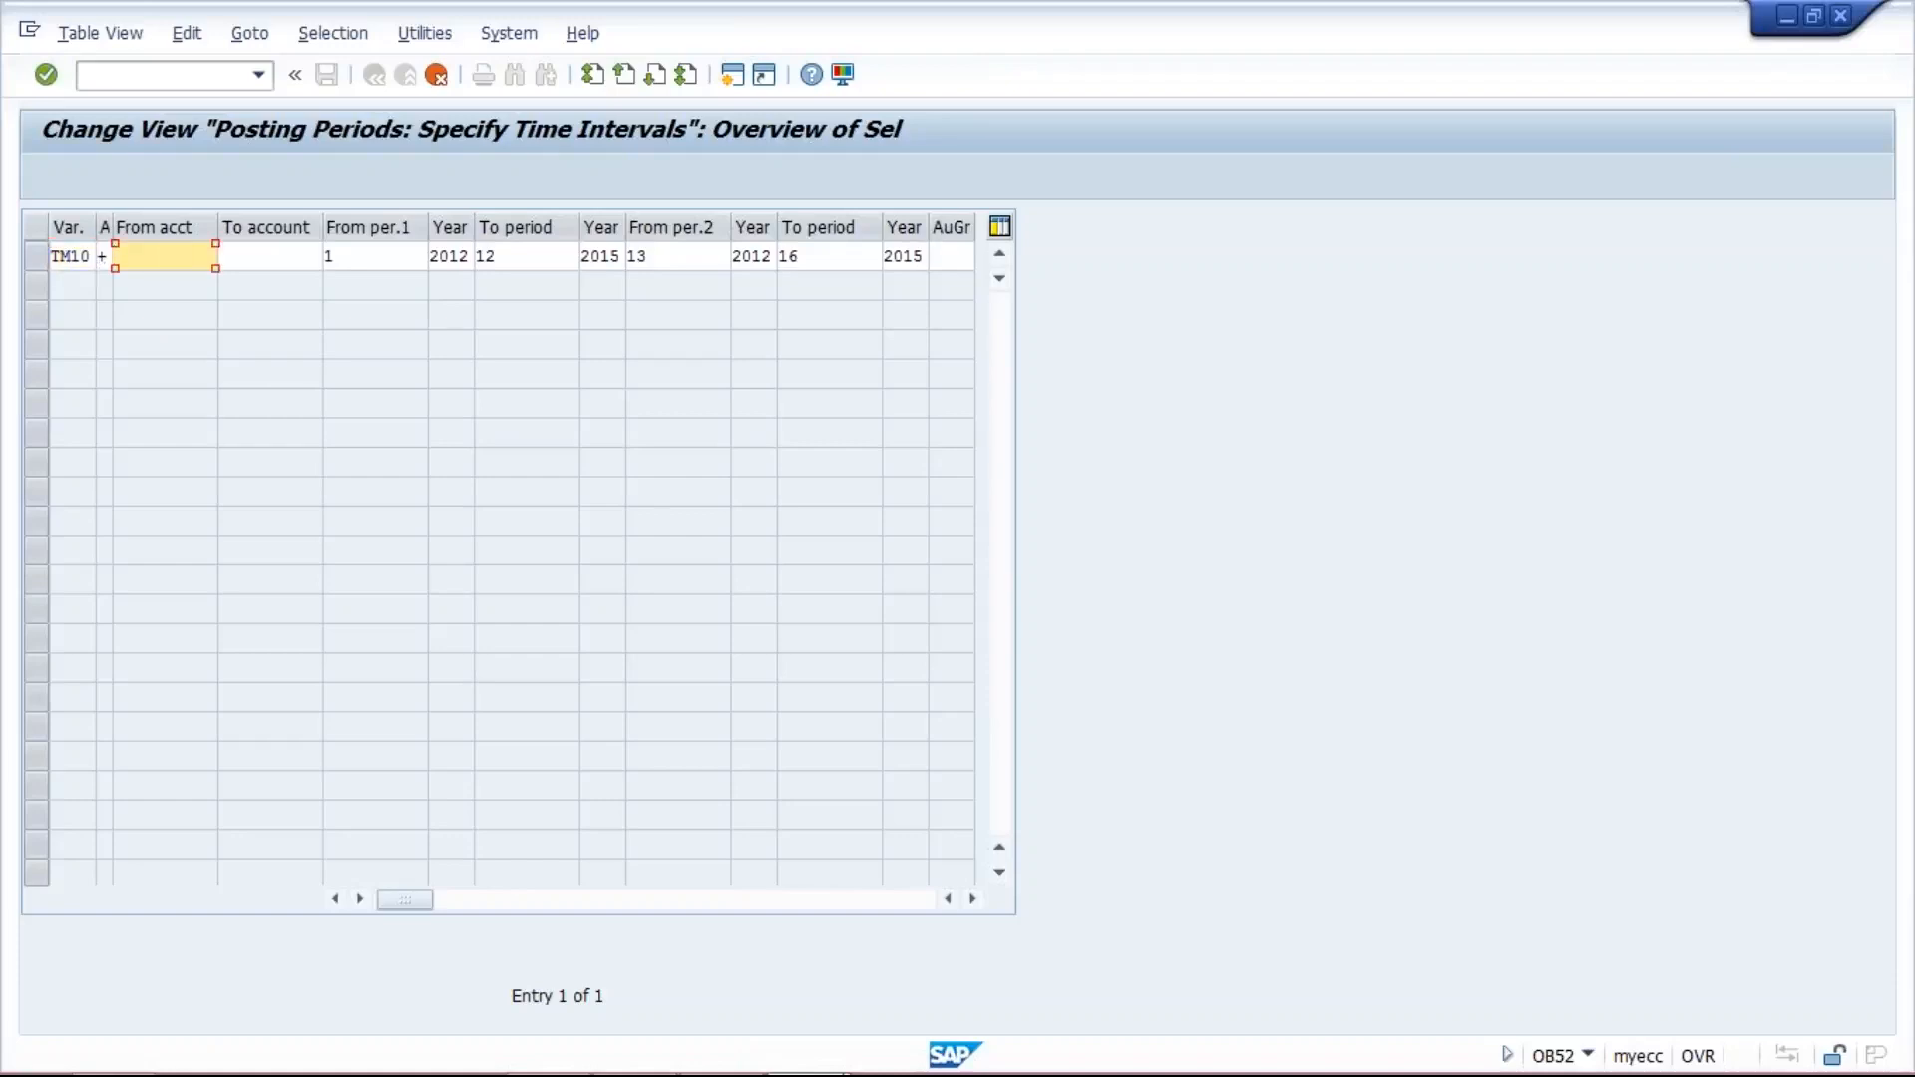
pyautogui.click(295, 252)
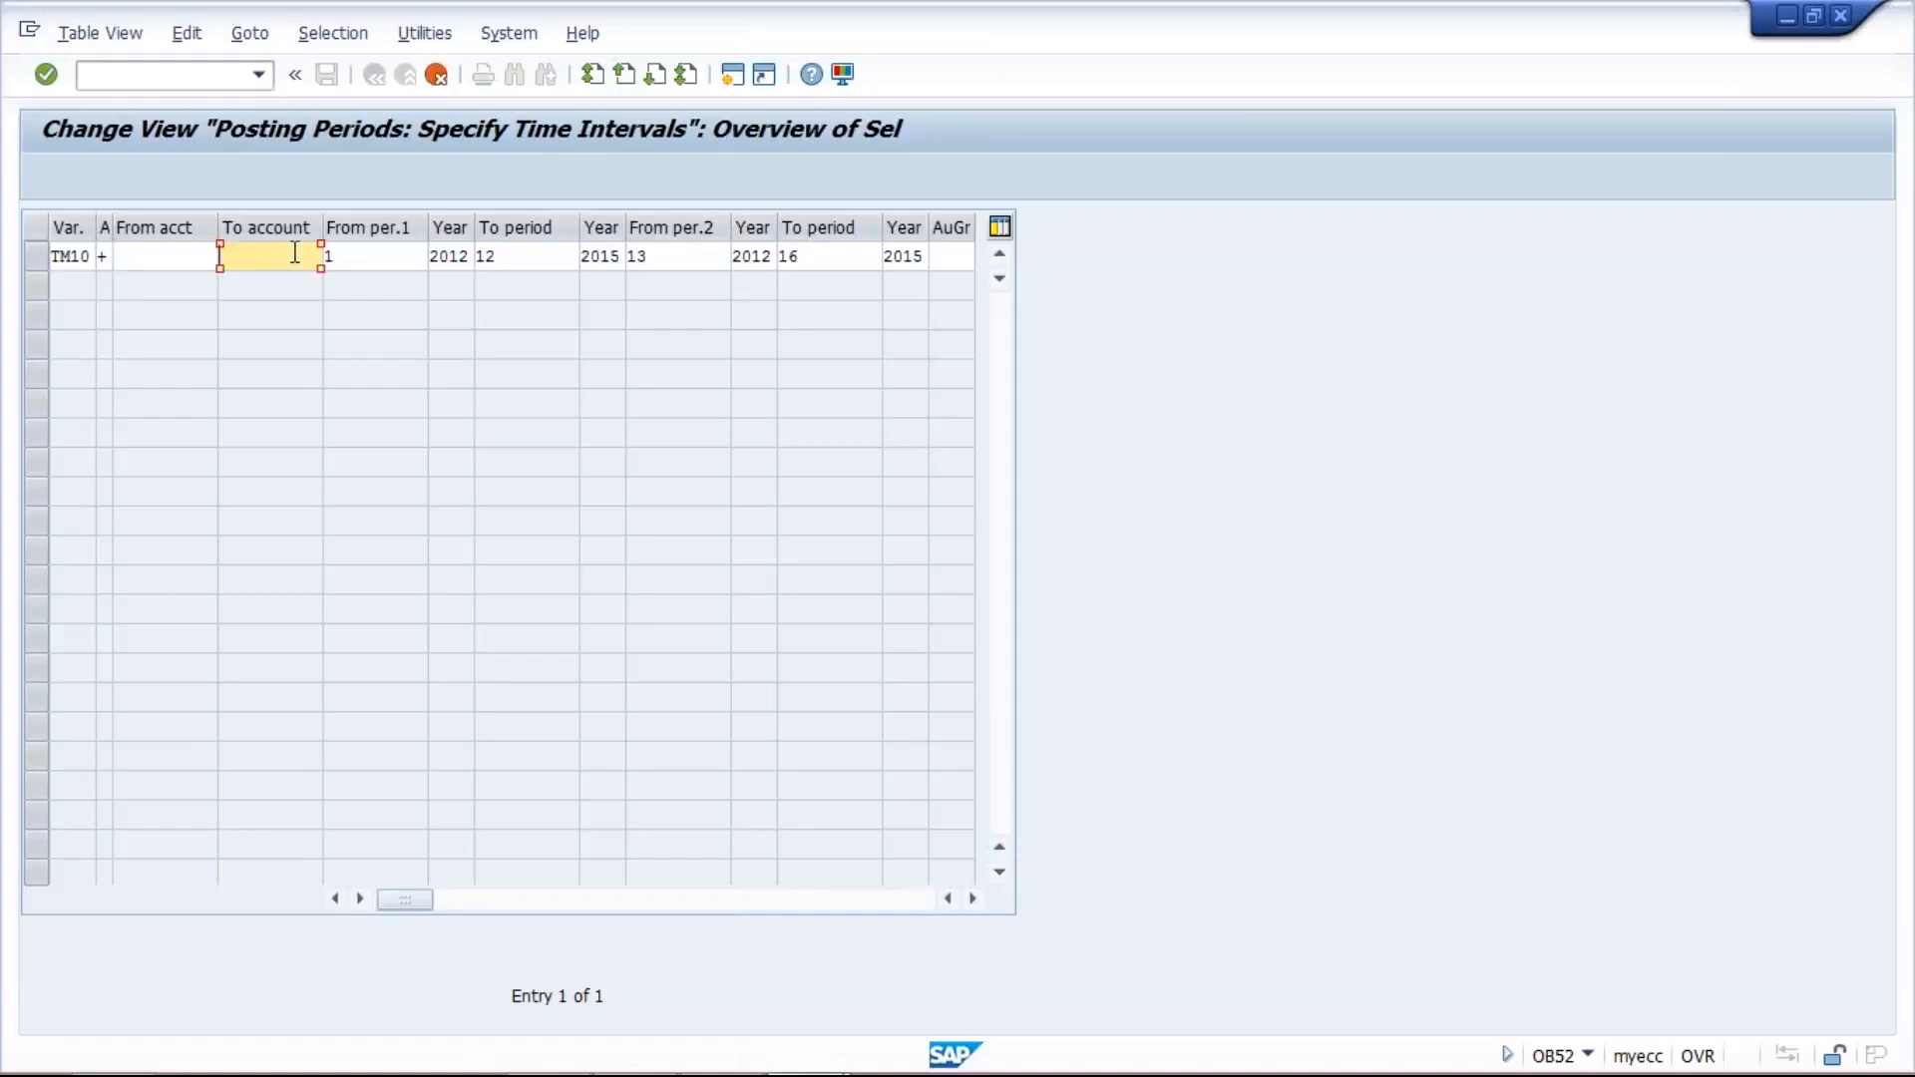
pyautogui.click(390, 255)
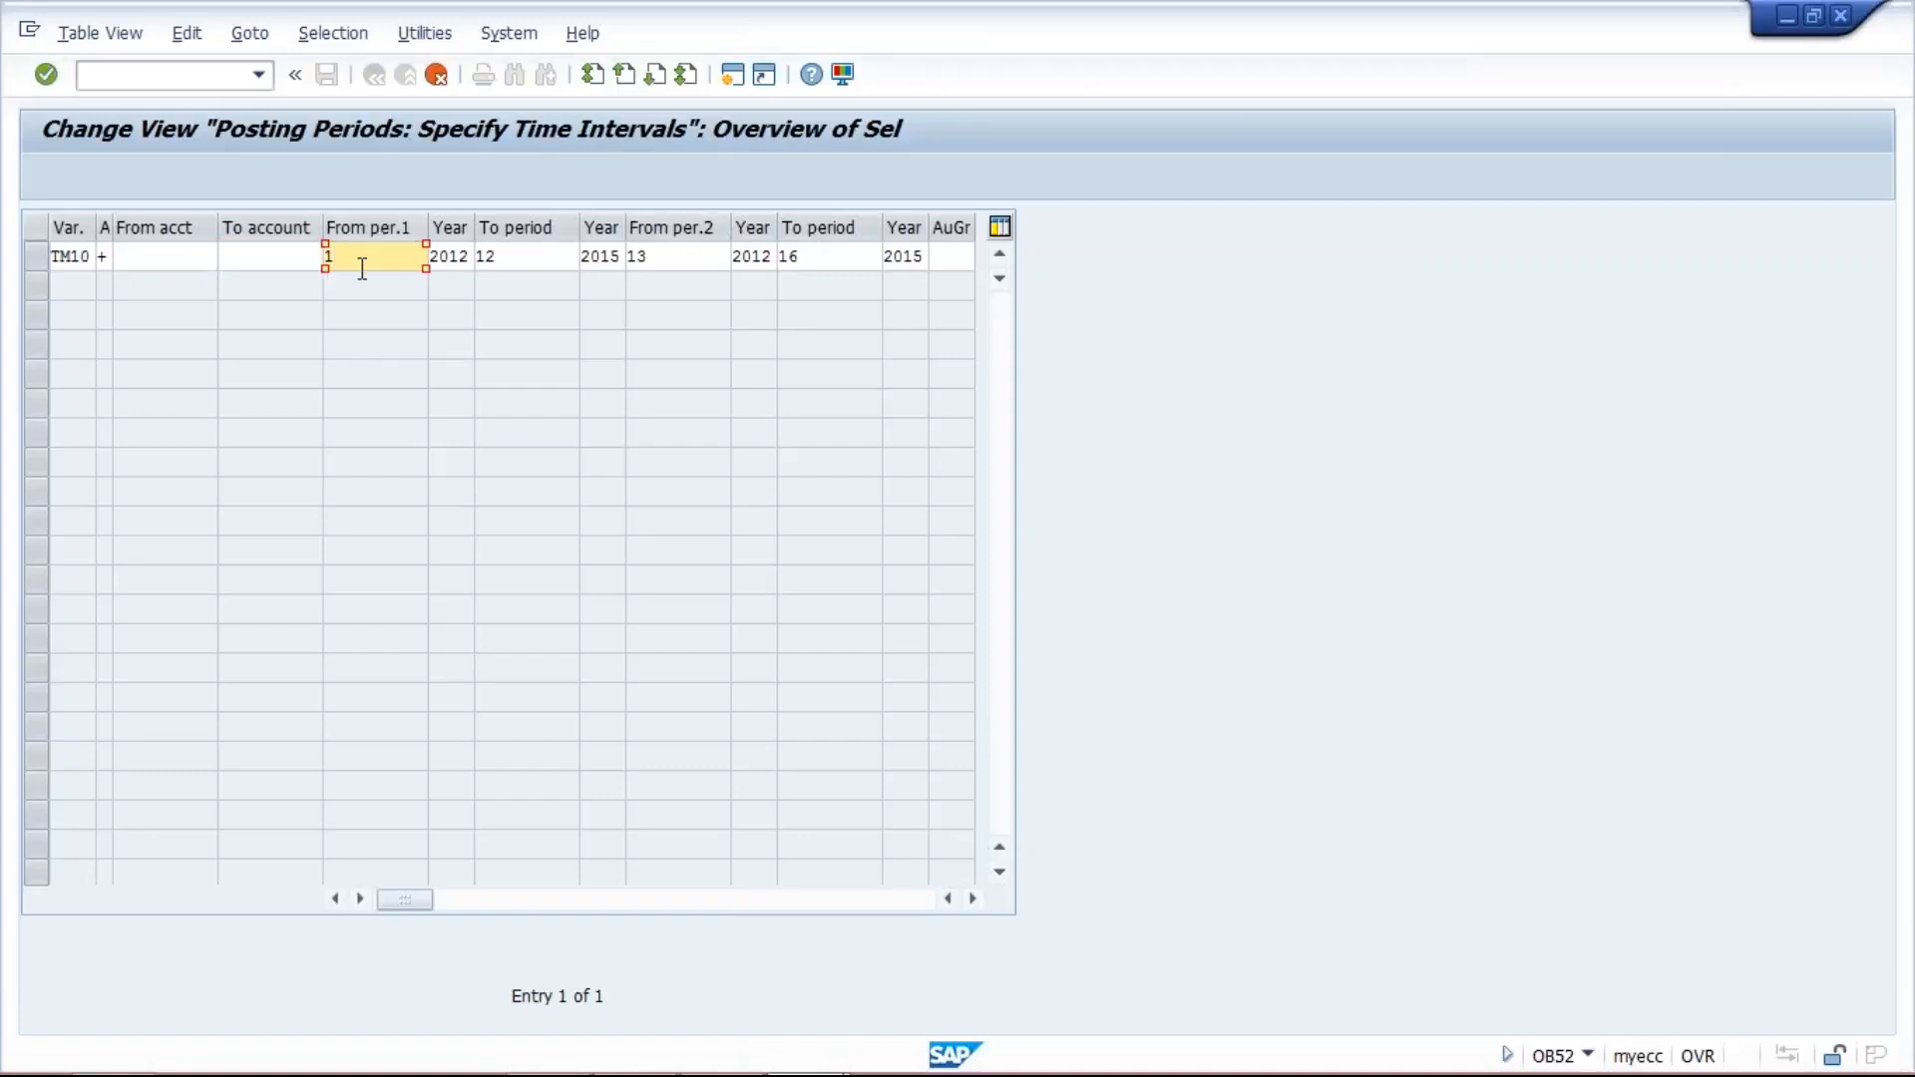
pyautogui.press('BackSpace')
pyautogui.press('Down')
pyautogui.write('8')
pyautogui.press('Tab')
pyautogui.write('2017')
pyautogui.press('Tab')
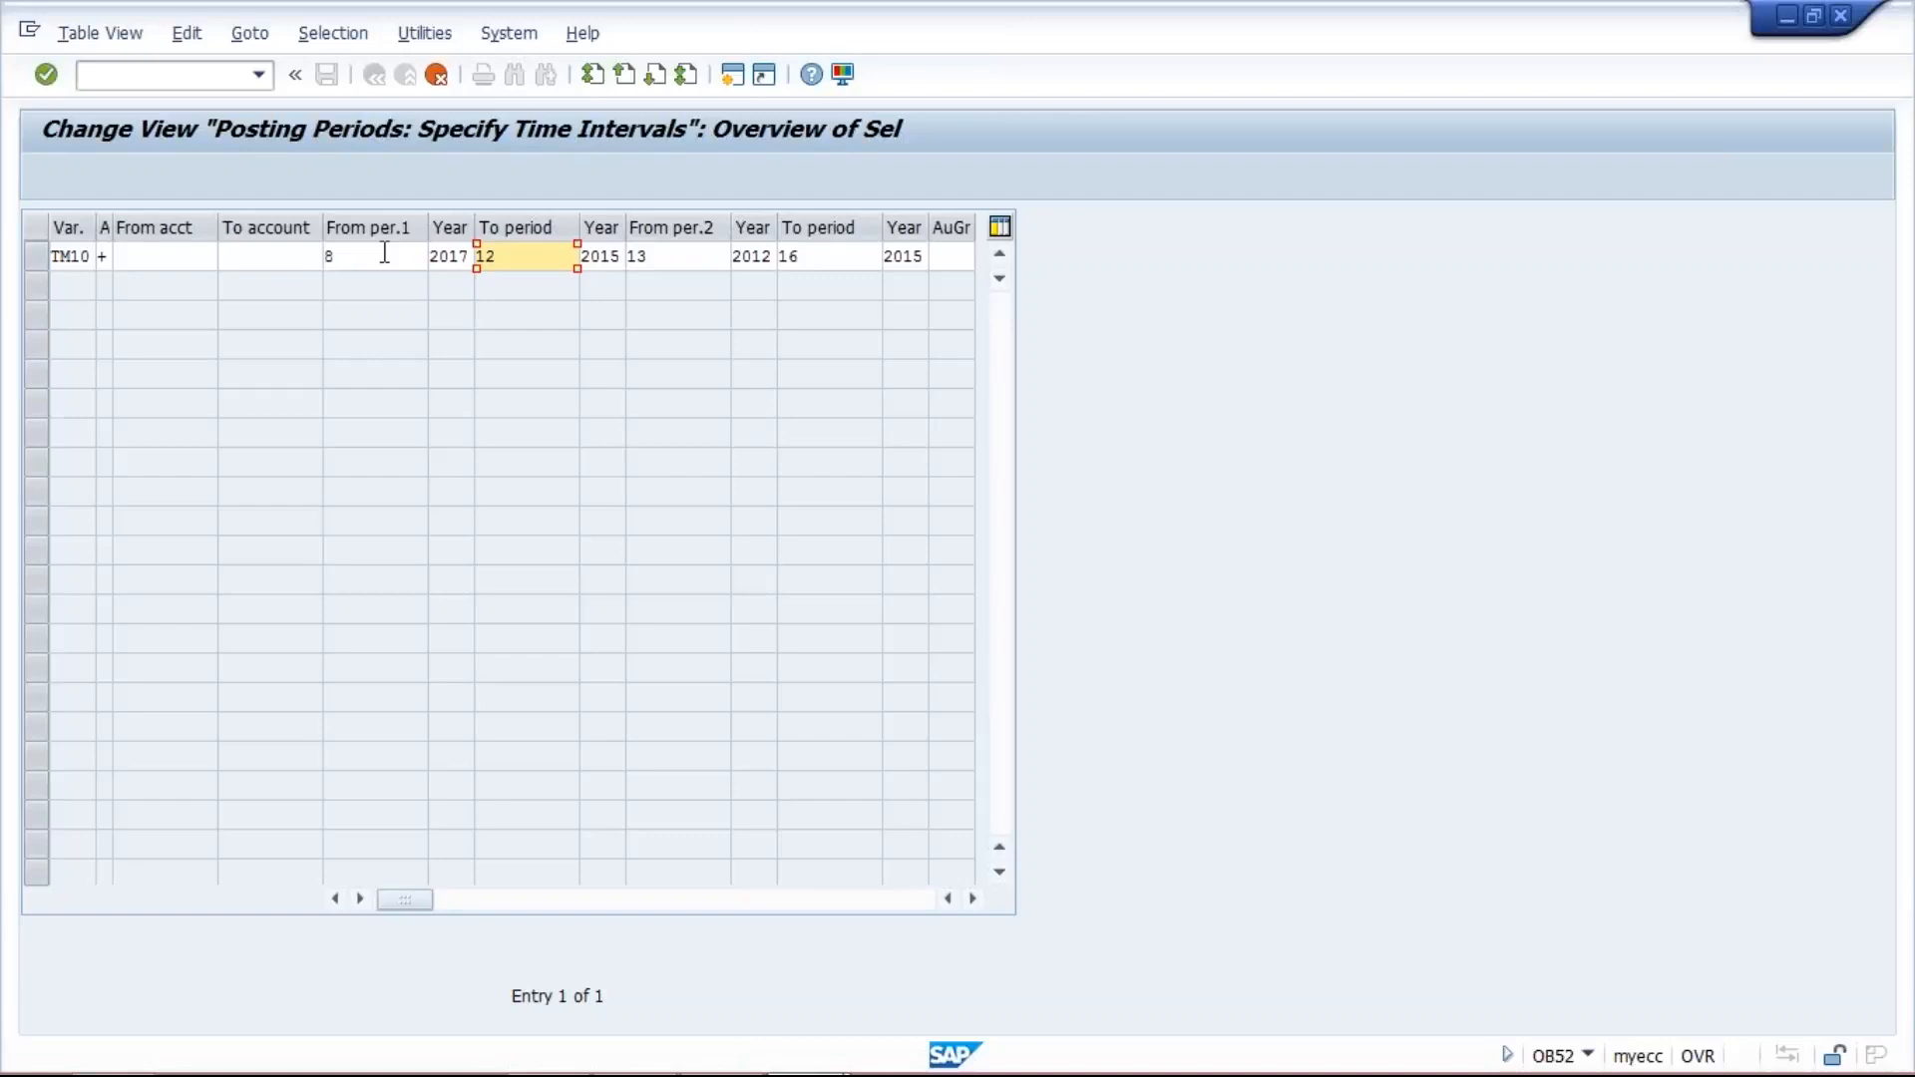
pyautogui.write('8')
pyautogui.press('Delete')
pyautogui.press('Tab')
pyautogui.write('2017')
# - Clear the periods and years of the second interval in the TM10 entry and confirm the copy
pyautogui.press('Tab')
pyautogui.press('Delete')
pyautogui.press('Delete')
pyautogui.press('Tab')
pyautogui.press('Delete')
pyautogui.press('Delete')
pyautogui.press('Delete')
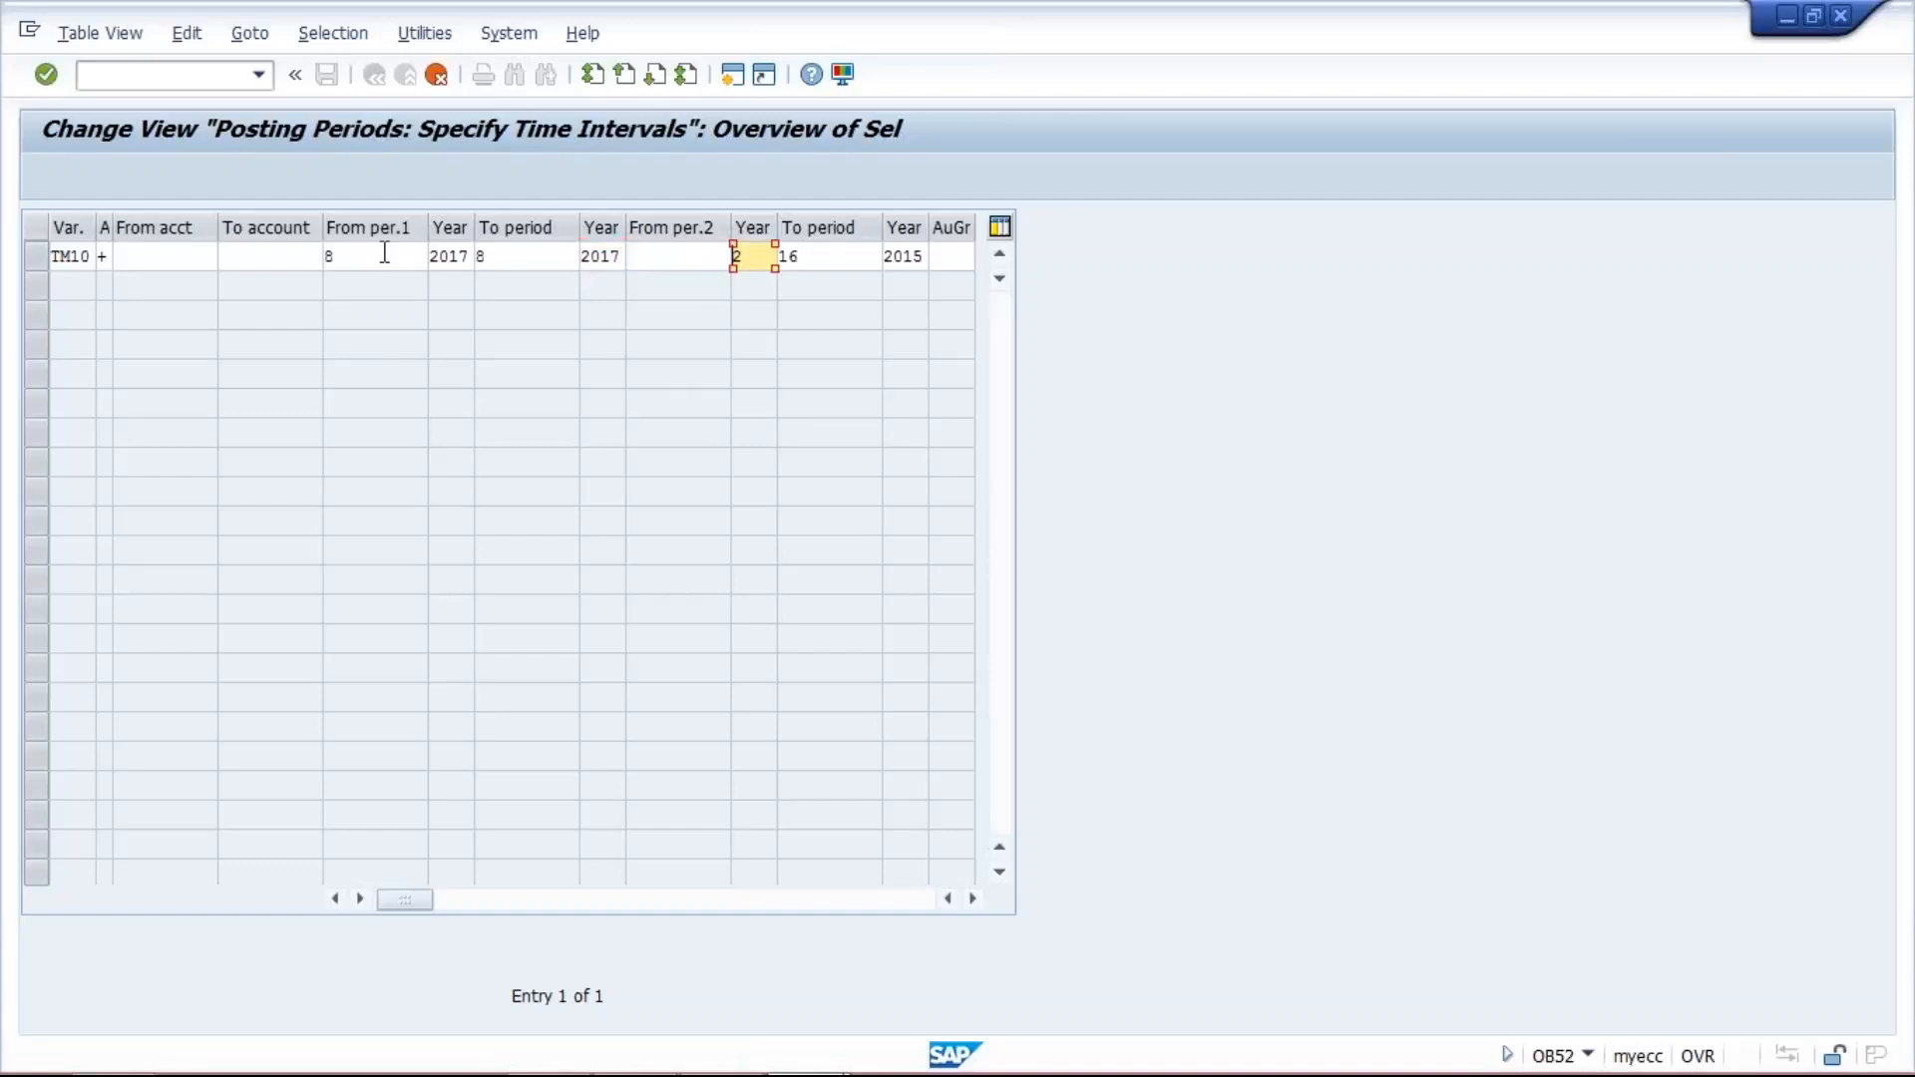
pyautogui.press('Delete')
pyautogui.press('Tab')
pyautogui.press('Delete')
pyautogui.press('Delete')
pyautogui.press('Tab')
pyautogui.press('Delete')
pyautogui.press('Delete')
pyautogui.press('Delete')
pyautogui.press('Delete')
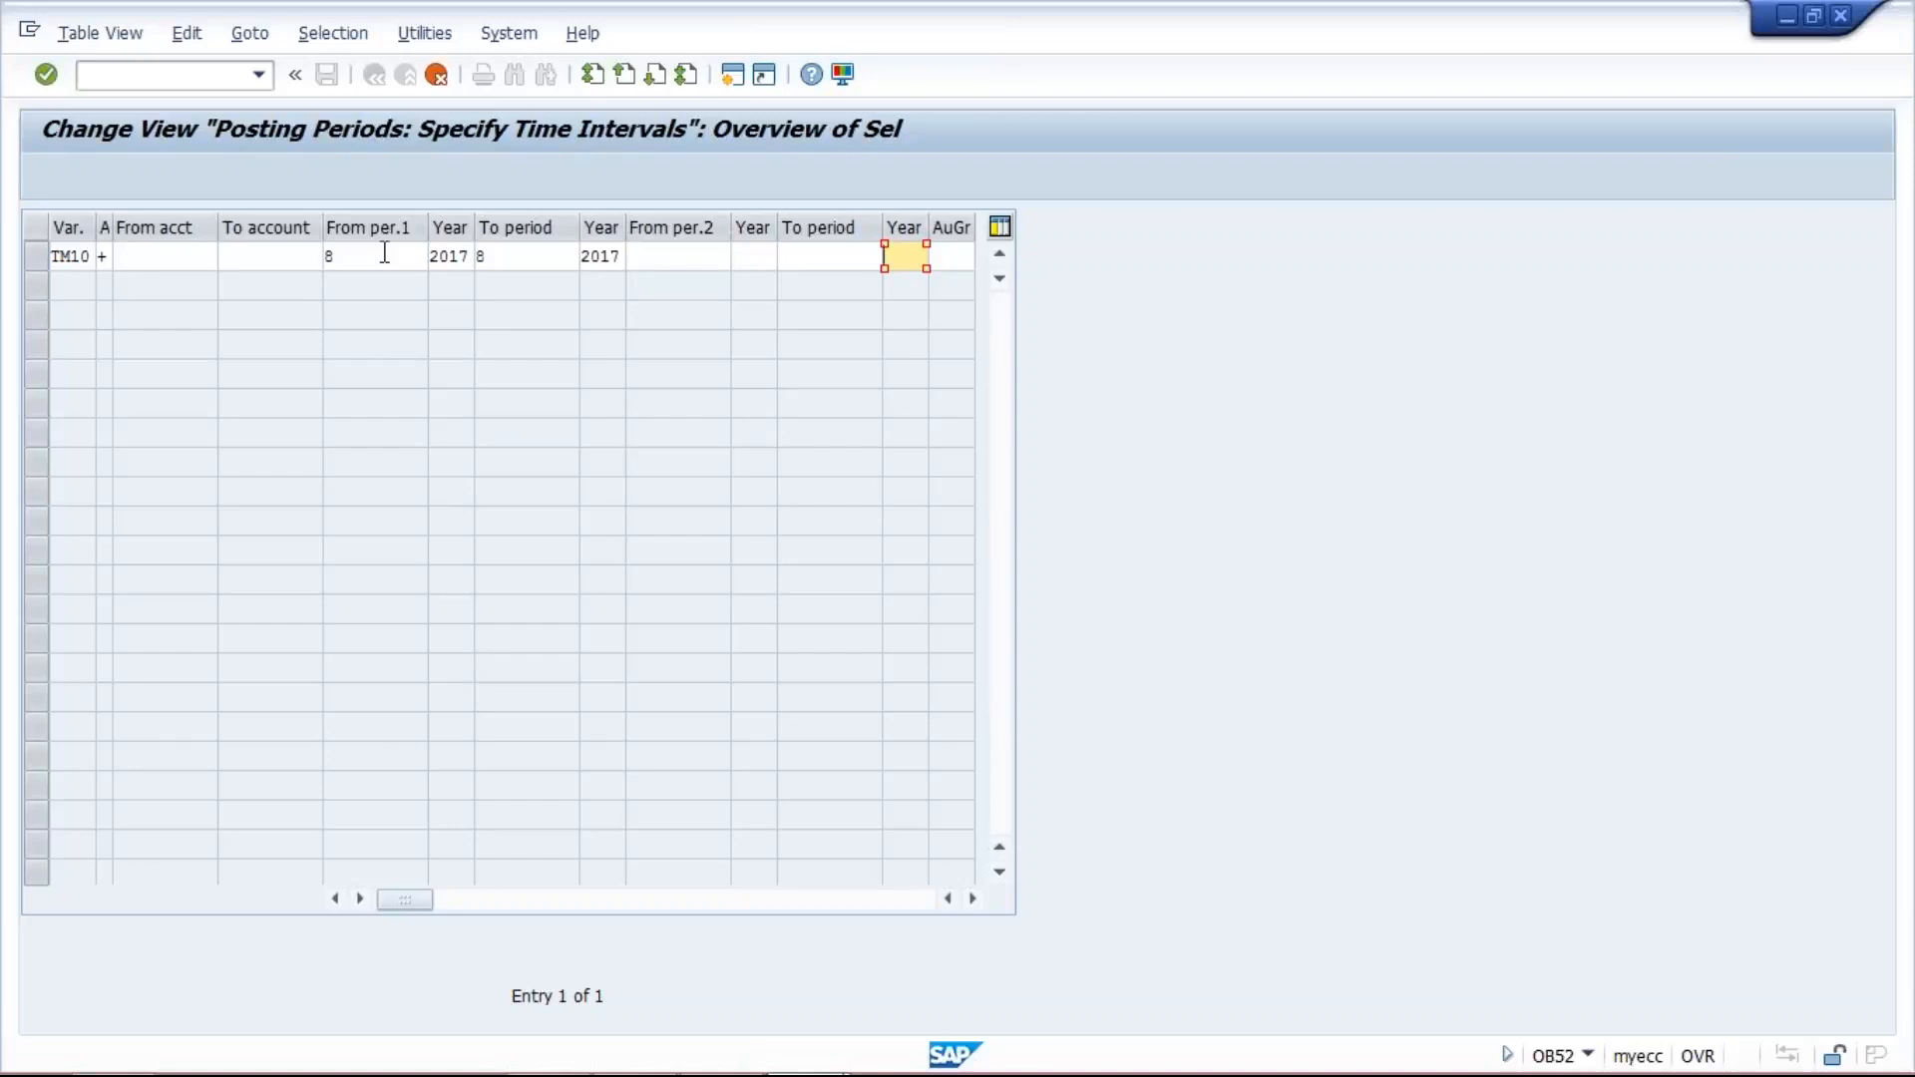
pyautogui.press('Return')
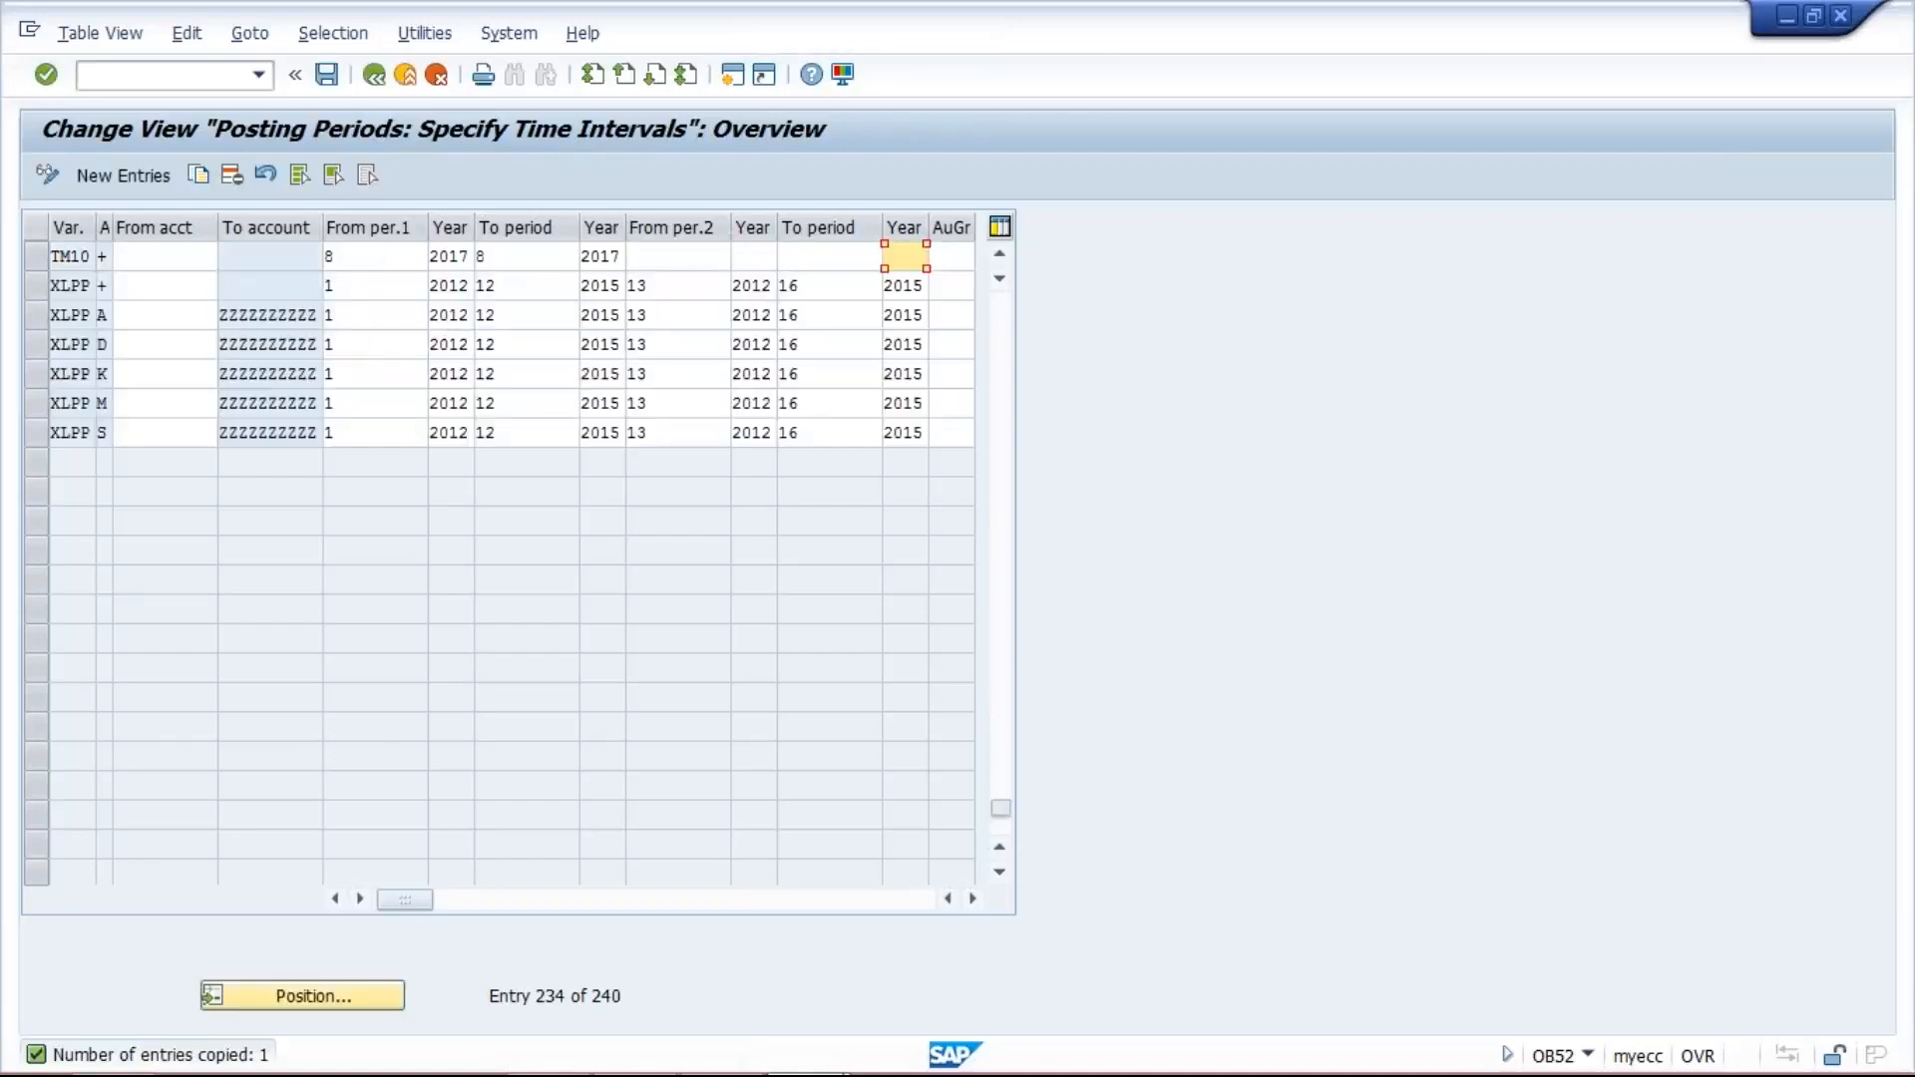
# - Save the TM10 posting period entry under the TATA MOTOR_1 customizing request
pyautogui.click(376, 262)
pyautogui.click(561, 249)
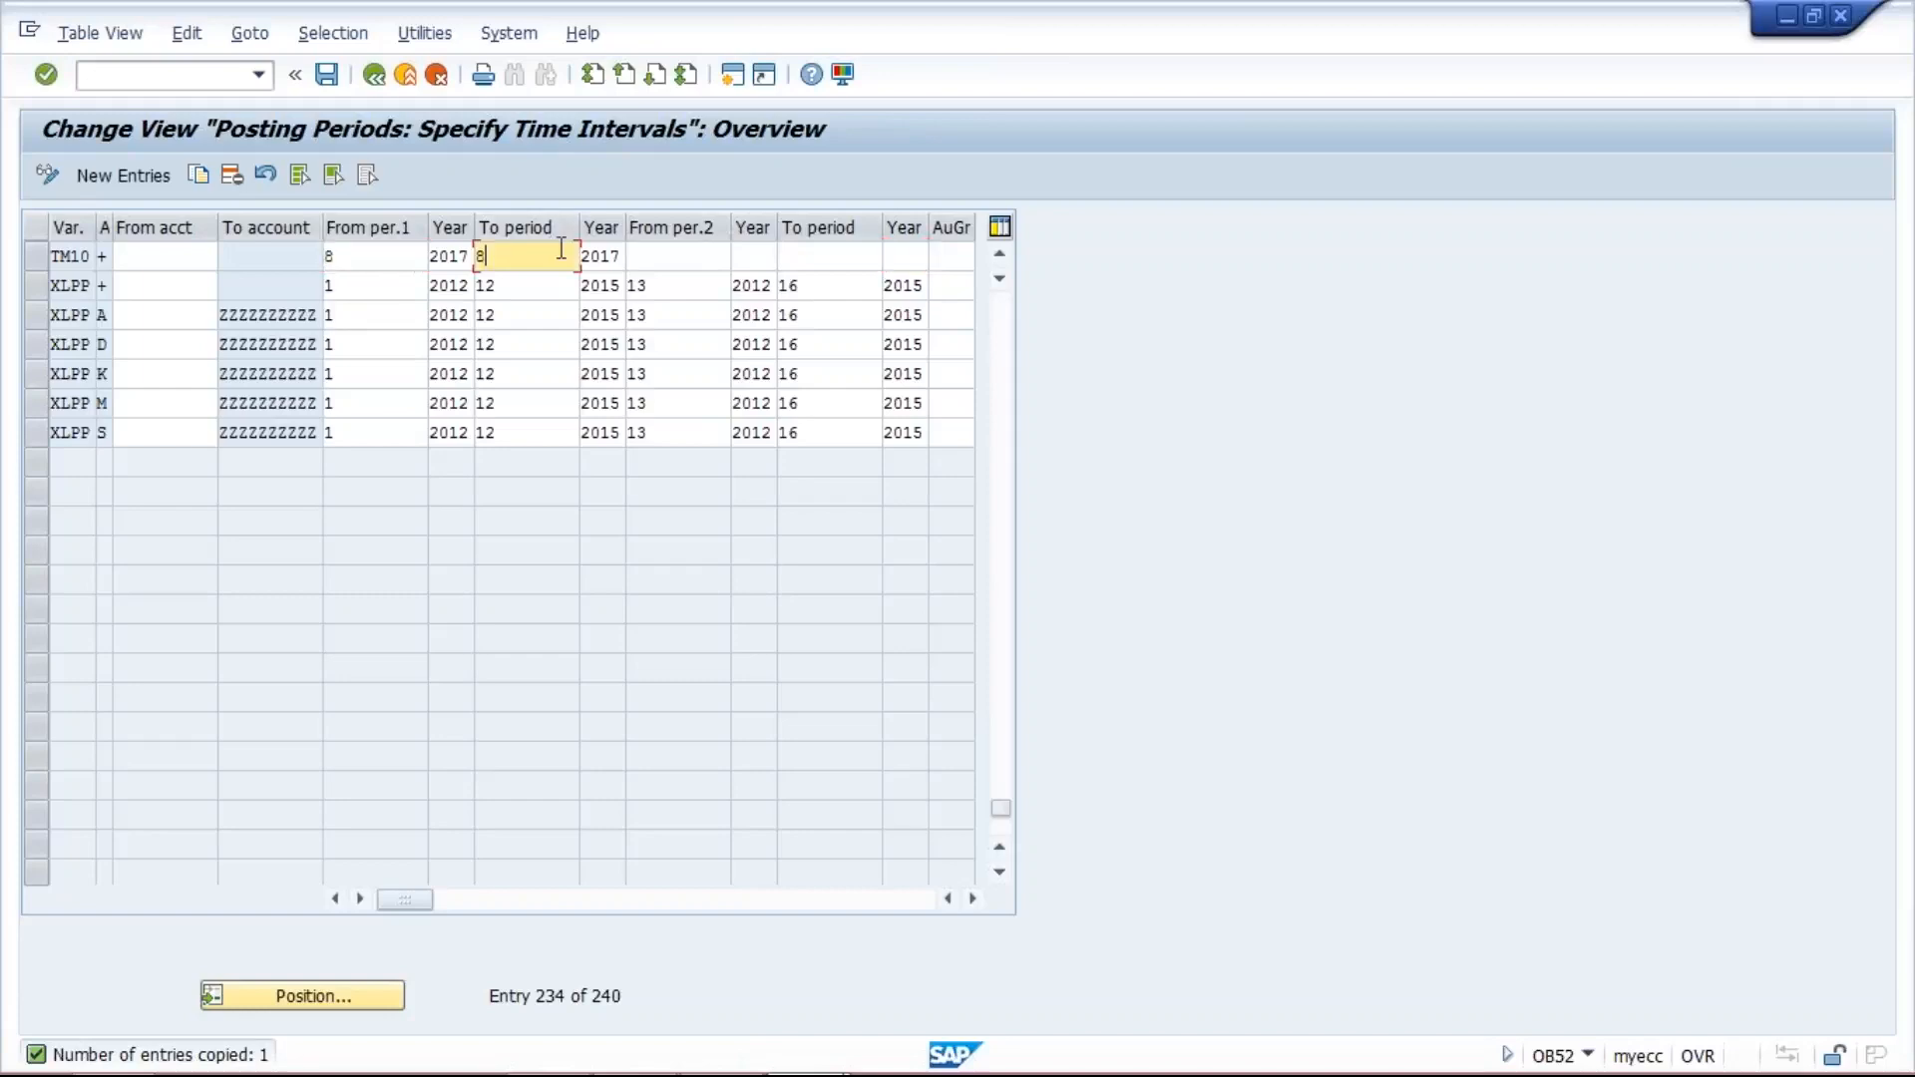
pyautogui.click(685, 255)
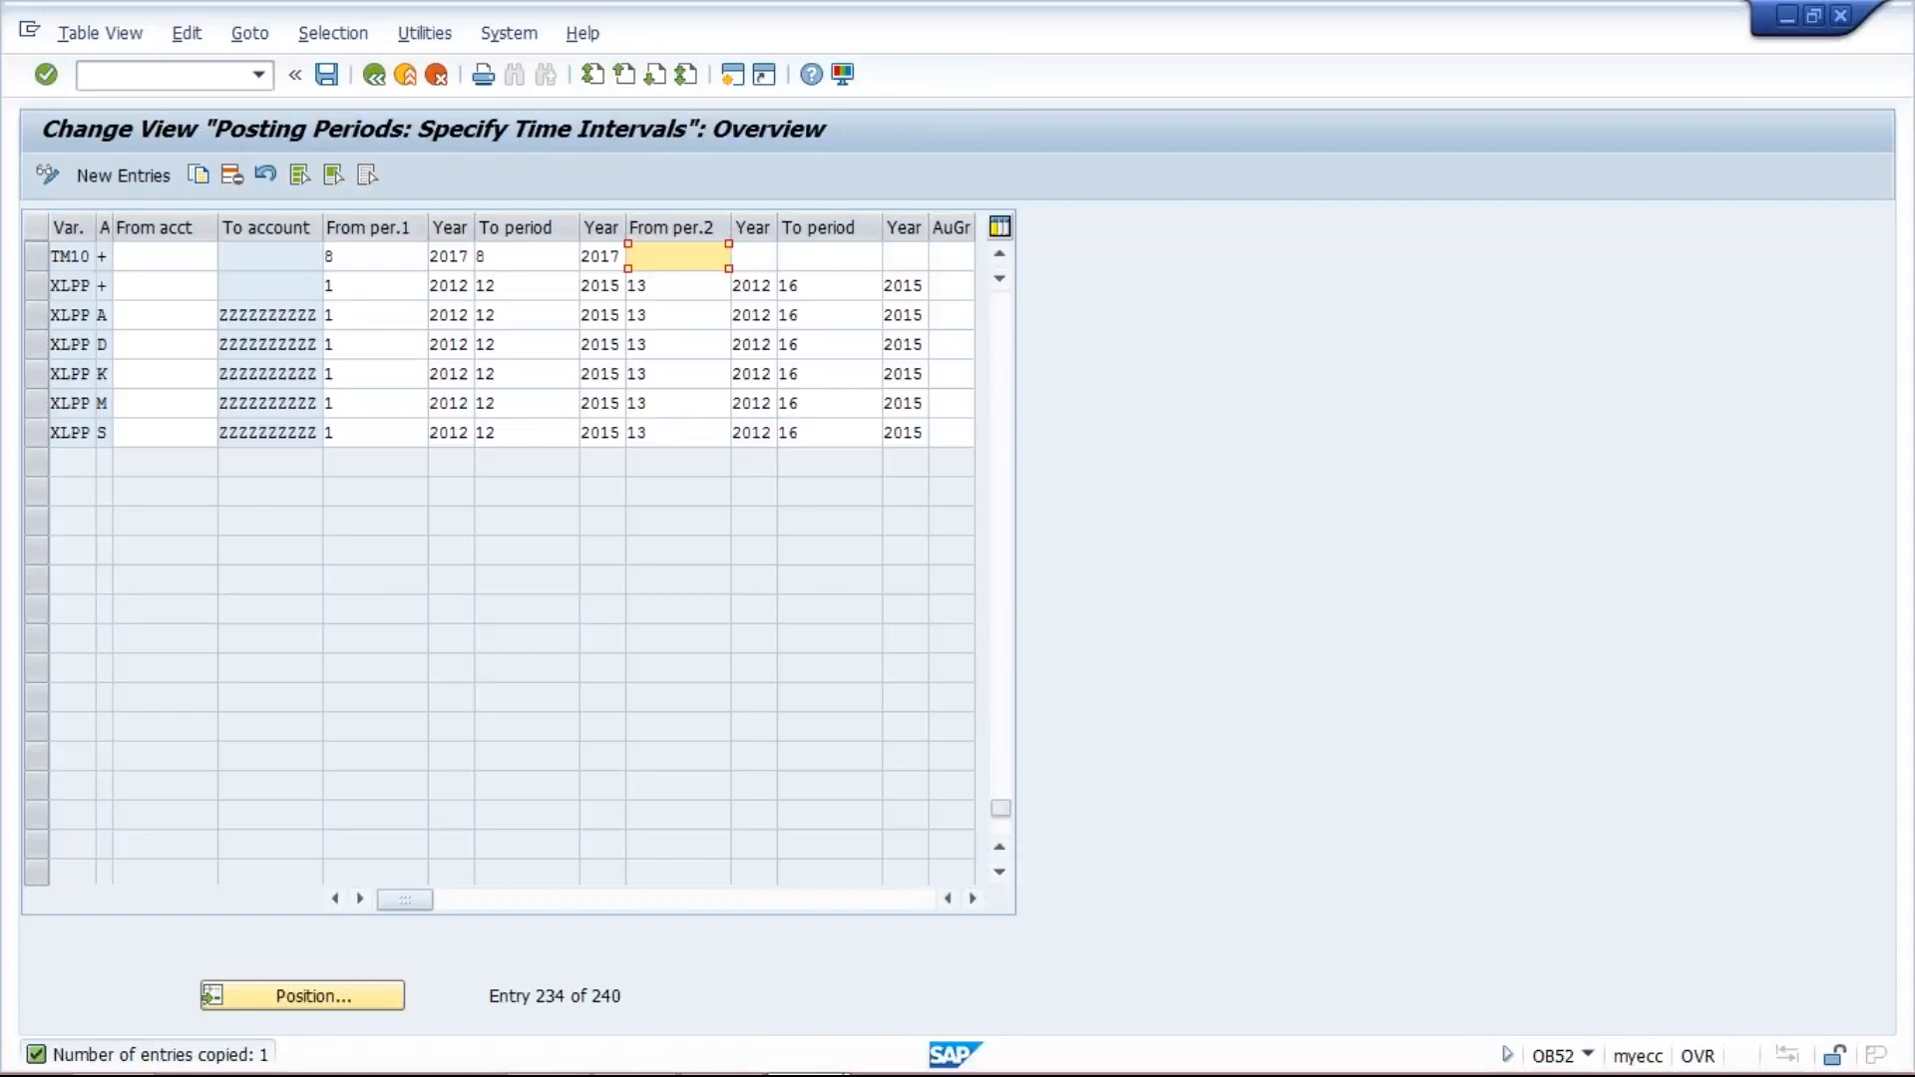
pyautogui.click(326, 74)
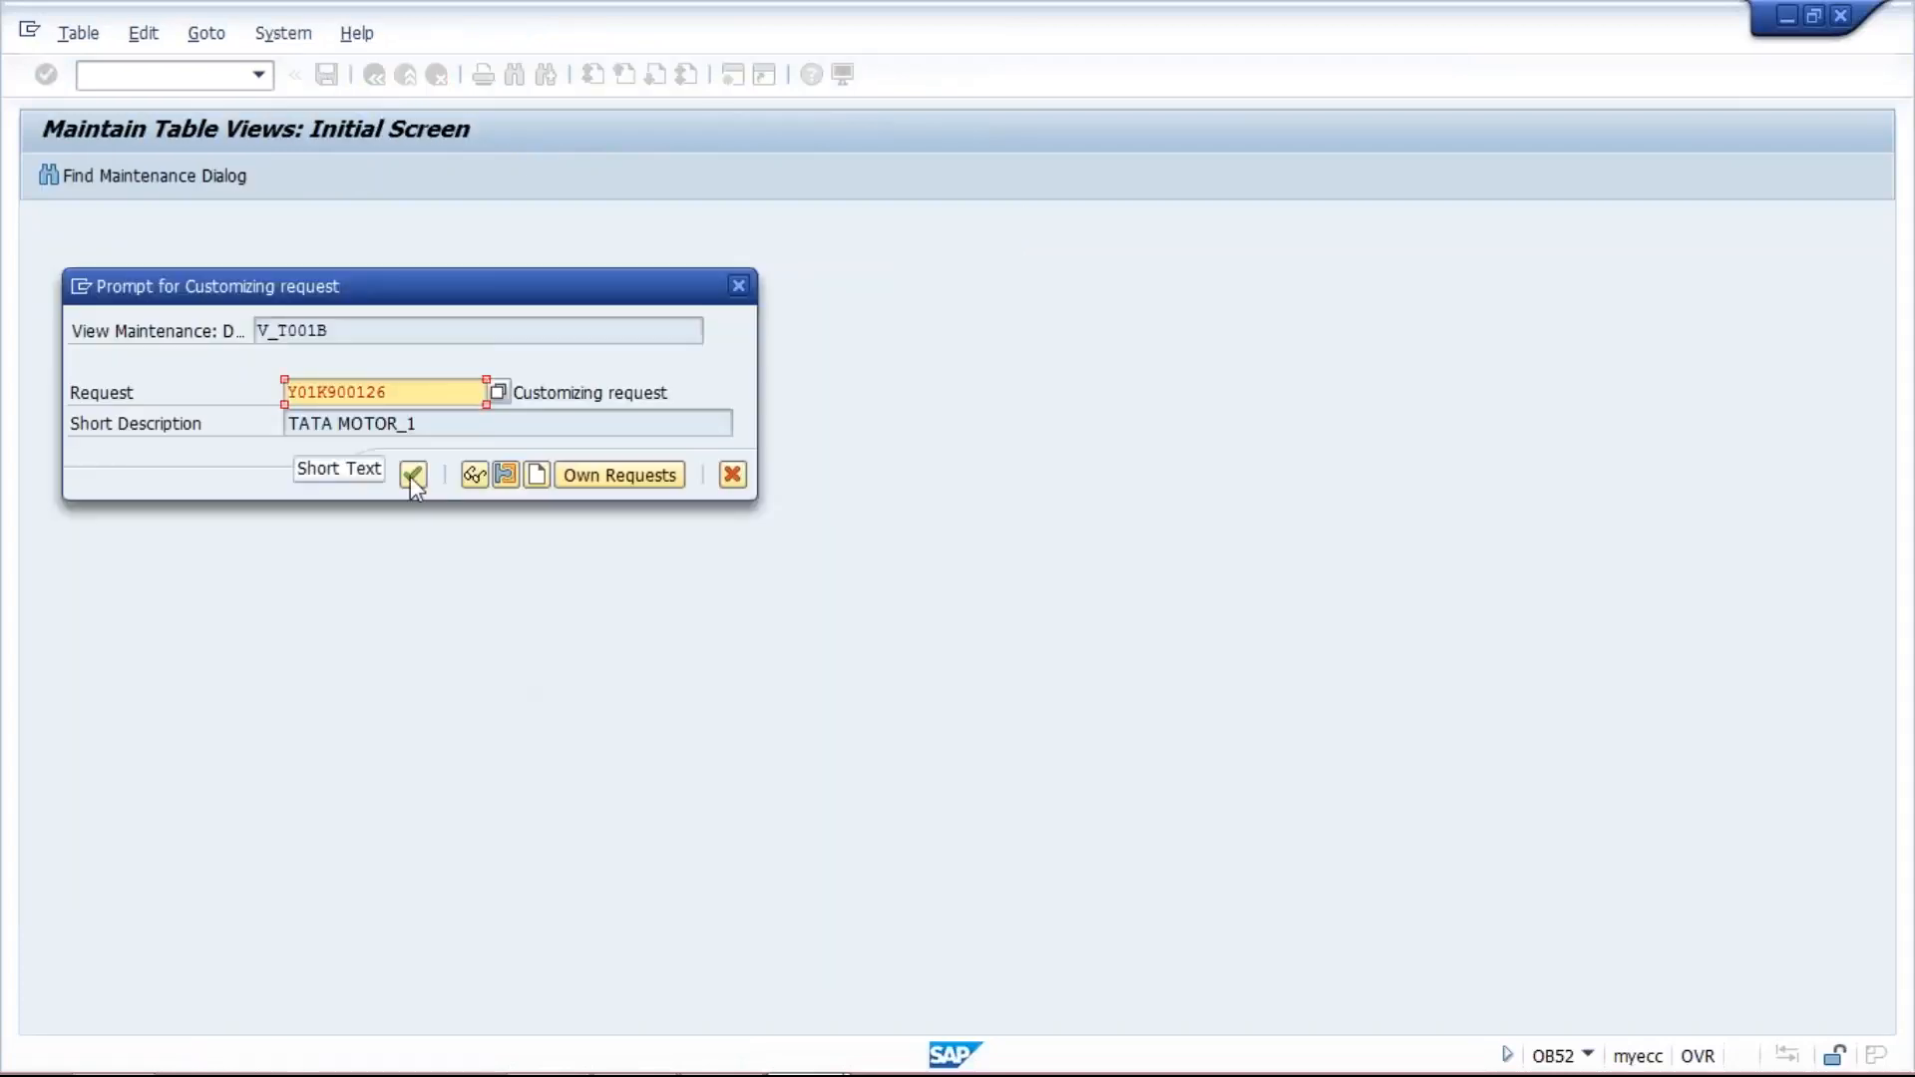
pyautogui.click(412, 475)
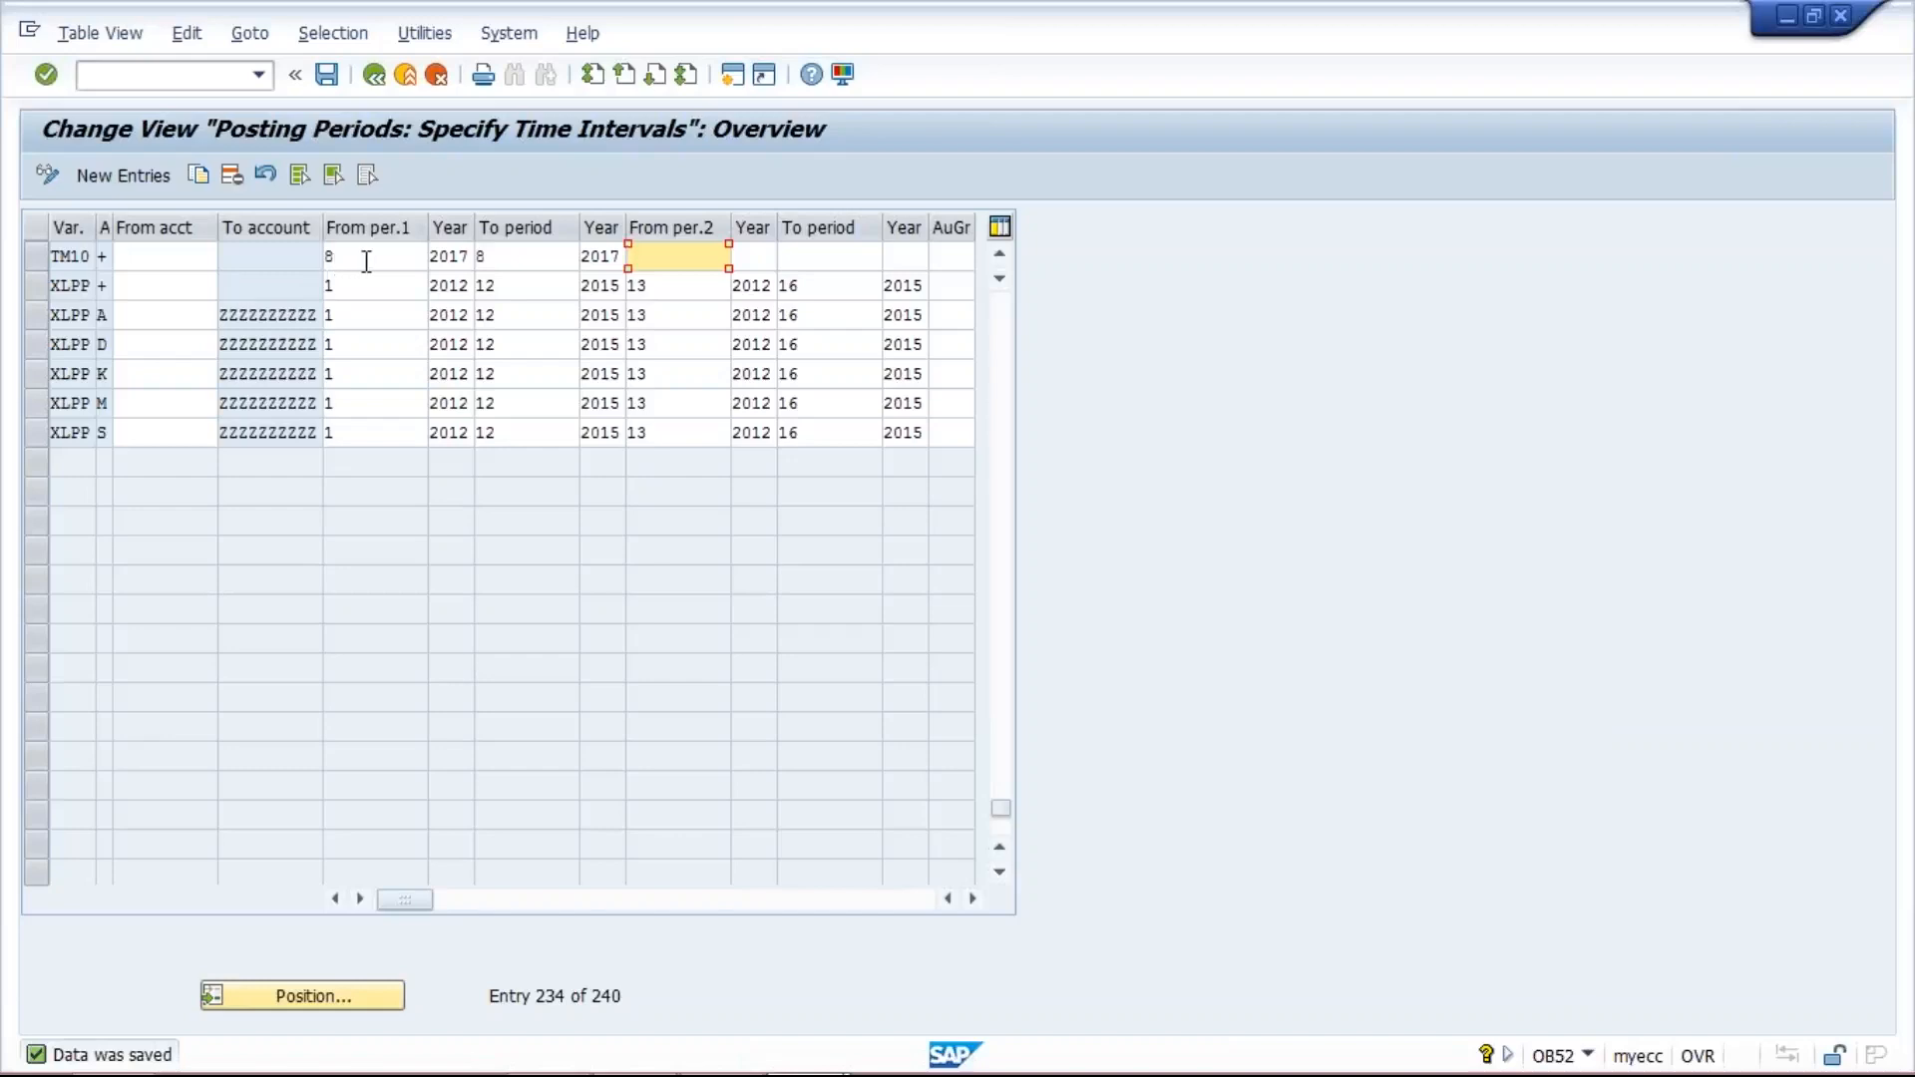
pyautogui.click(812, 259)
pyautogui.click(642, 256)
pyautogui.click(954, 256)
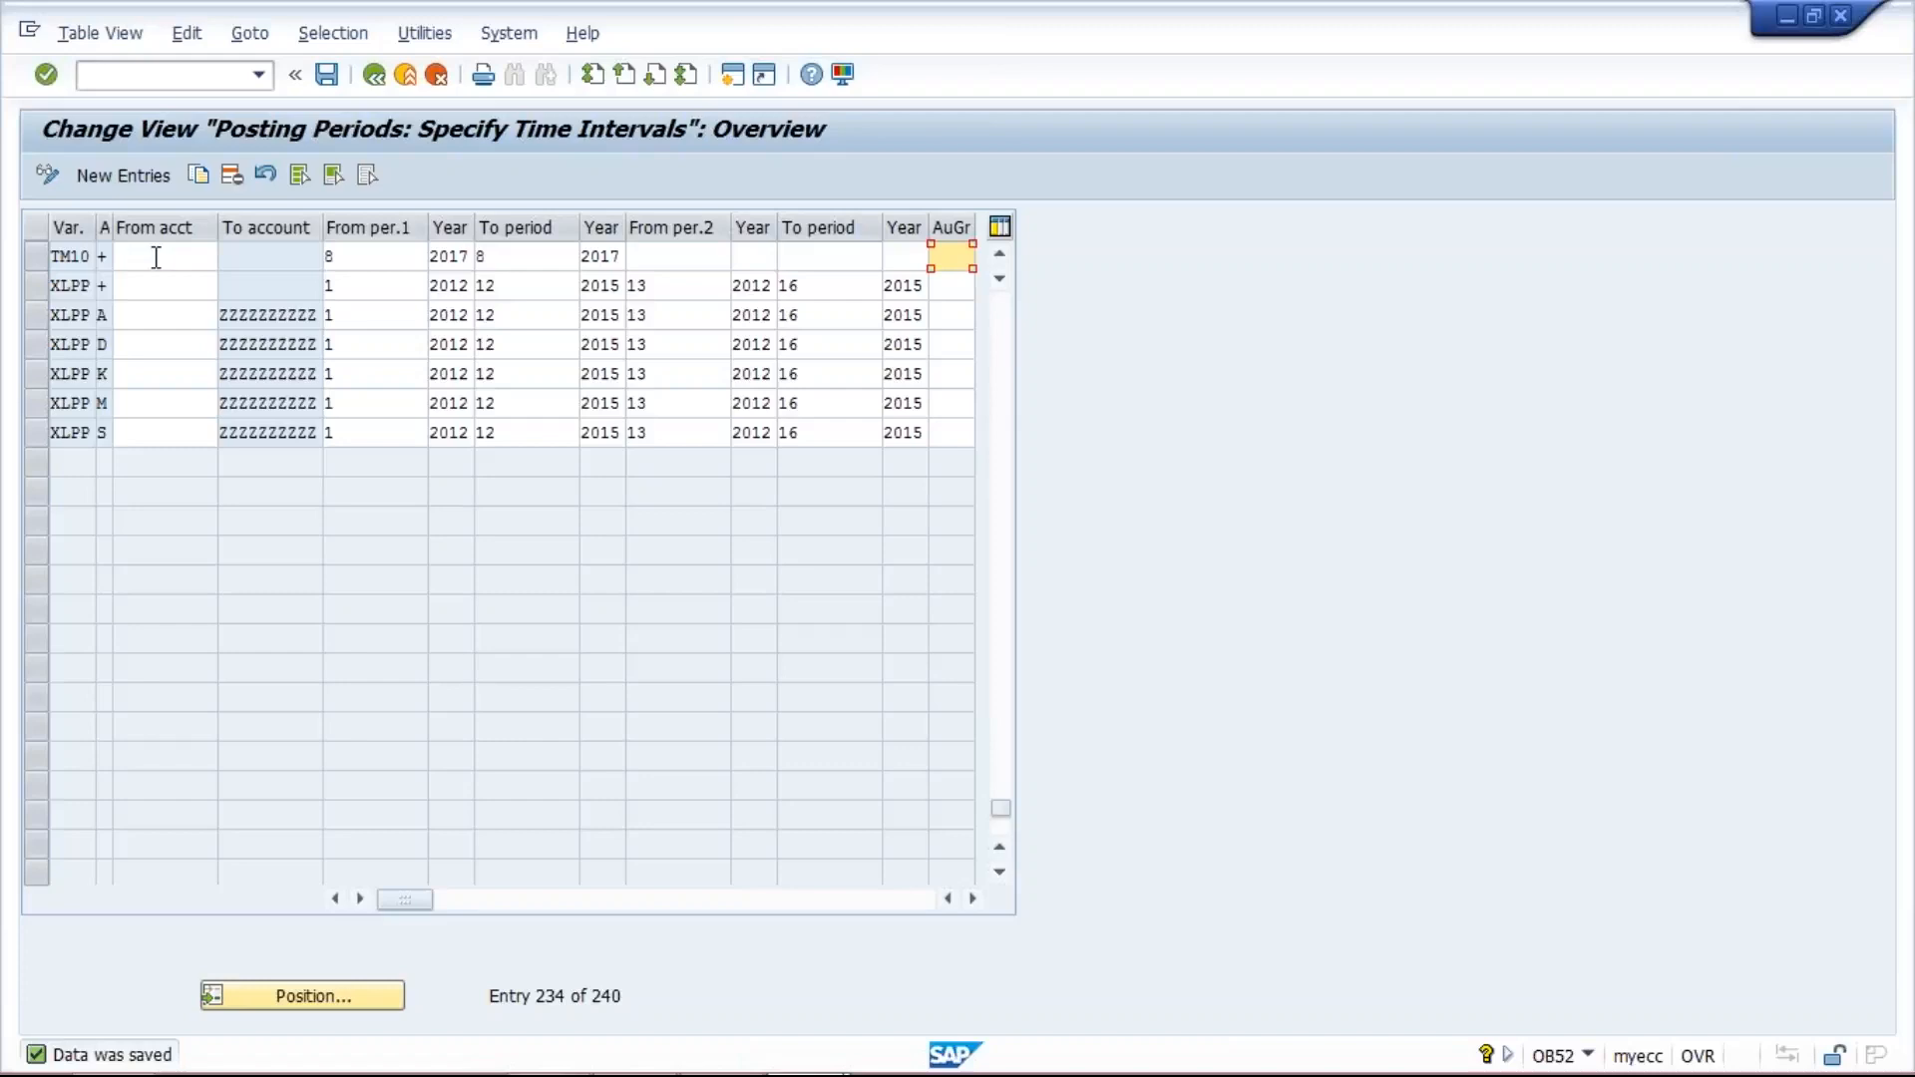
pyautogui.click(389, 255)
pyautogui.click(522, 257)
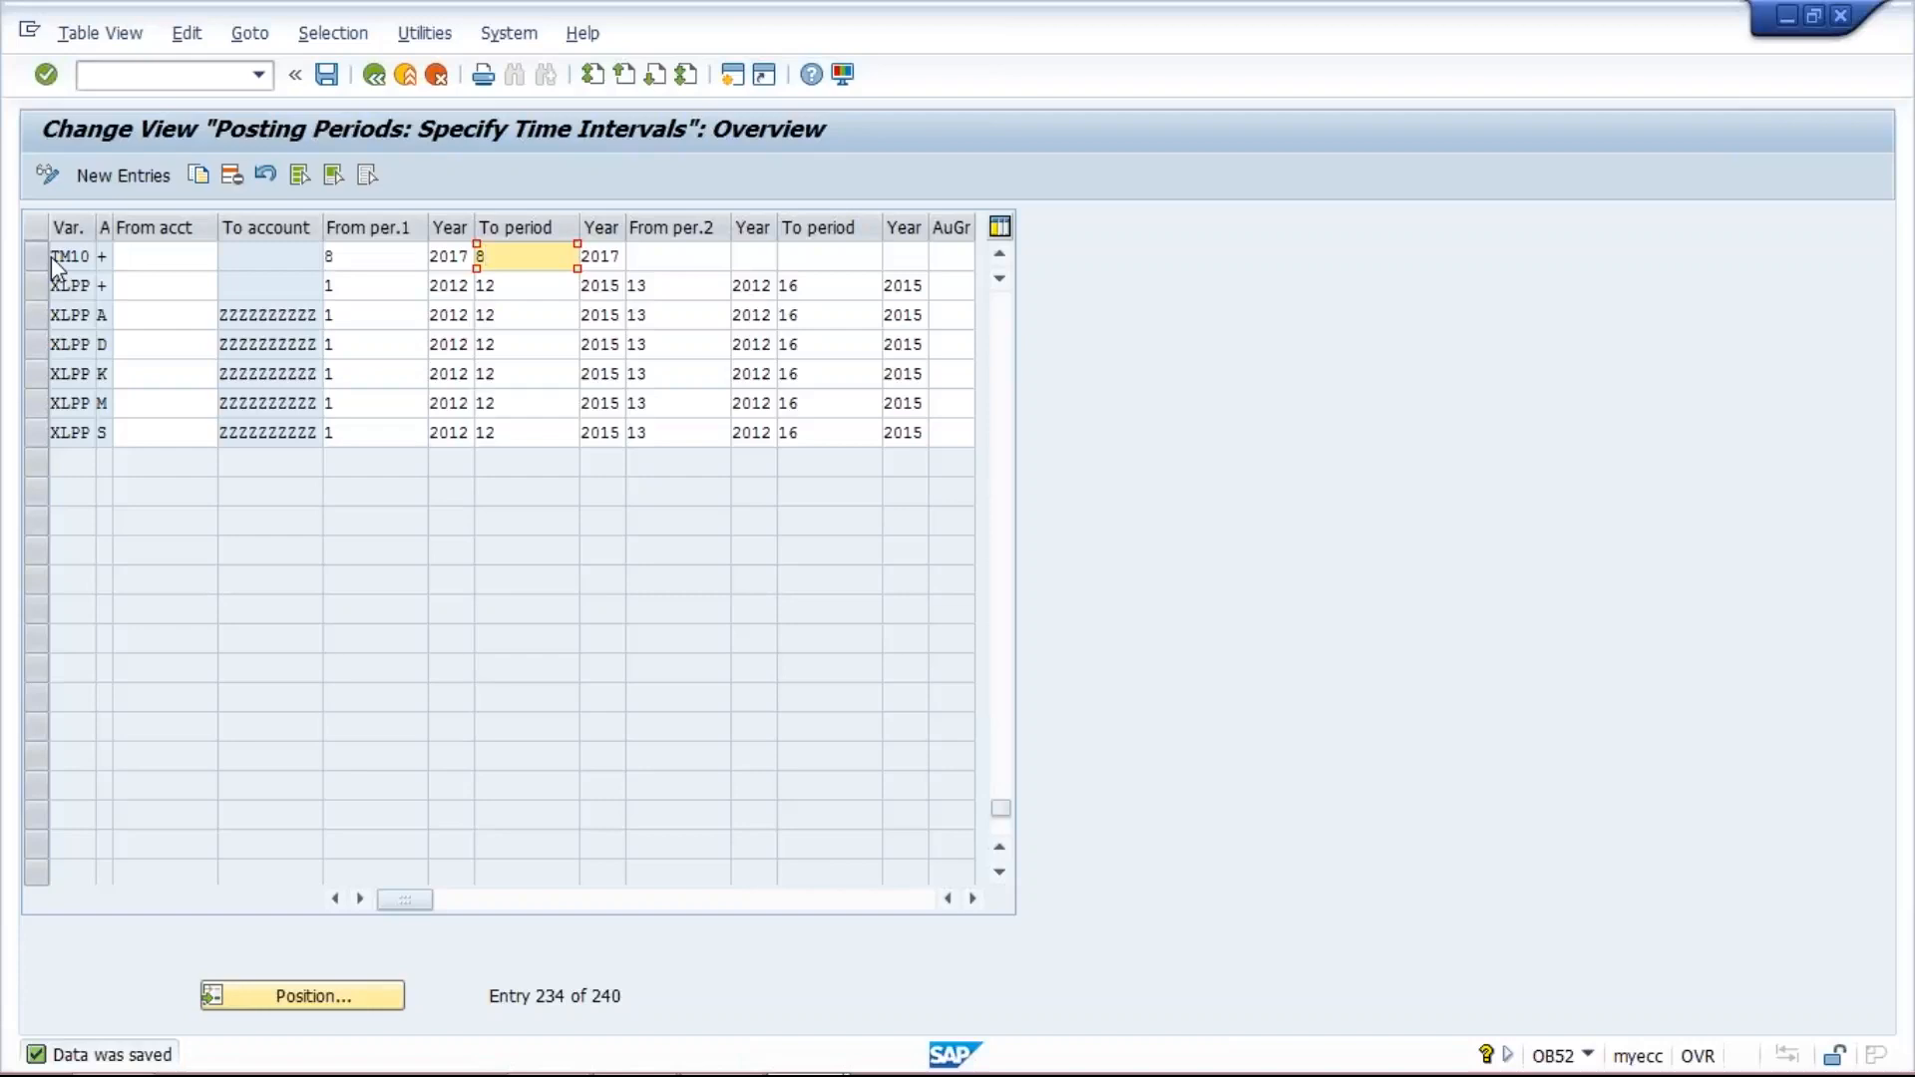
pyautogui.click(389, 254)
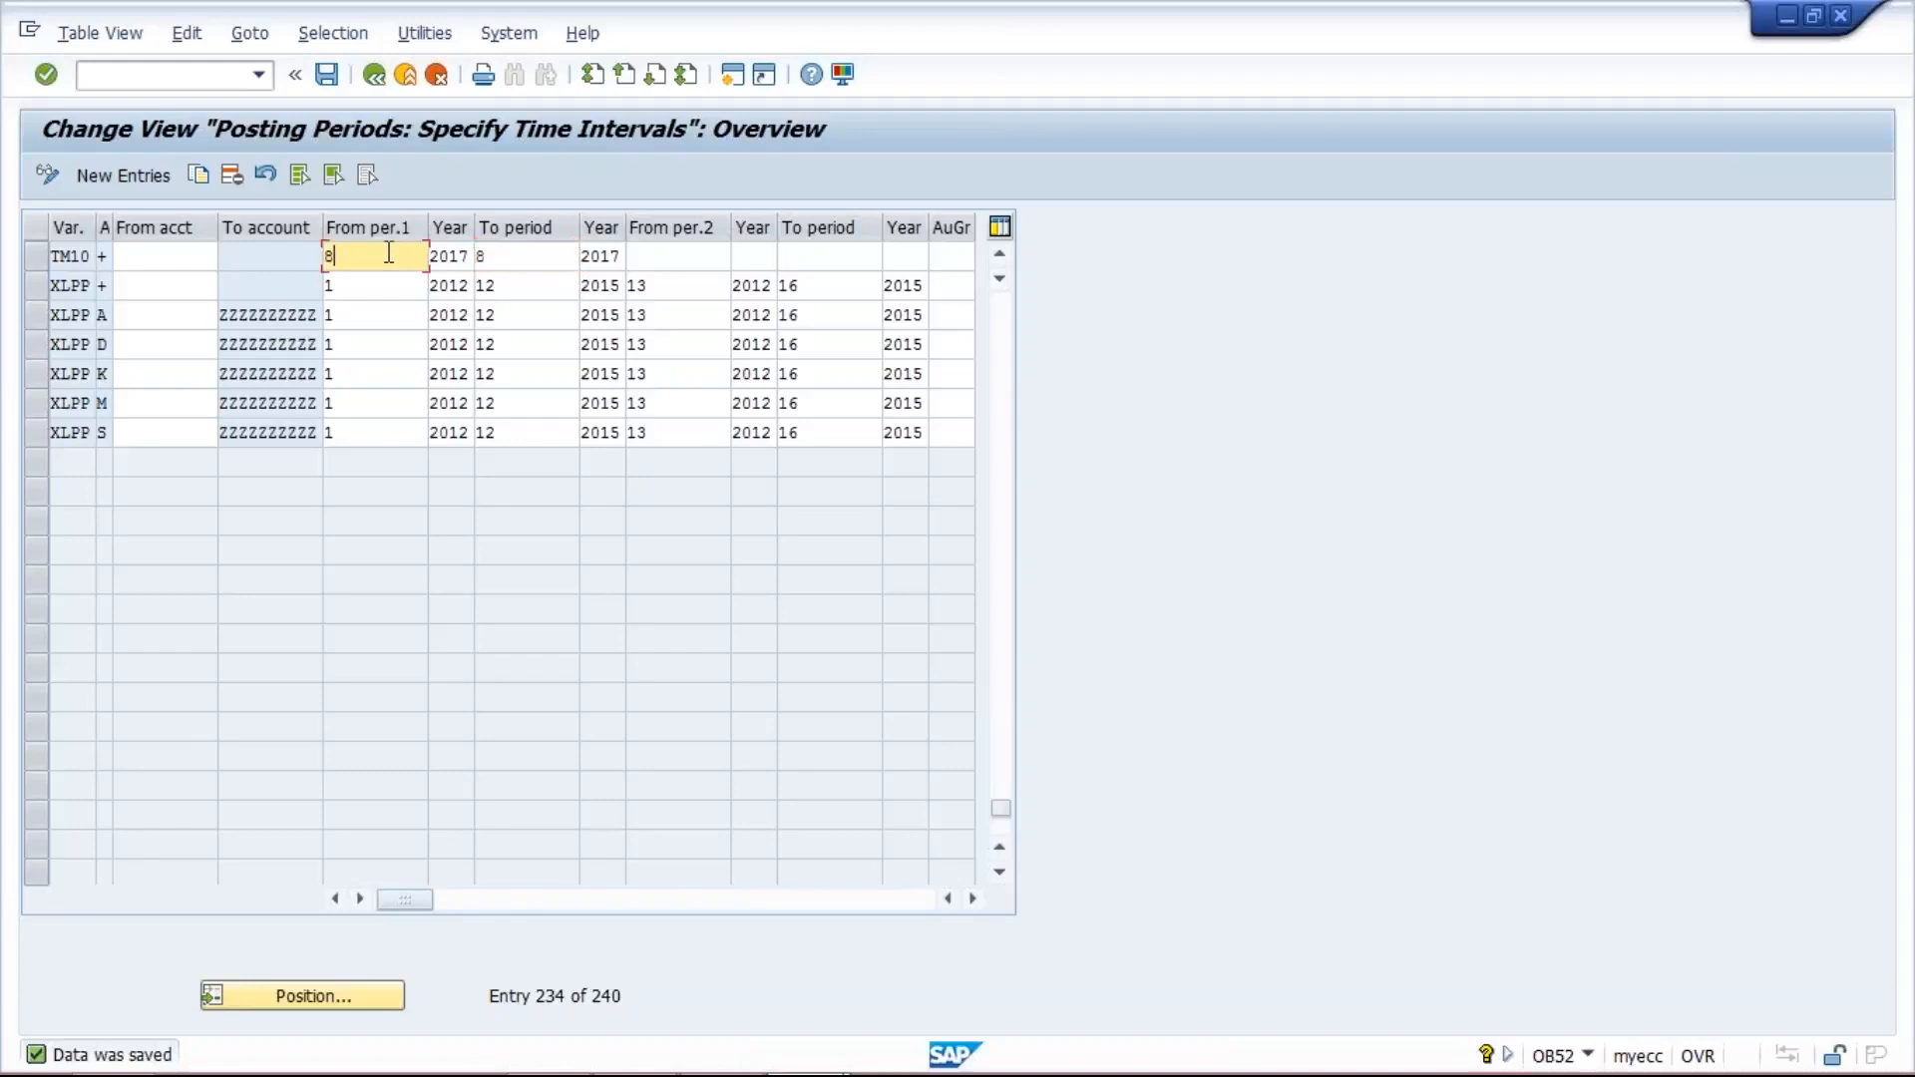
pyautogui.click(523, 258)
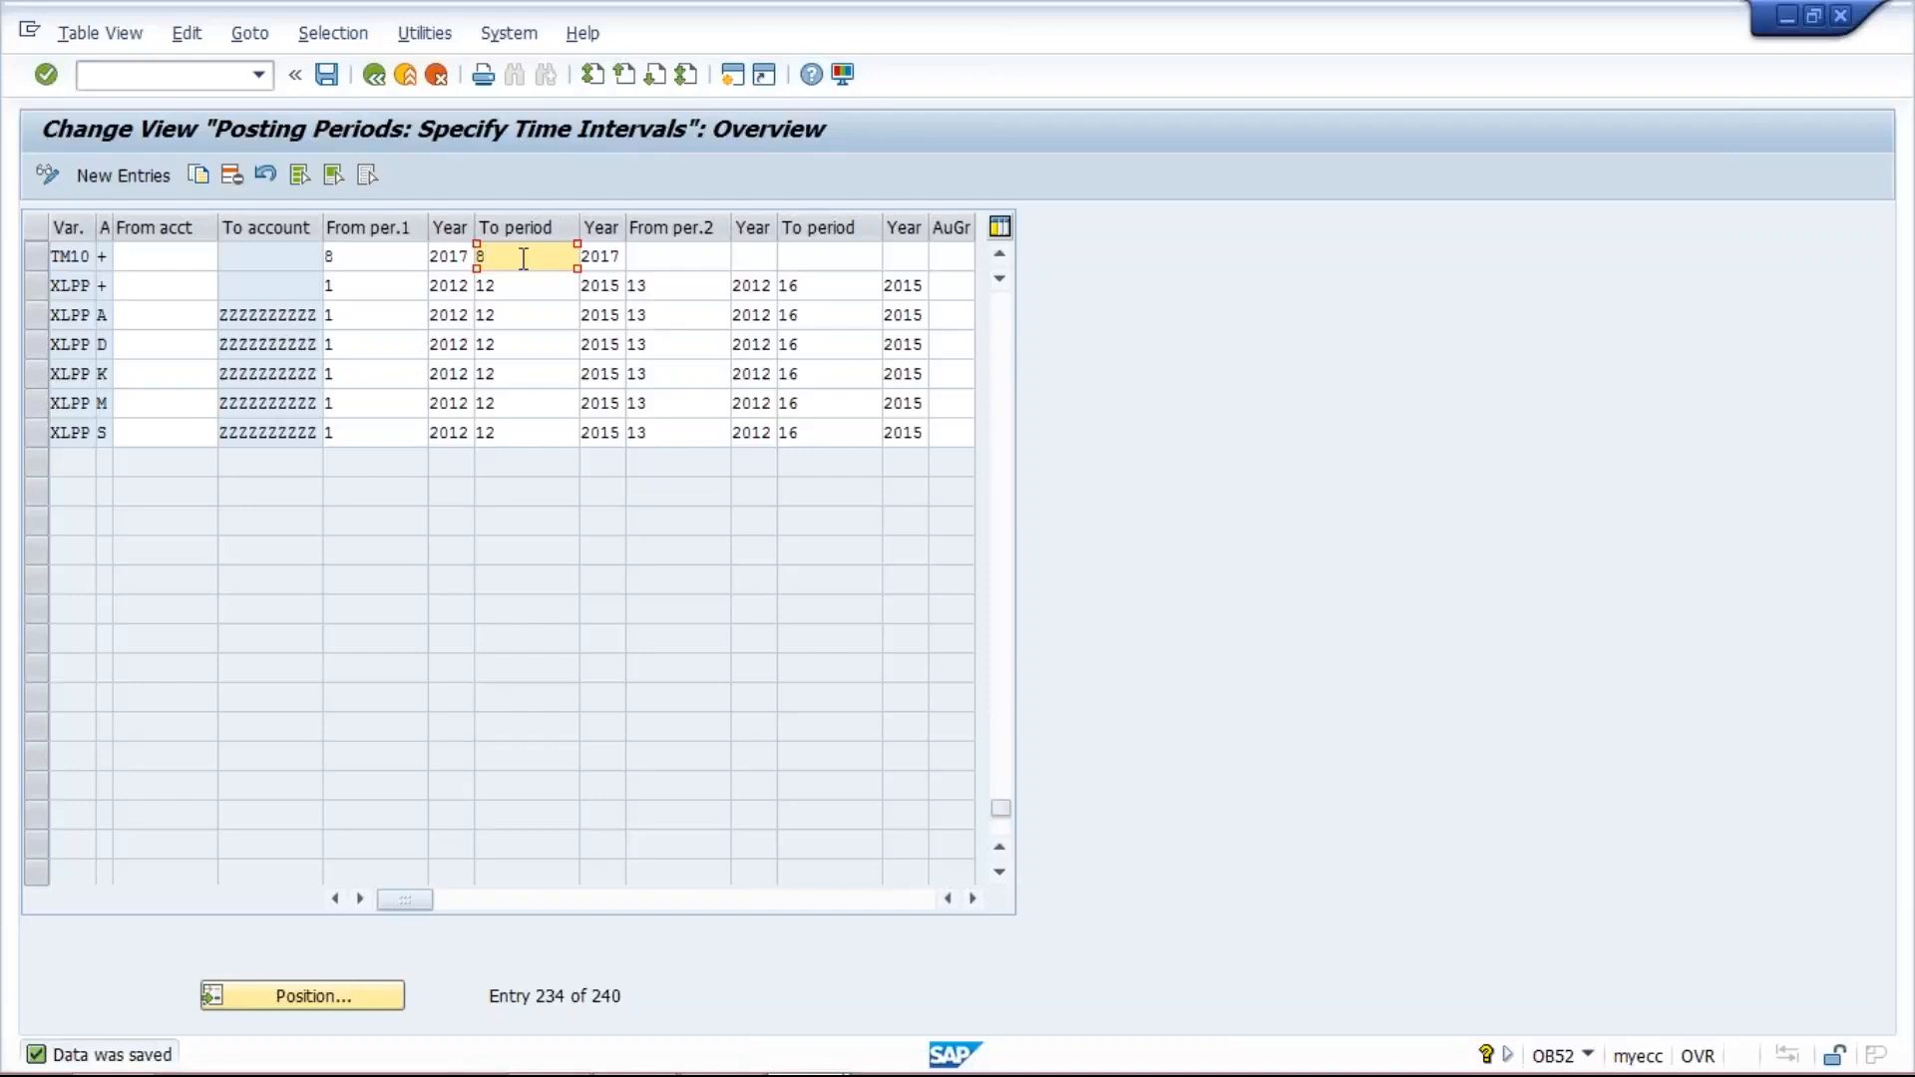
# - Switch to the Class workbook in Excel and delete the contents of cells I9 to I14 on Sheet1
pyautogui.moveTo(798, 1070)
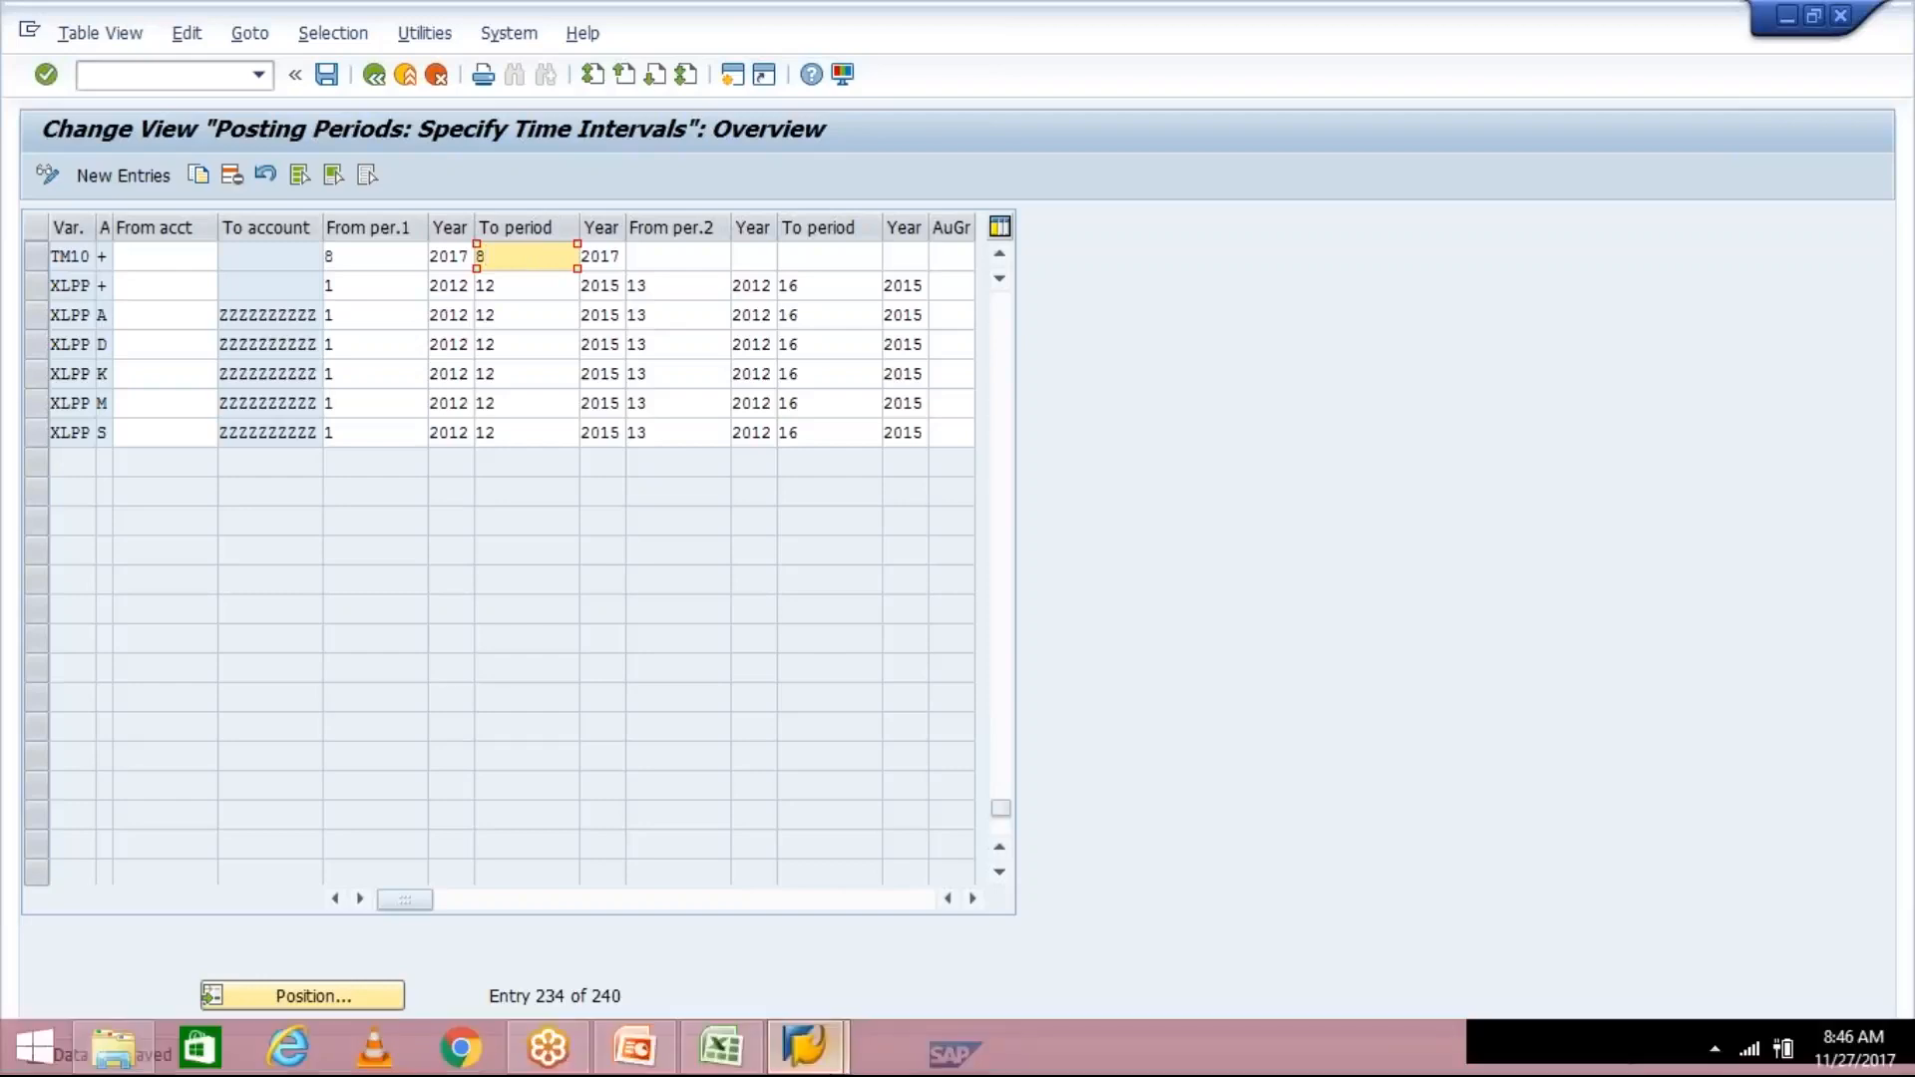
pyautogui.click(711, 1049)
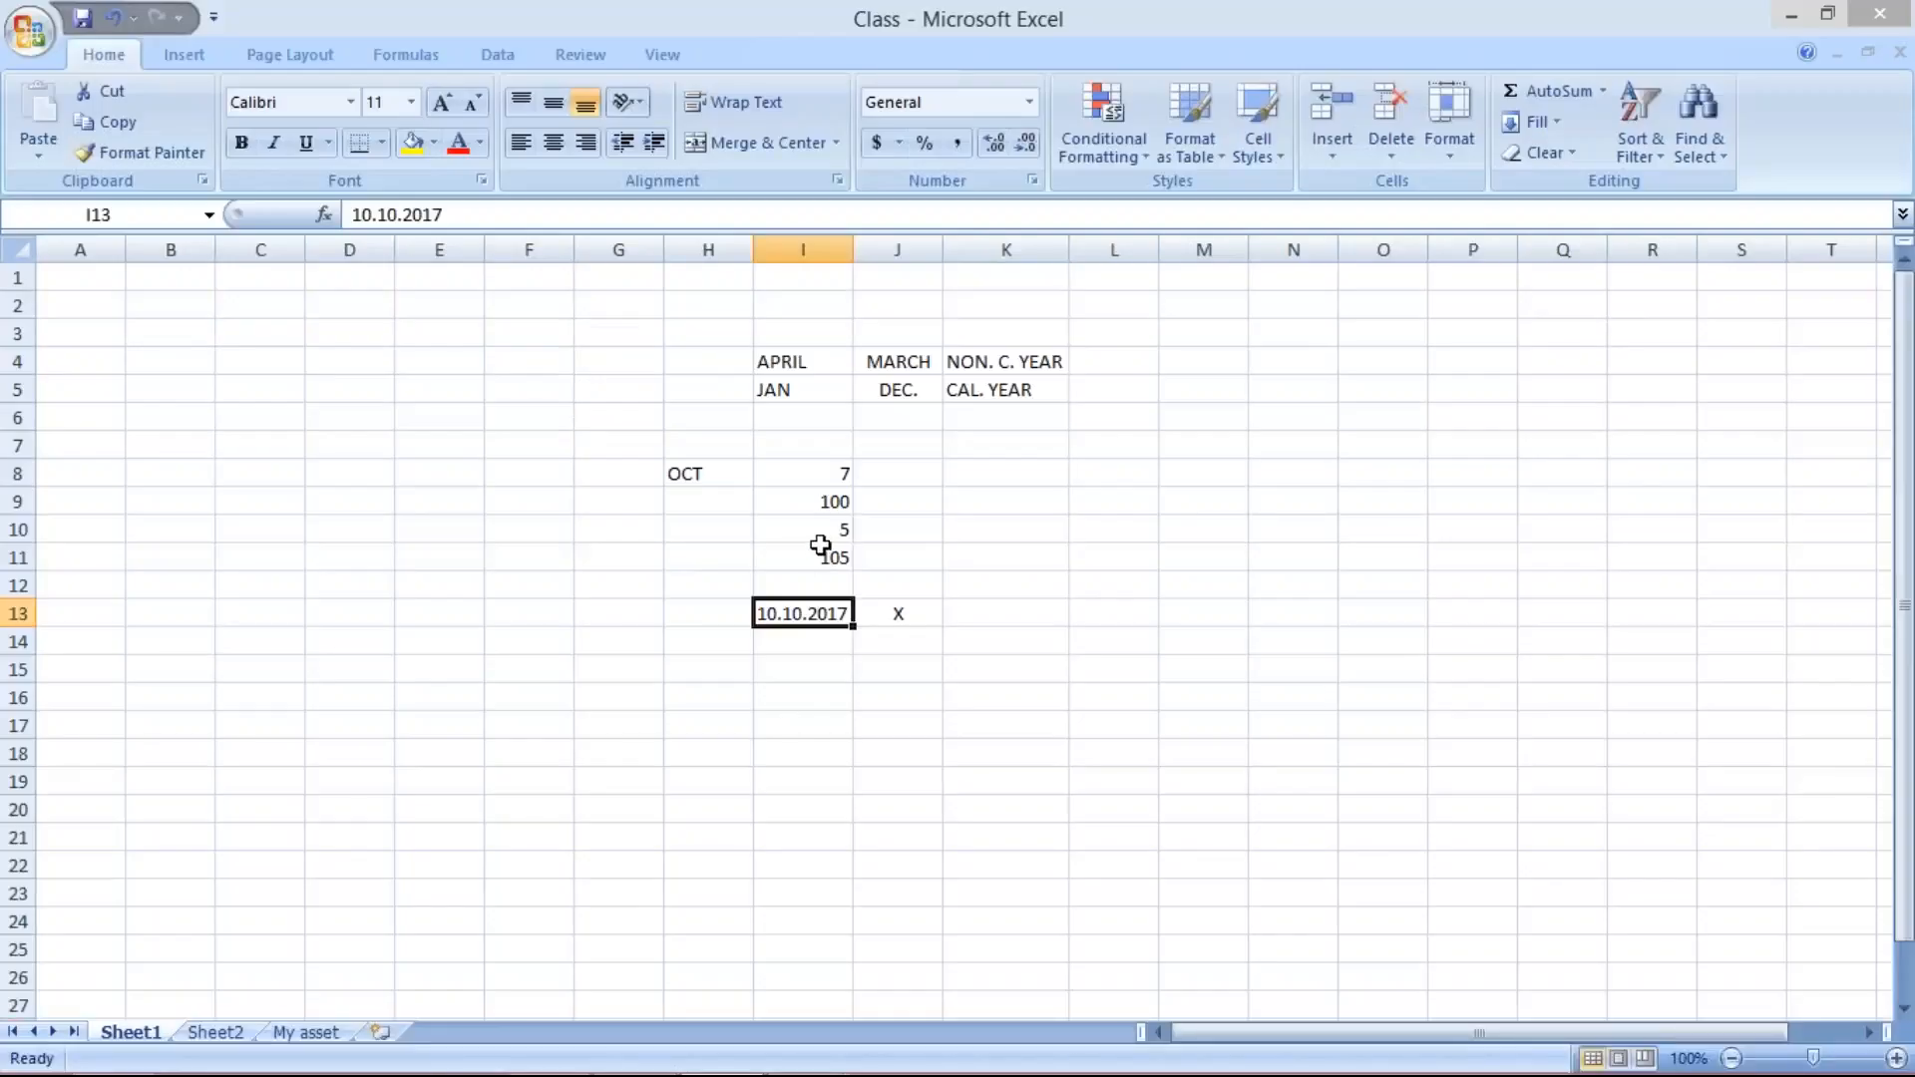
pyautogui.moveTo(802, 499); pyautogui.dragTo(820, 639)
pyautogui.press('Delete')
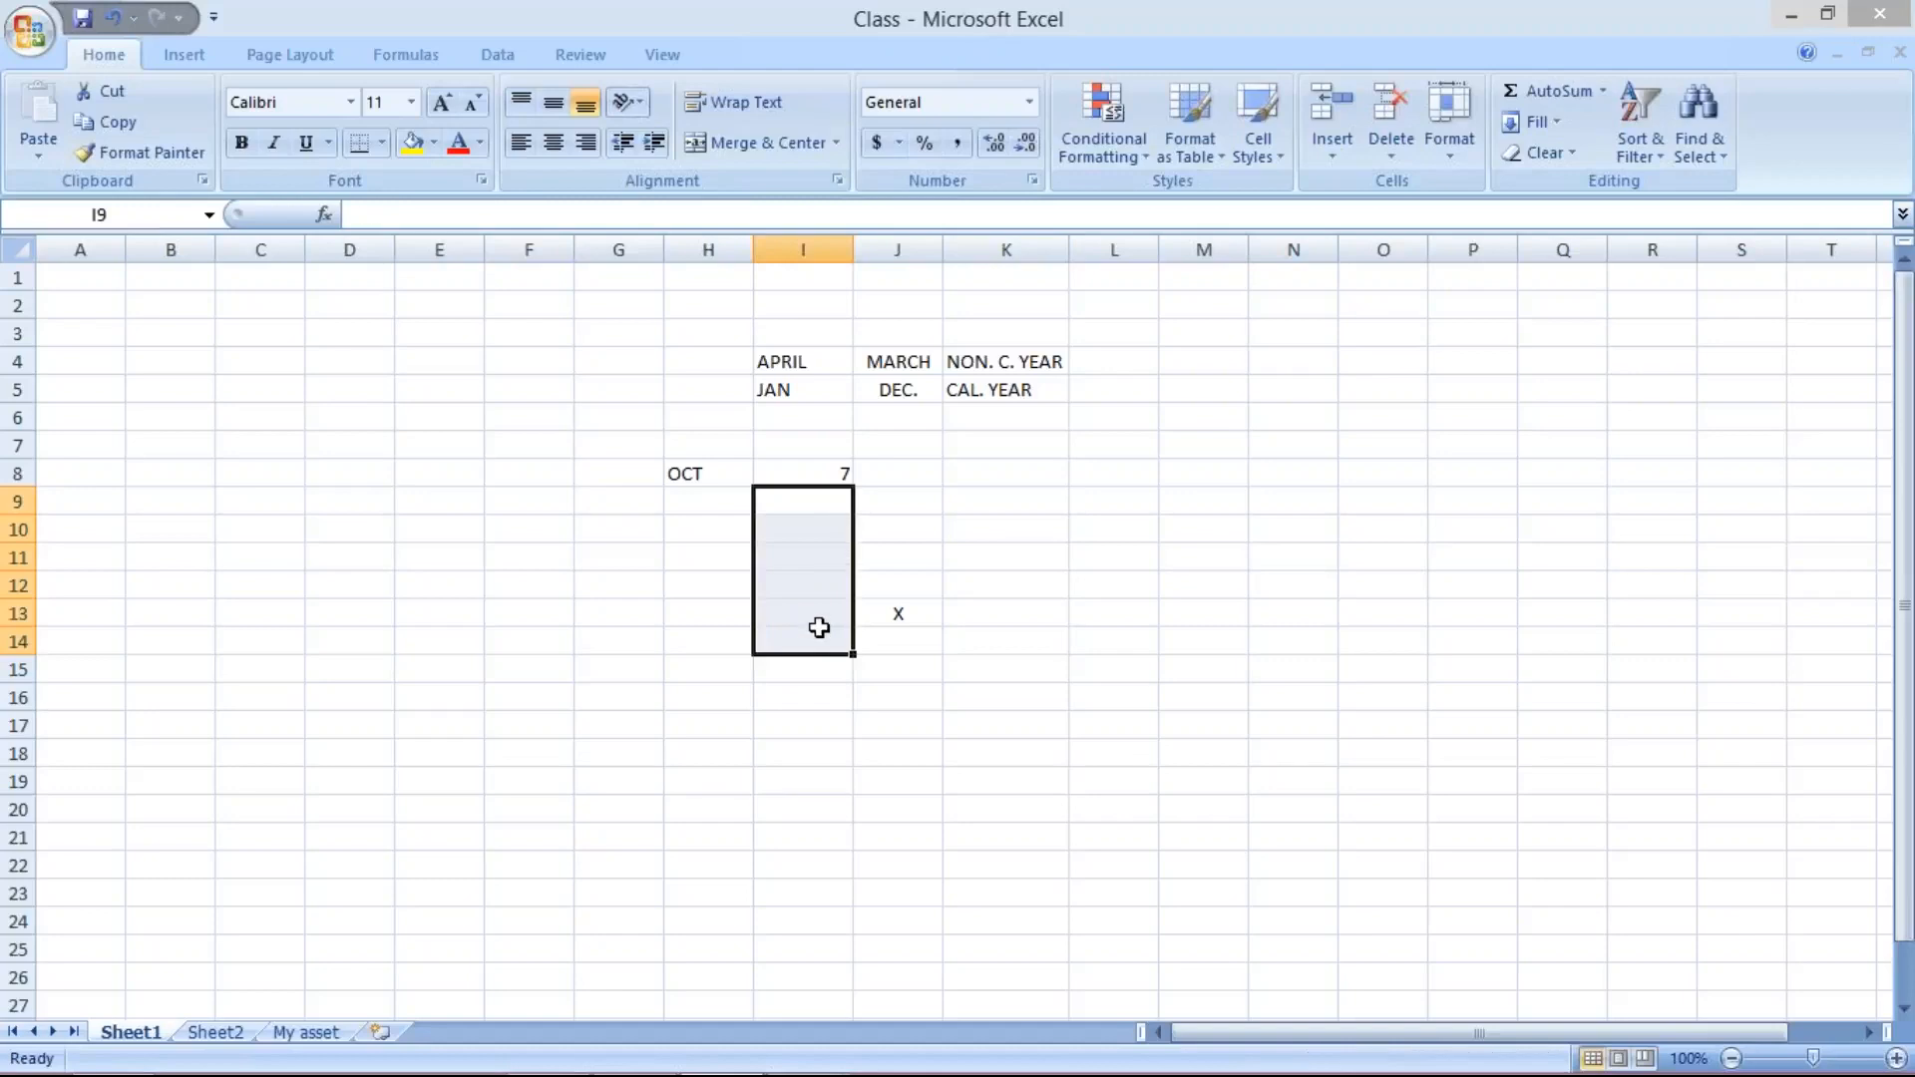
pyautogui.click(821, 474)
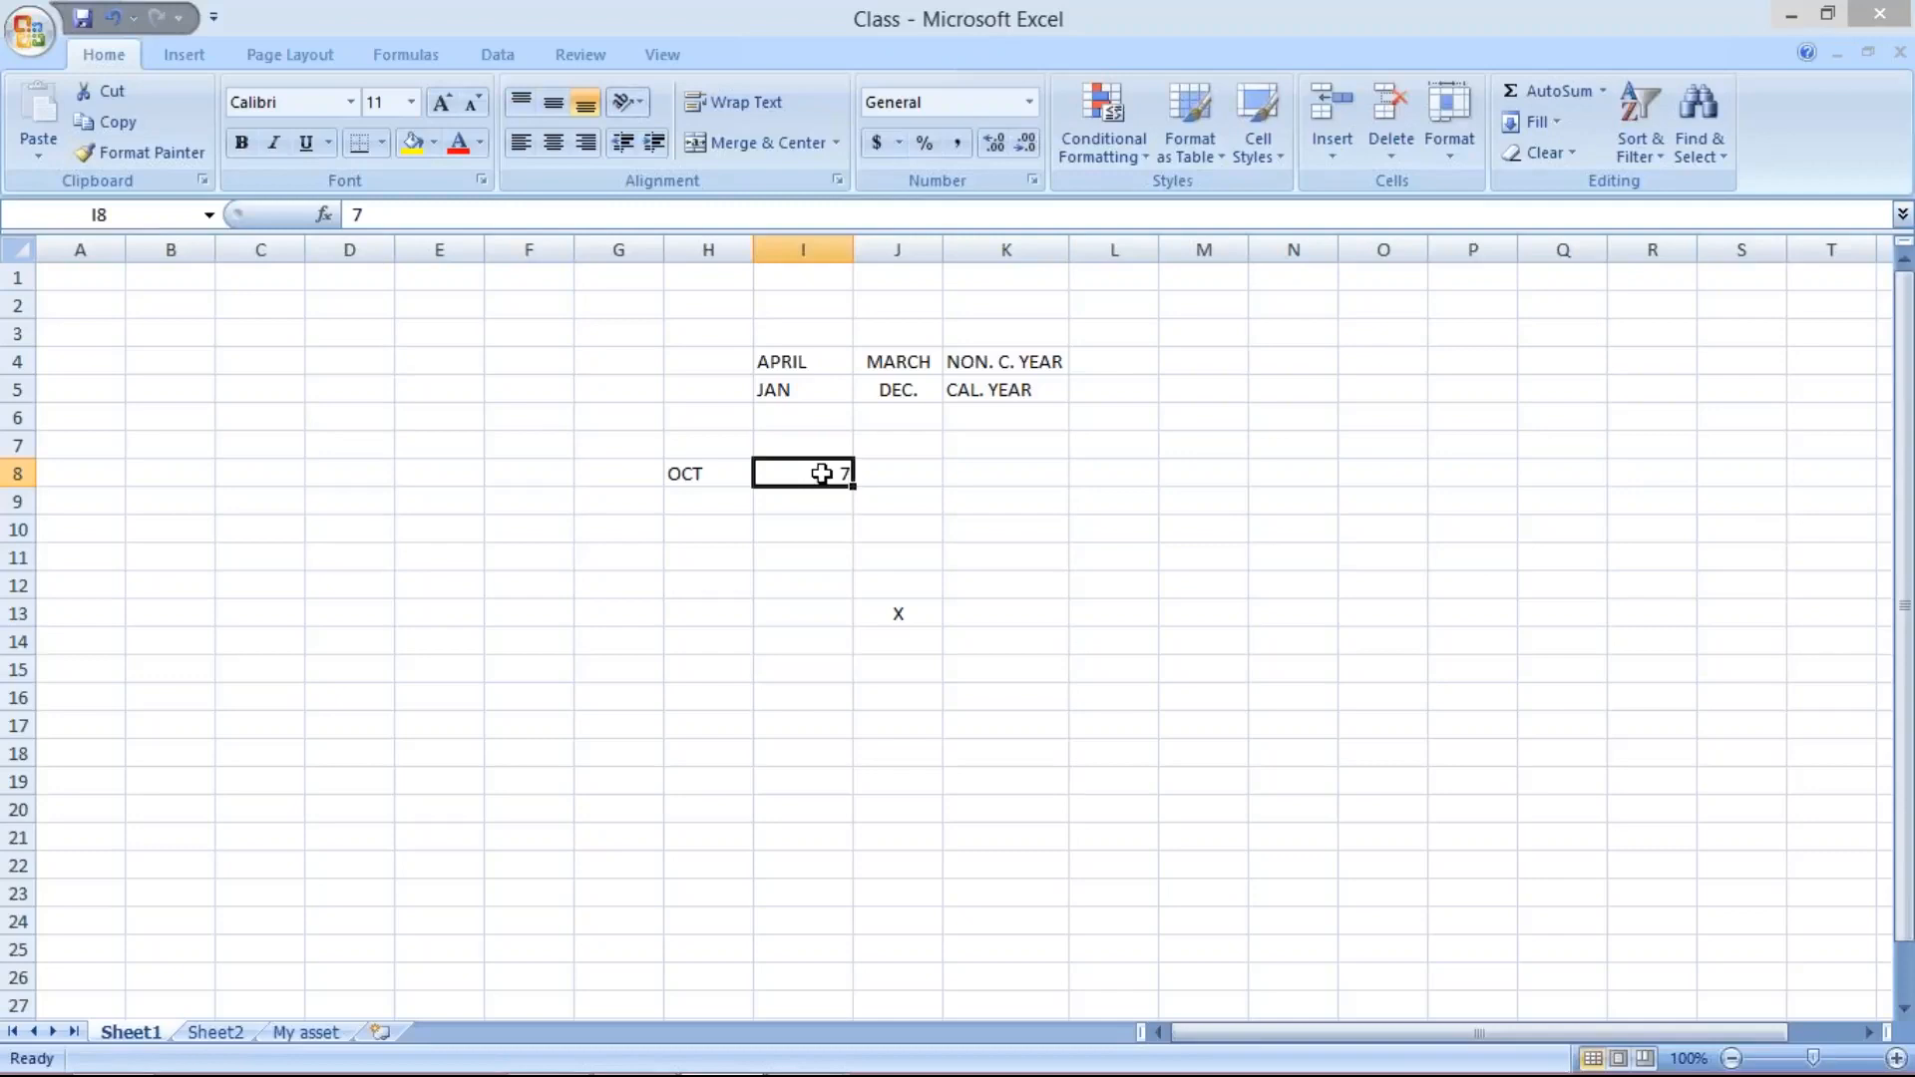
pyautogui.moveTo(798, 1072)
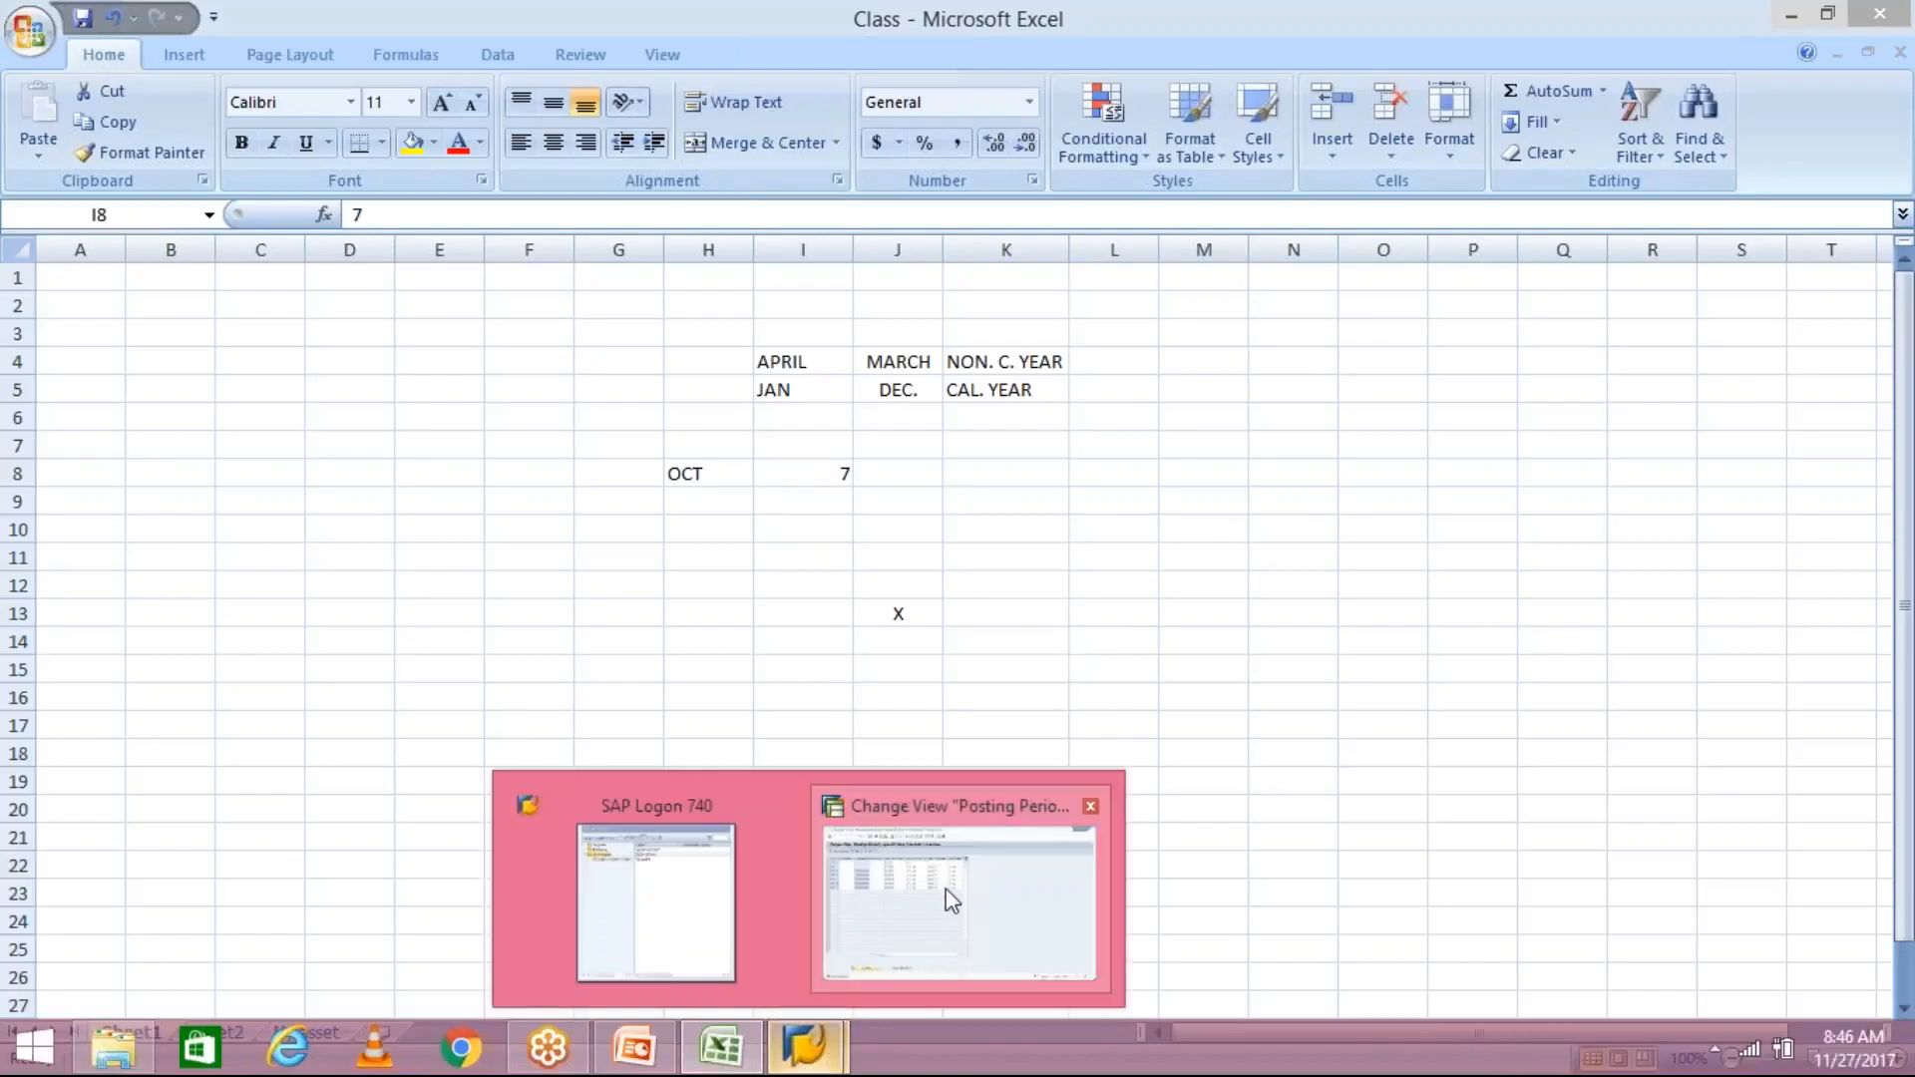
pyautogui.click(958, 898)
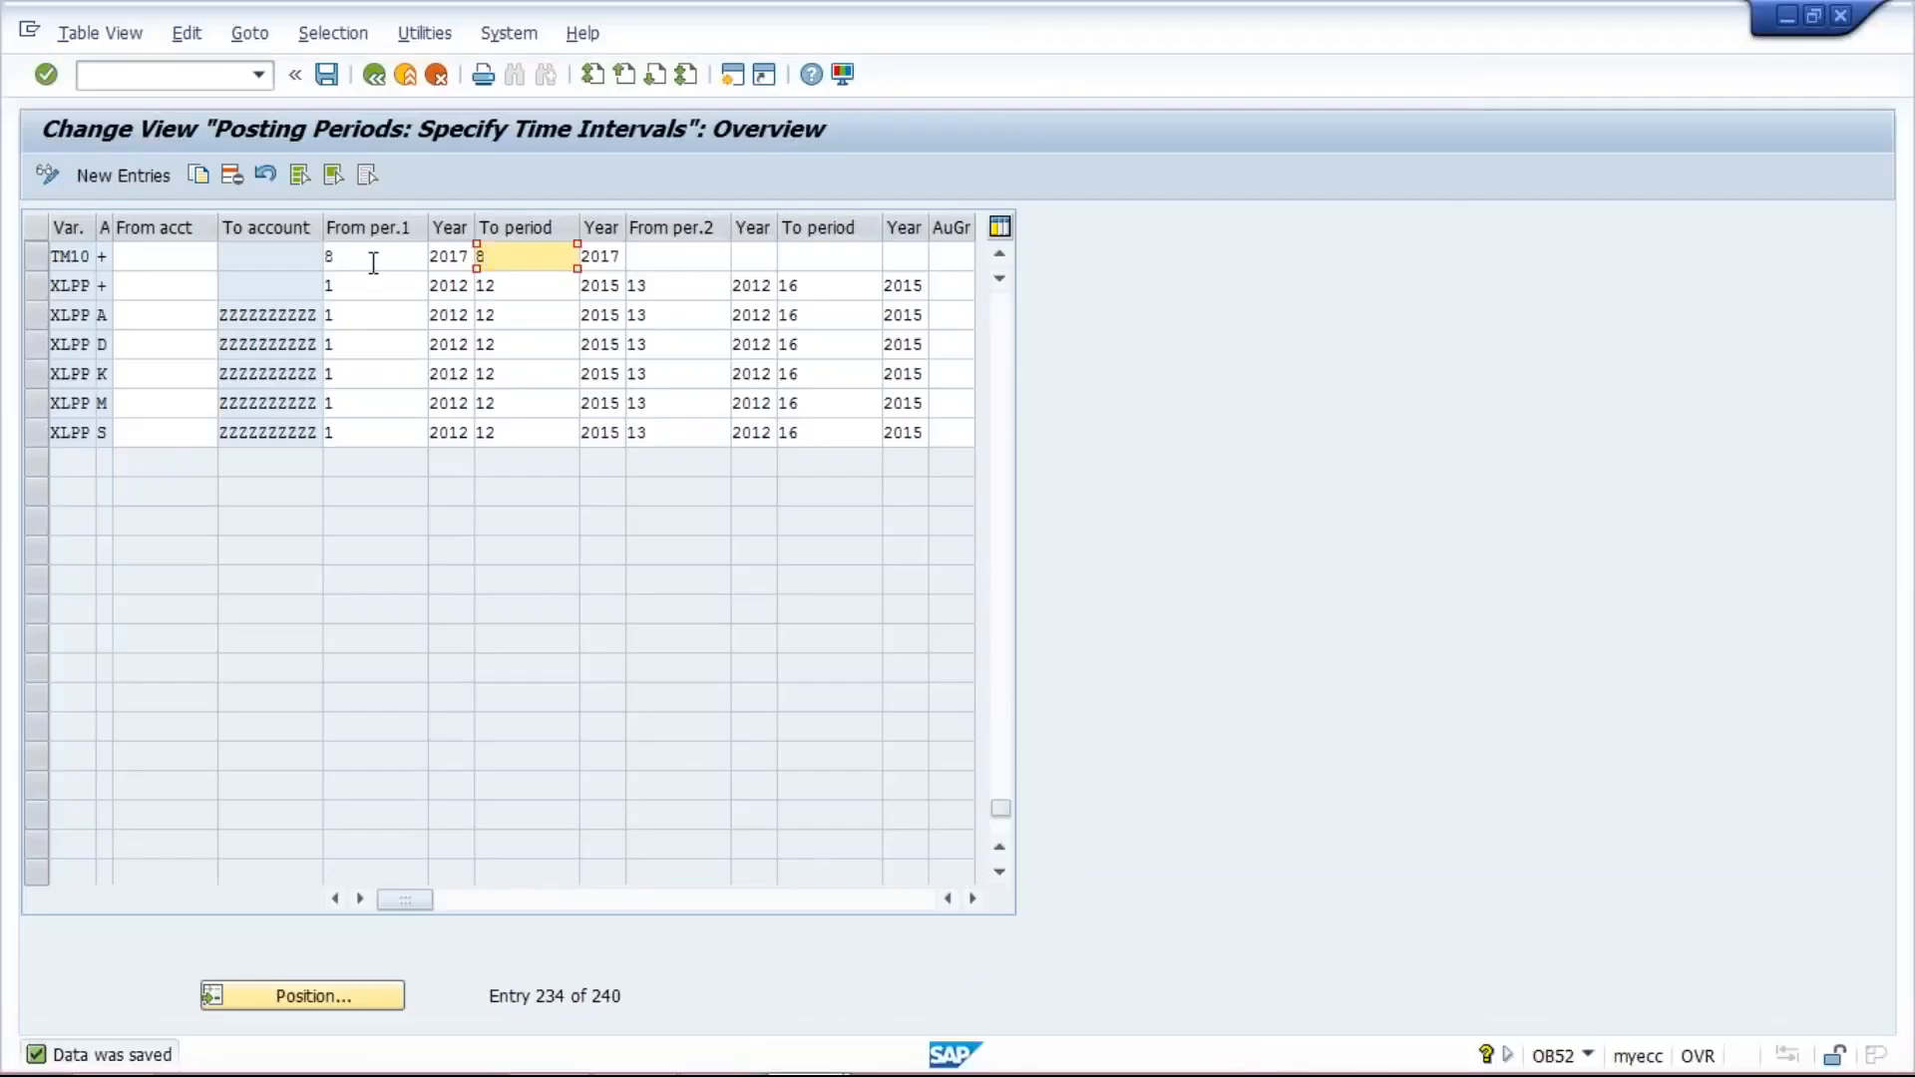
pyautogui.click(373, 263)
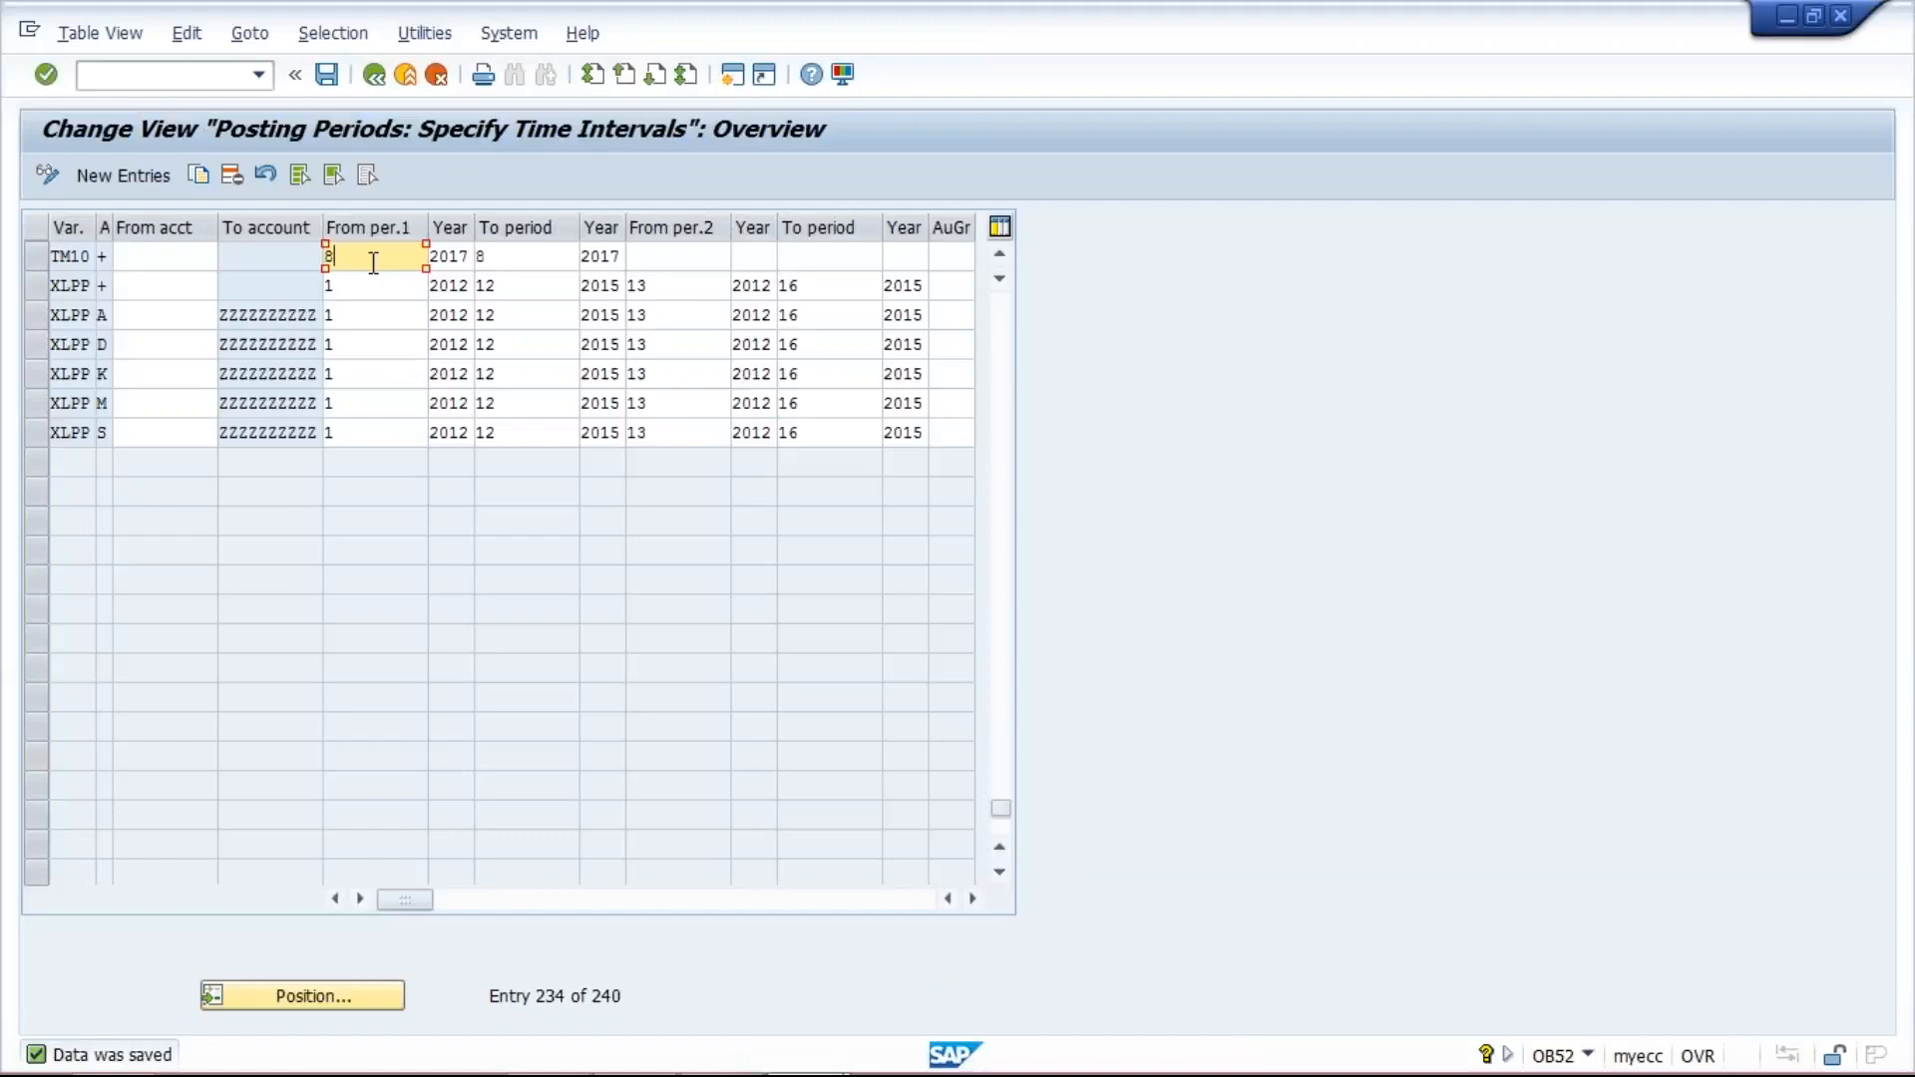
# - Switch to the Class workbook in Excel without reopening it and enter A, B and C in cells H10 to H12
pyautogui.moveTo(773, 1070)
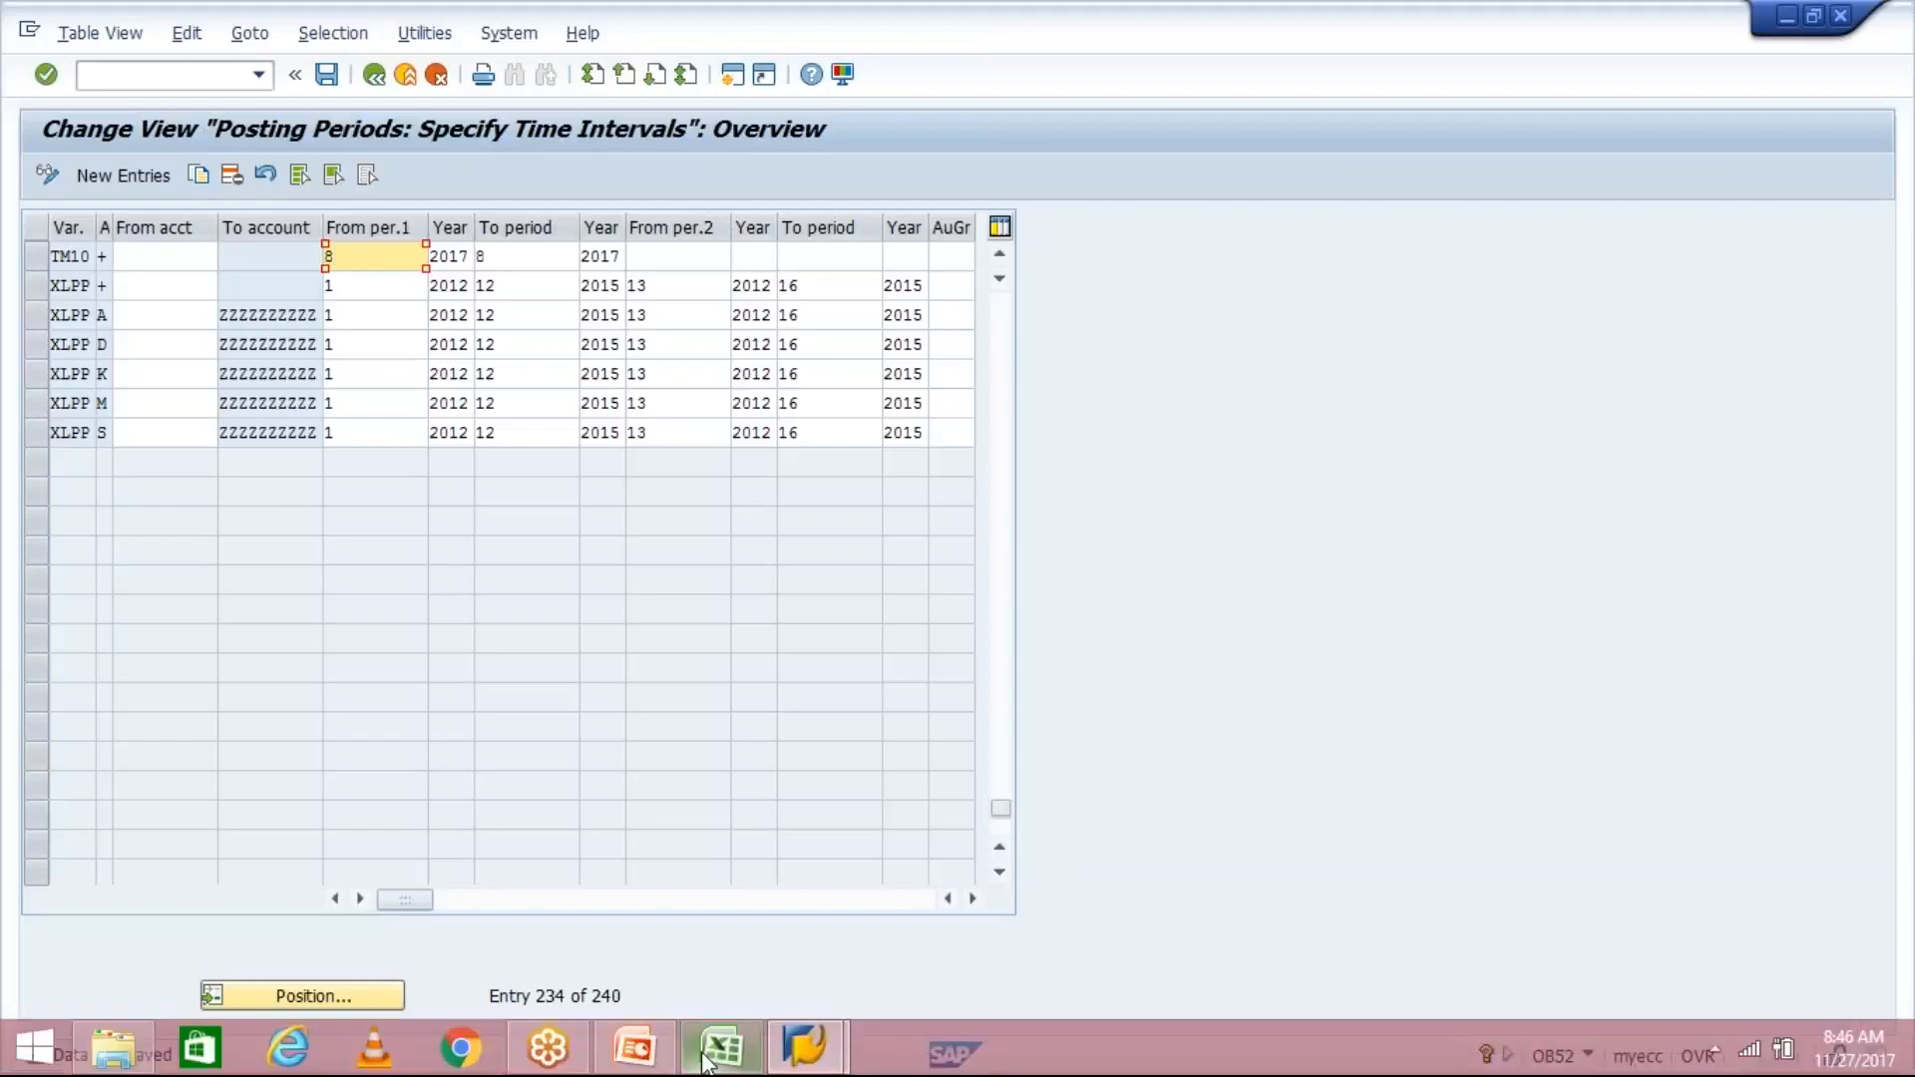
pyautogui.moveTo(706, 1060)
pyautogui.click(705, 938)
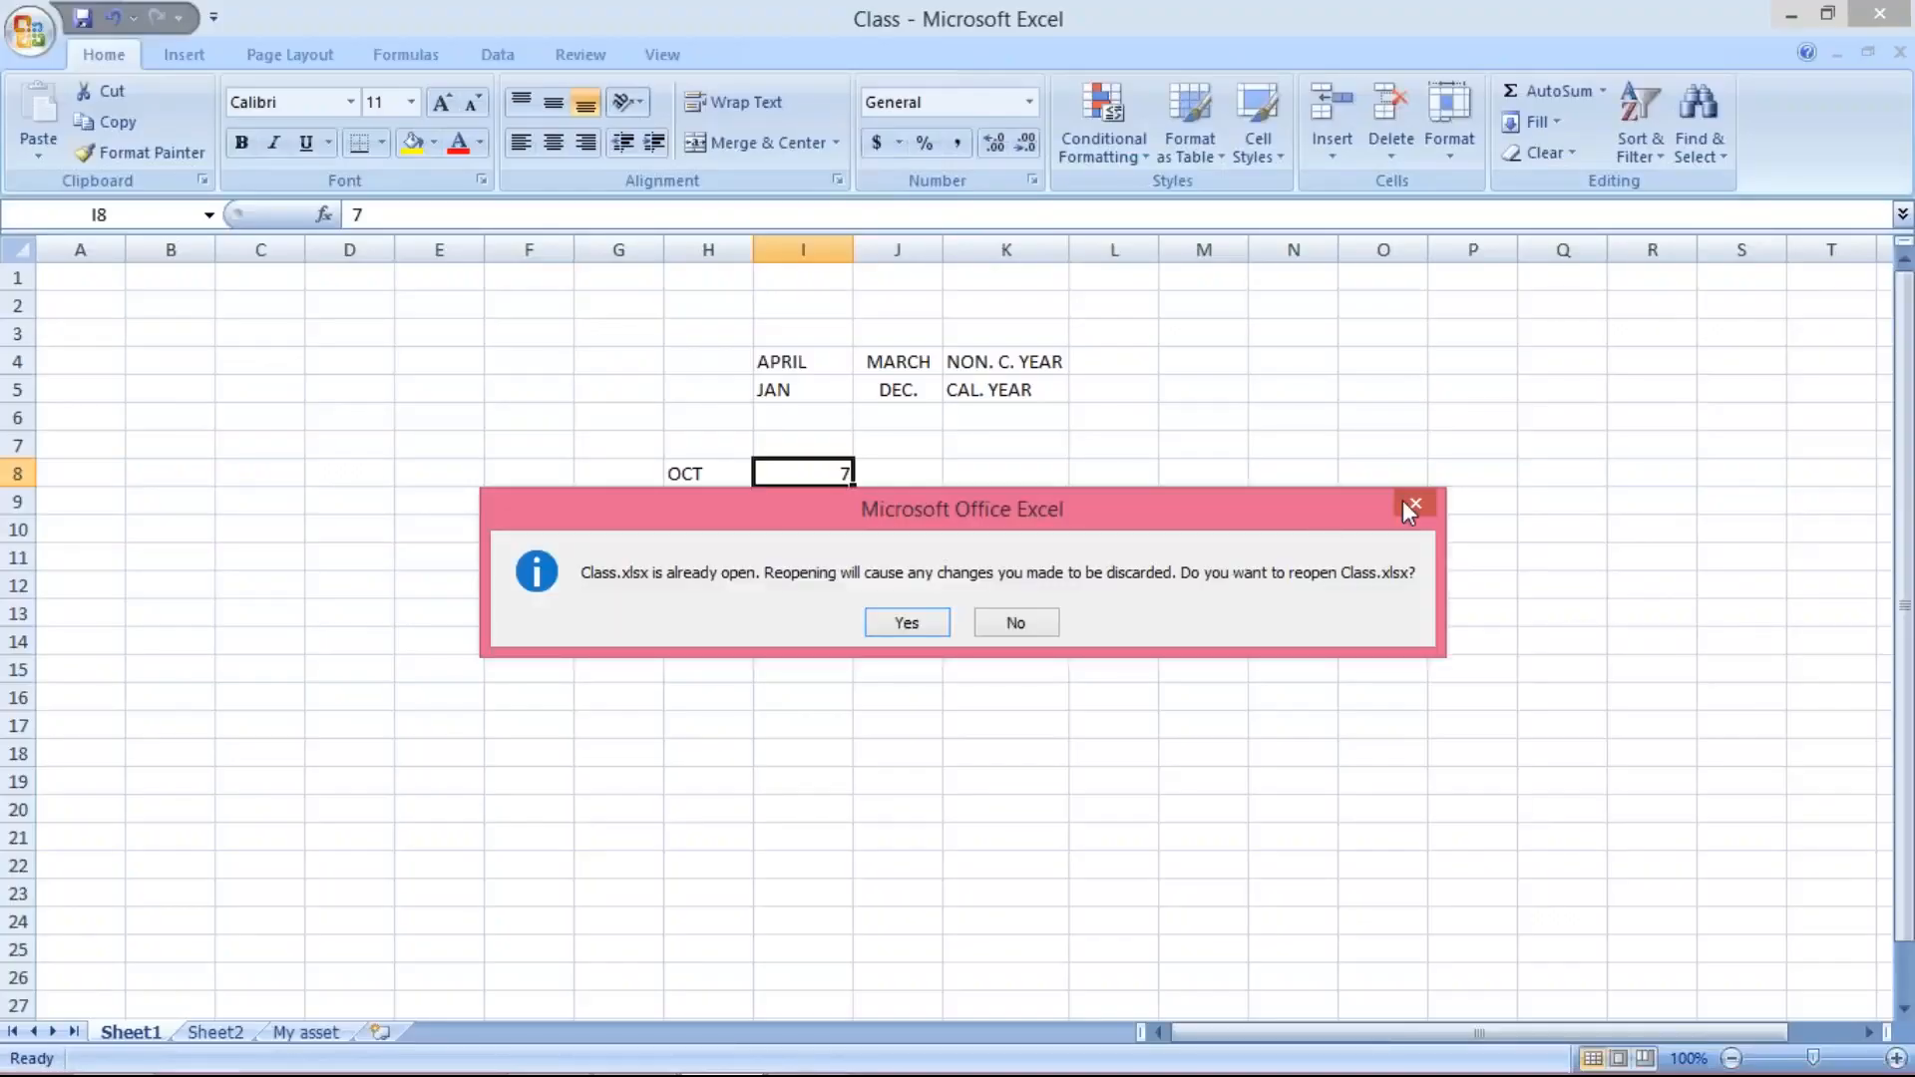
pyautogui.click(1418, 506)
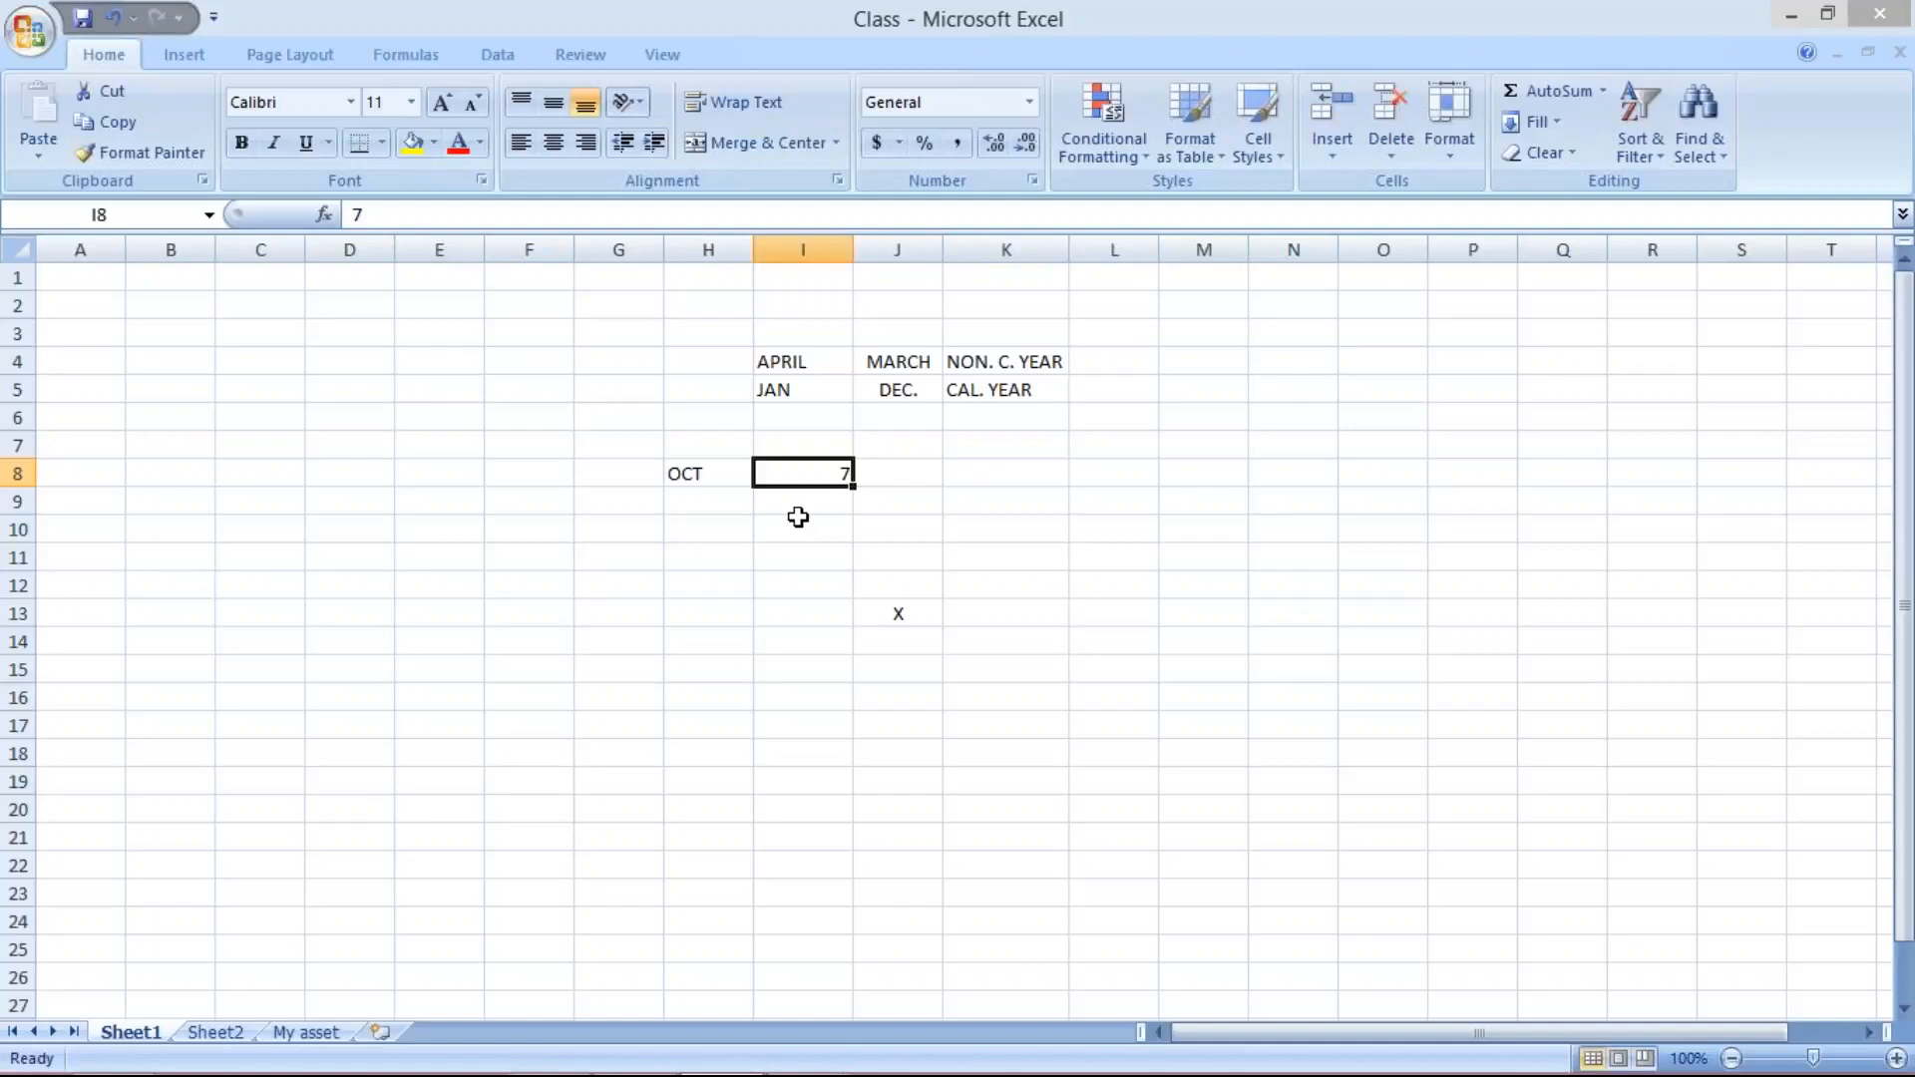
pyautogui.click(699, 529)
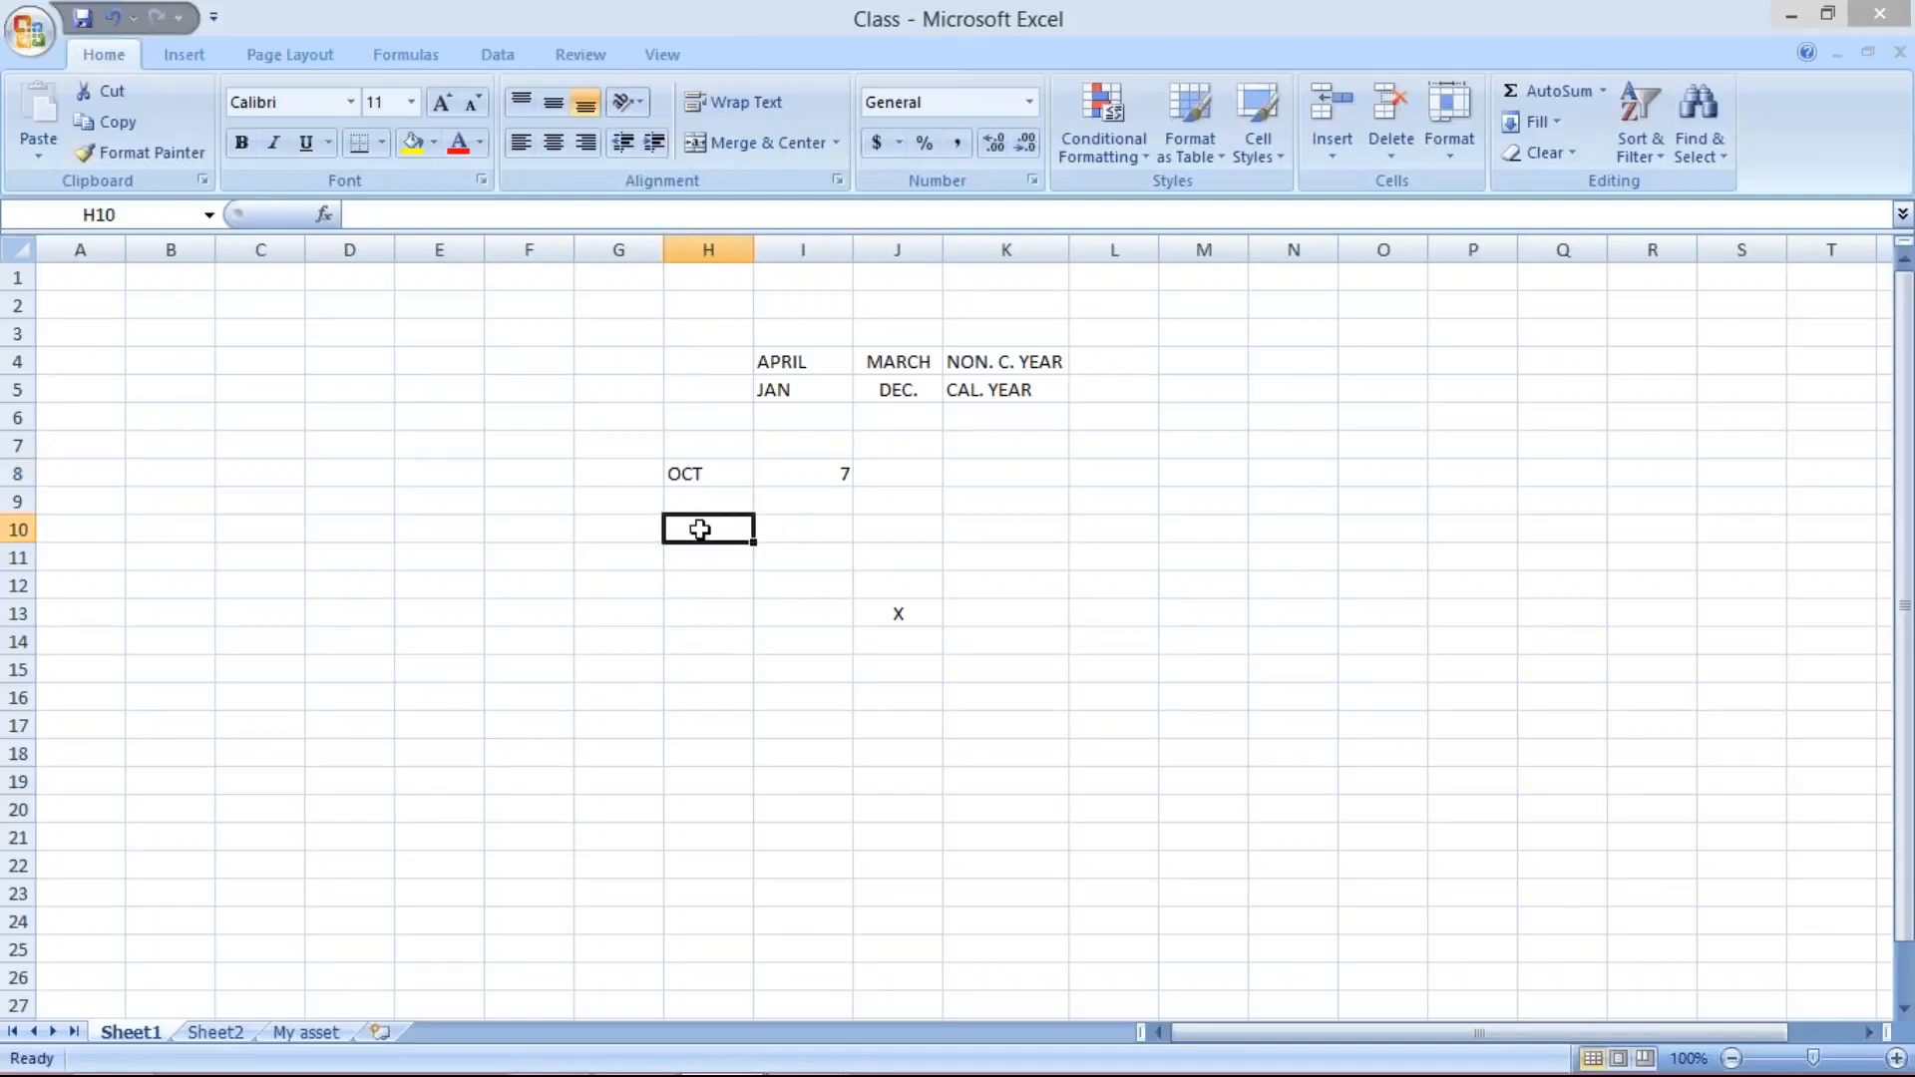
pyautogui.write('A')
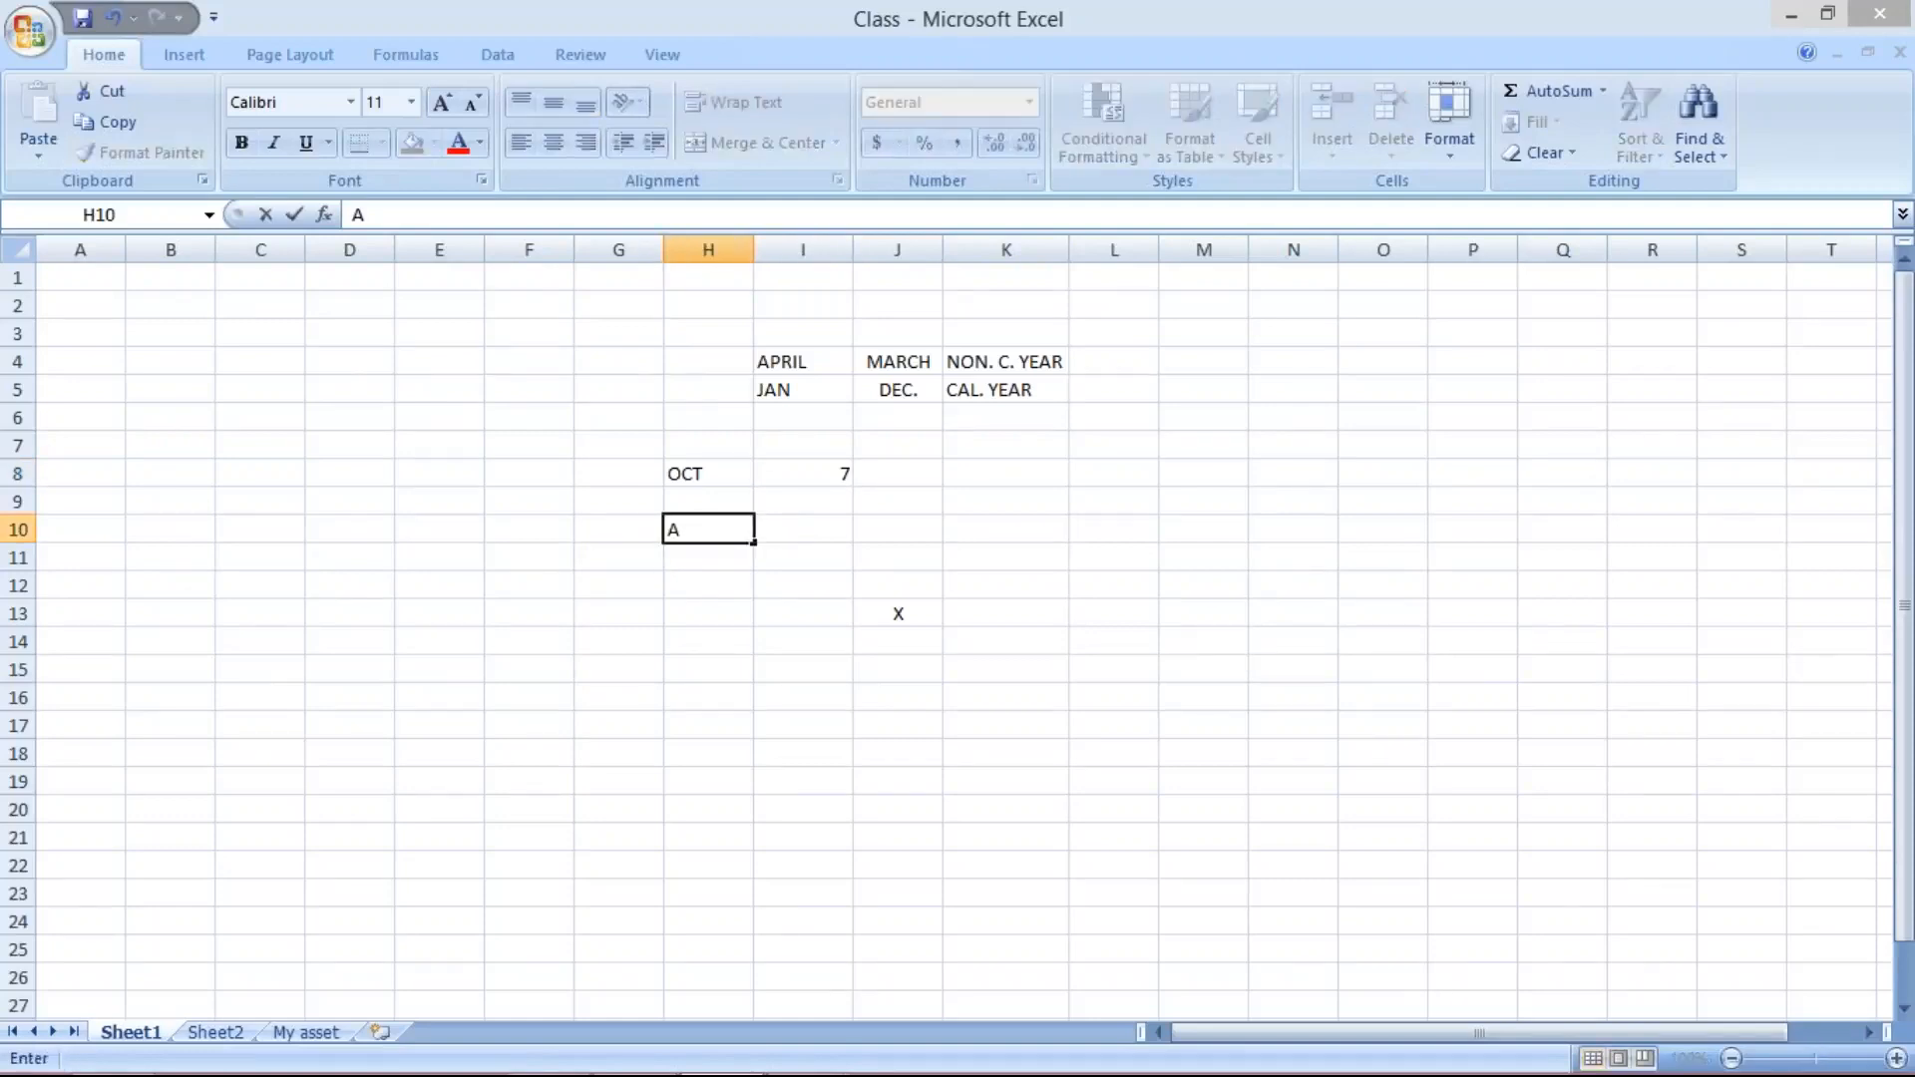
pyautogui.press('Return')
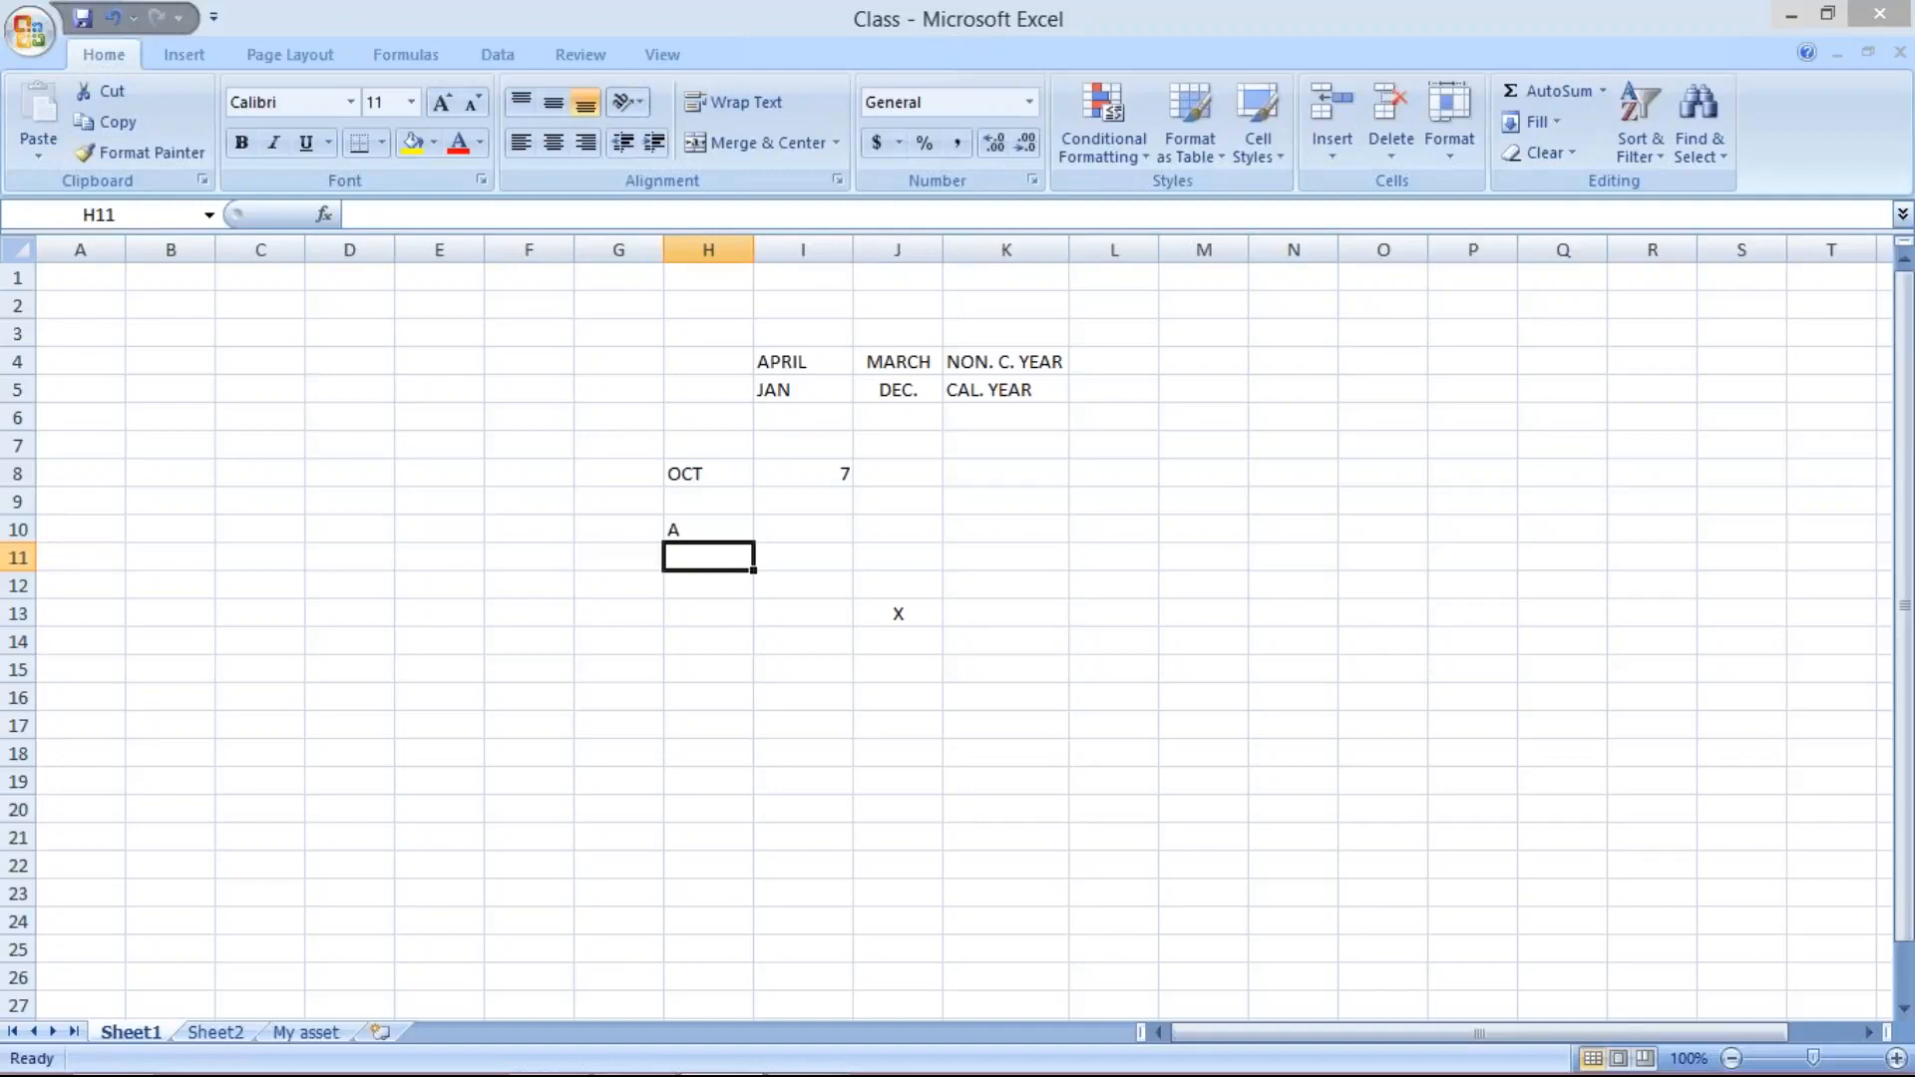
pyautogui.hotkey('alt', 'Tab')
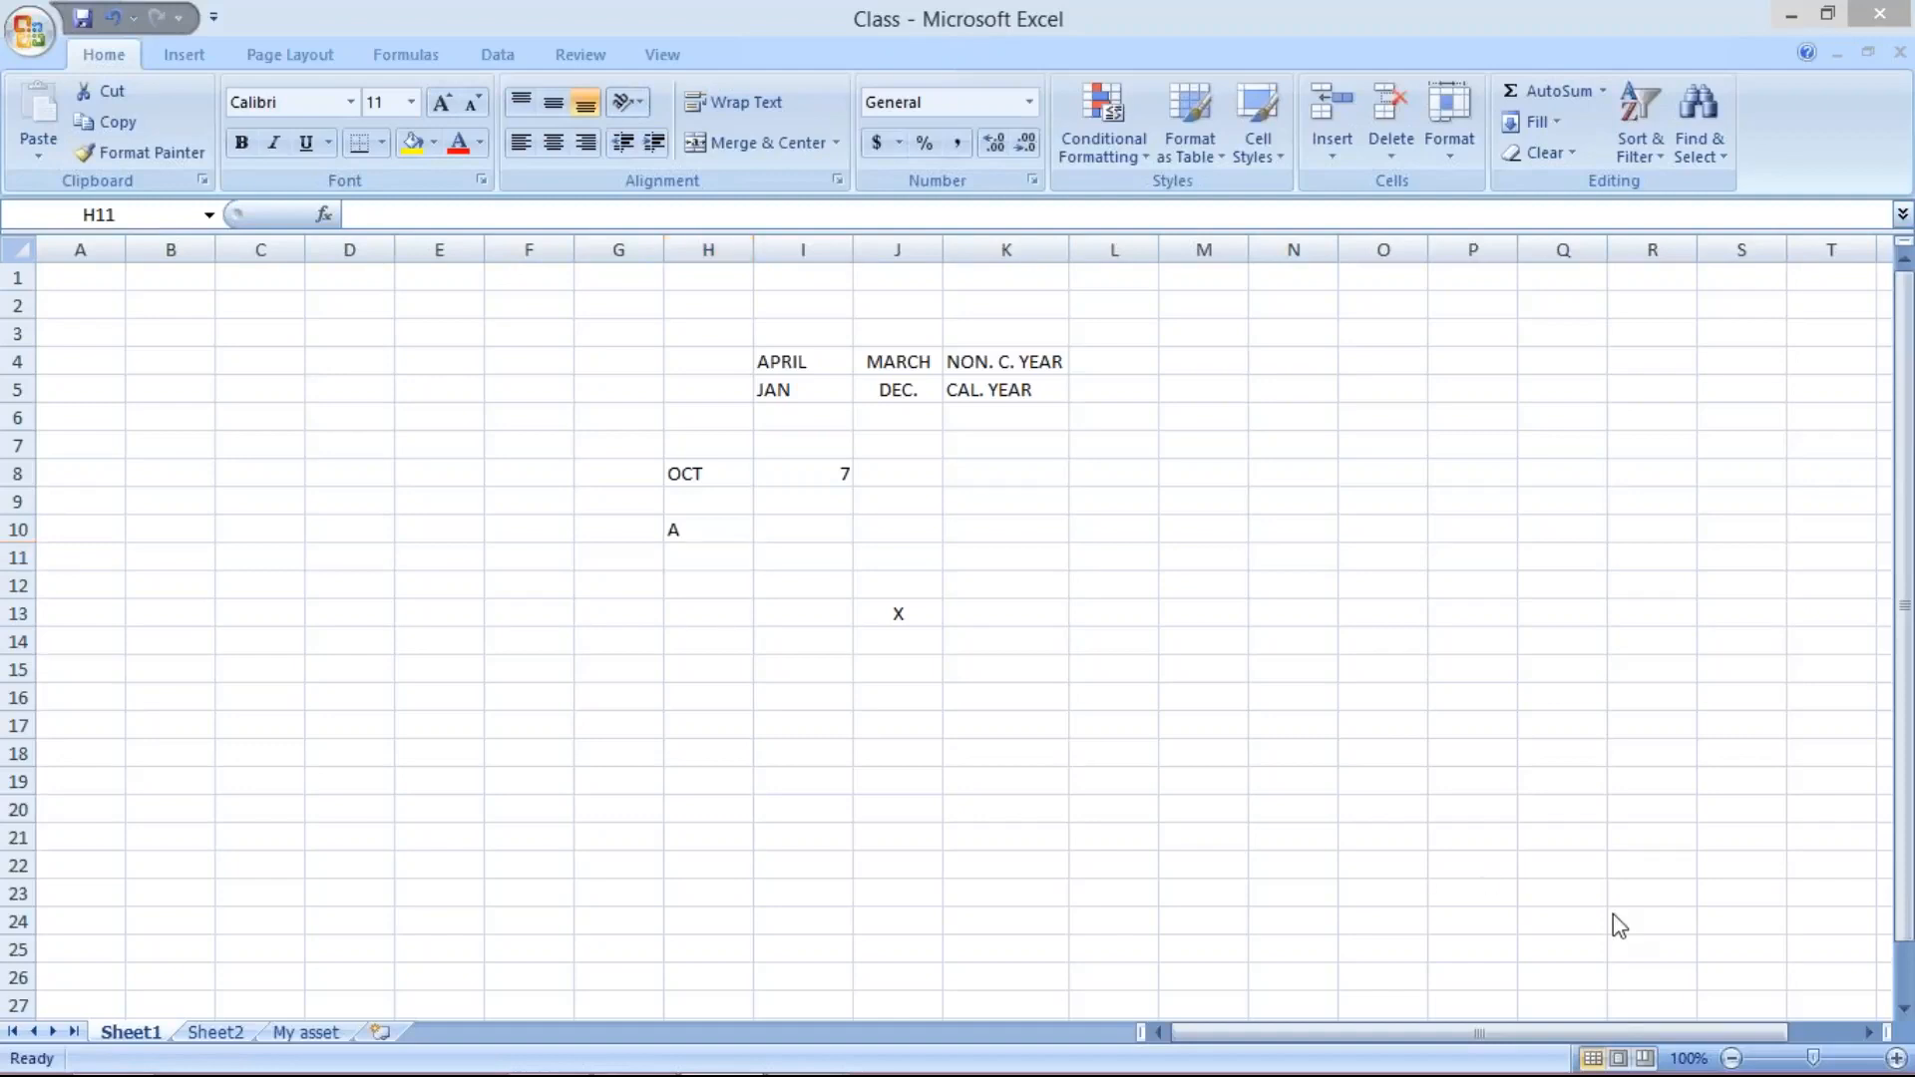
pyautogui.click(704, 565)
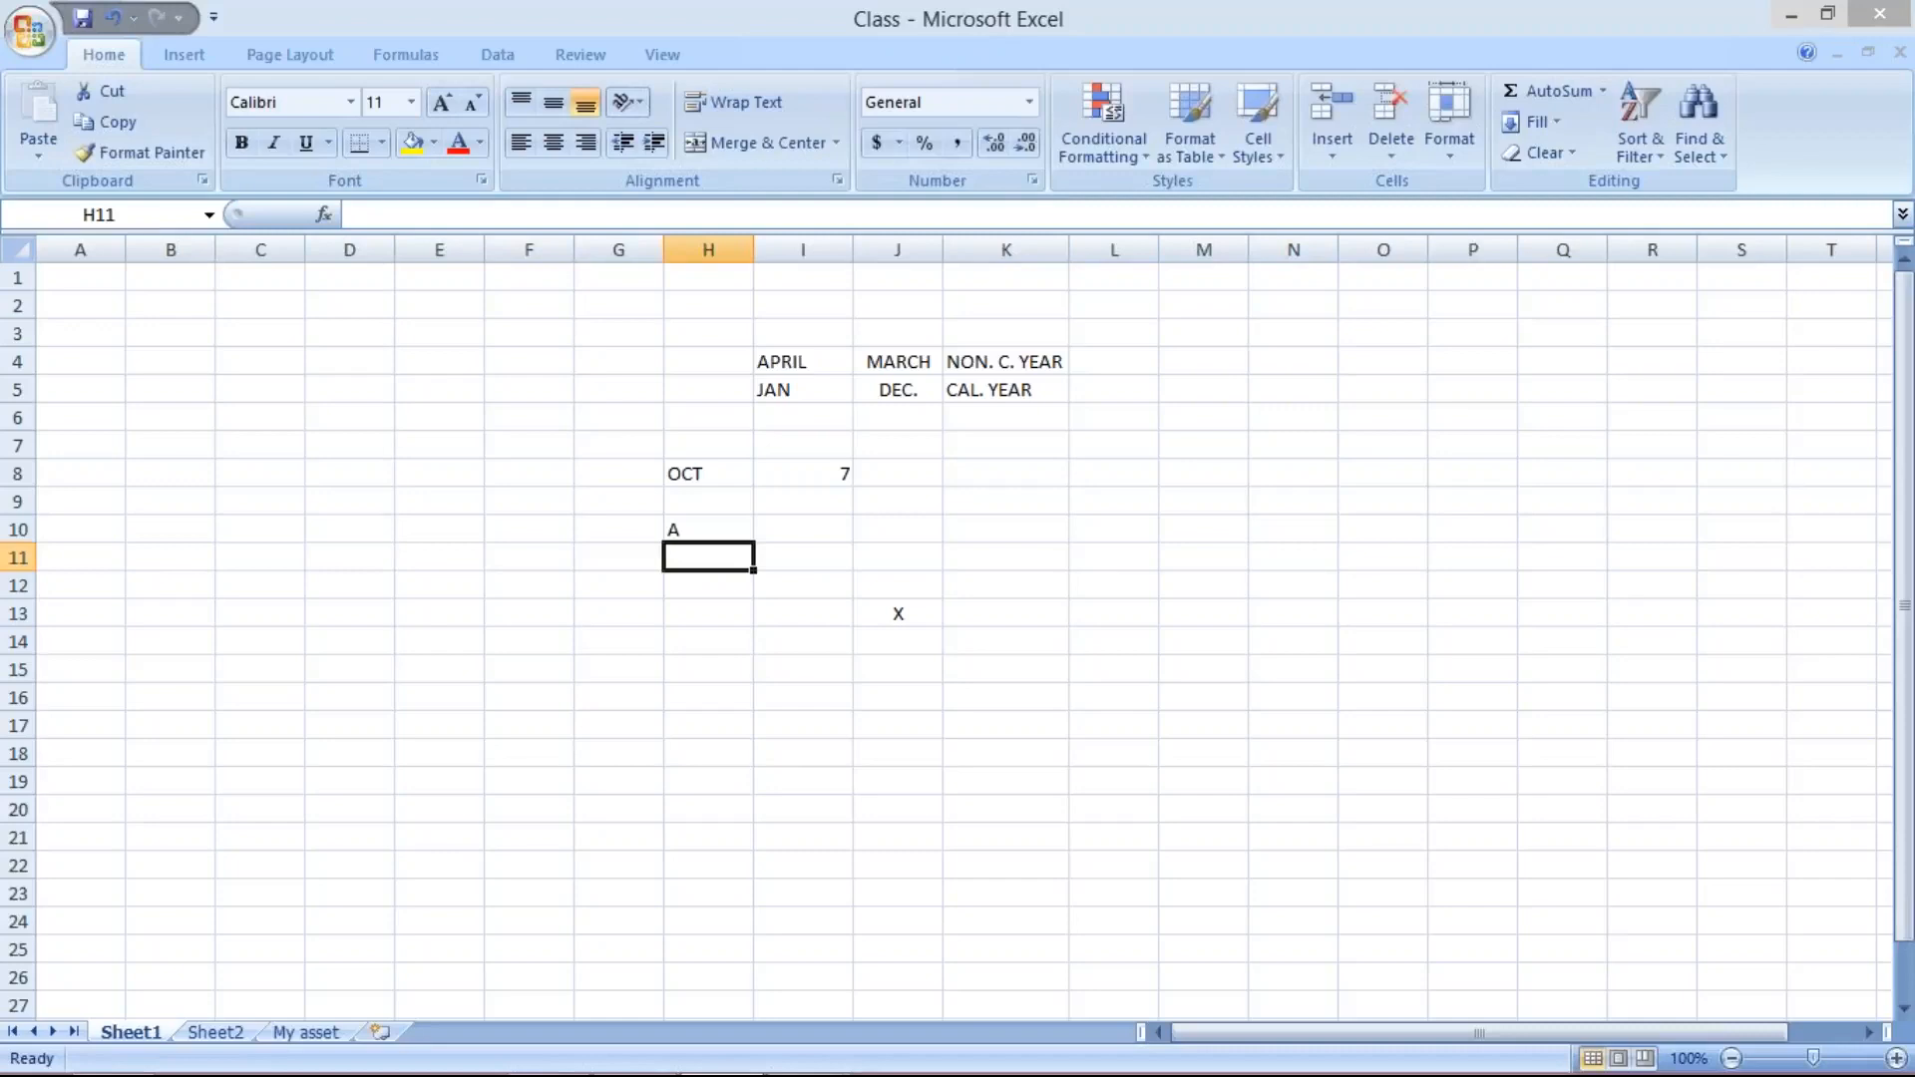
pyautogui.write('B')
pyautogui.press('Return')
pyautogui.write('C')
pyautogui.press('Return')
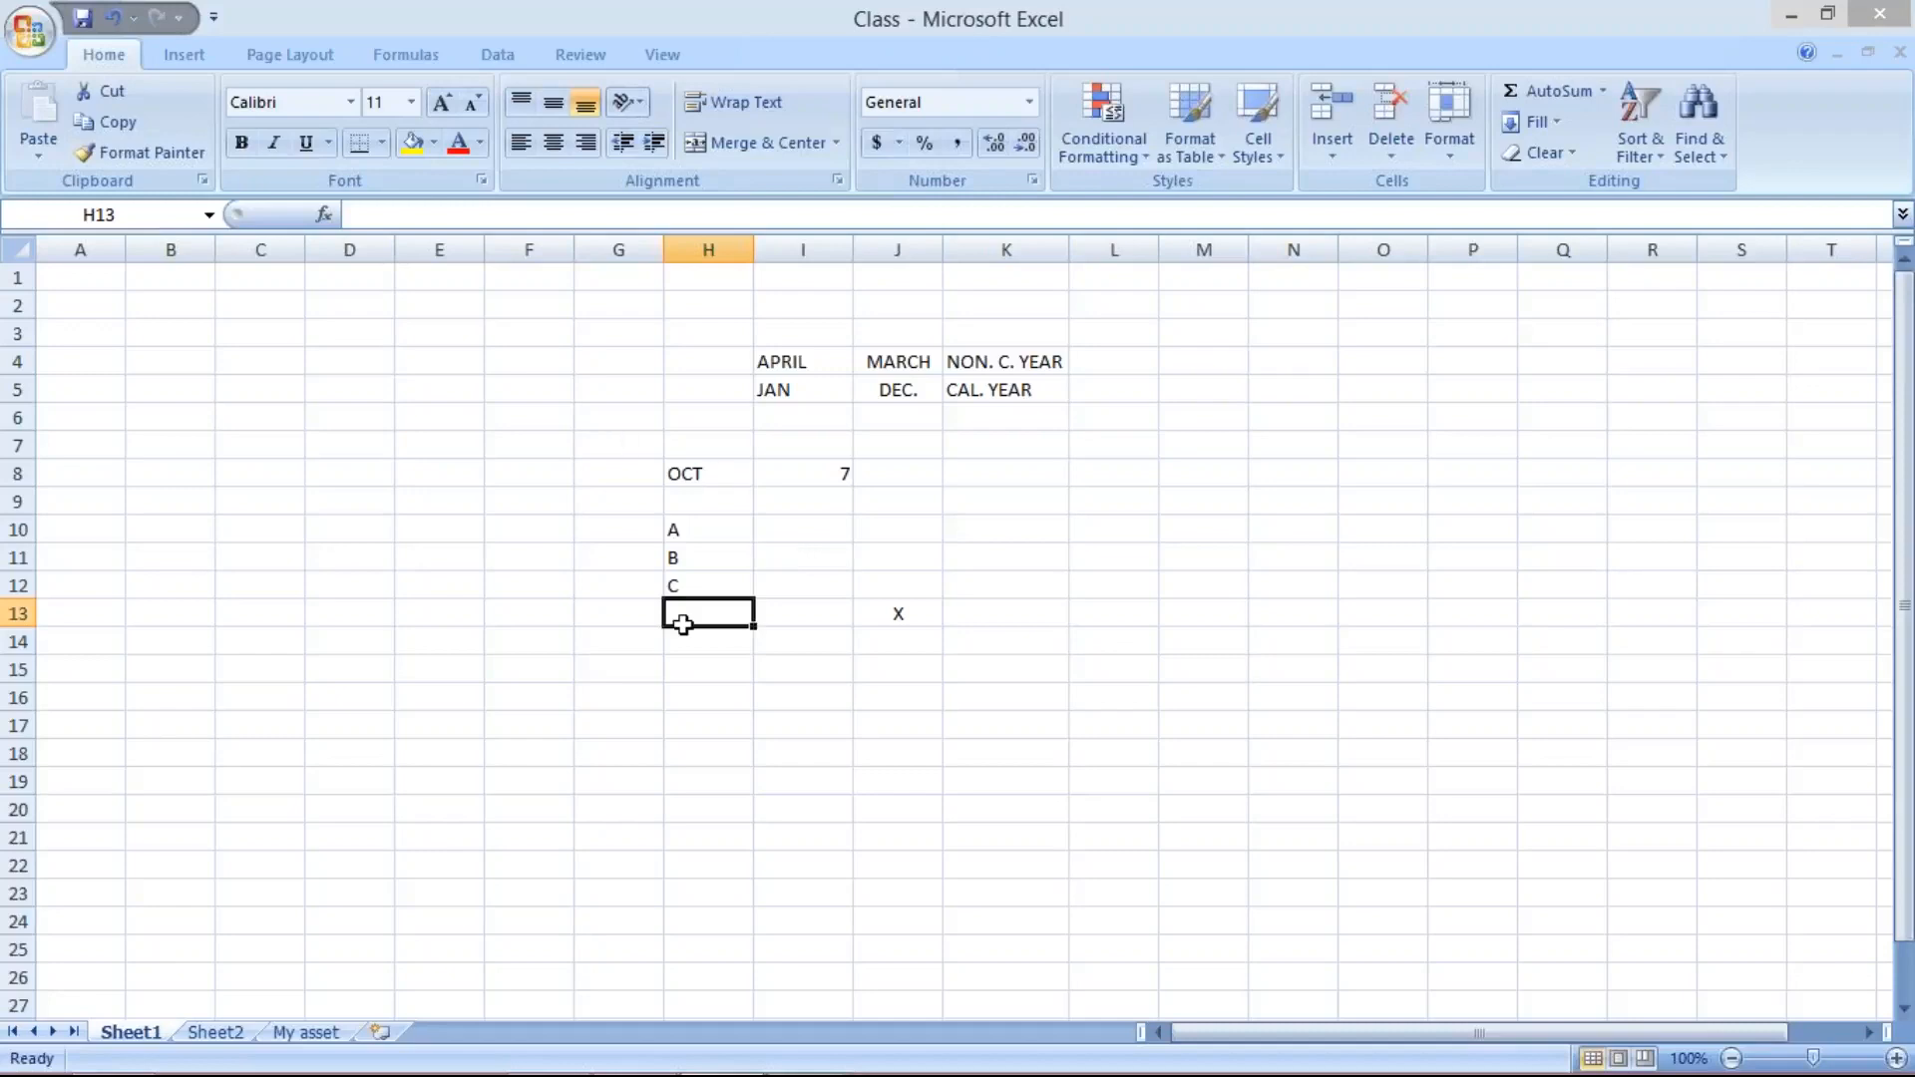
pyautogui.moveTo(803, 1047)
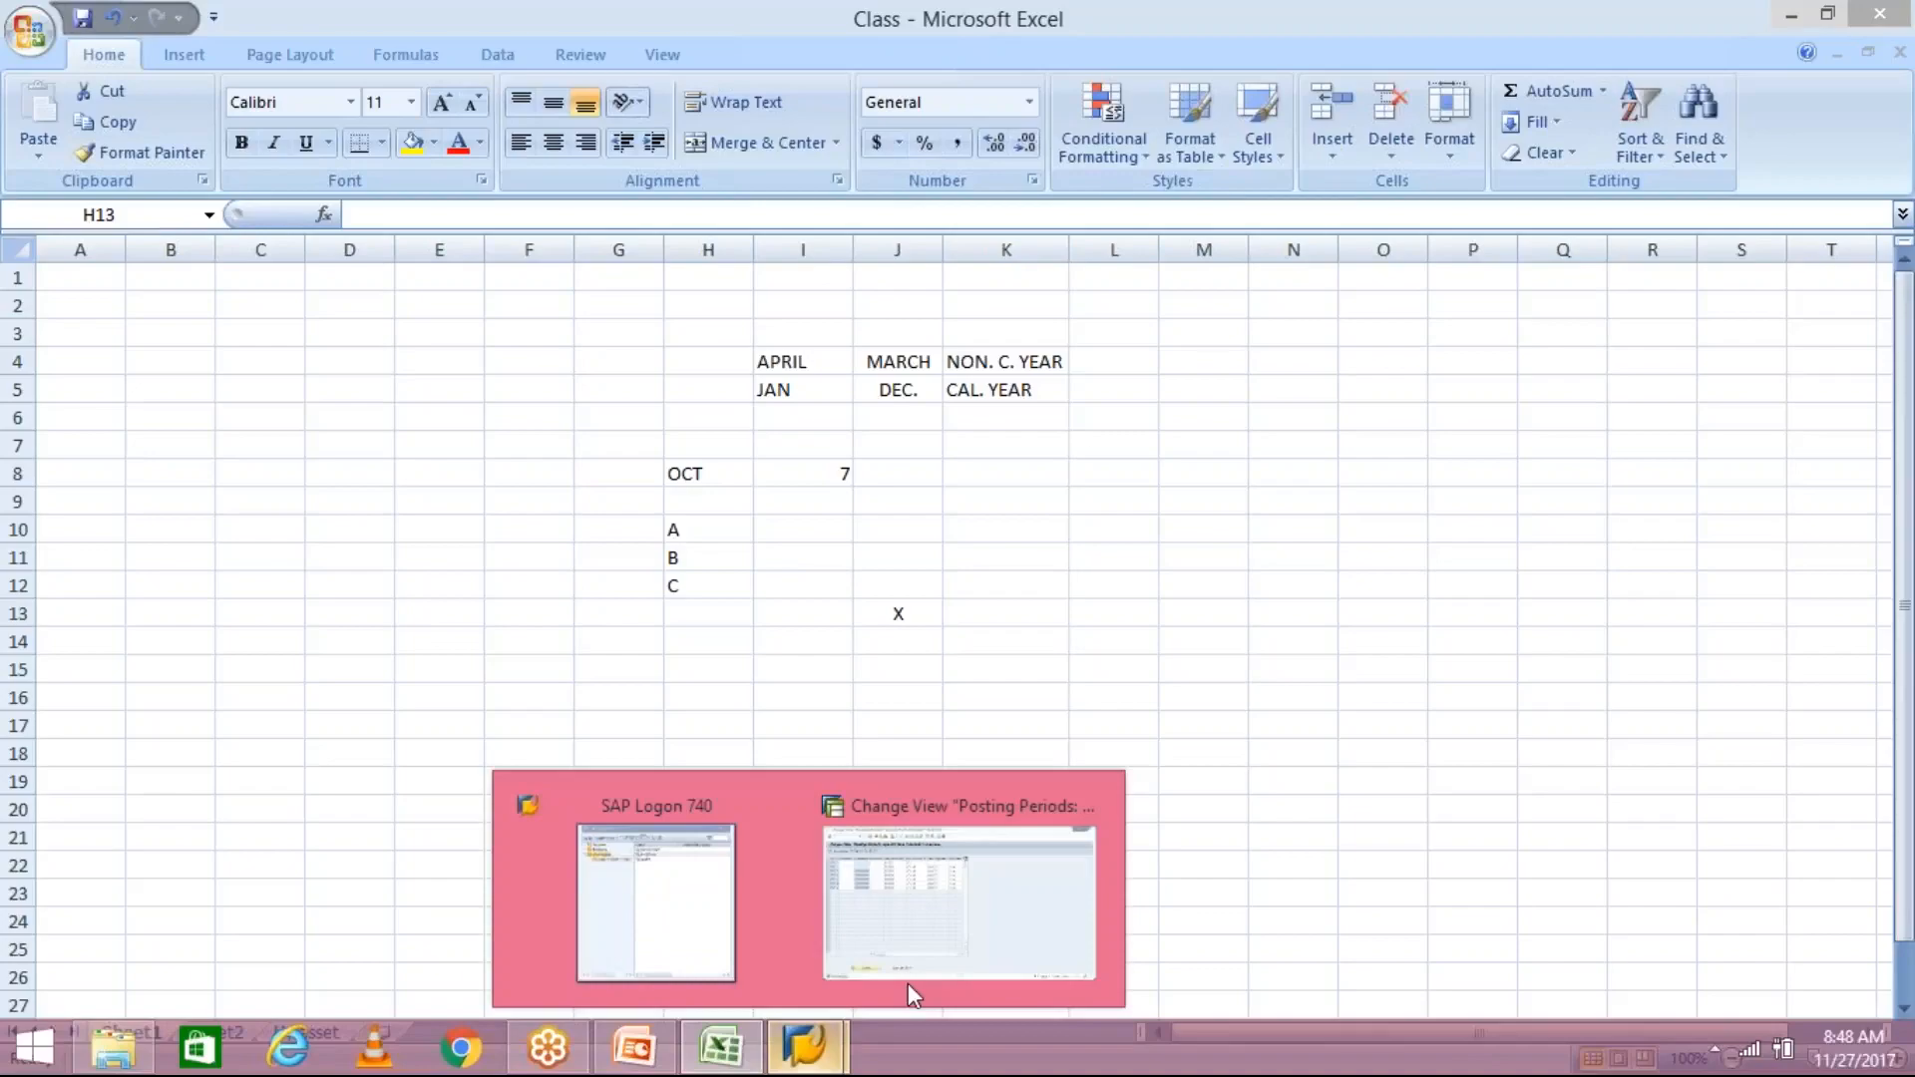
pyautogui.click(921, 925)
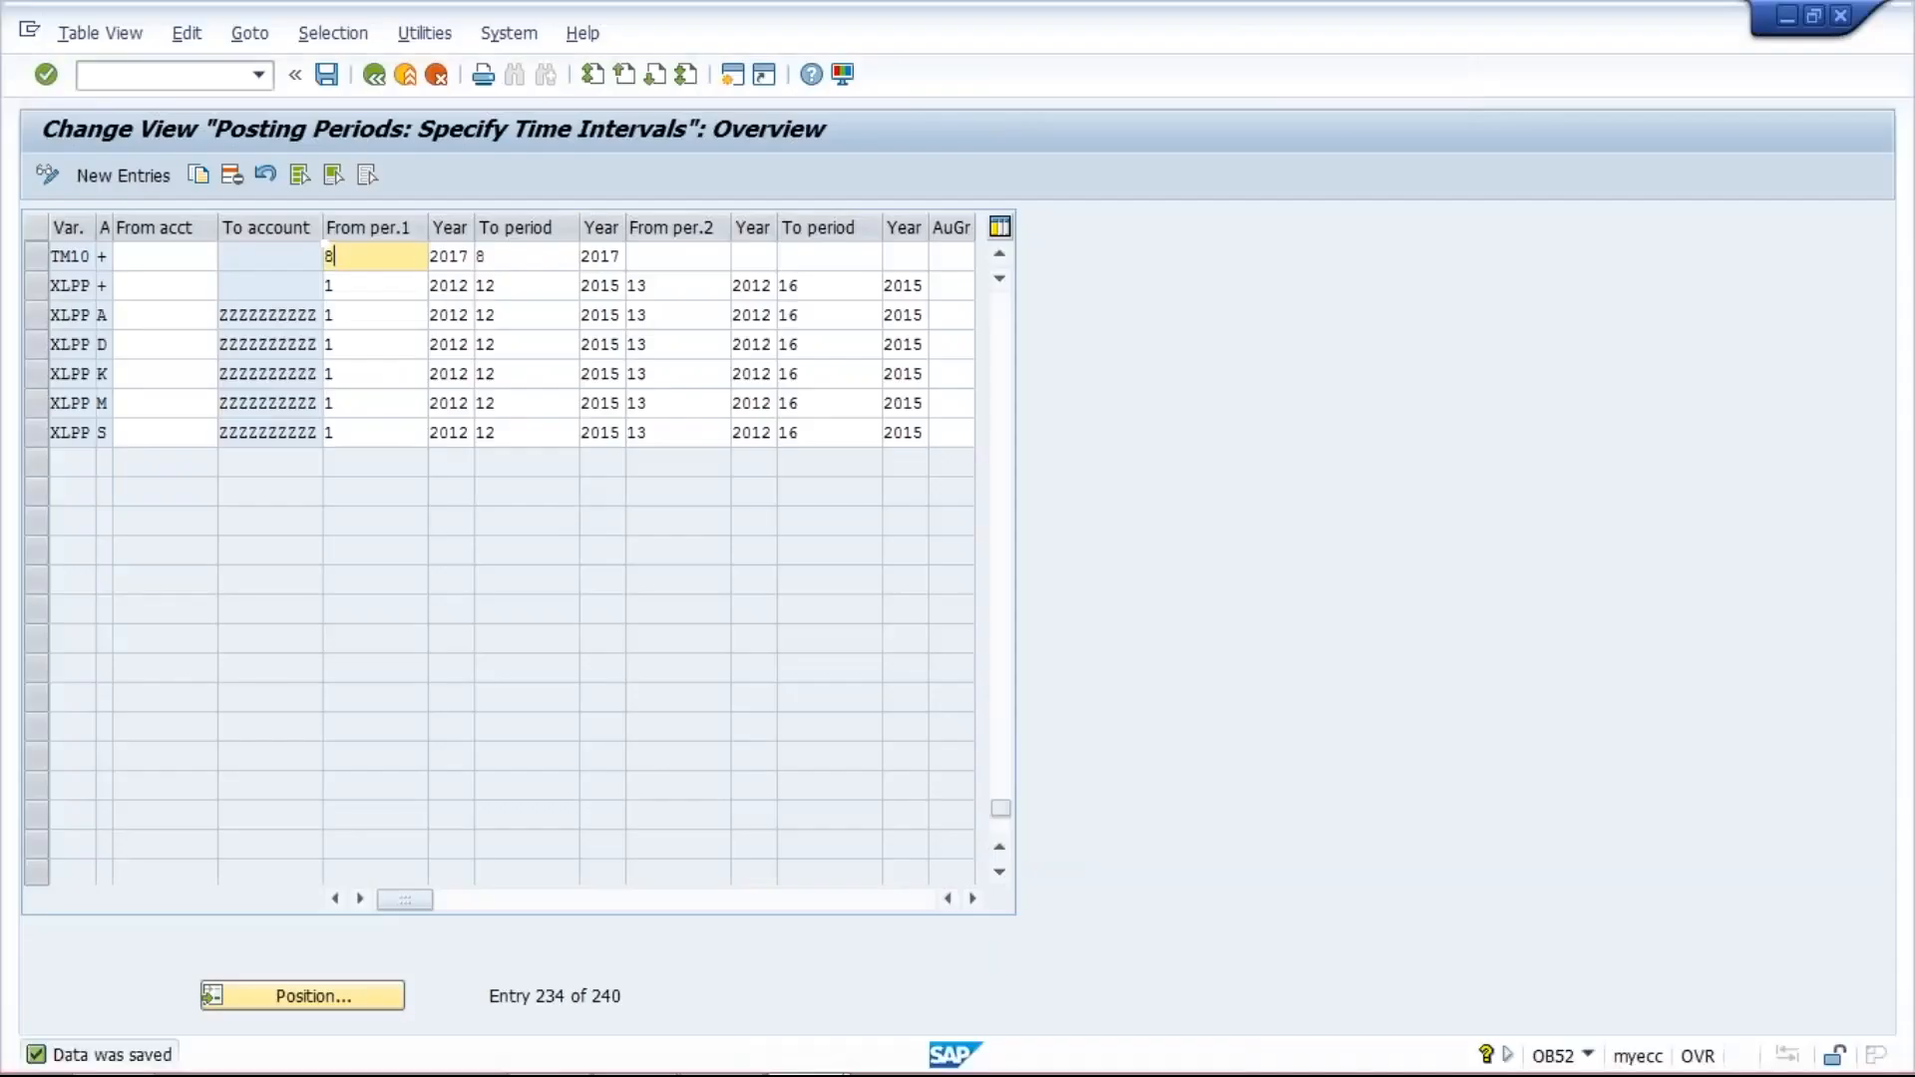
pyautogui.click(520, 257)
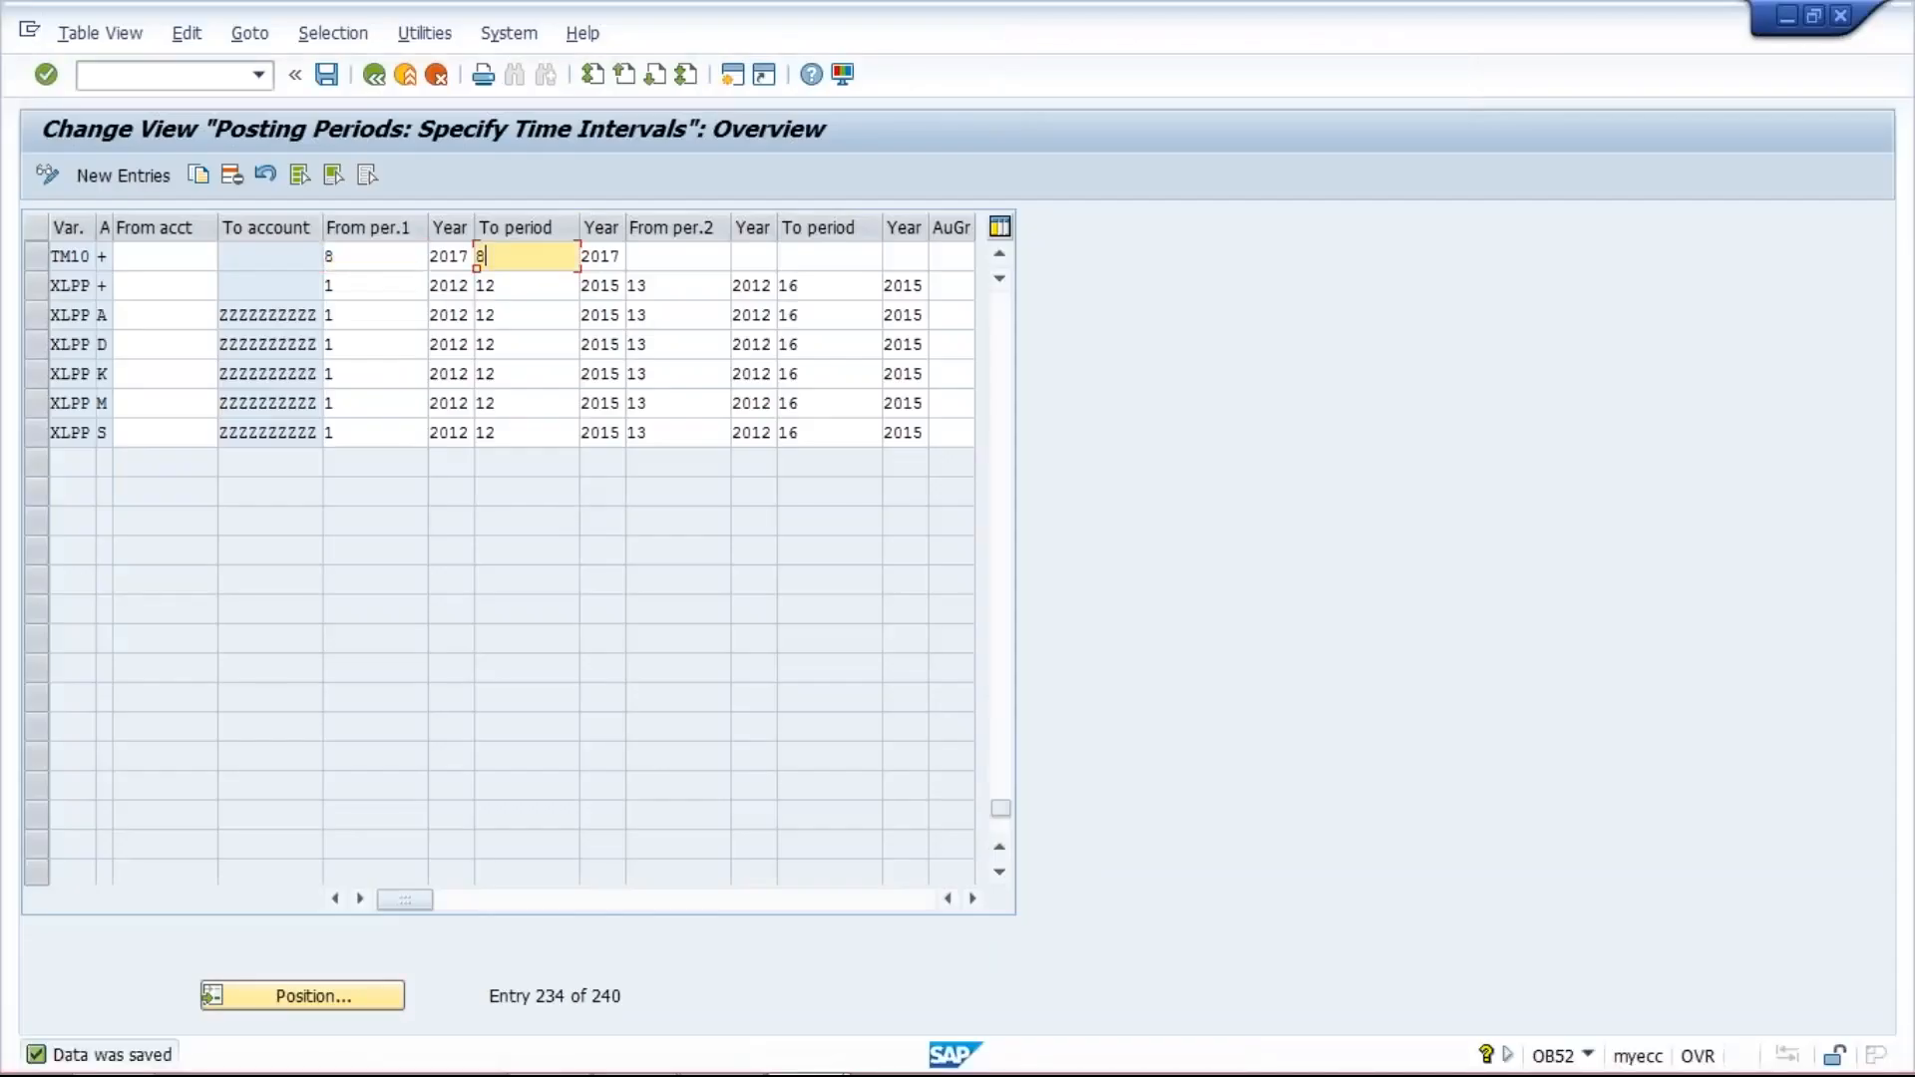
pyautogui.click(374, 257)
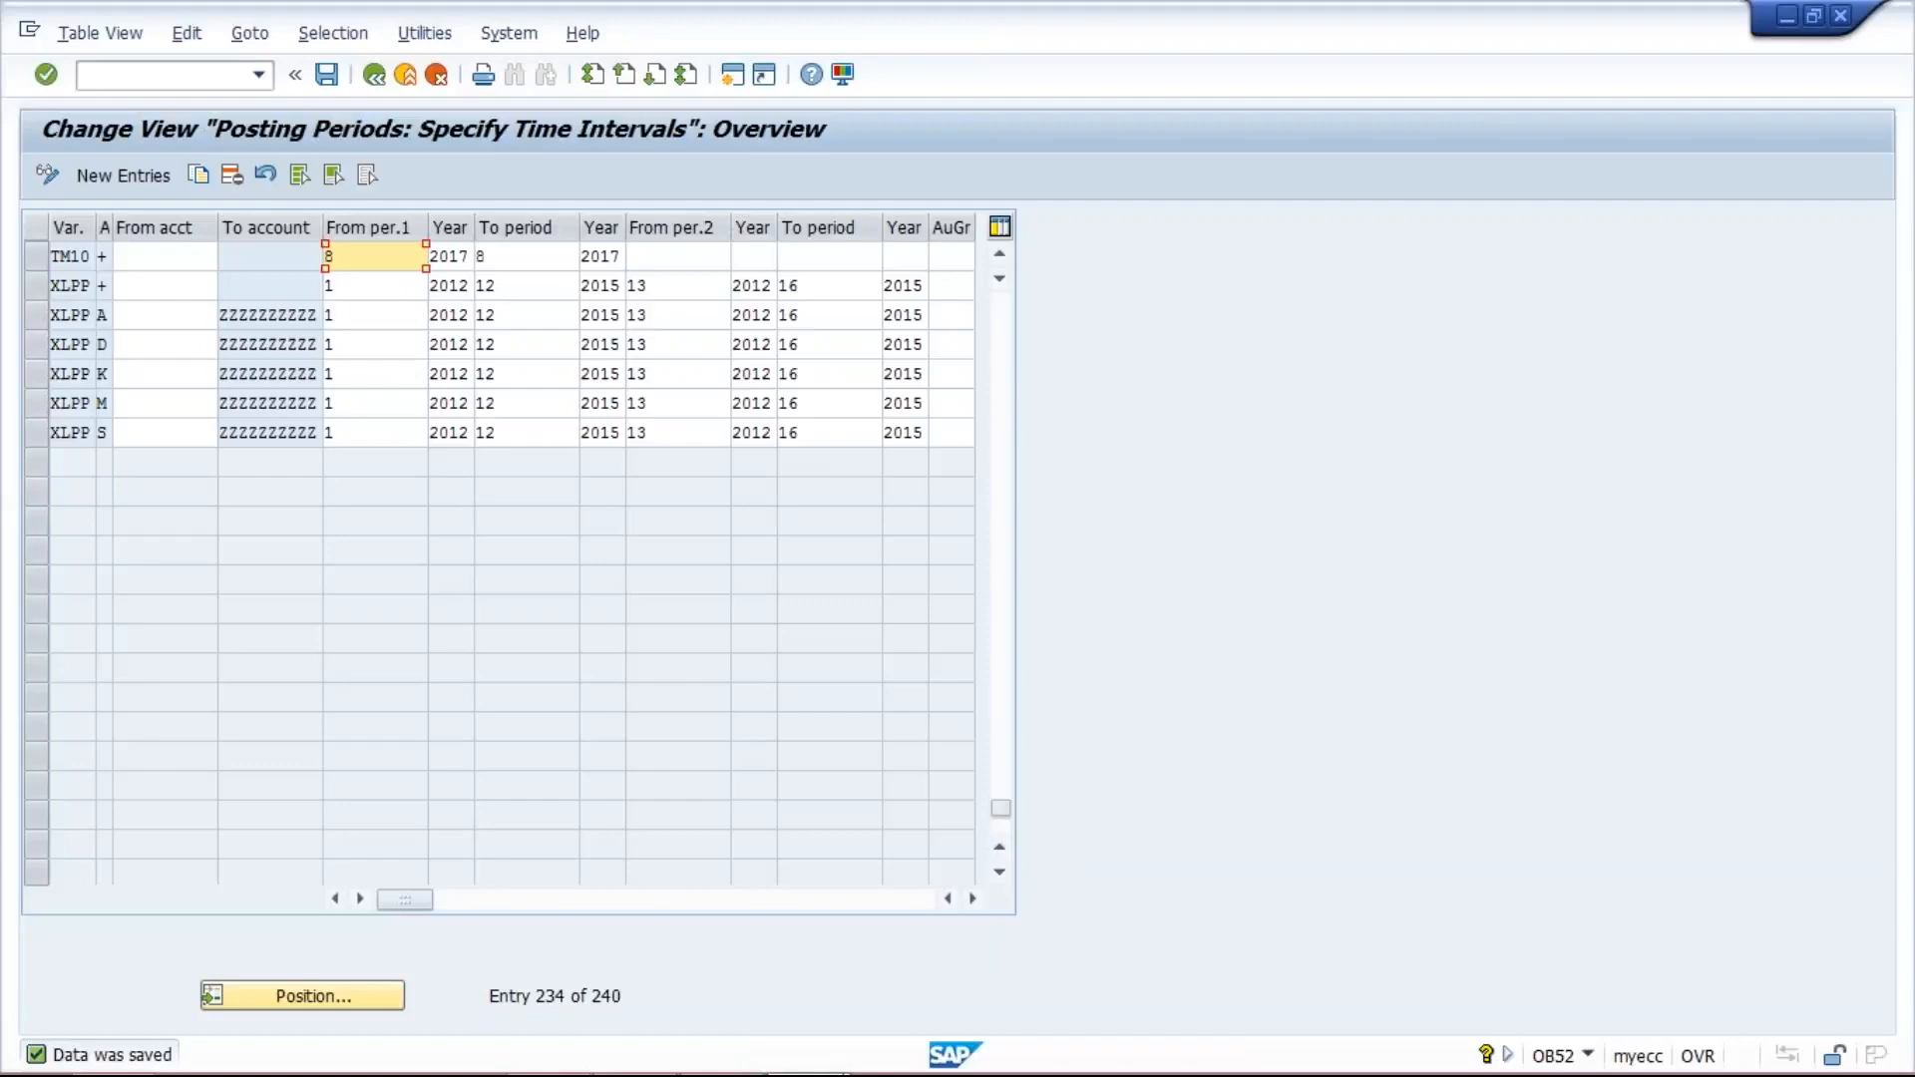
pyautogui.press('Tab')
pyautogui.click(379, 257)
pyautogui.click(556, 262)
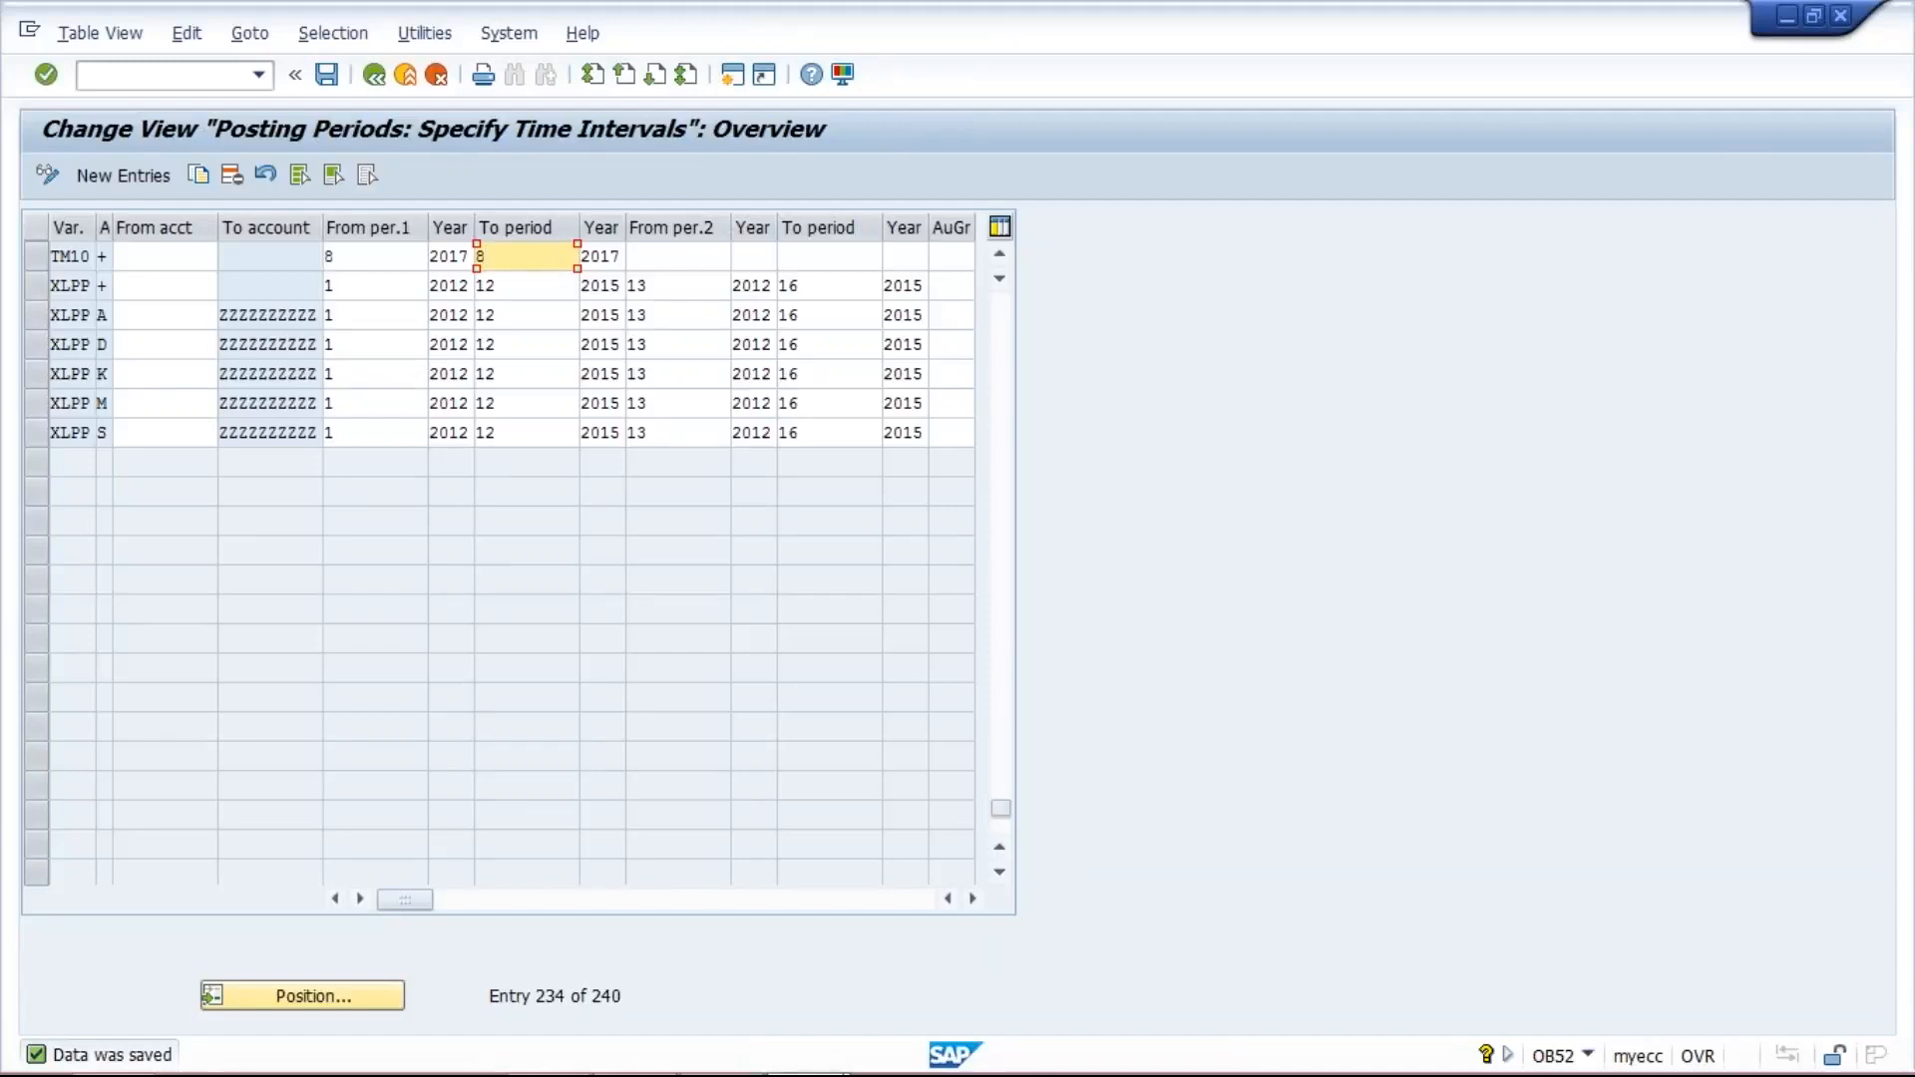
pyautogui.click(691, 1058)
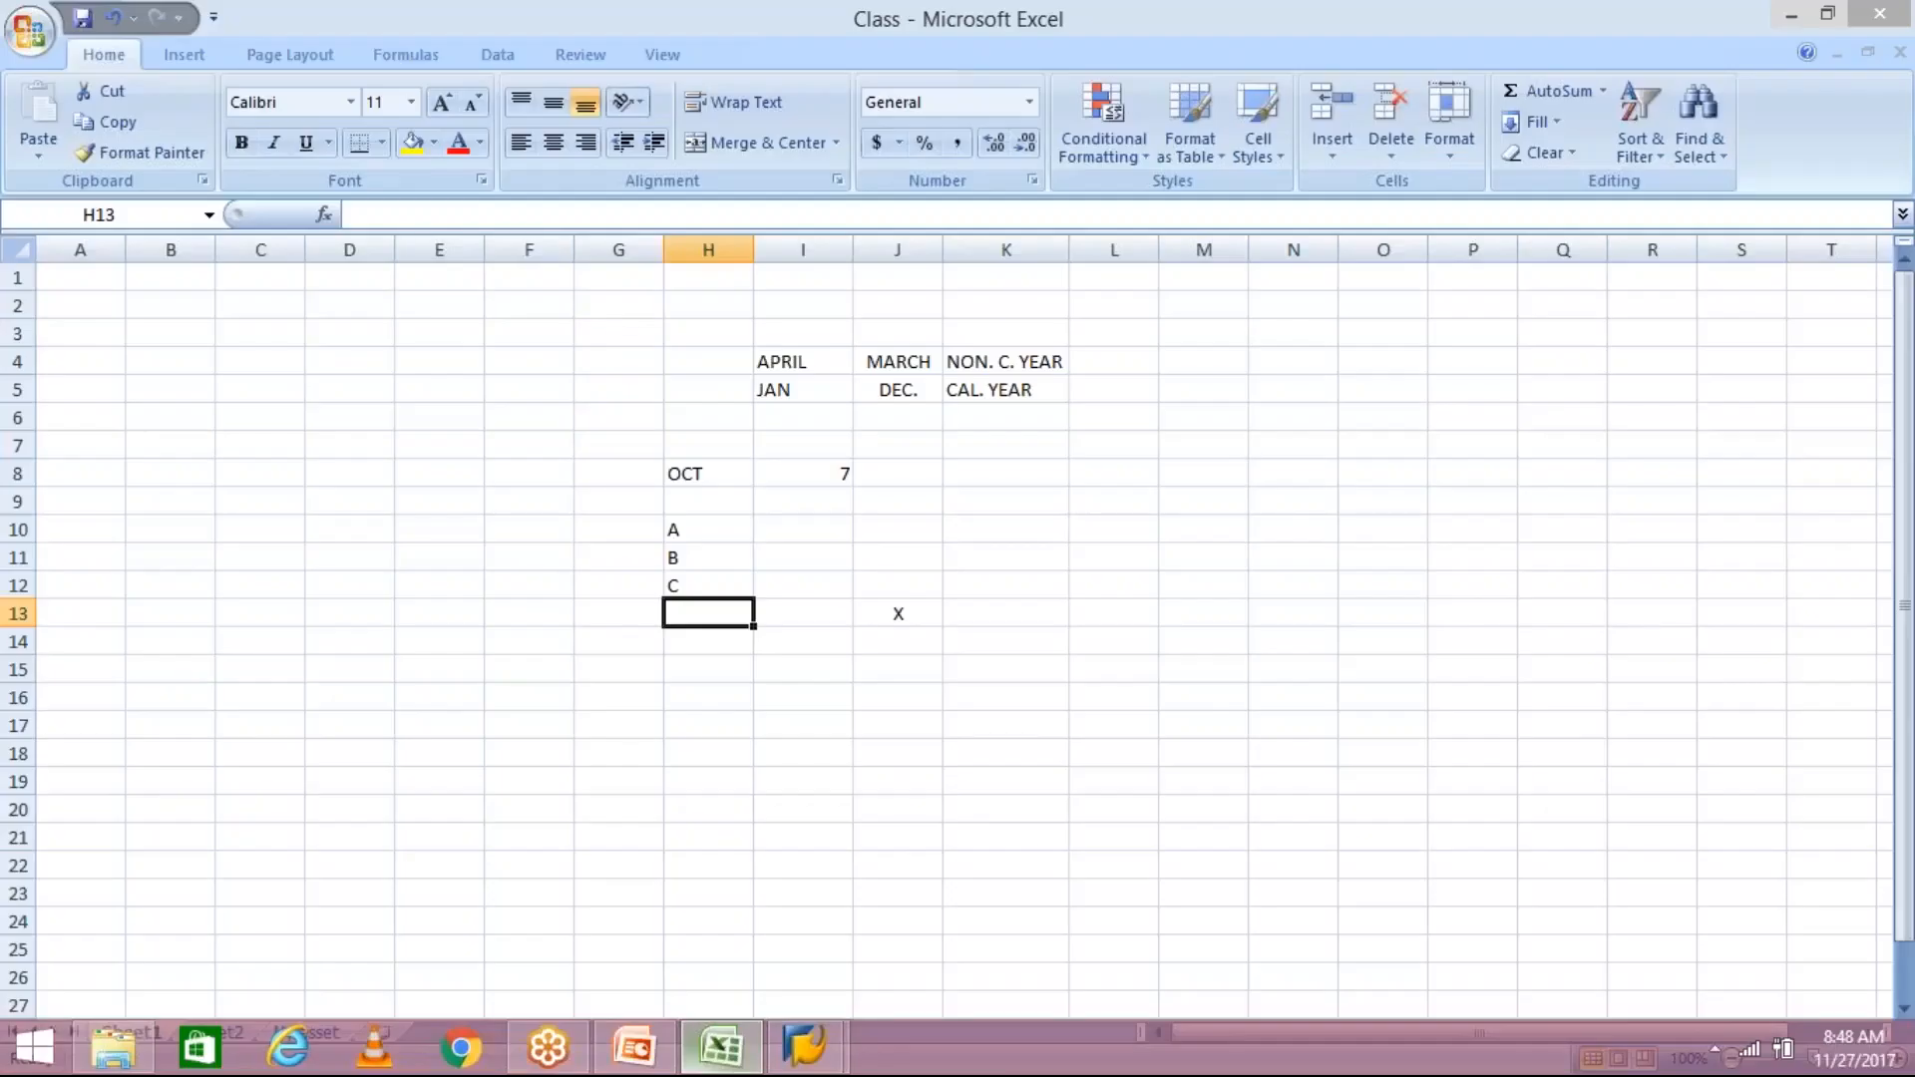
pyautogui.click(811, 530)
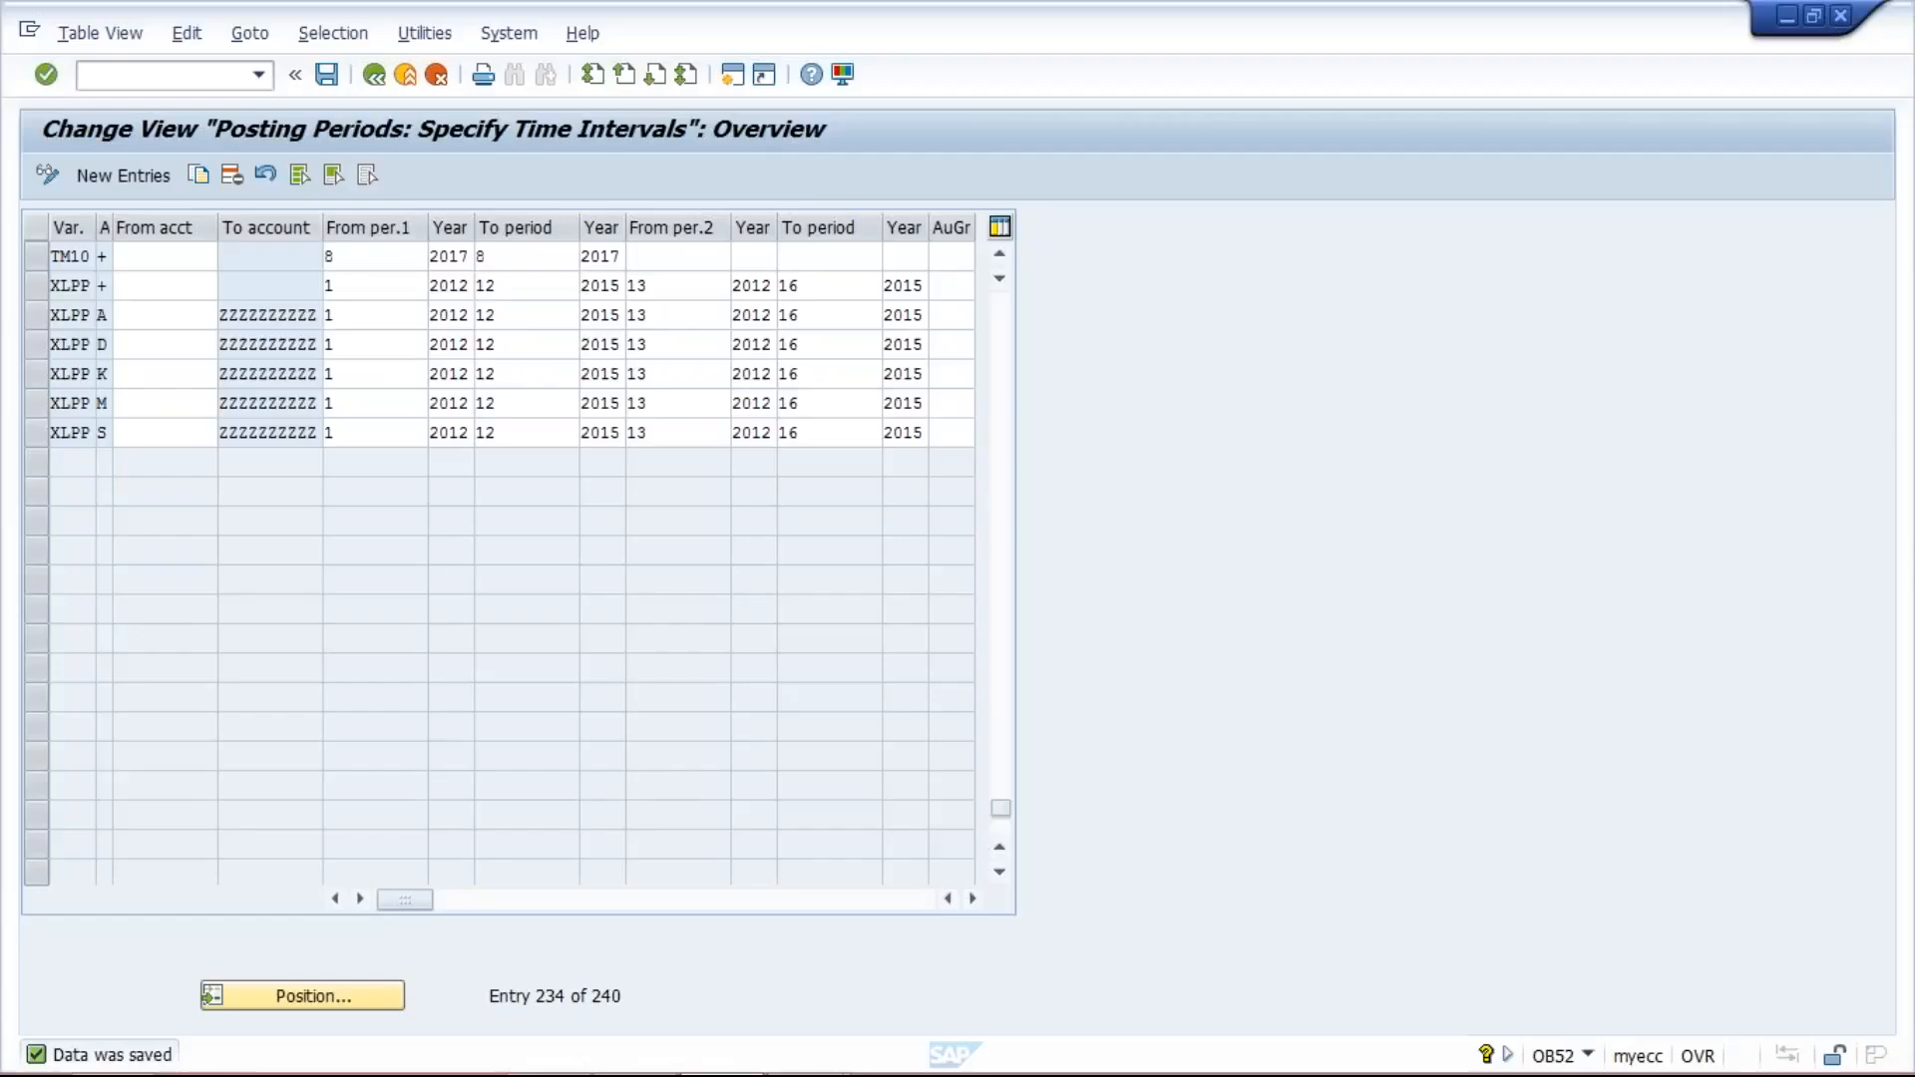
# - Switch to the SAP posting periods view and set the start period of the TM10 entry's first interval to 7
pyautogui.click(498, 256)
pyautogui.write('8')
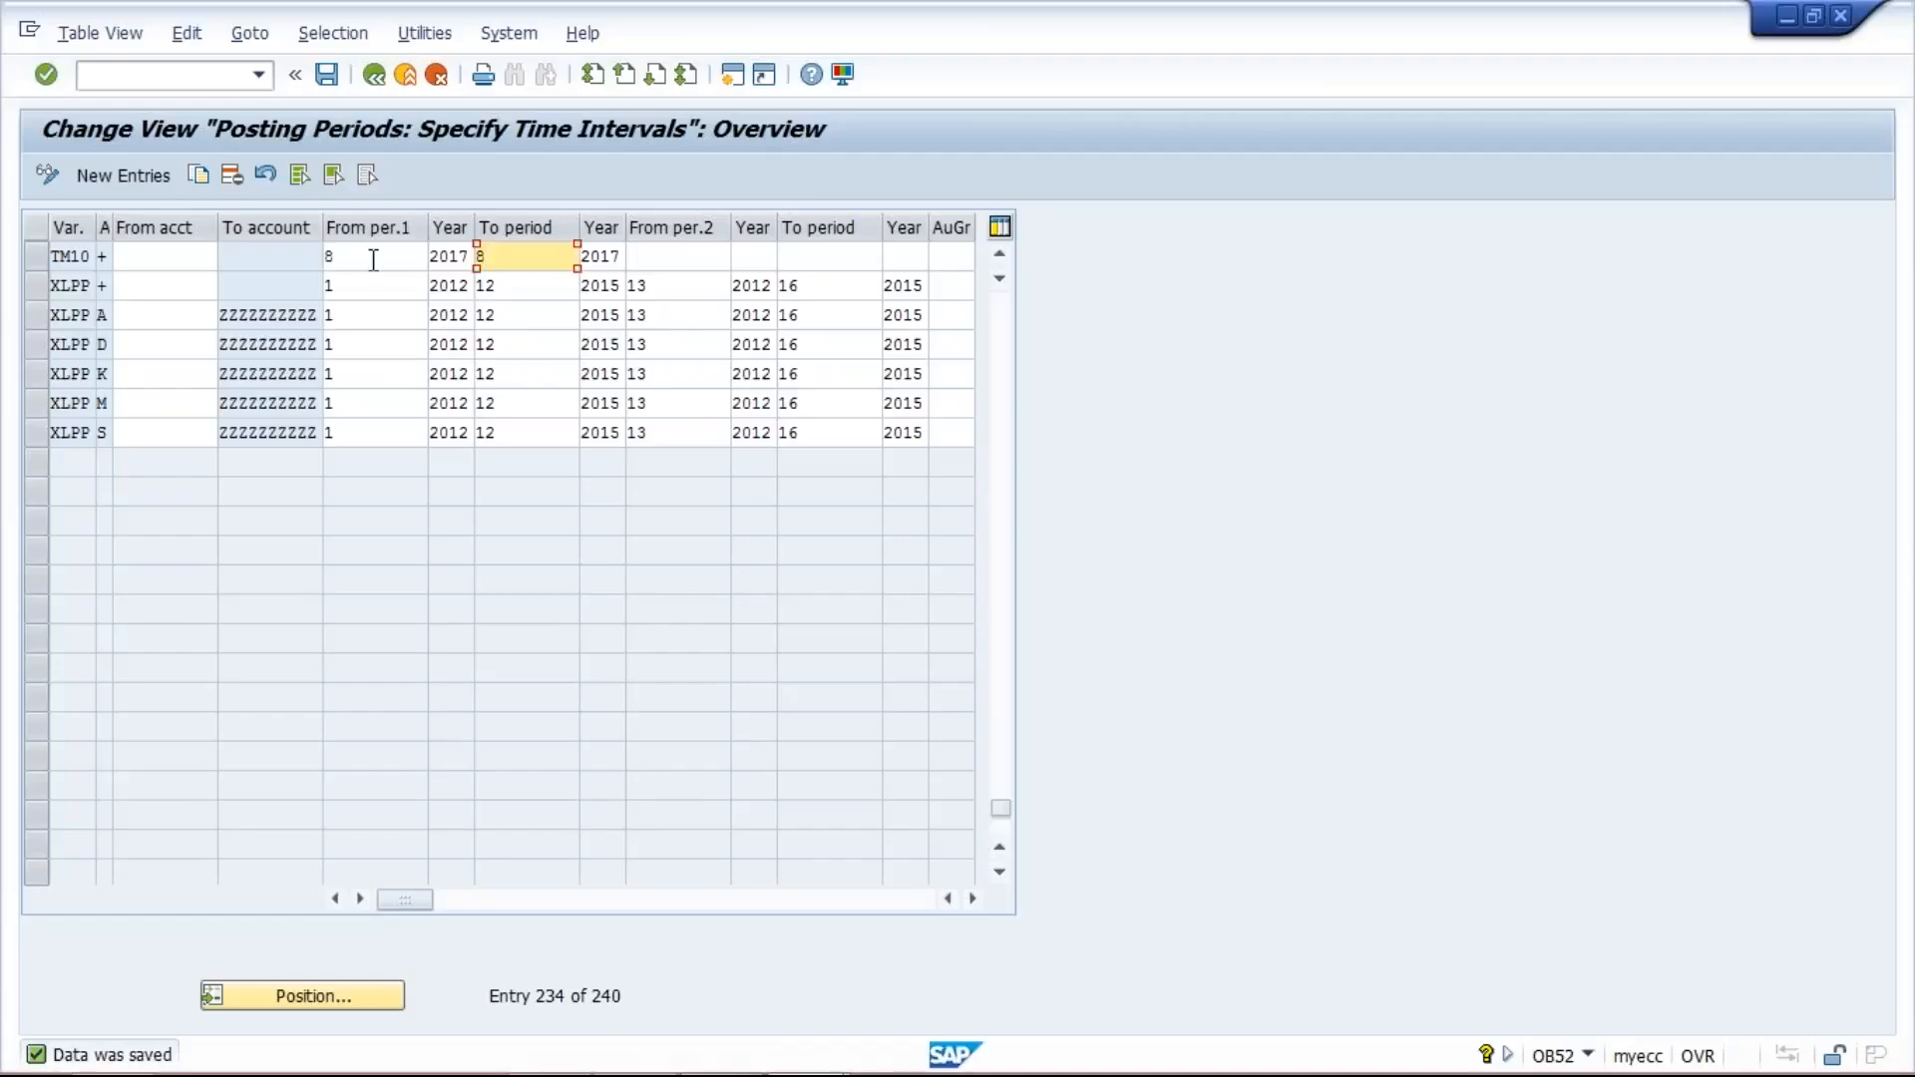
pyautogui.click(373, 259)
pyautogui.press('BackSpace')
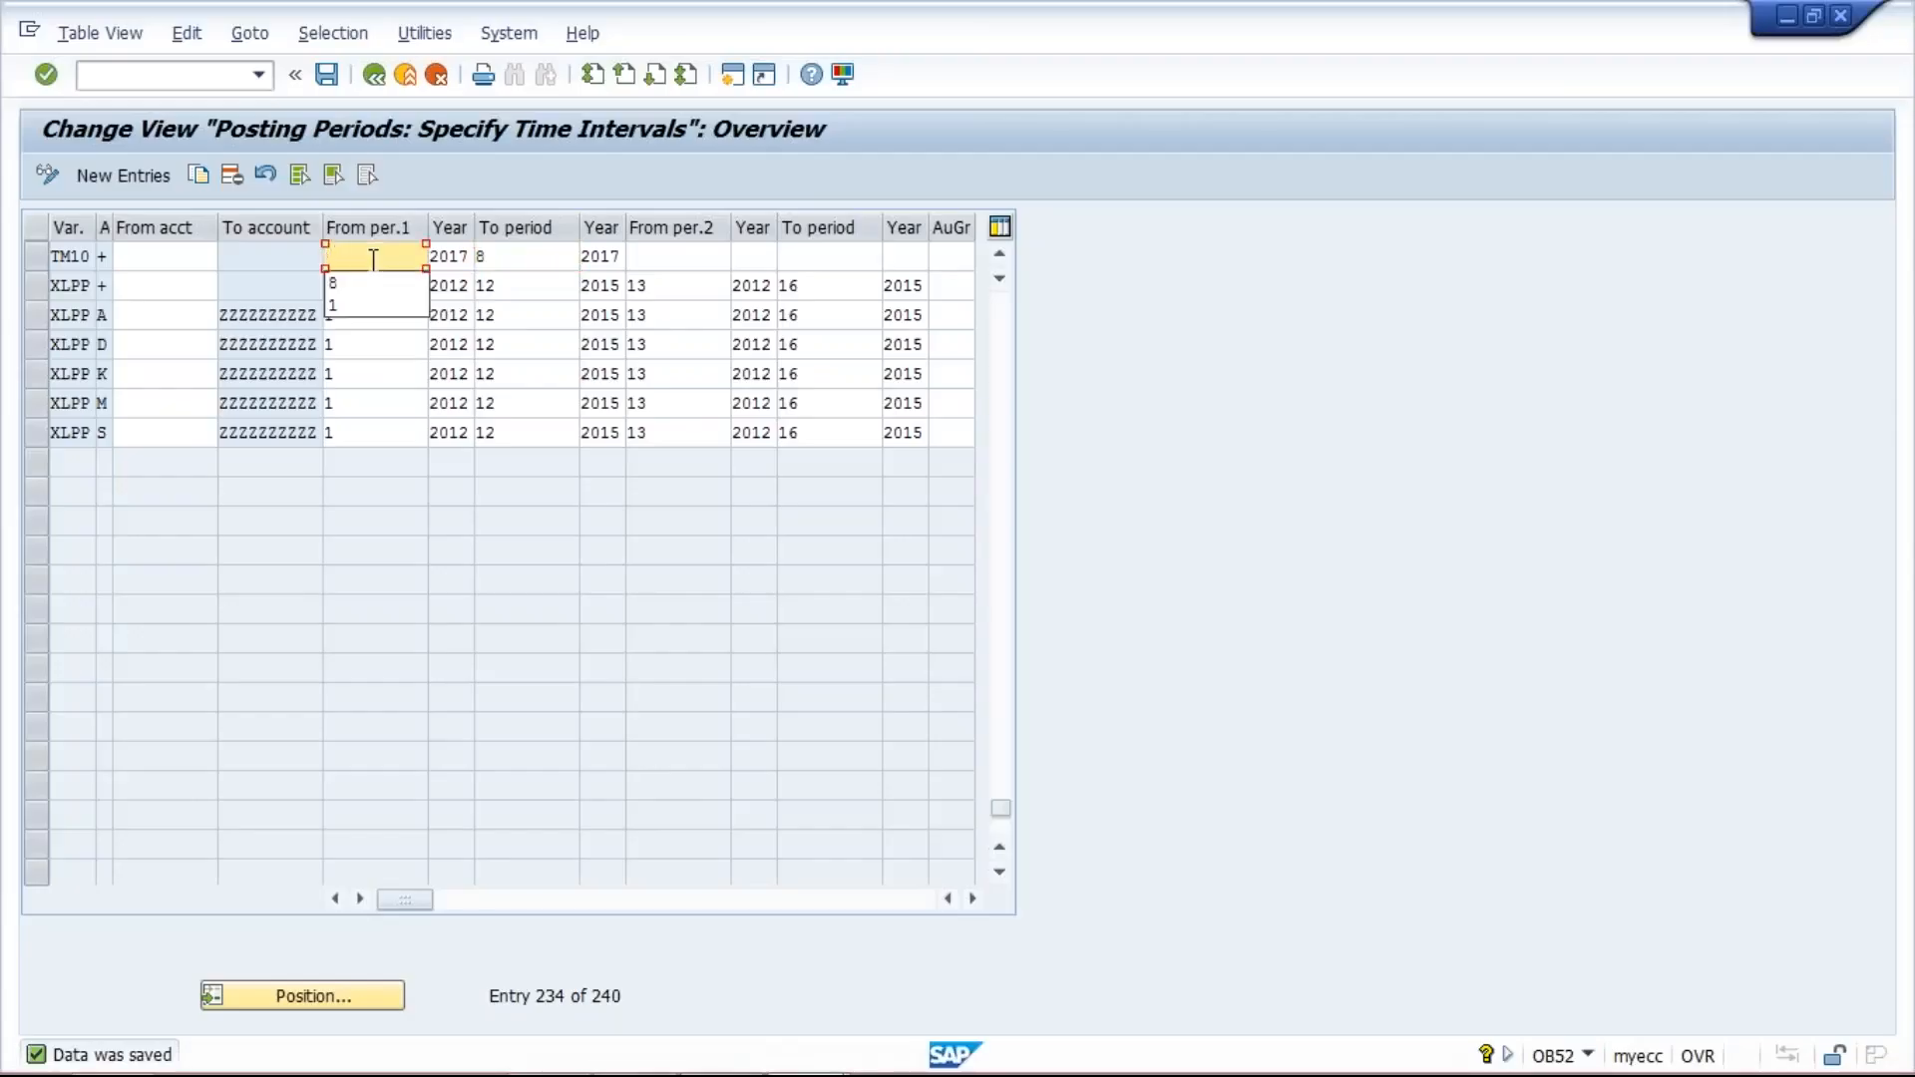
pyautogui.write('7')
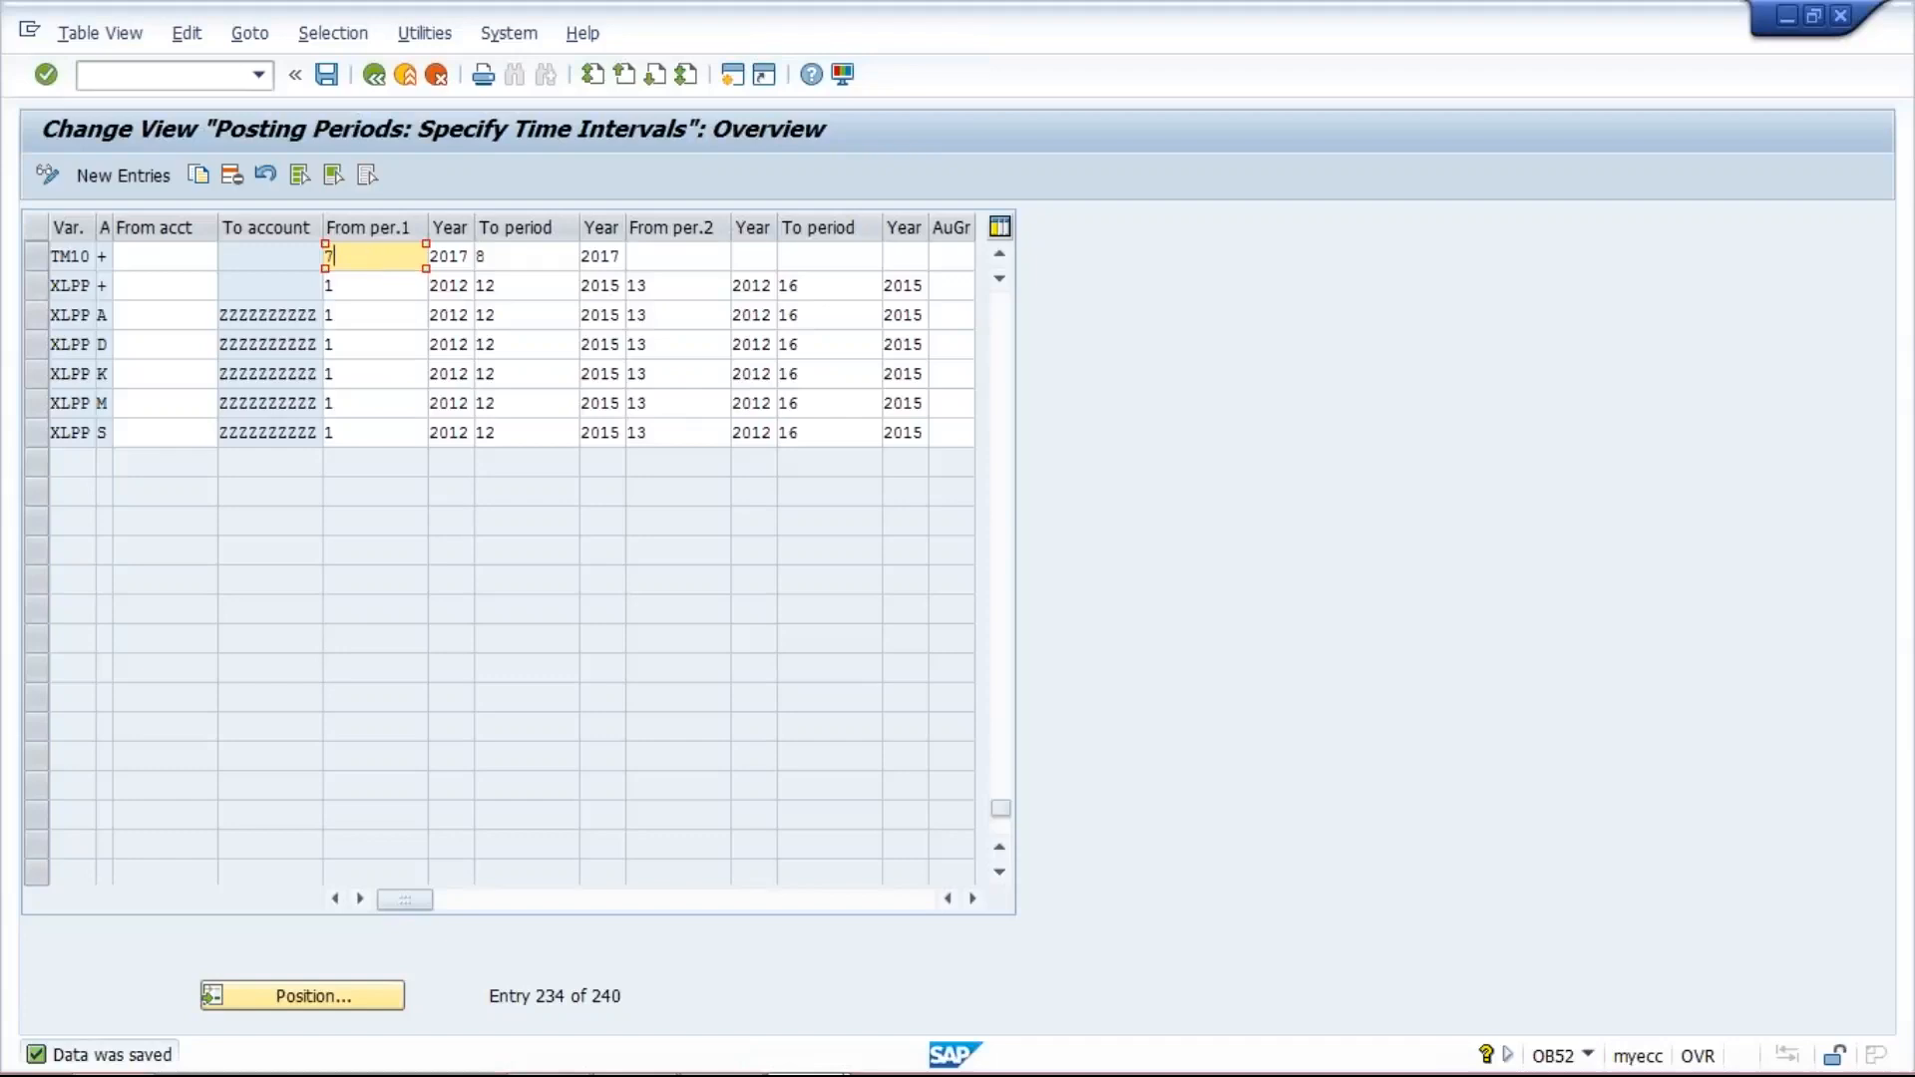
# - Switch to the Class workbook in Excel and review the A, B and C entries in cells H10 to H12
pyautogui.click(723, 1049)
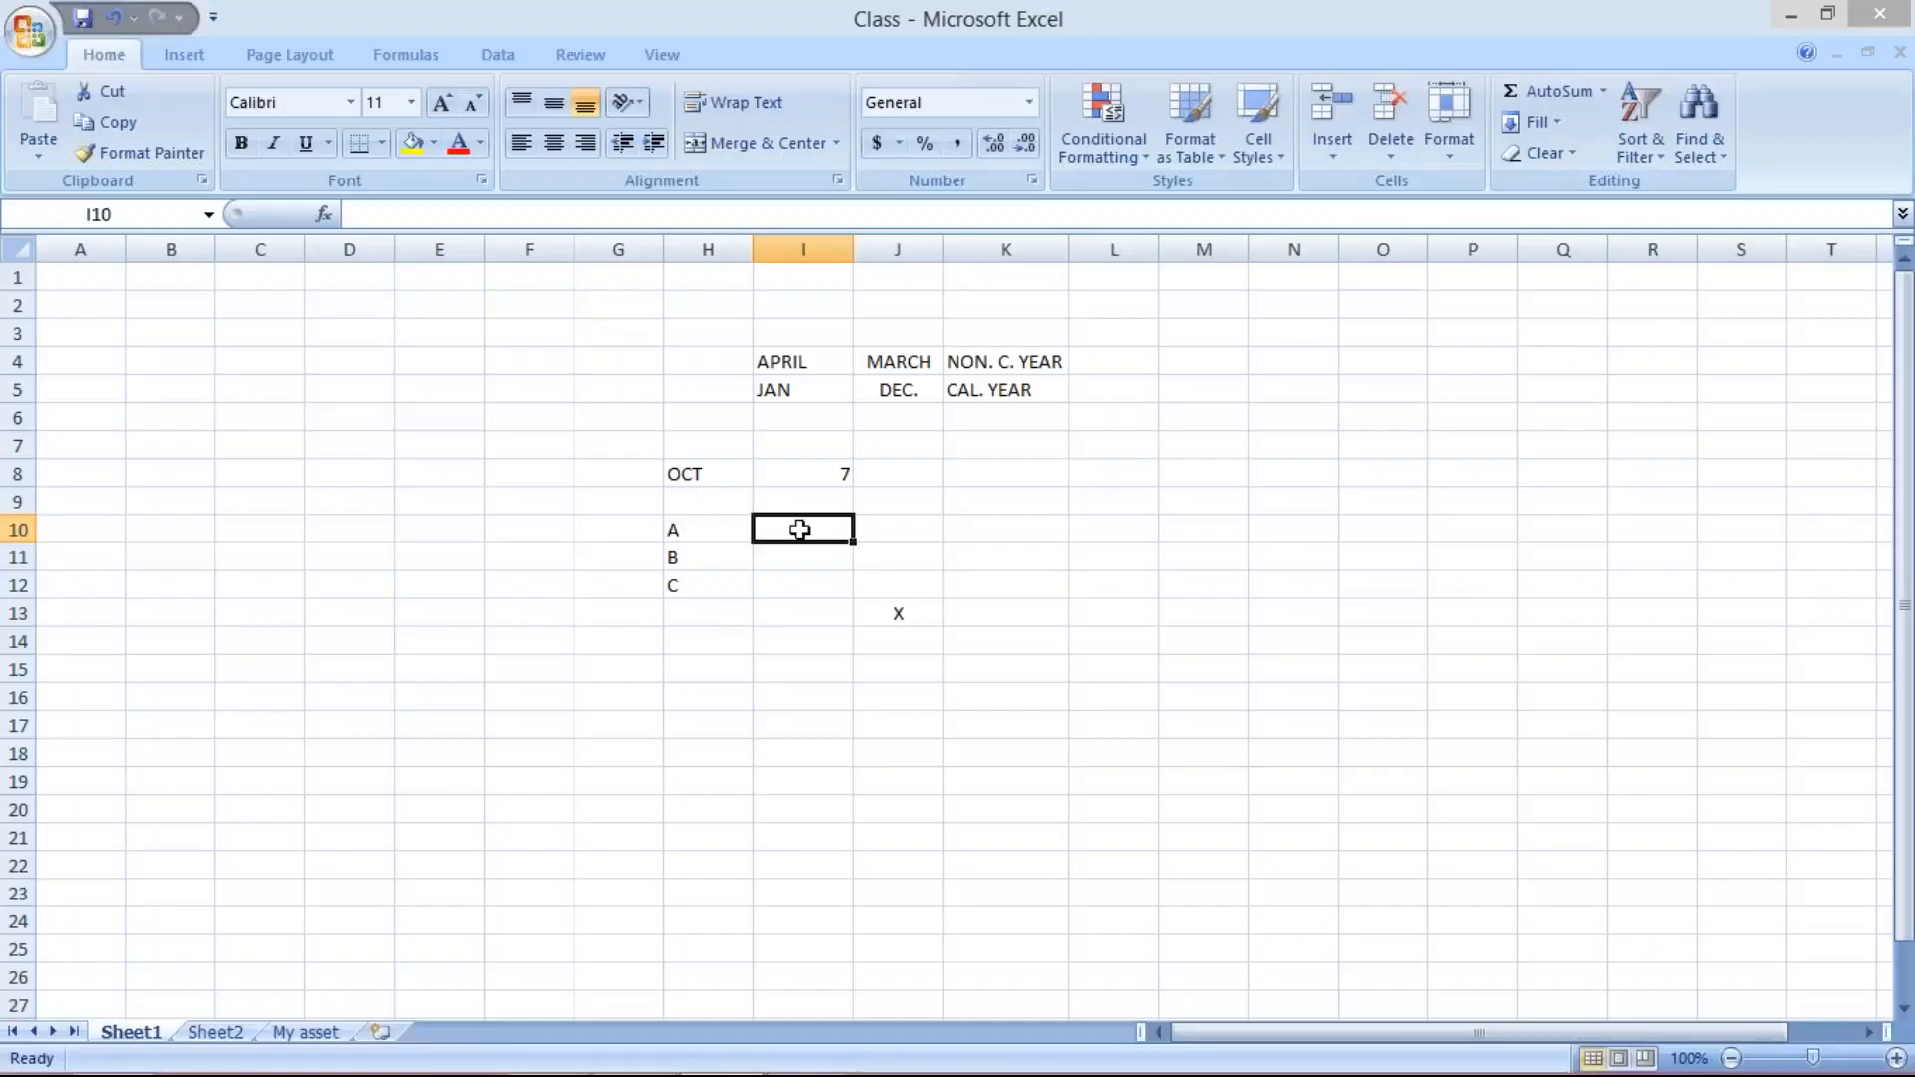
pyautogui.moveTo(679, 555); pyautogui.dragTo(697, 582)
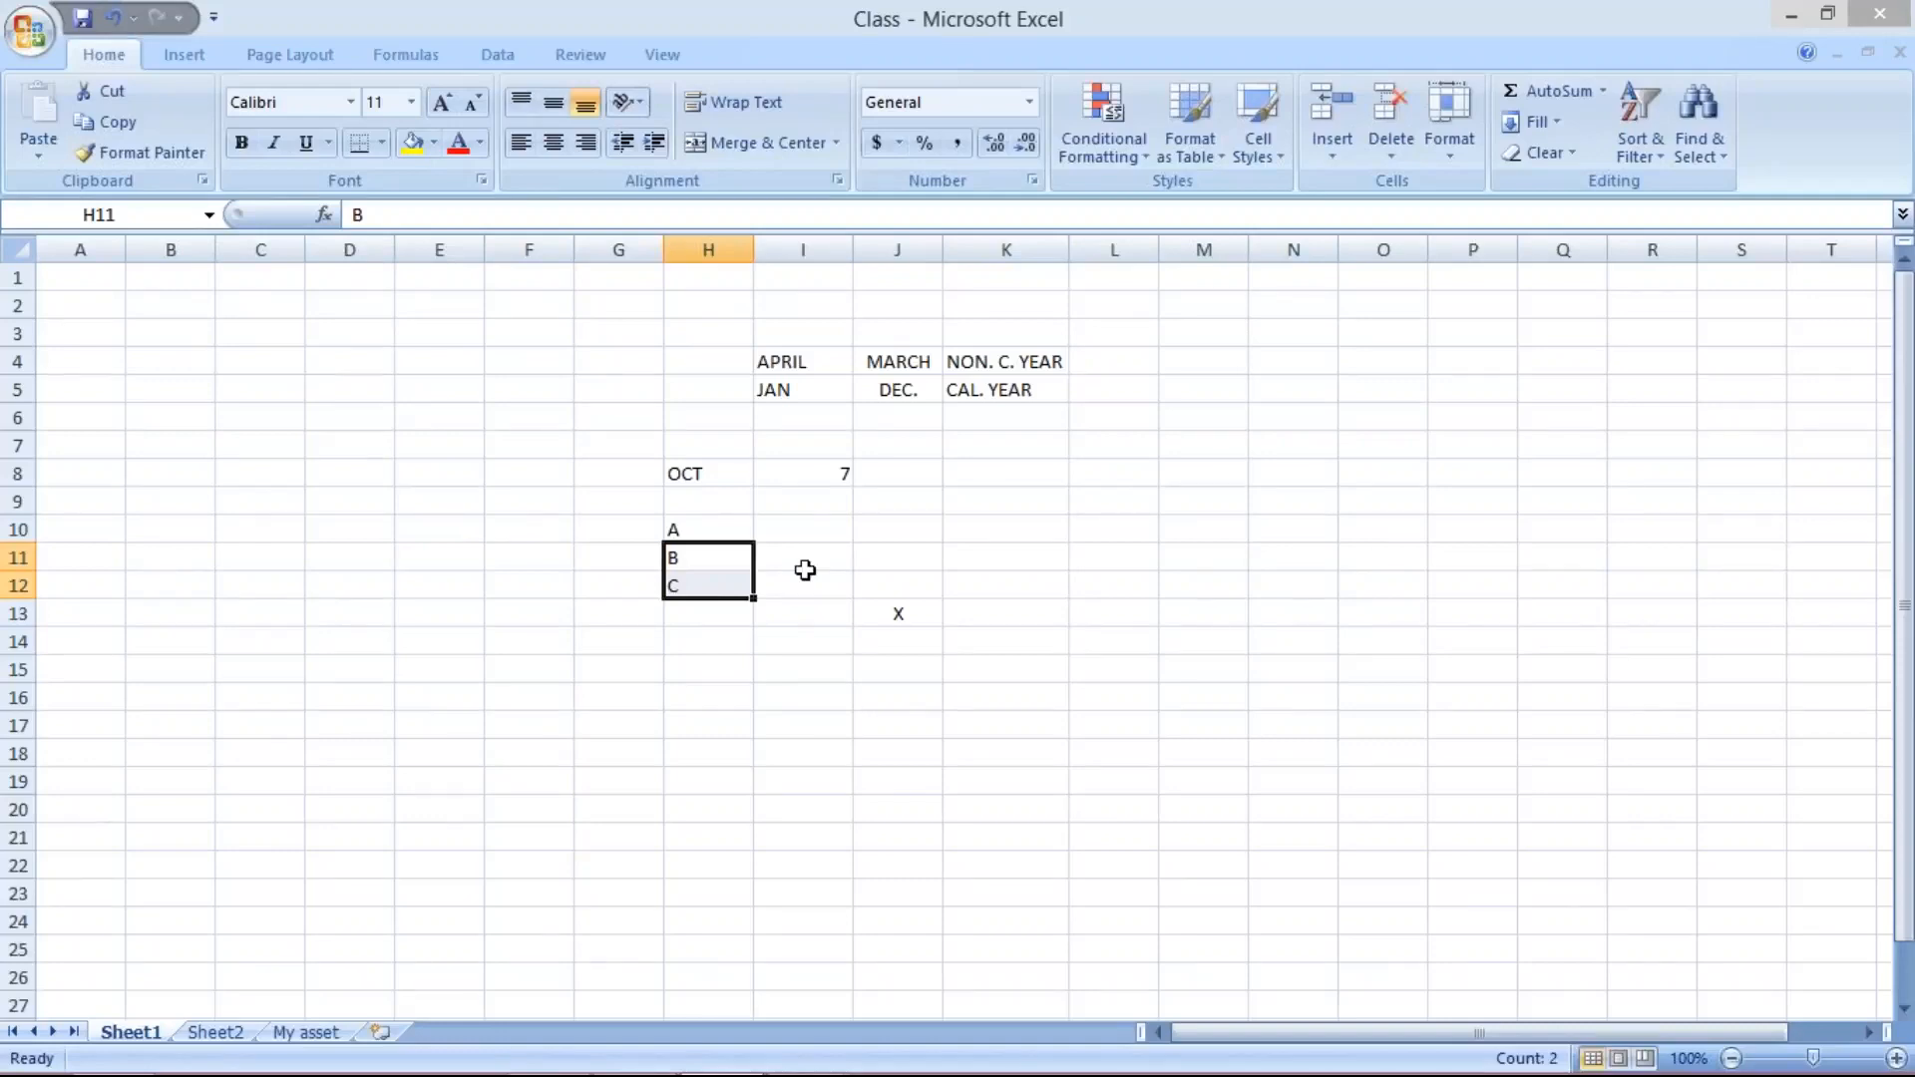
pyautogui.click(708, 531)
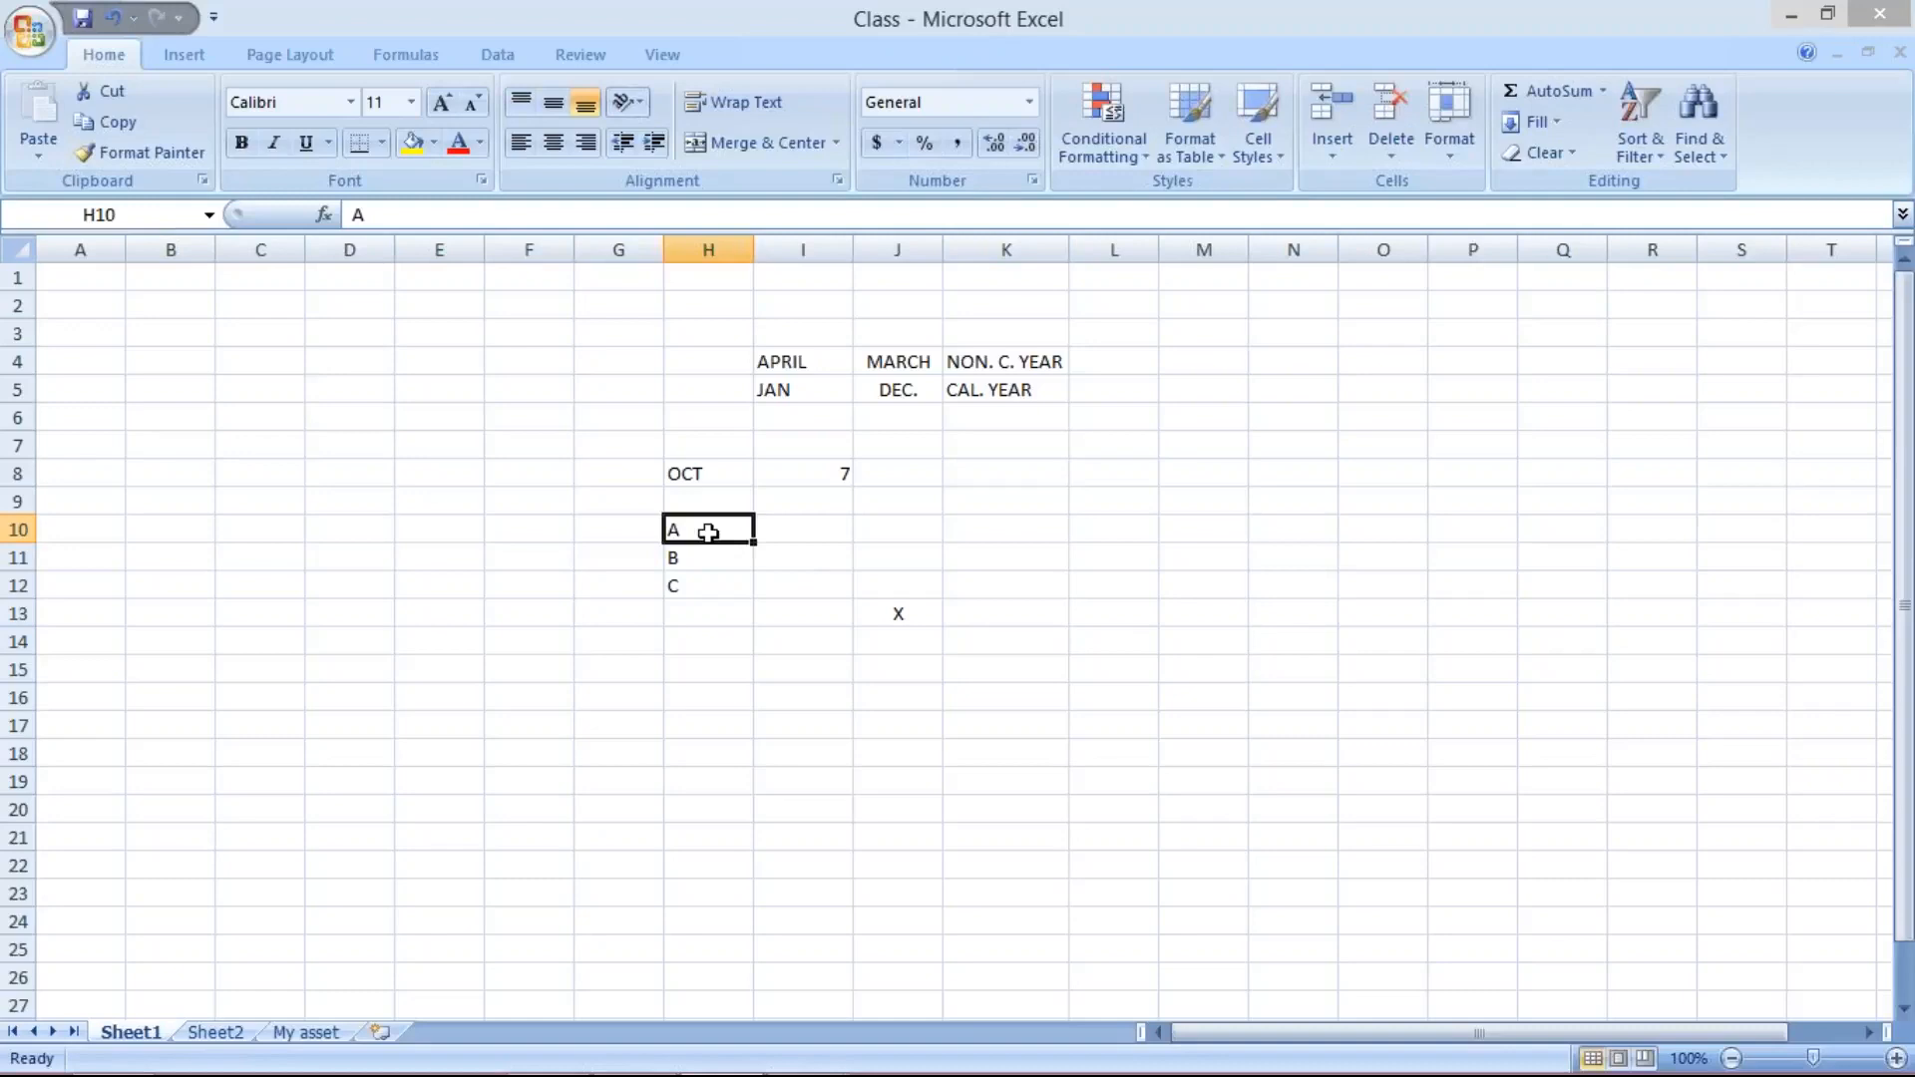
pyautogui.click(705, 558)
pyautogui.click(703, 586)
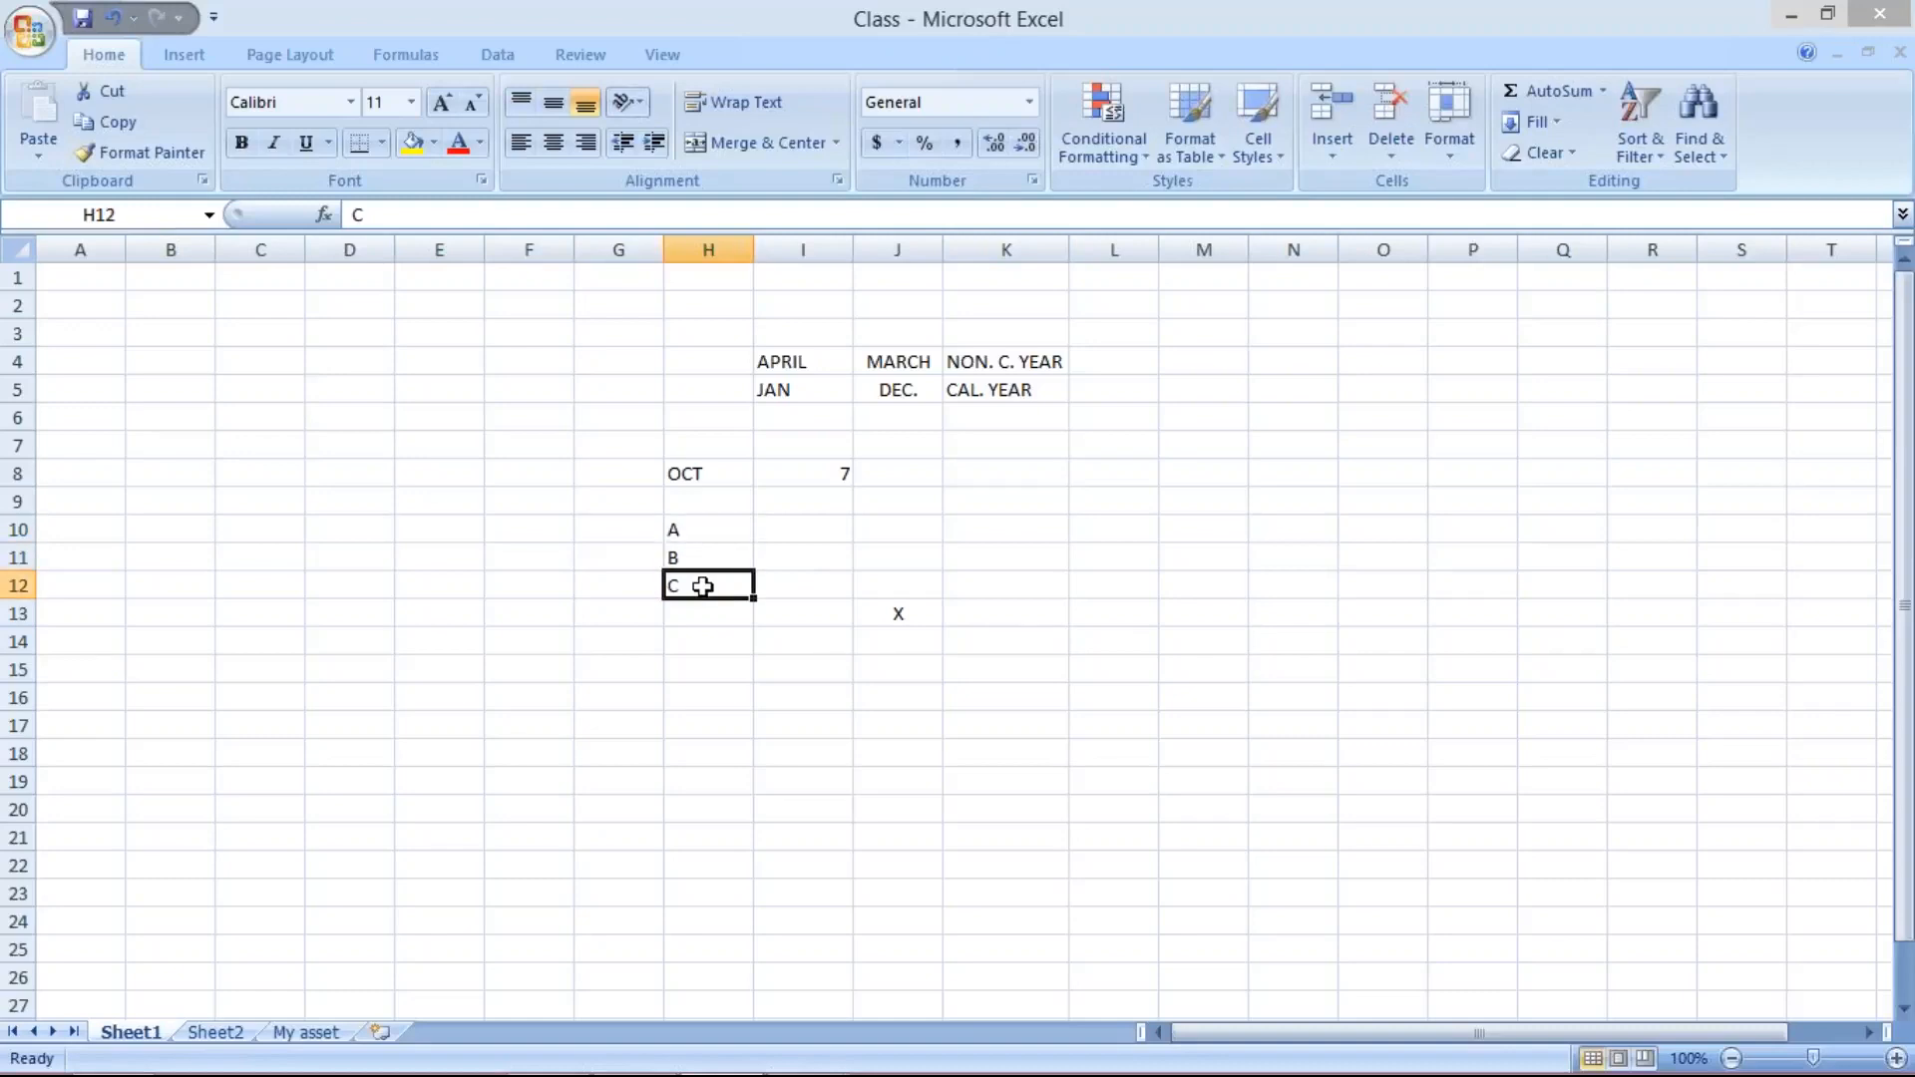
pyautogui.click(804, 585)
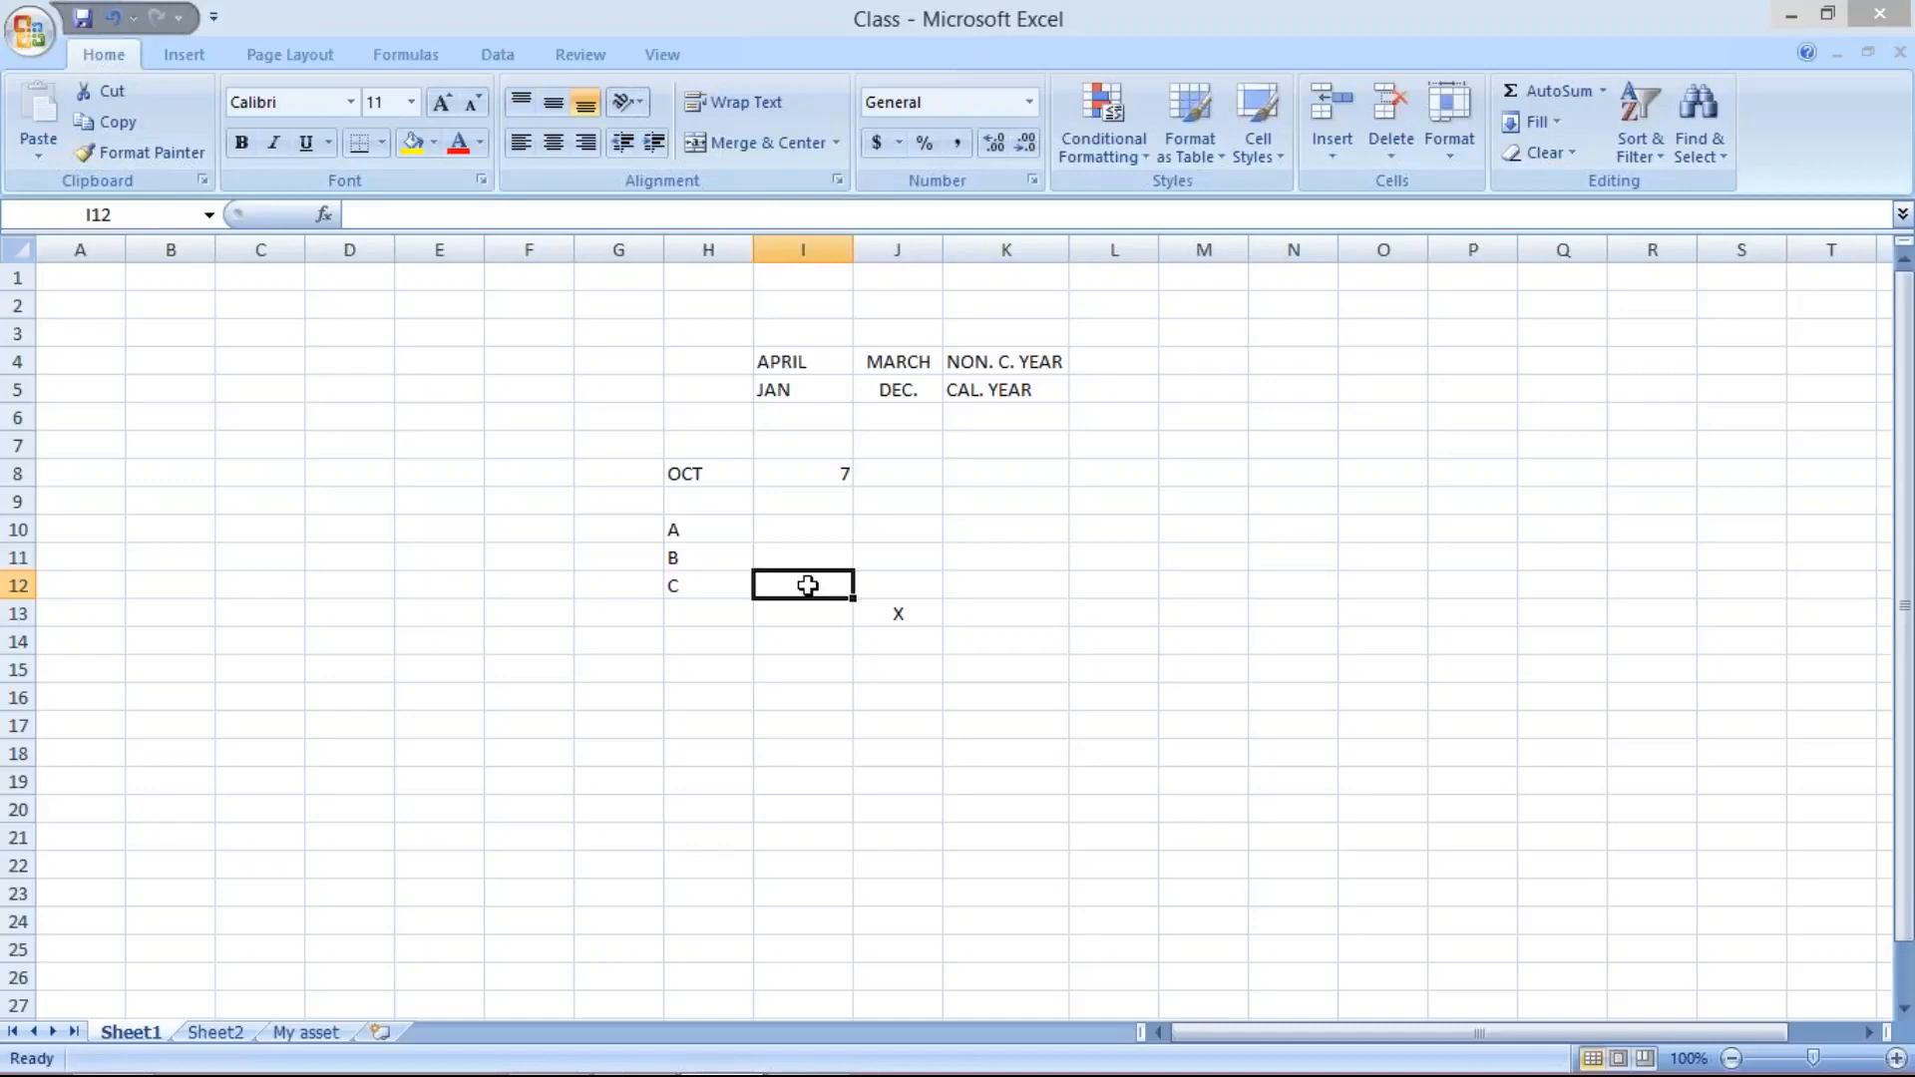
pyautogui.click(675, 529)
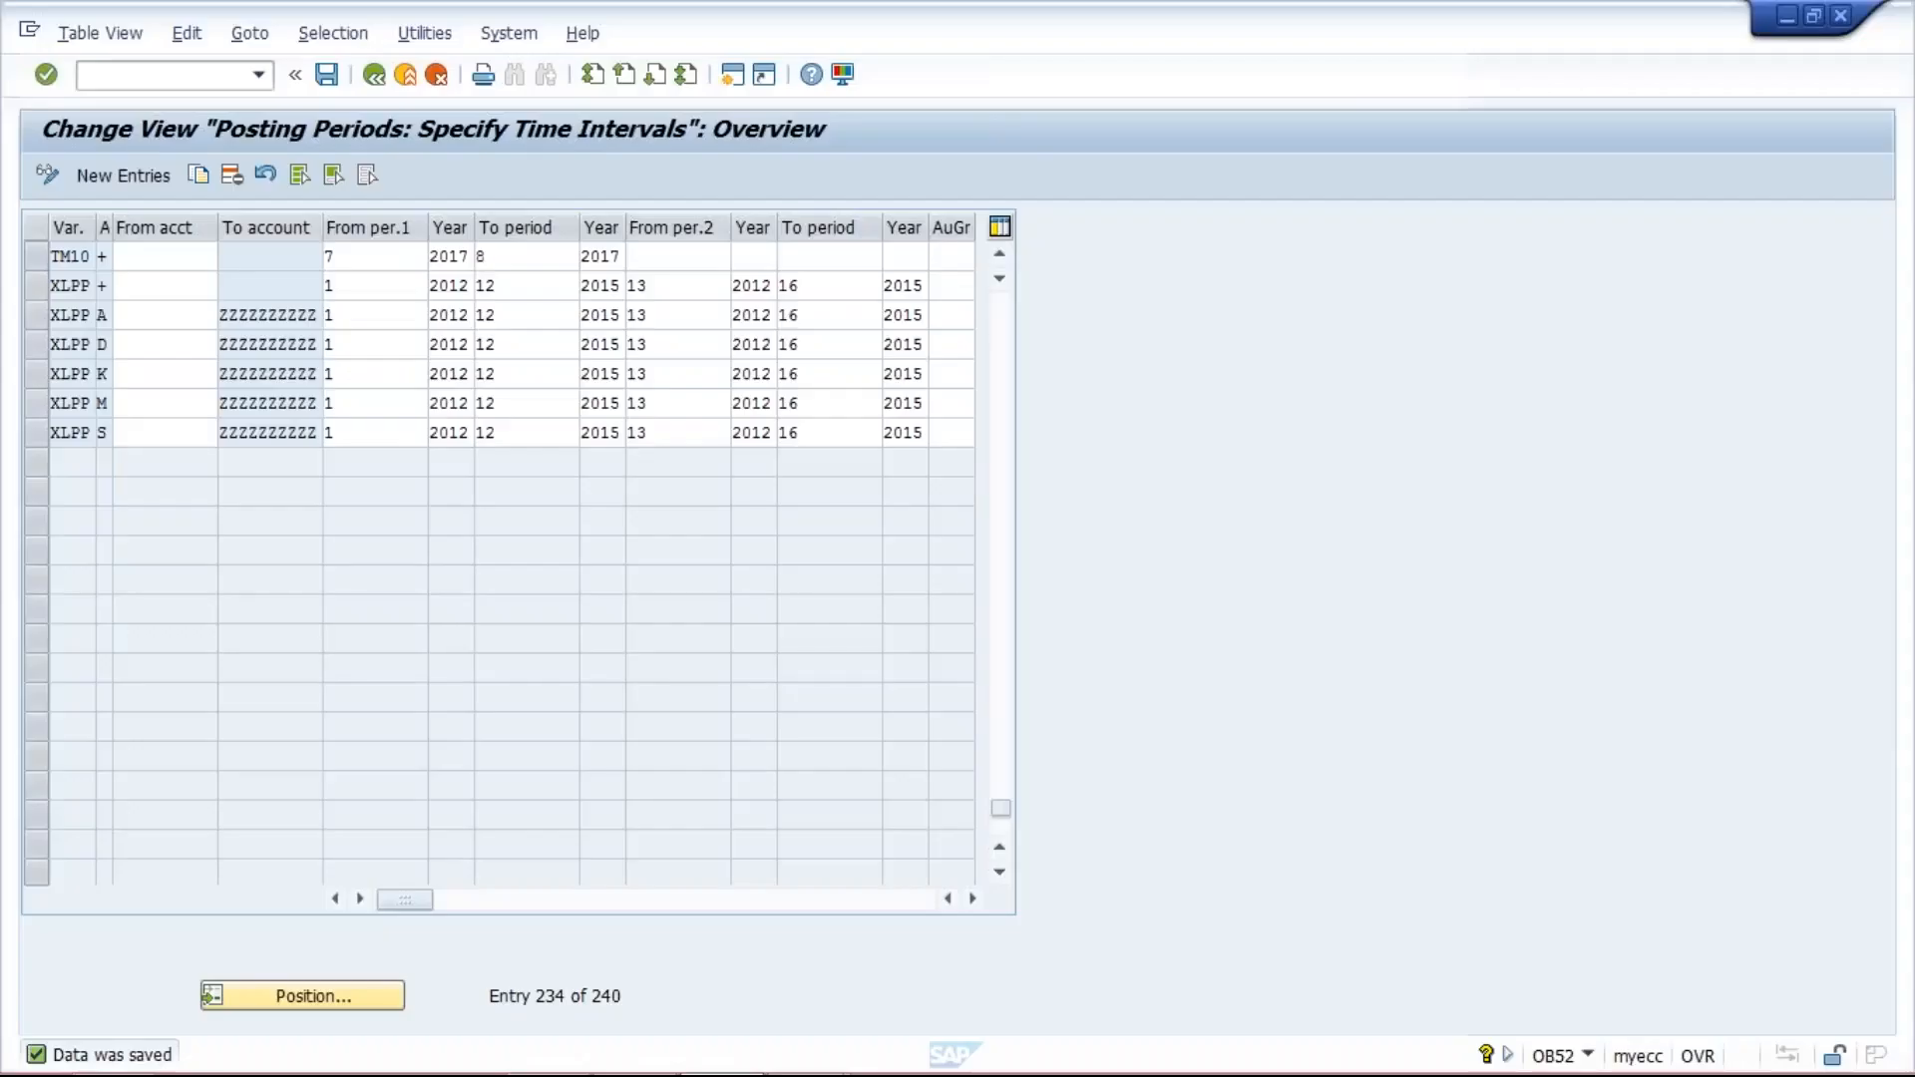
# - Switch to the SAP posting periods view and set the start period of the TM10 entry's first interval to 8
pyautogui.click(373, 255)
pyautogui.press('BackSpace')
pyautogui.write('8')
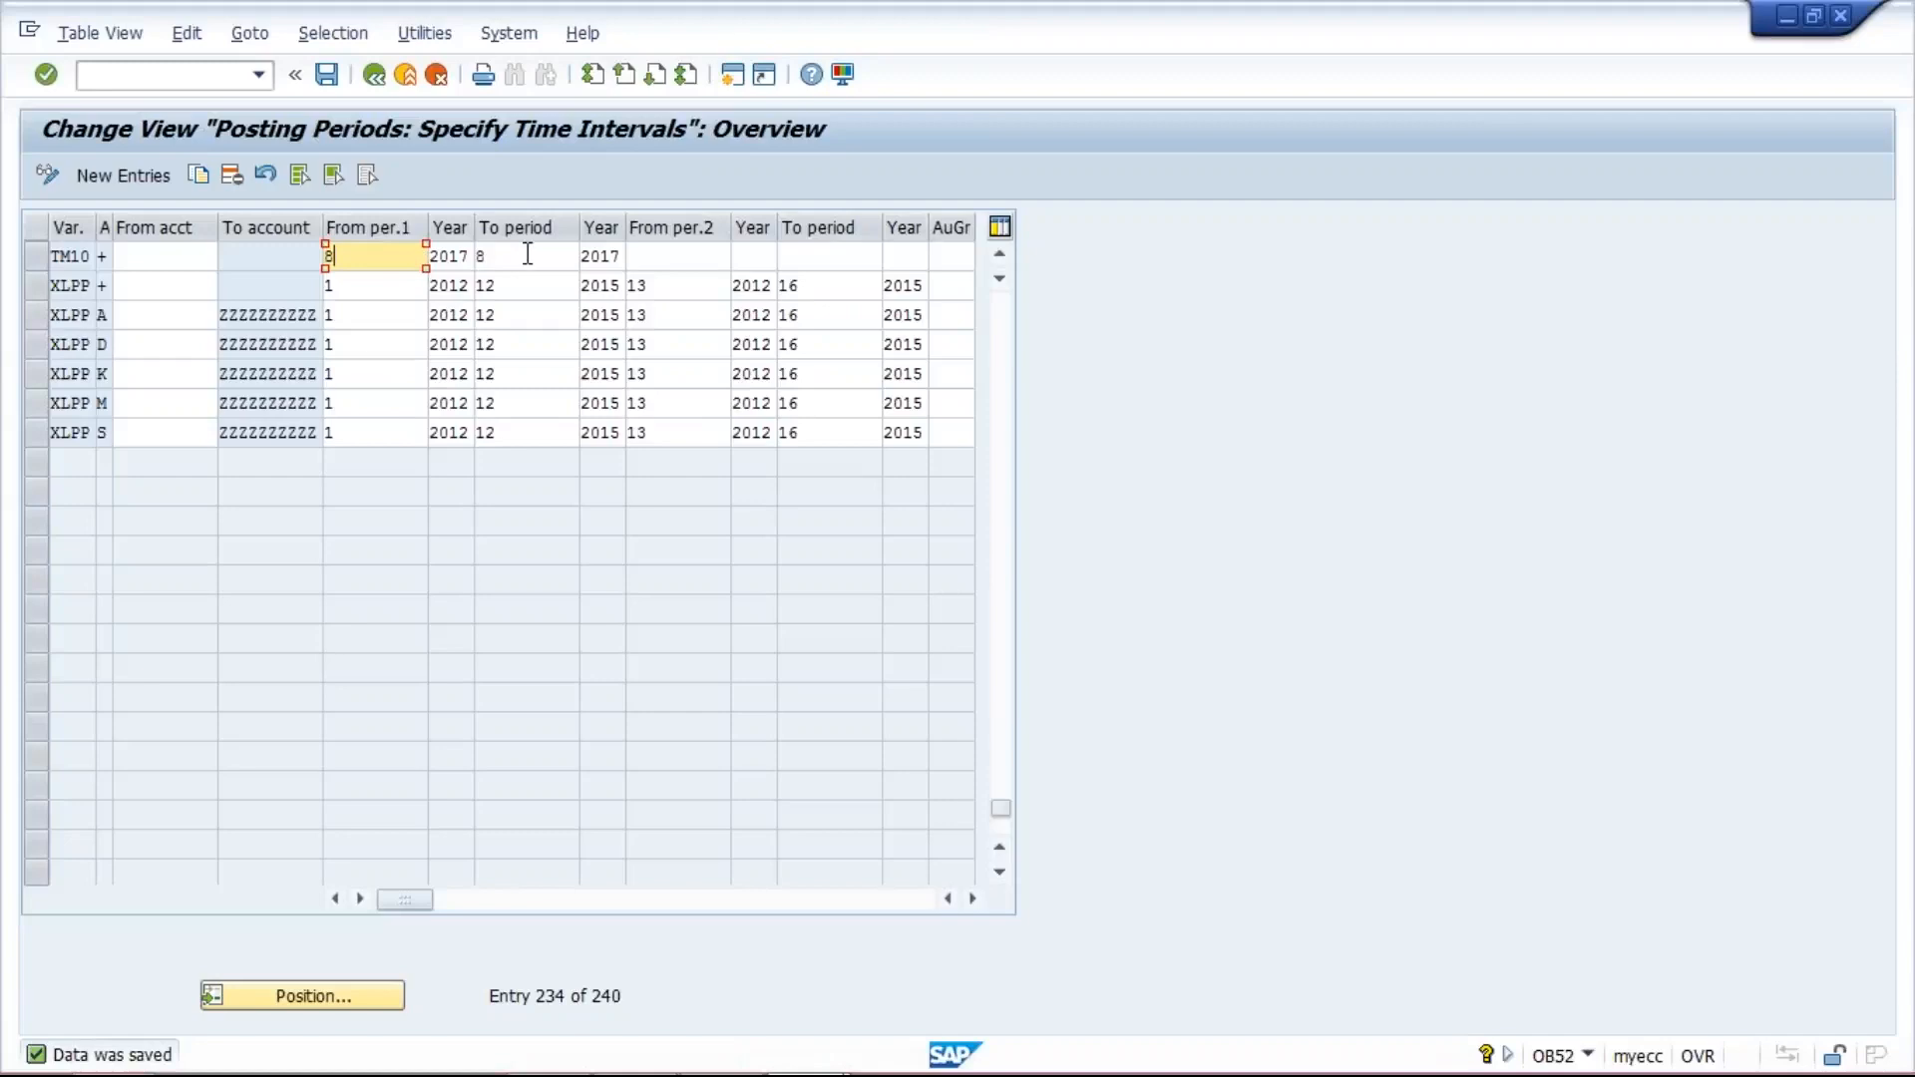
pyautogui.click(526, 254)
pyautogui.click(389, 254)
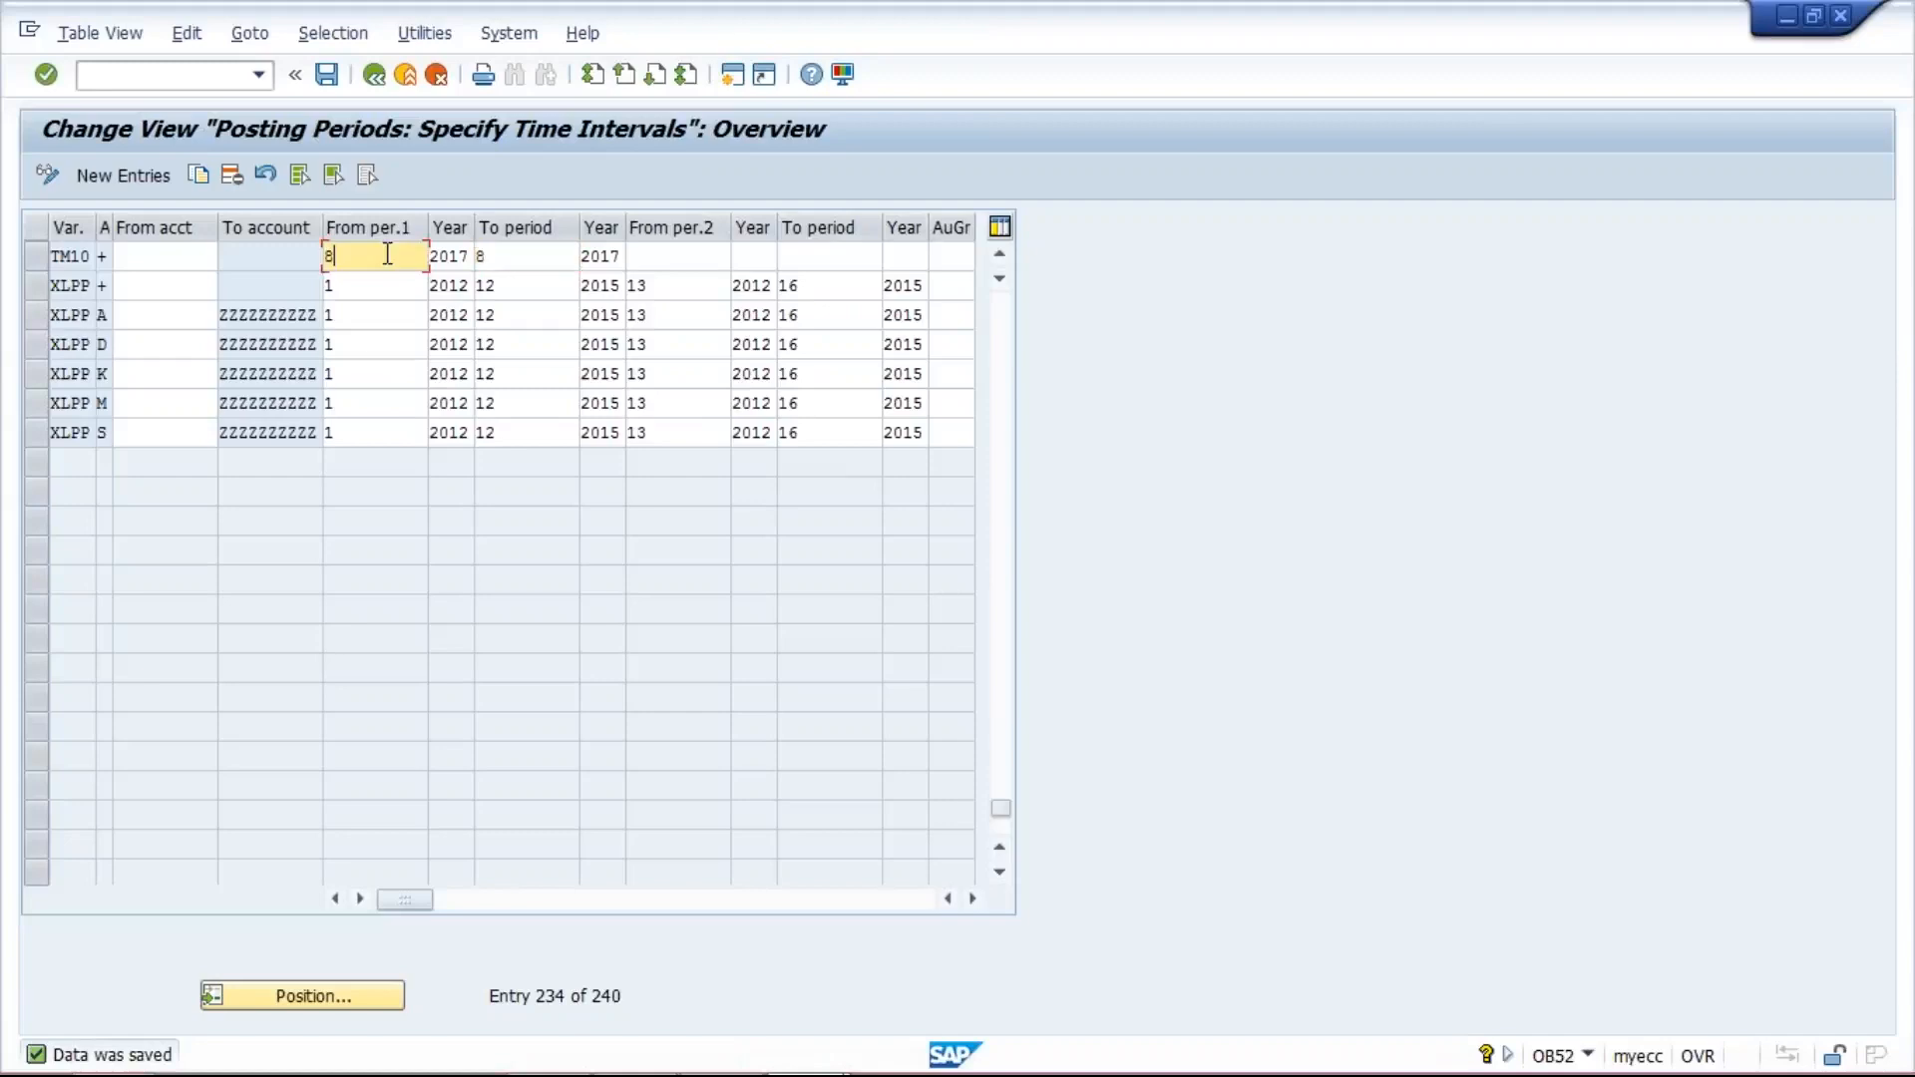
pyautogui.click(543, 258)
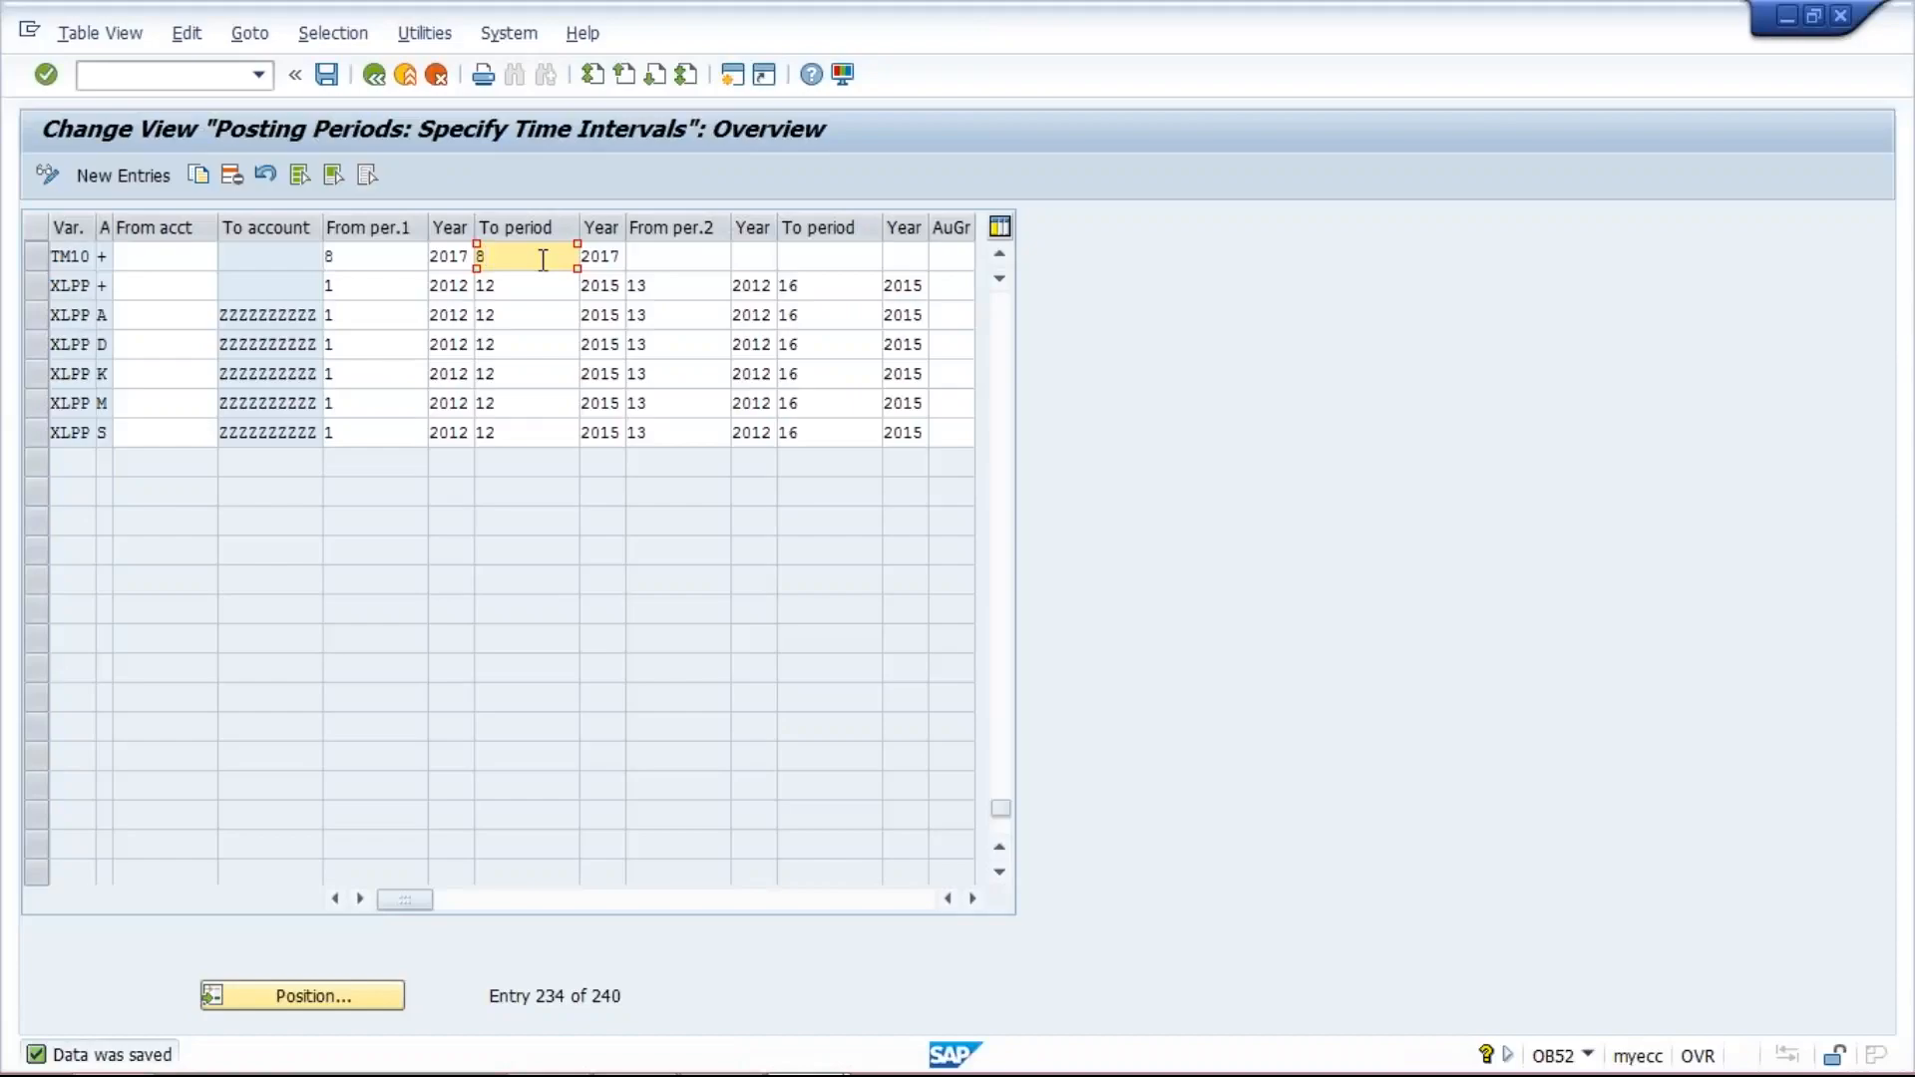
# - Switch to the Class workbook in Excel and enter XYZ in cell H15 of Sheet1
pyautogui.click(720, 1075)
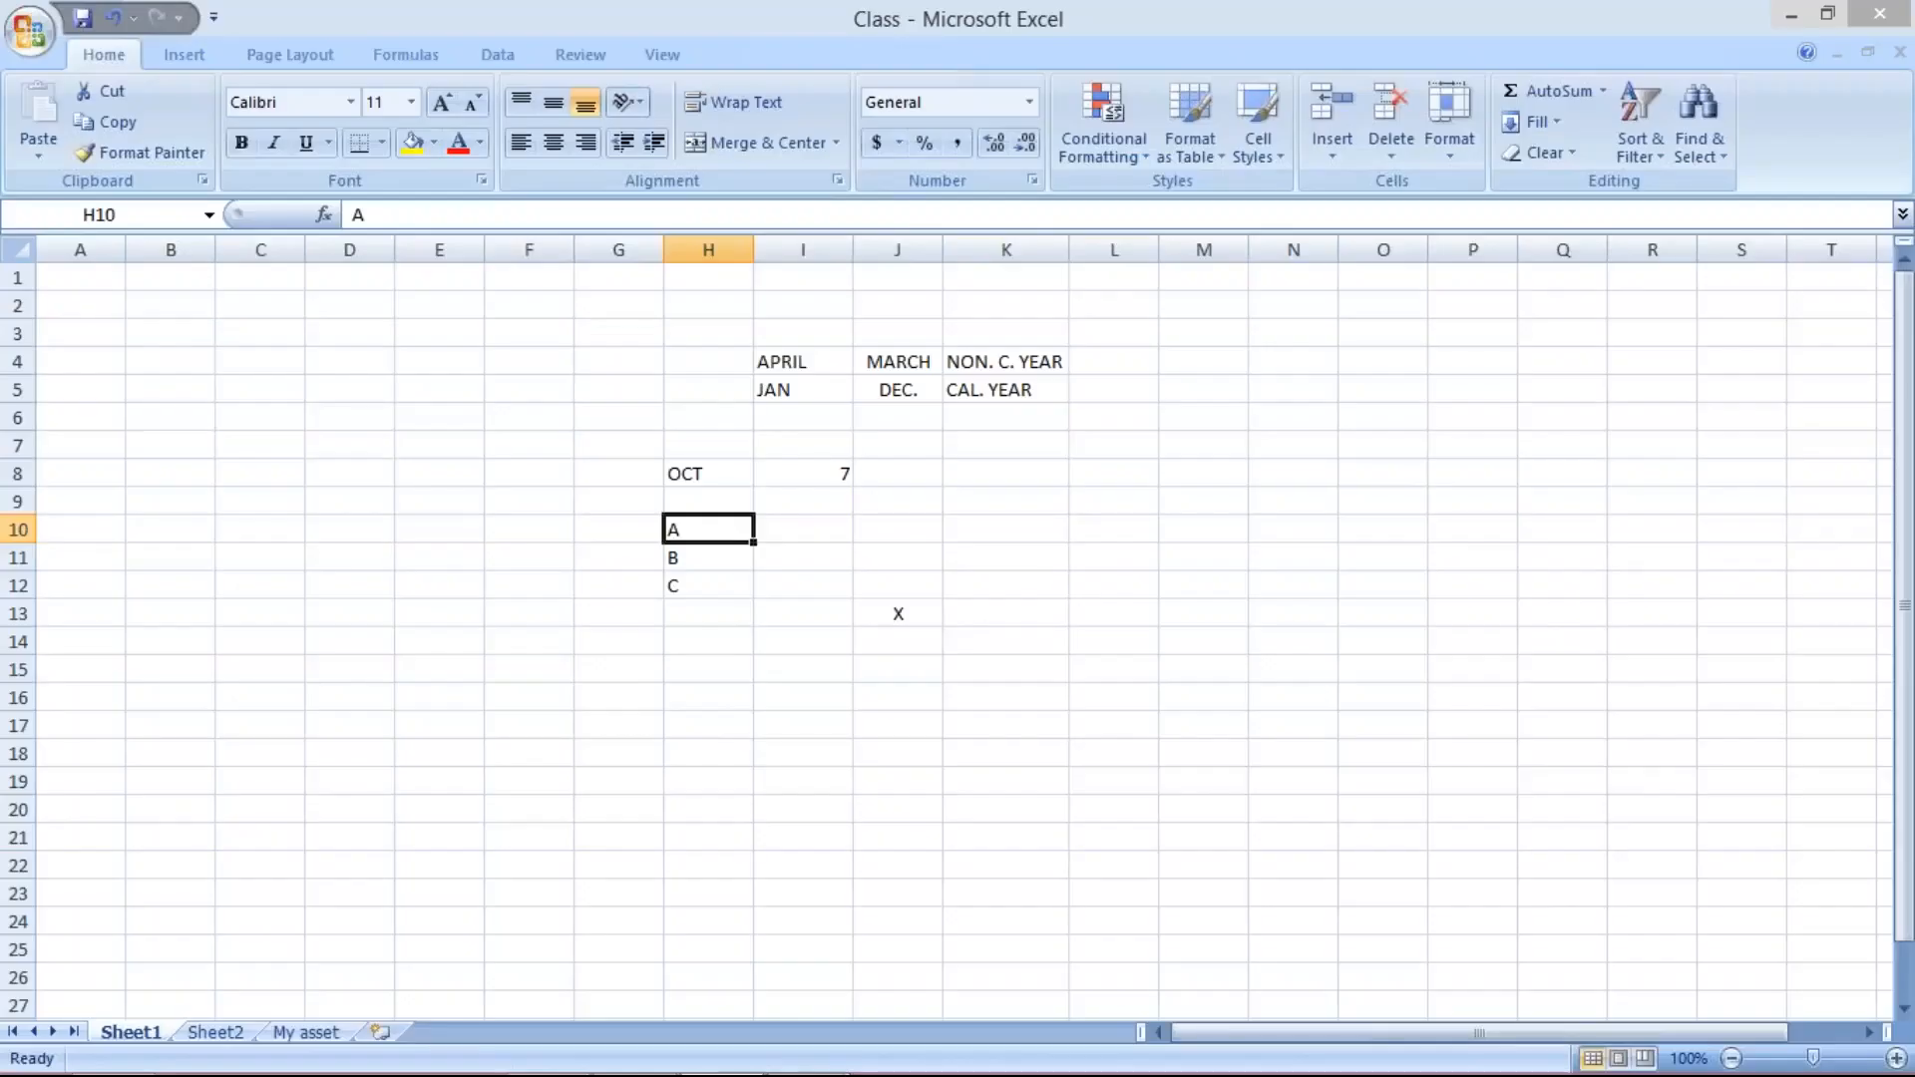
pyautogui.click(696, 672)
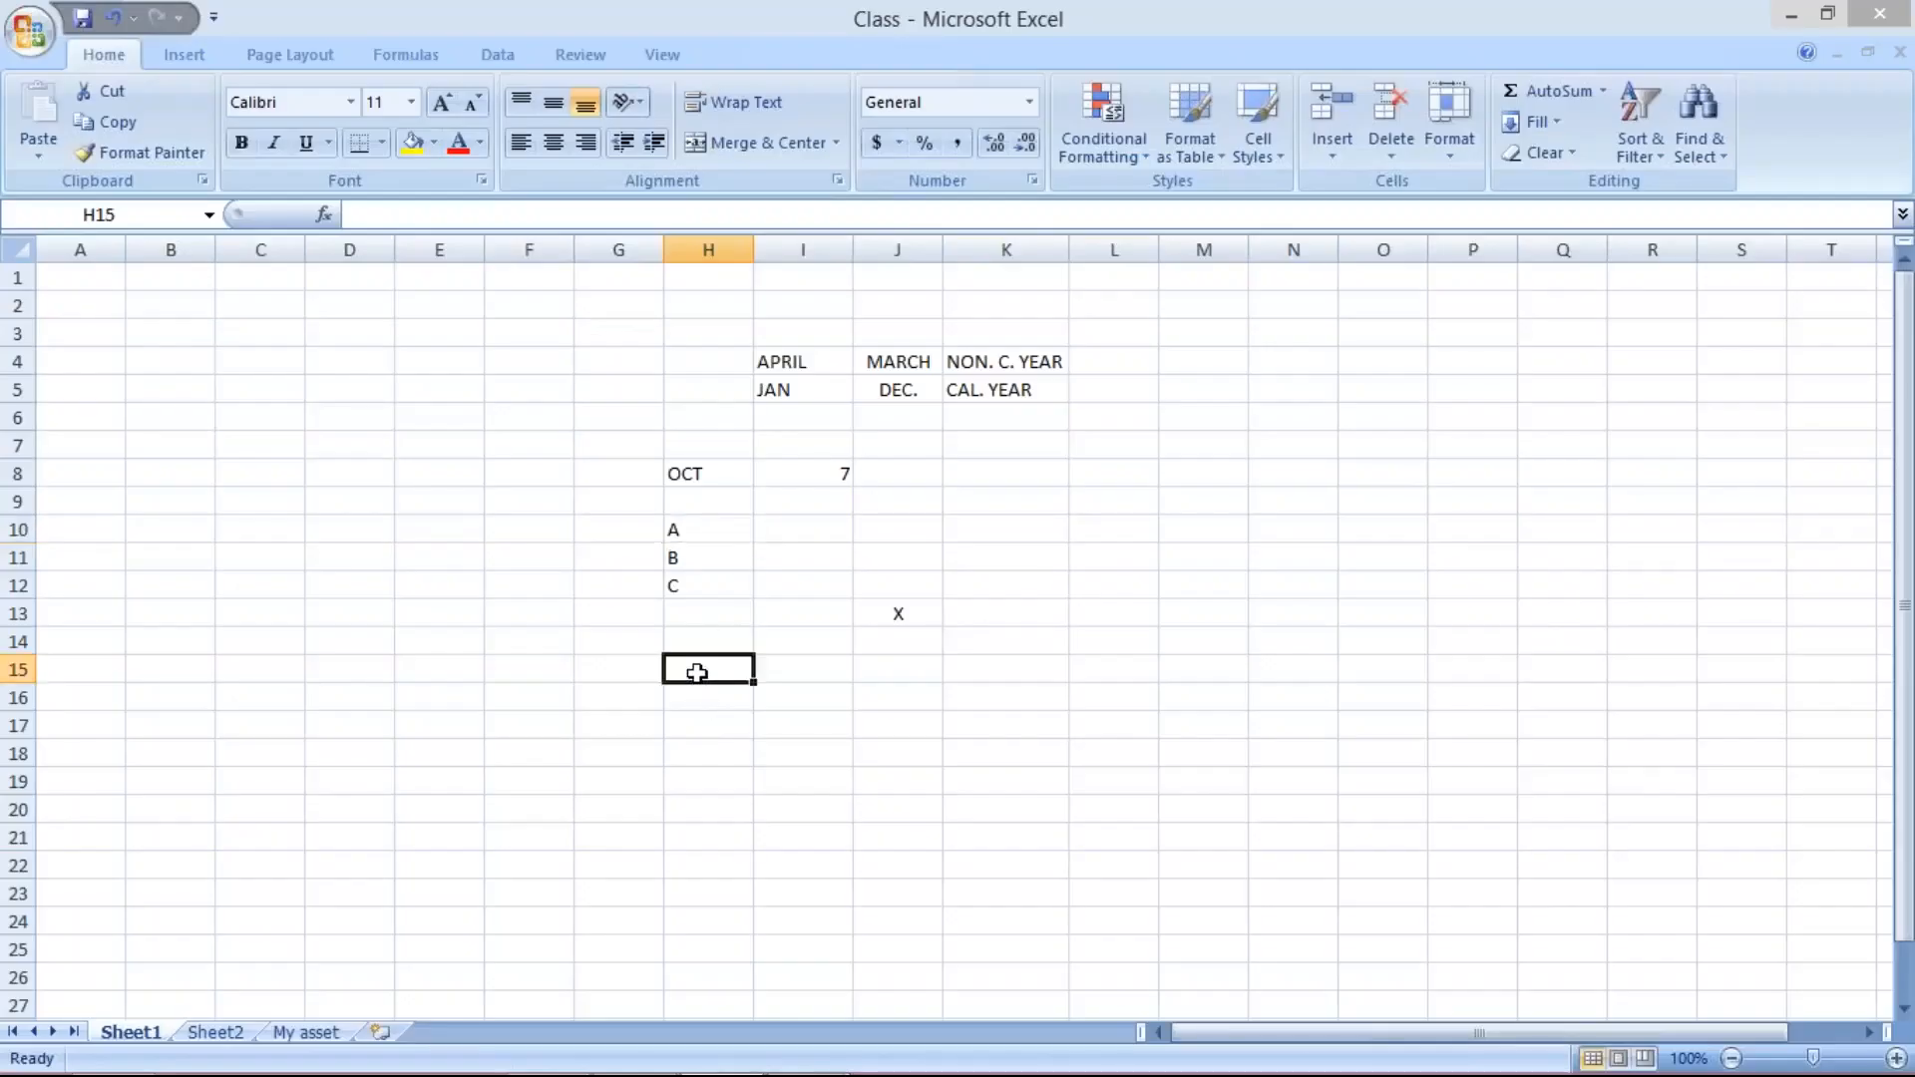
pyautogui.write('XYZ')
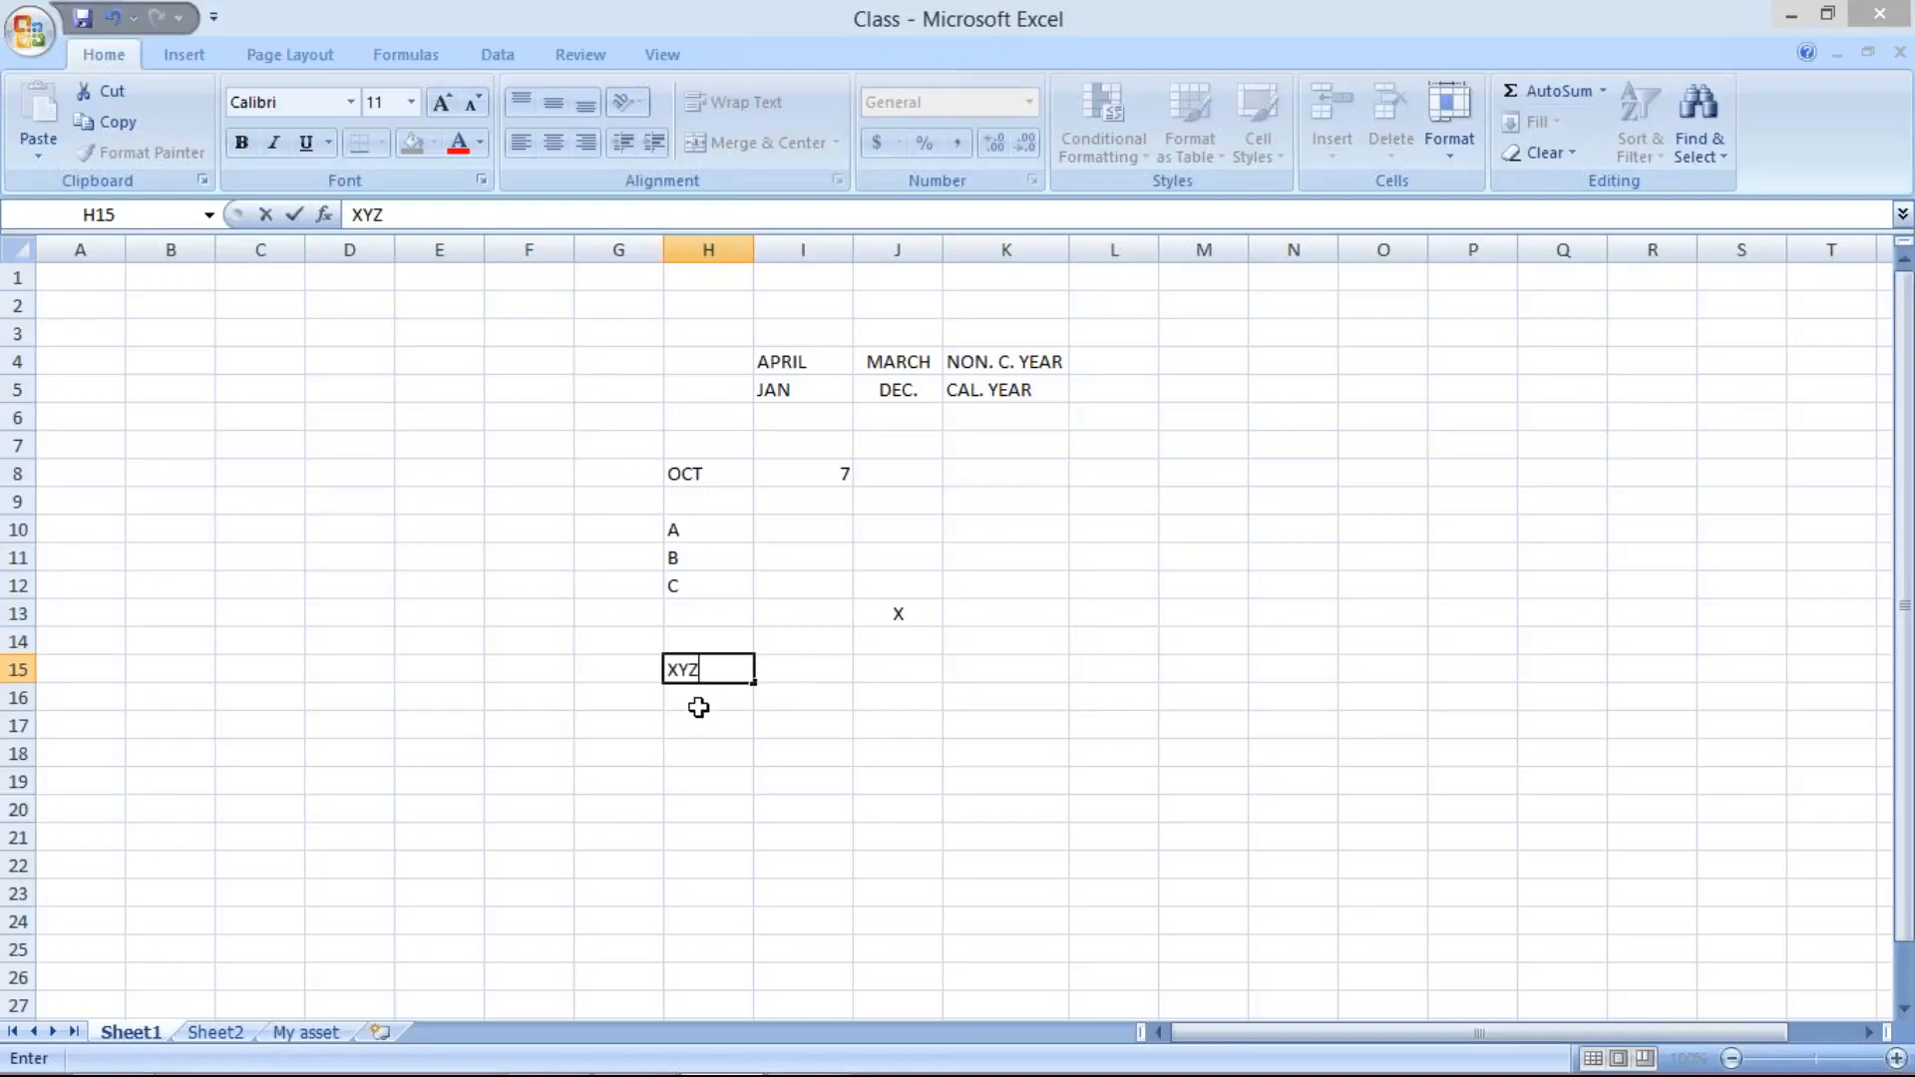
pyautogui.click(611, 667)
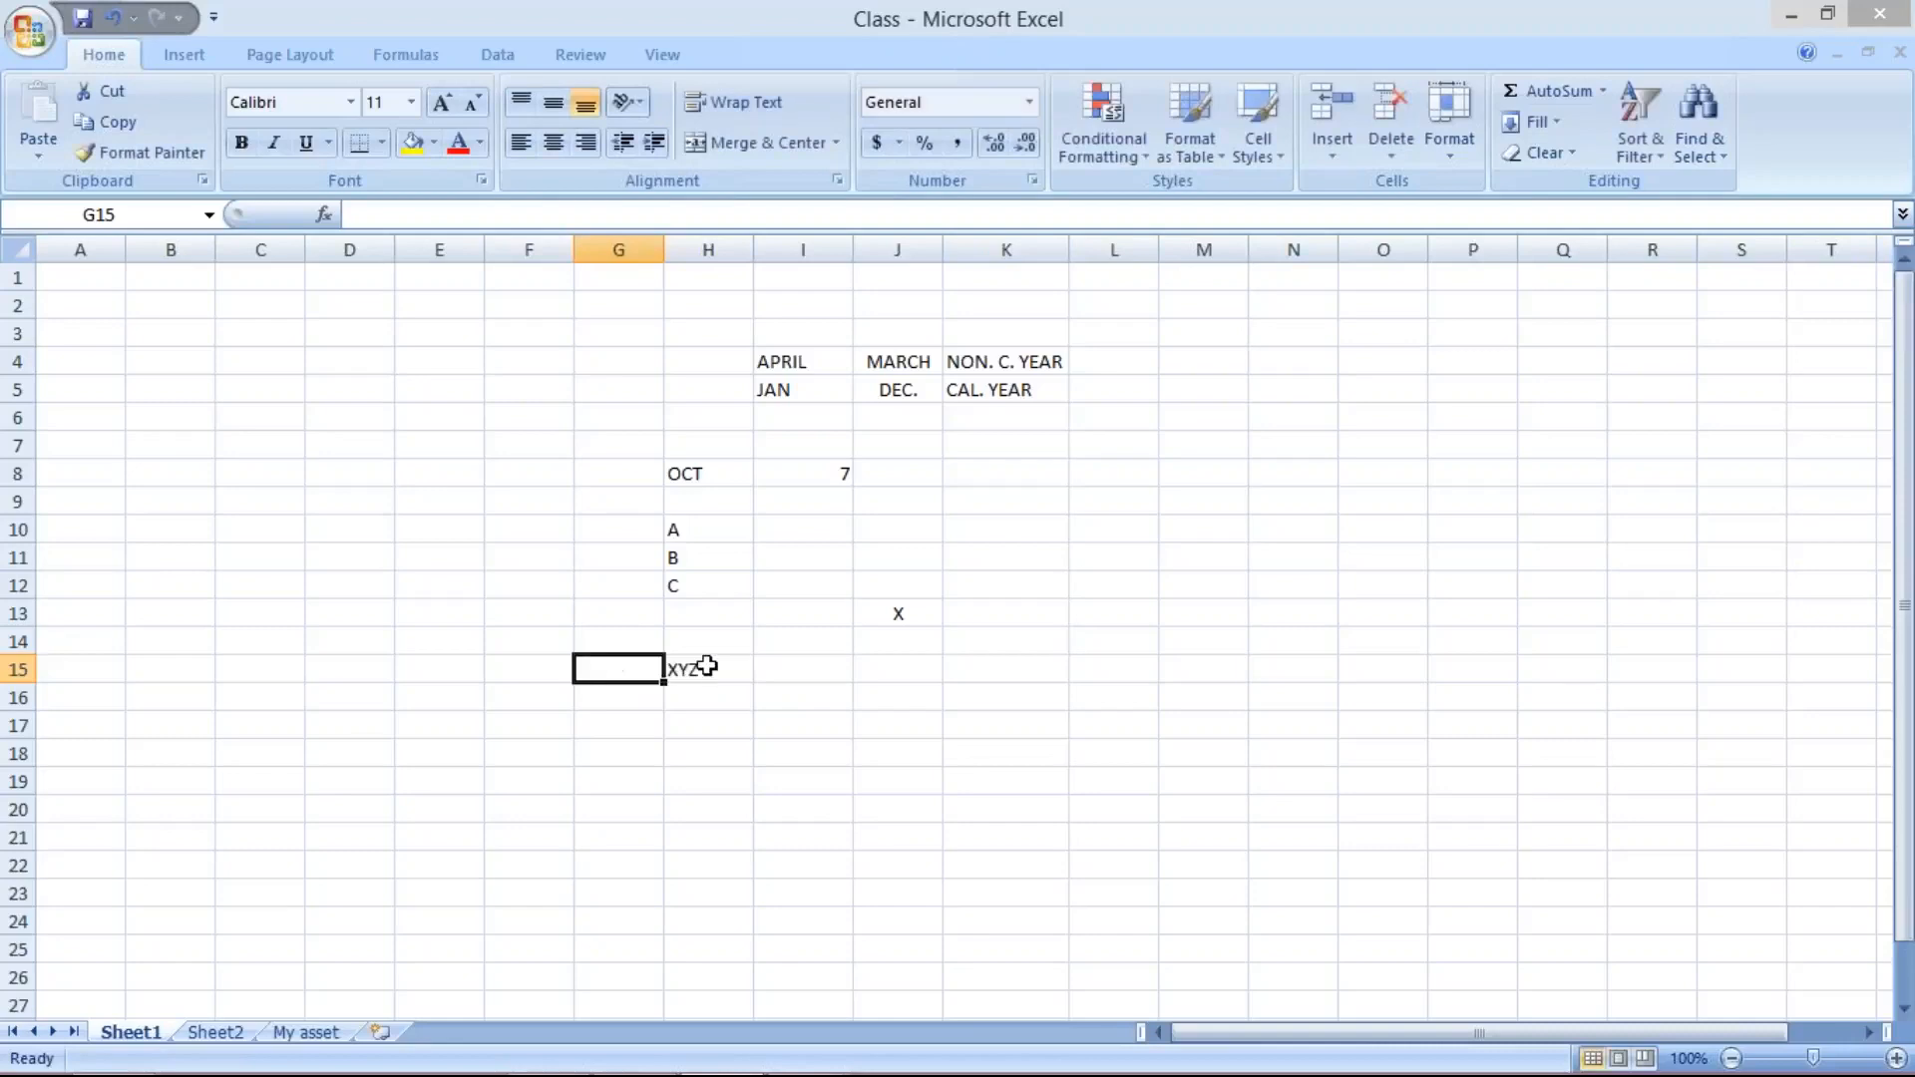
pyautogui.click(713, 666)
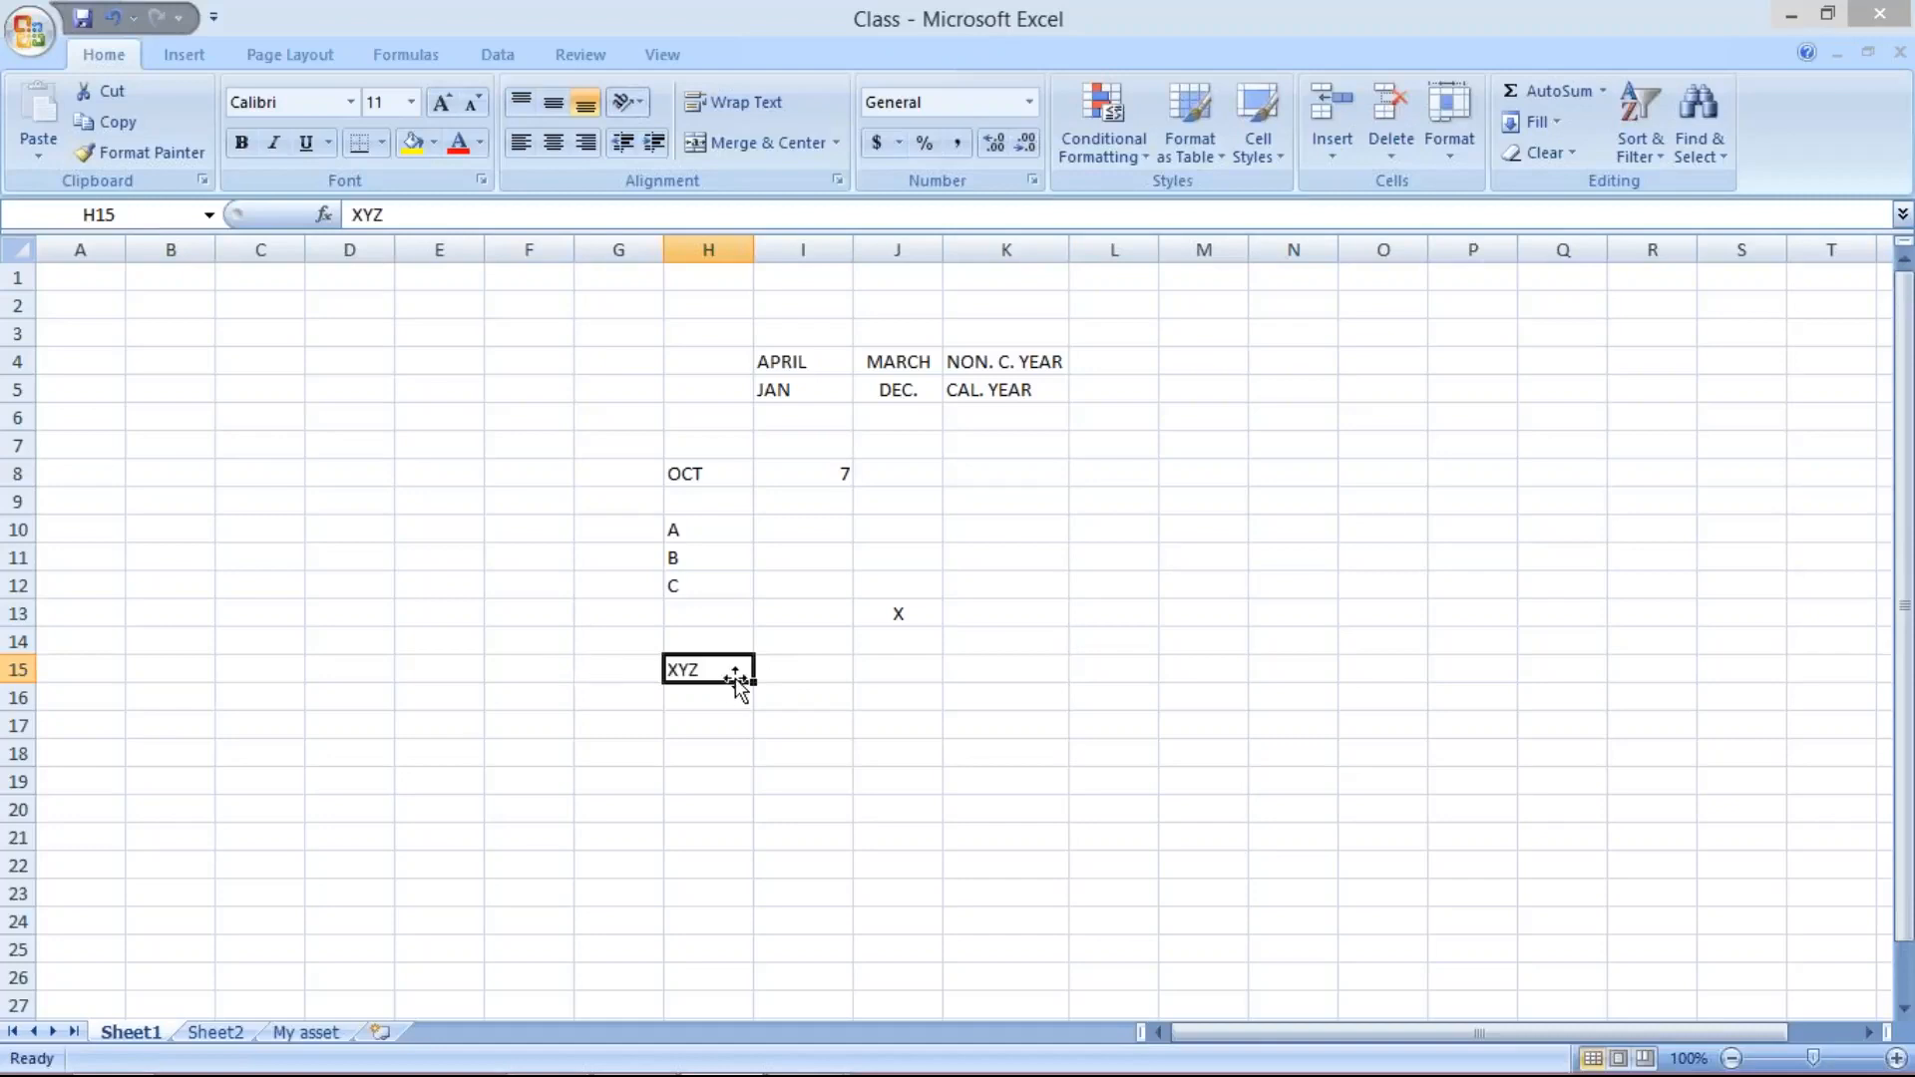
# - Enter A101 in cell I15, beside the XYZ entry
pyautogui.click(809, 679)
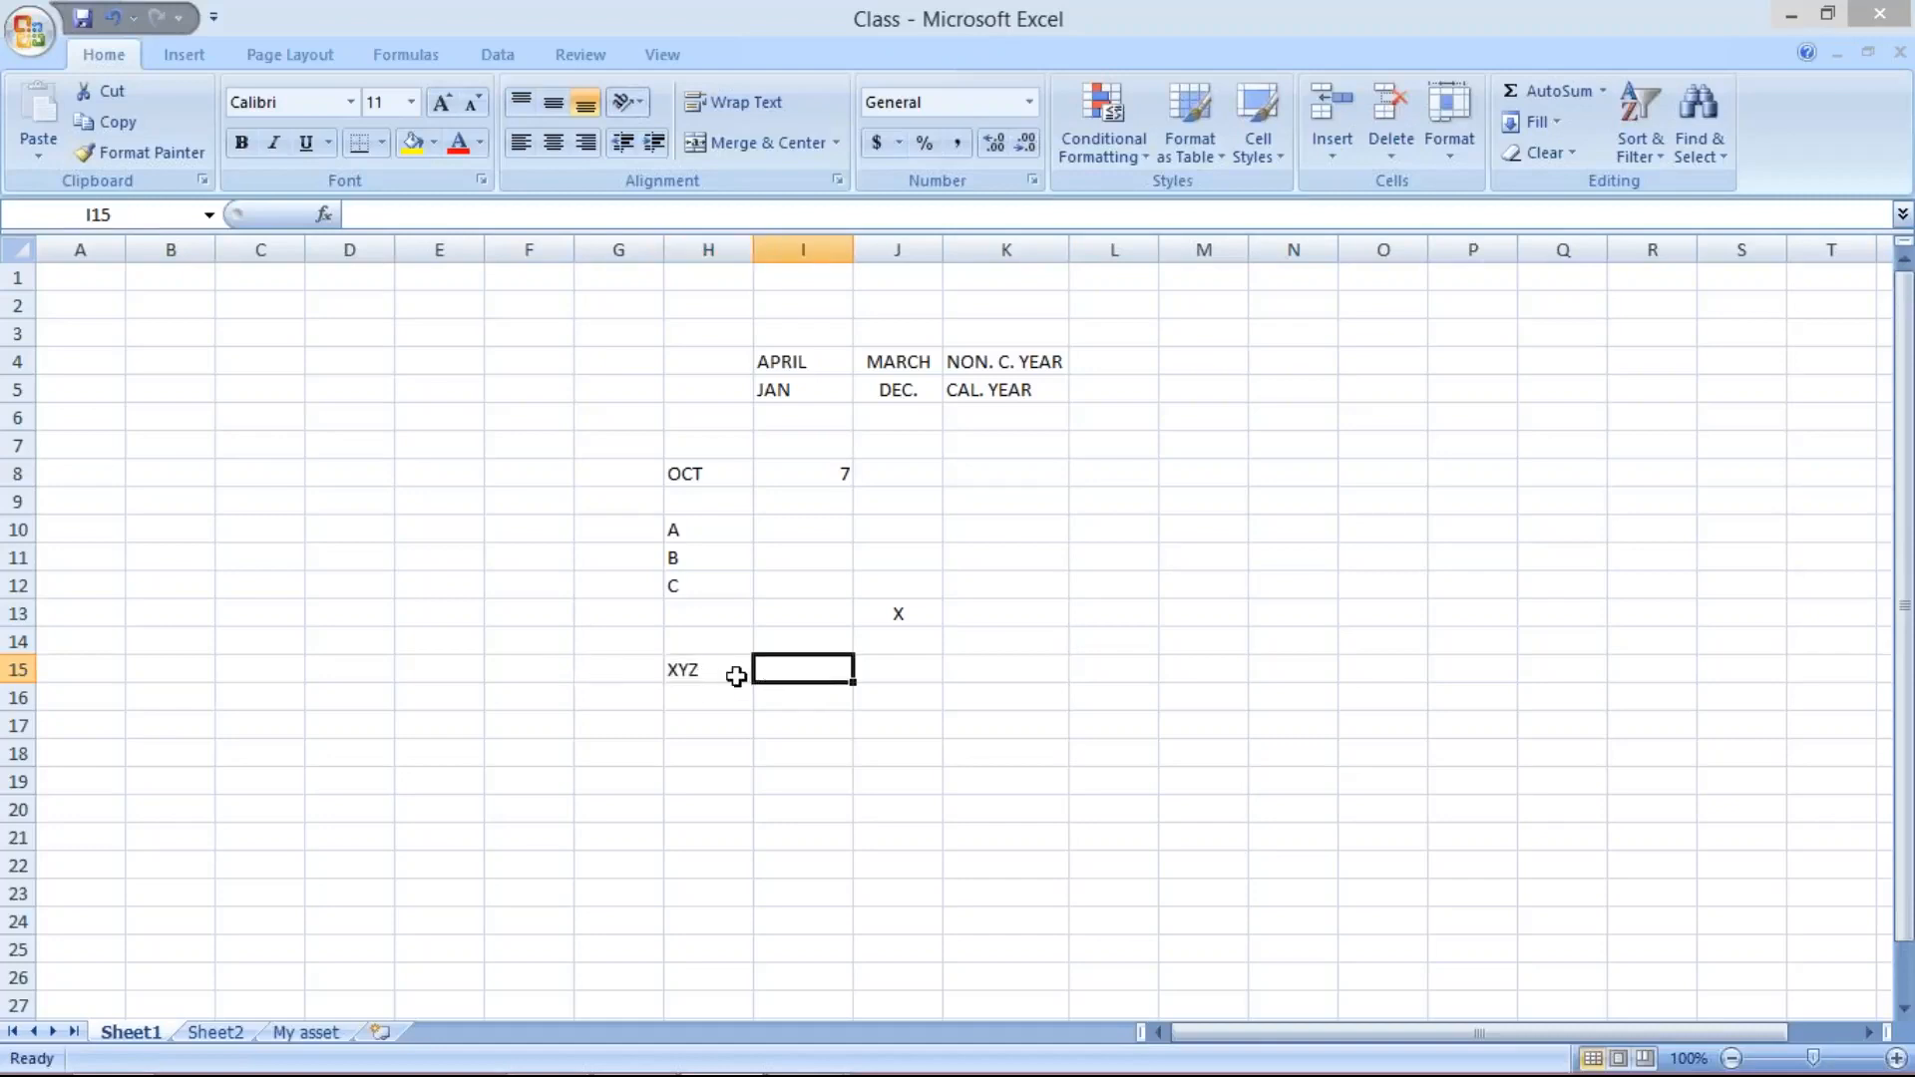
pyautogui.click(733, 529)
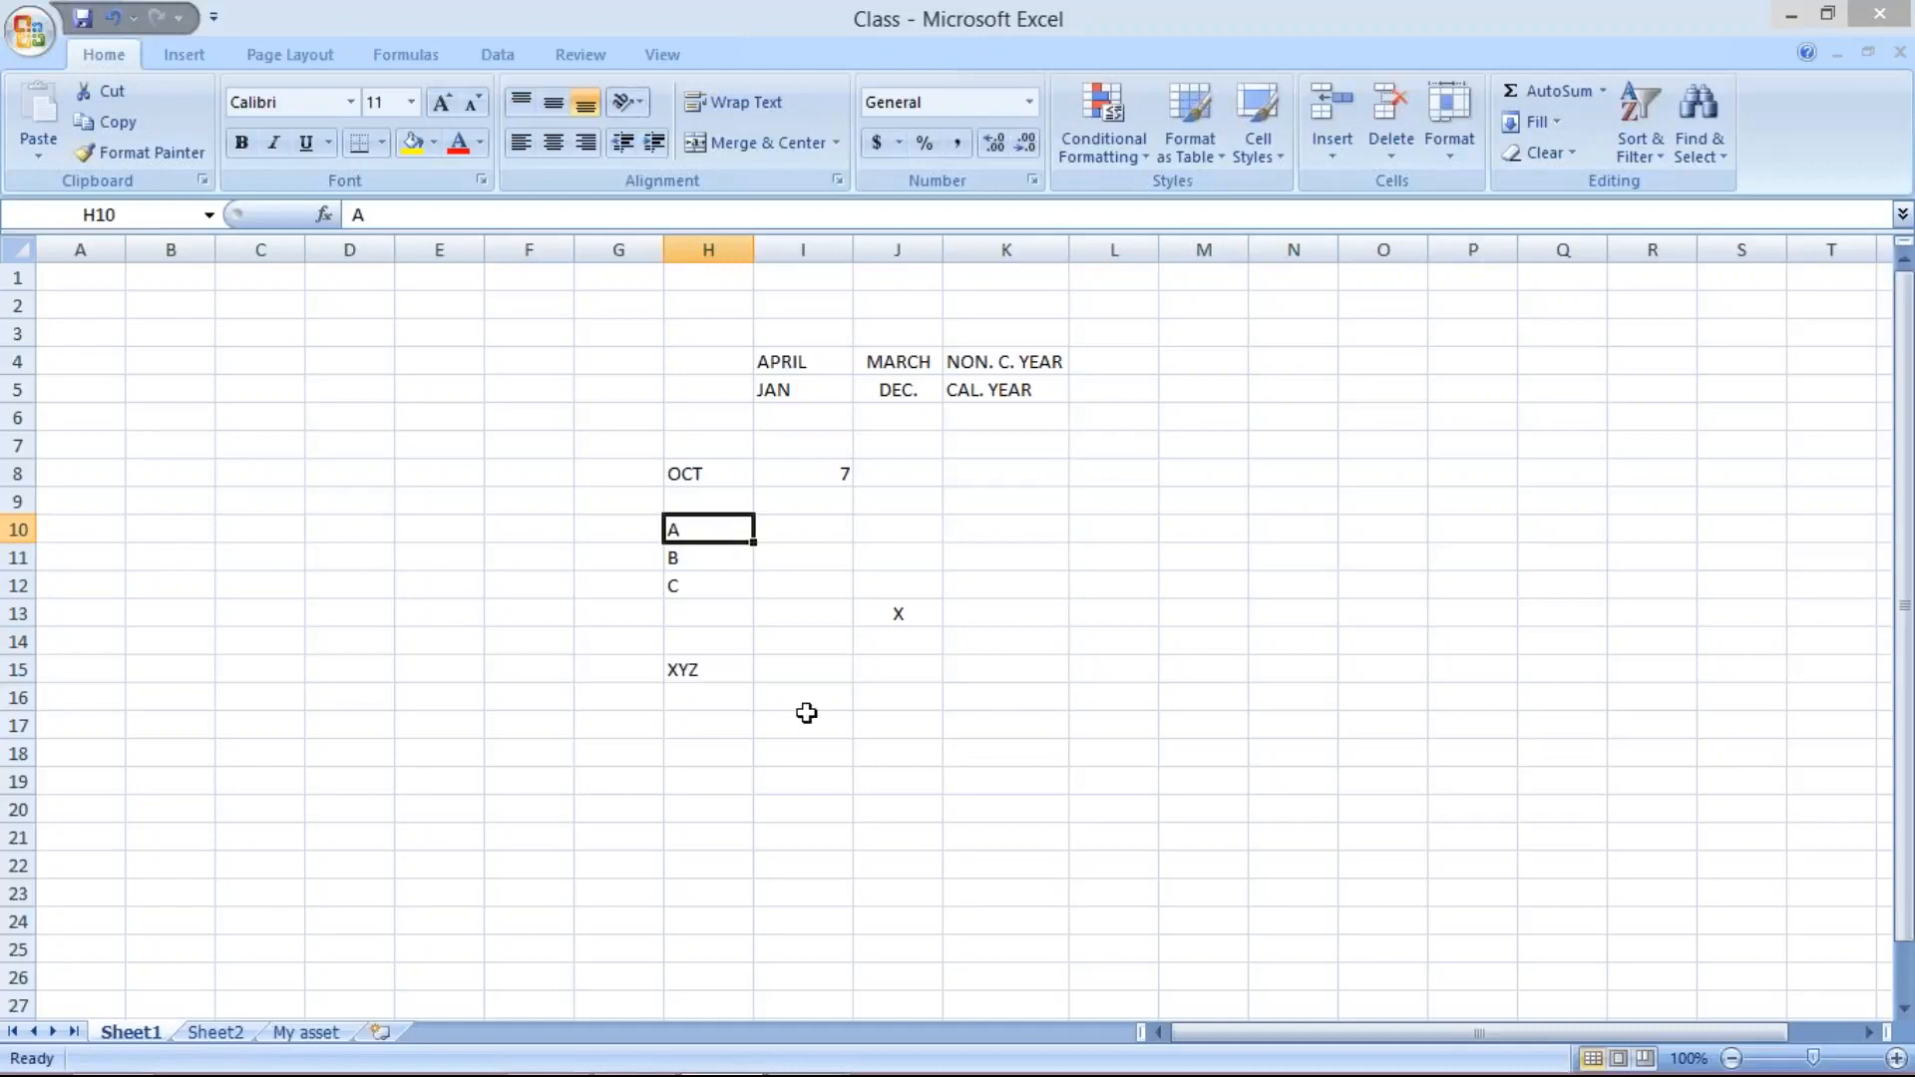
pyautogui.click(805, 669)
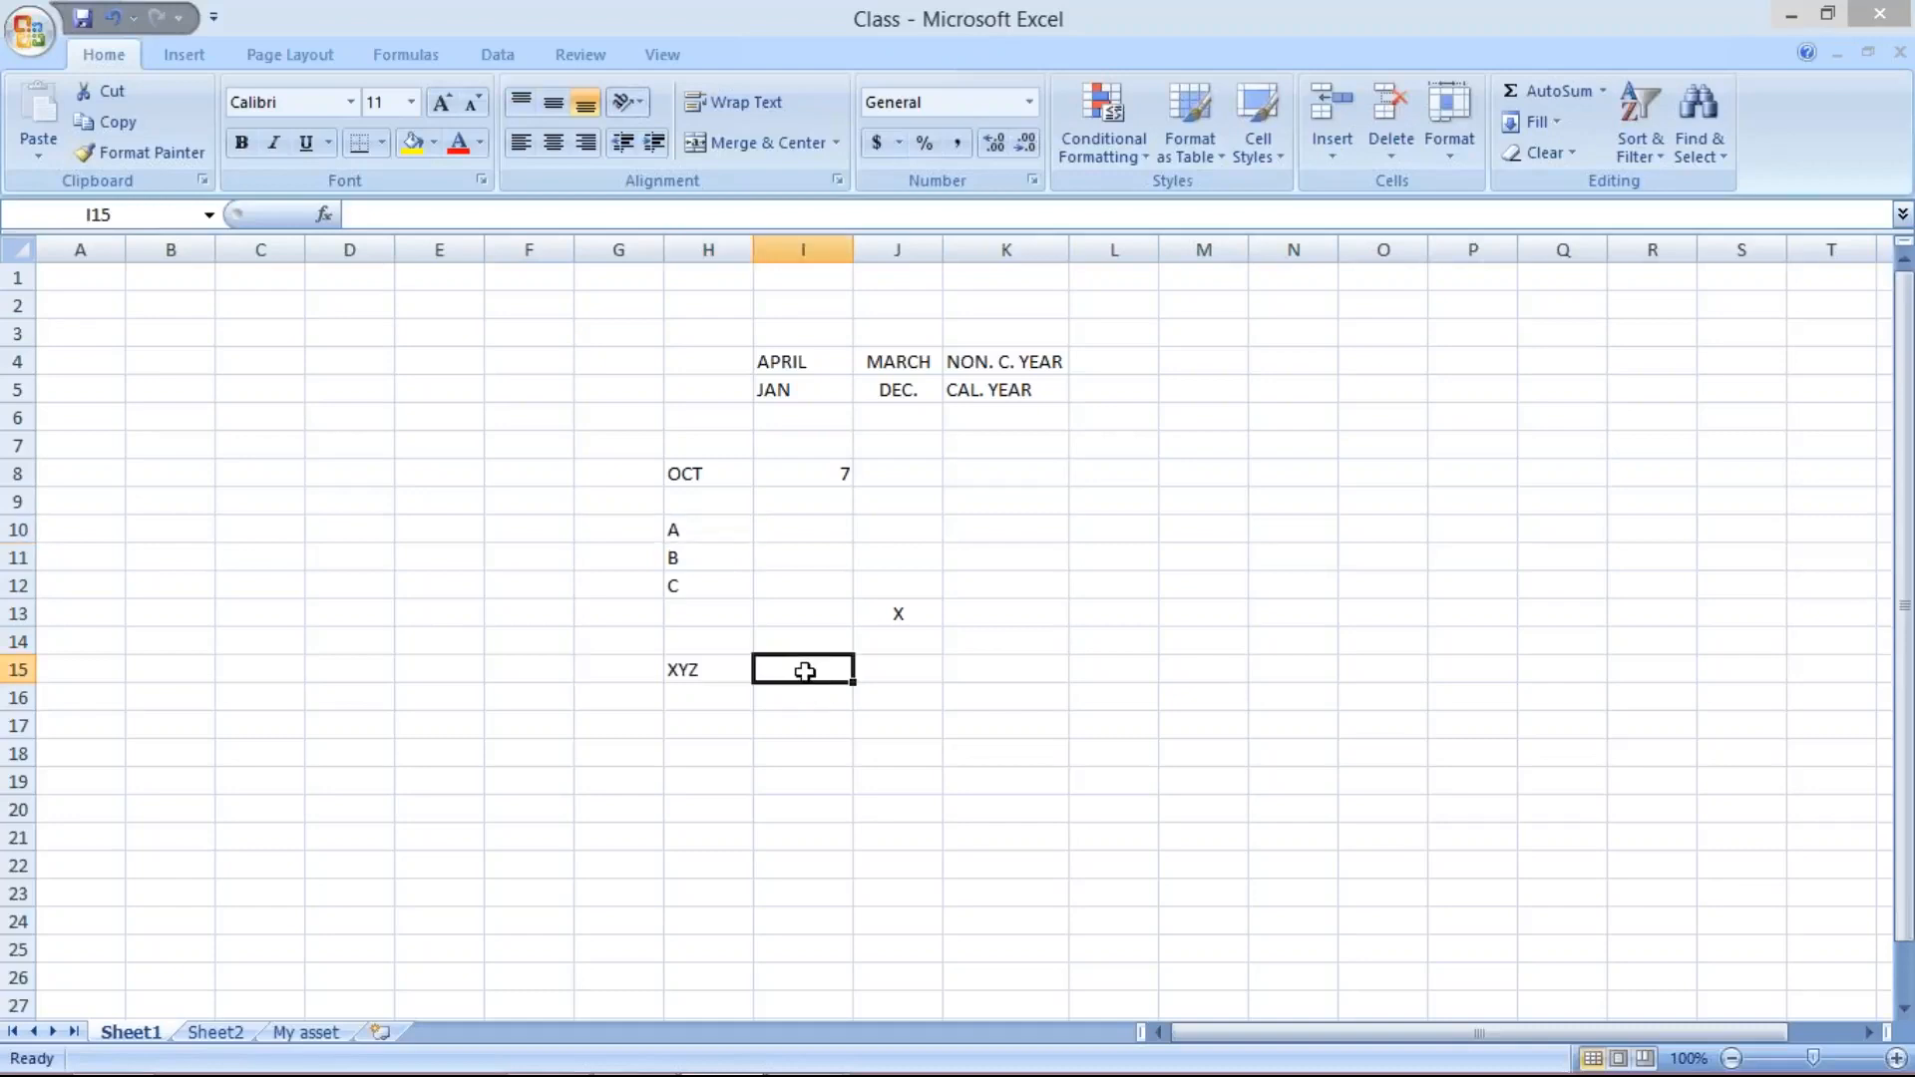
pyautogui.write('1')
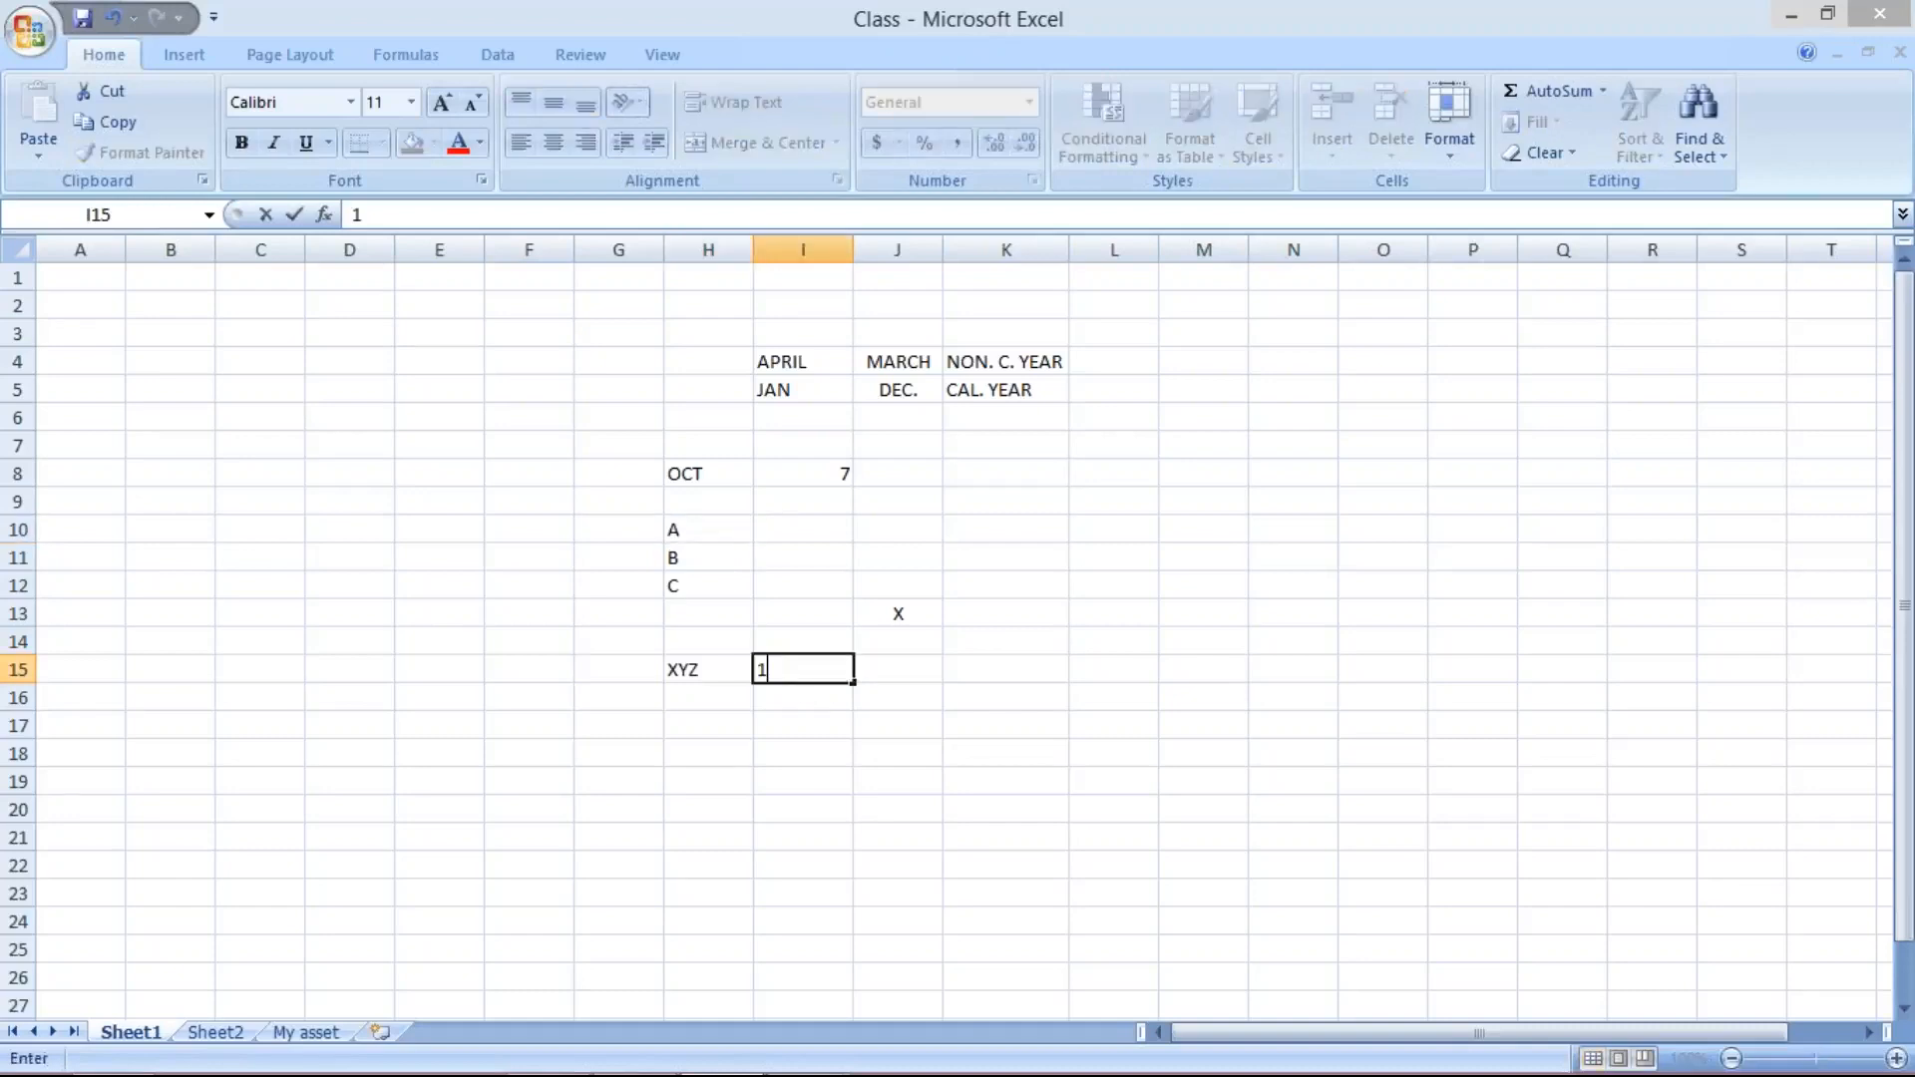
pyautogui.press('BackSpace')
pyautogui.write('A101')
pyautogui.click(932, 698)
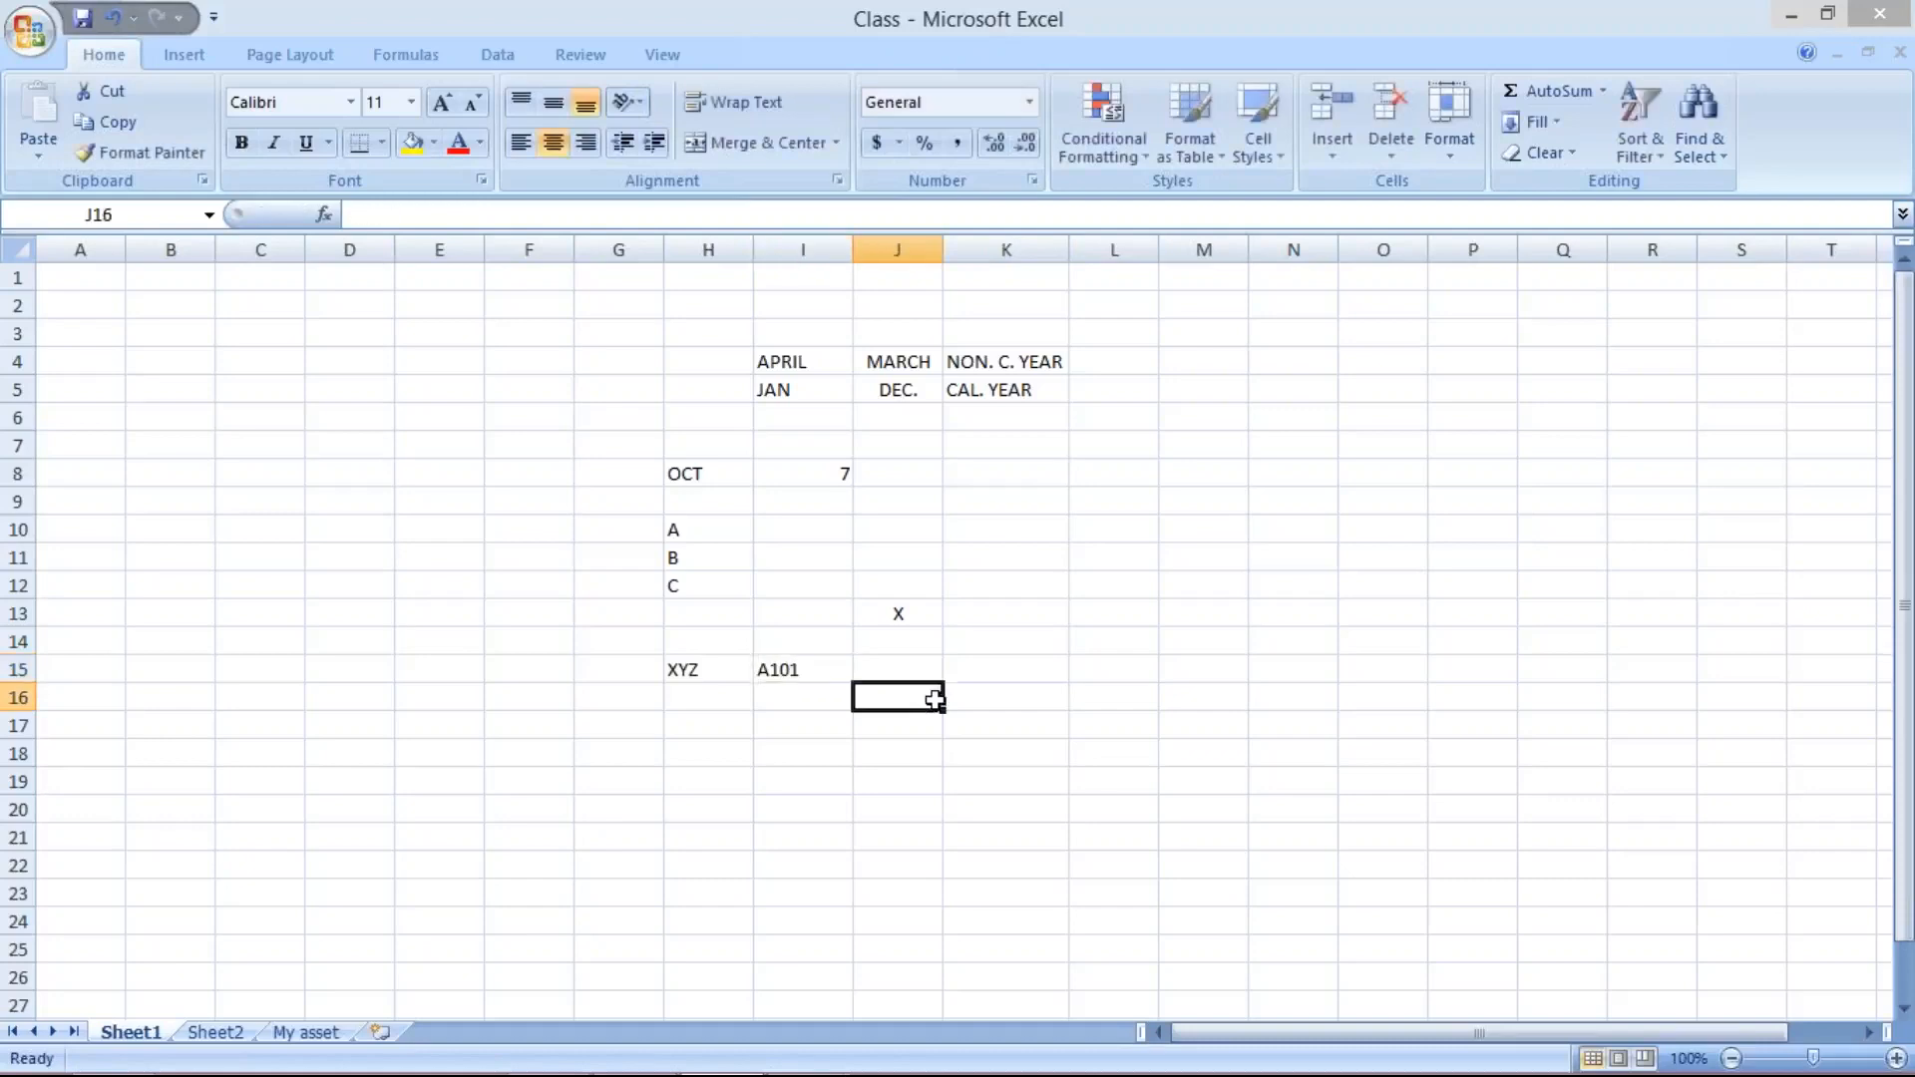
pyautogui.click(702, 671)
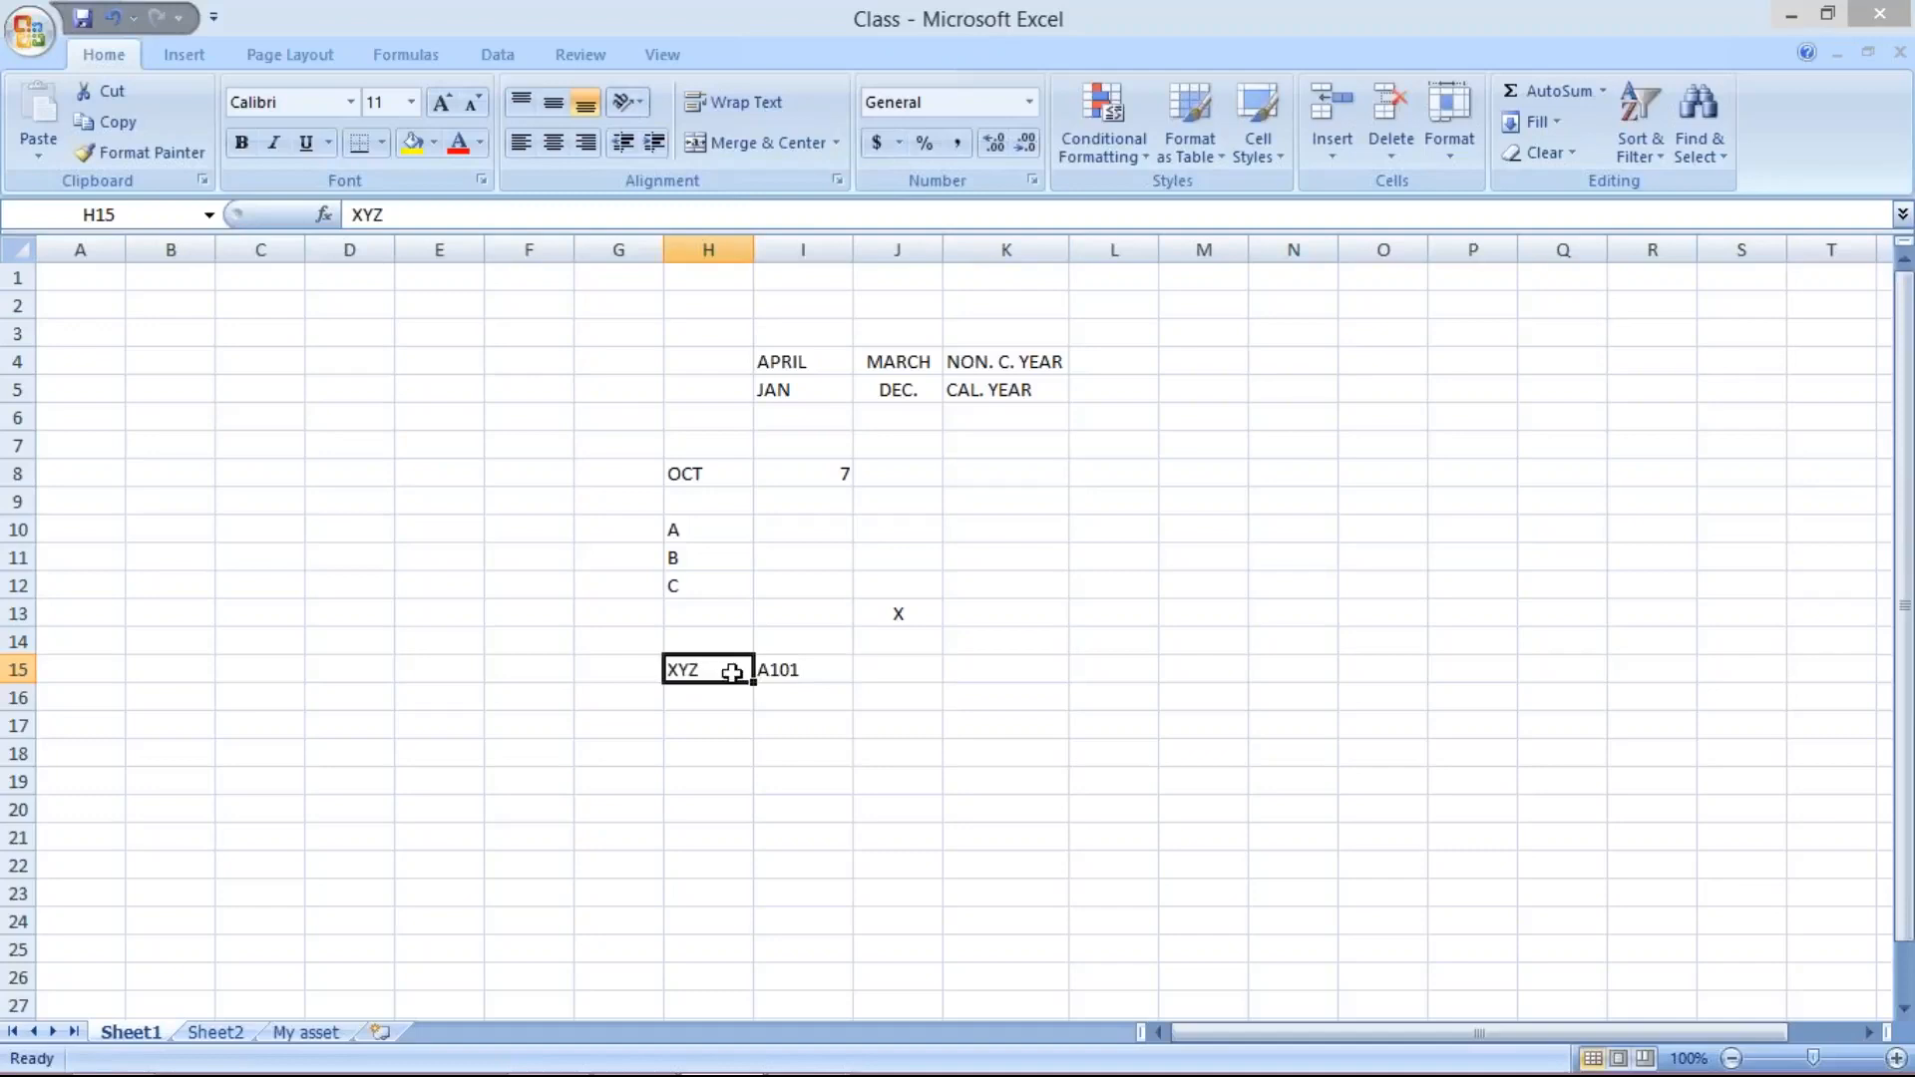
# - Switch to the SAP posting periods view and set the TM10 entry's authorization group to XYZ
pyautogui.click(800, 1049)
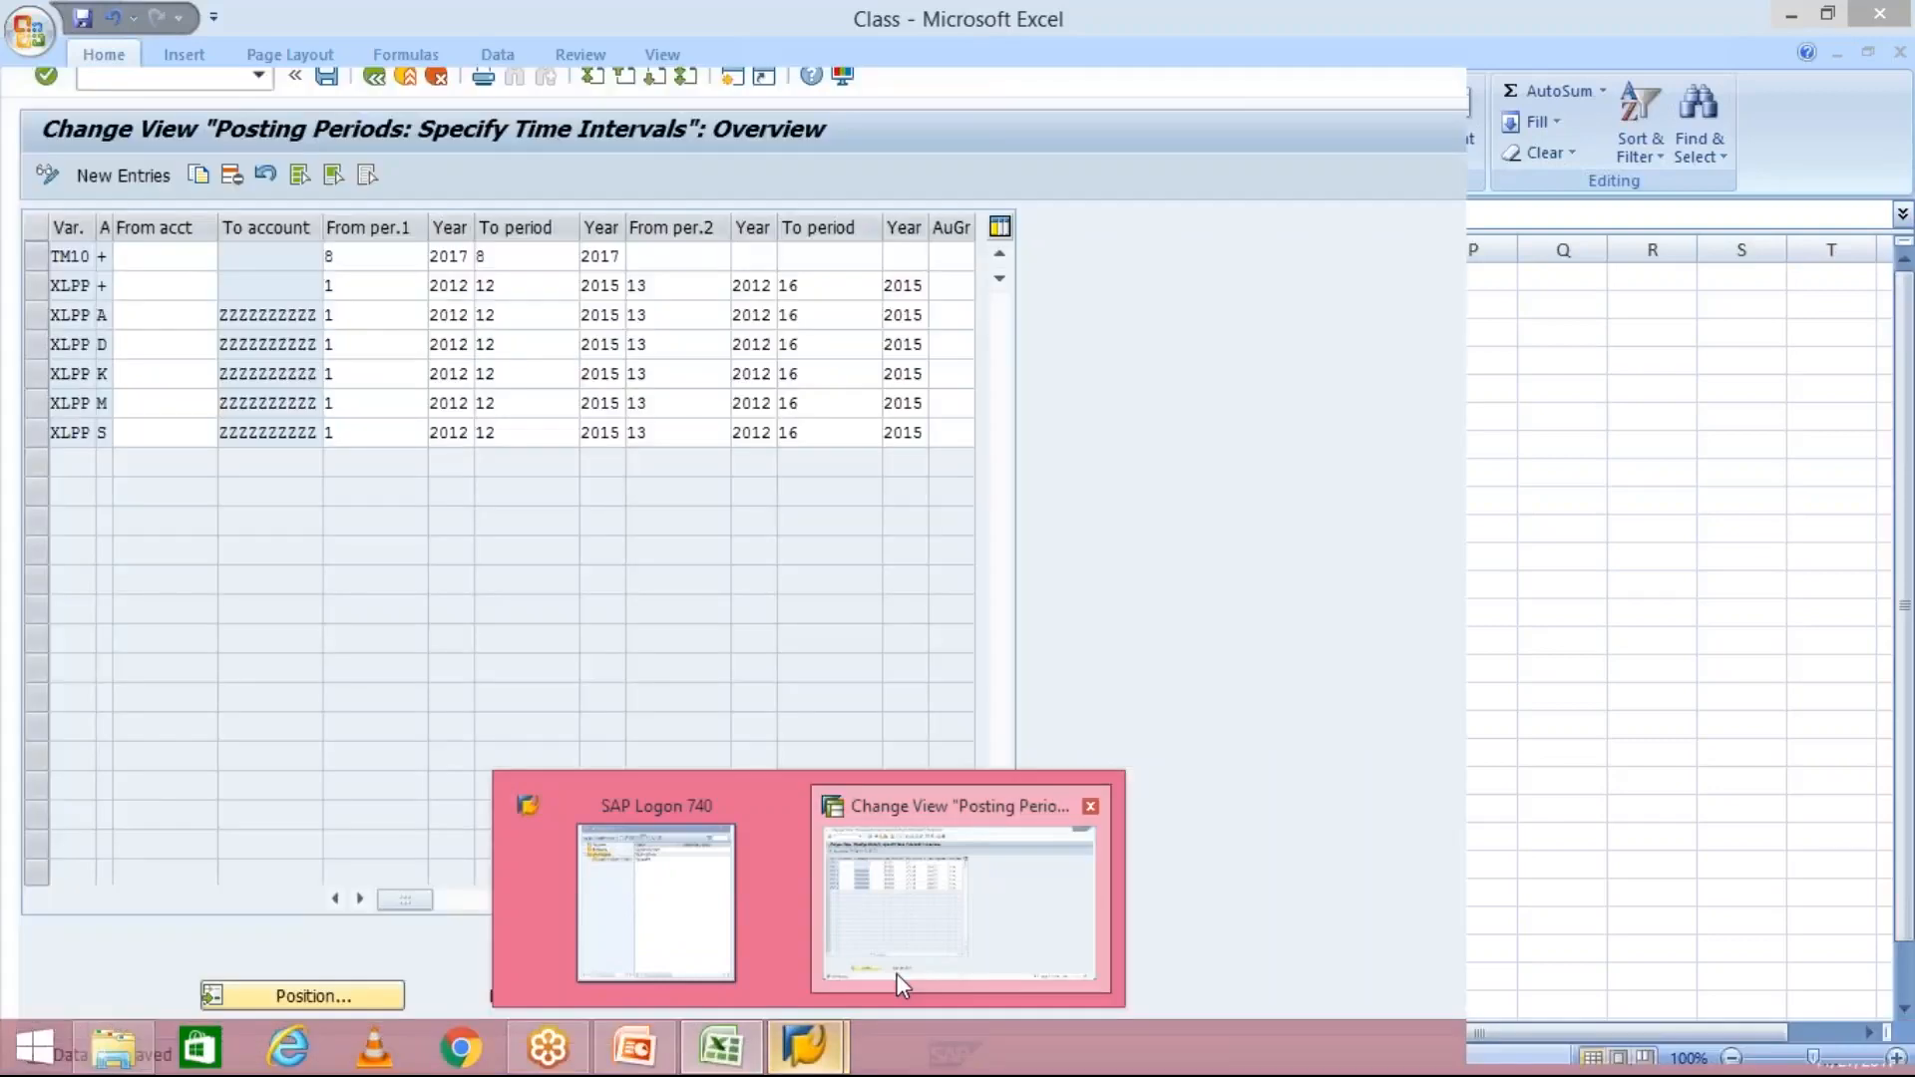
pyautogui.click(895, 973)
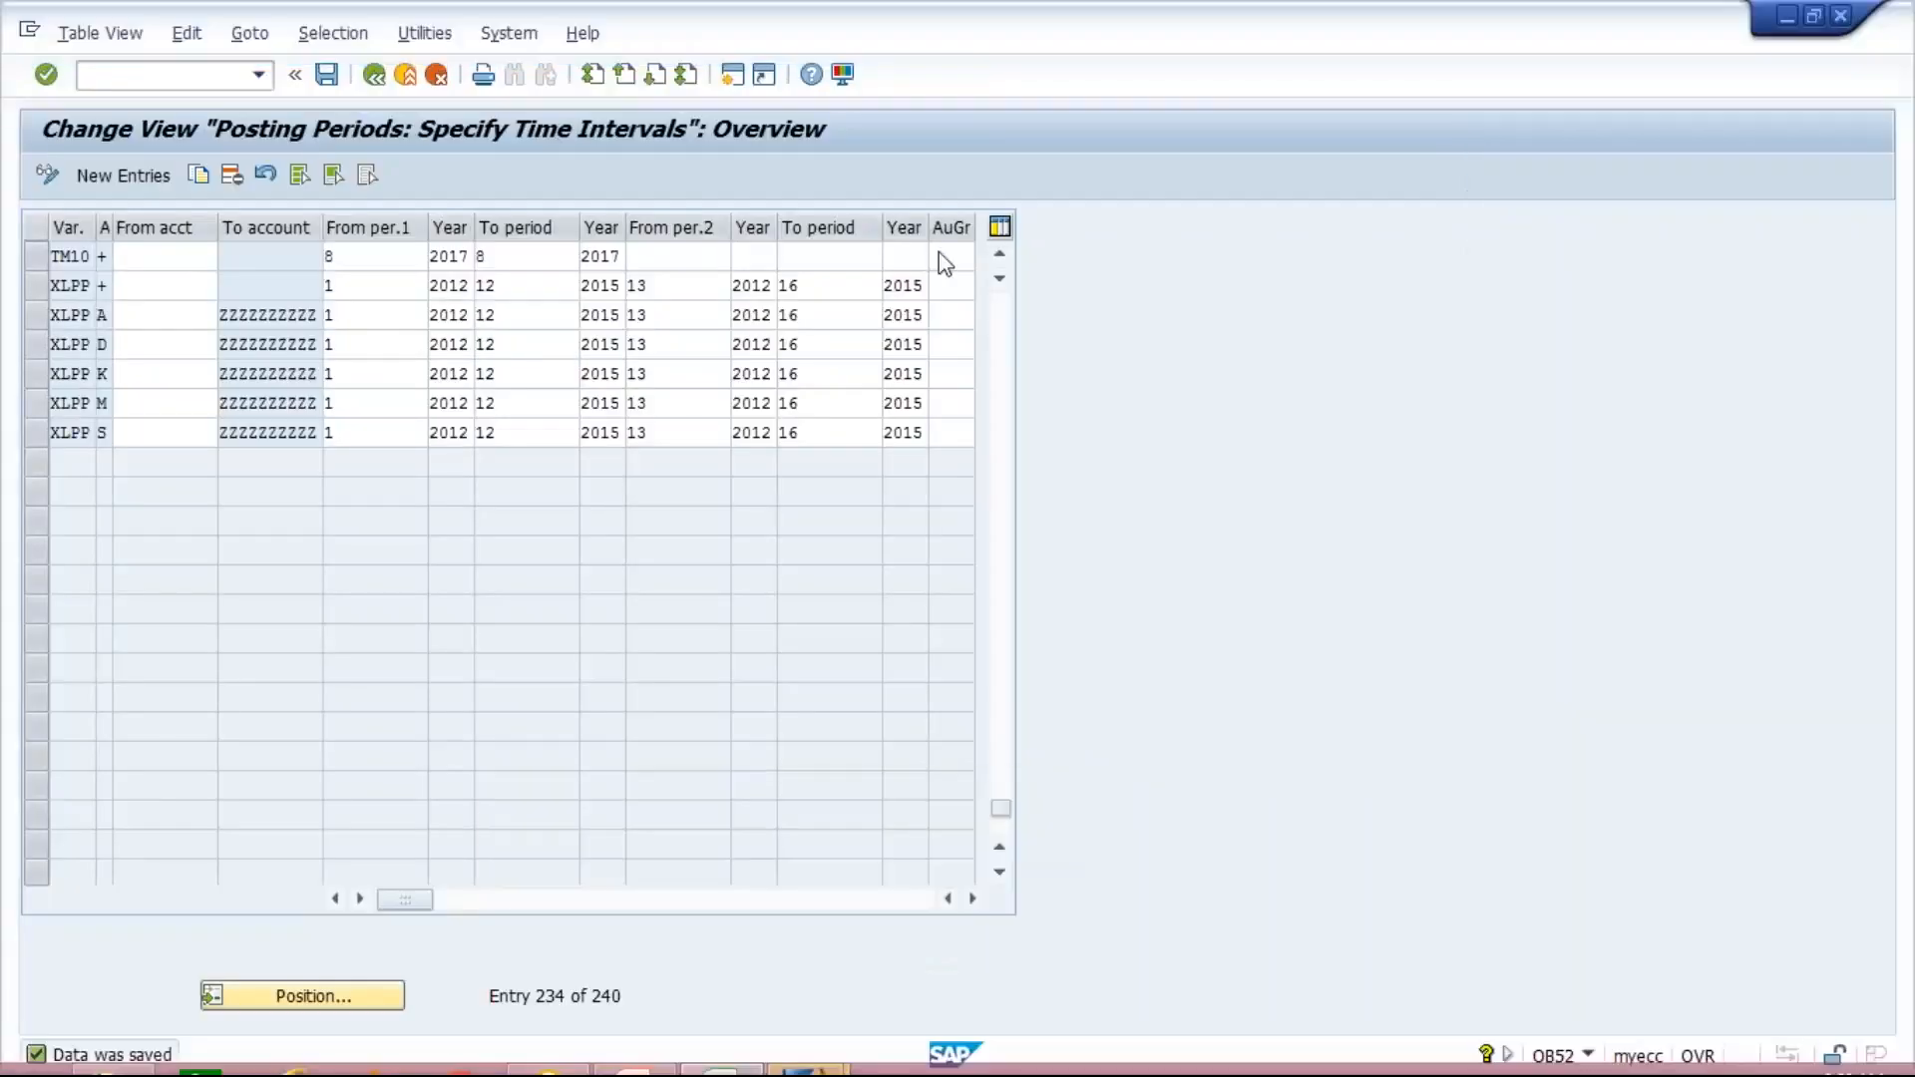
pyautogui.click(952, 256)
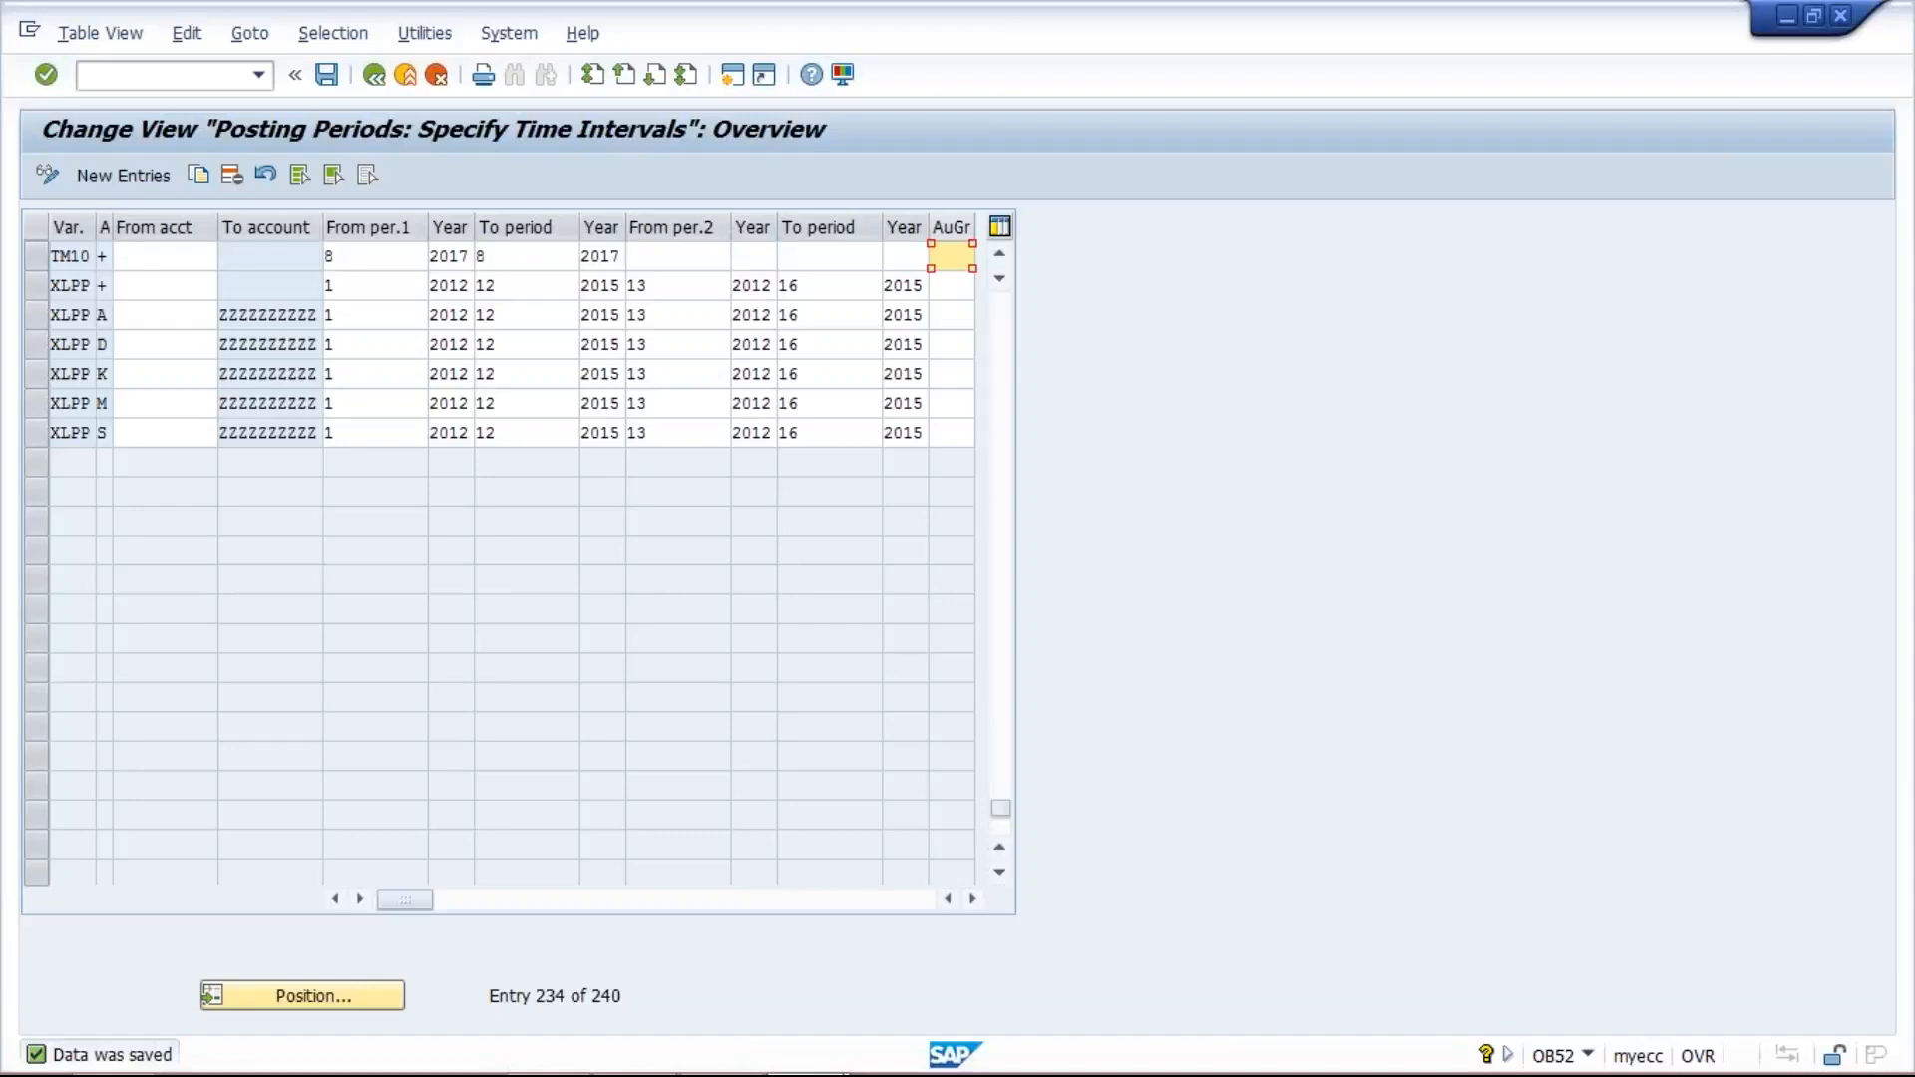
pyautogui.write('XYZ')
# - Set the TM10 entry's second interval to run from period 7 of 2017 to period 7 of 2017
pyautogui.click(691, 255)
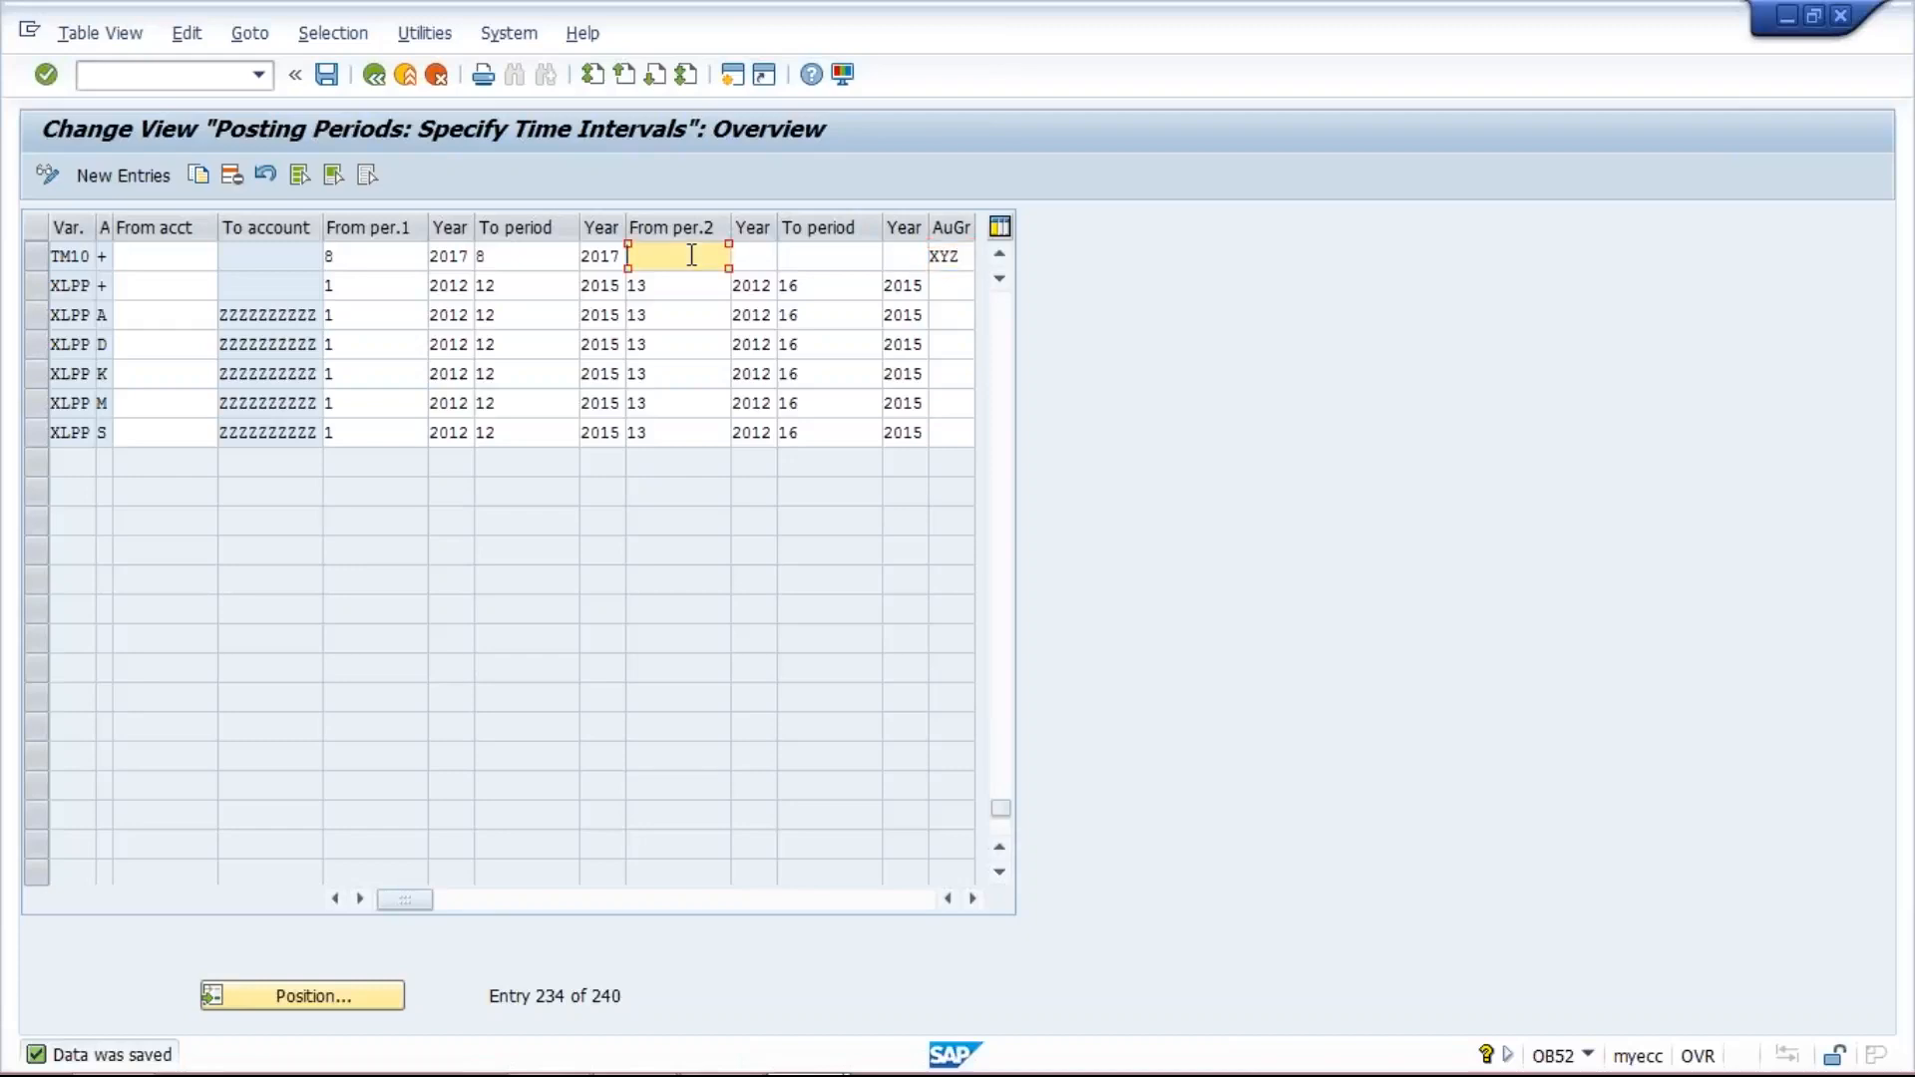
pyautogui.write('7')
pyautogui.press('Tab')
pyautogui.write('2017')
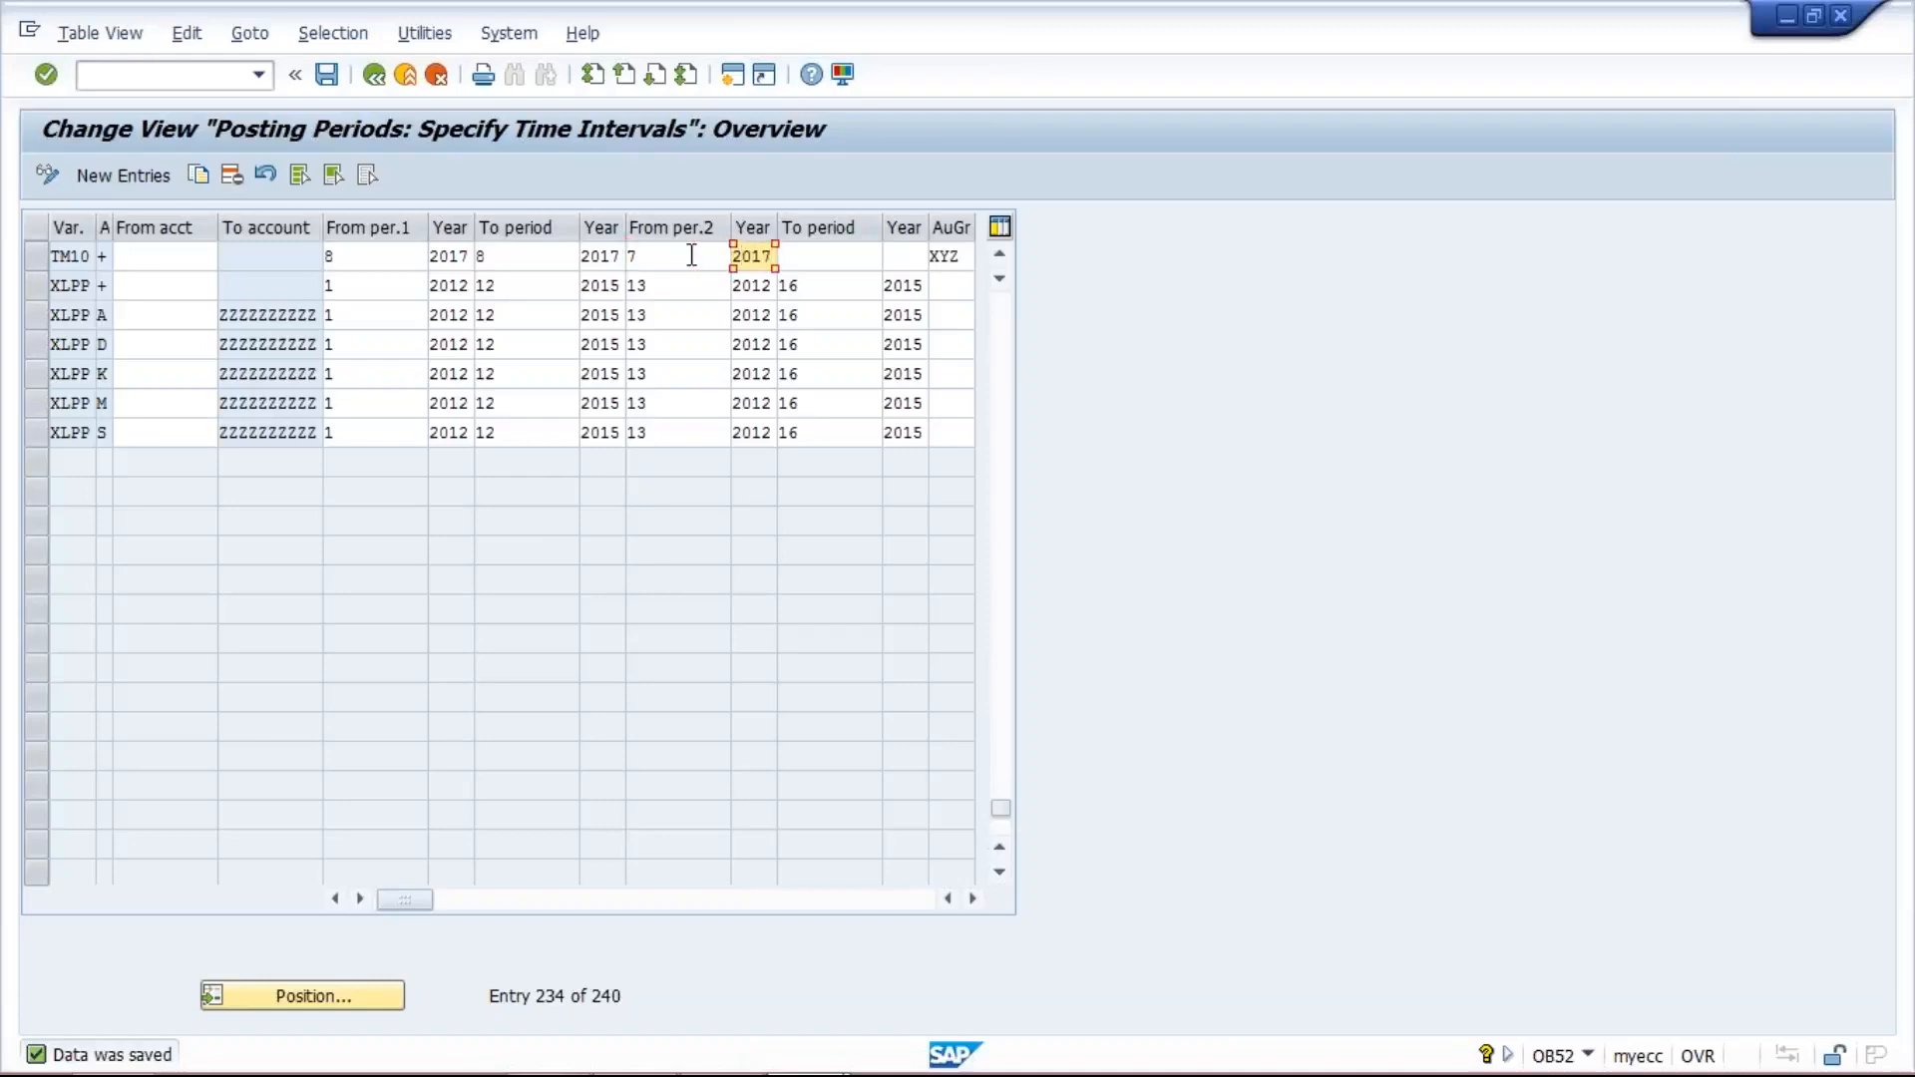
pyautogui.press('Tab')
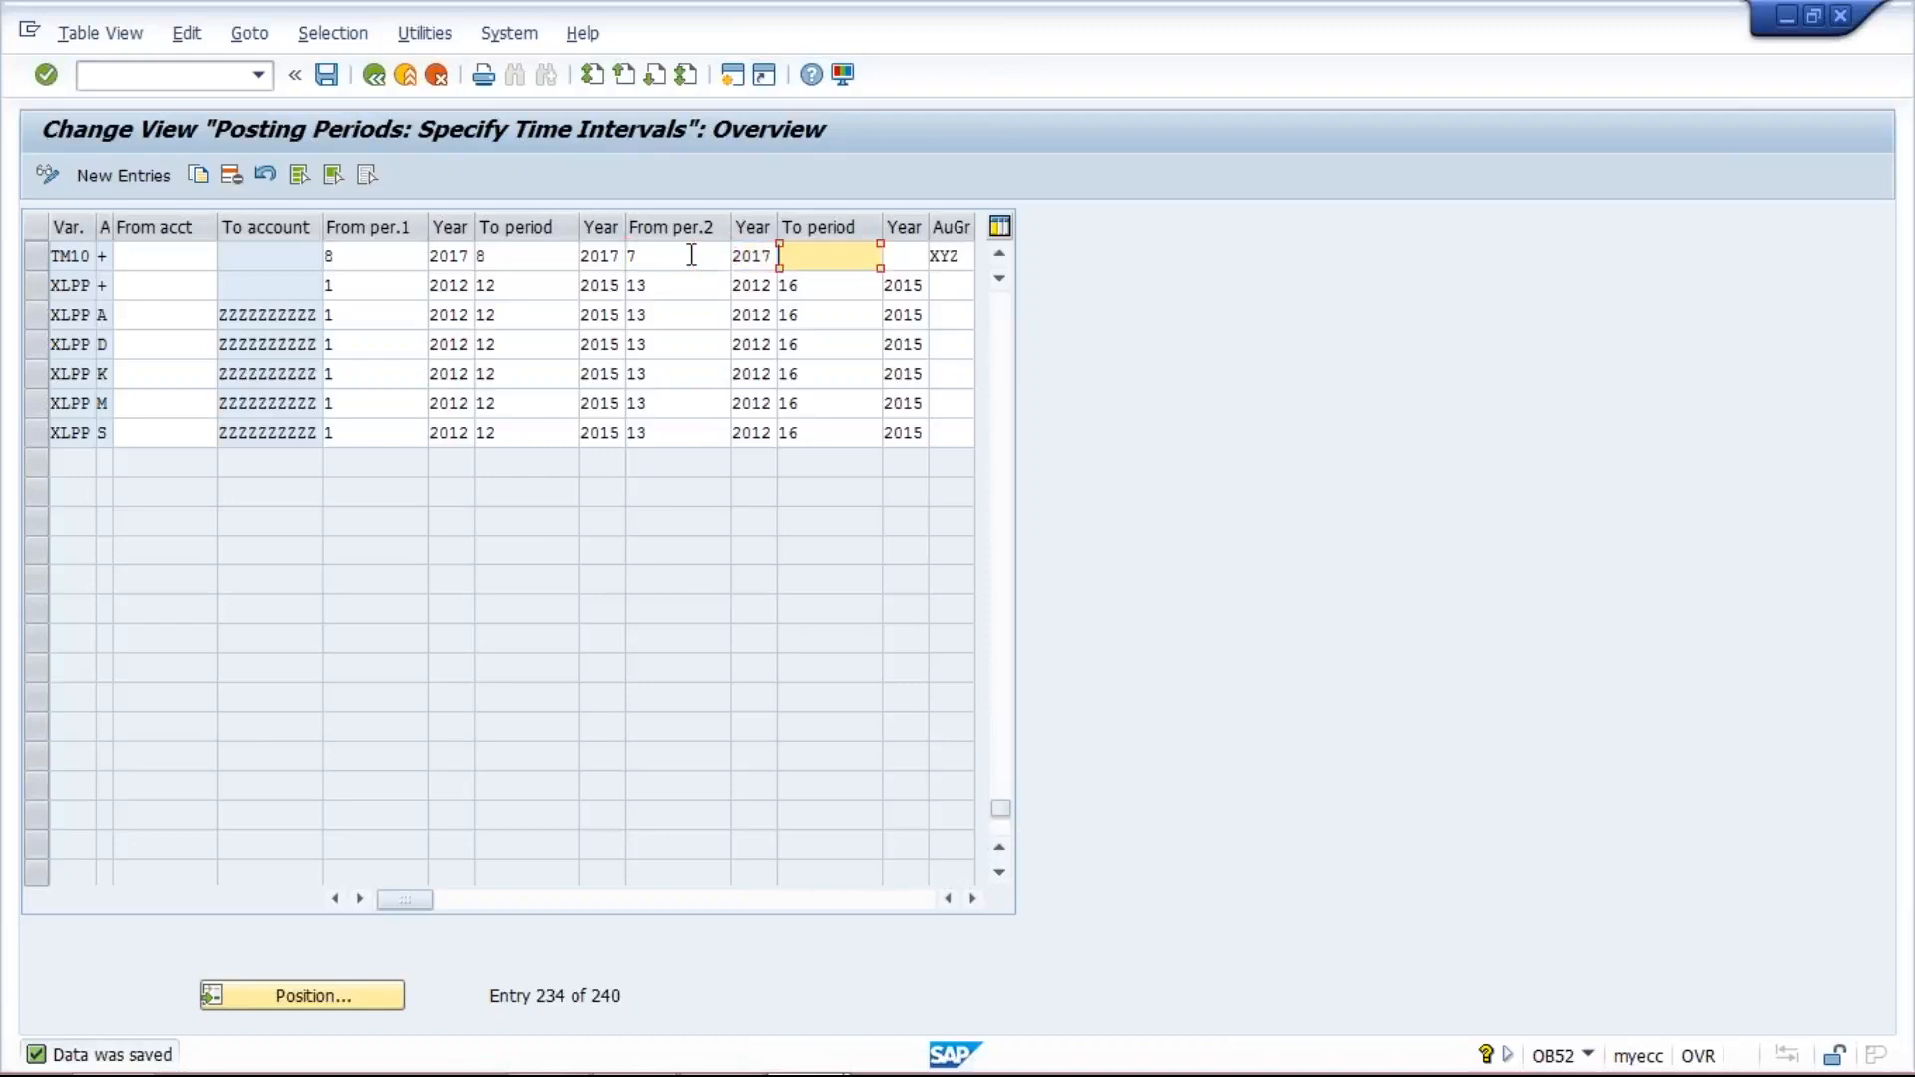
pyautogui.write('7')
pyautogui.press('Tab')
pyautogui.write('2017')
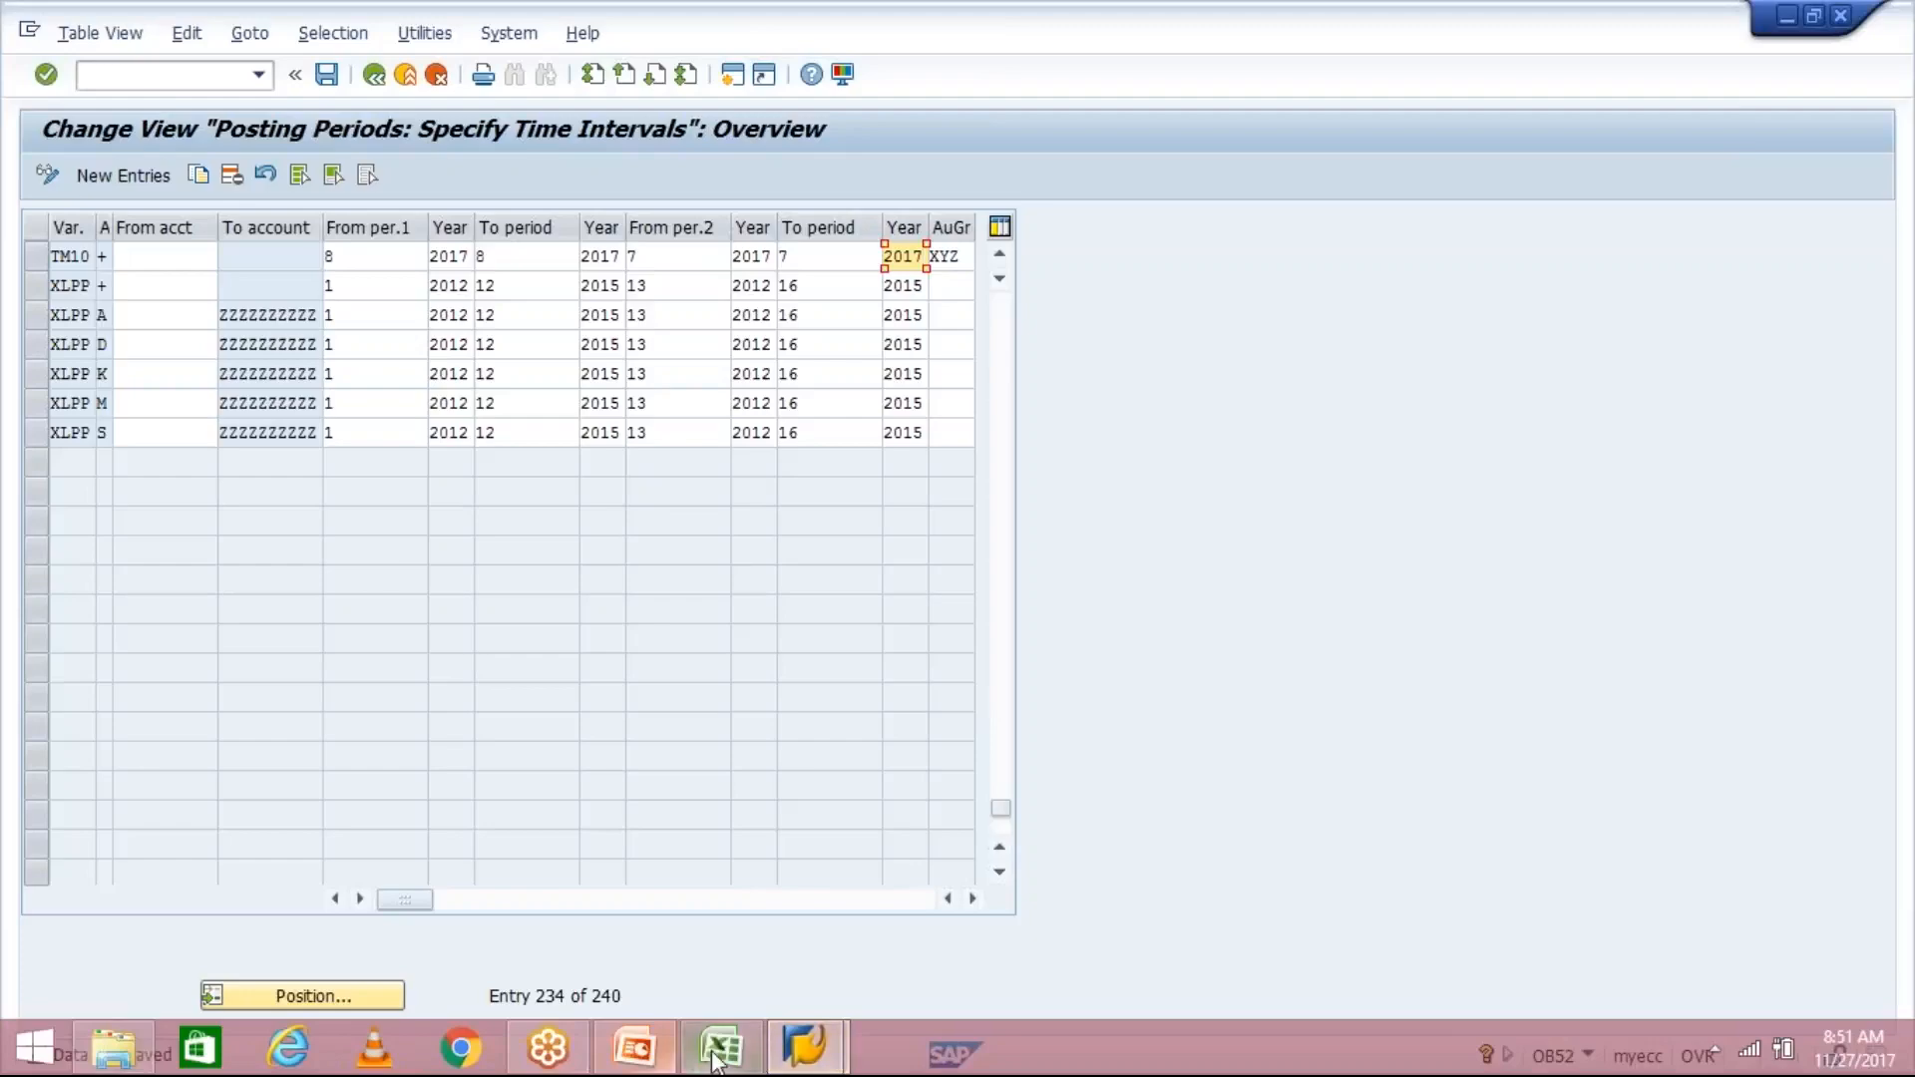
# - Check the example entries in the Class workbook in Excel and return to the SAP posting periods view
pyautogui.click(720, 1048)
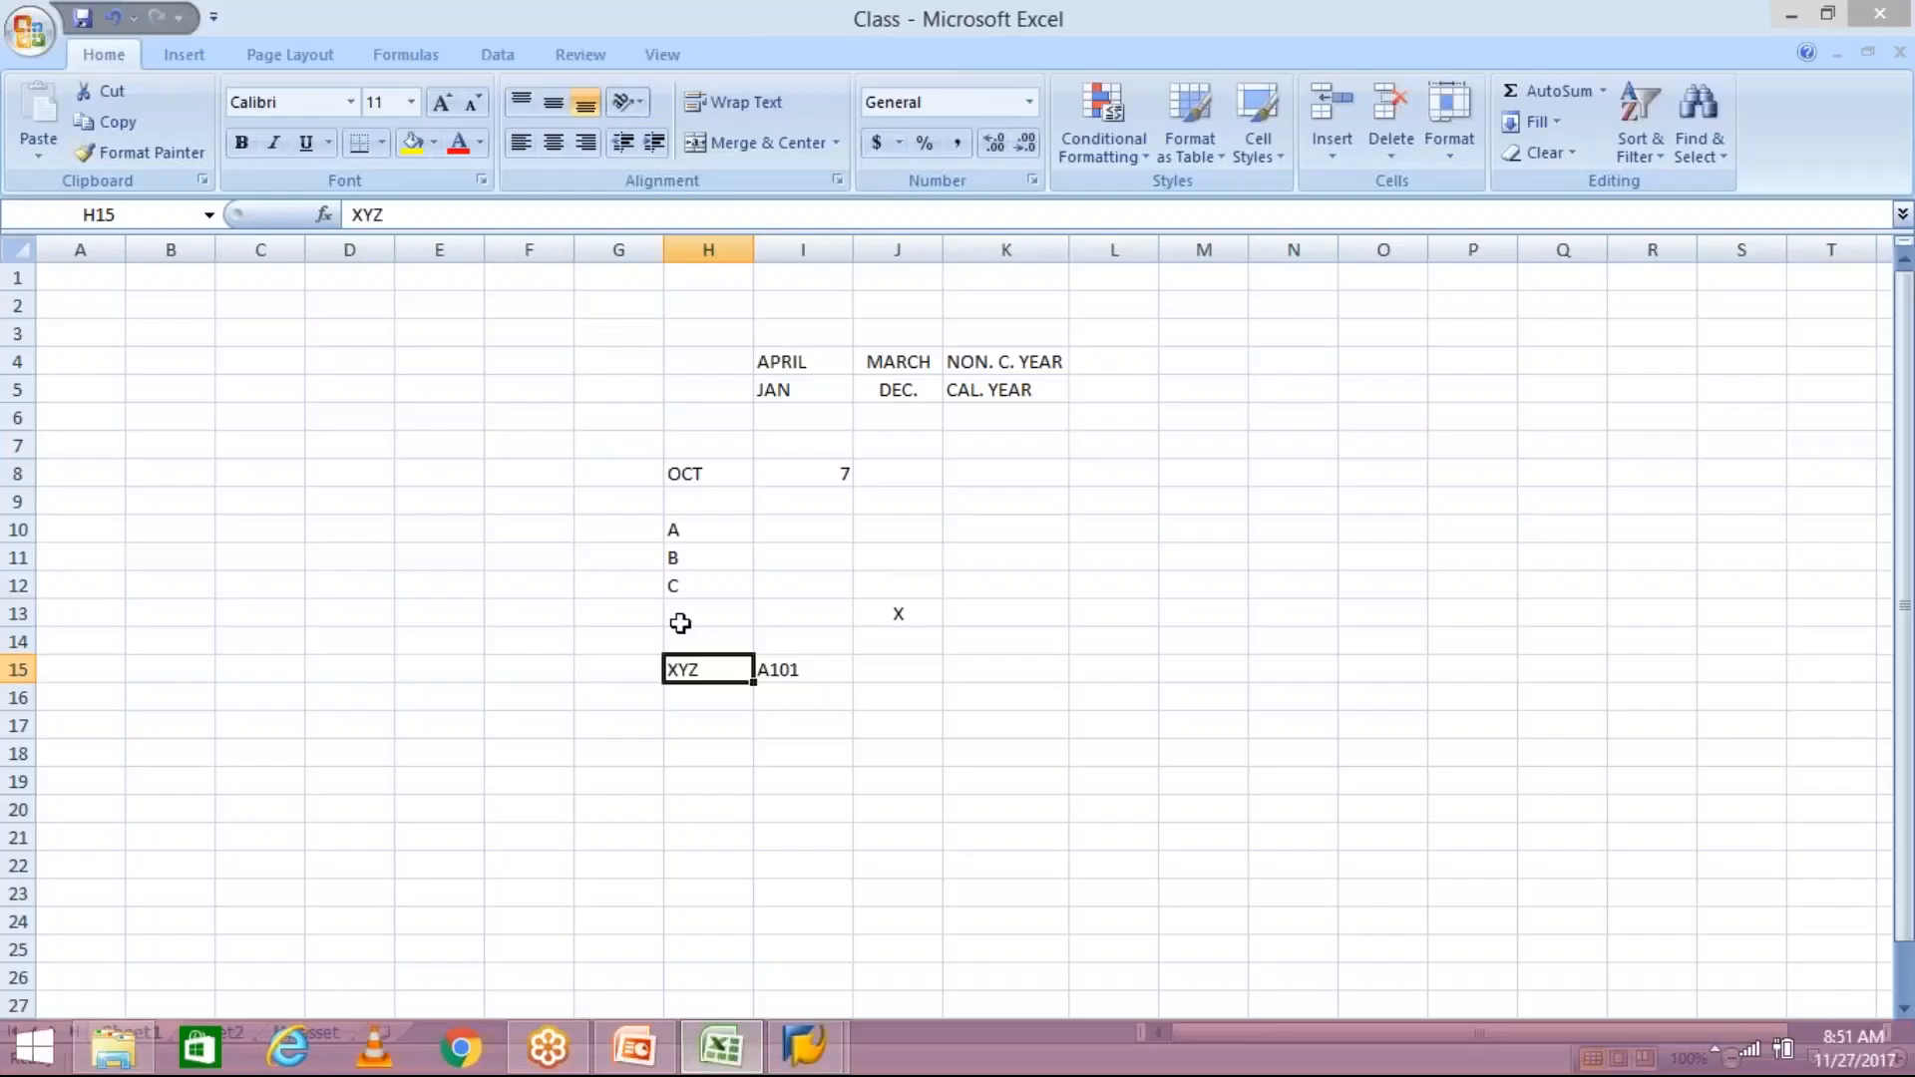
pyautogui.click(834, 532)
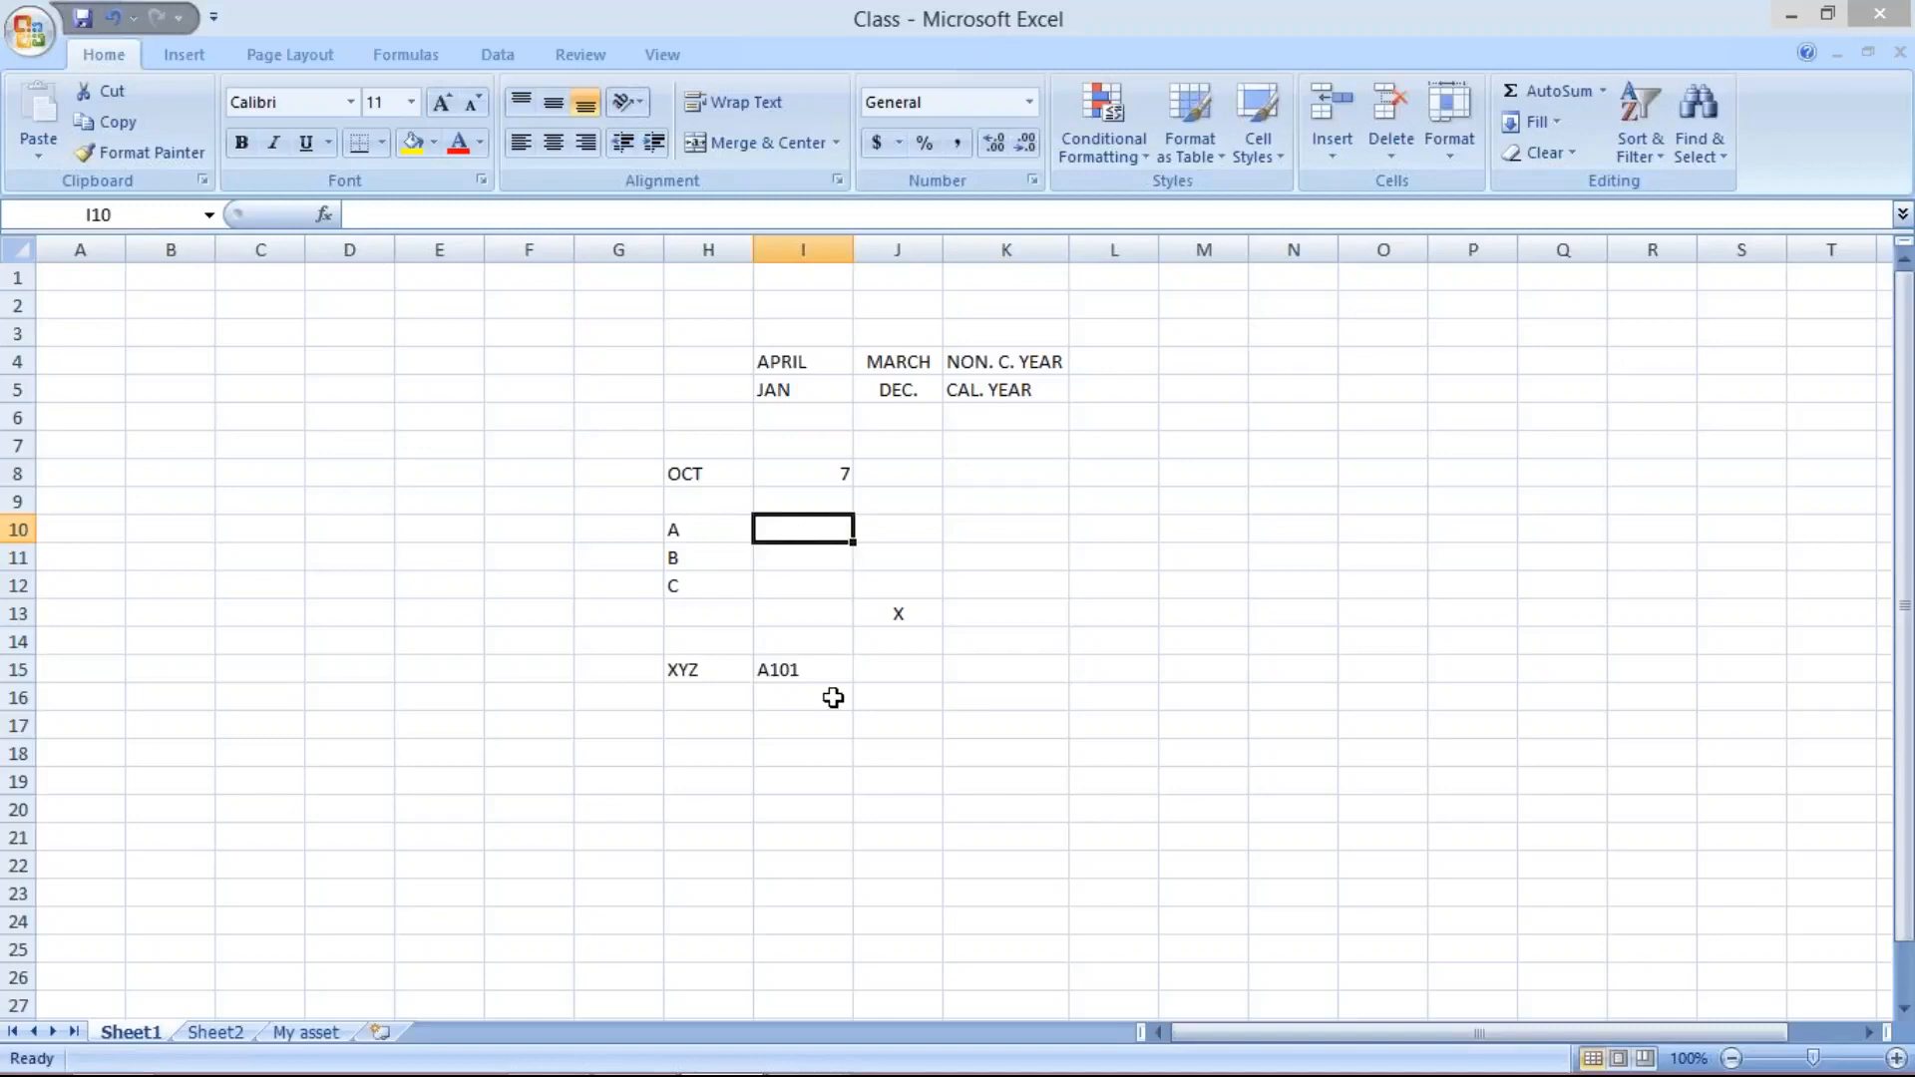
pyautogui.moveTo(805, 1048)
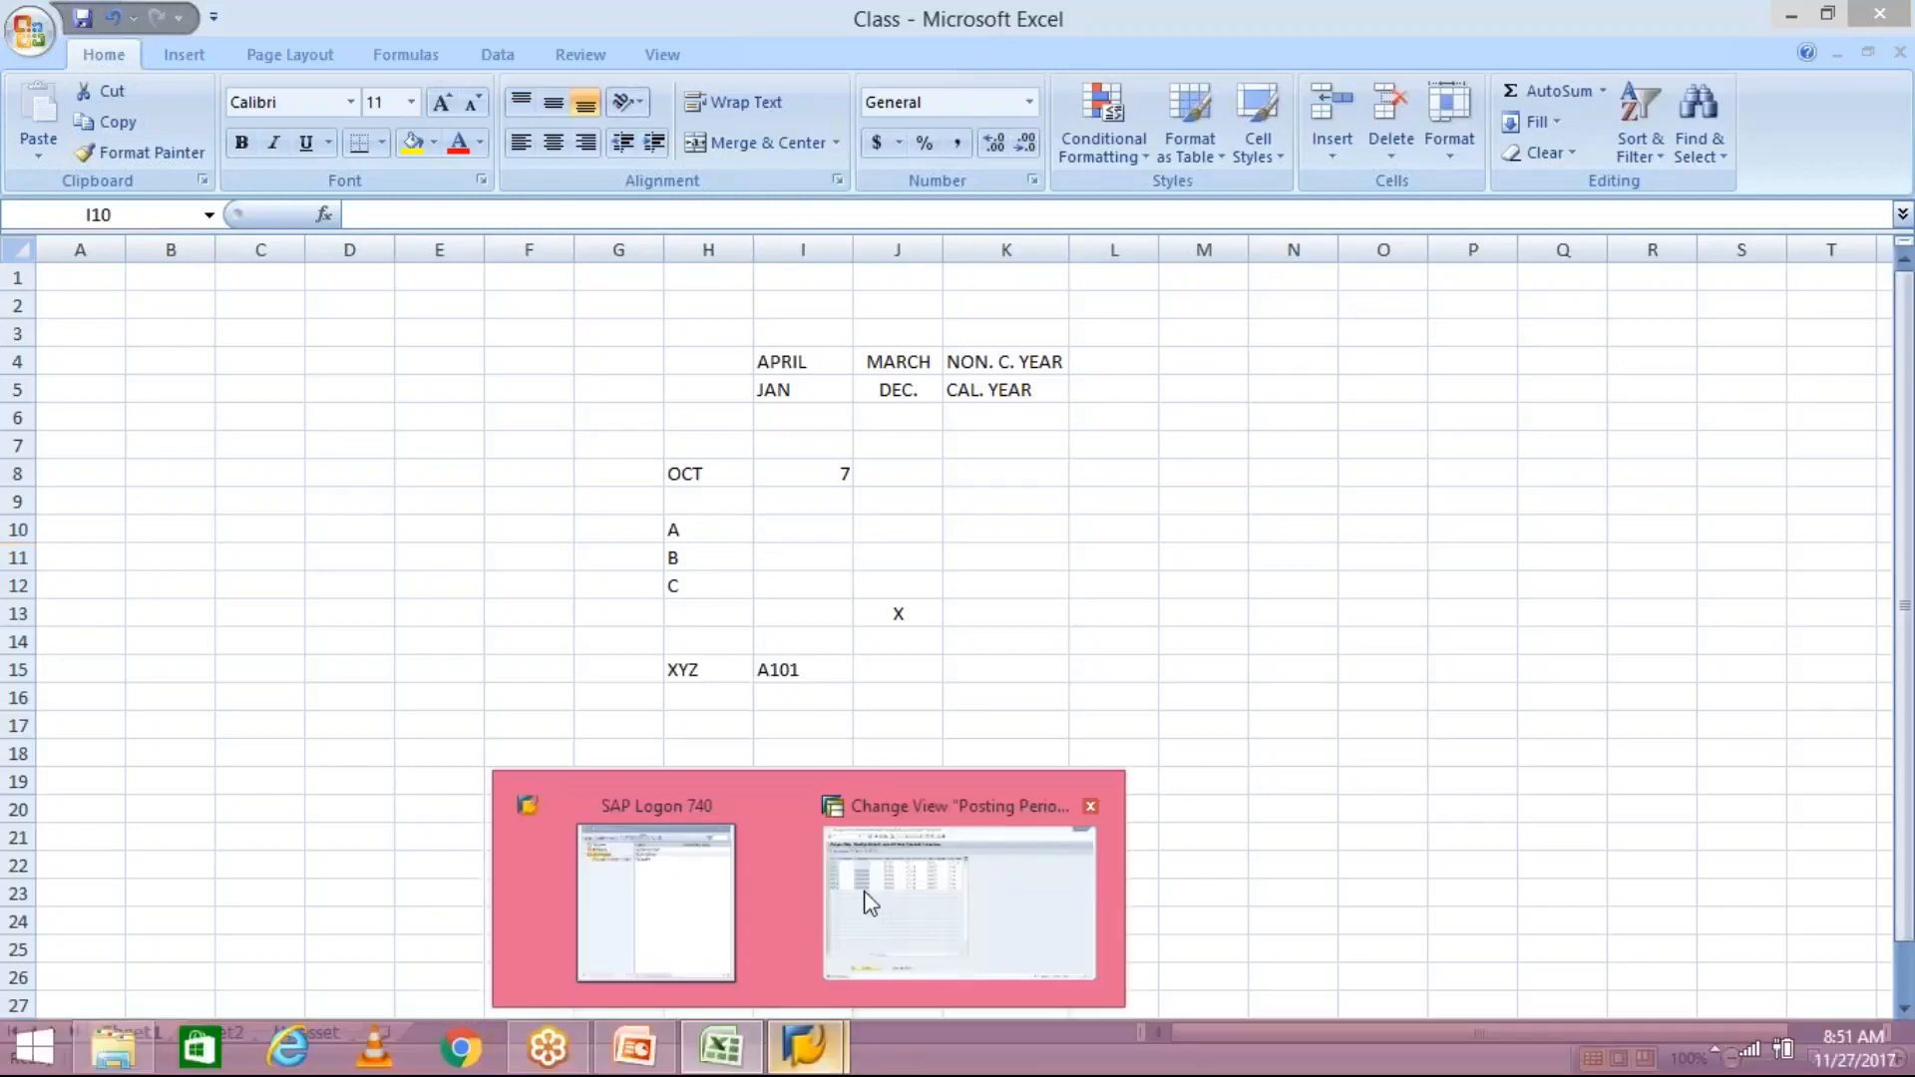
pyautogui.click(872, 900)
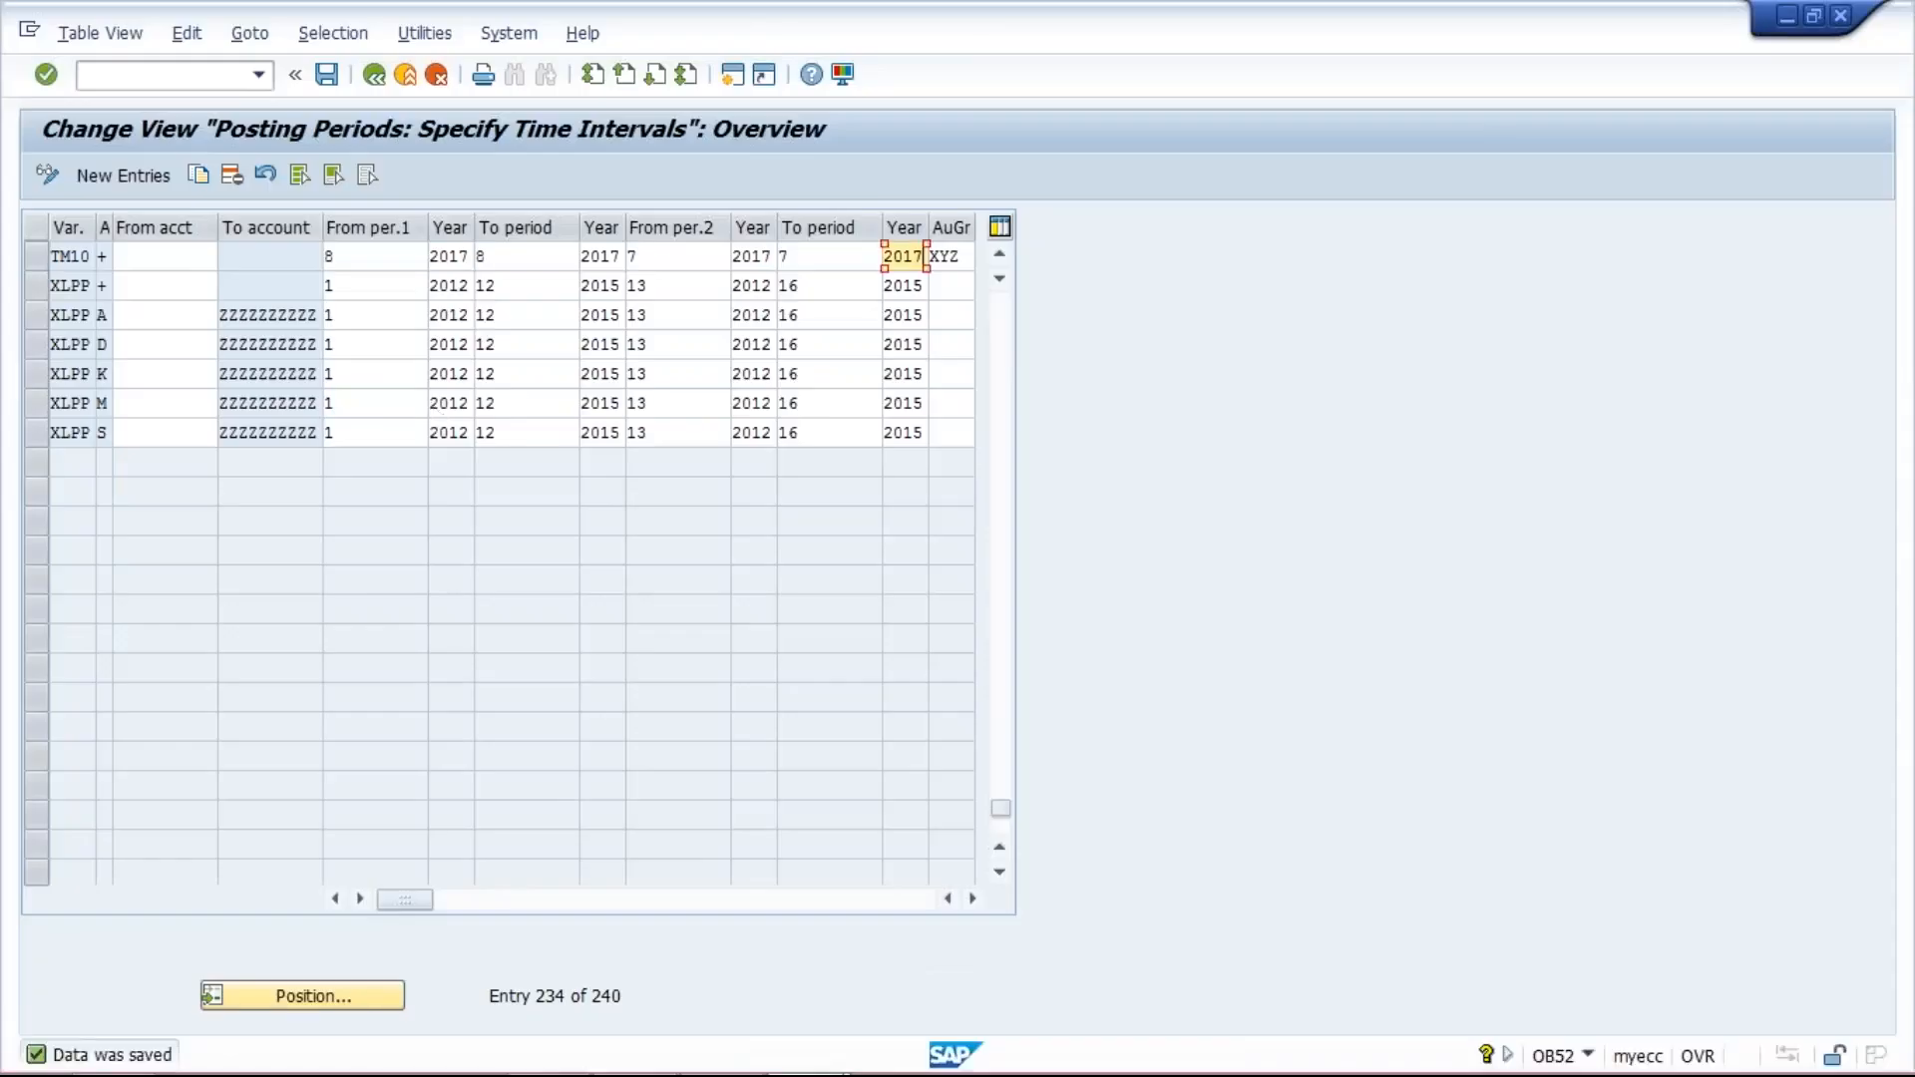
# - Review the TM10 entry's first and second period intervals and its authorization group
pyautogui.click(419, 256)
pyautogui.click(532, 256)
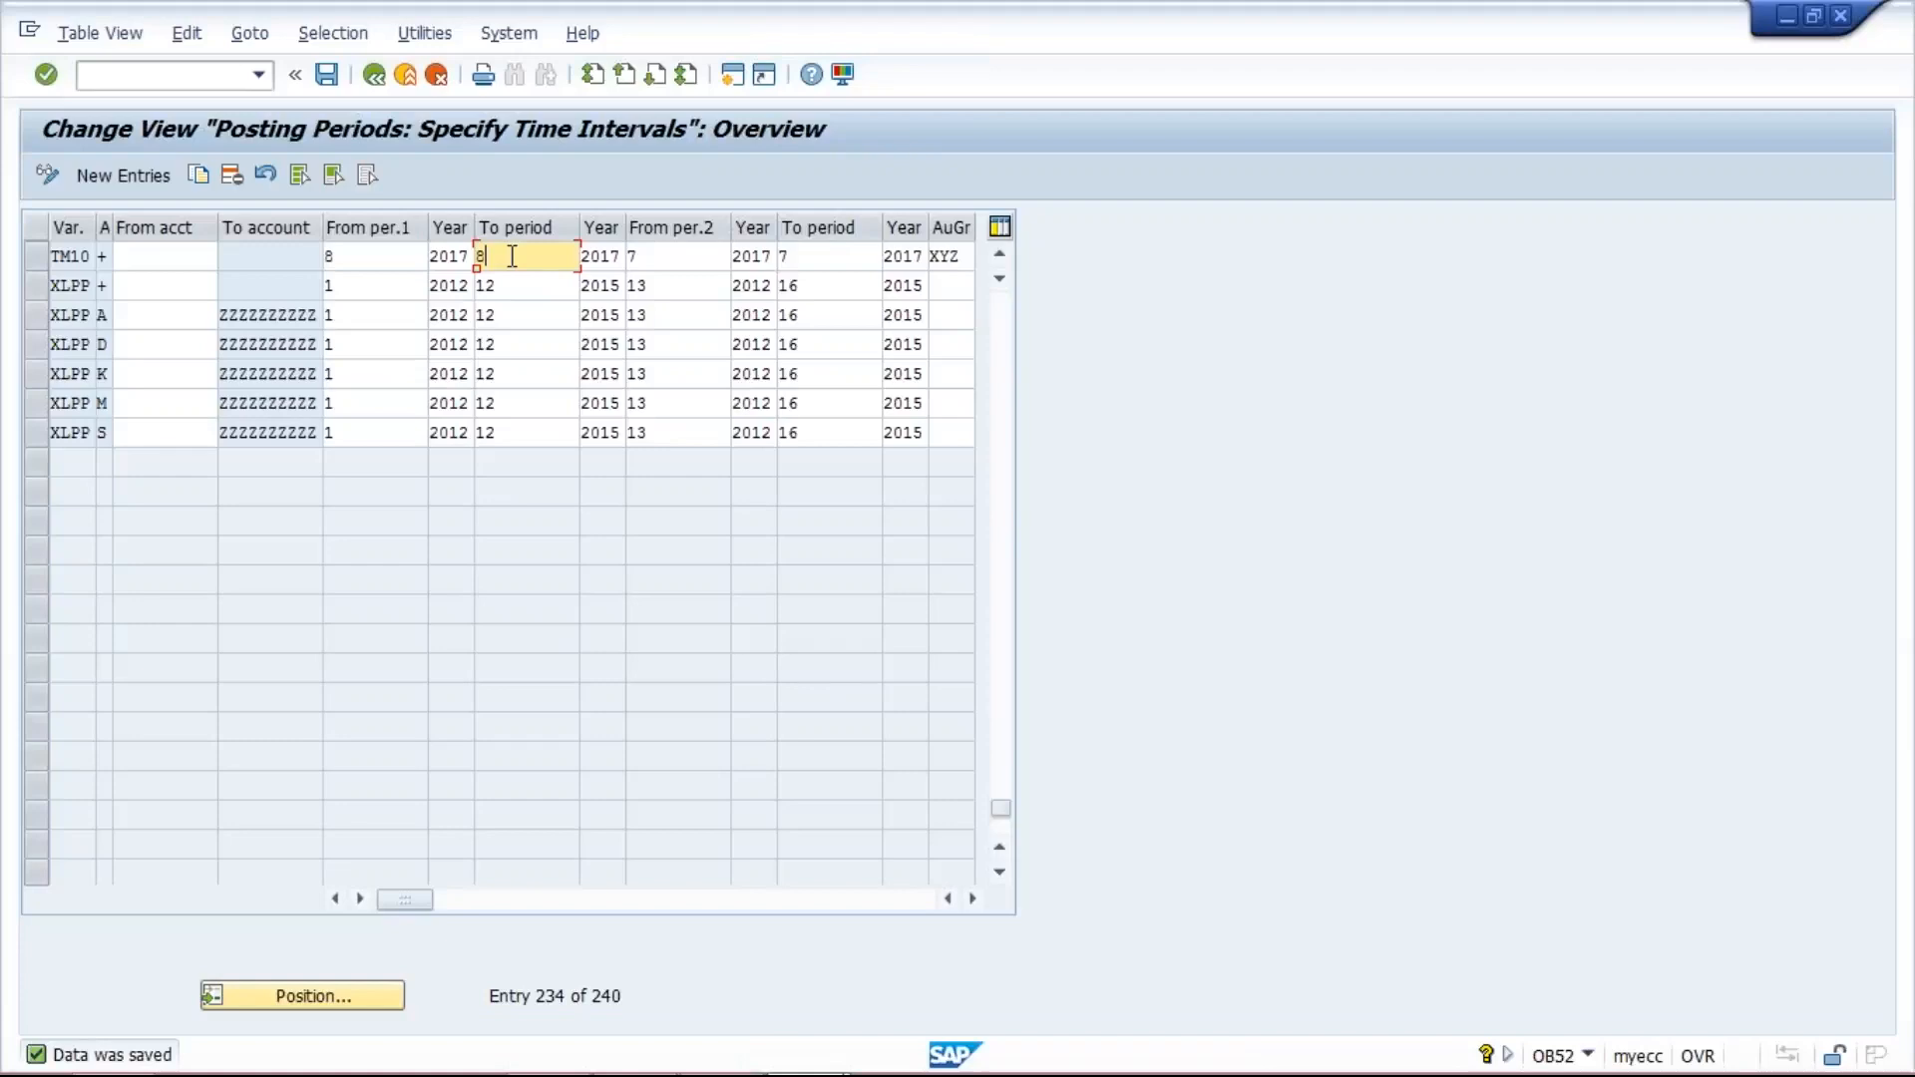
pyautogui.click(661, 254)
pyautogui.press('Tab')
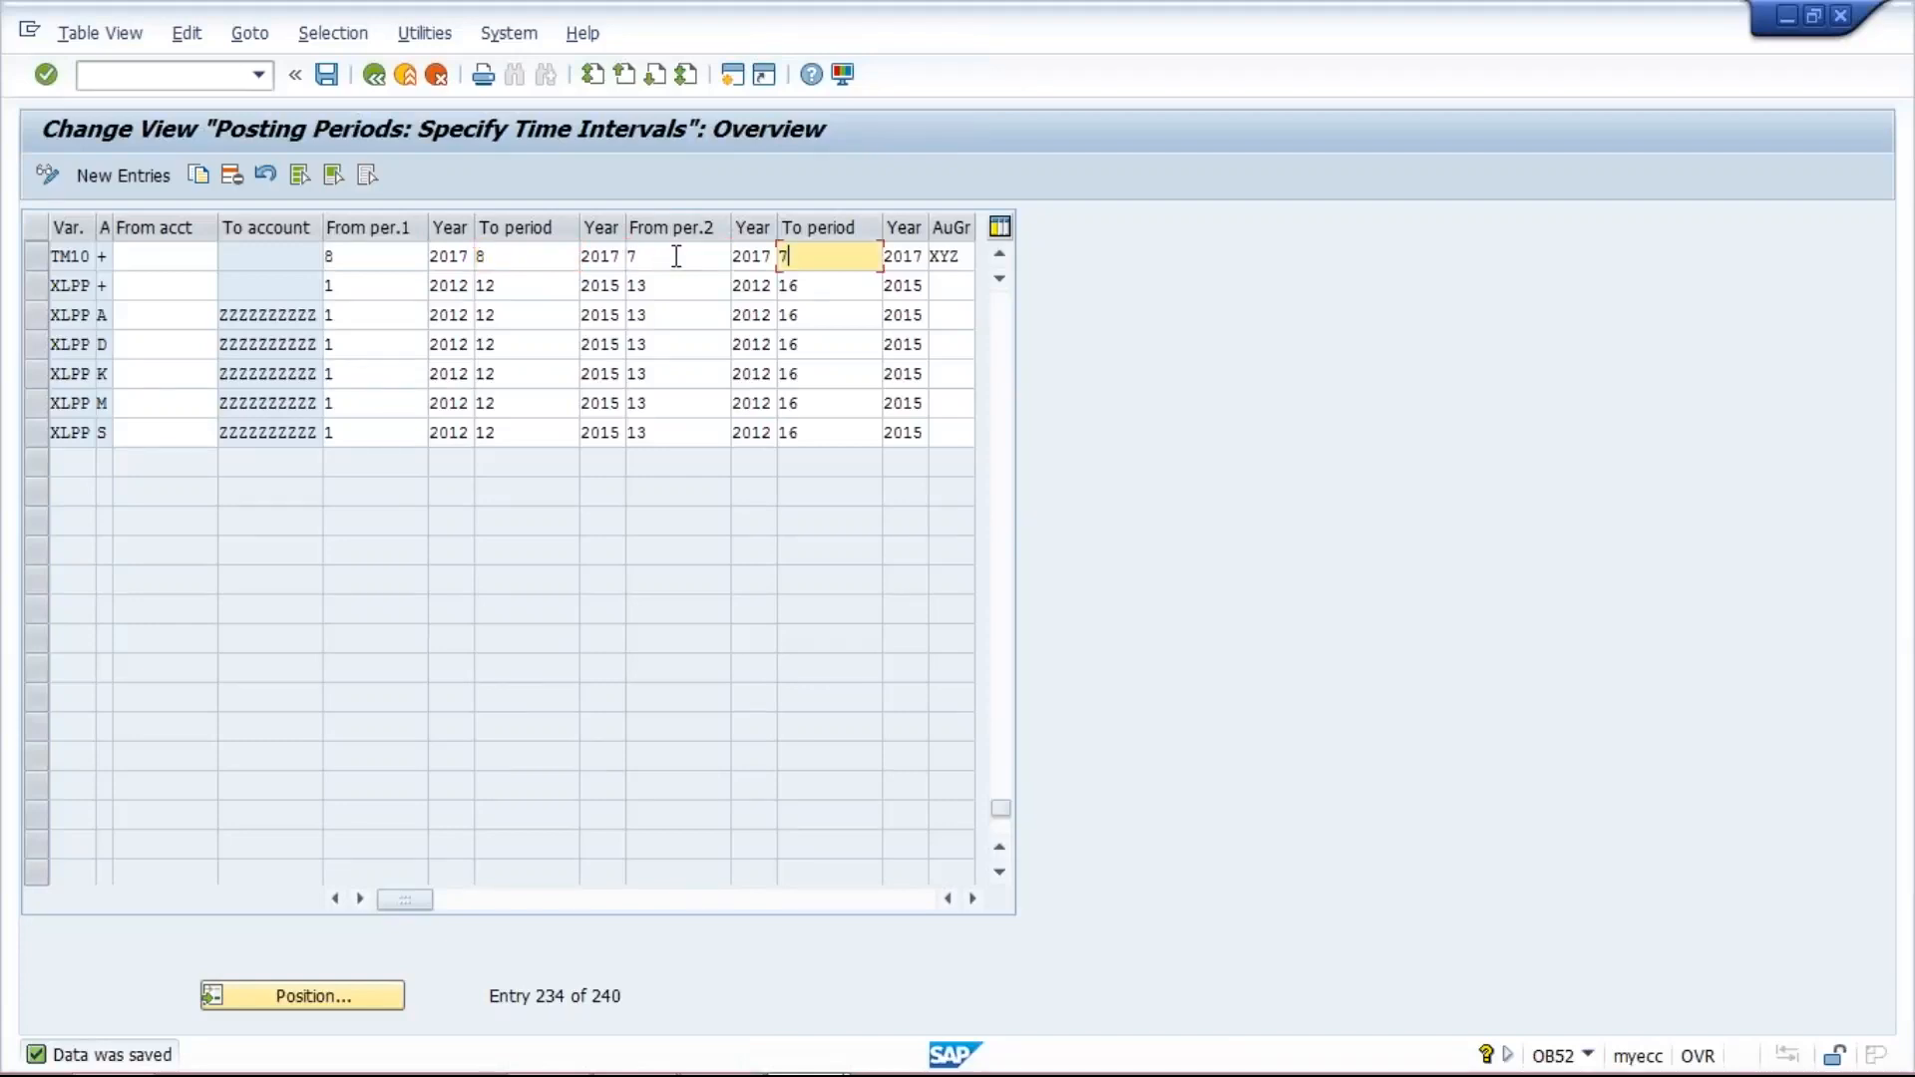
pyautogui.click(721, 254)
pyautogui.click(820, 258)
pyautogui.click(673, 257)
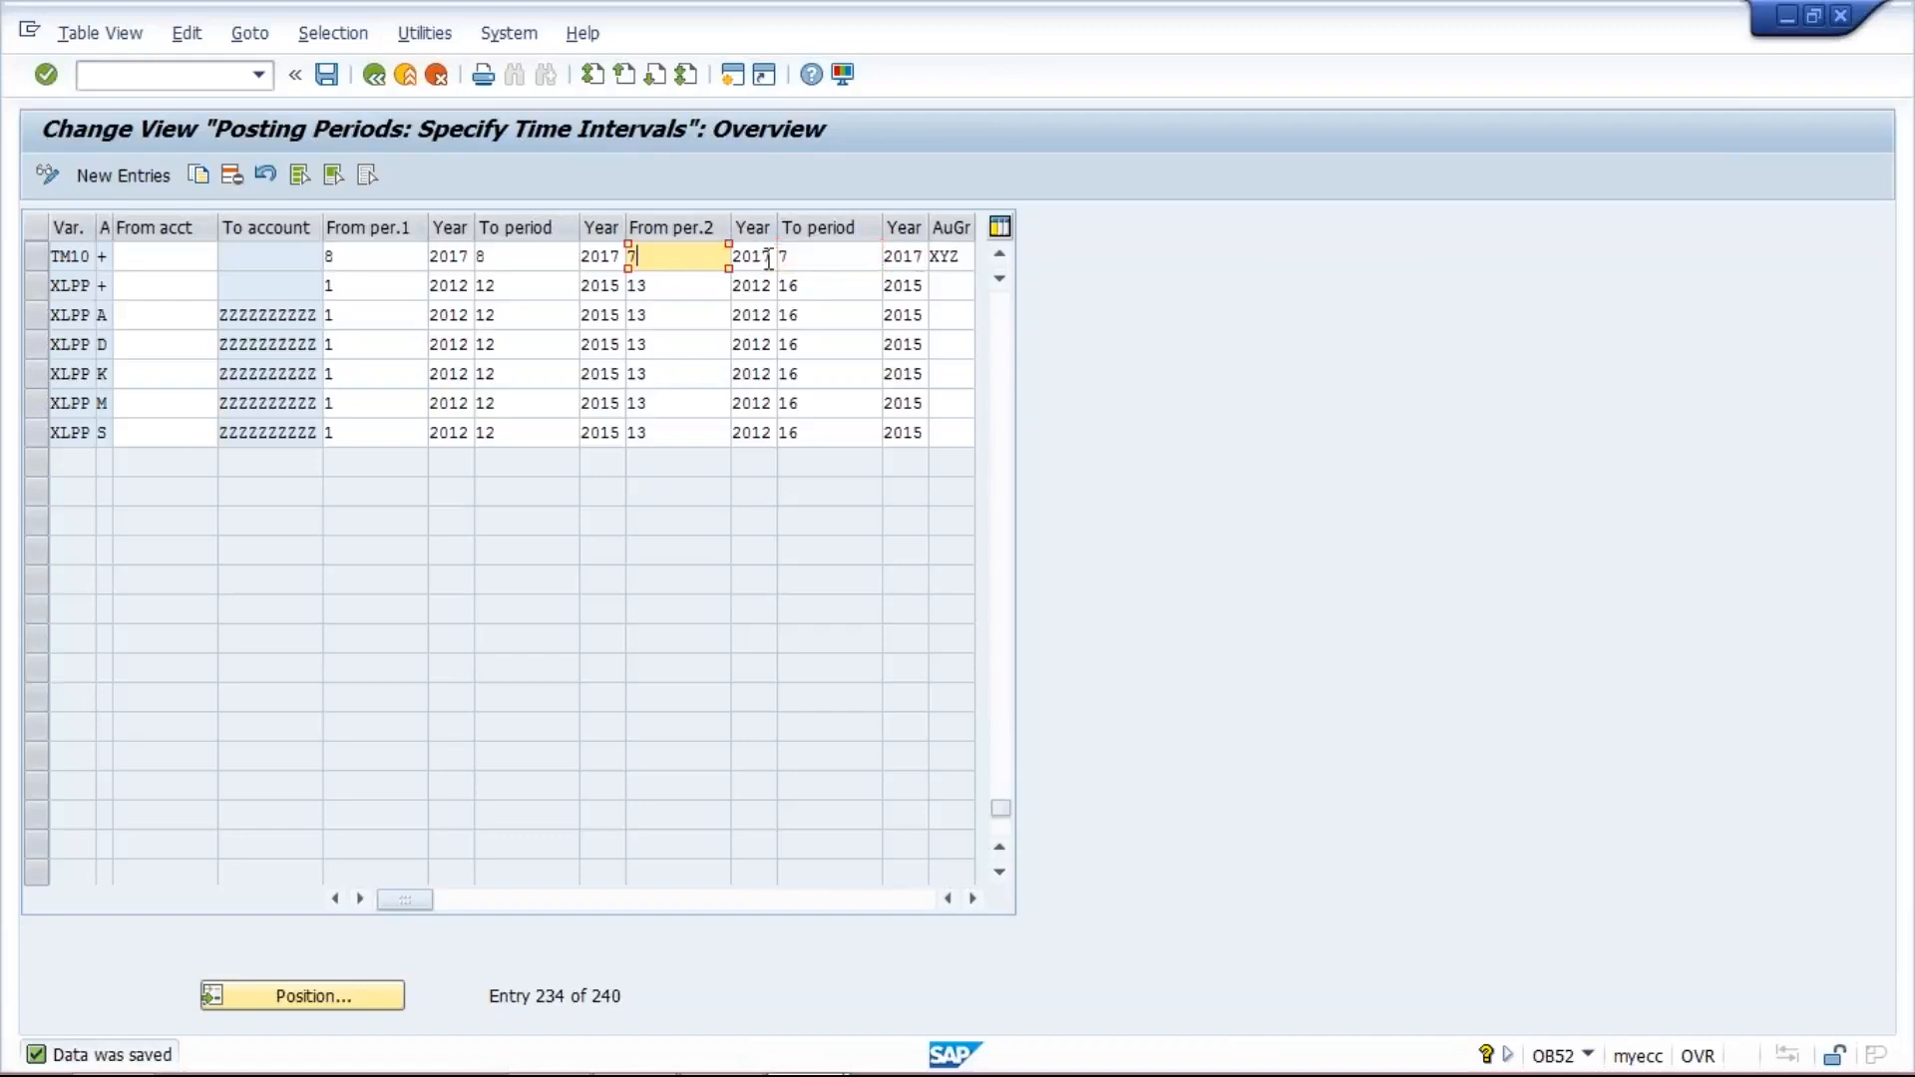
pyautogui.click(818, 258)
pyautogui.moveTo(963, 257); pyautogui.dragTo(919, 256)
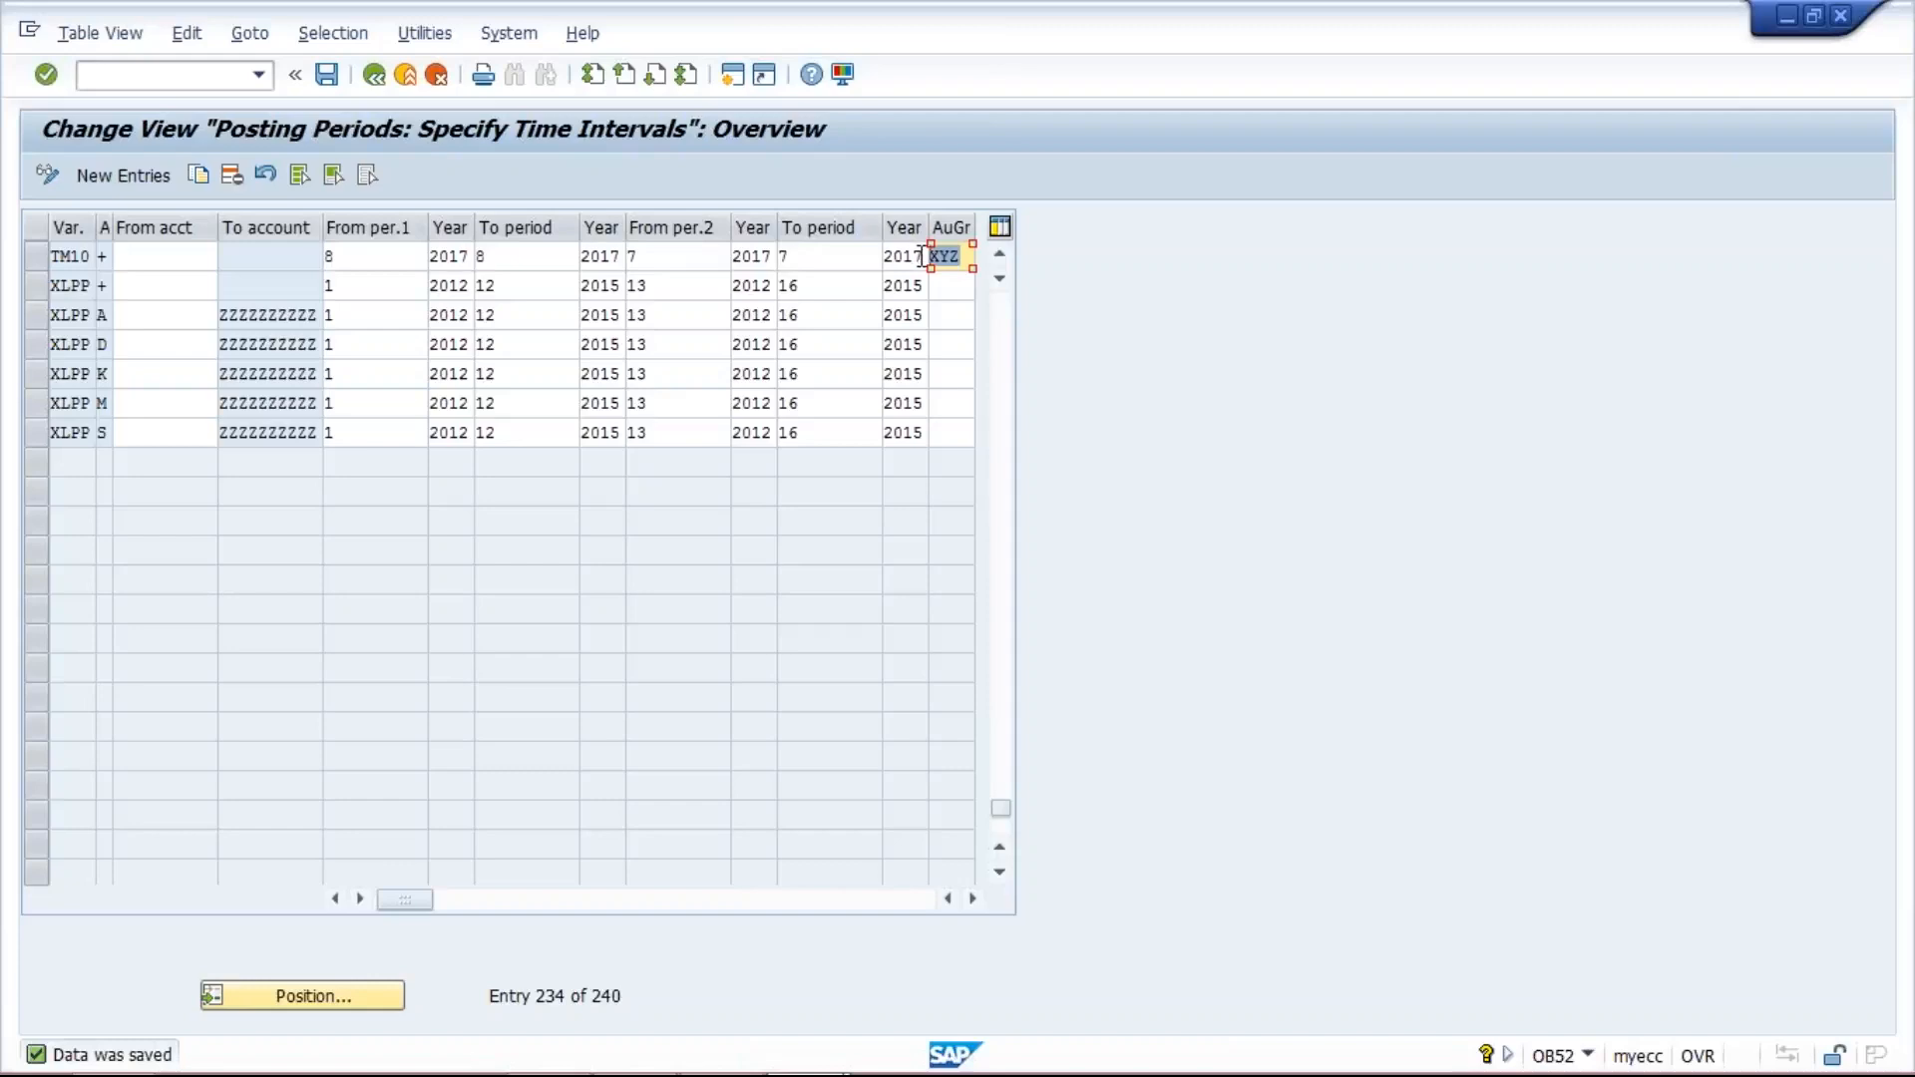
pyautogui.click(967, 256)
pyautogui.doubleClick(966, 256)
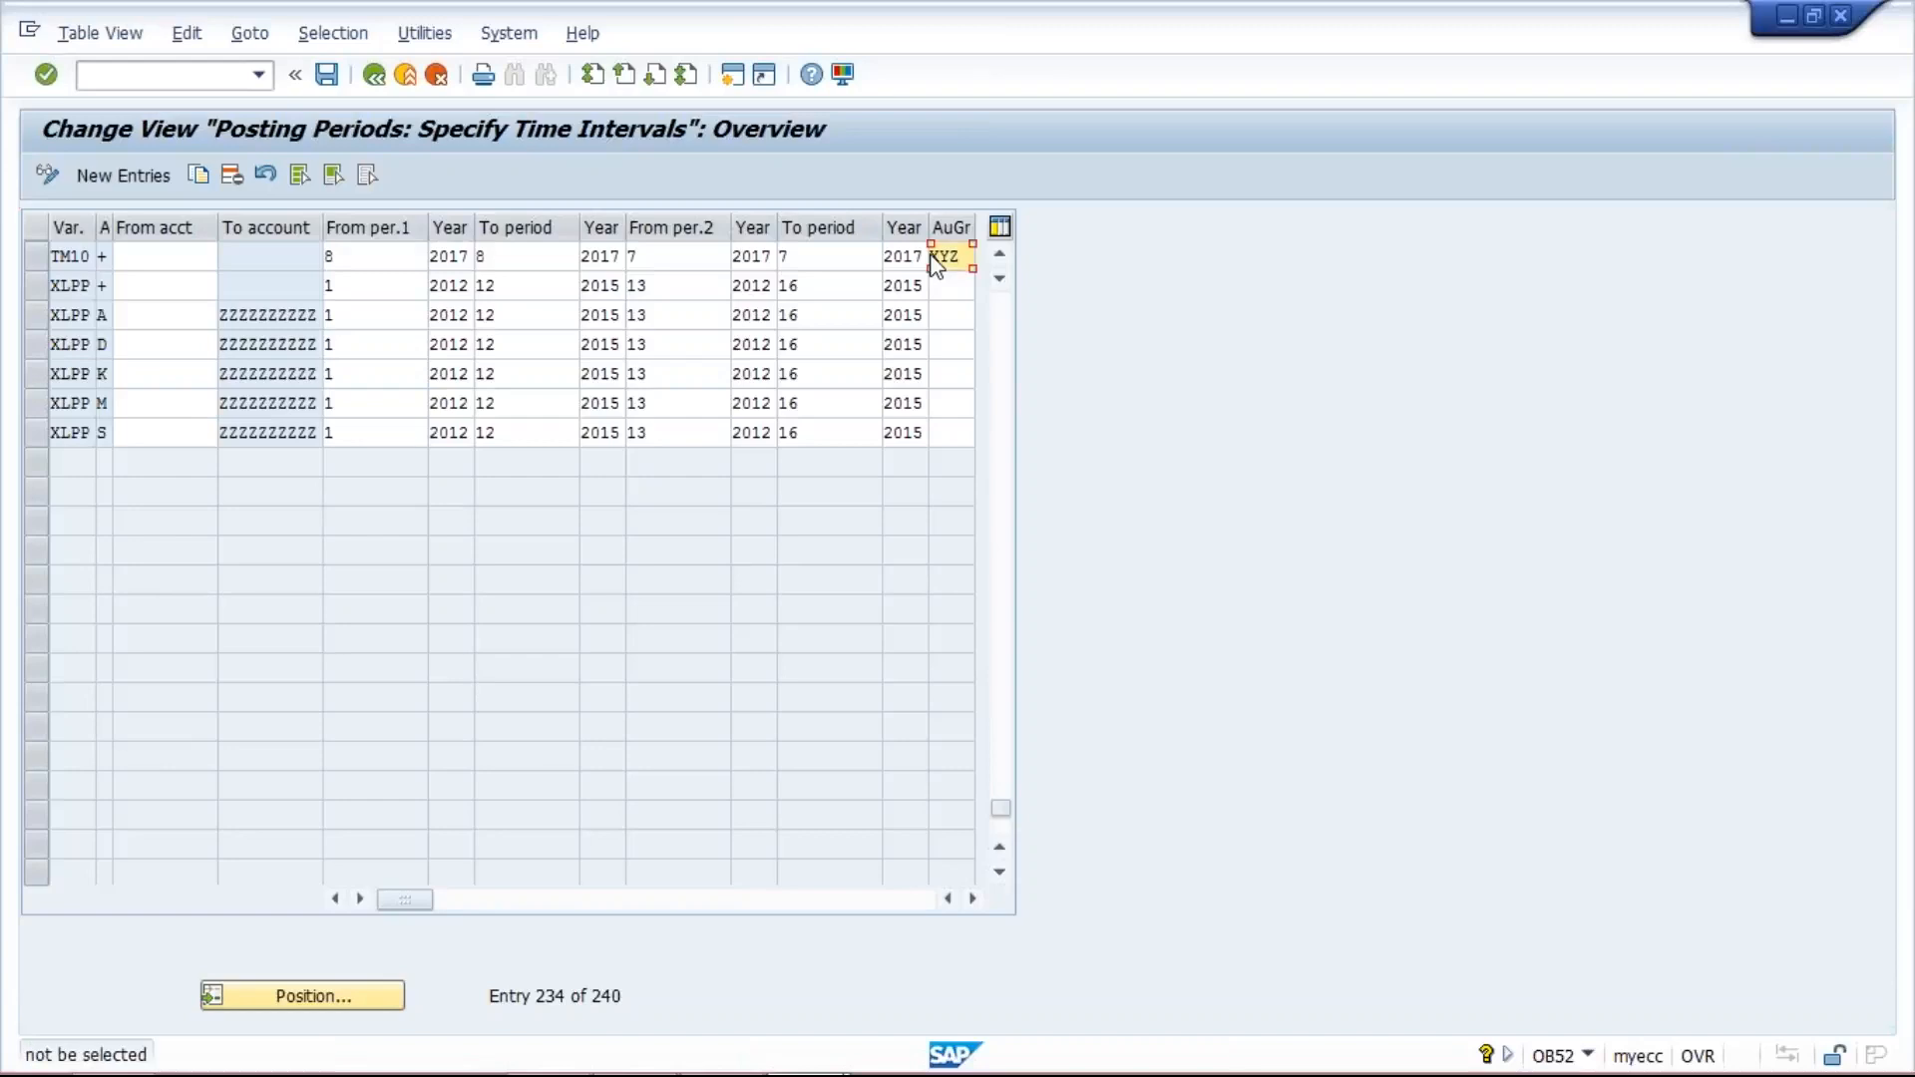
# - Compare the TM10 entry's authorization group with the XYZ and A101 entries in the Excel Class workbook, and return to SAP
pyautogui.doubleClick(934, 259)
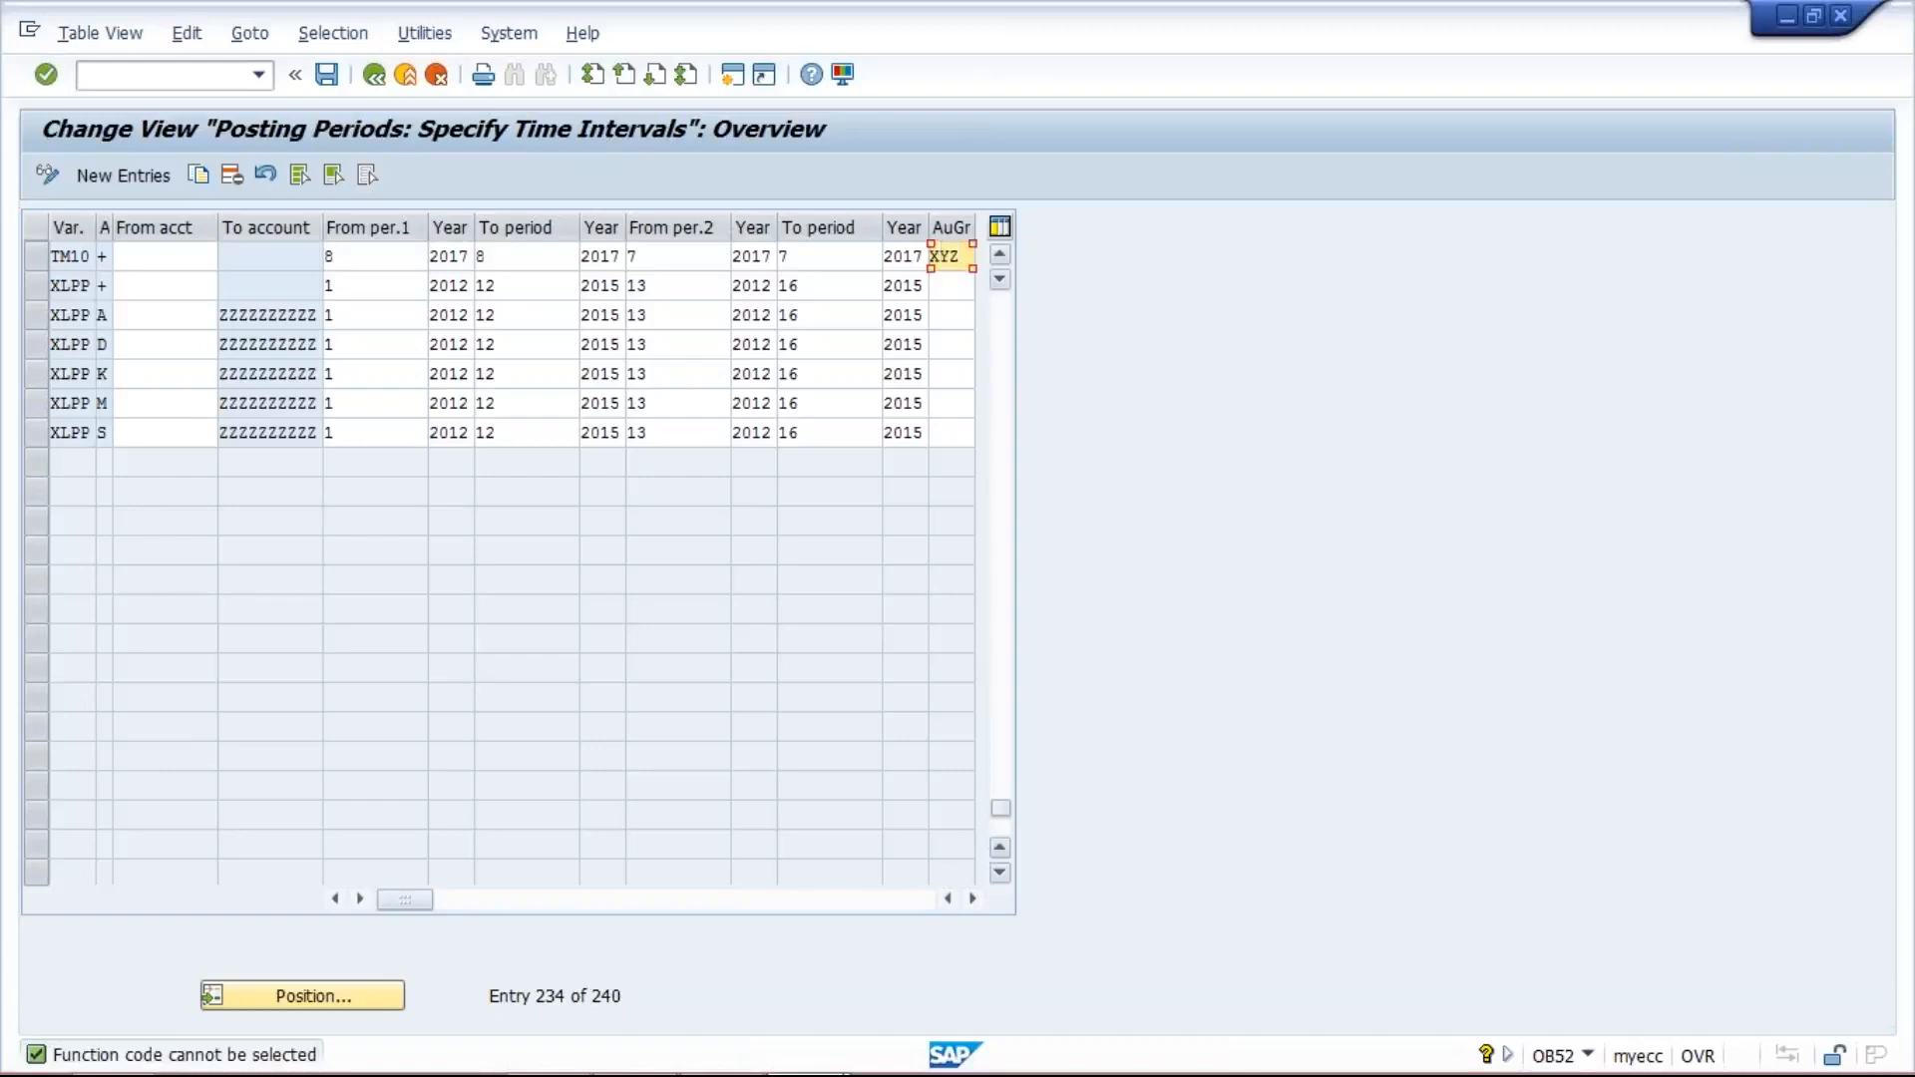
pyautogui.moveTo(913, 1062)
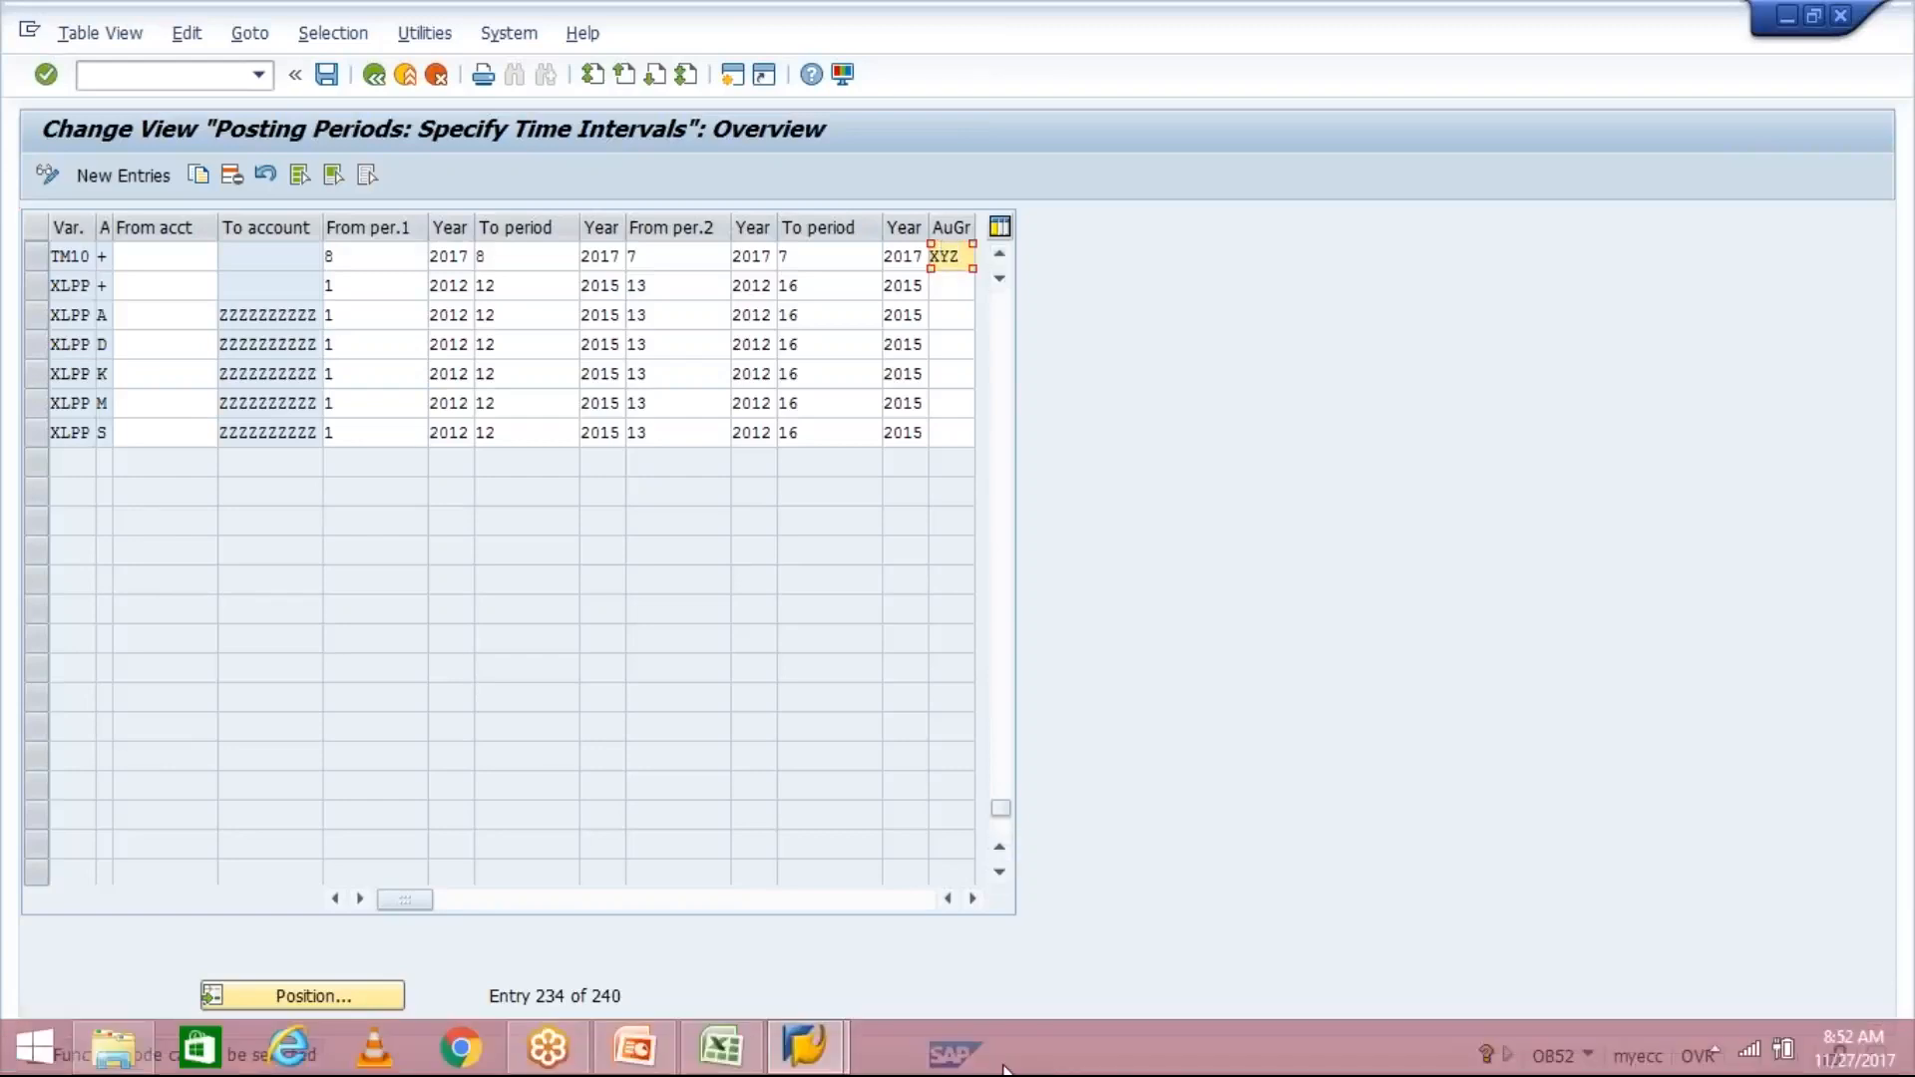
pyautogui.click(720, 1048)
pyautogui.click(781, 666)
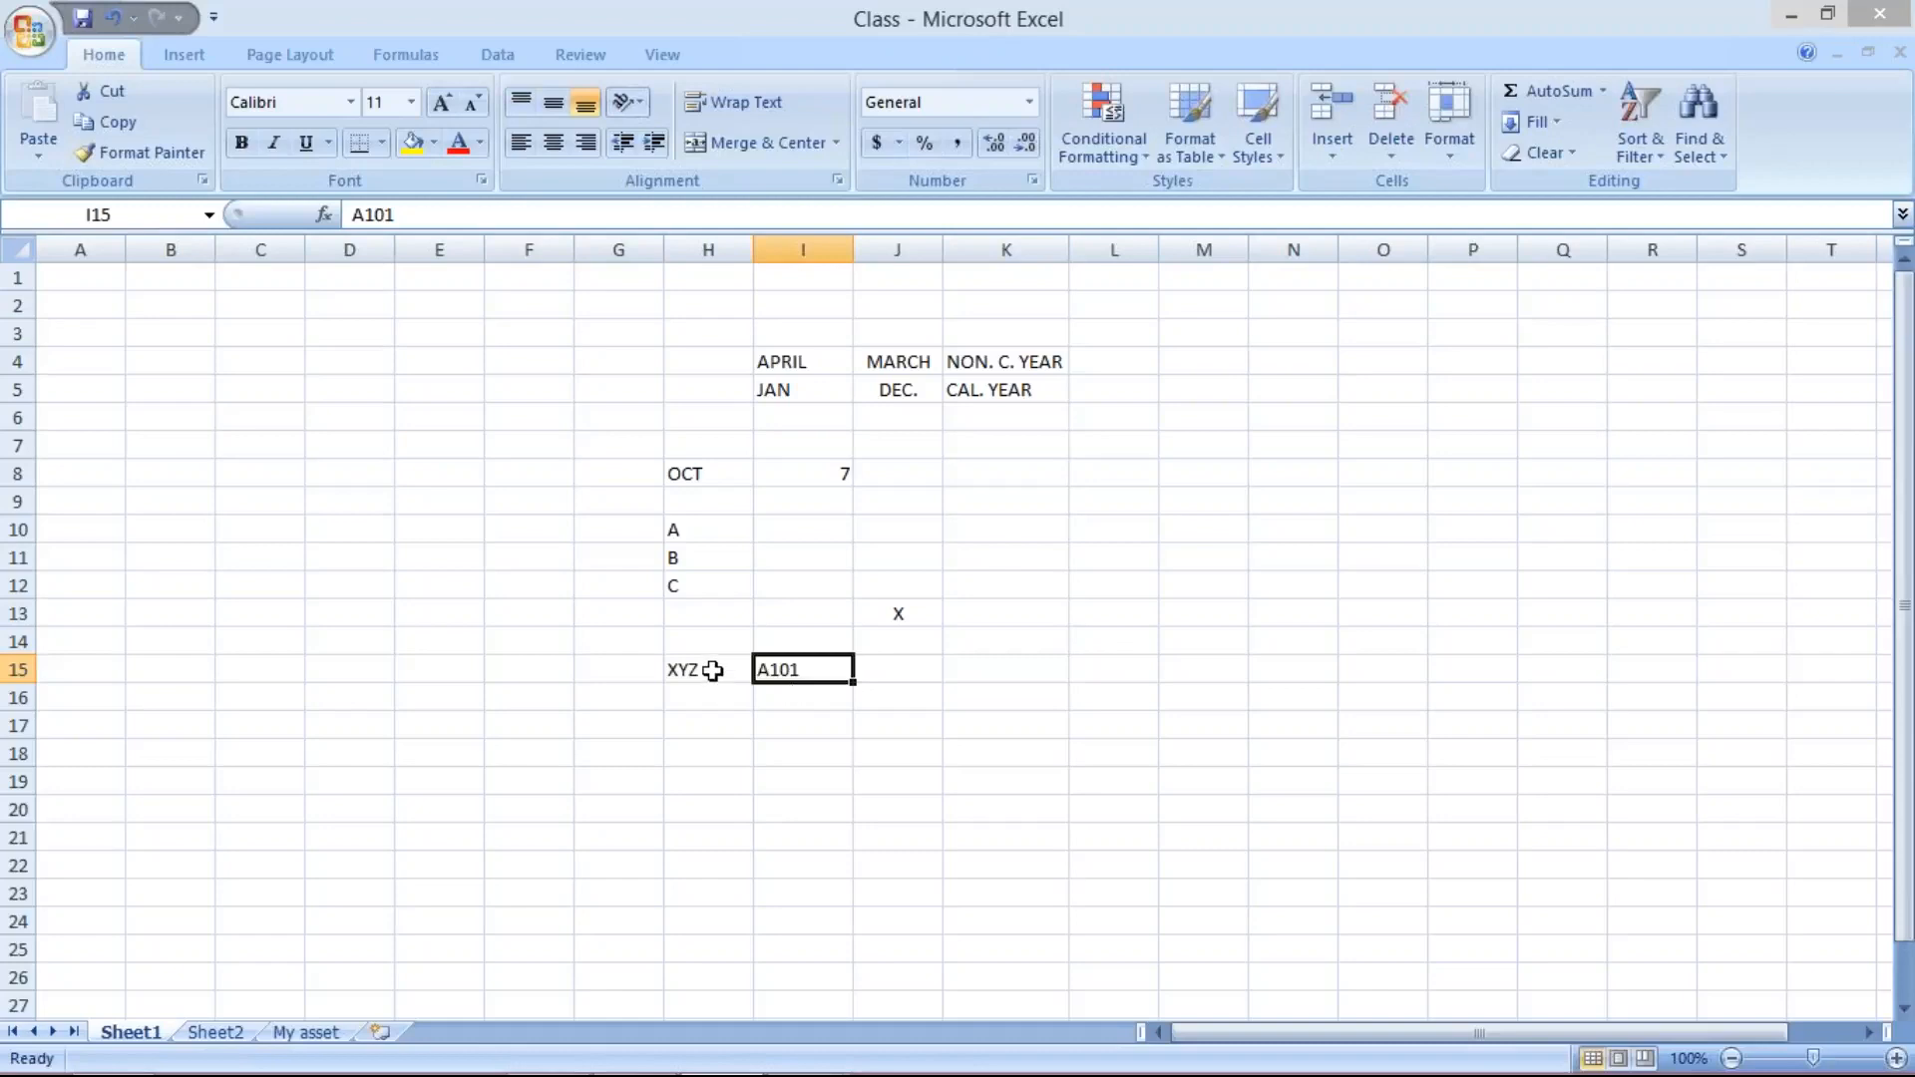
pyautogui.moveTo(789, 1074)
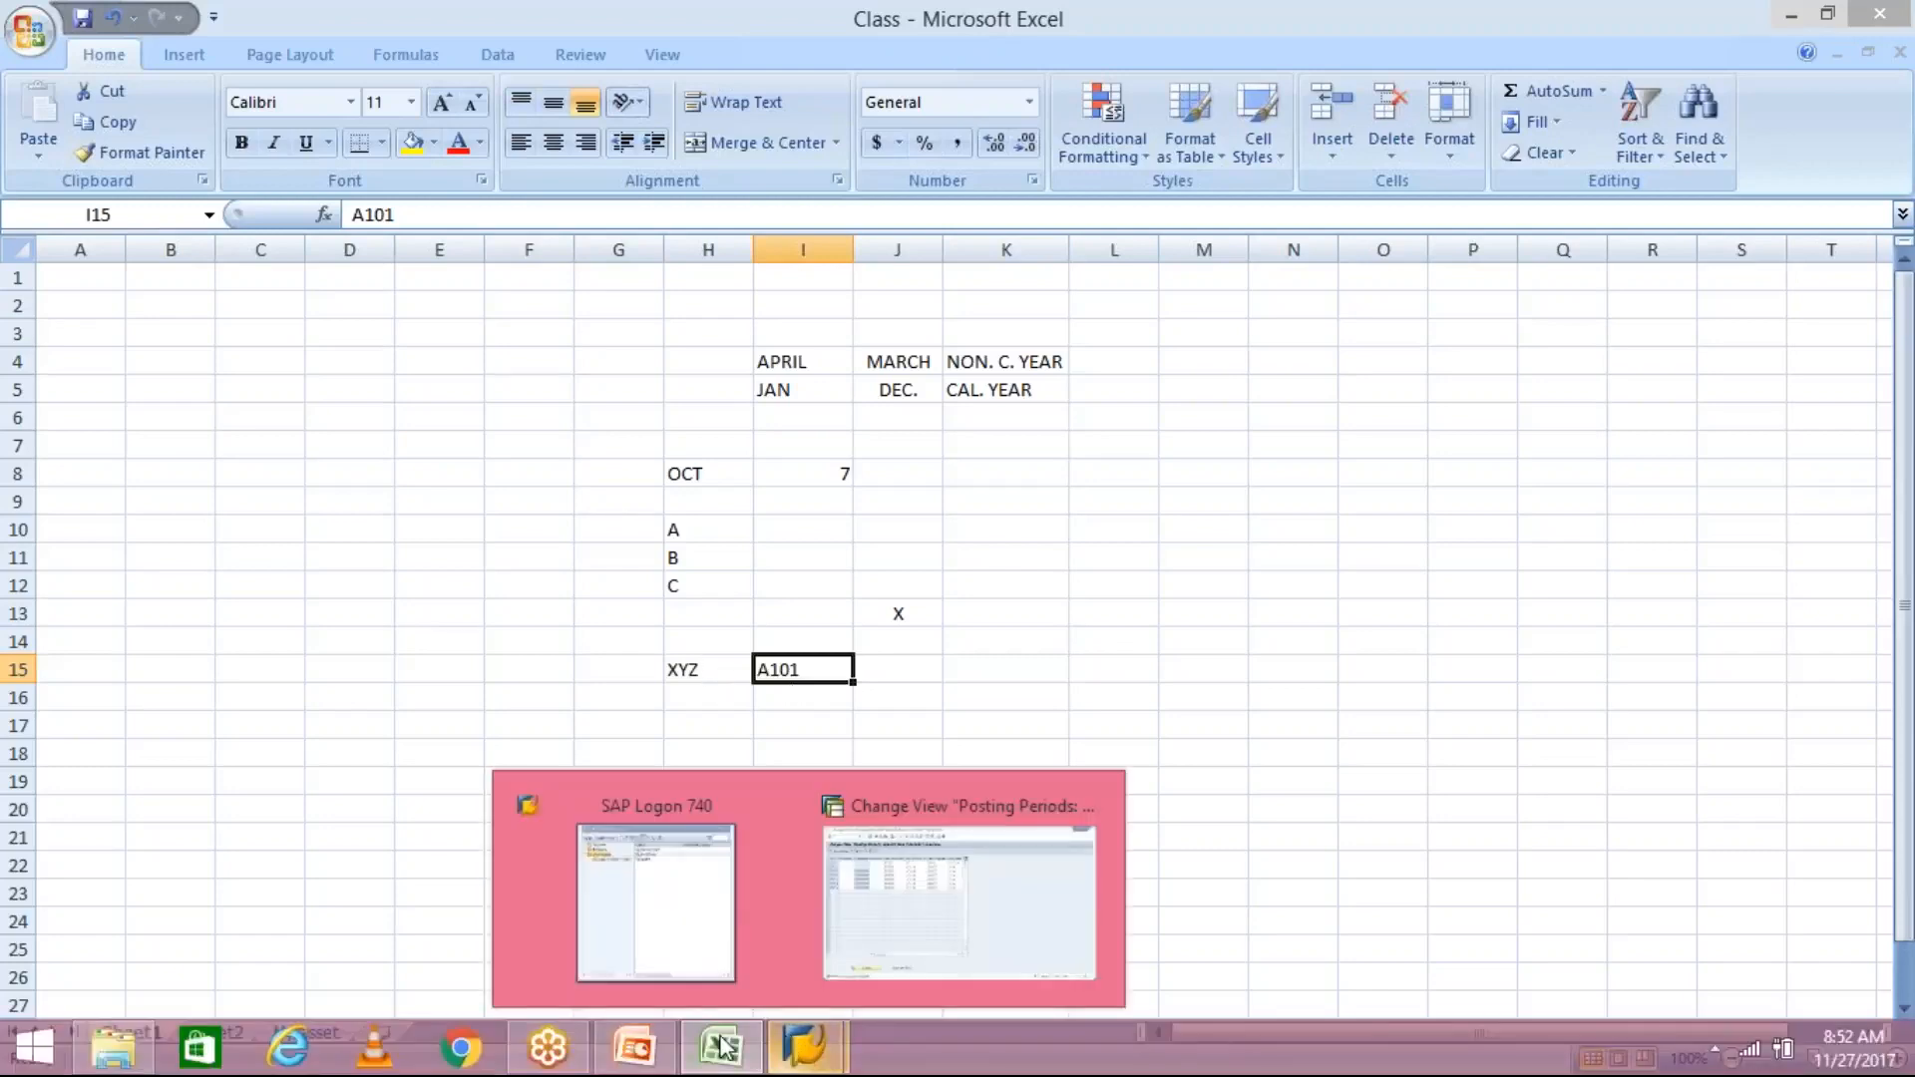
pyautogui.click(804, 1052)
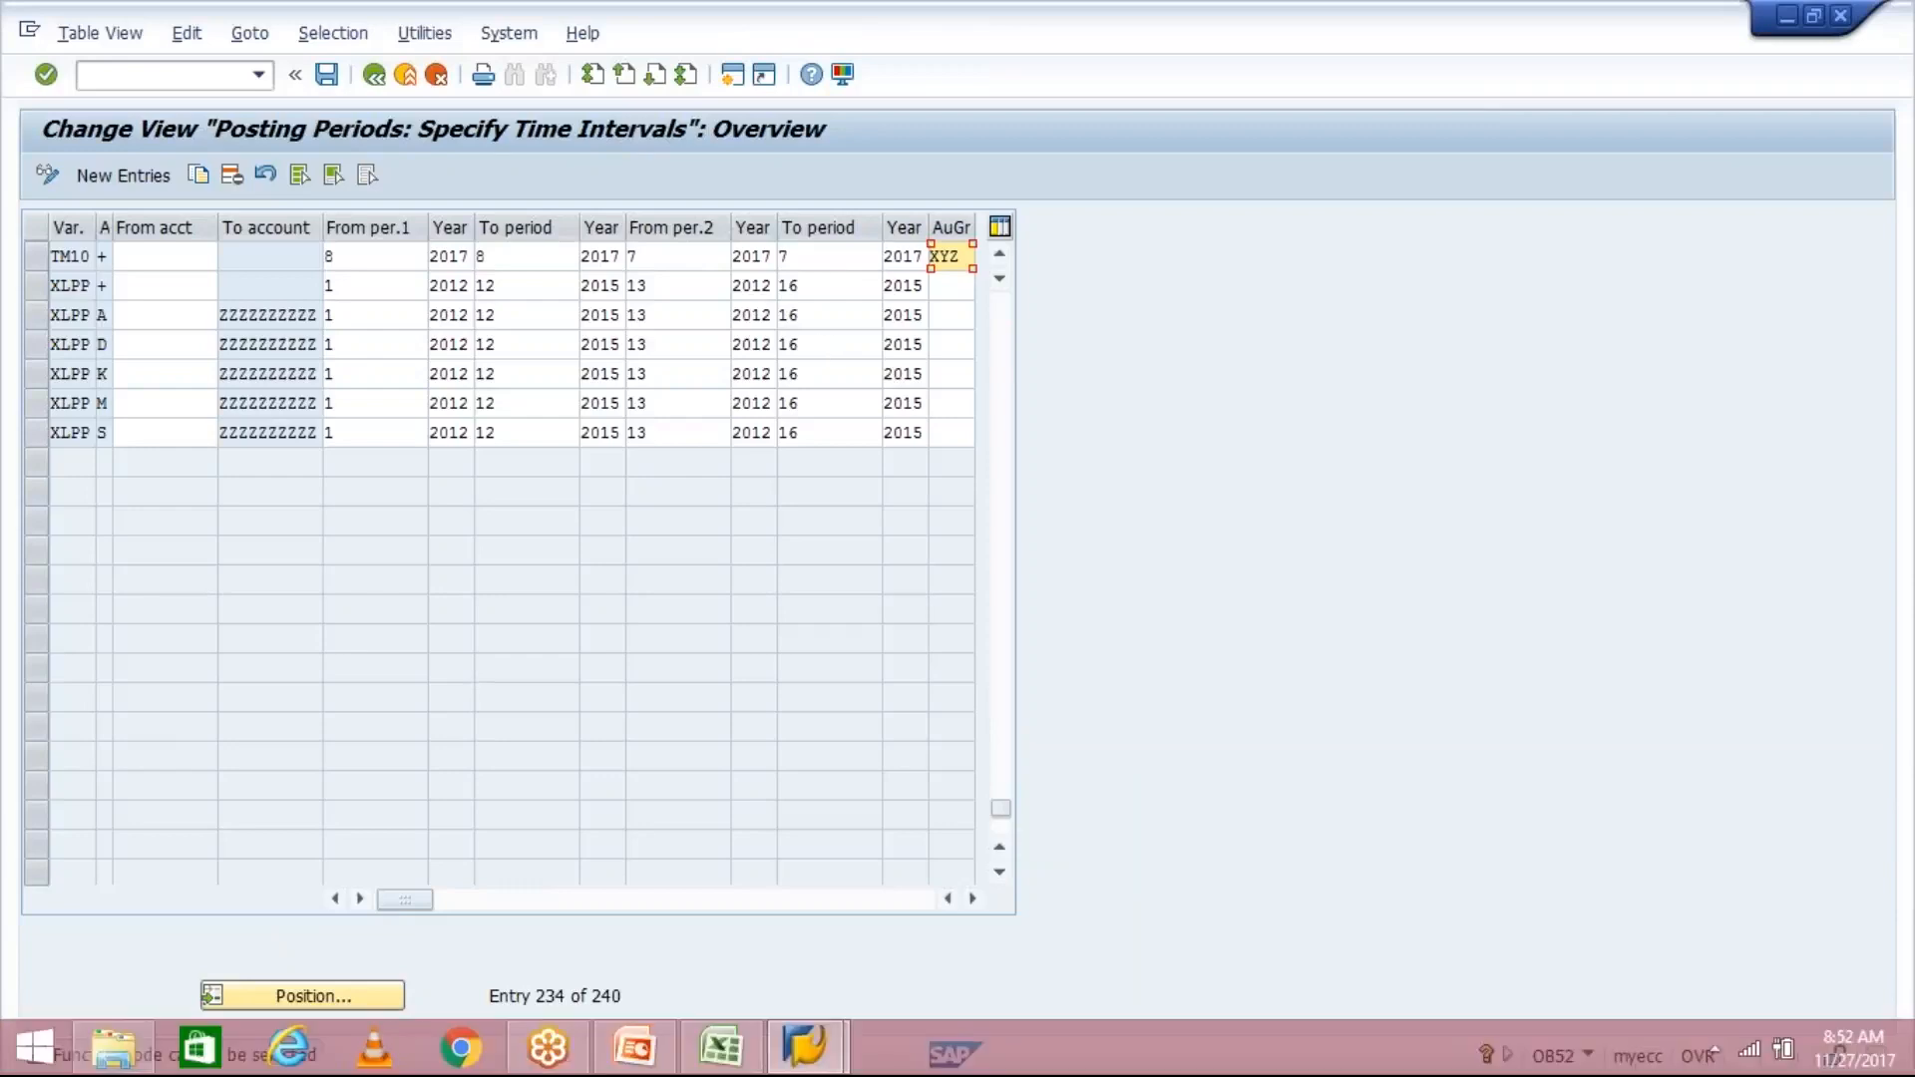
# - Switch to the Class workbook in Excel and enter B101 in cell G11 and C101 in cell G12
pyautogui.click(718, 1047)
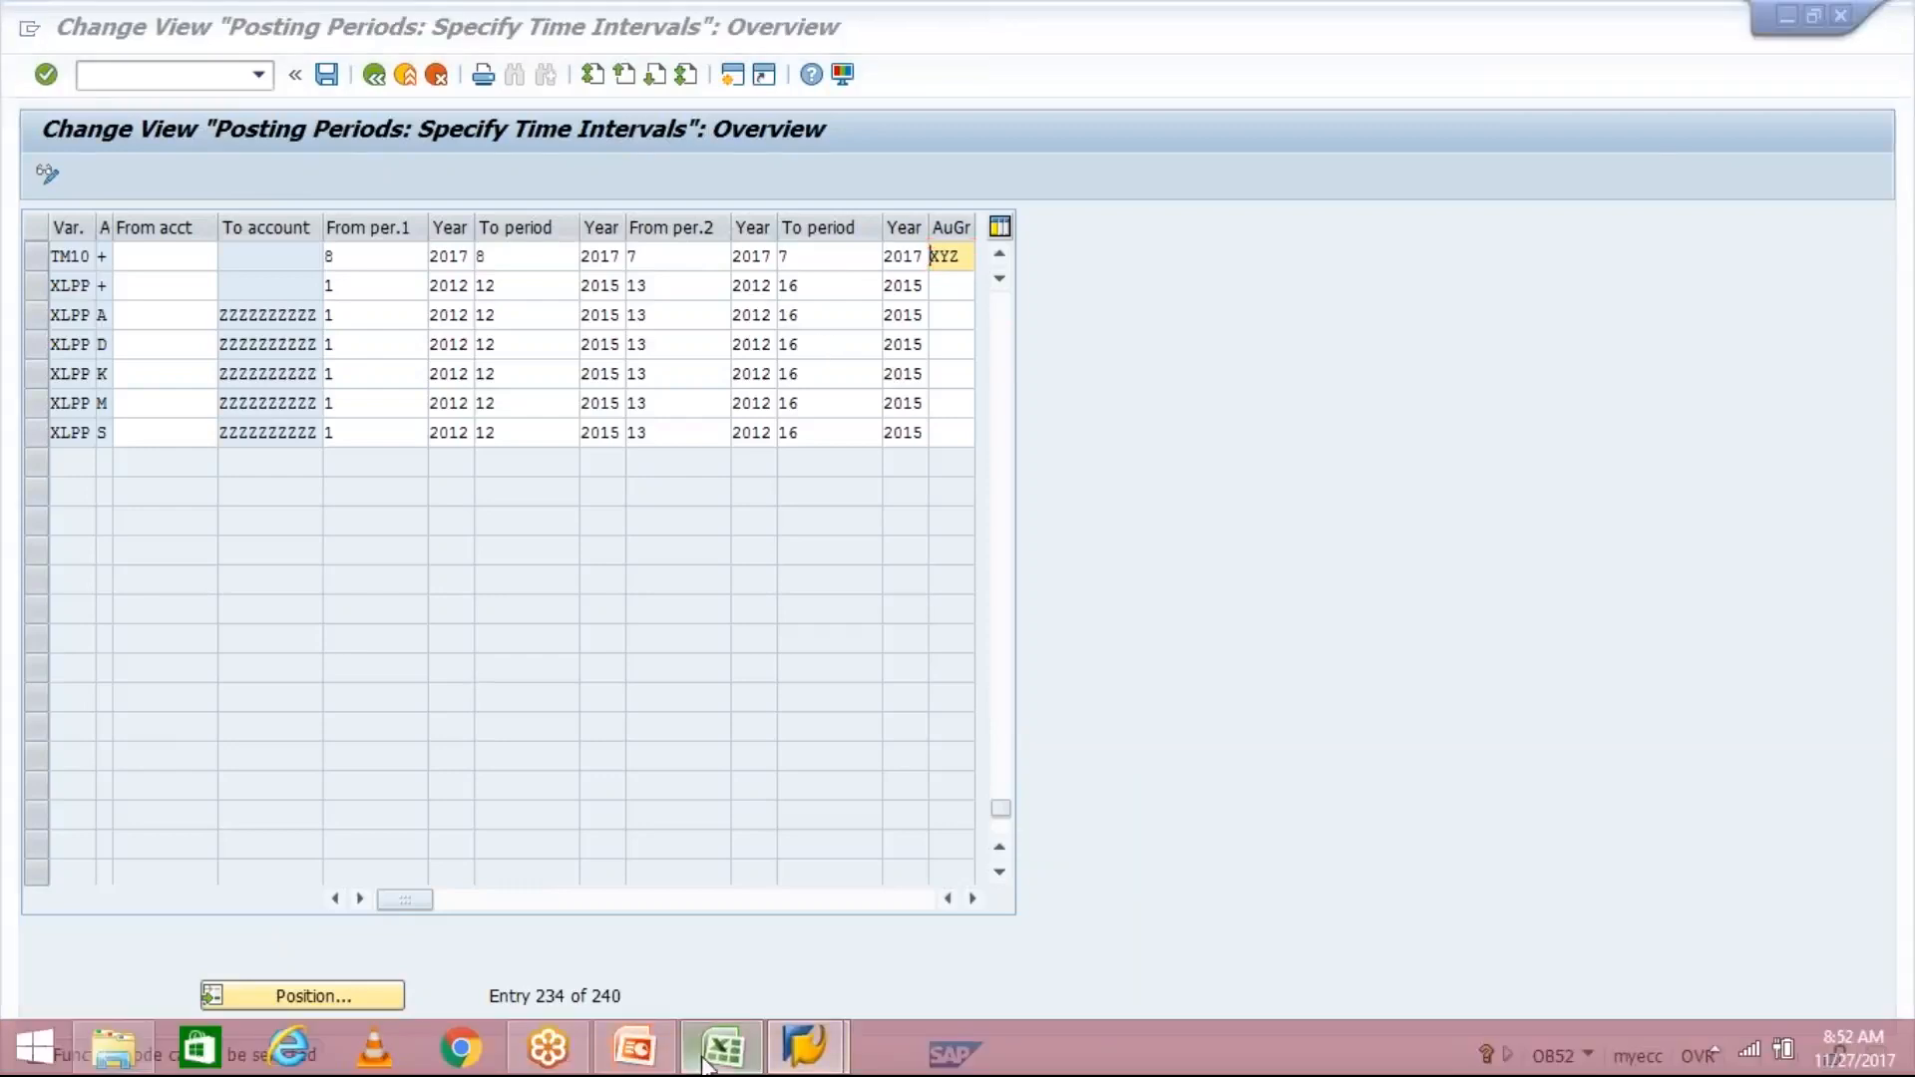
pyautogui.click(683, 554)
pyautogui.click(691, 587)
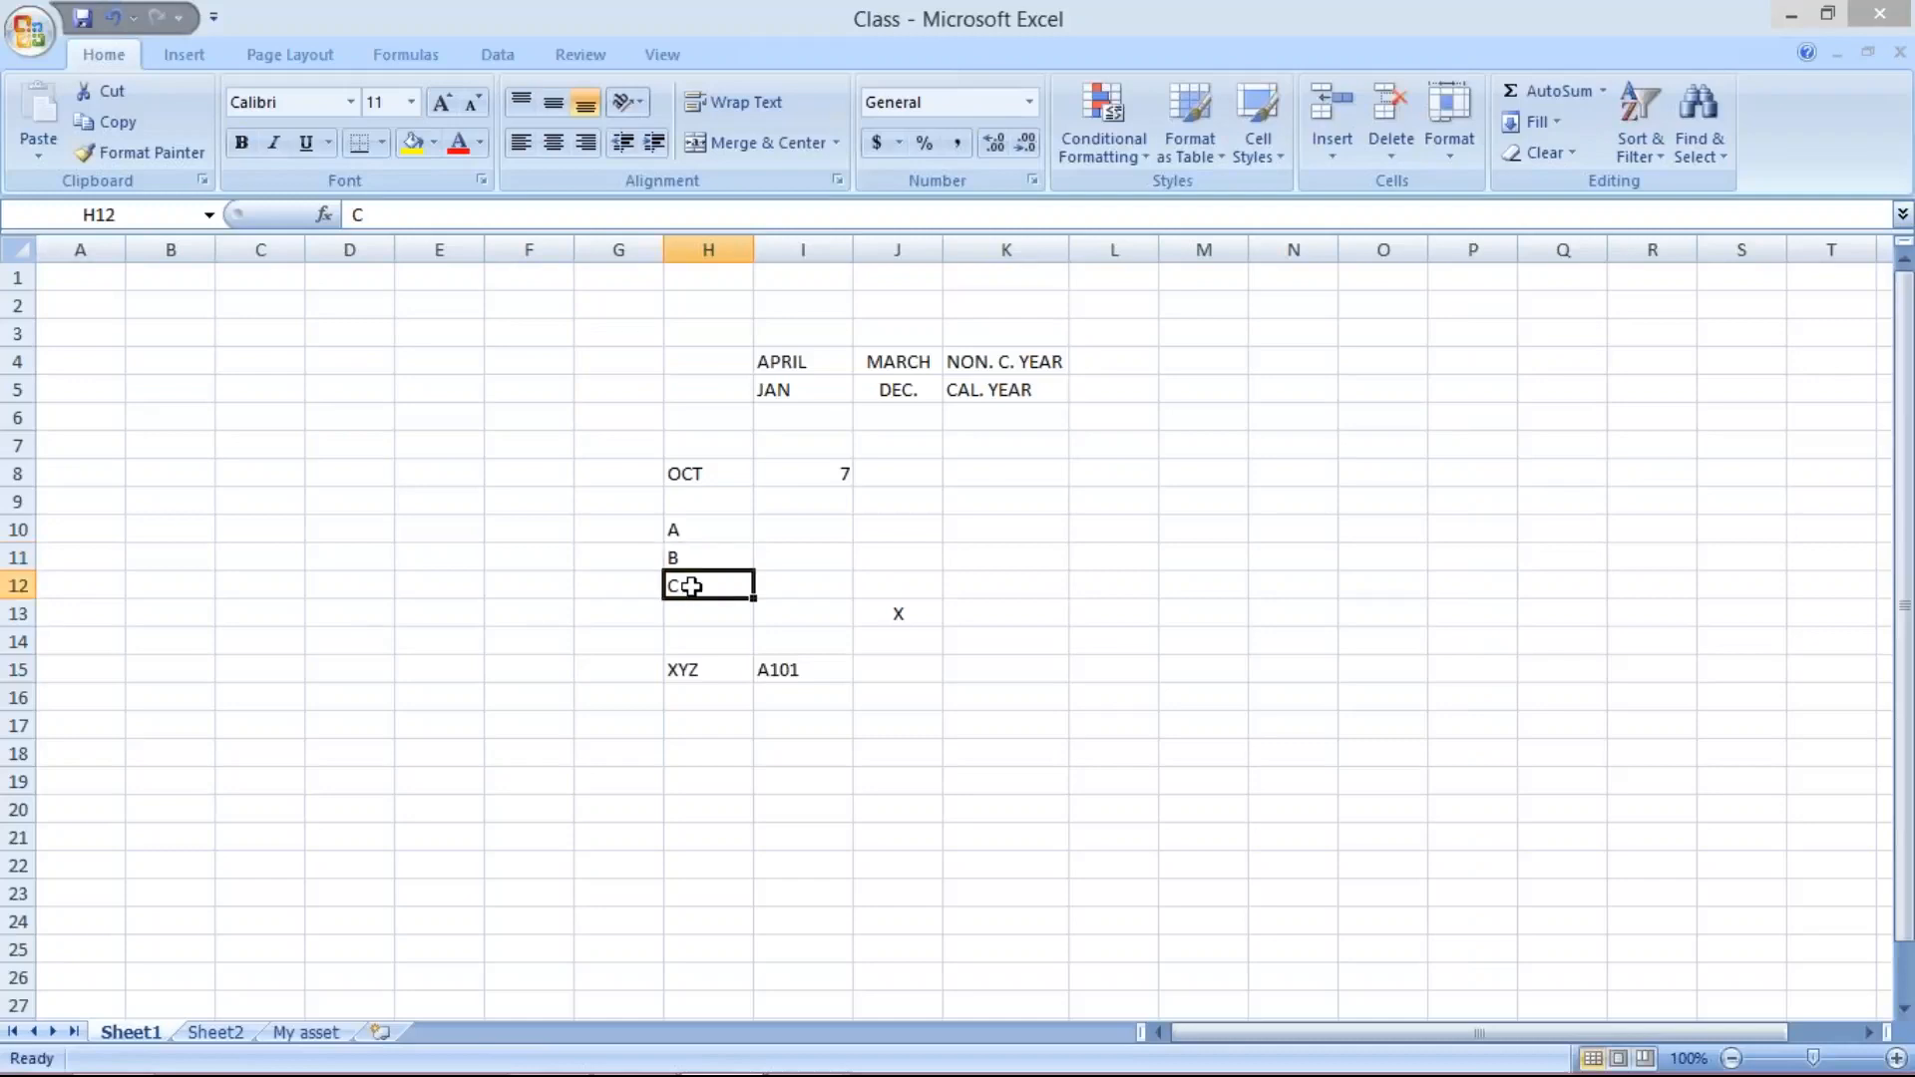
pyautogui.click(608, 556)
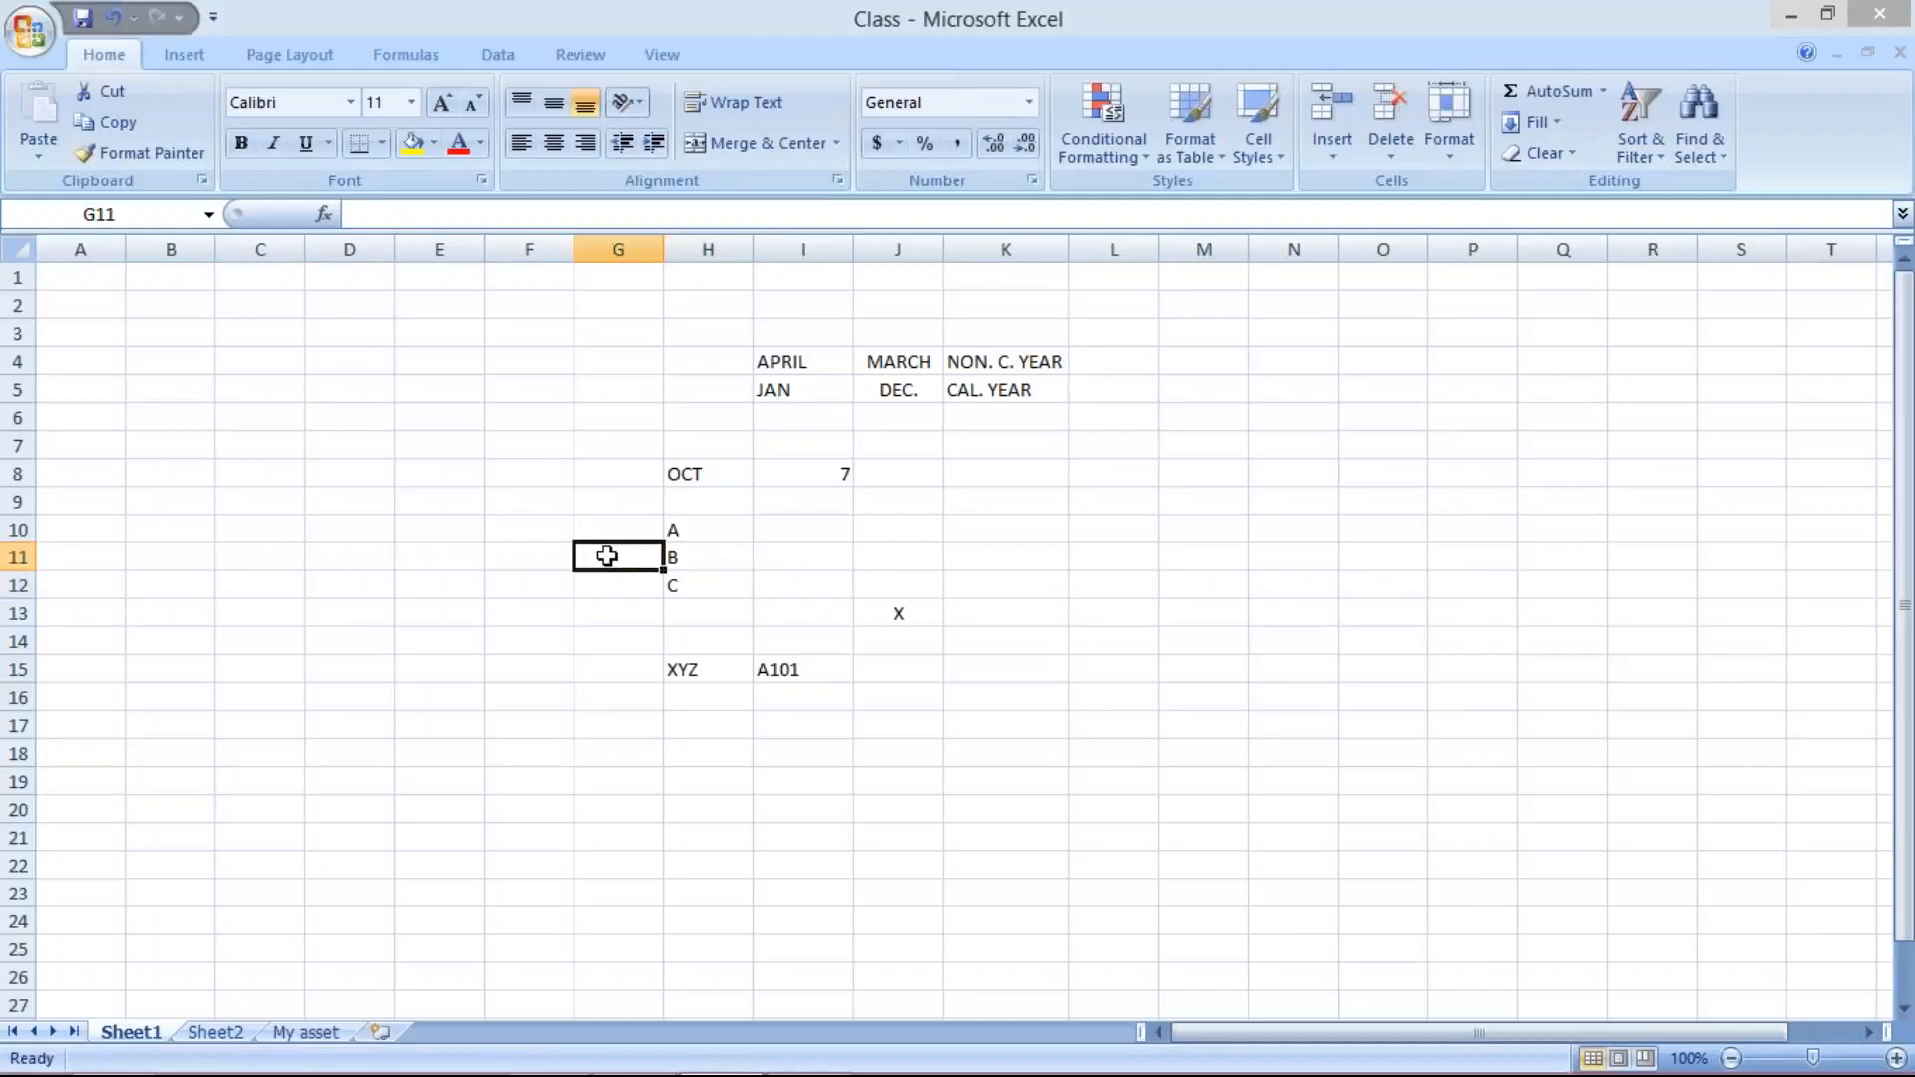
pyautogui.write('B101')
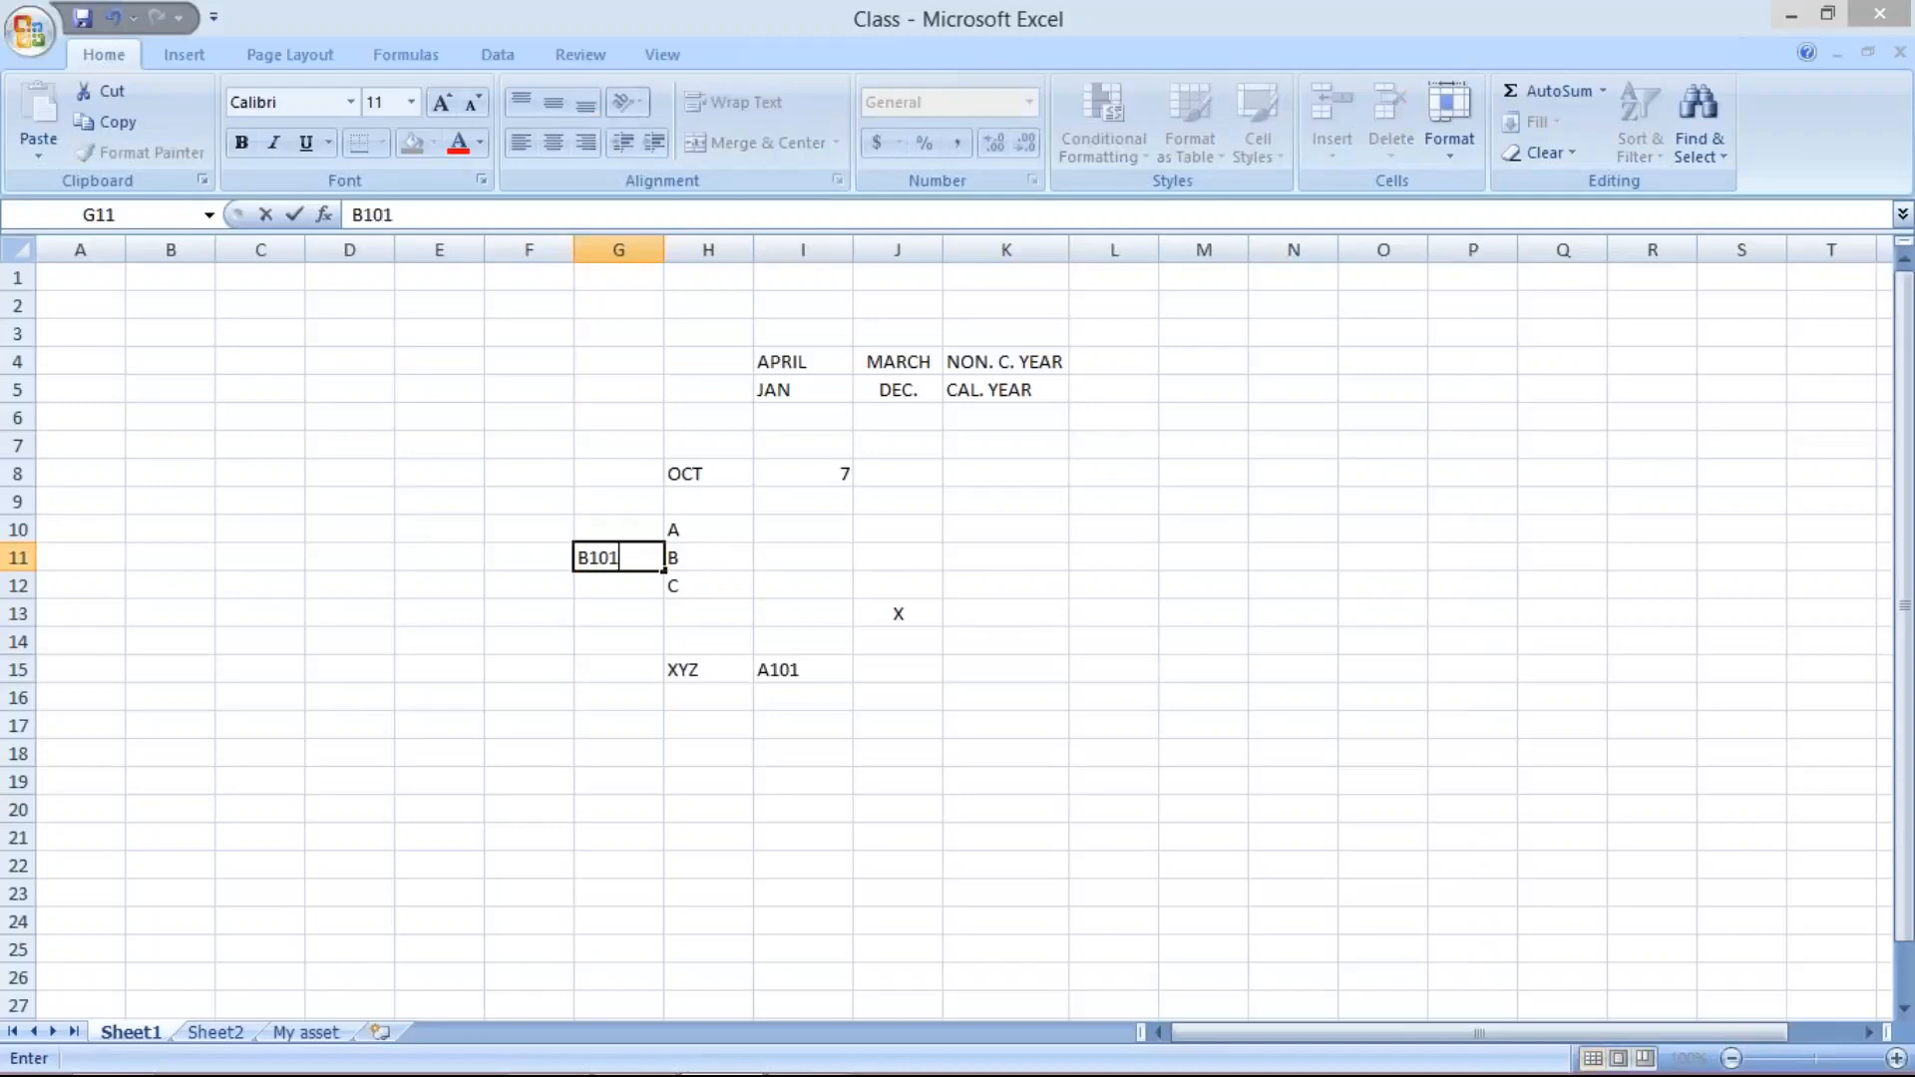
pyautogui.press('Return')
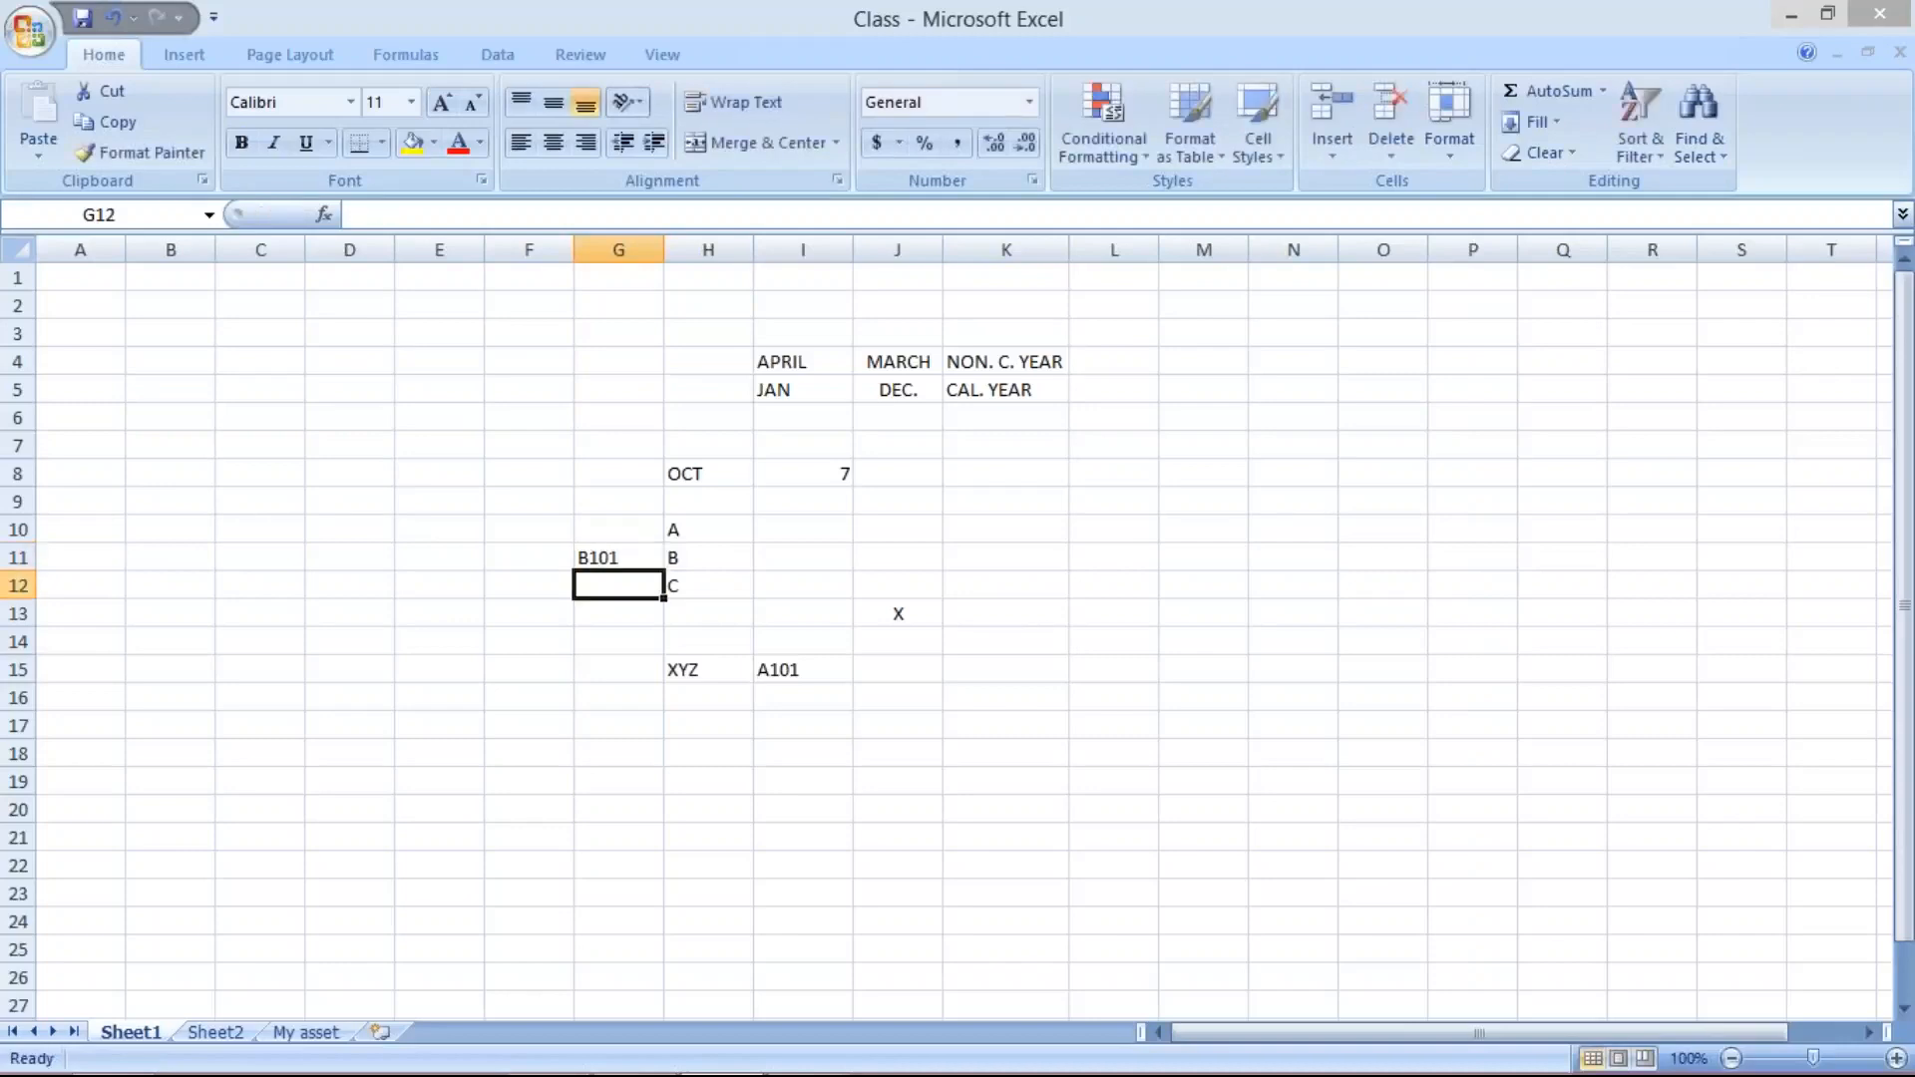
pyautogui.write('C101')
pyautogui.press('Return')
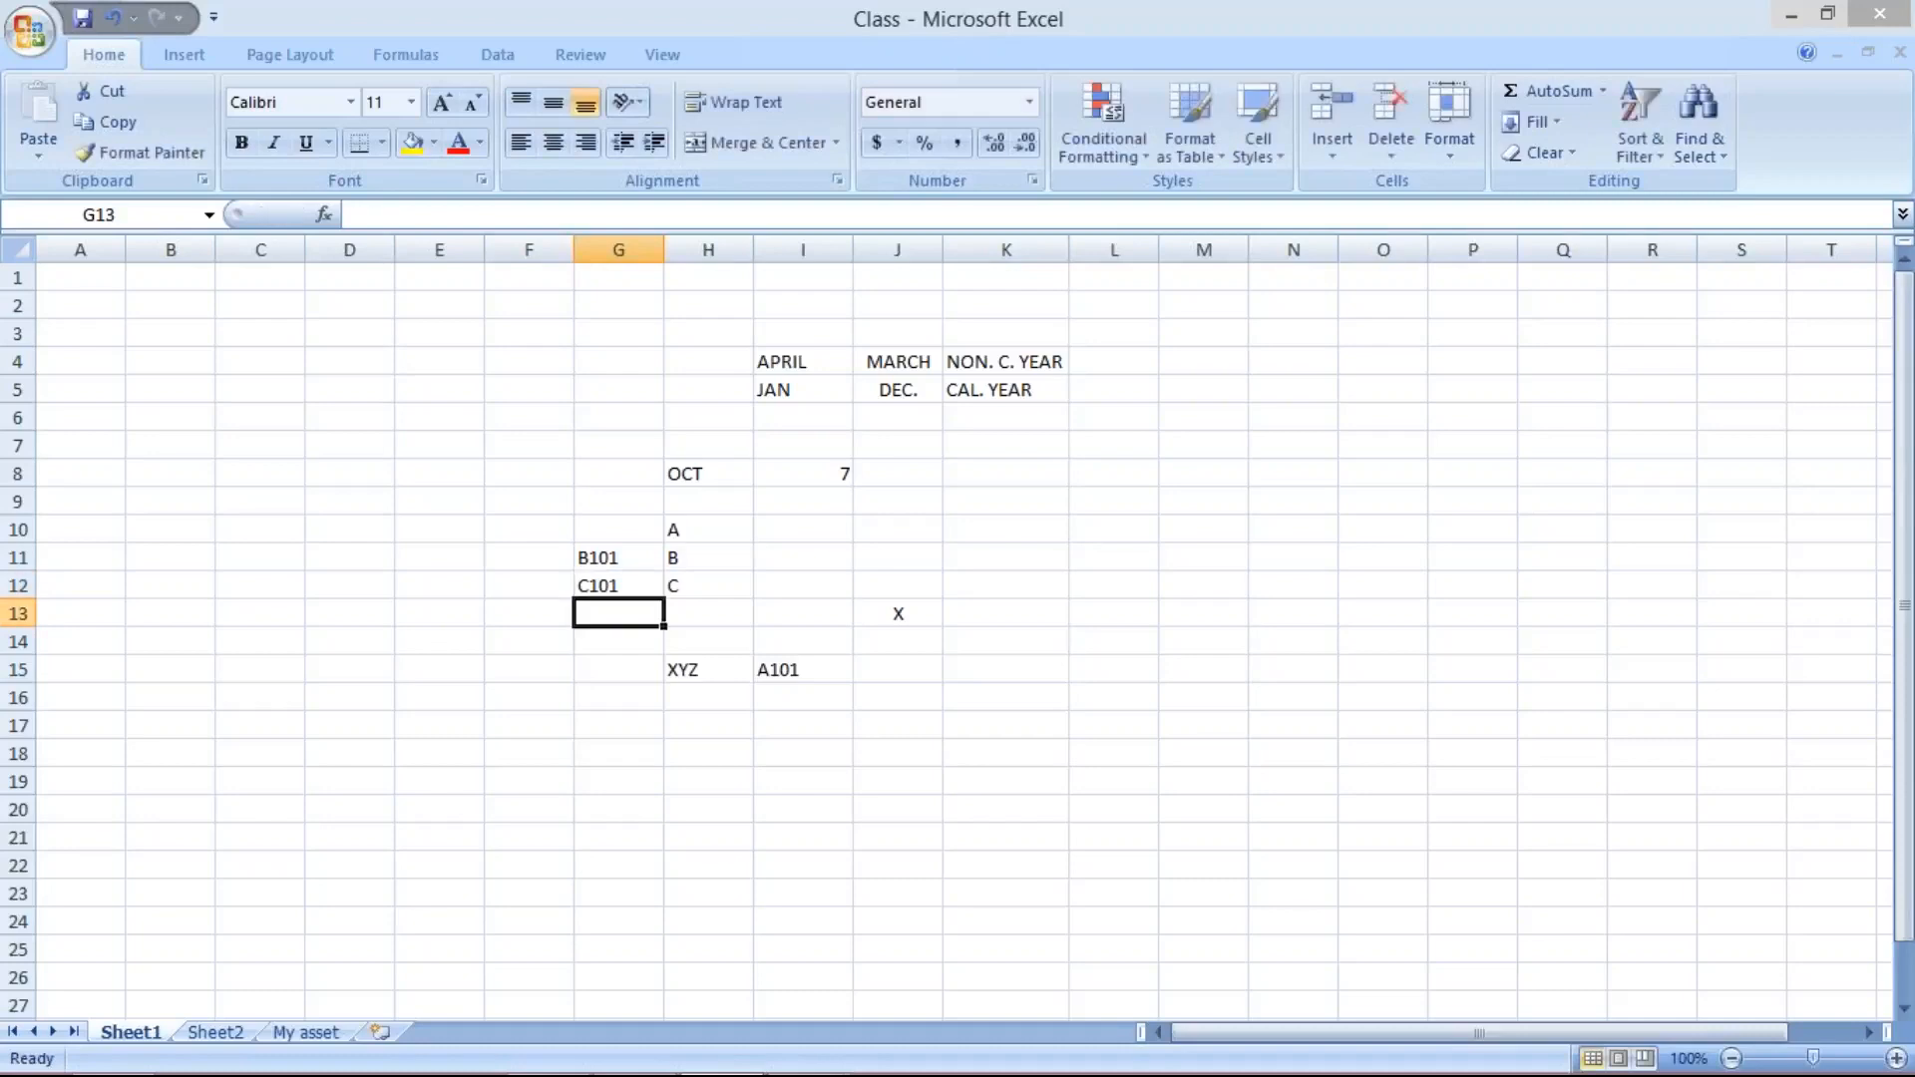
# - Review the XYZ group with its A101 entry against the B101 and C101 entries on Sheet1
pyautogui.click(822, 679)
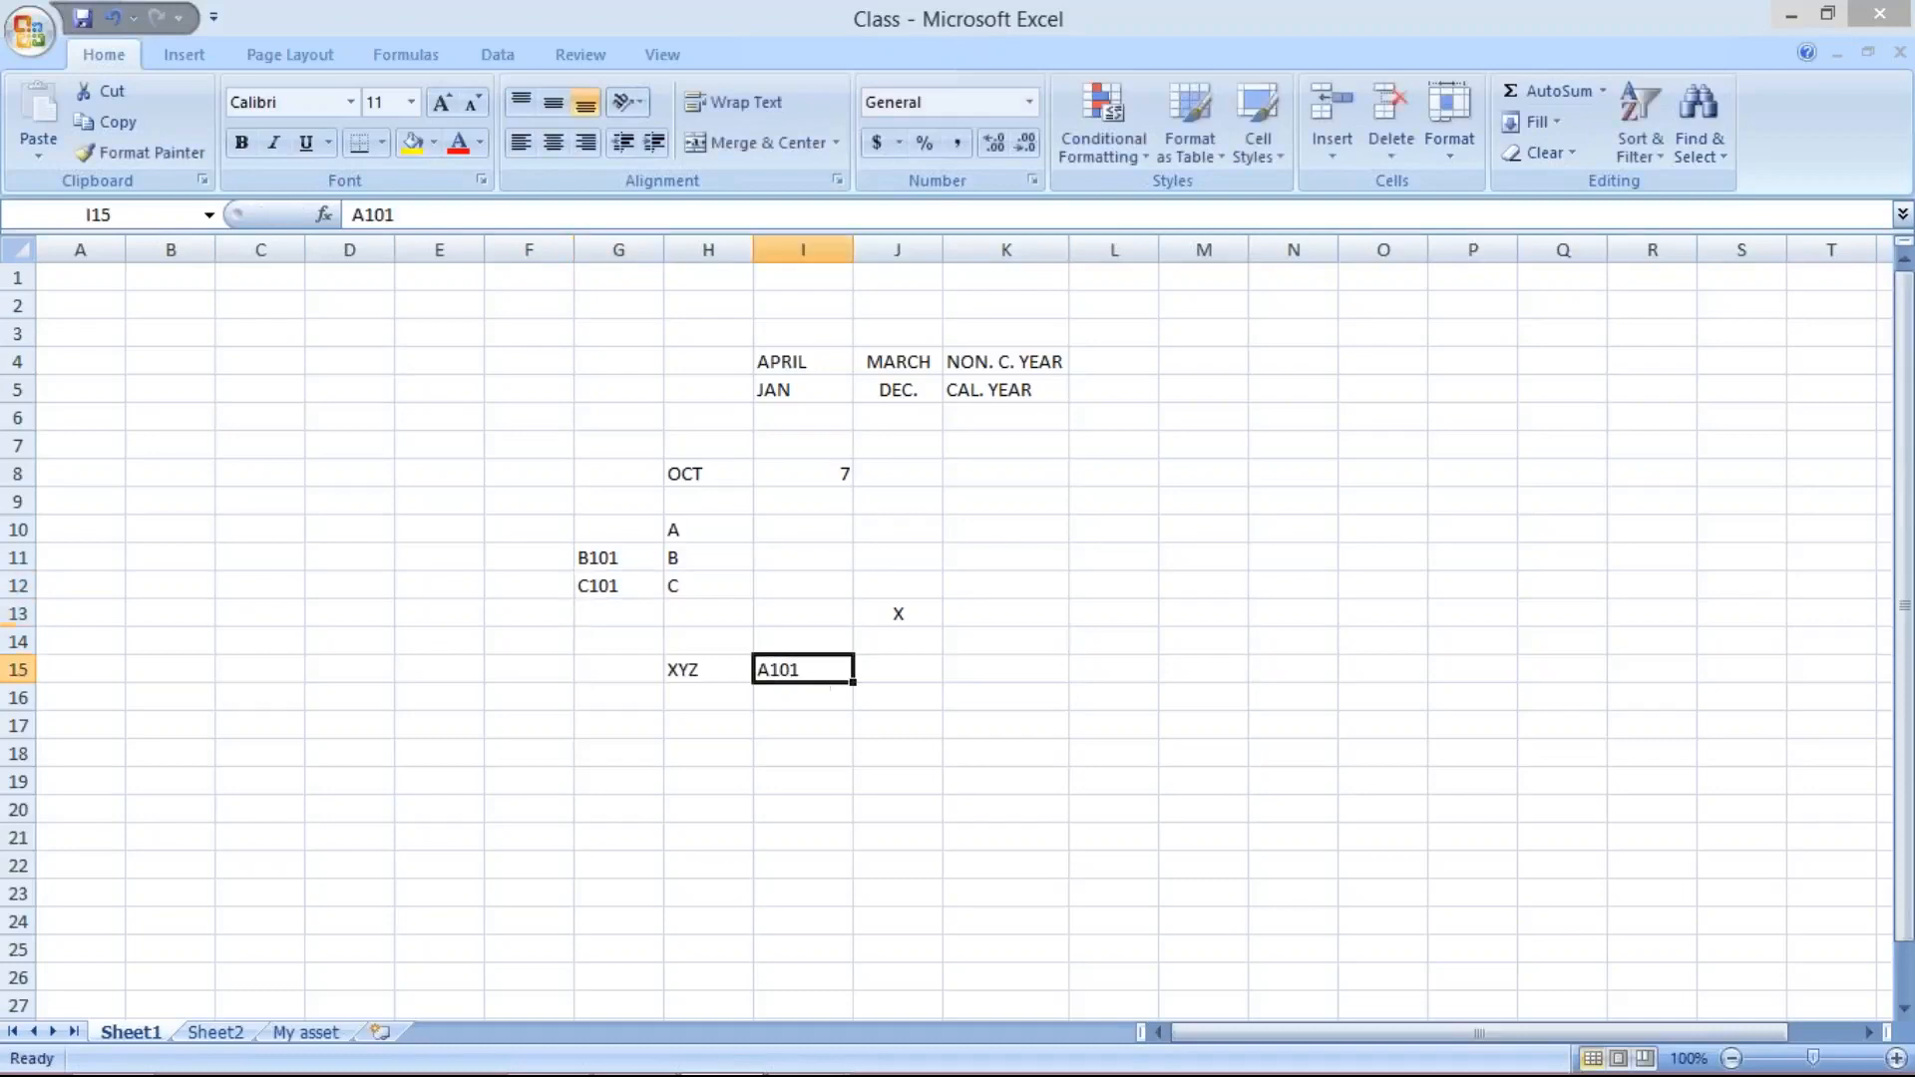
pyautogui.click(595, 556)
pyautogui.click(605, 589)
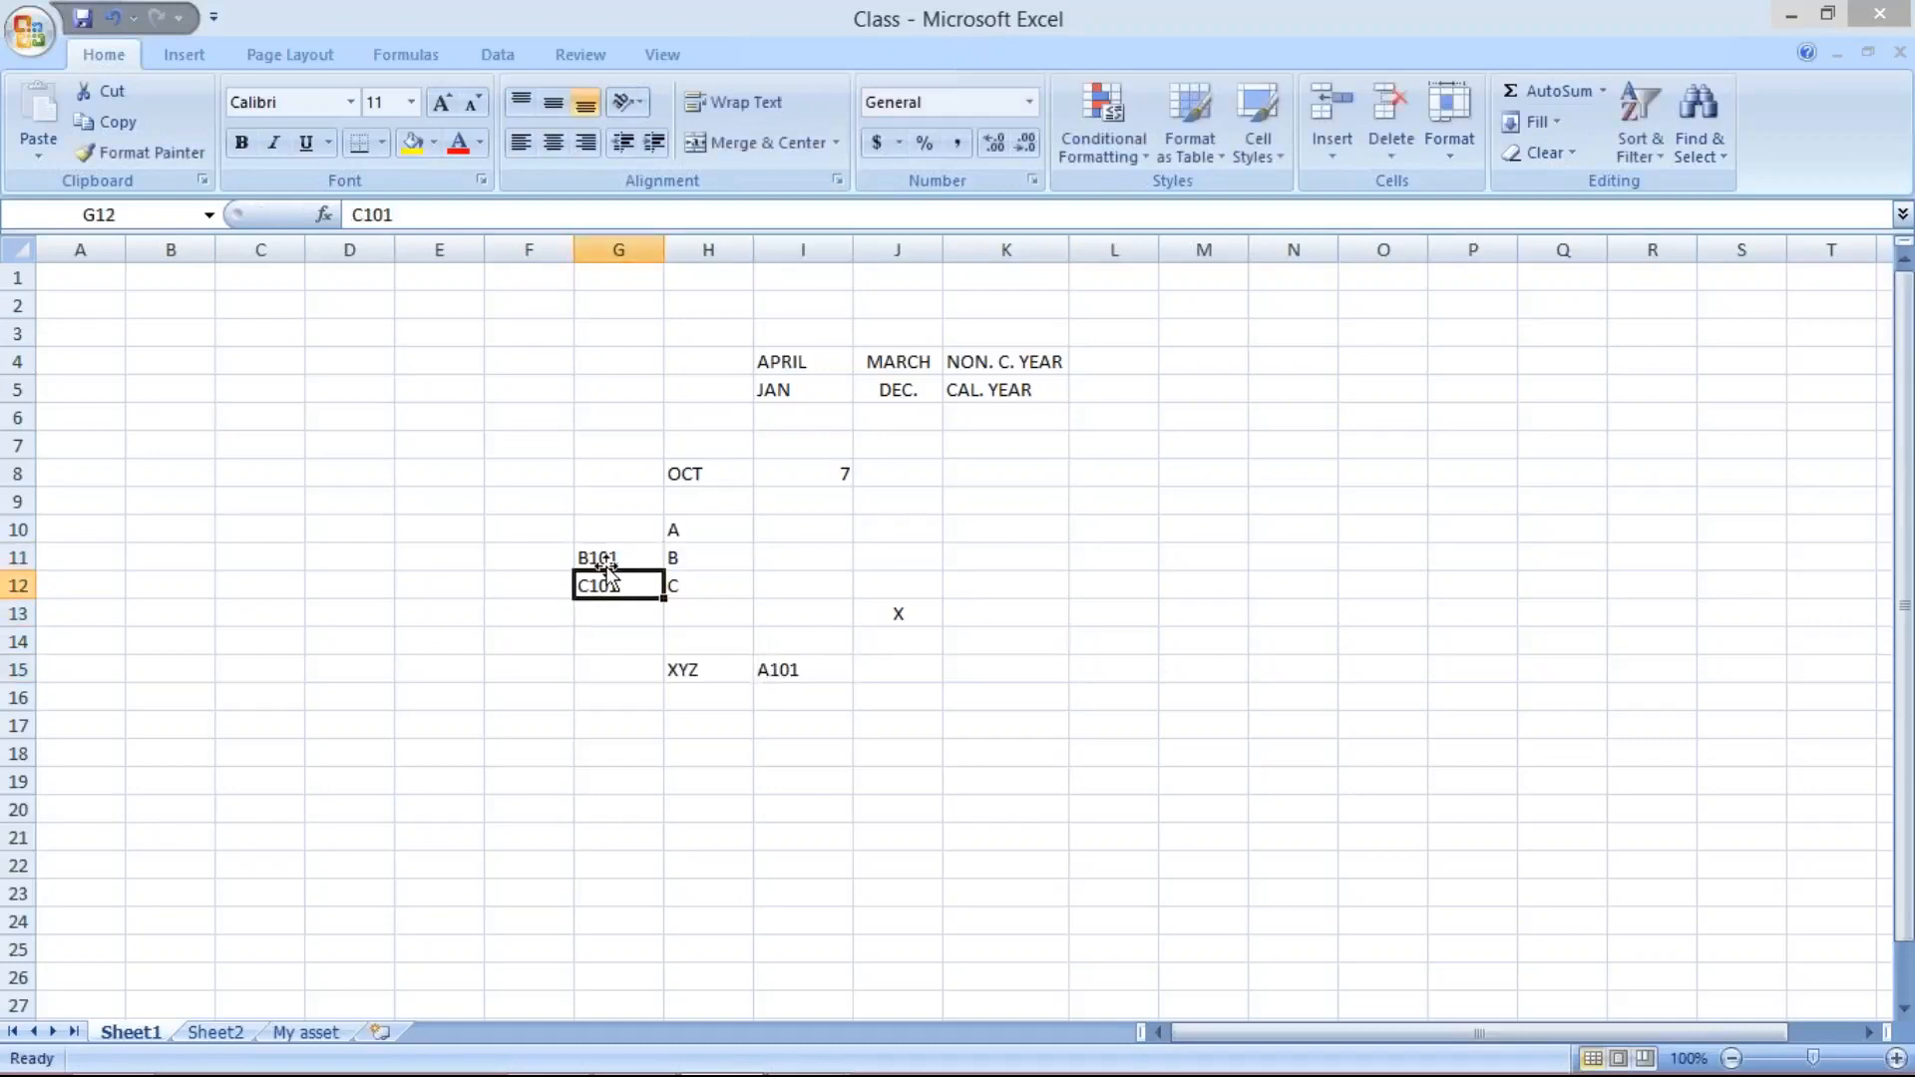
pyautogui.click(605, 559)
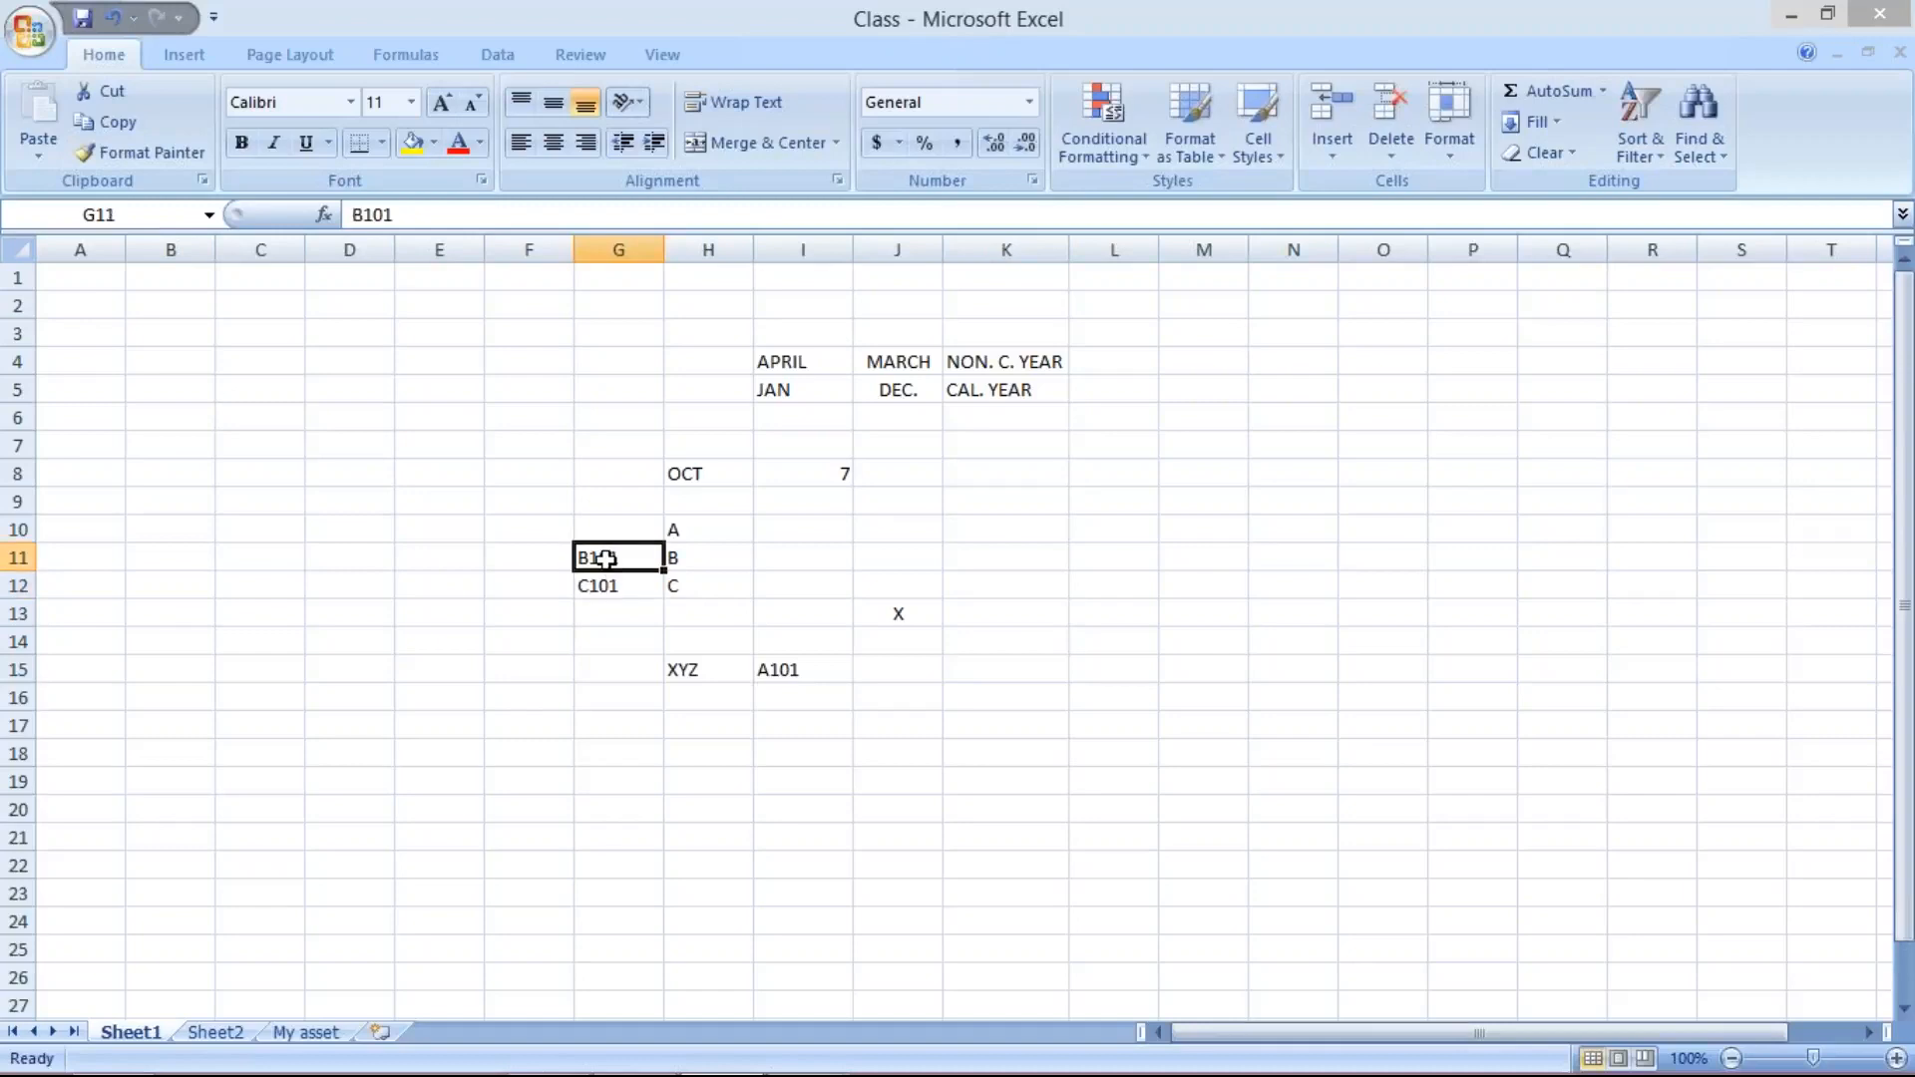
pyautogui.click(720, 675)
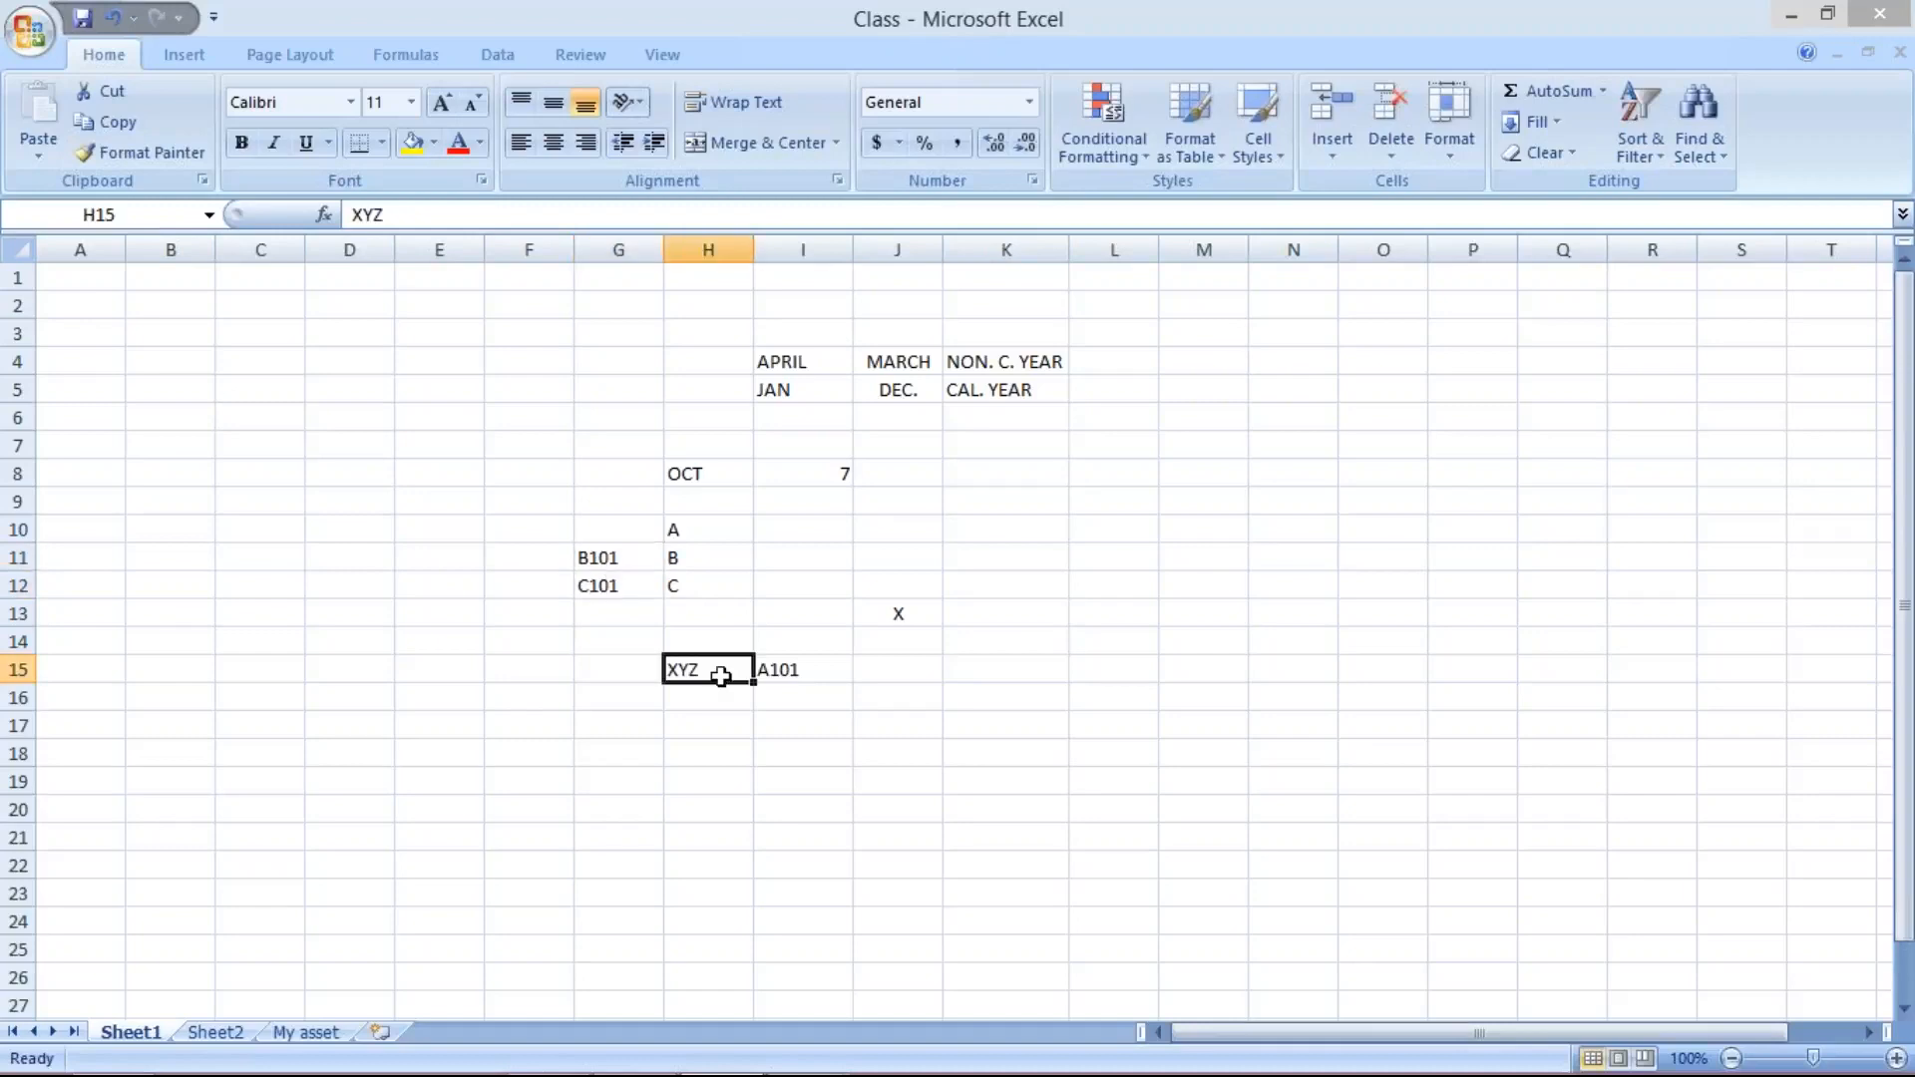
pyautogui.click(601, 557)
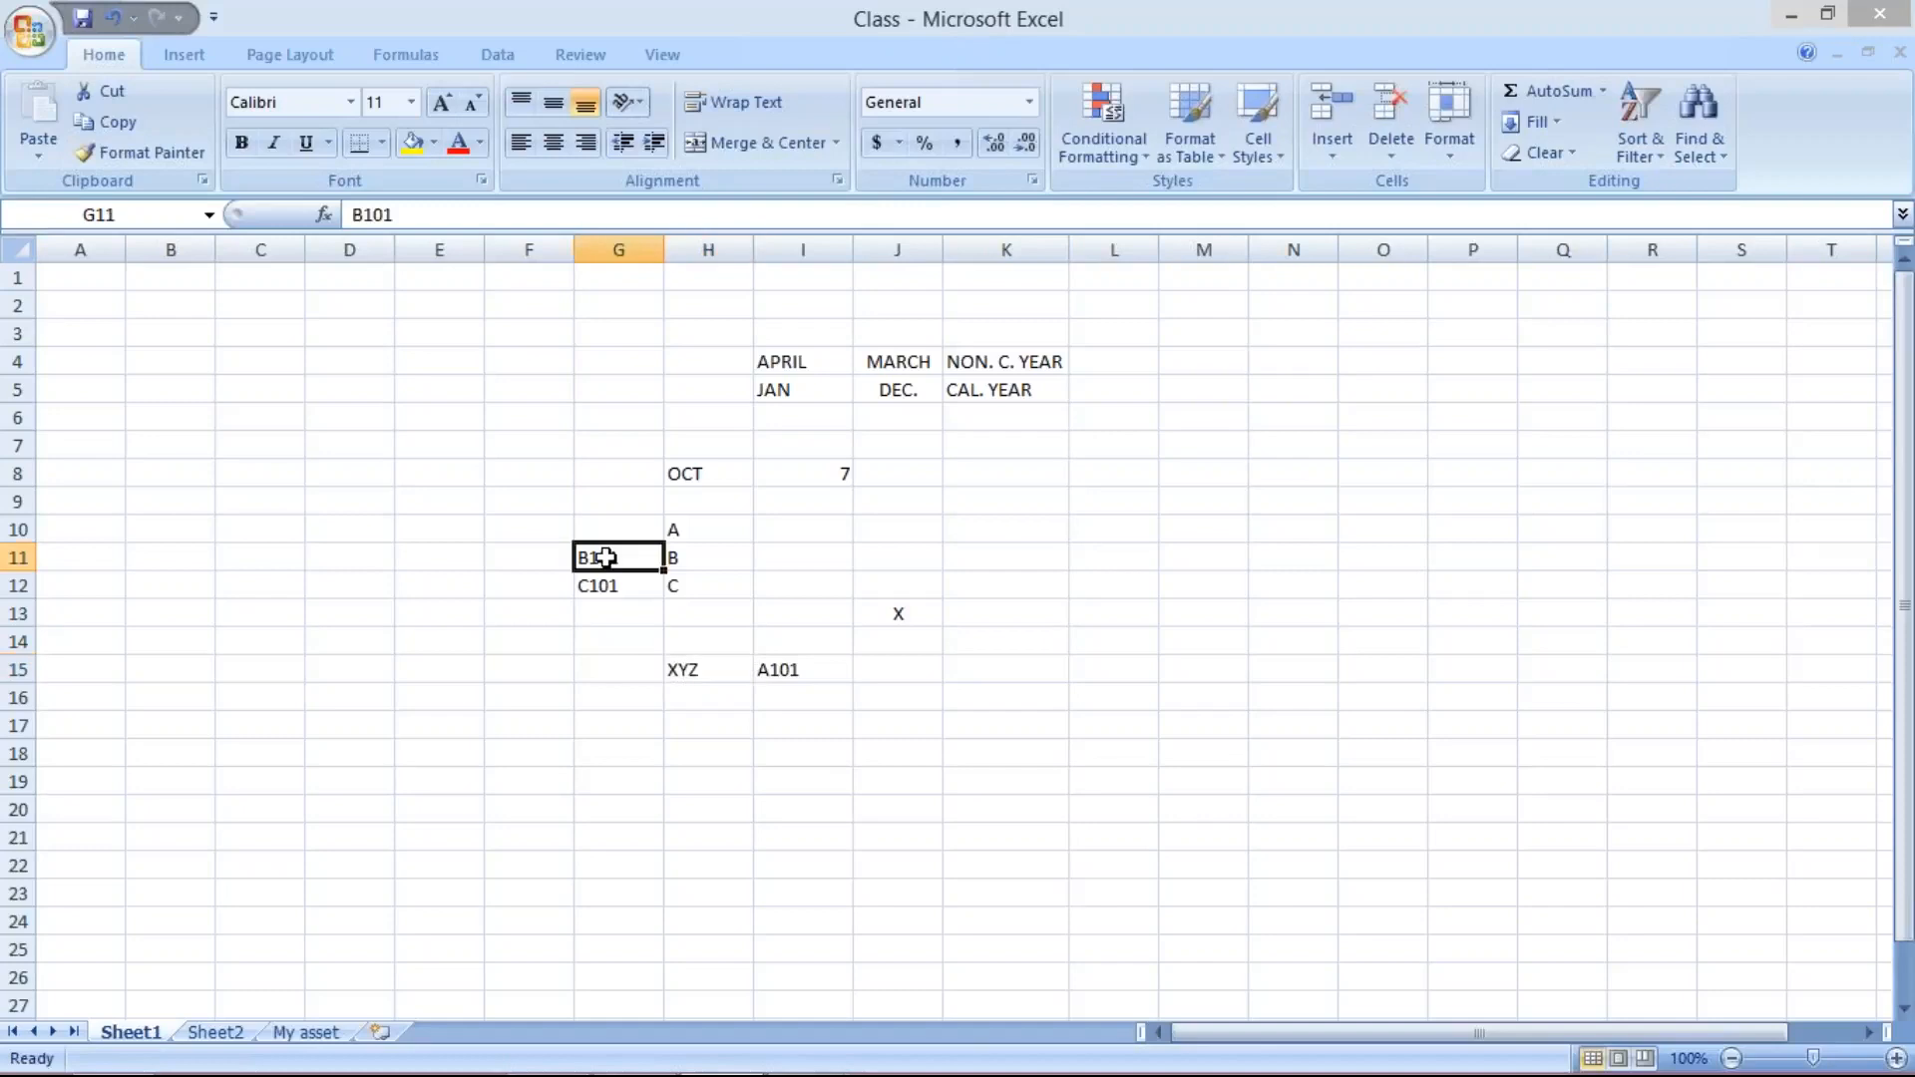
pyautogui.click(606, 585)
pyautogui.click(710, 670)
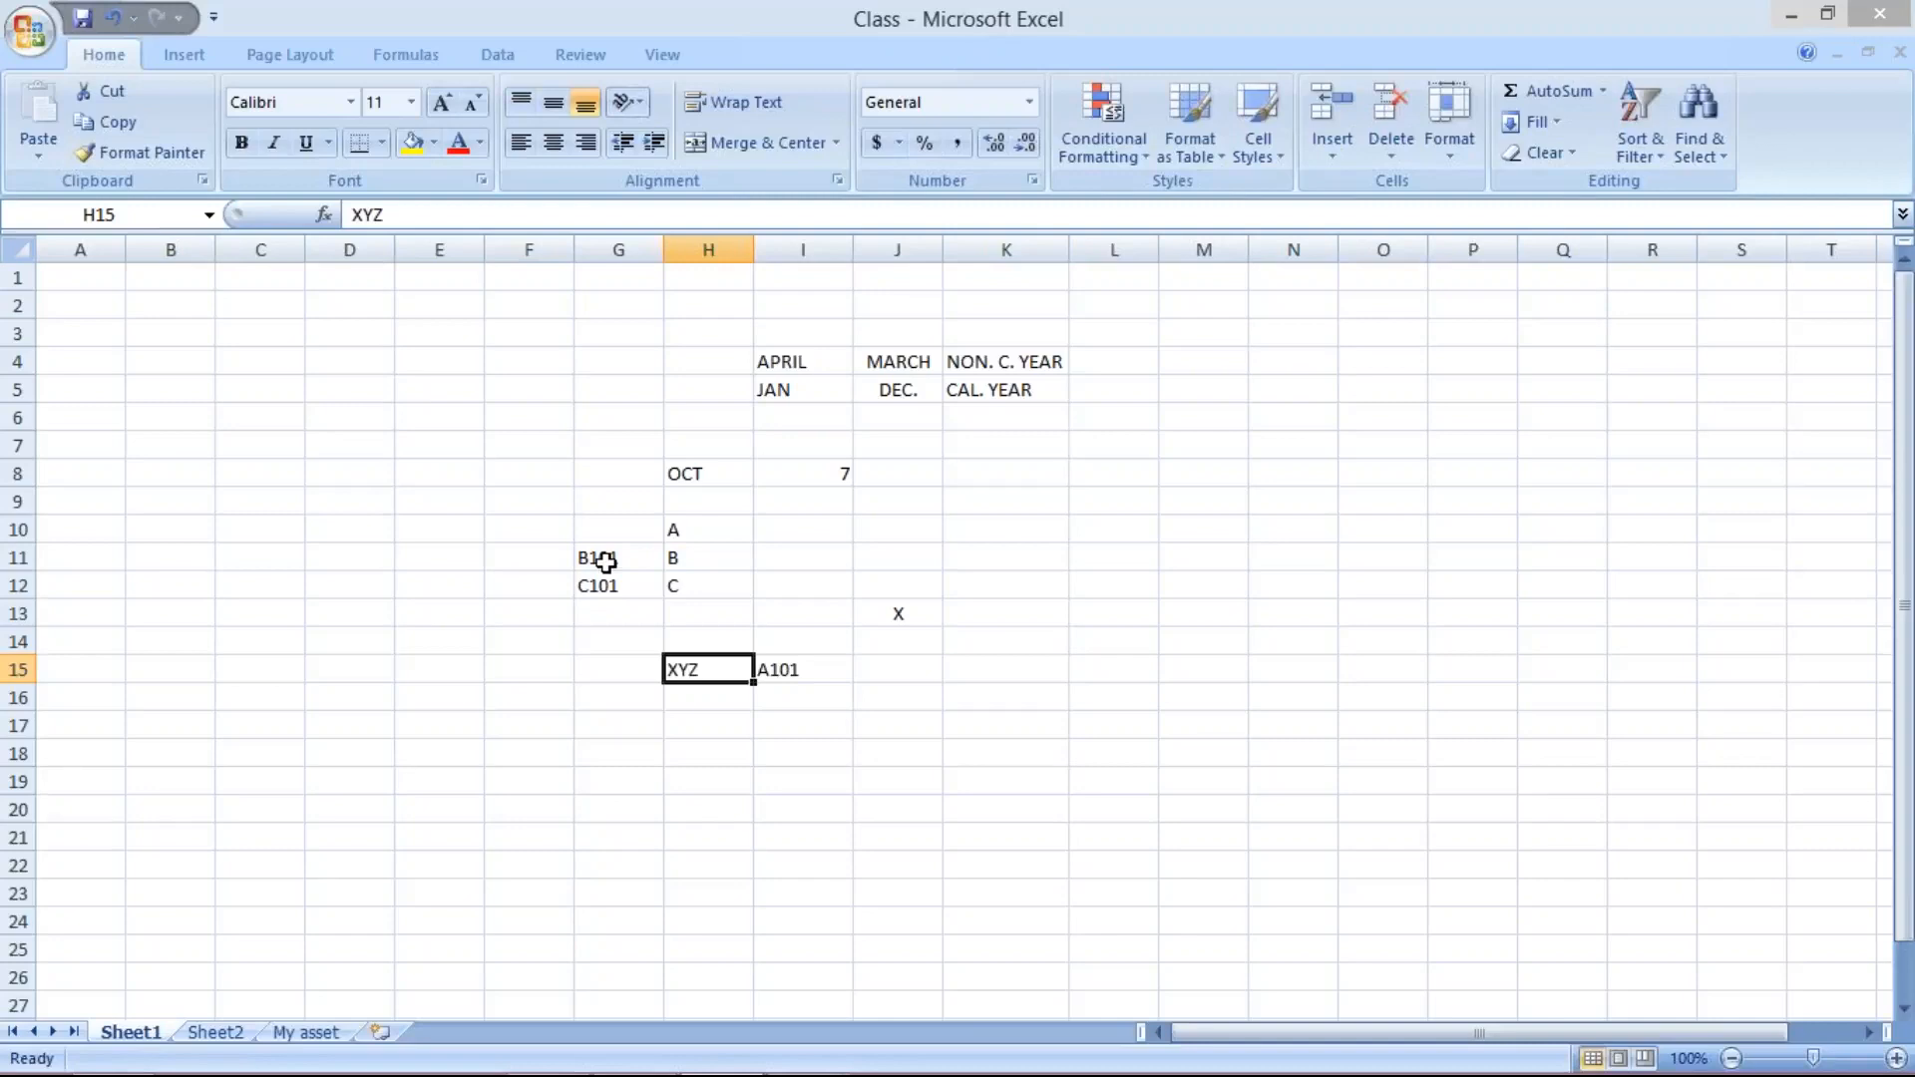
pyautogui.click(775, 671)
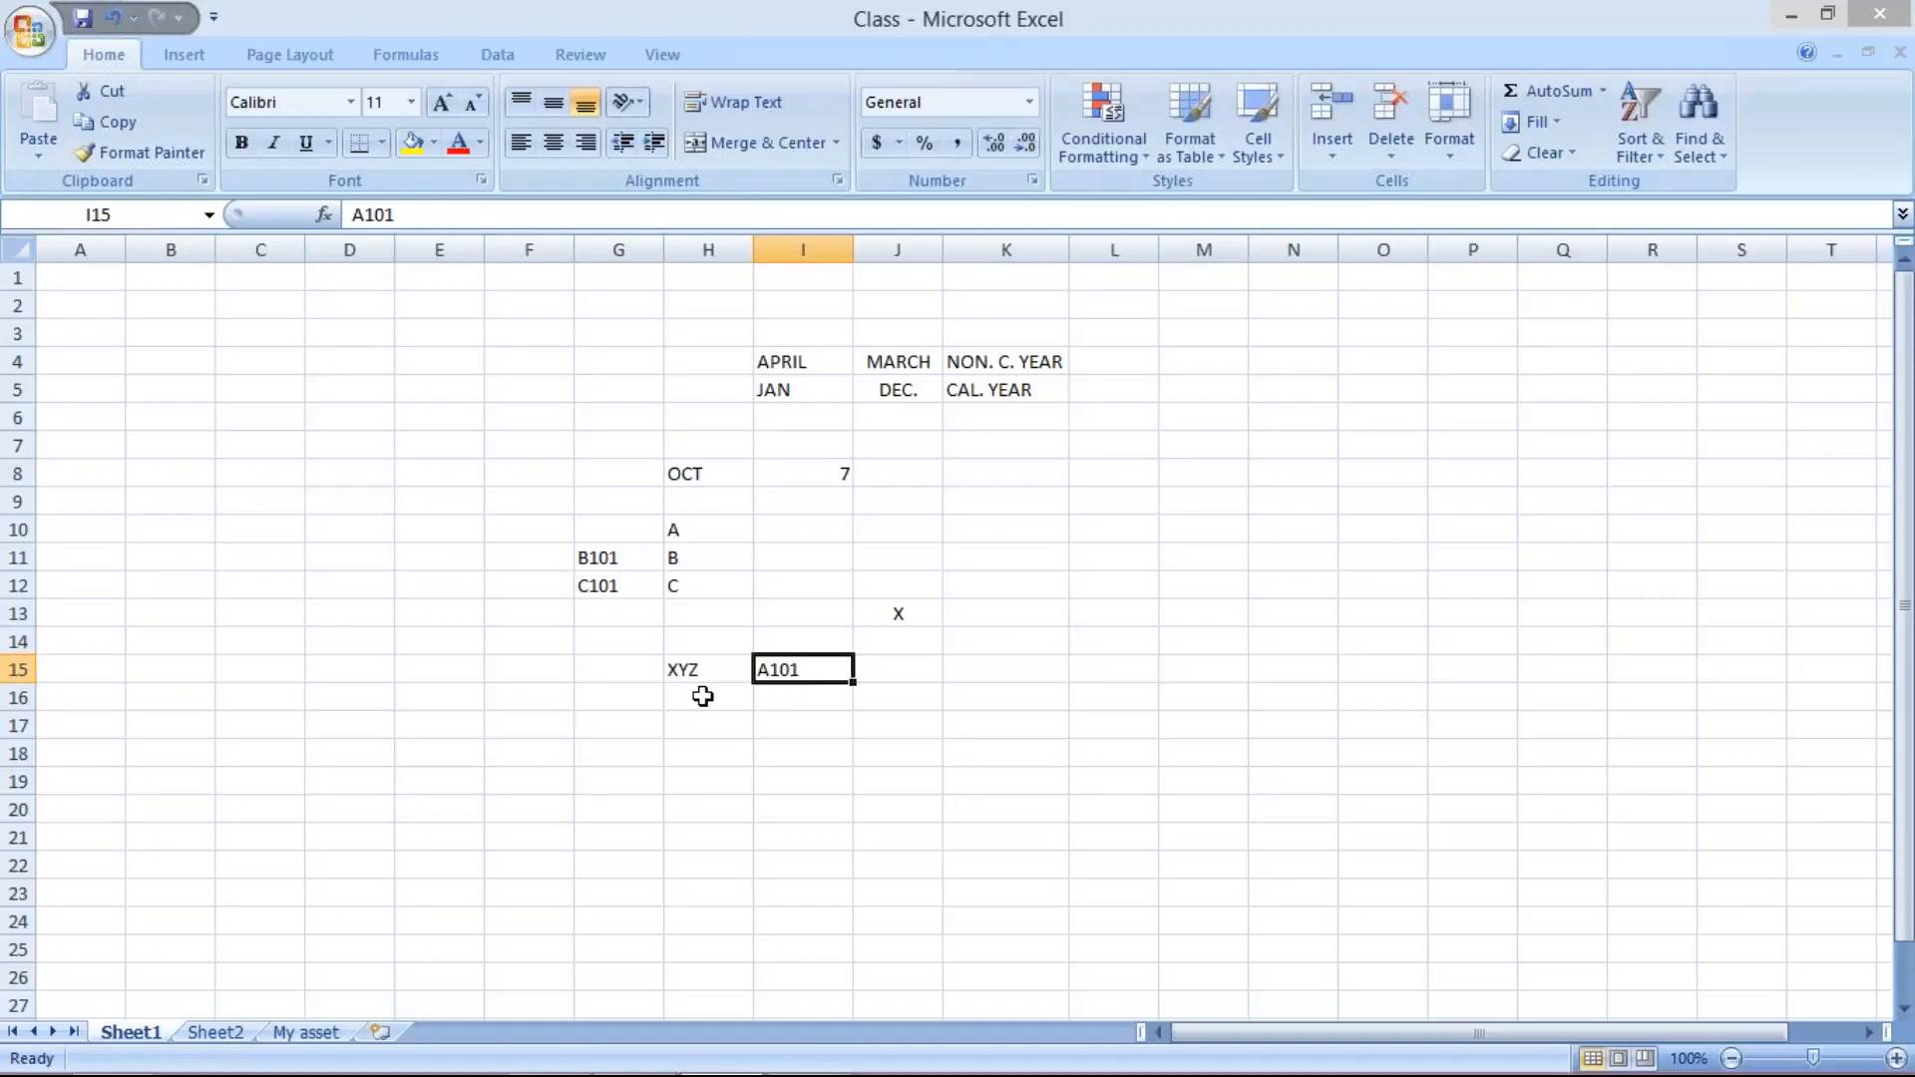
# - Fill XYZ down to H16 and H17 and enter B101 in I16 and C101 in I17
pyautogui.moveTo(695, 674); pyautogui.dragTo(693, 725)
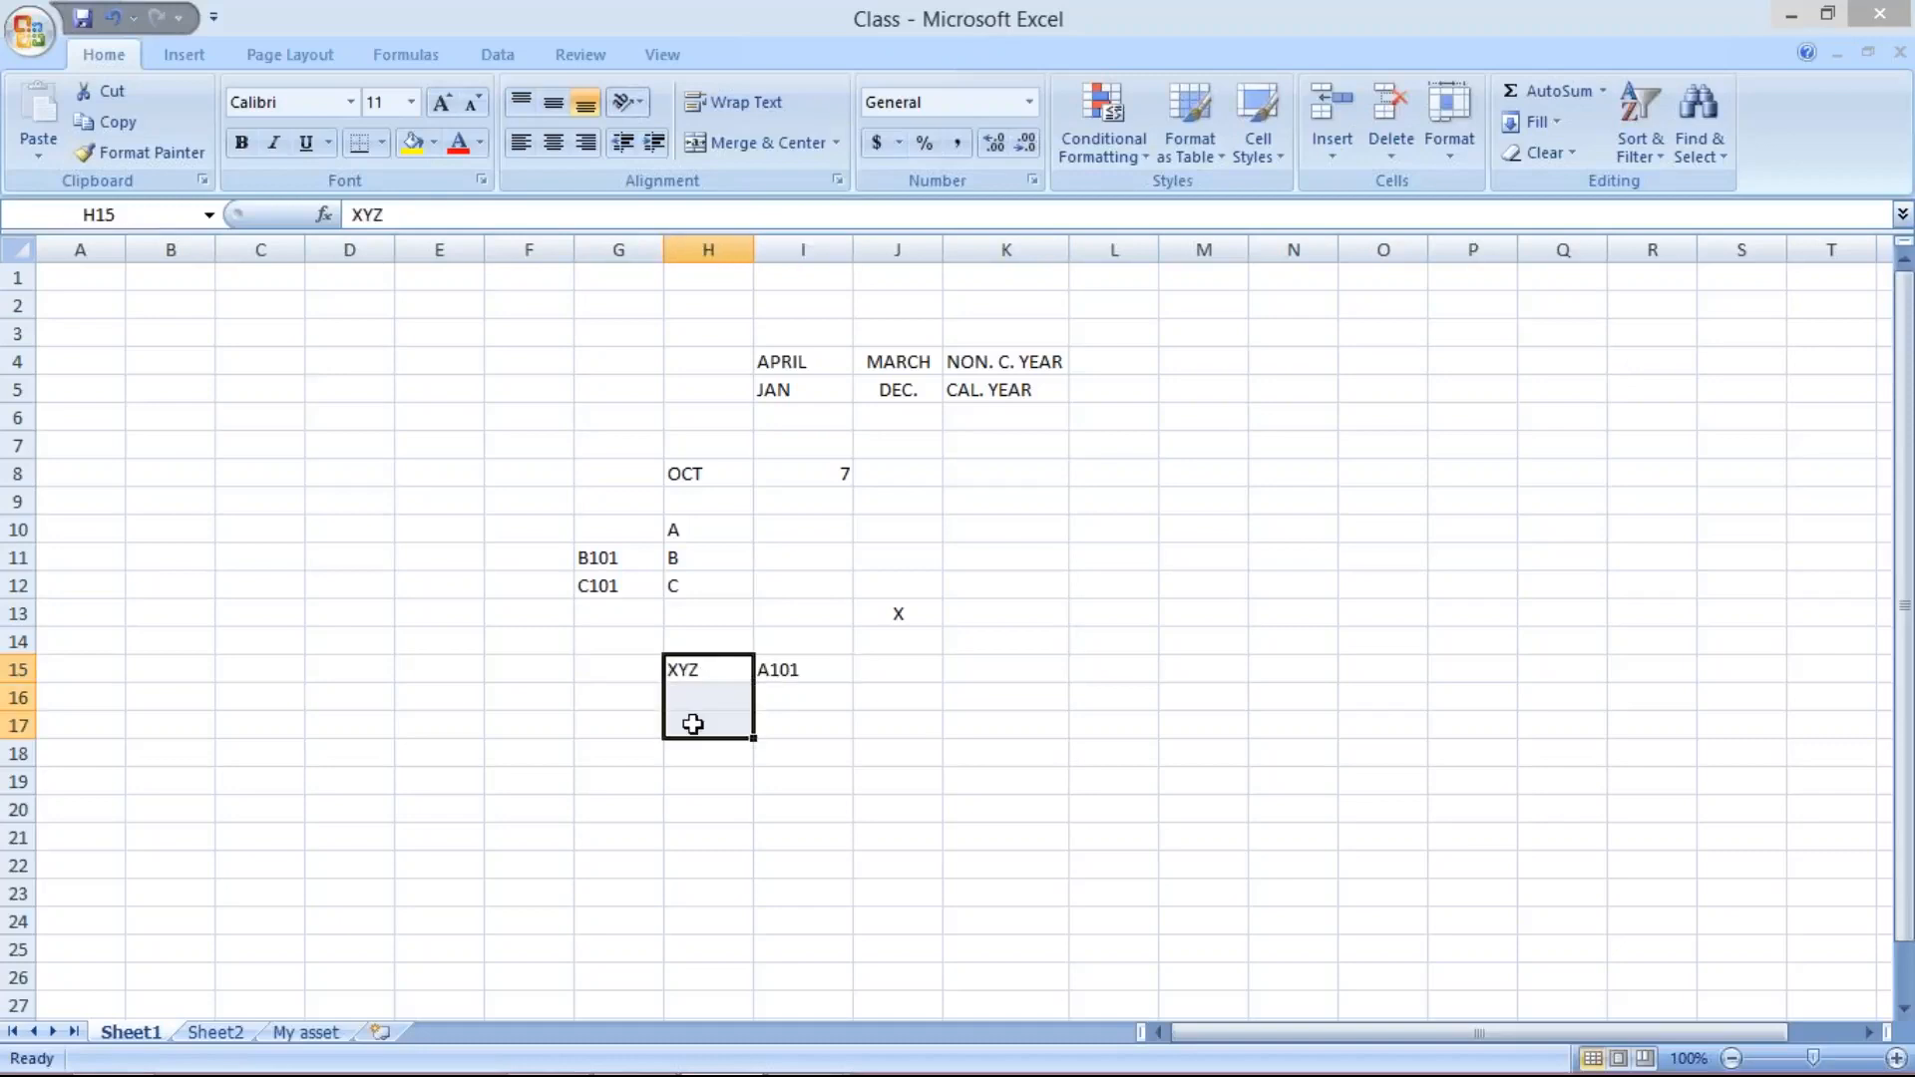
pyautogui.hotkey('ctrl', 'd')
pyautogui.click(807, 700)
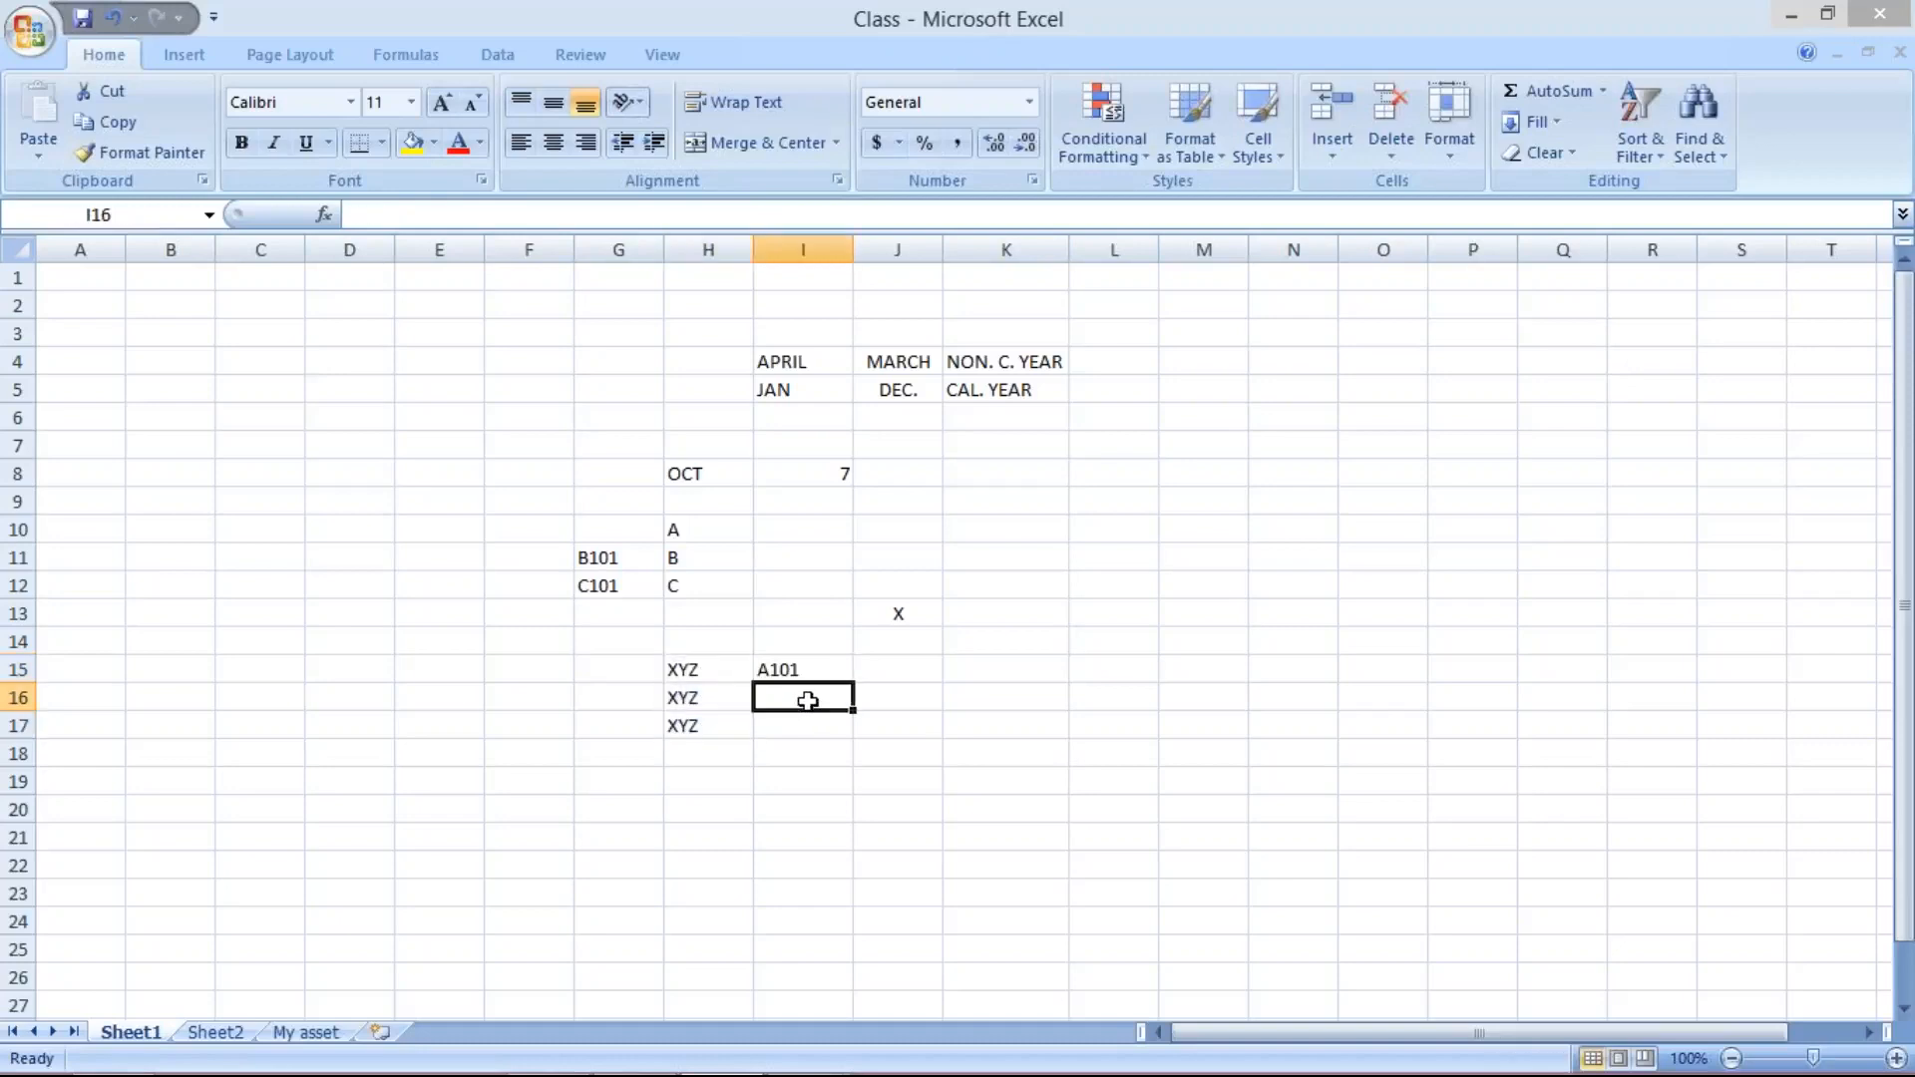
pyautogui.write('B')
pyautogui.write('101')
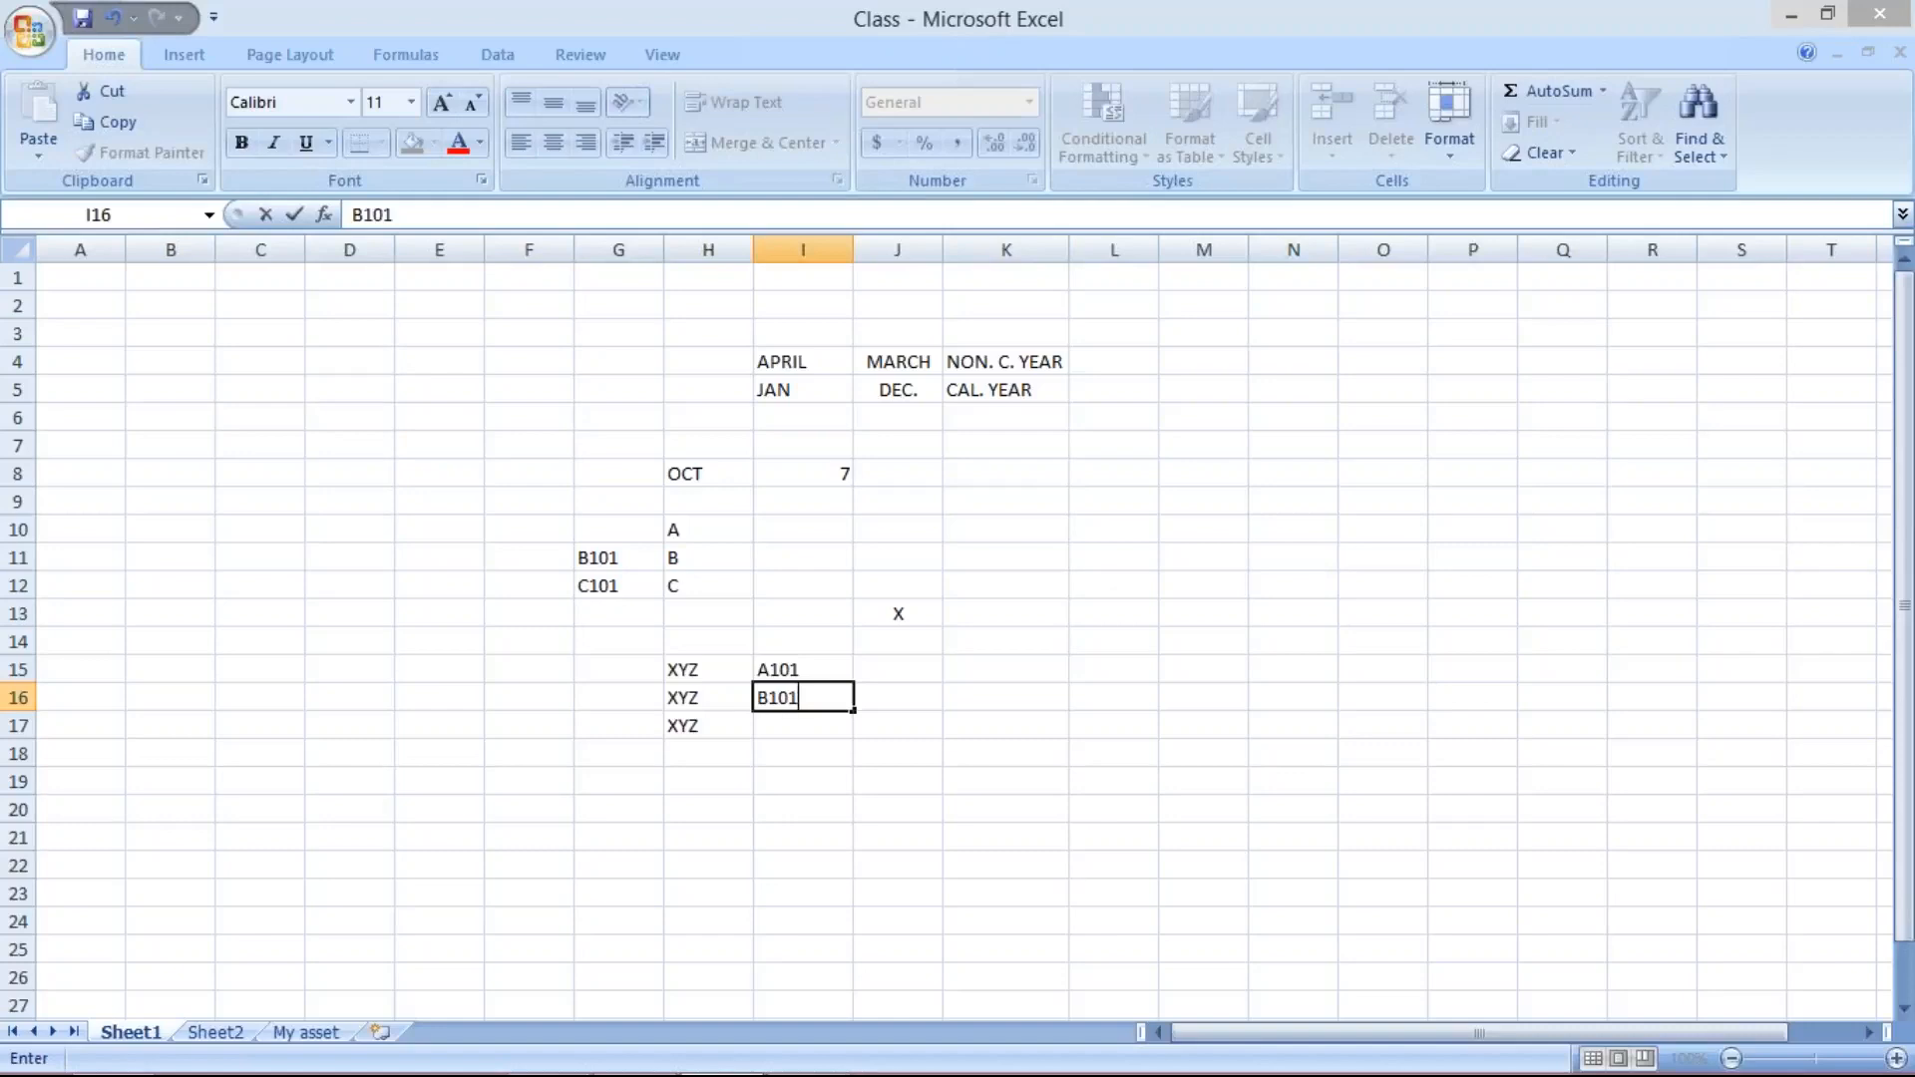
pyautogui.press('Return')
pyautogui.write('C101')
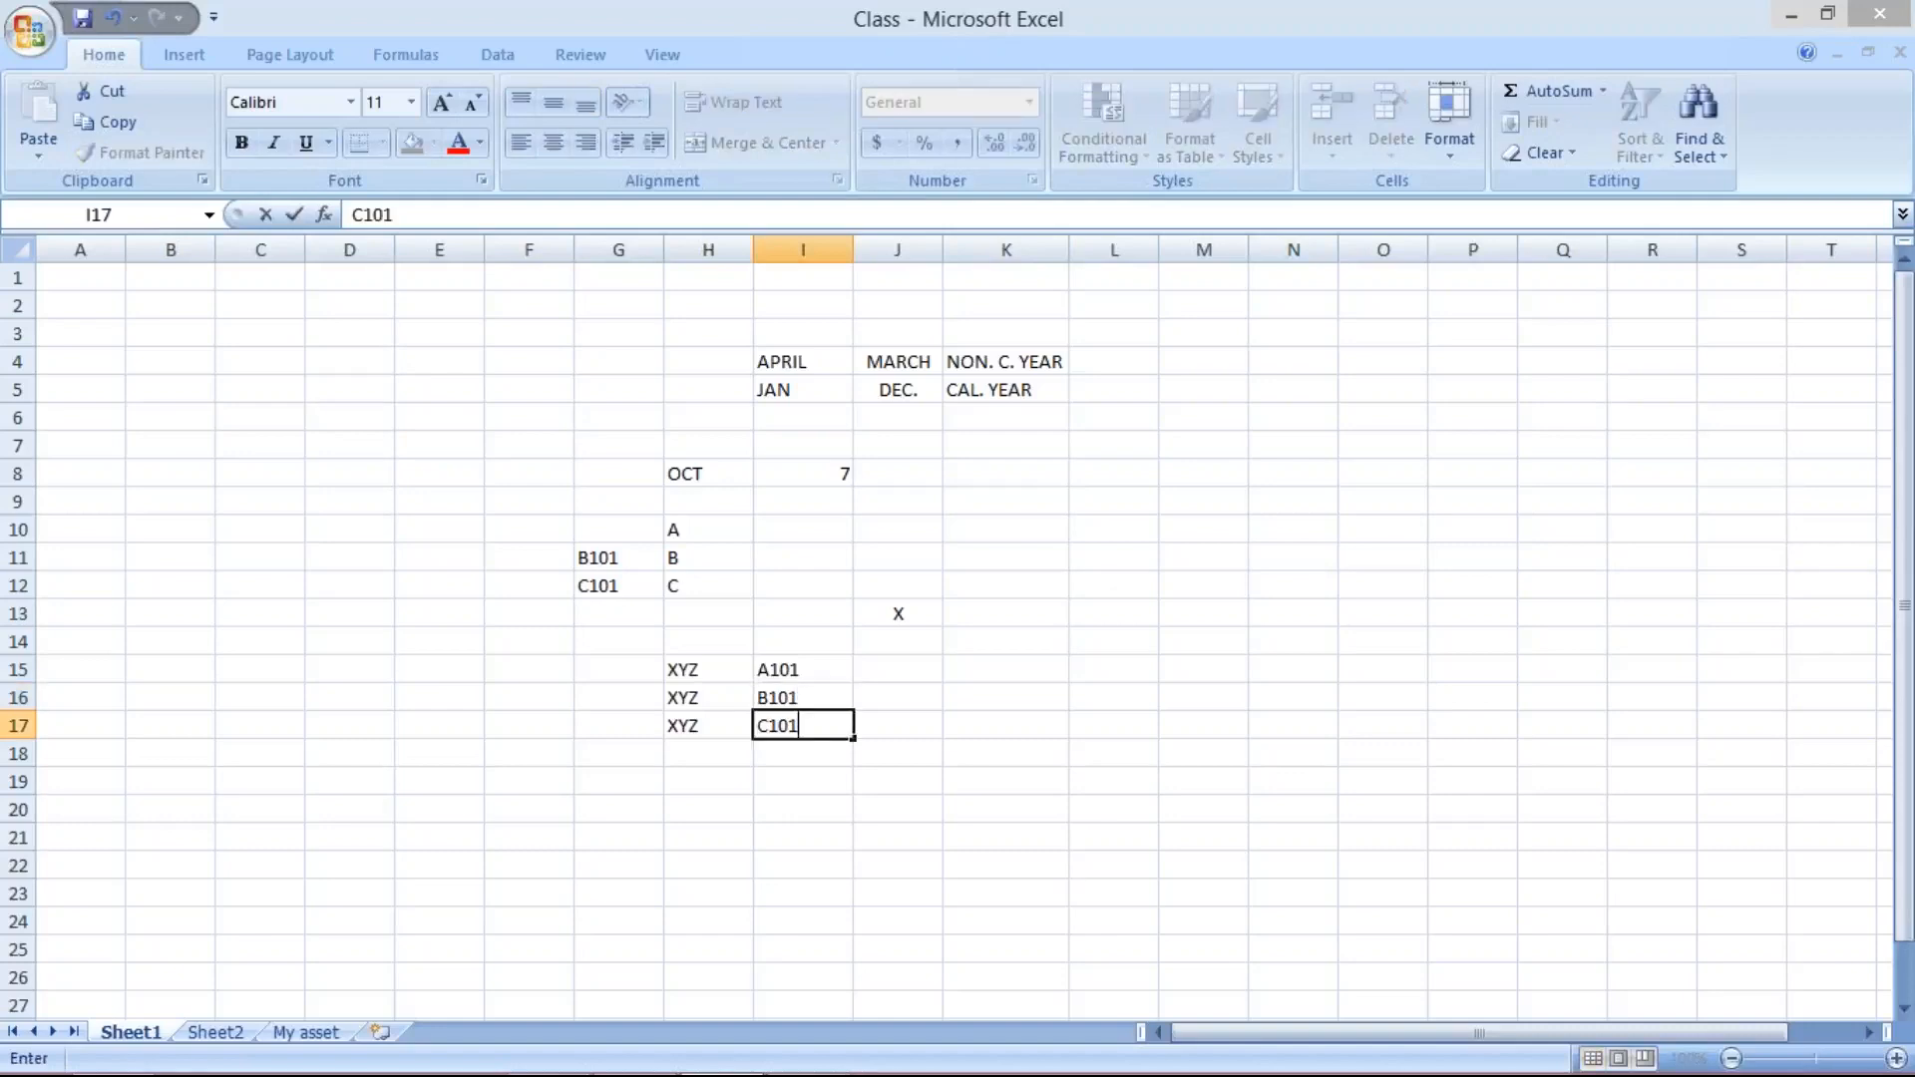
pyautogui.press('Return')
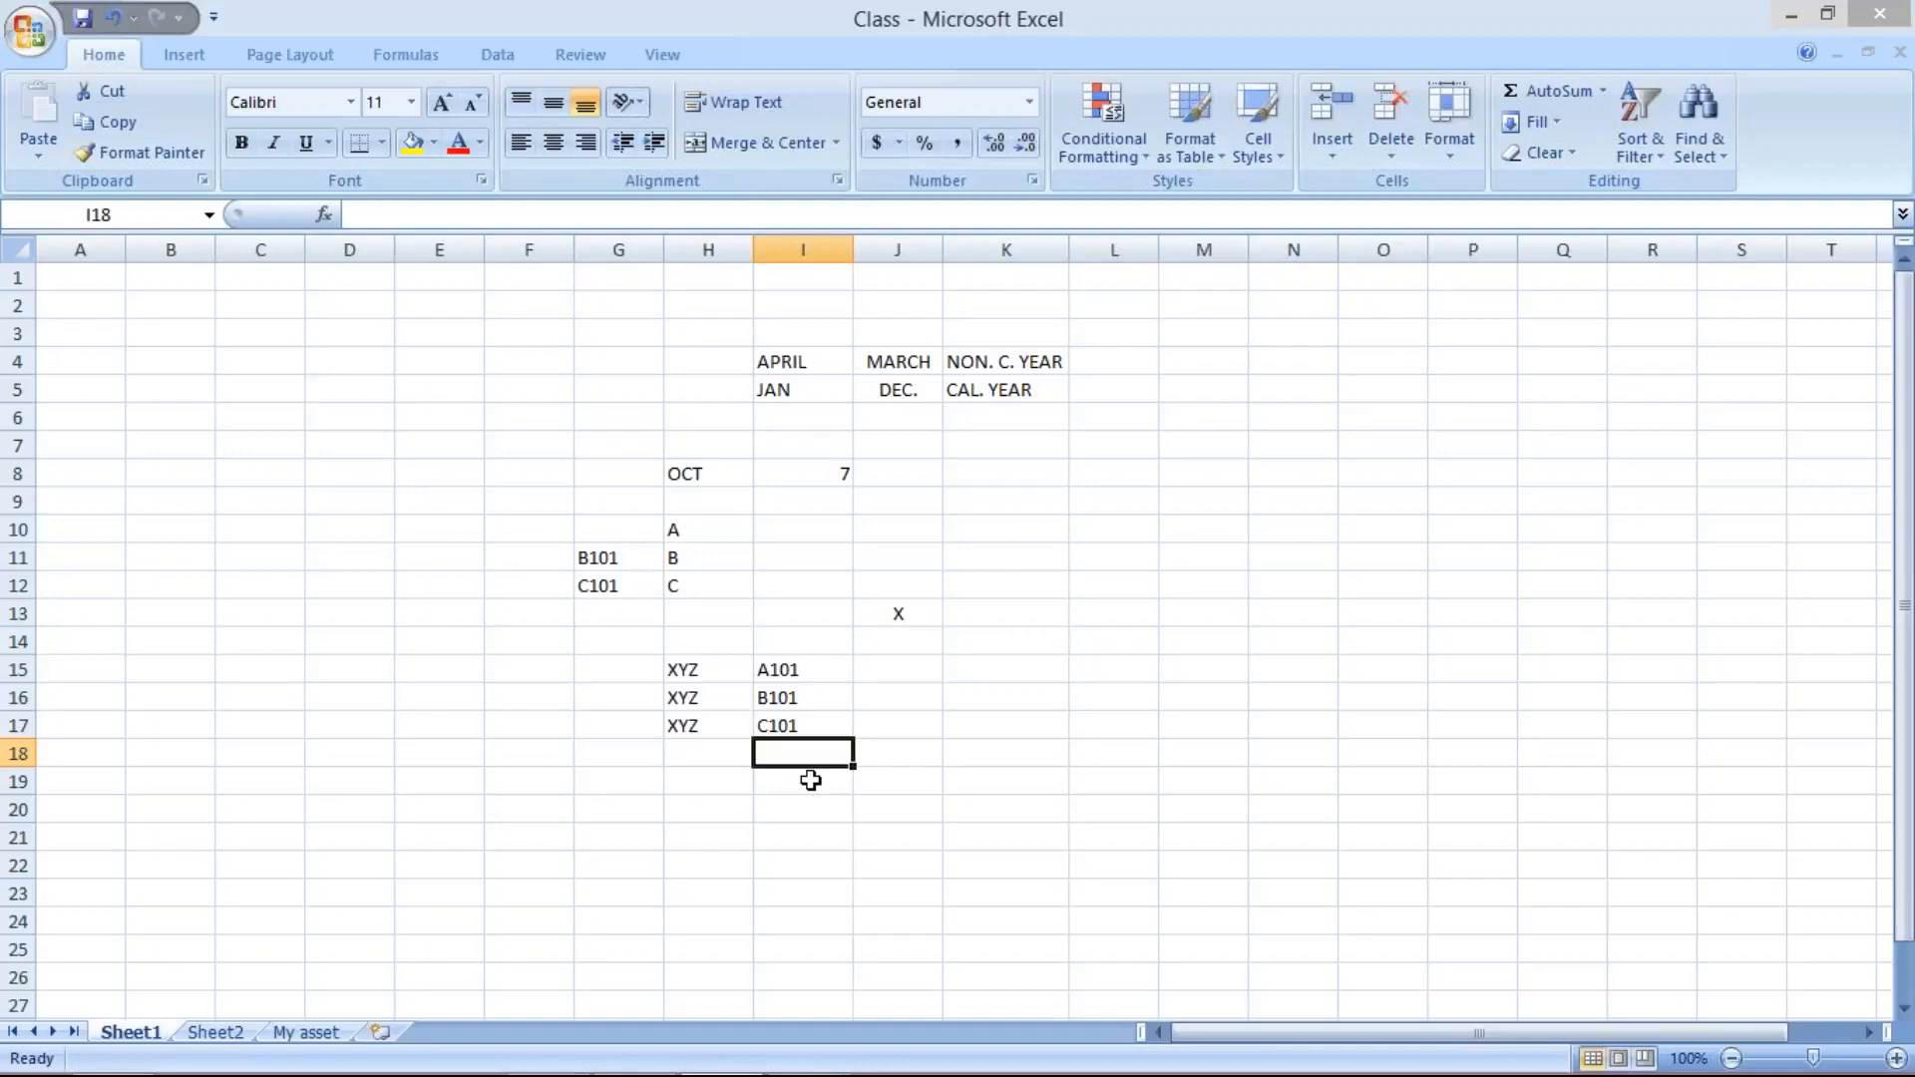
# - Switch to the SAP posting periods view and clear the TM10 entry's authorization group
pyautogui.moveTo(736, 1070)
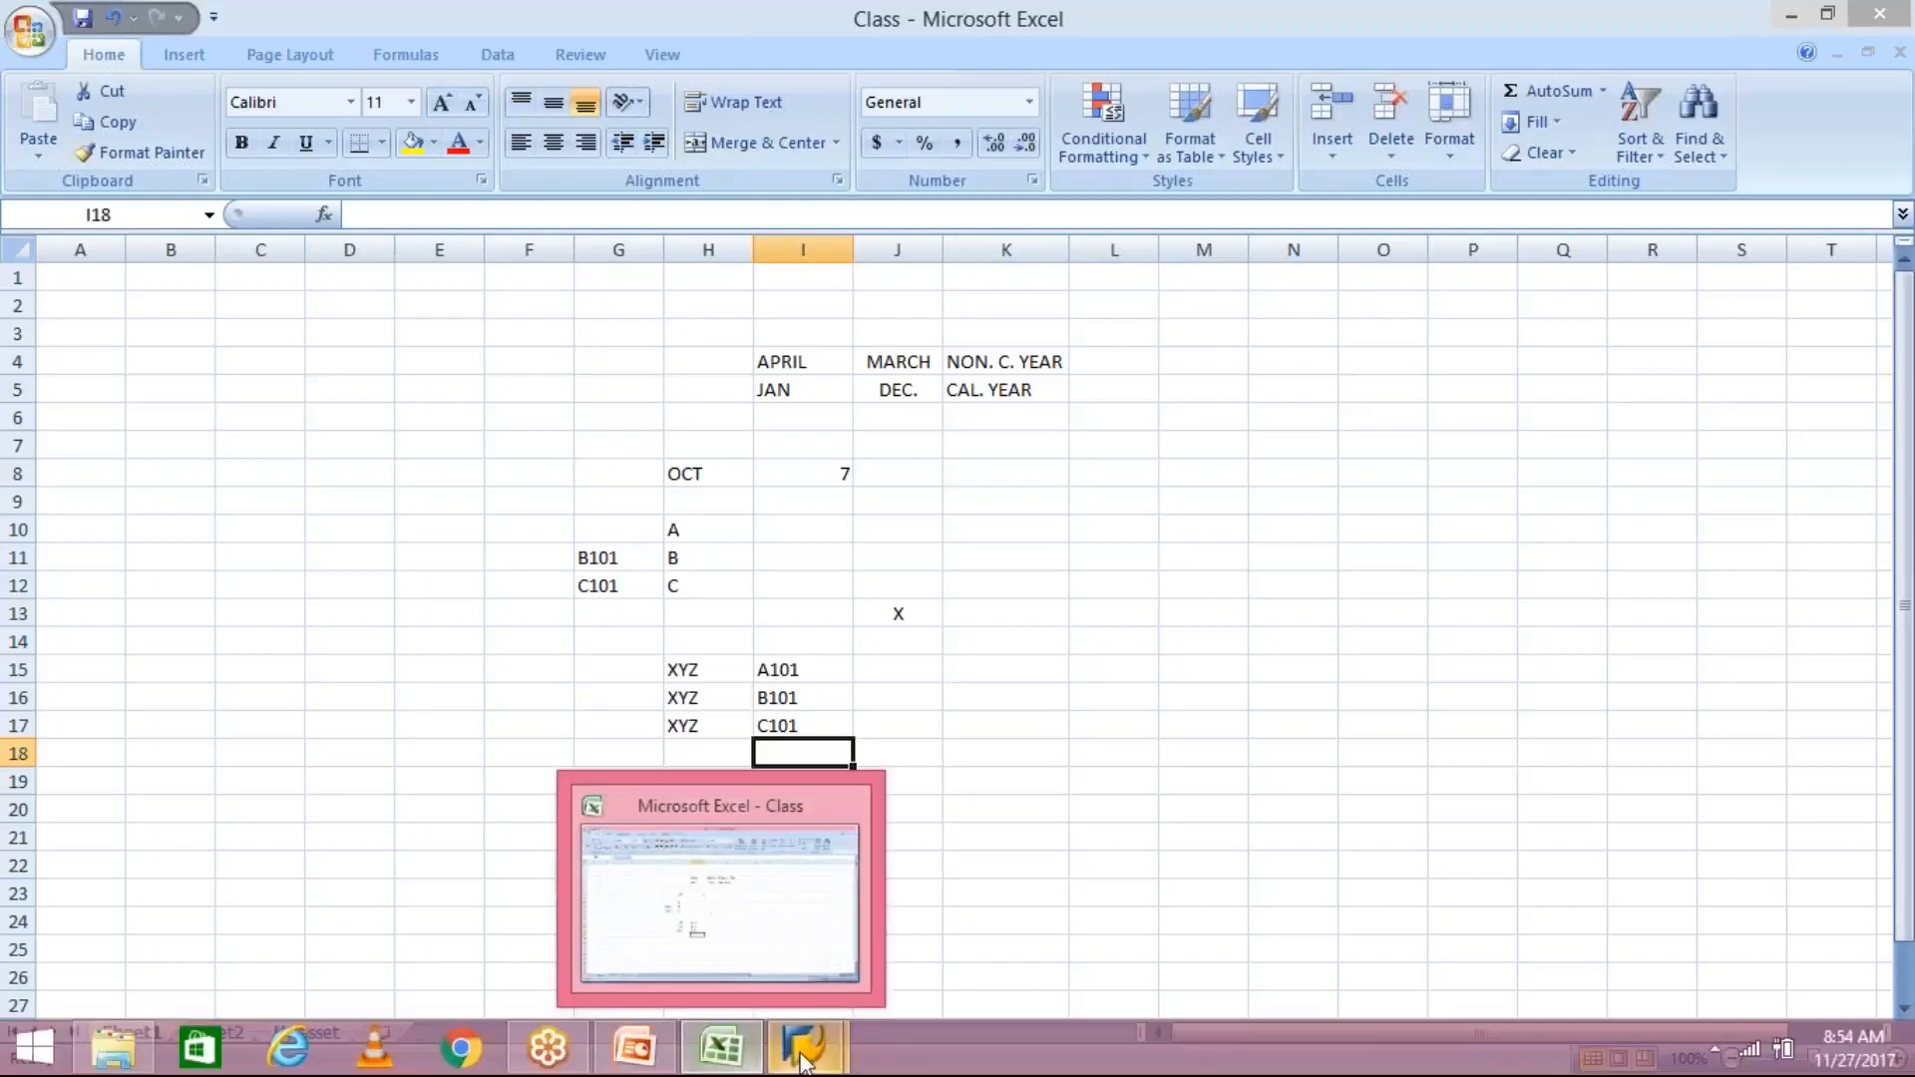
pyautogui.moveTo(803, 1059)
pyautogui.click(985, 912)
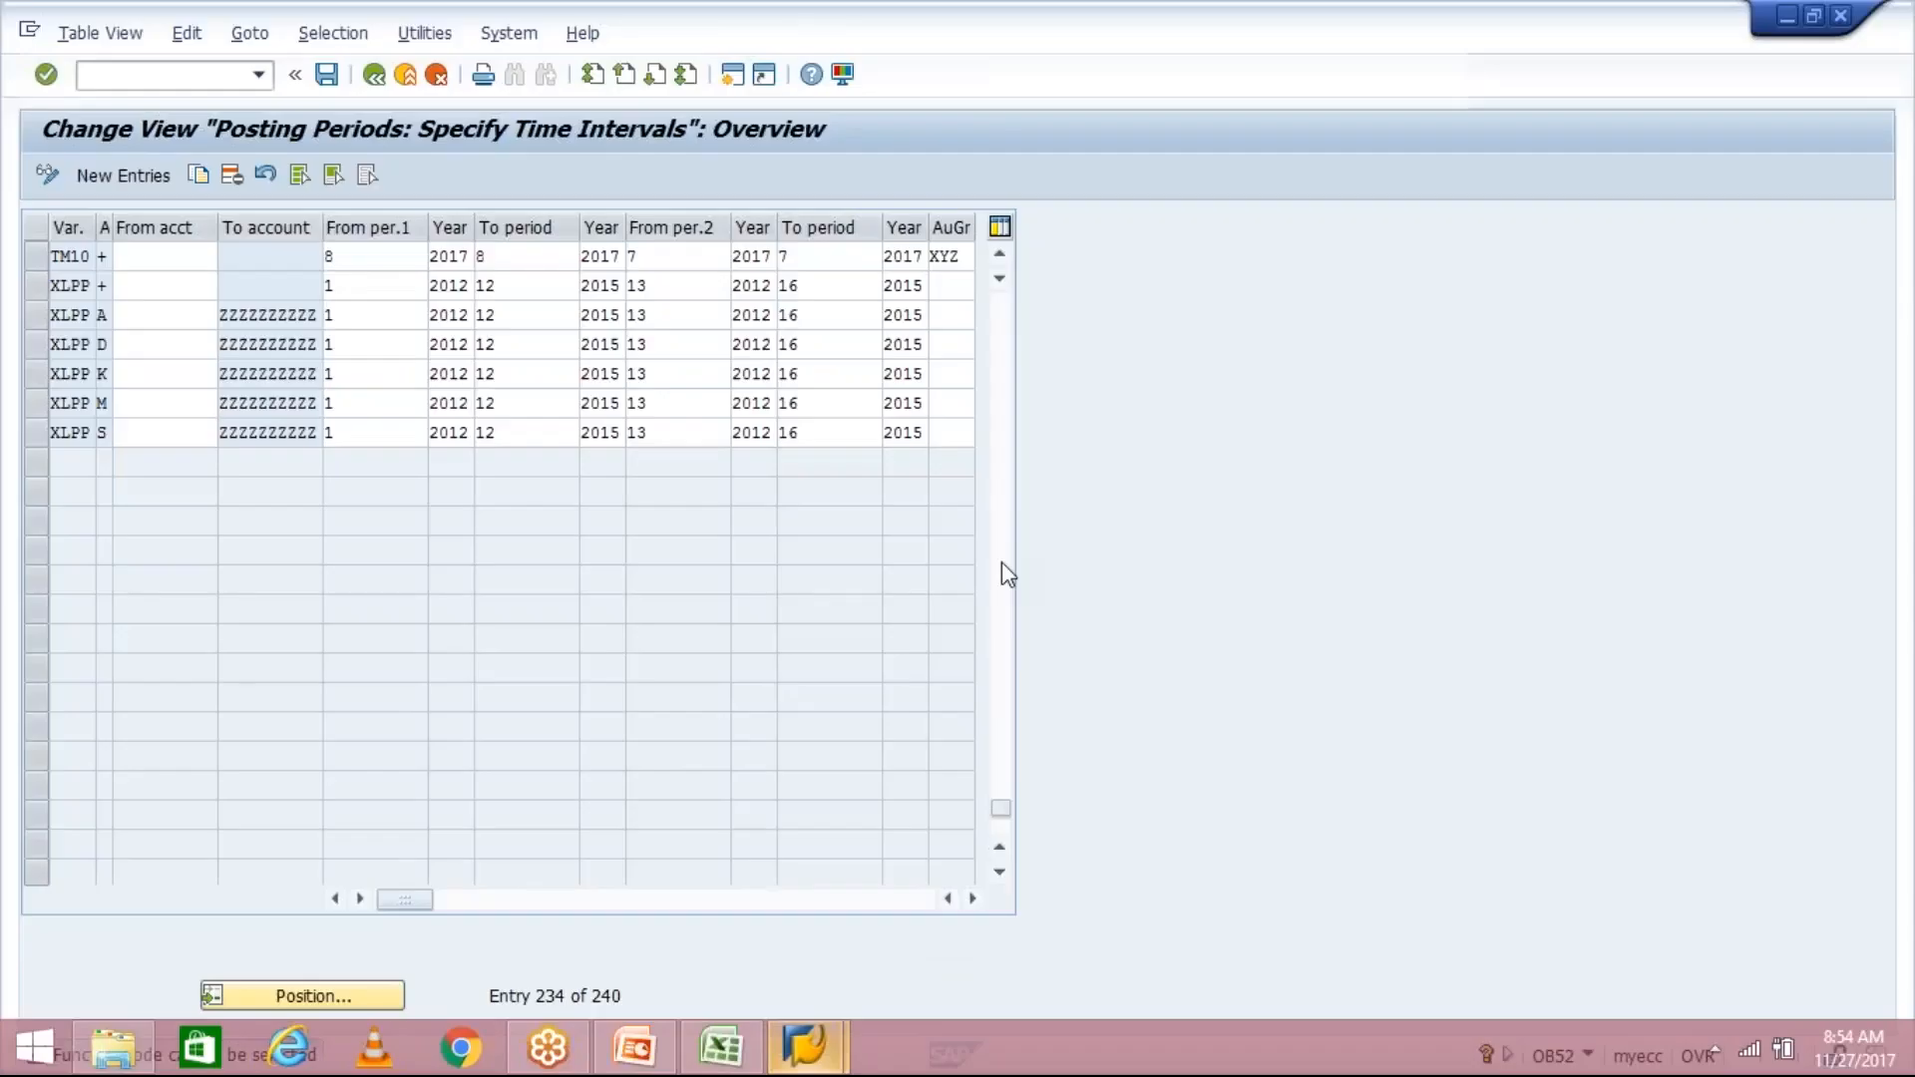
pyautogui.doubleClick(963, 261)
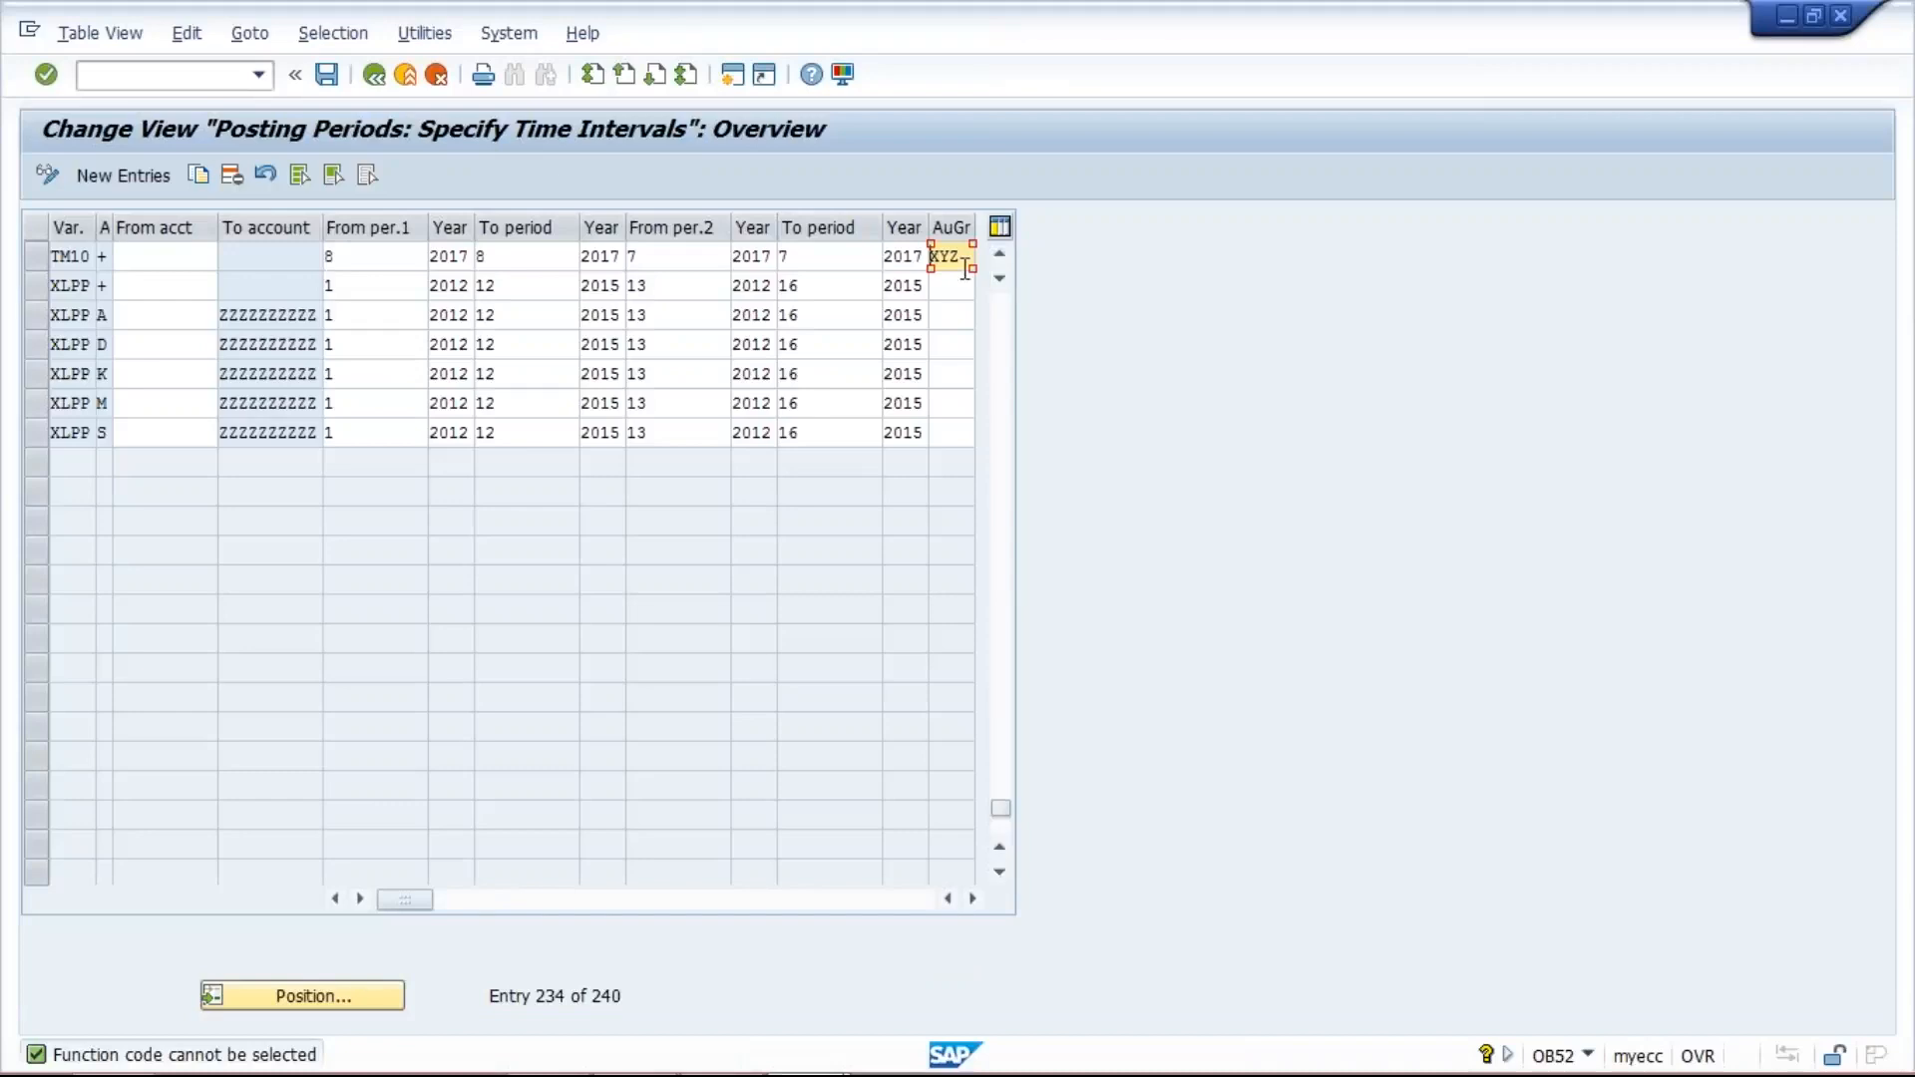
pyautogui.press('Delete')
pyautogui.press('Delete')
pyautogui.press('Delete')
# - Clear the from and to periods and both years of the TM10 entry's second interval
pyautogui.click(905, 256)
pyautogui.press('BackSpace')
pyautogui.press('BackSpace')
pyautogui.press('BackSpace')
pyautogui.press('BackSpace')
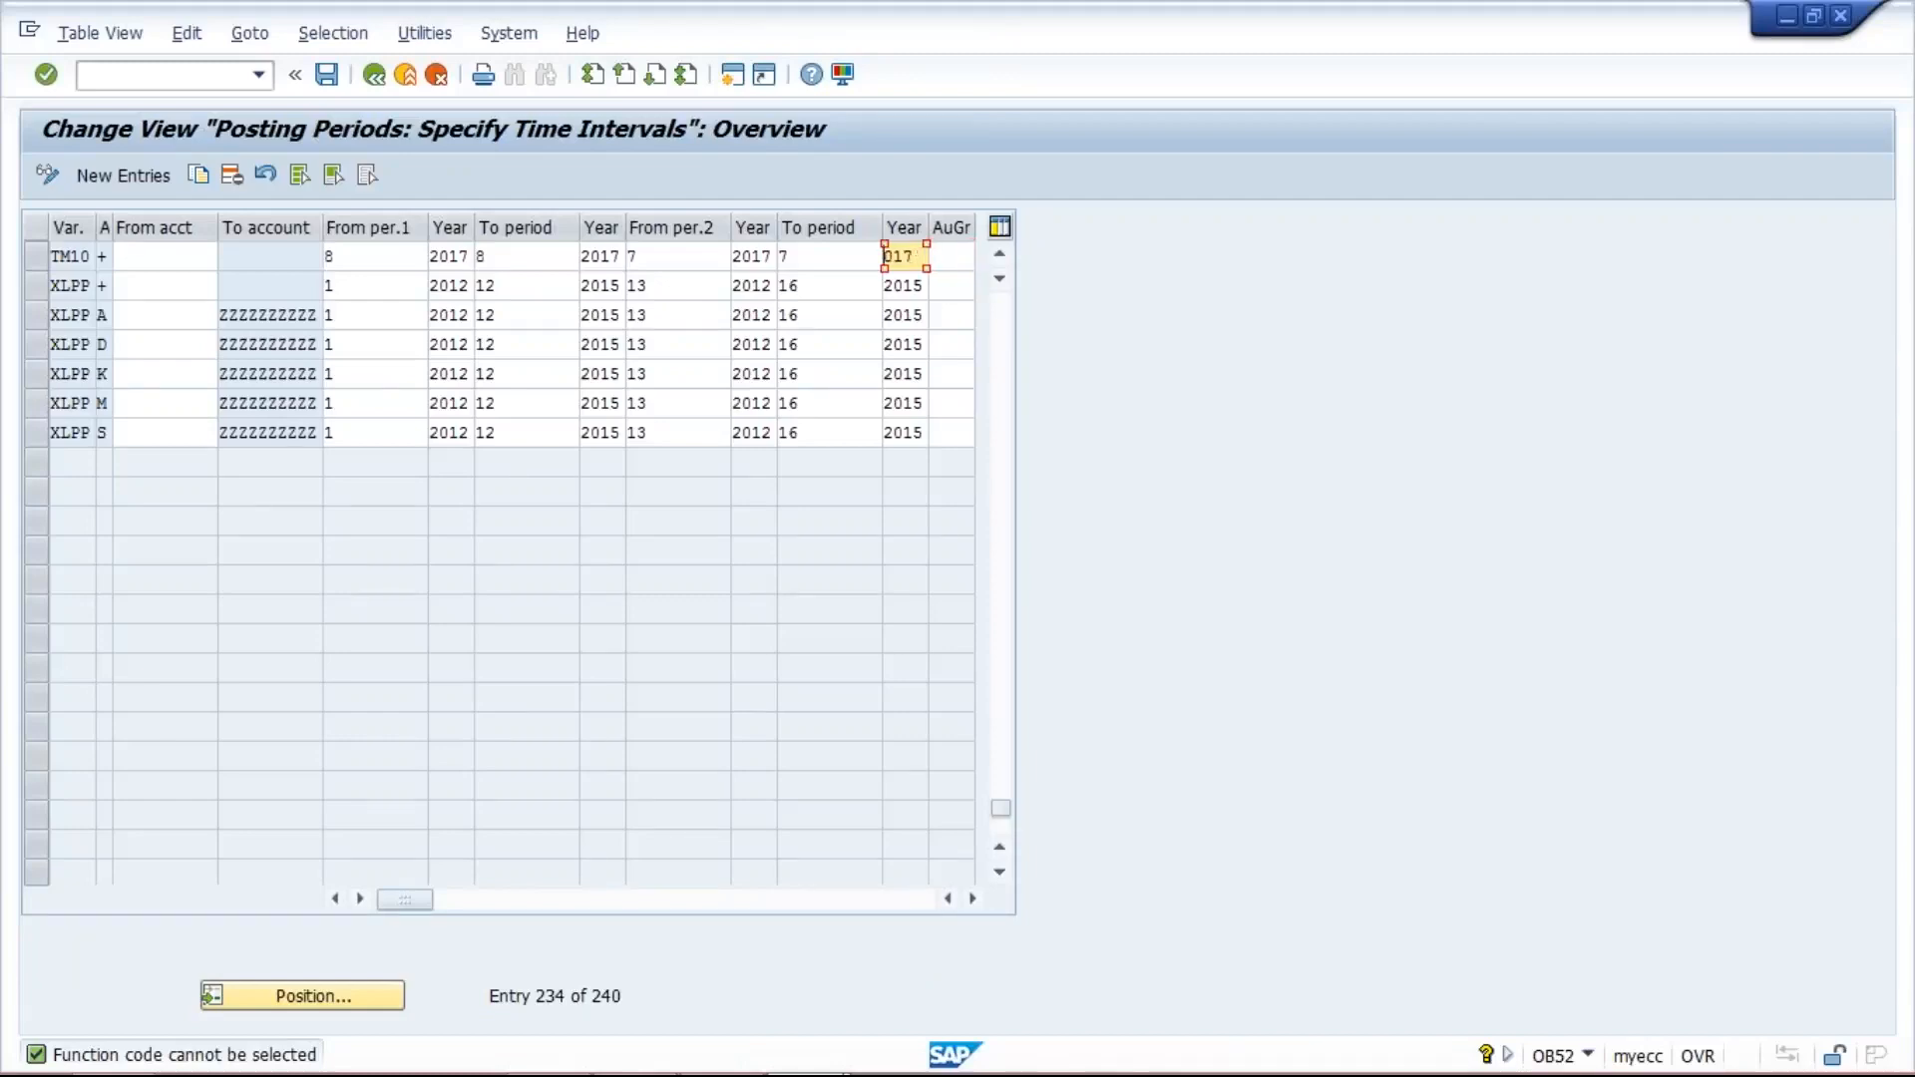
pyautogui.click(829, 256)
pyautogui.press('BackSpace')
pyautogui.click(738, 257)
pyautogui.press('Delete')
pyautogui.press('Delete')
pyautogui.click(689, 261)
pyautogui.press('BackSpace')
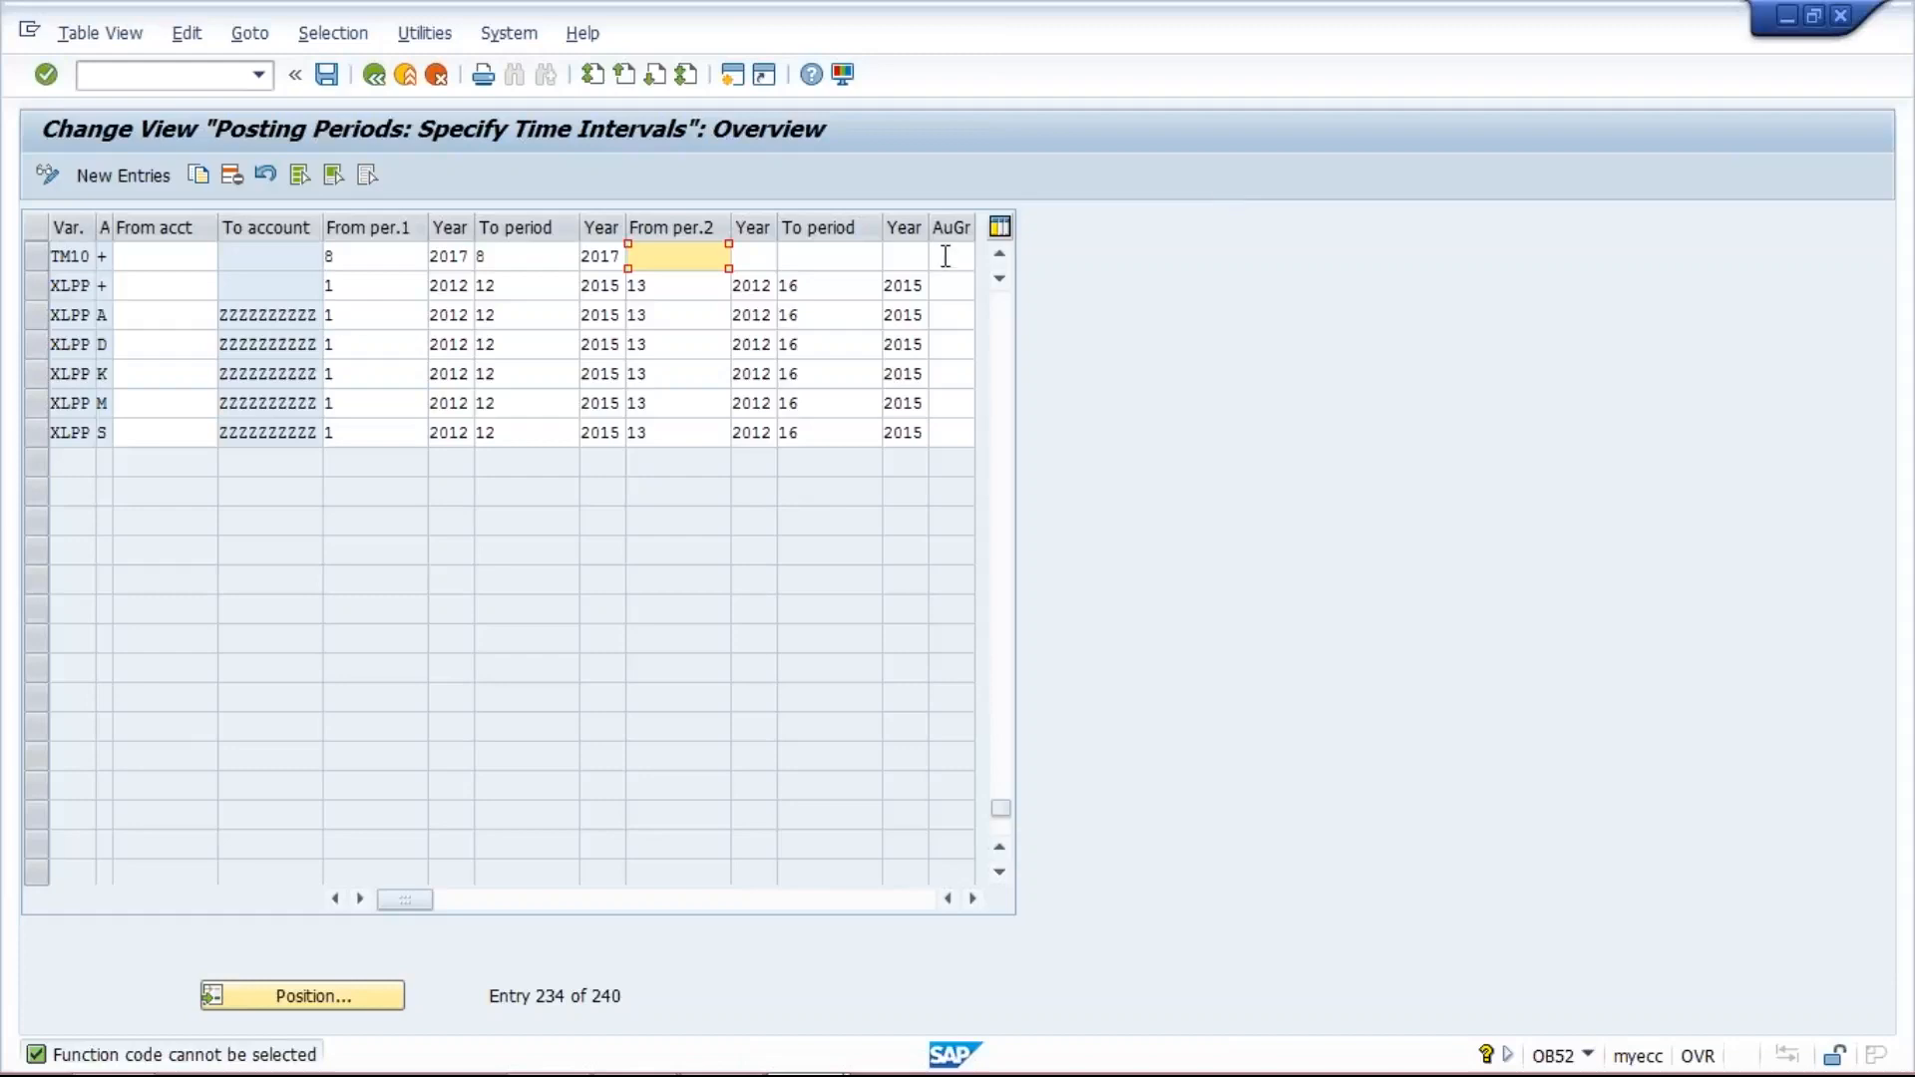
pyautogui.click(945, 256)
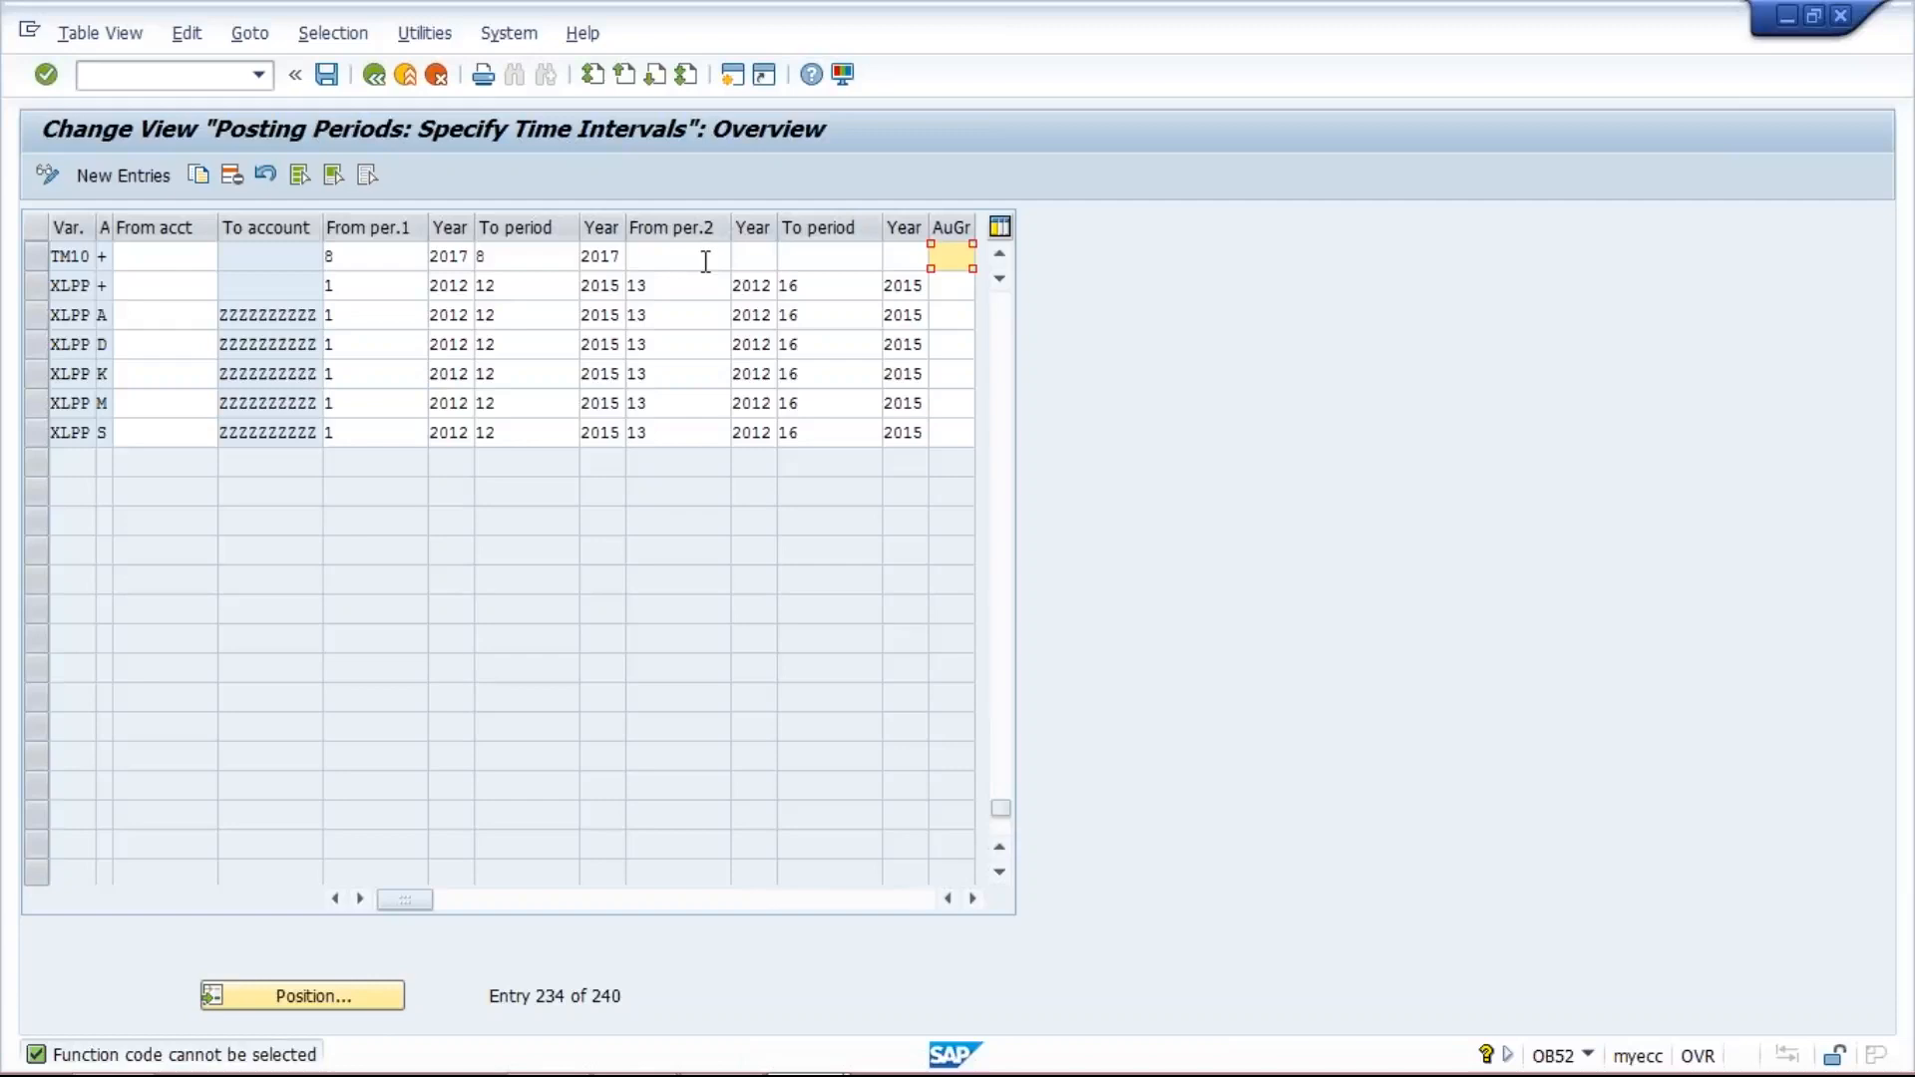
# - Set the starting period of the TM10 entry's first interval to 7
pyautogui.click(374, 256)
pyautogui.press('BackSpace')
pyautogui.write('7')
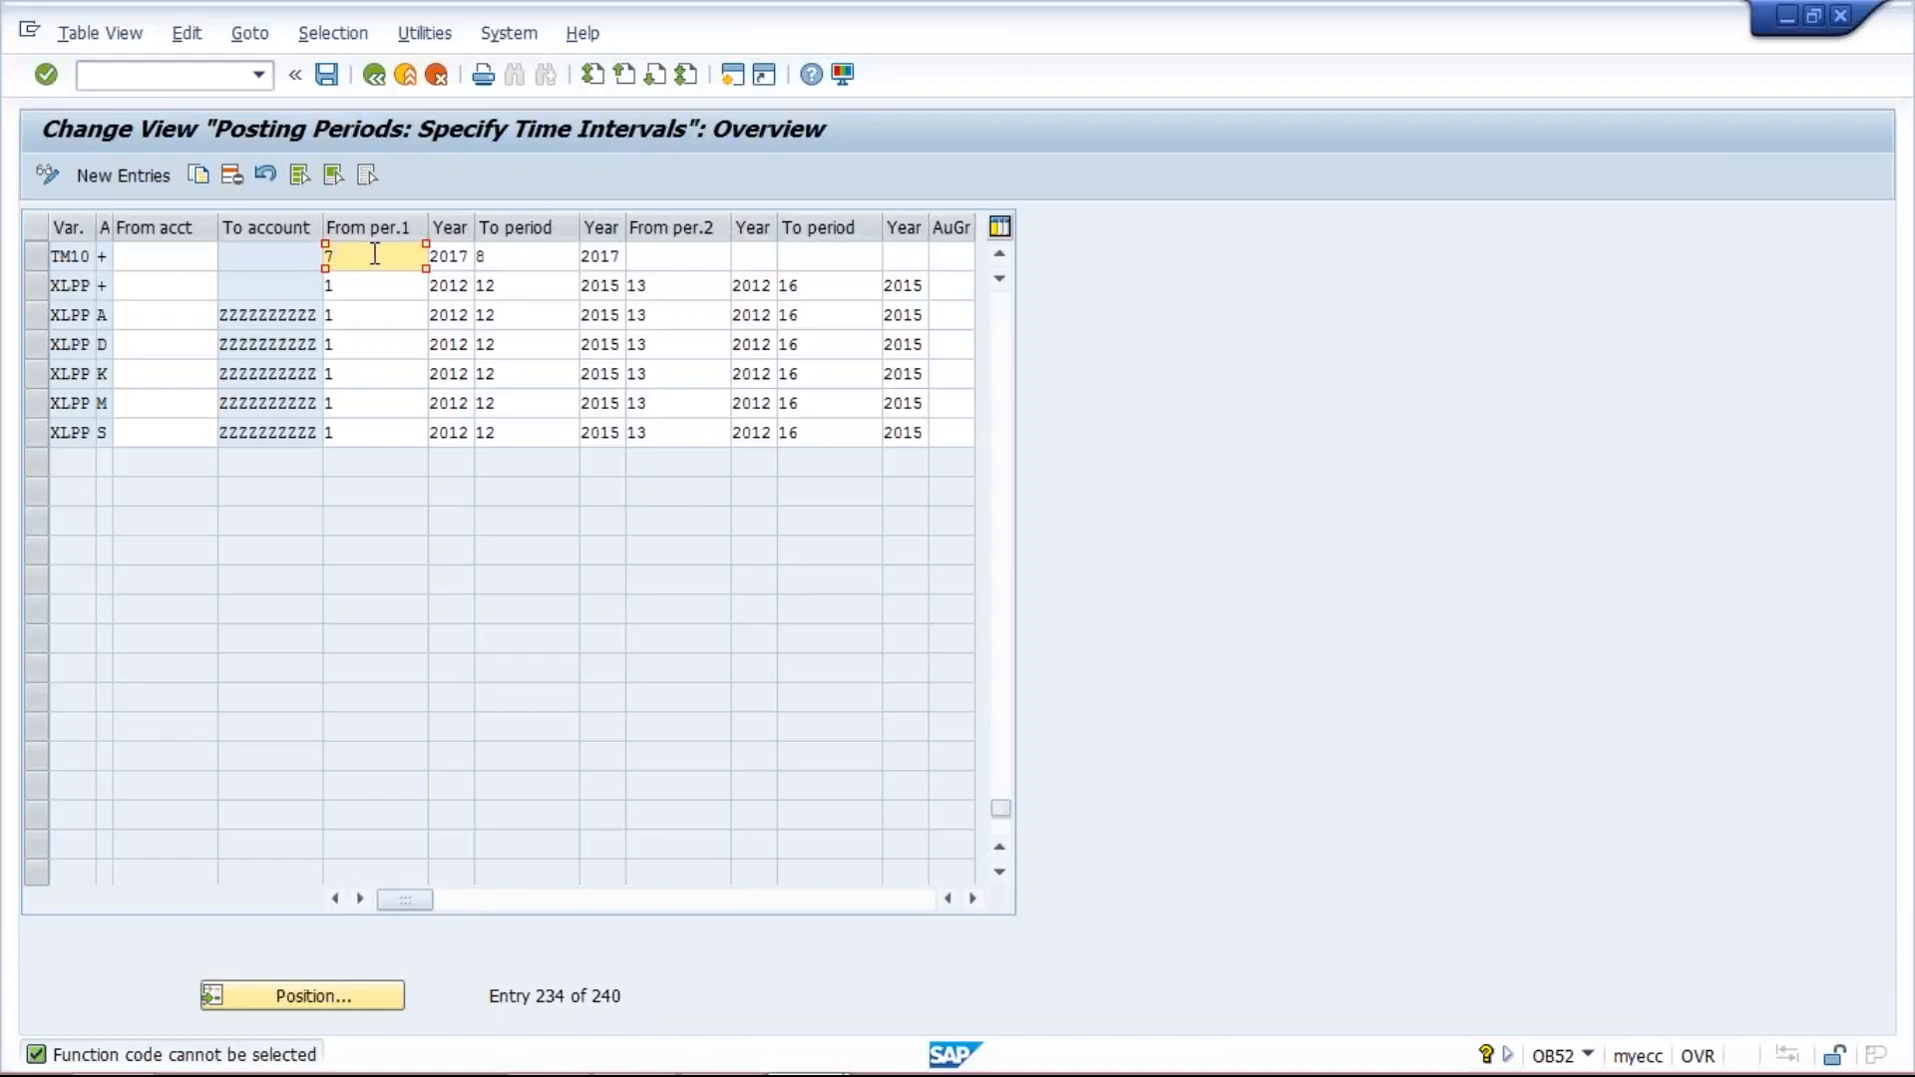
pyautogui.click(528, 260)
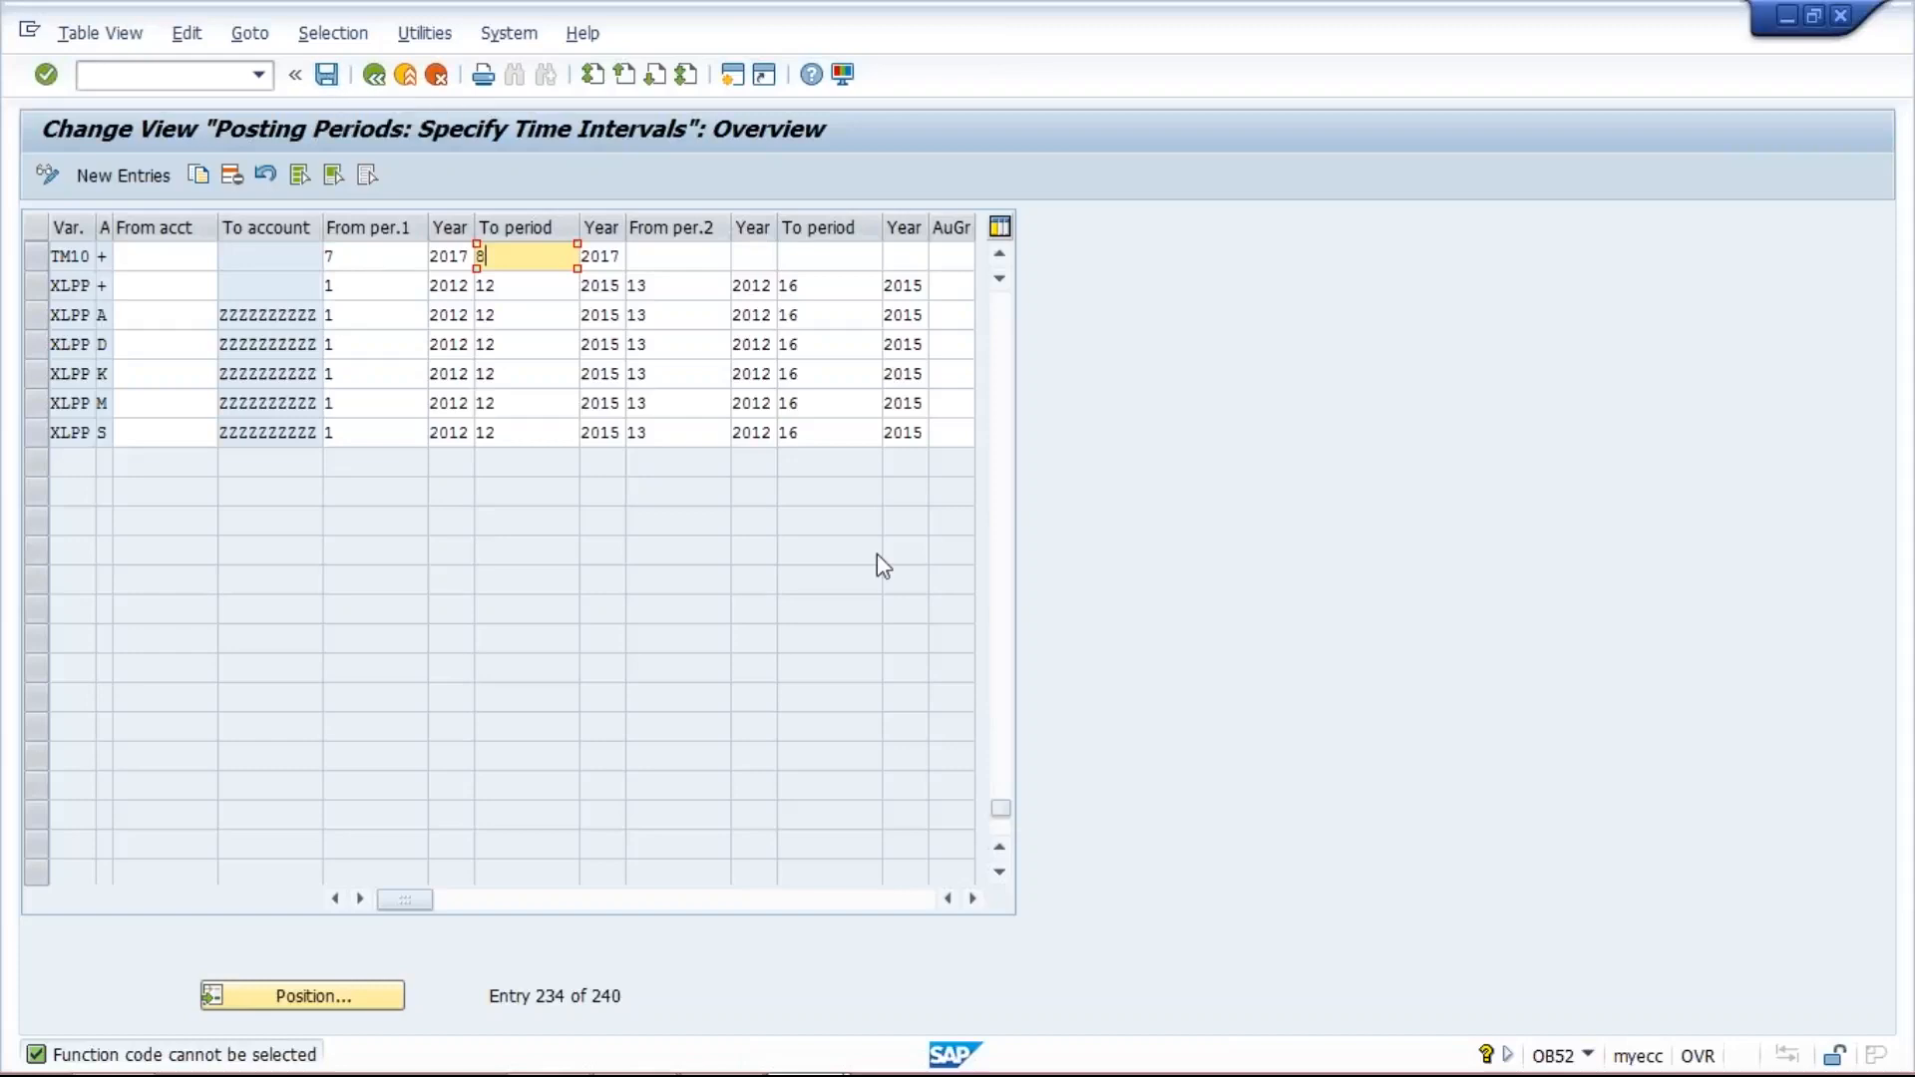
pyautogui.moveTo(1207, 1075)
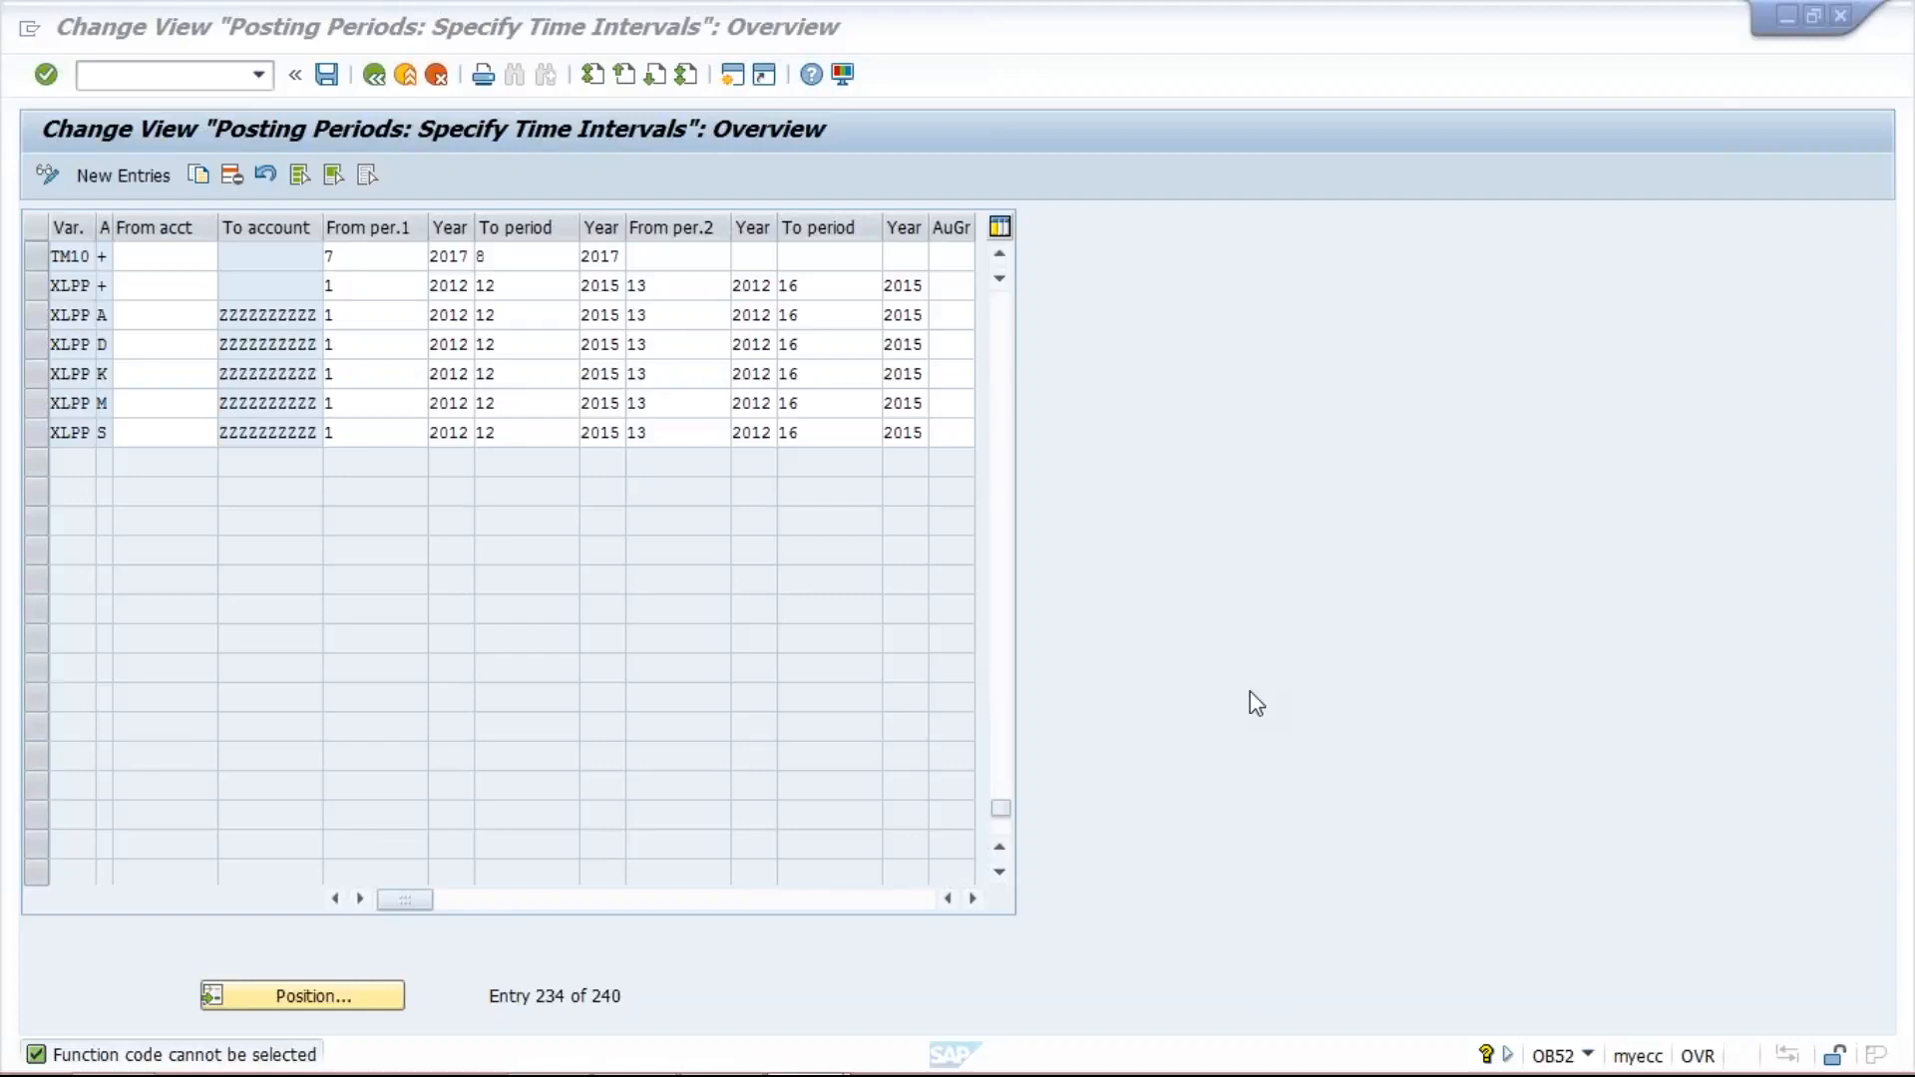
# - Set the TM10 entry's first interval to run from period 9 to period 9
pyautogui.click(389, 270)
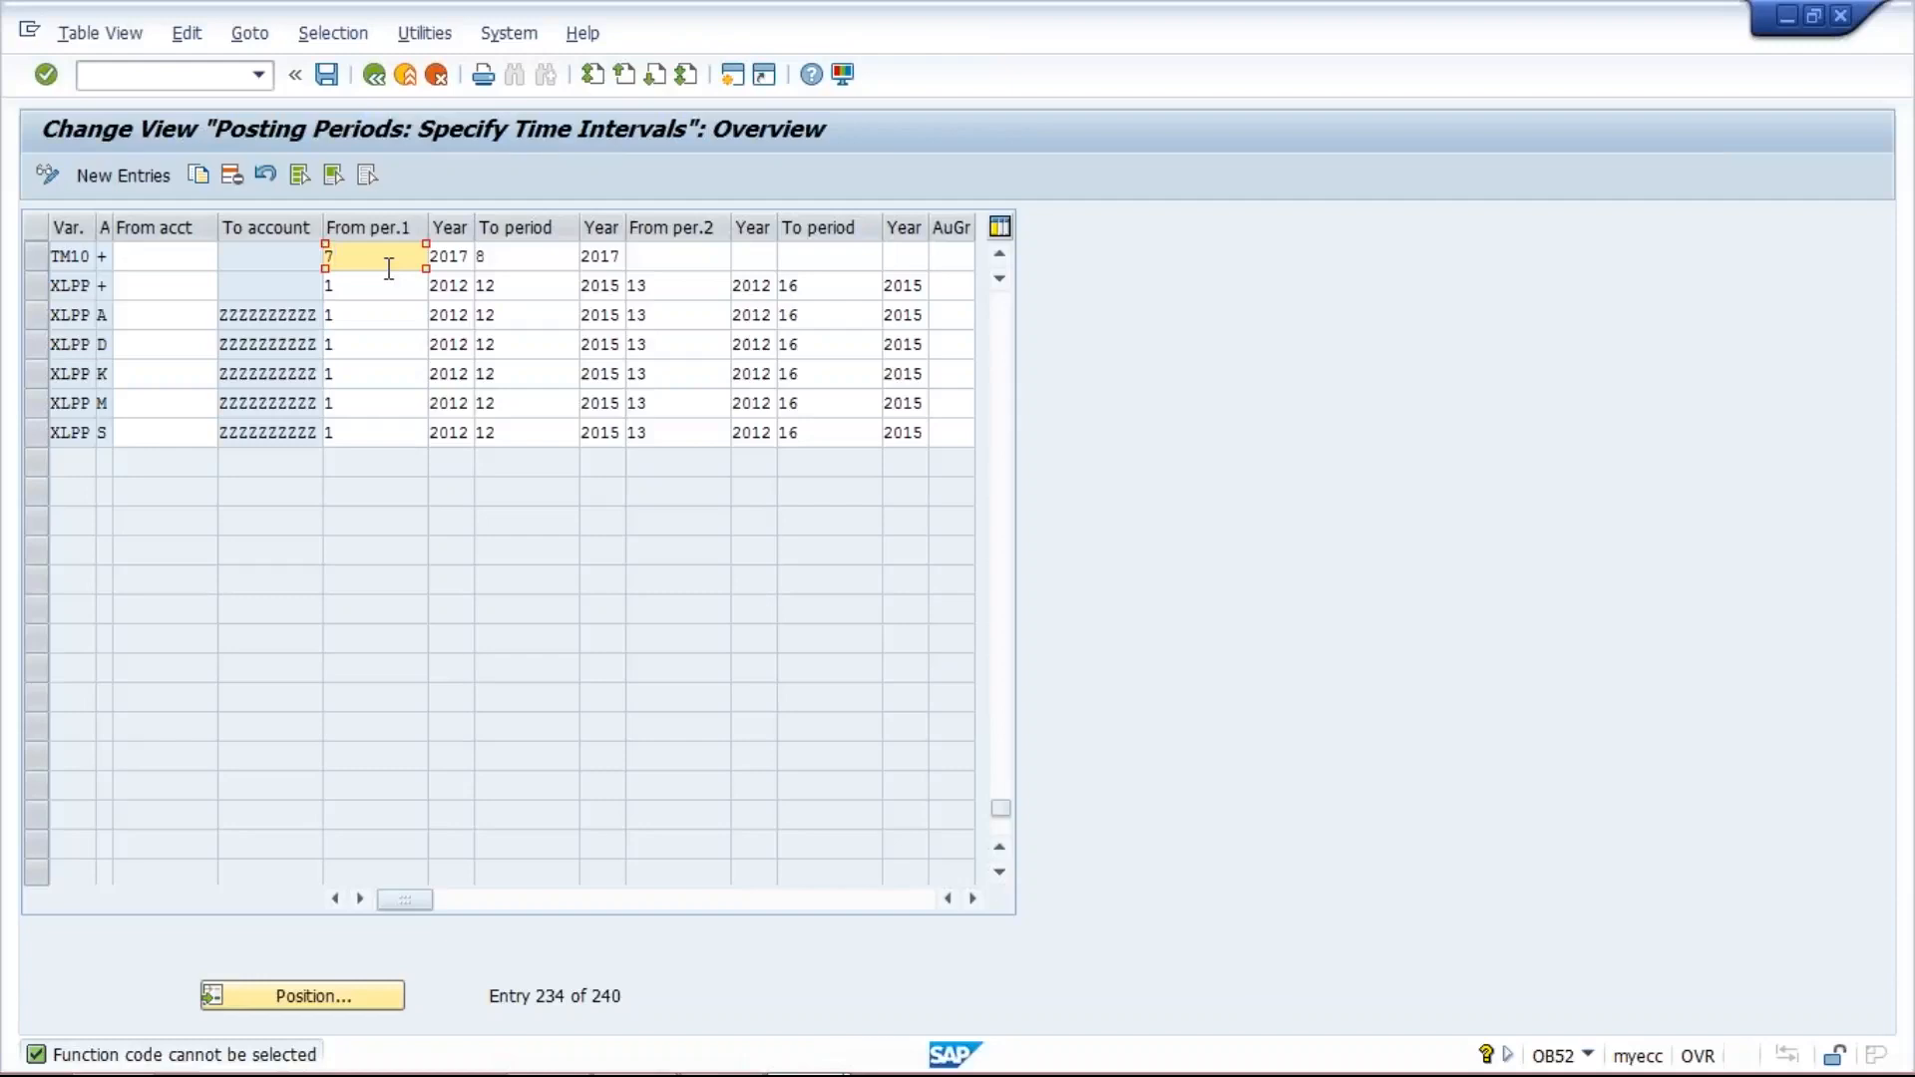
pyautogui.press('BackSpace')
pyautogui.write('9')
pyautogui.press('Tab')
pyautogui.press('Tab')
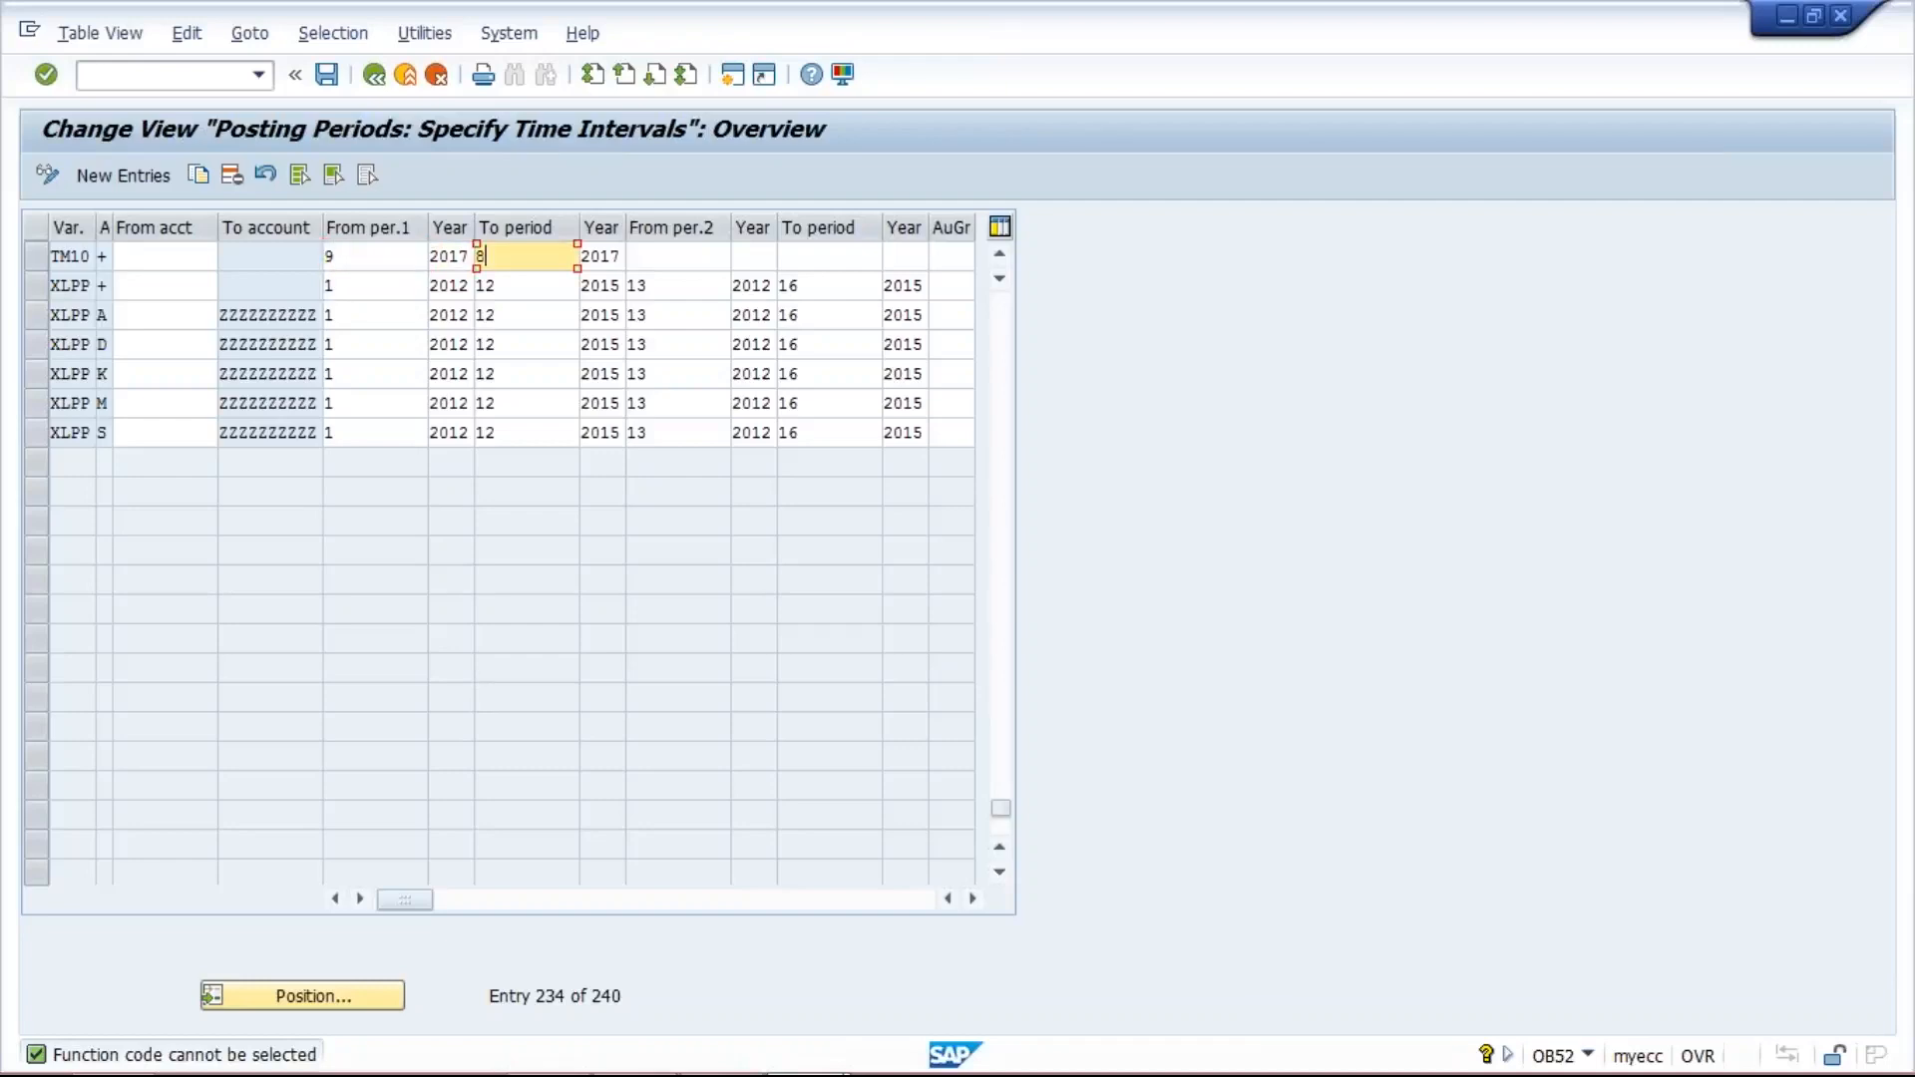
pyautogui.press('BackSpace')
pyautogui.write('9')
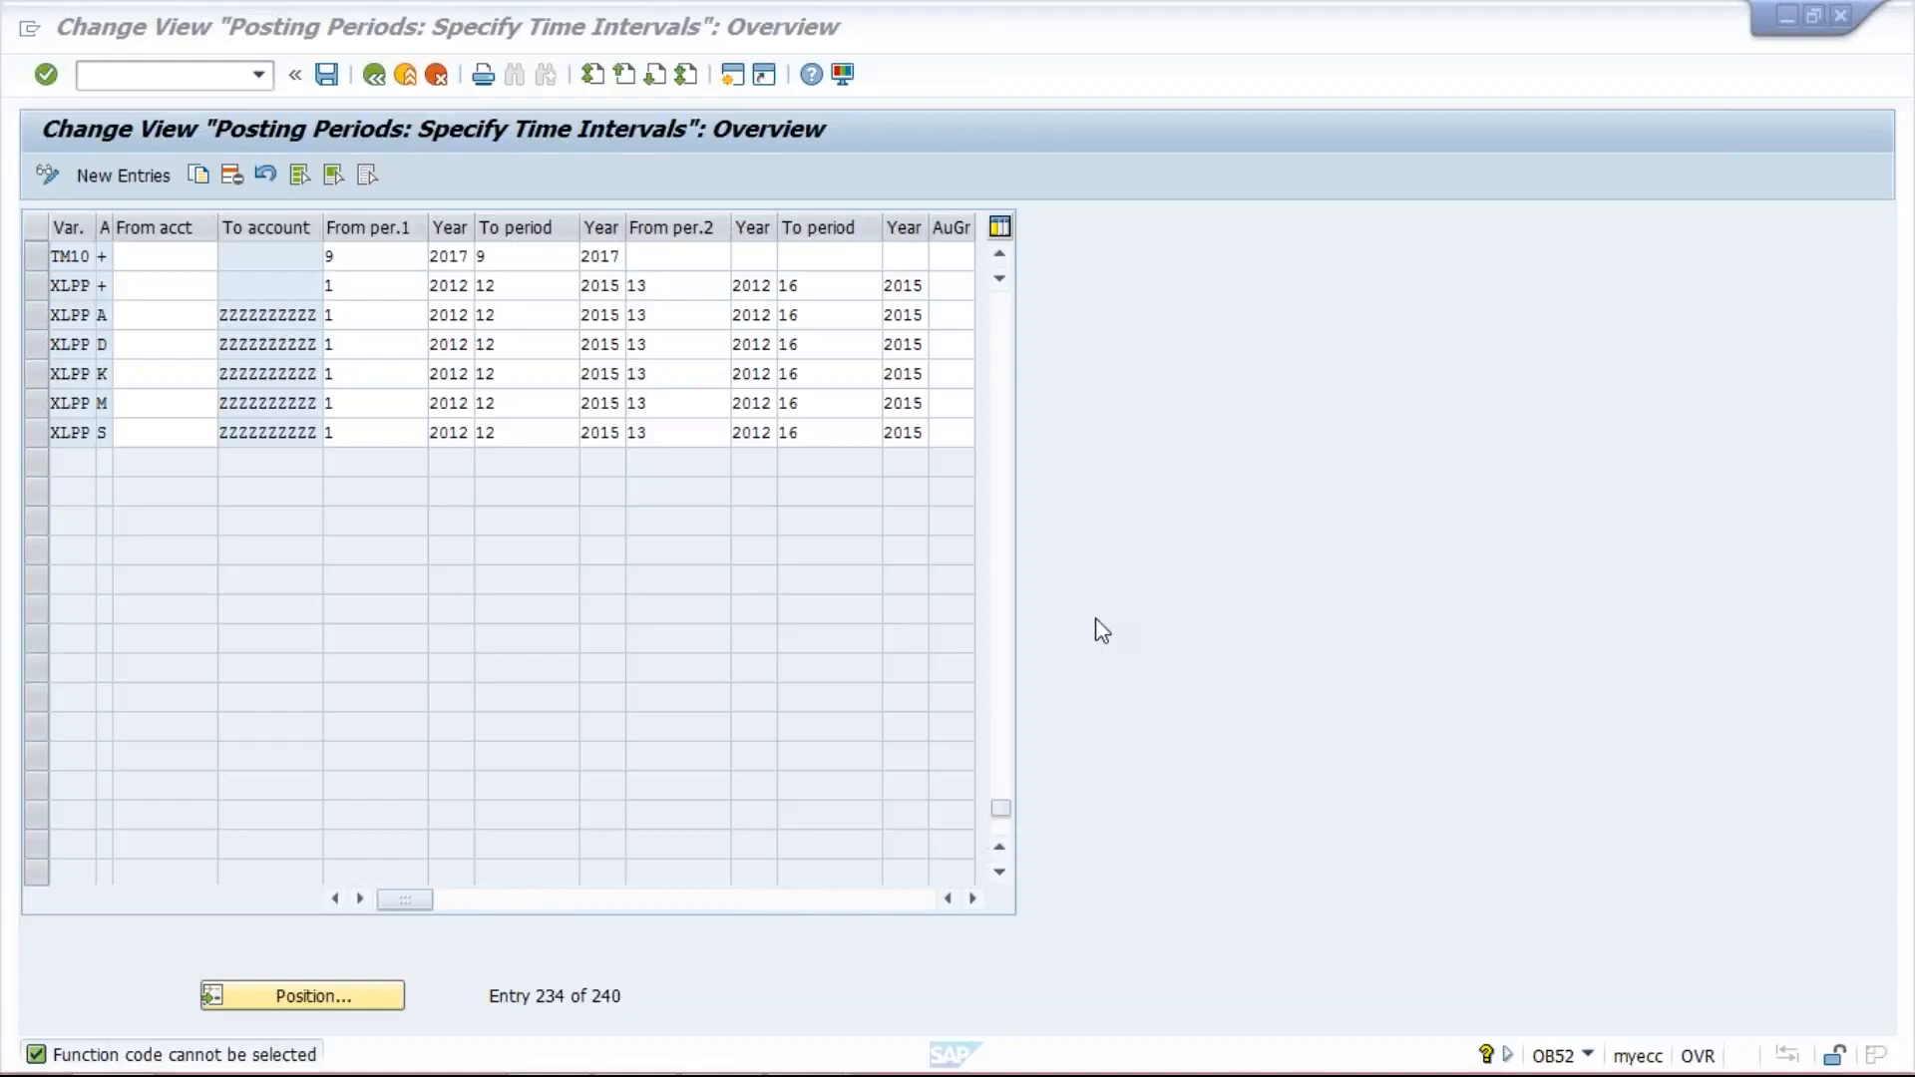
# - Set both the starting and ending periods of the TM10 entry's first interval to 8
pyautogui.click(376, 257)
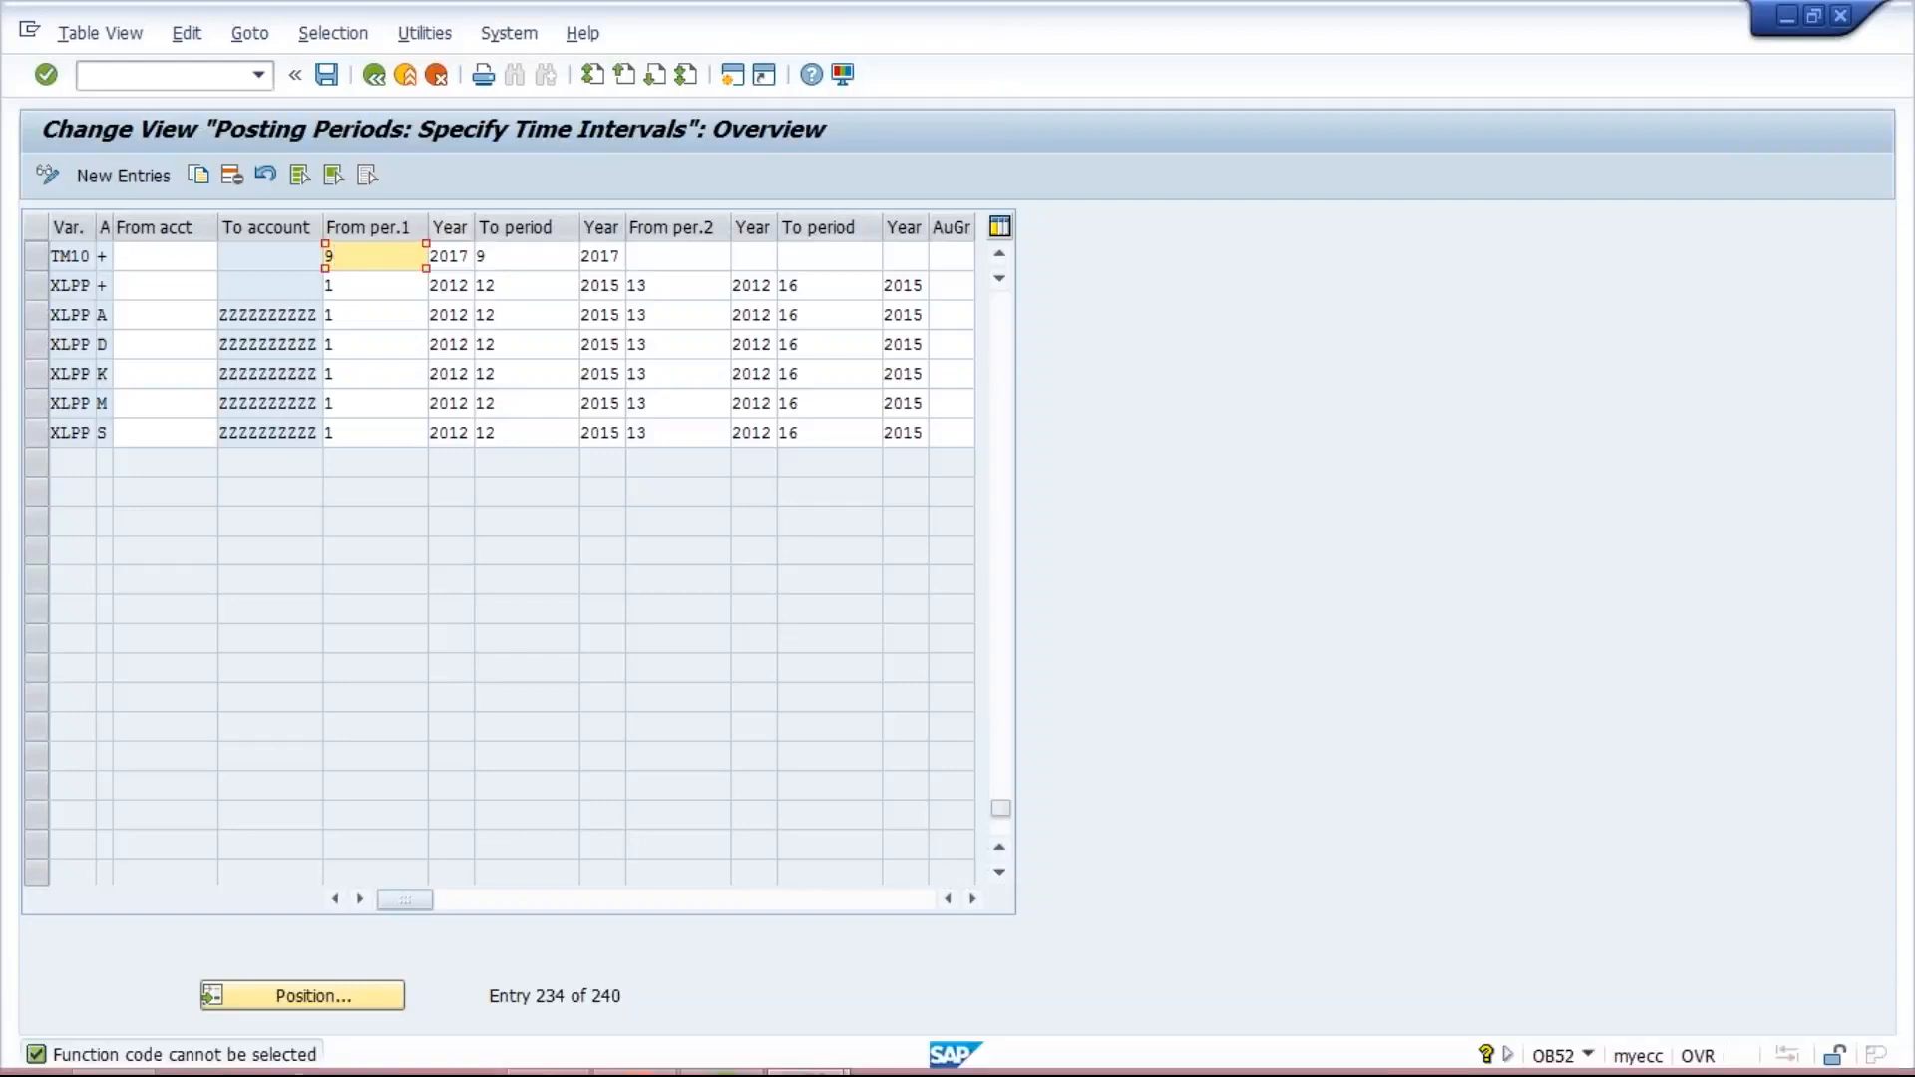
pyautogui.write('8')
pyautogui.press('Tab')
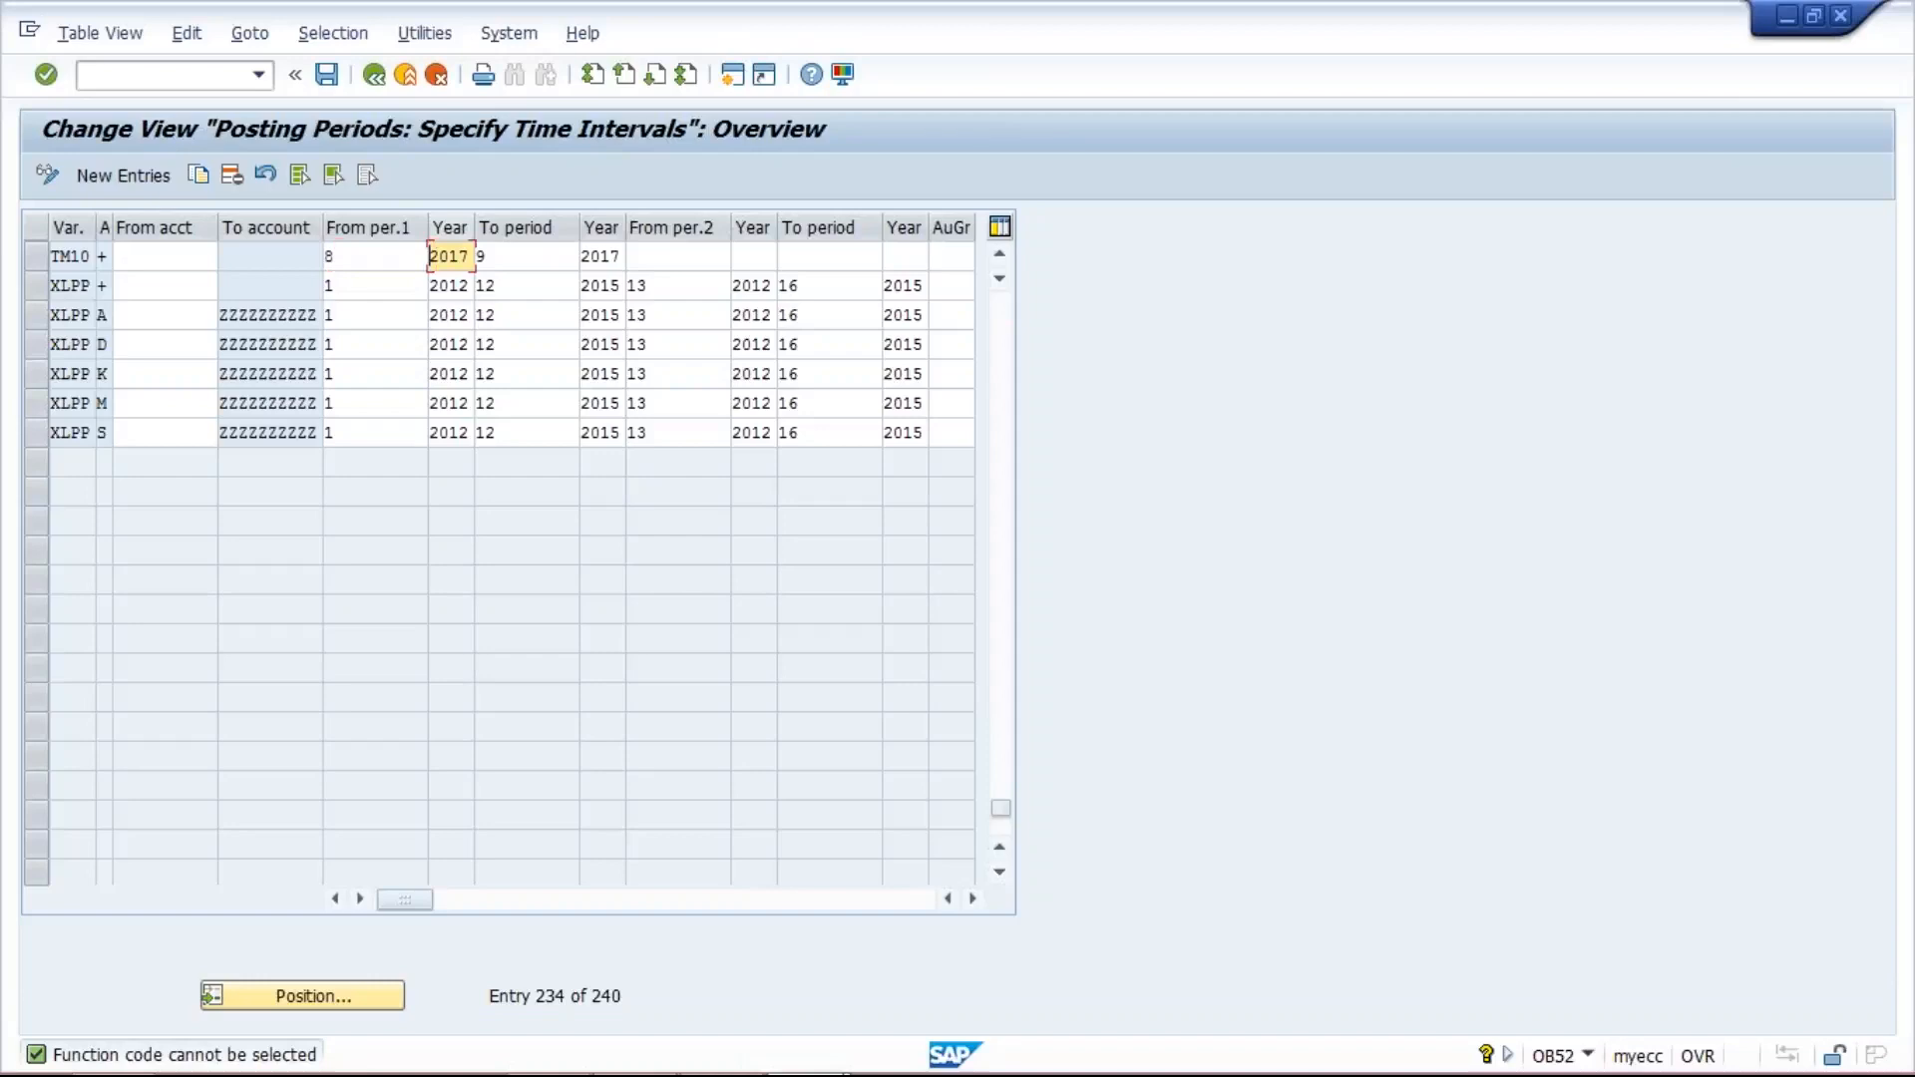
pyautogui.press('Tab')
pyautogui.press('Delete')
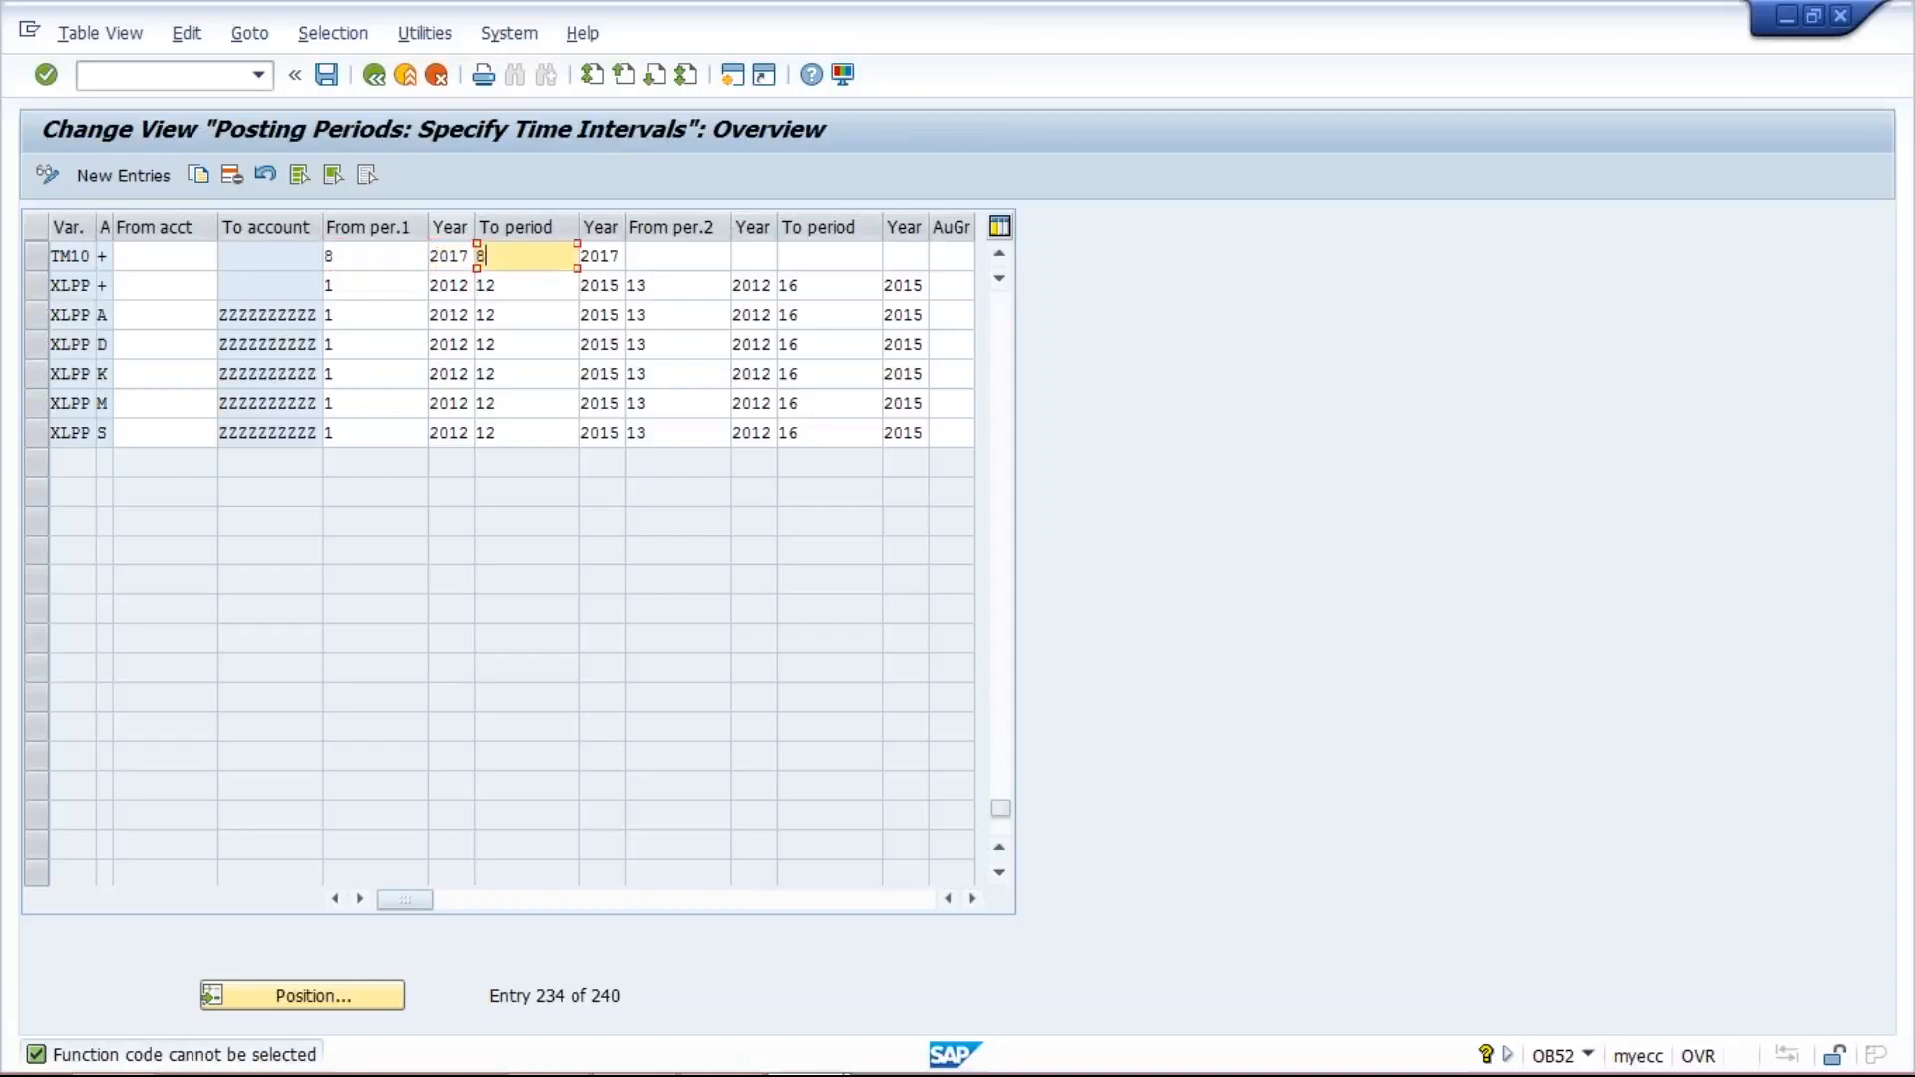
pyautogui.write('8')
pyautogui.click(359, 260)
pyautogui.click(532, 257)
pyautogui.click(389, 262)
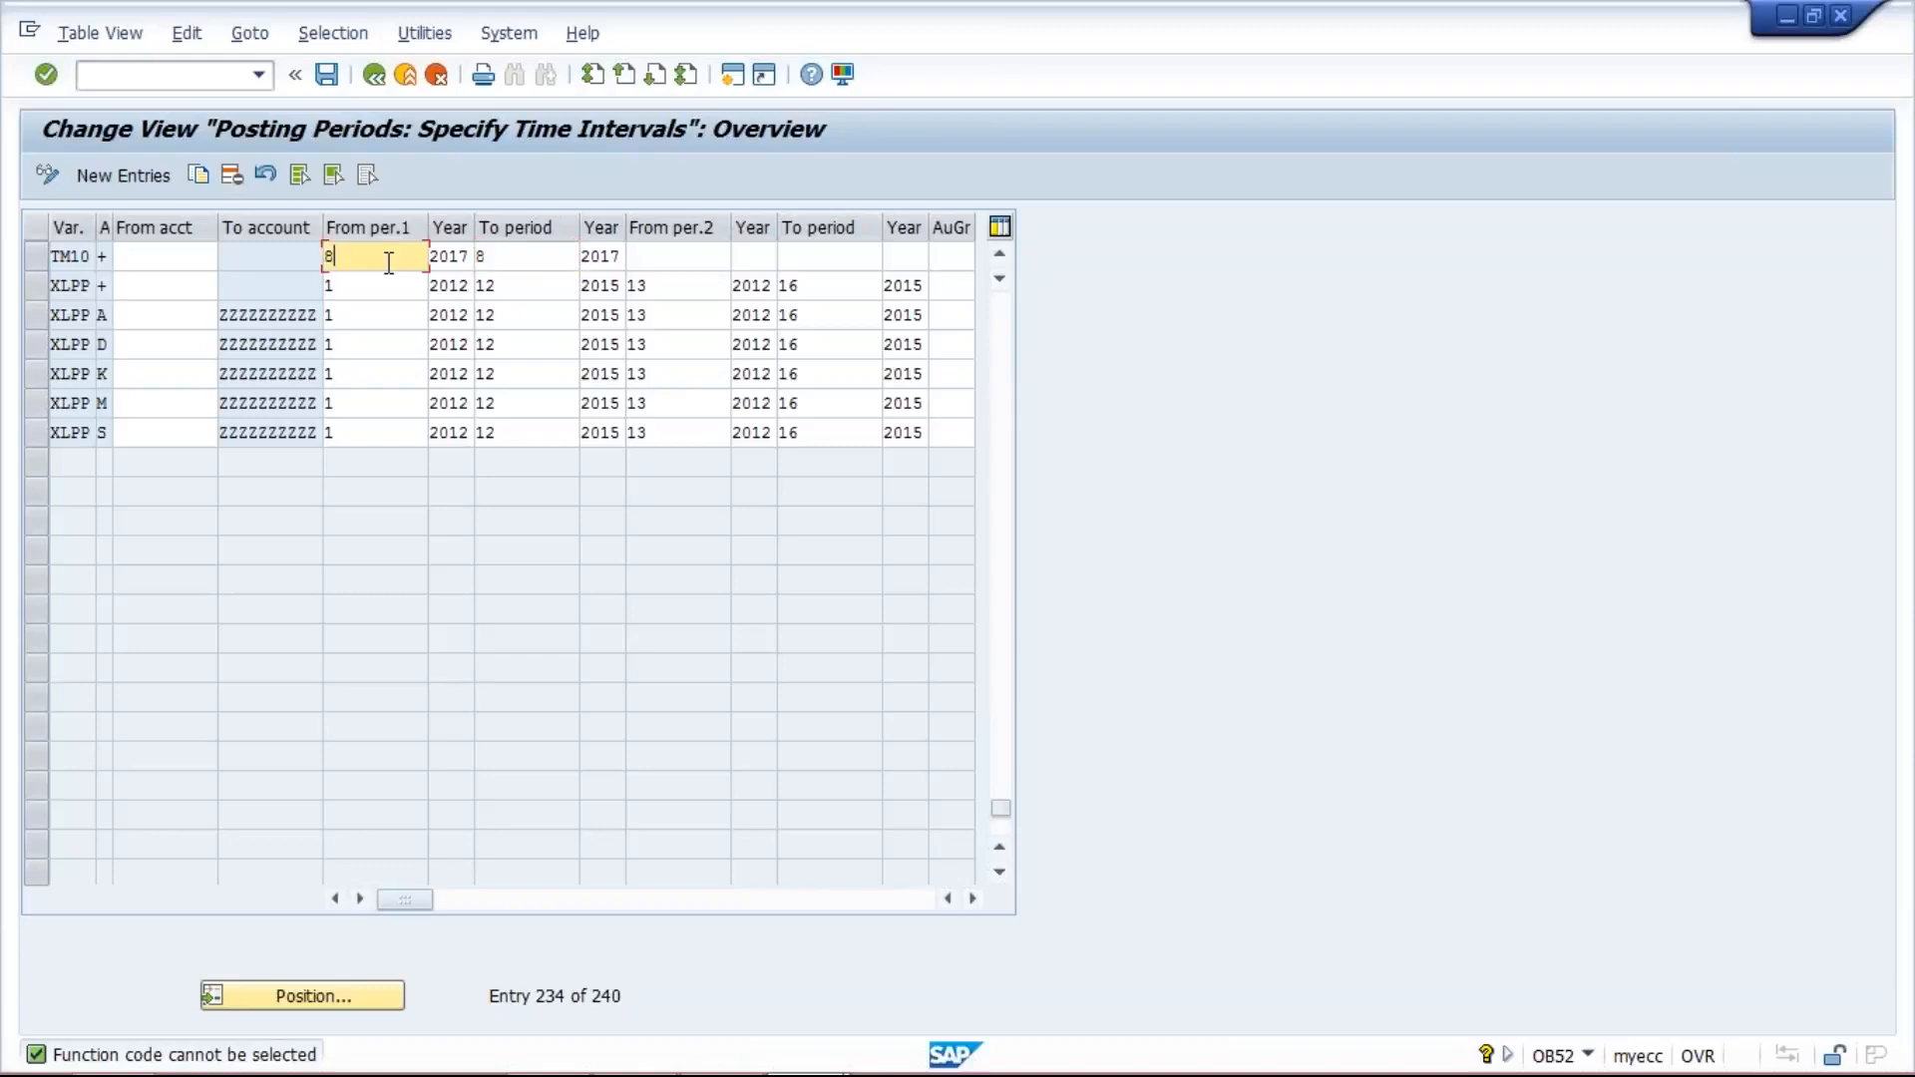
pyautogui.click(528, 263)
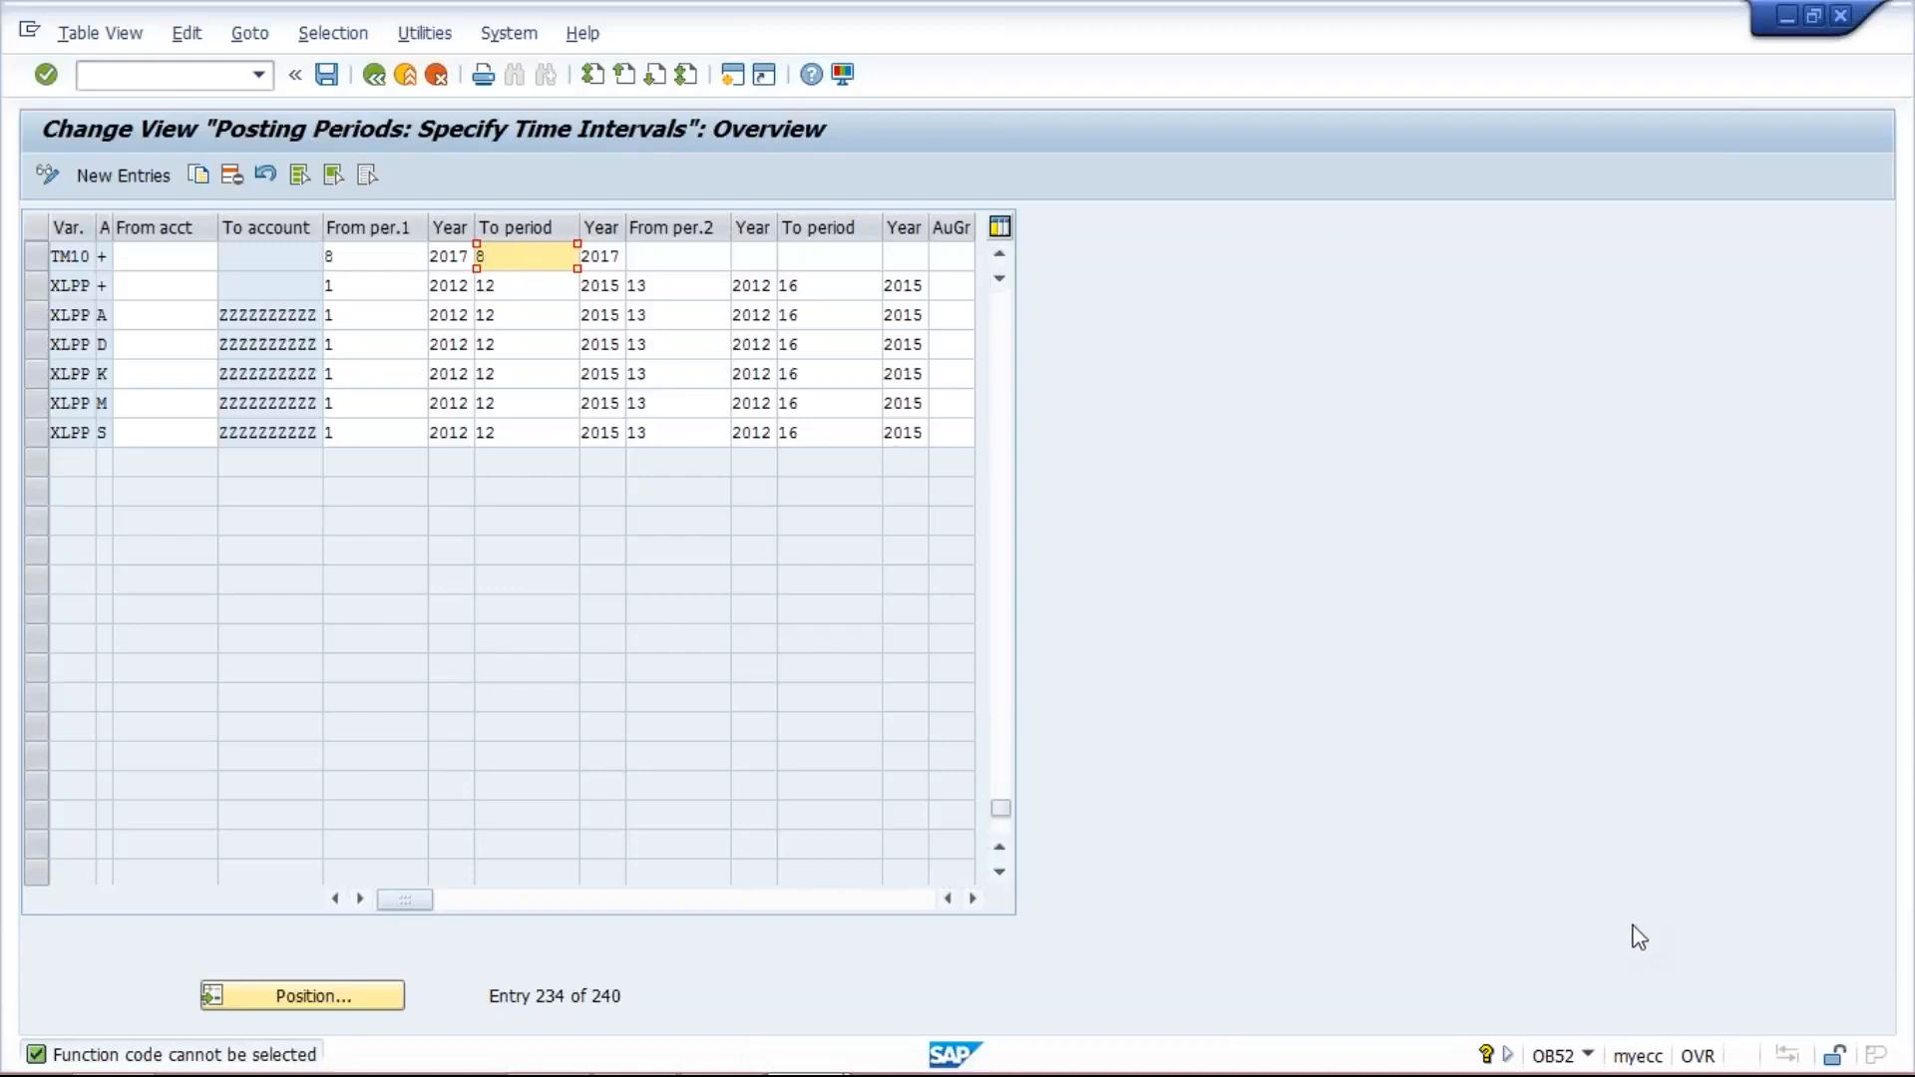
pyautogui.hotkey('alt', 'Tab')
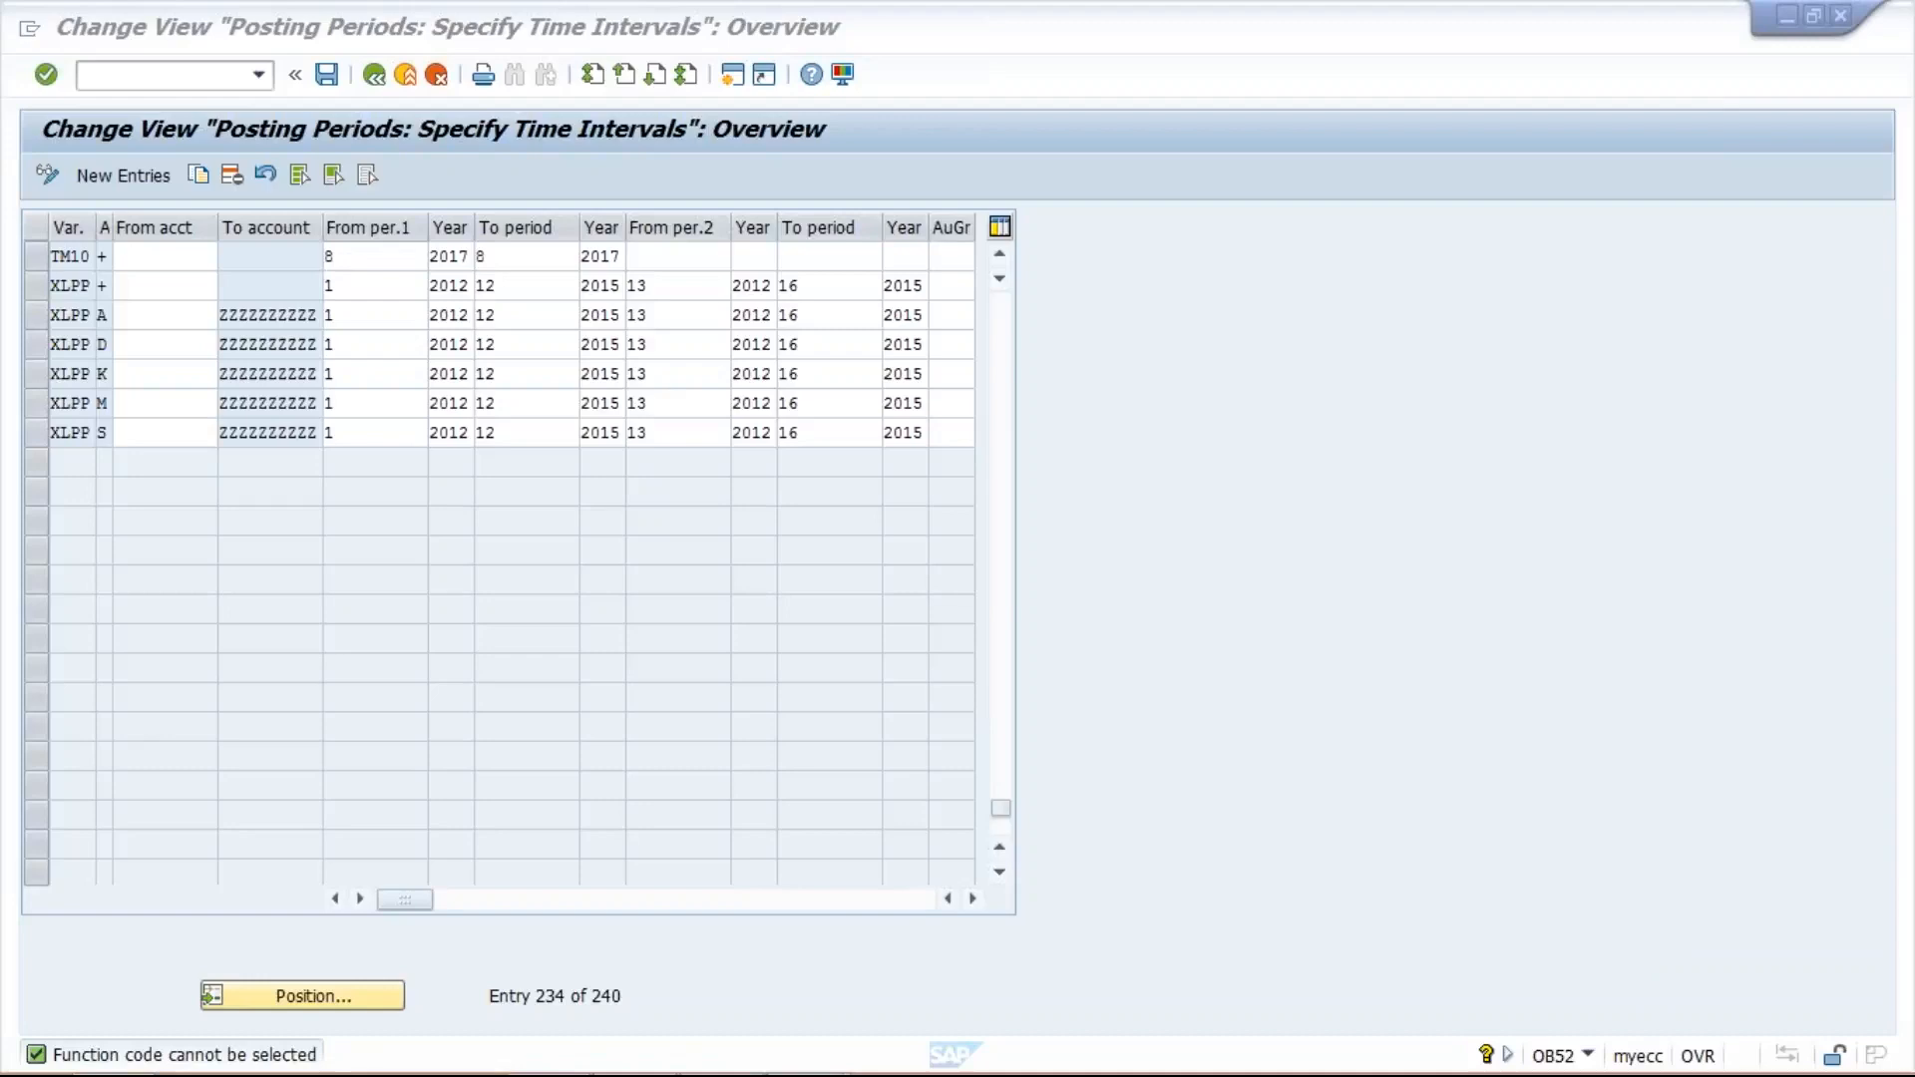
# - Set the TM10 entry's first interval to run from period 1 to period 12, with 2018 as the ending year
pyautogui.click(368, 251)
pyautogui.click(368, 252)
pyautogui.write('1')
pyautogui.press('Tab')
pyautogui.press('Tab')
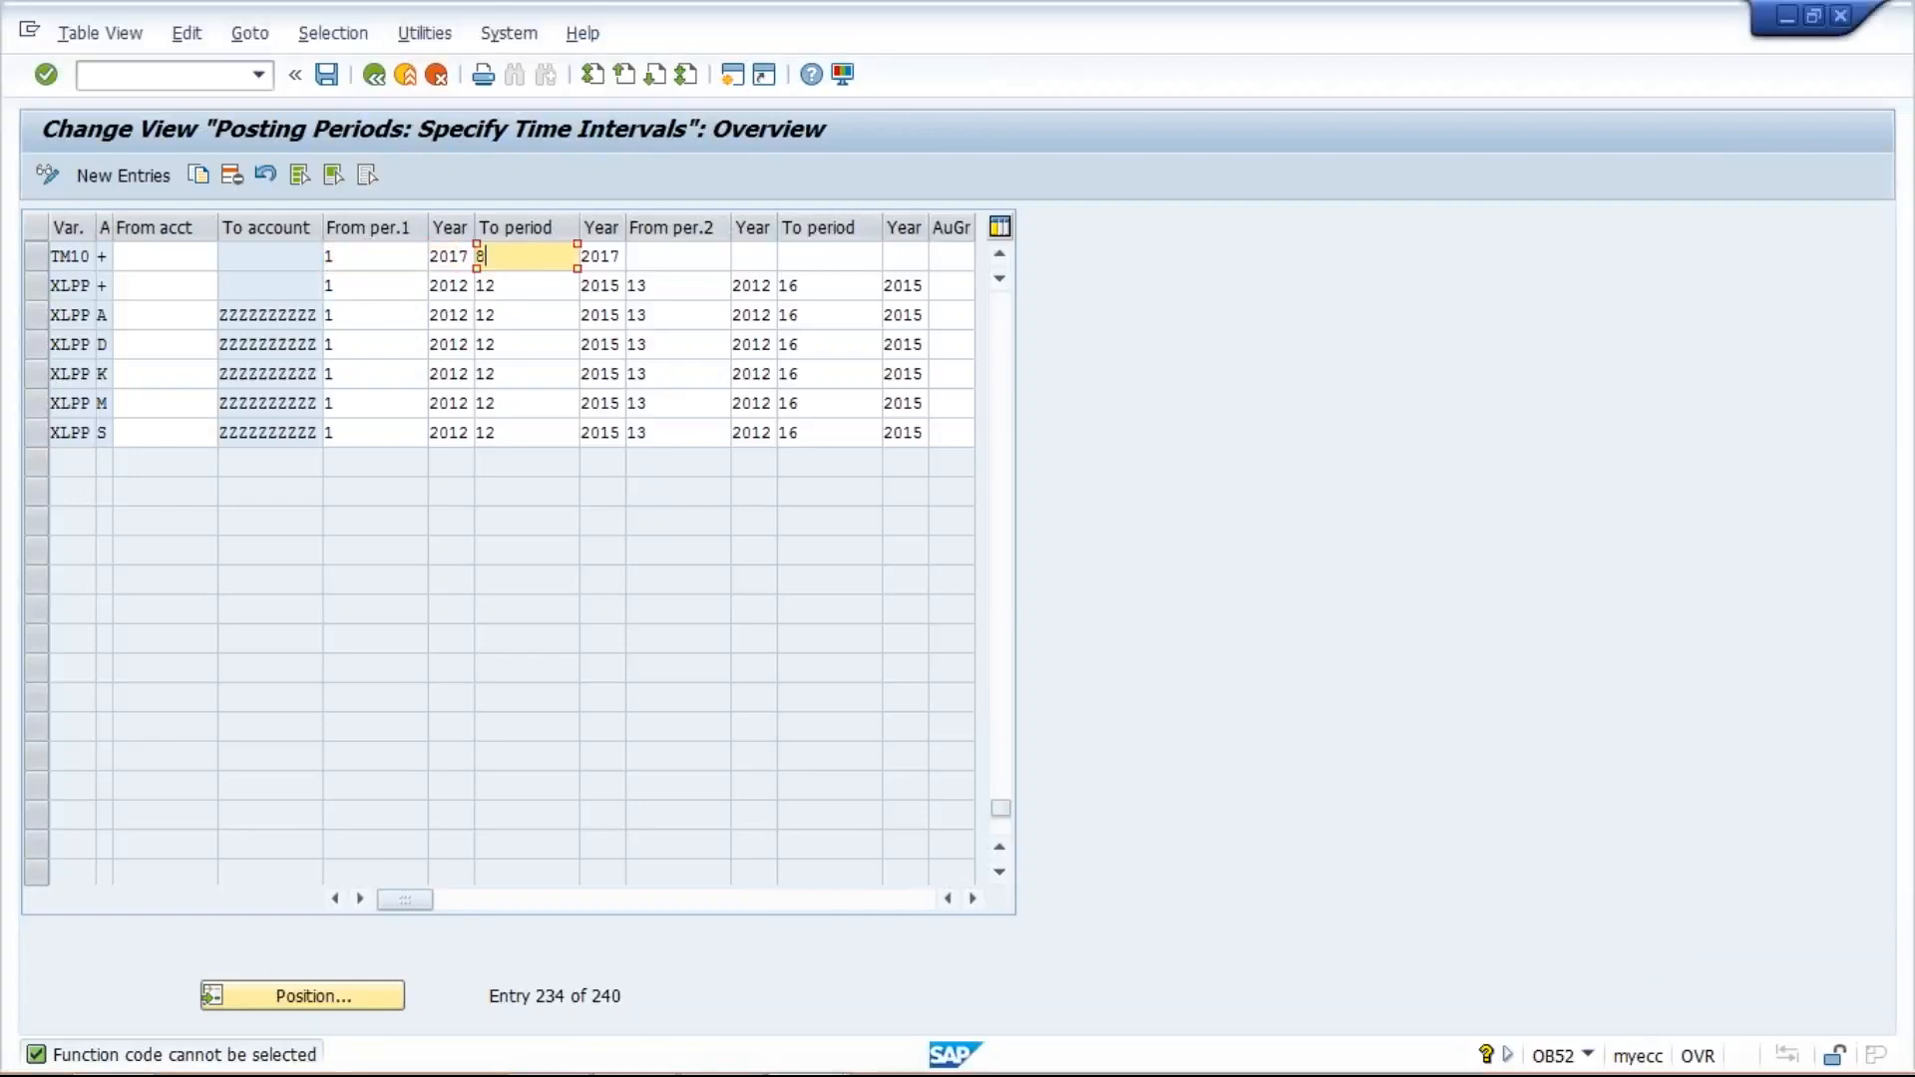
pyautogui.write('12')
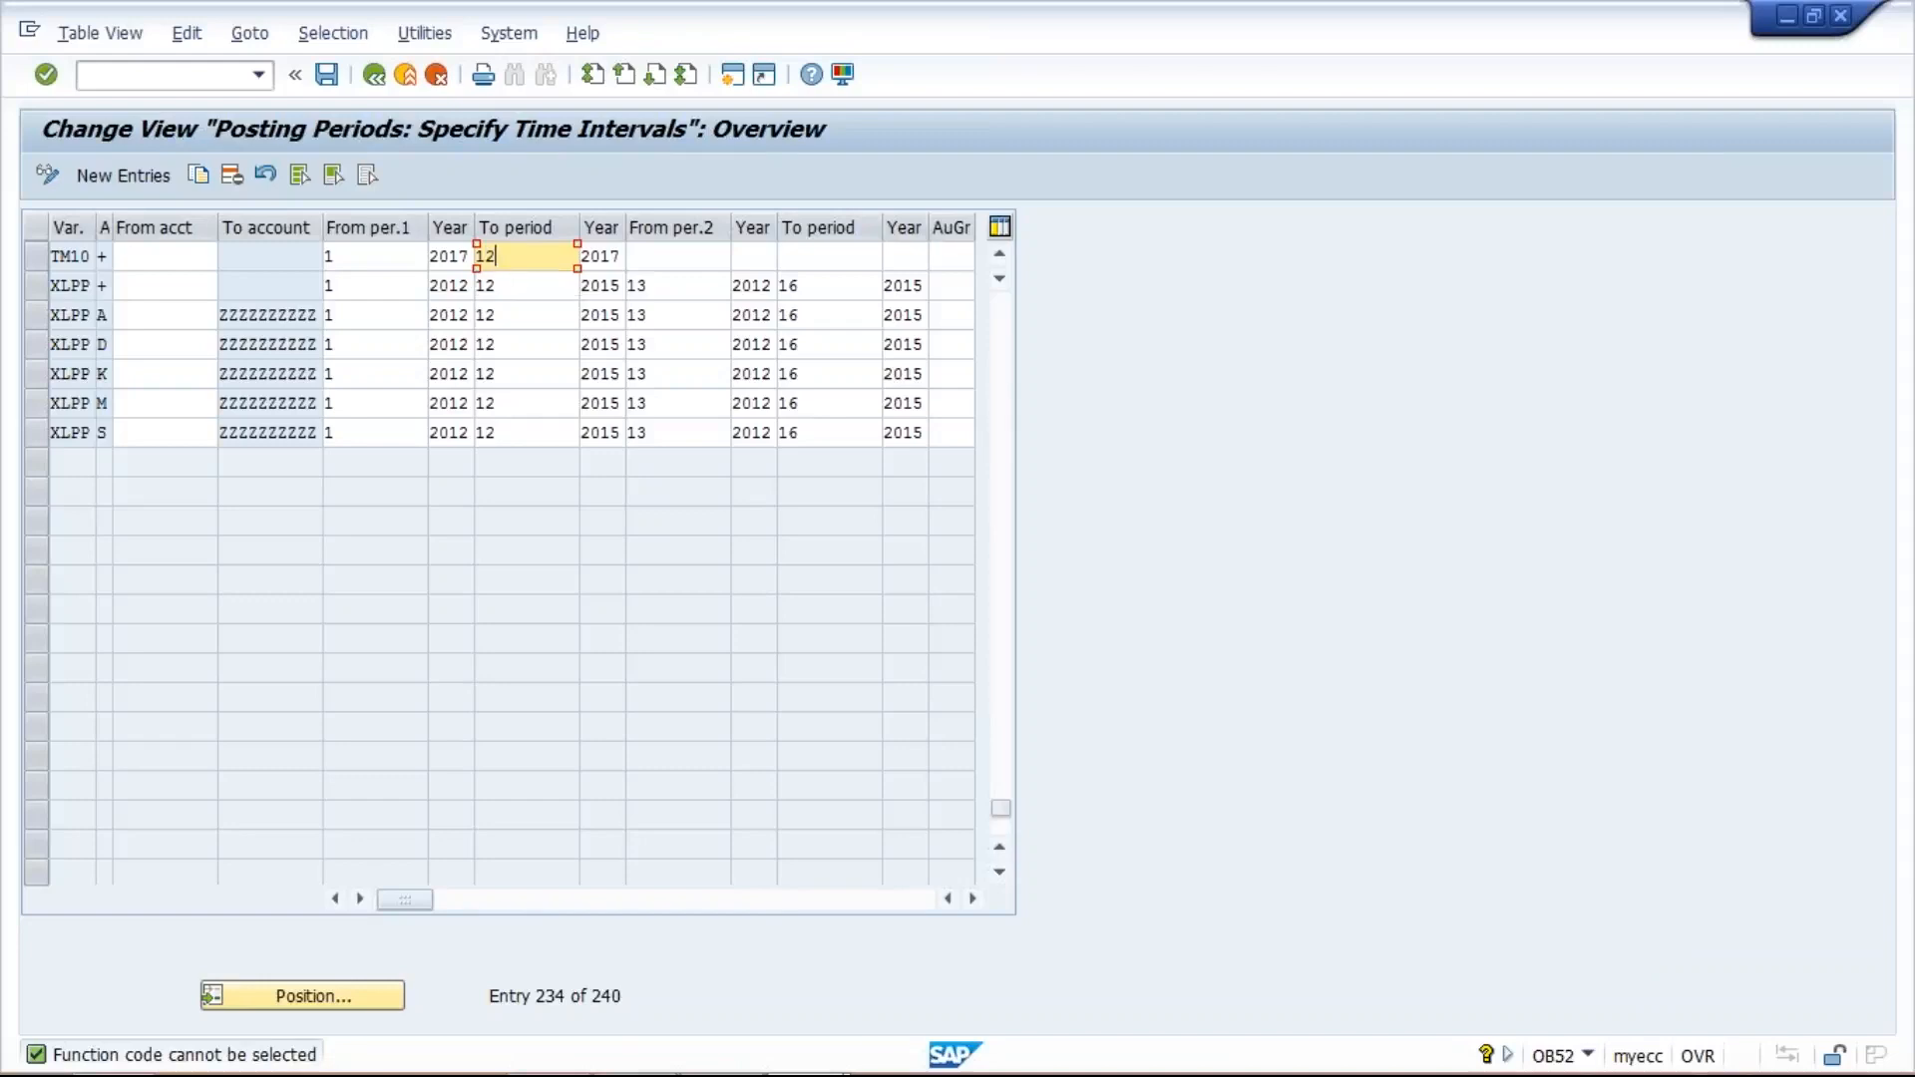
pyautogui.click(613, 256)
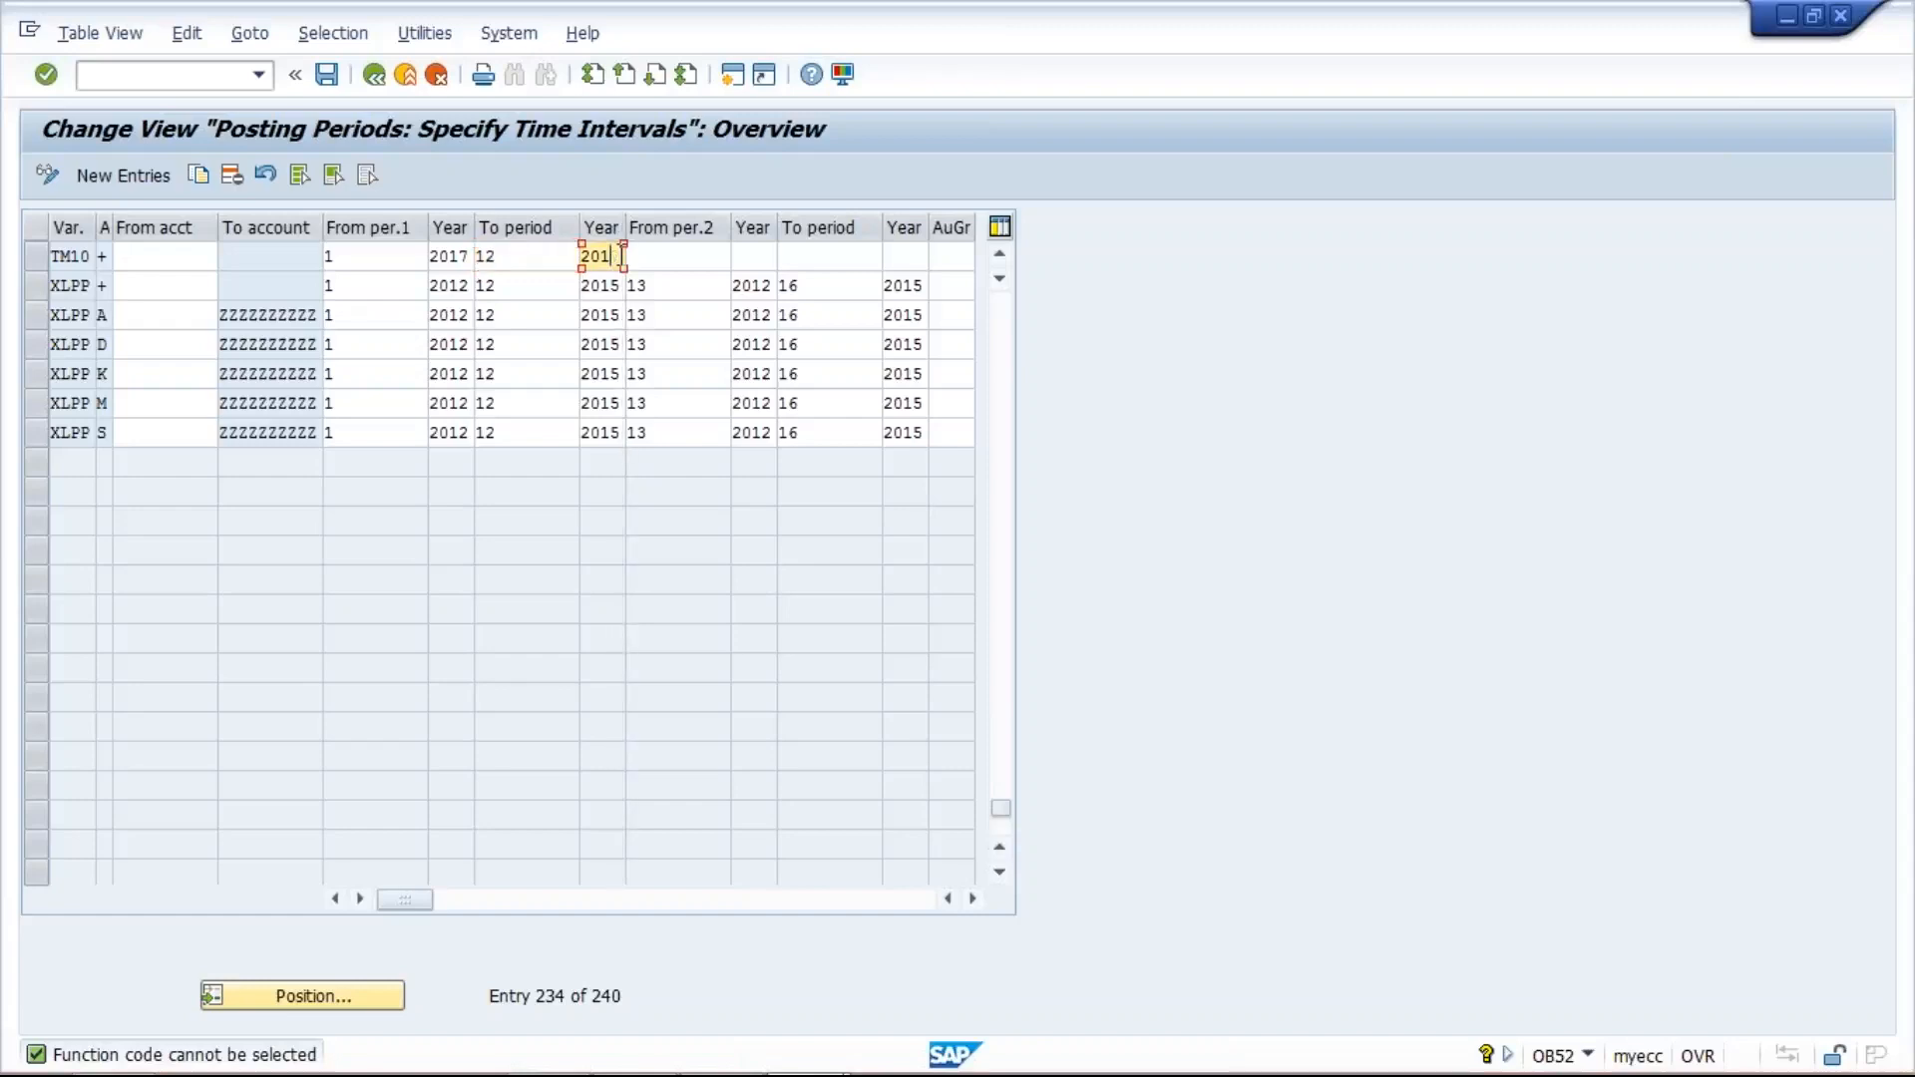
pyautogui.write('8')
pyautogui.click(380, 256)
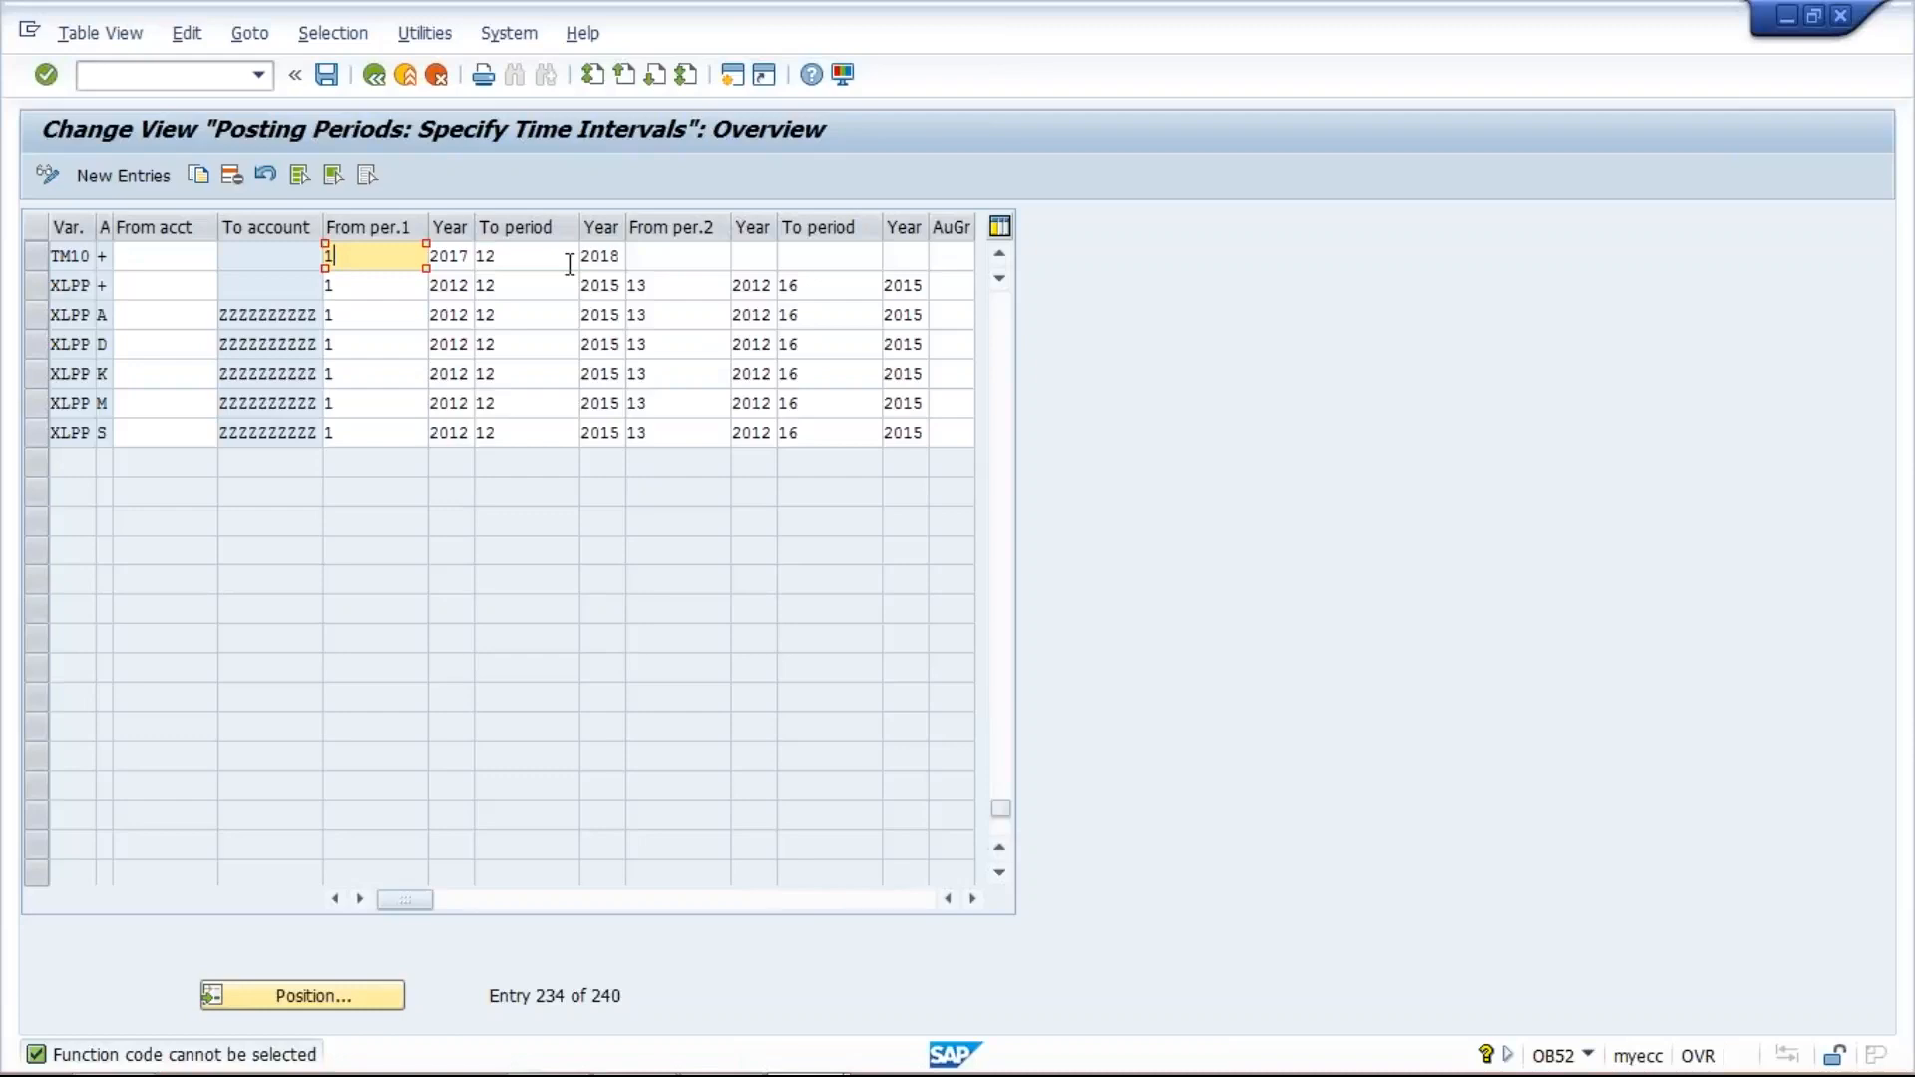
pyautogui.click(665, 256)
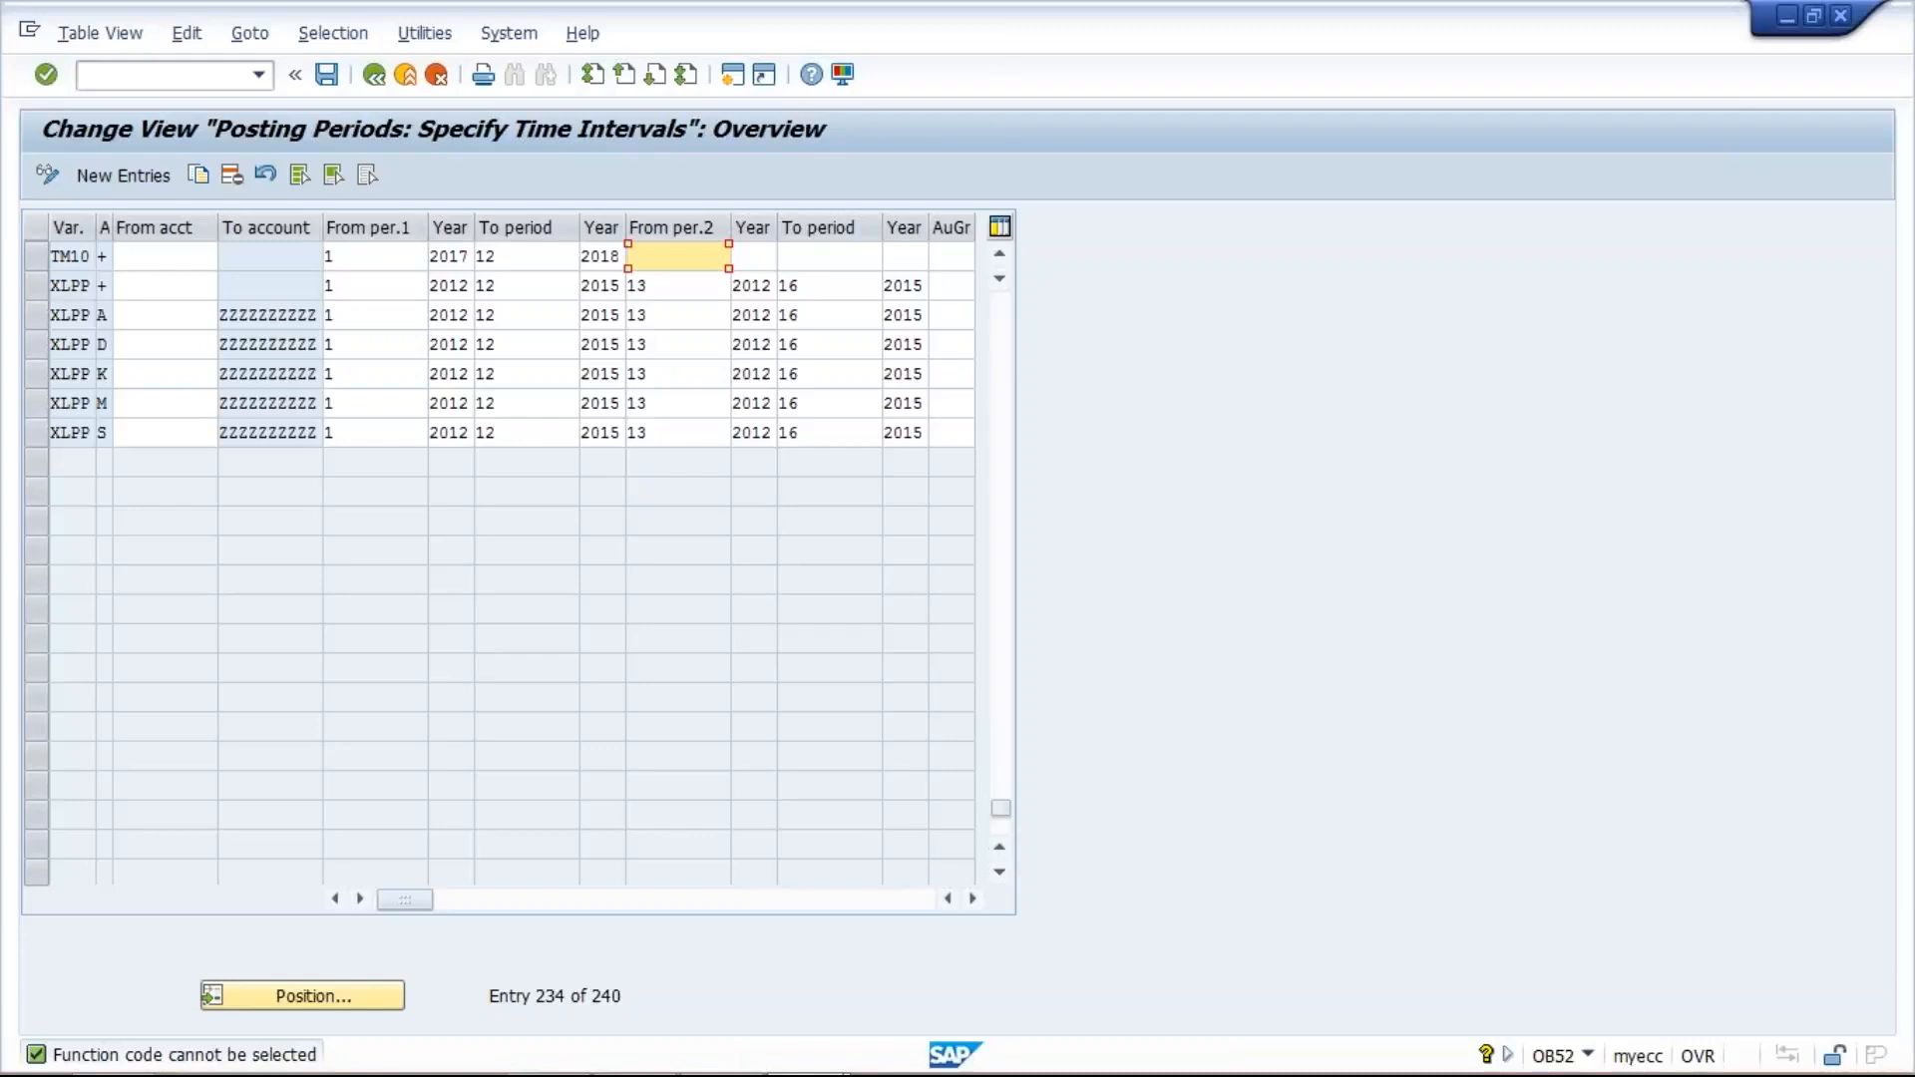
# - Set the TM10 entry's first interval to run from period 8 to period 8, with 2017 as the ending year
pyautogui.click(383, 256)
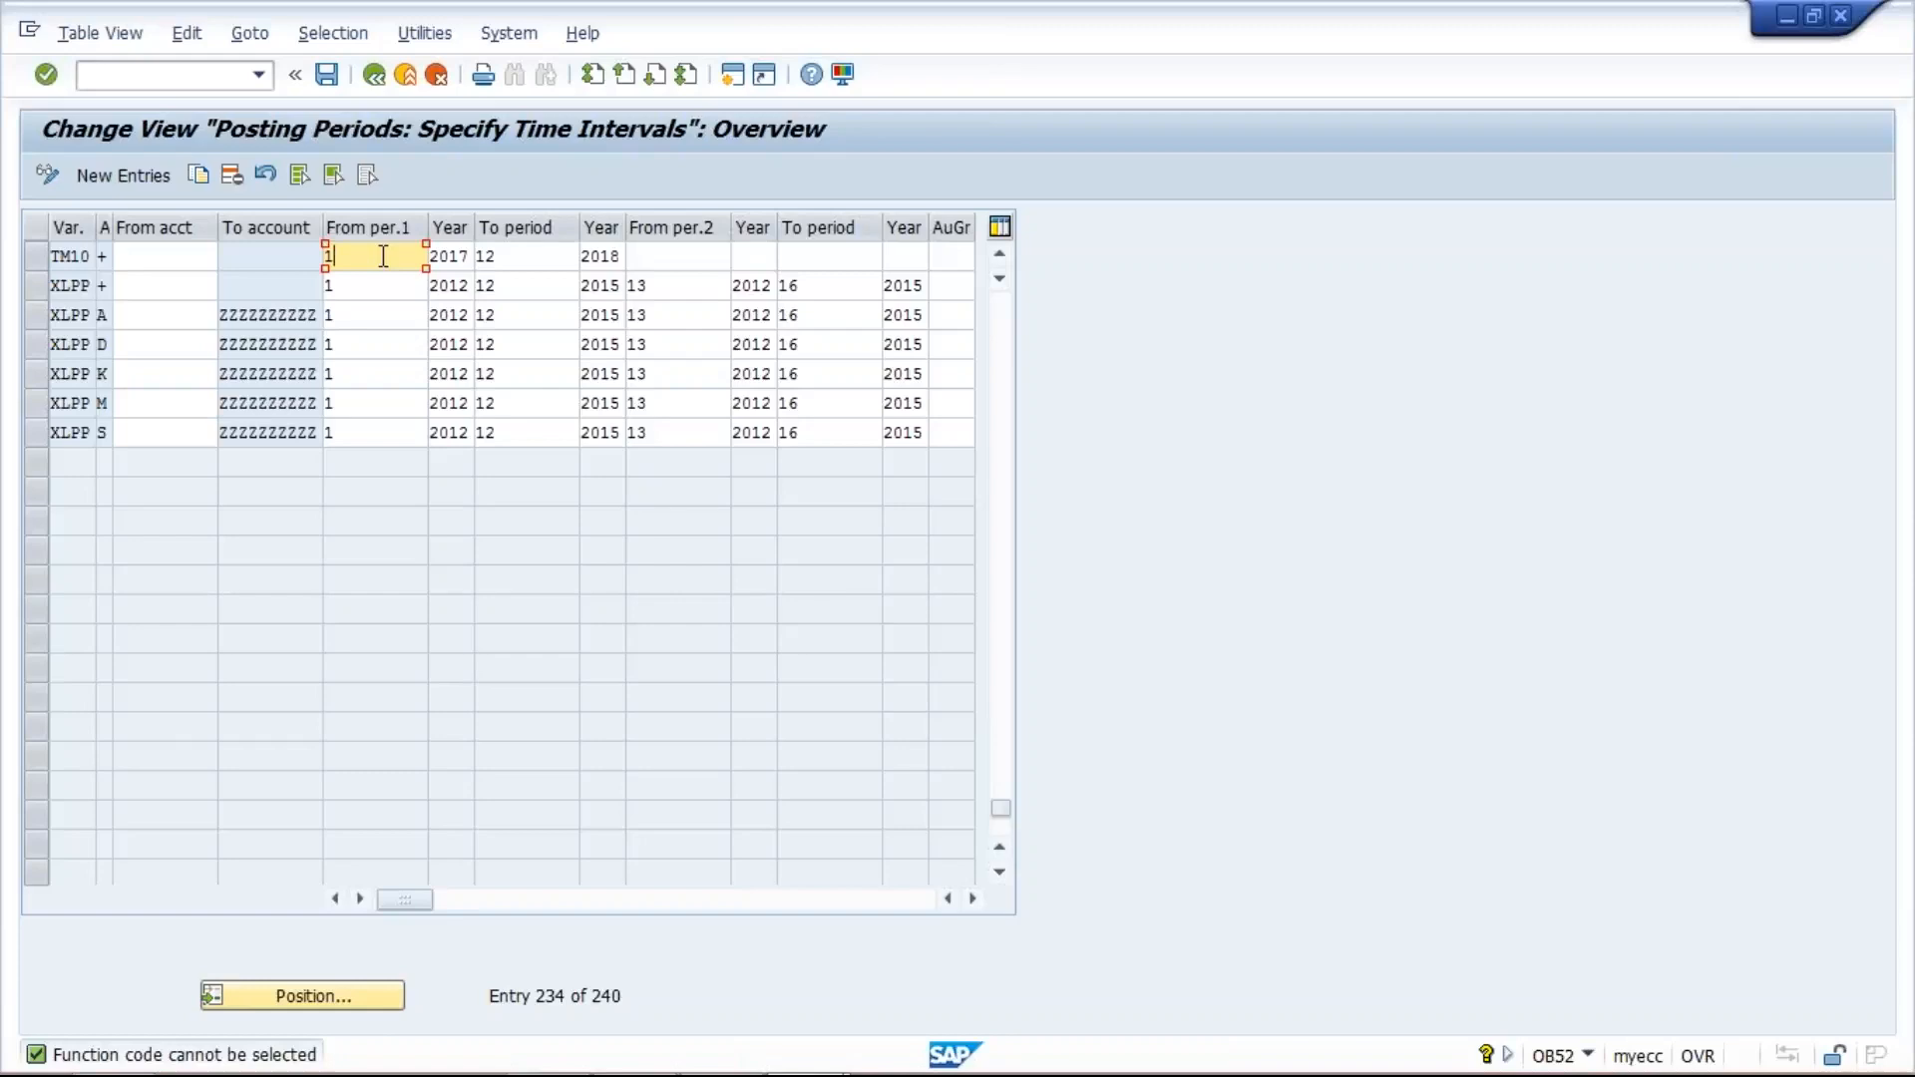
pyautogui.press('BackSpace')
pyautogui.write('8')
pyautogui.press('Tab')
pyautogui.press('Tab')
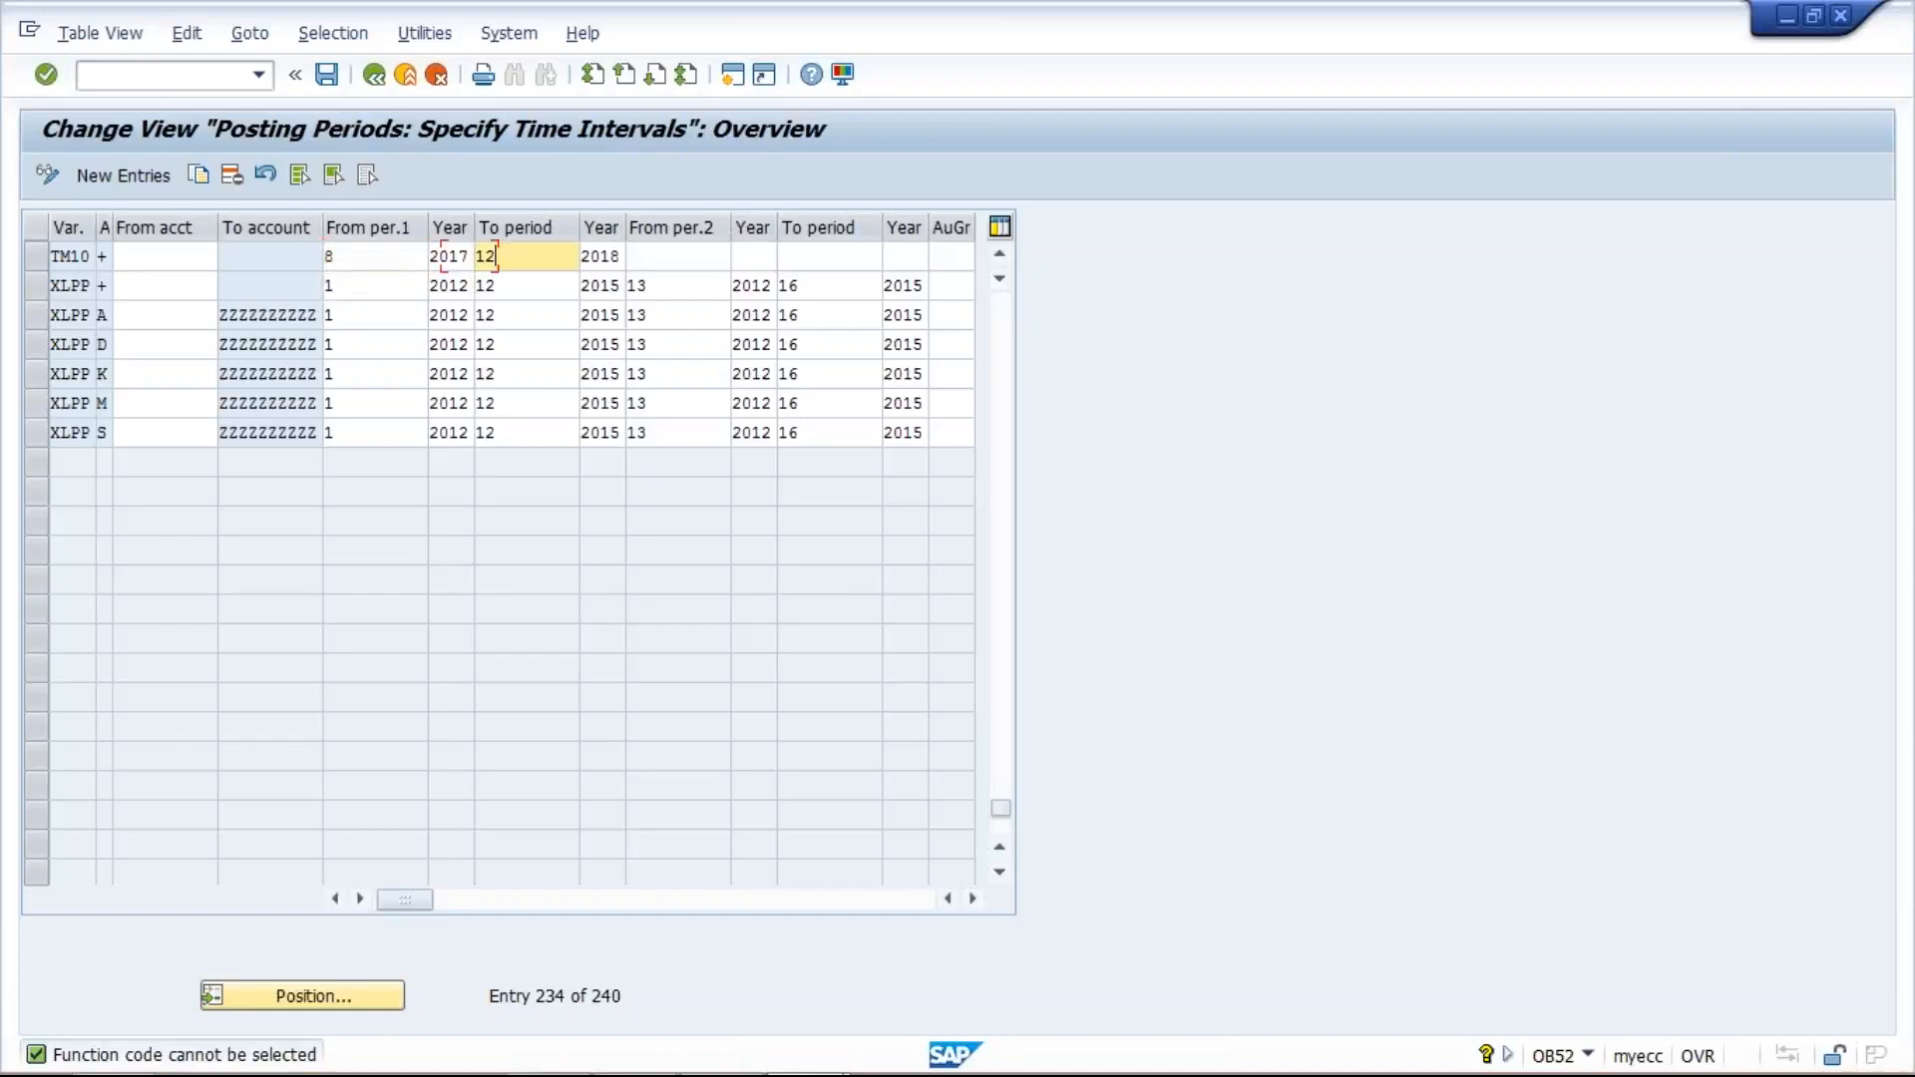
pyautogui.press('BackSpace')
pyautogui.press('BackSpace')
pyautogui.write('8')
pyautogui.press('Tab')
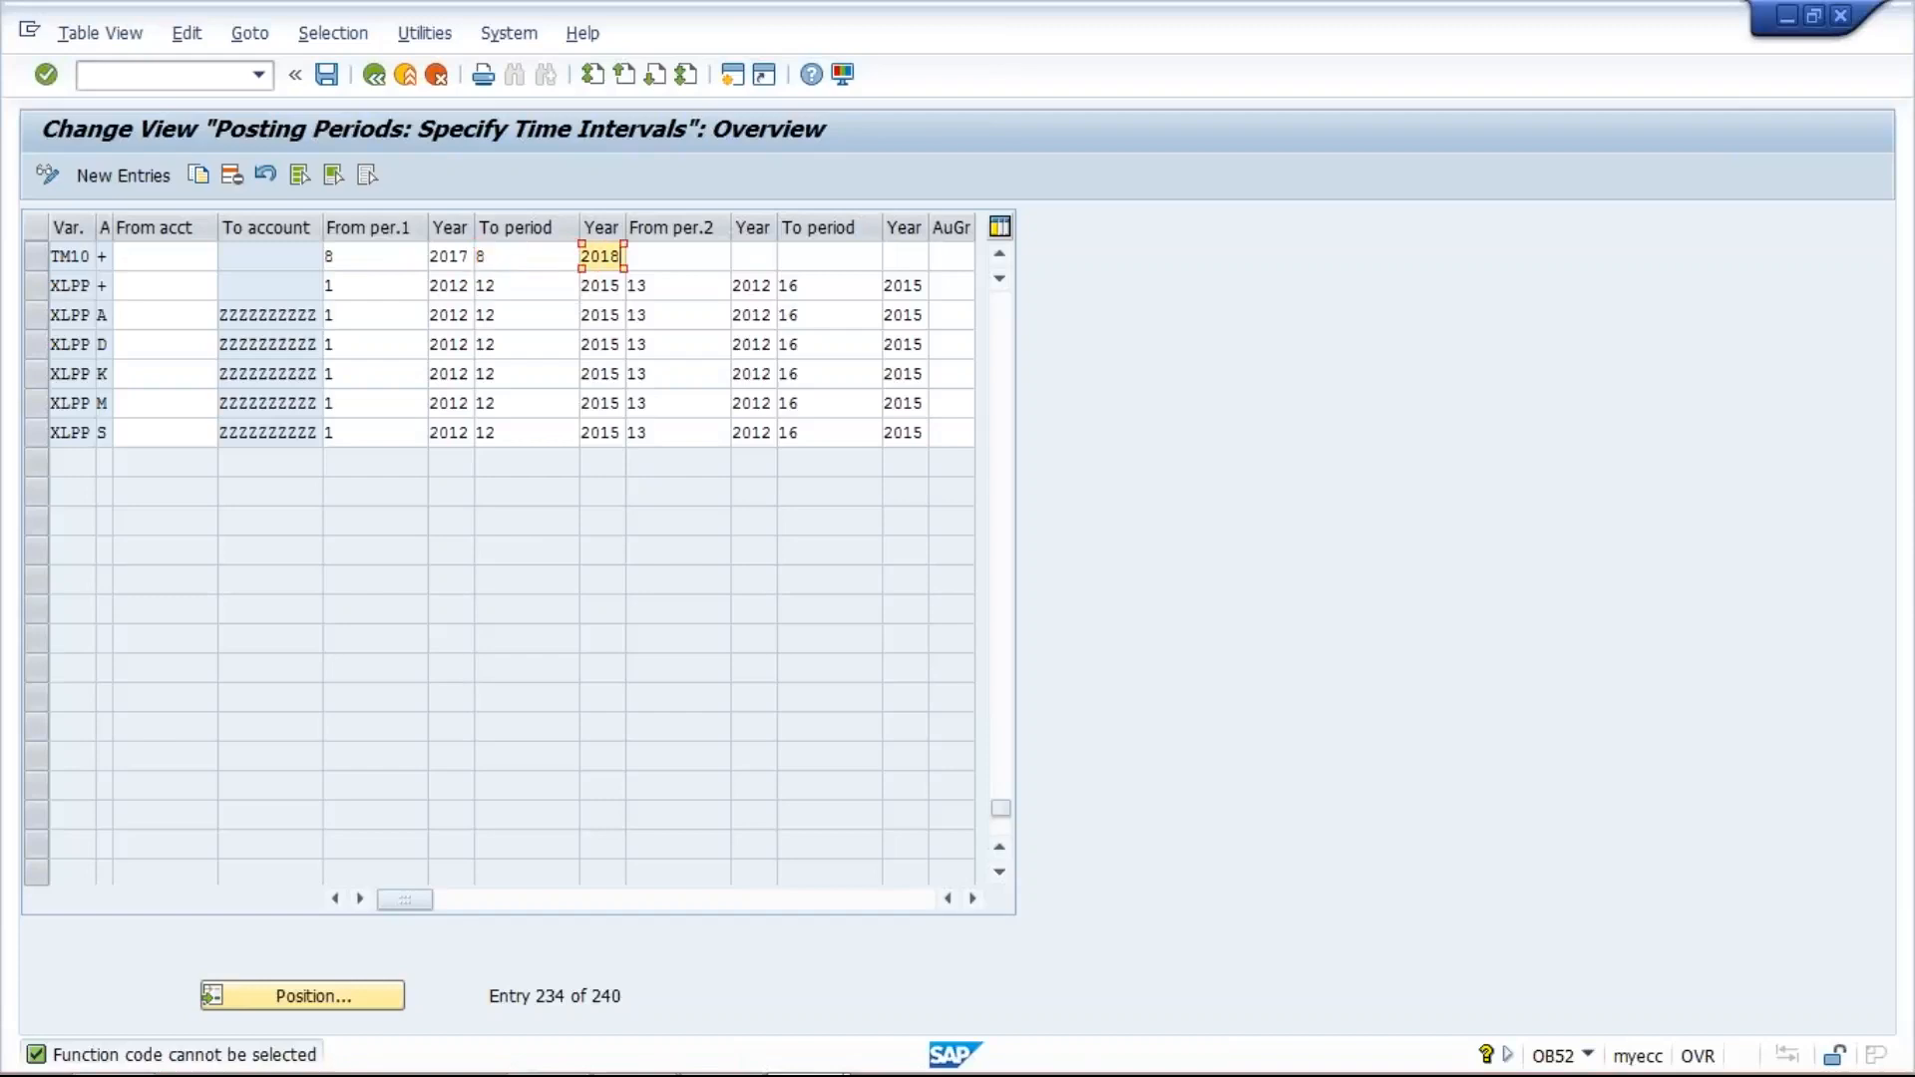
pyautogui.press('BackSpace')
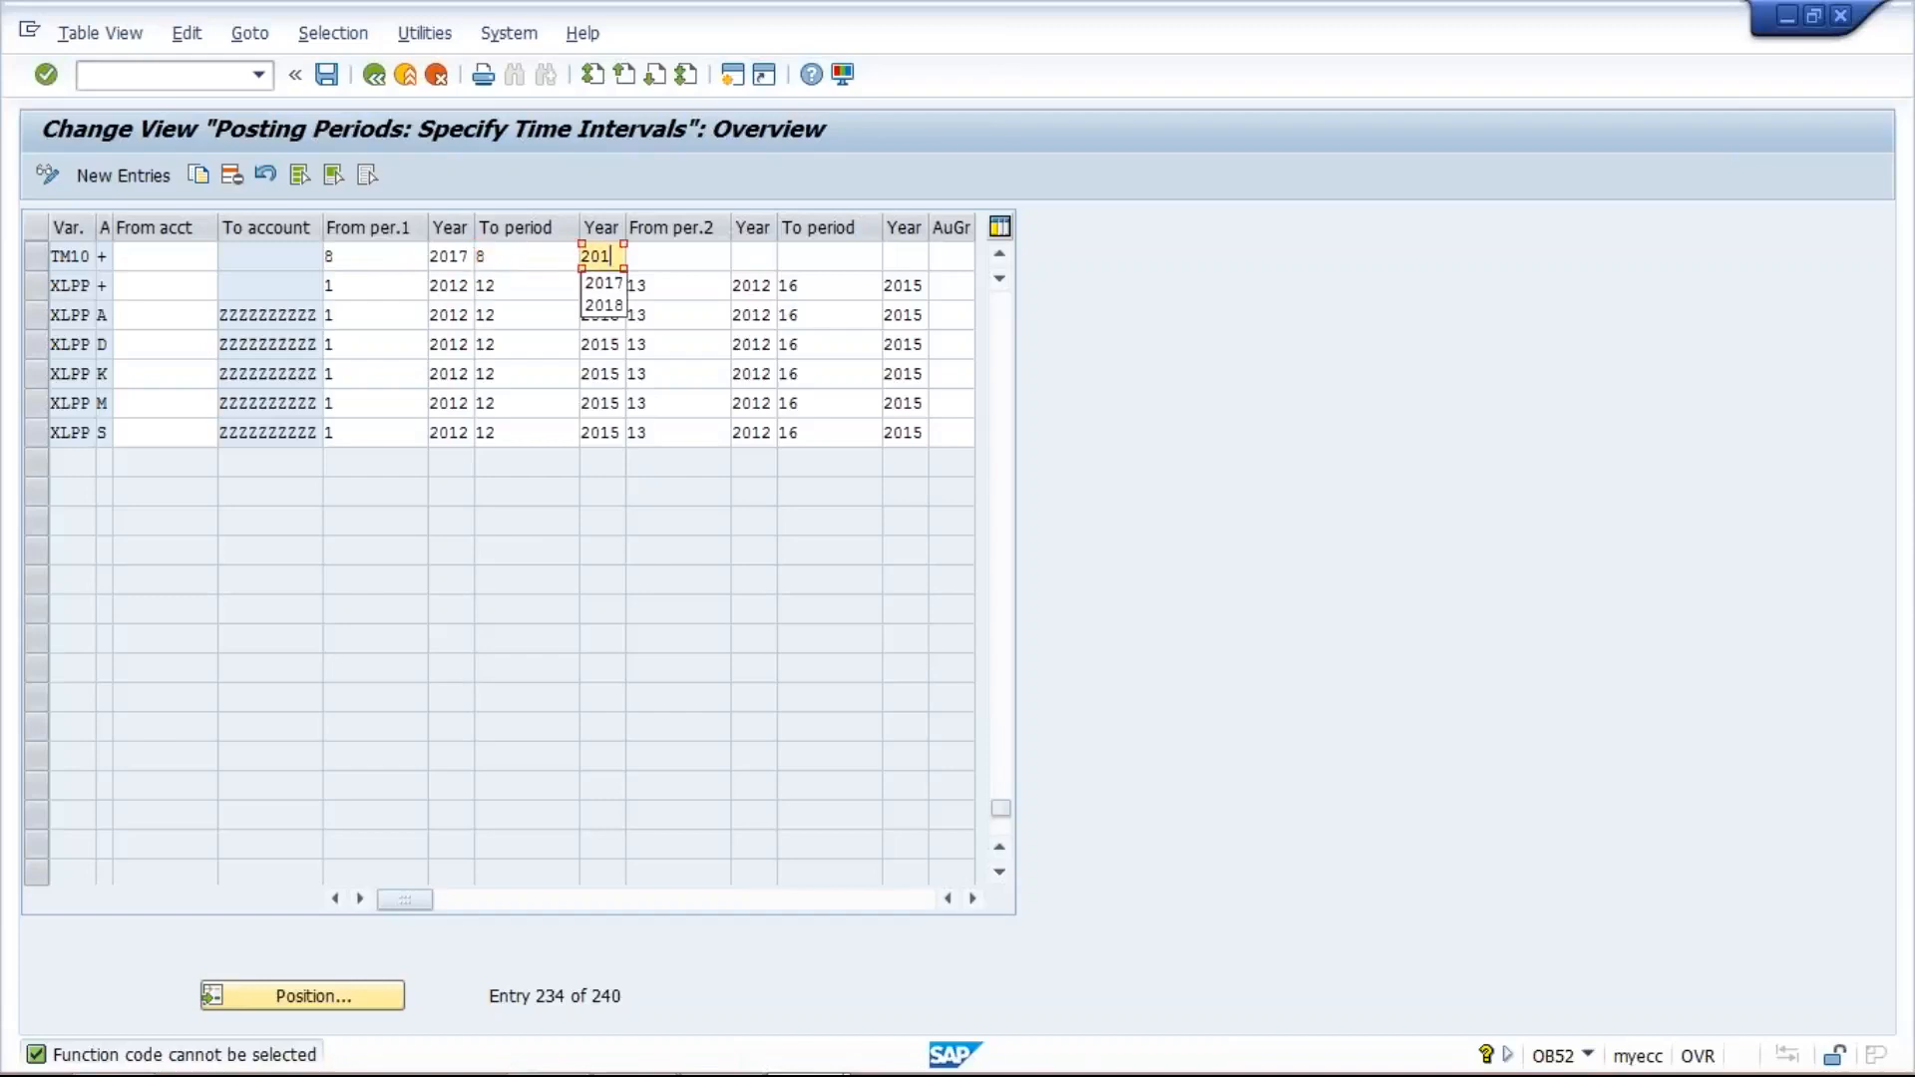
pyautogui.write('7')
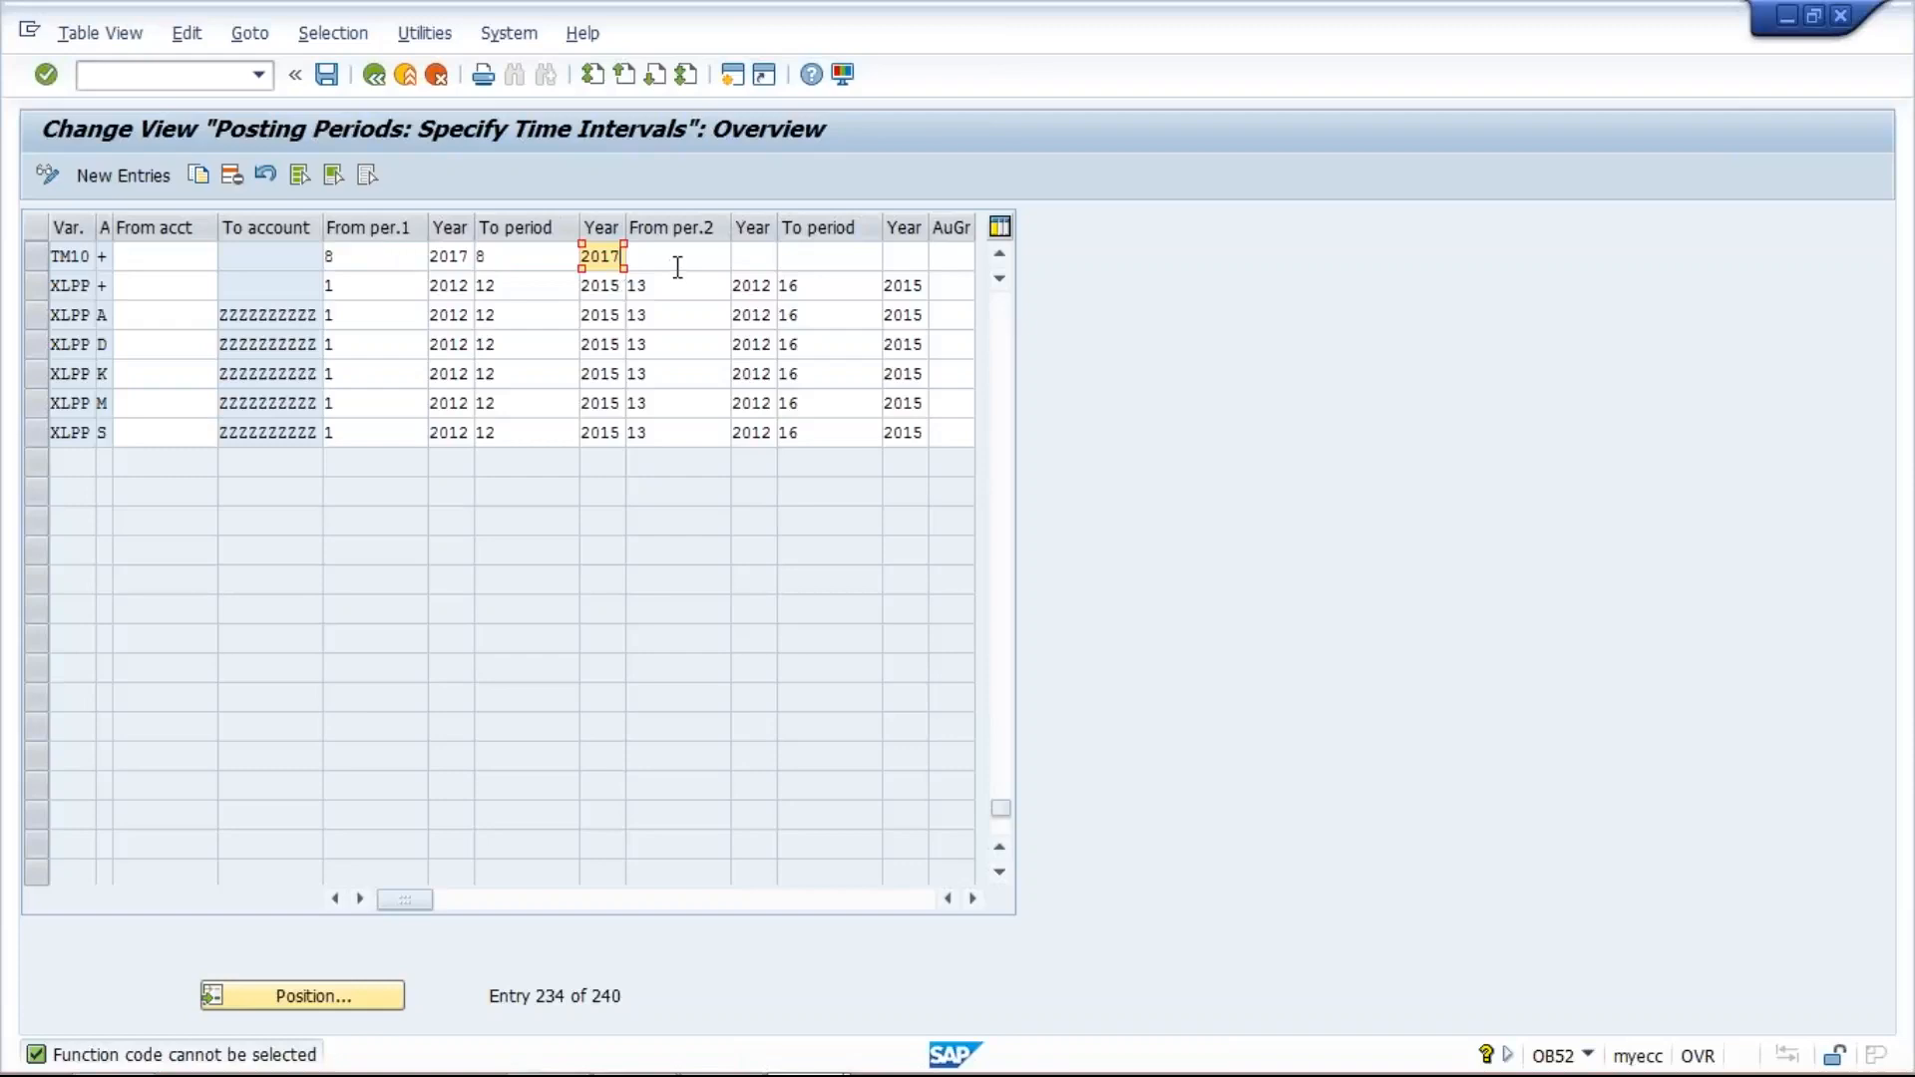